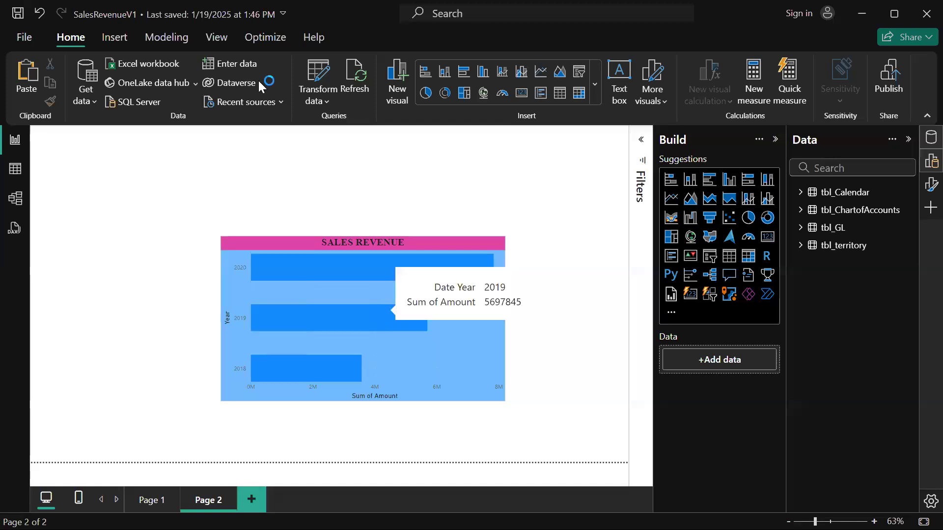
Step: Turn off the X-axis title of the SALES REVENUE bar chart while keeping its axis values on
click(390, 397)
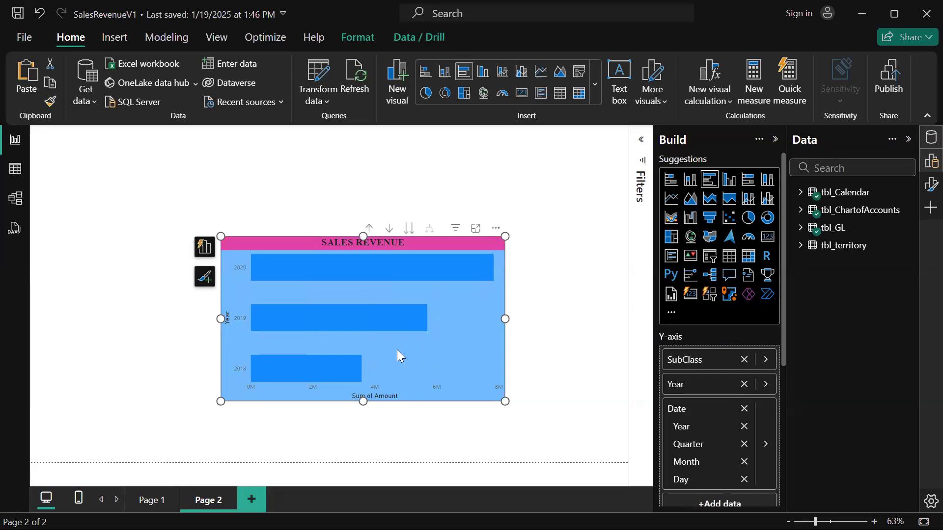
click(205, 277)
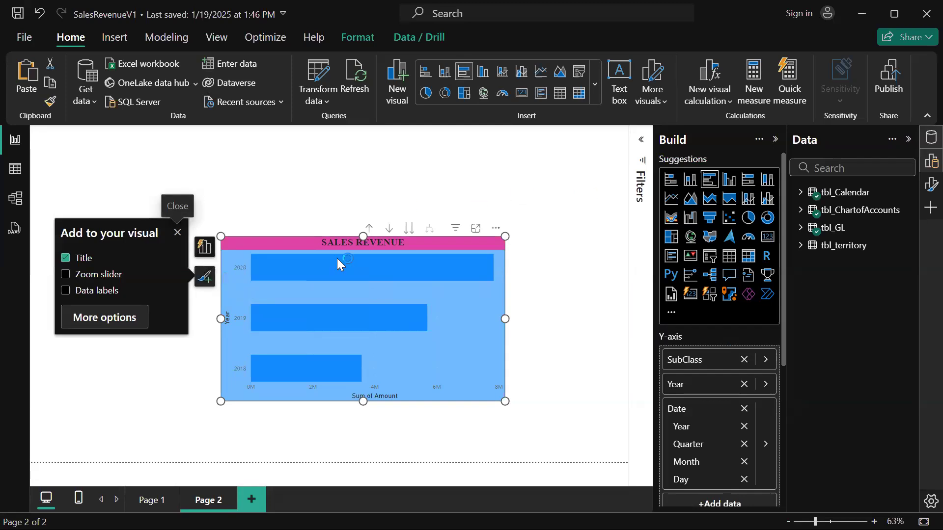
click(105, 320)
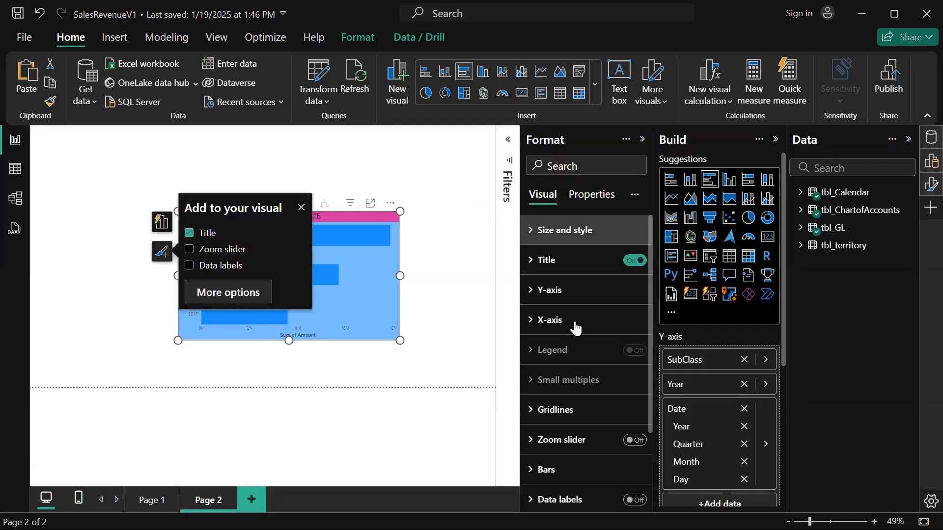
scroll(576, 328, down, 1)
click(548, 265)
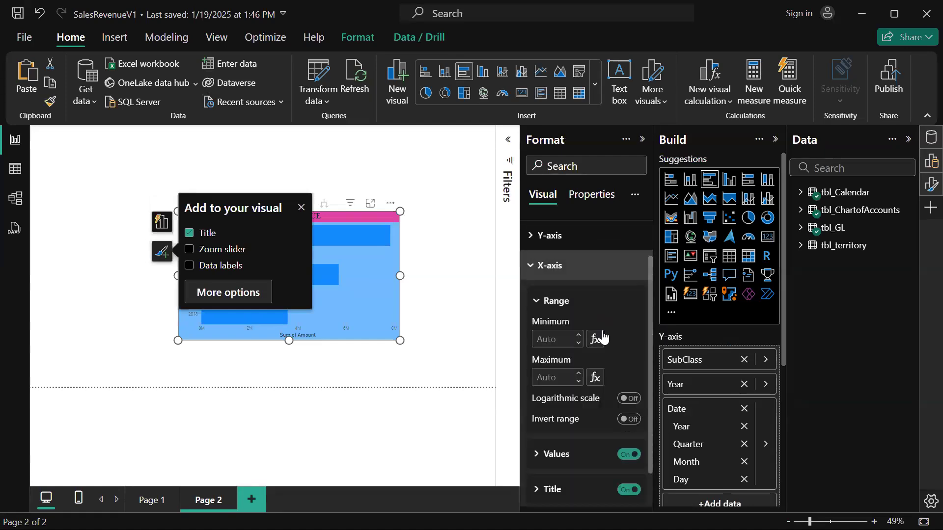
scroll(604, 337, down, 1)
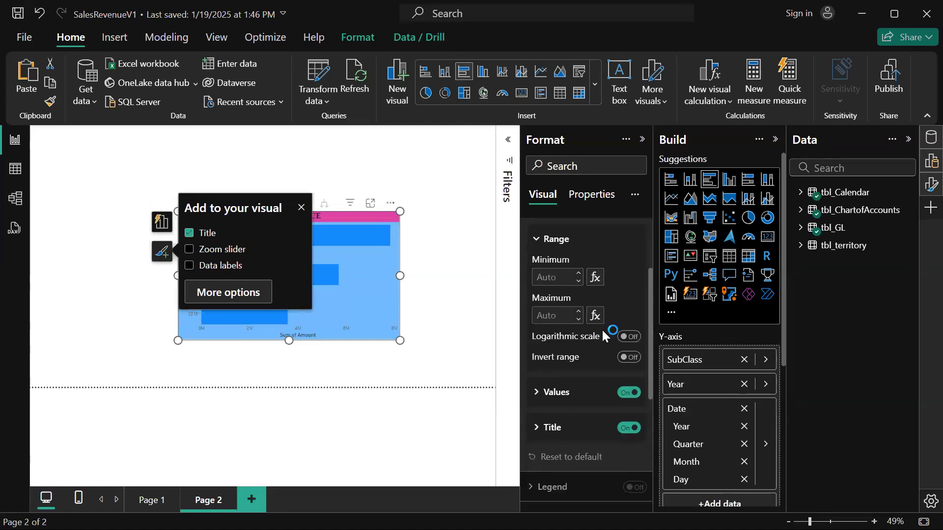
scroll(605, 335, down, 2)
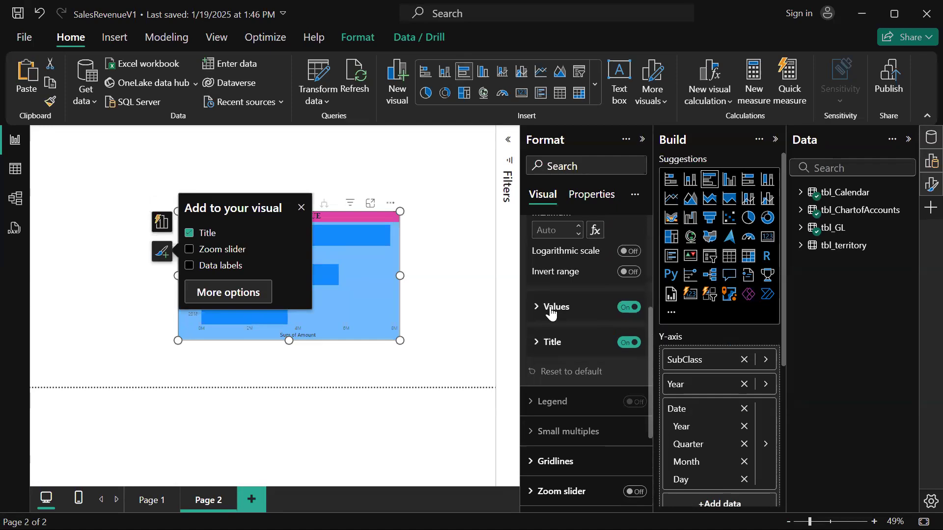
click(629, 309)
click(629, 308)
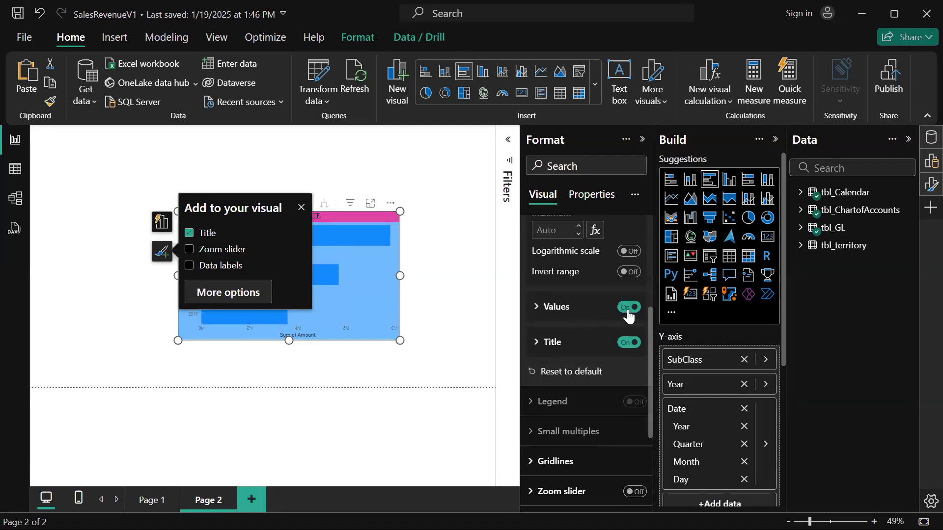
click(629, 342)
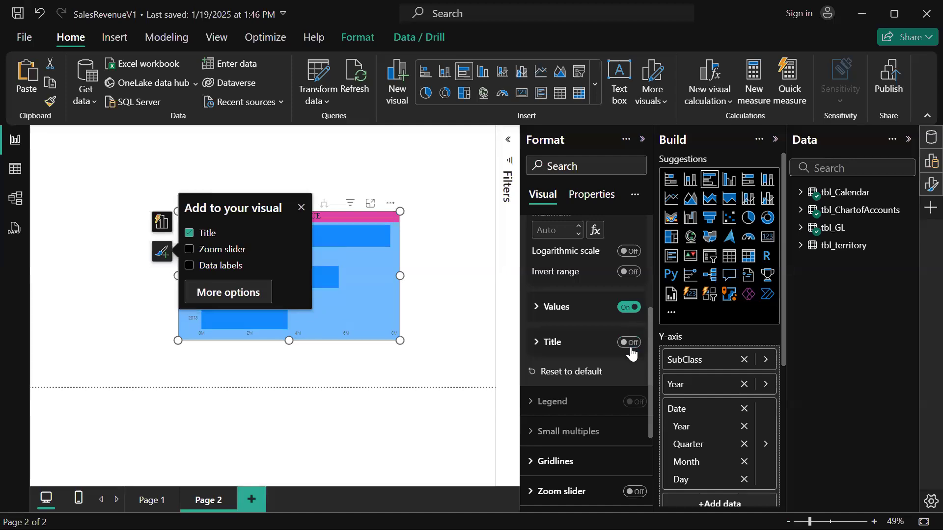
click(643, 141)
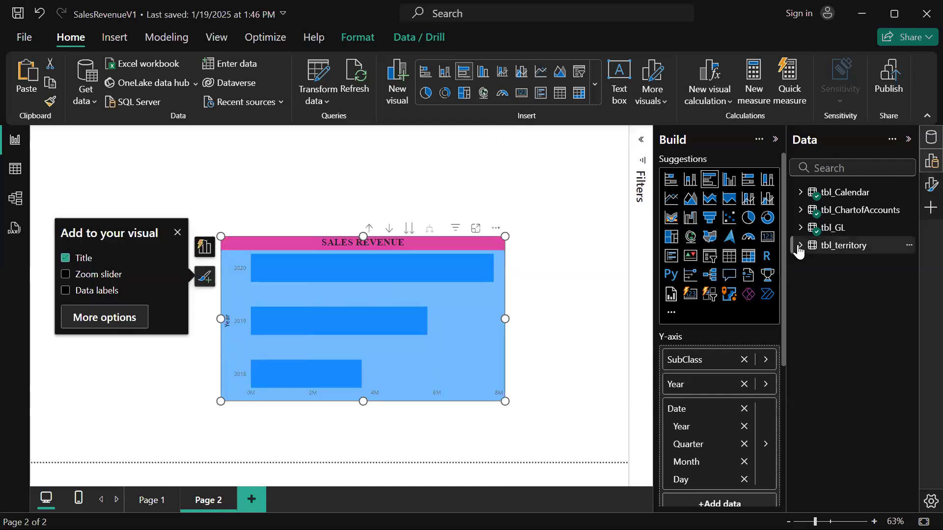
click(801, 210)
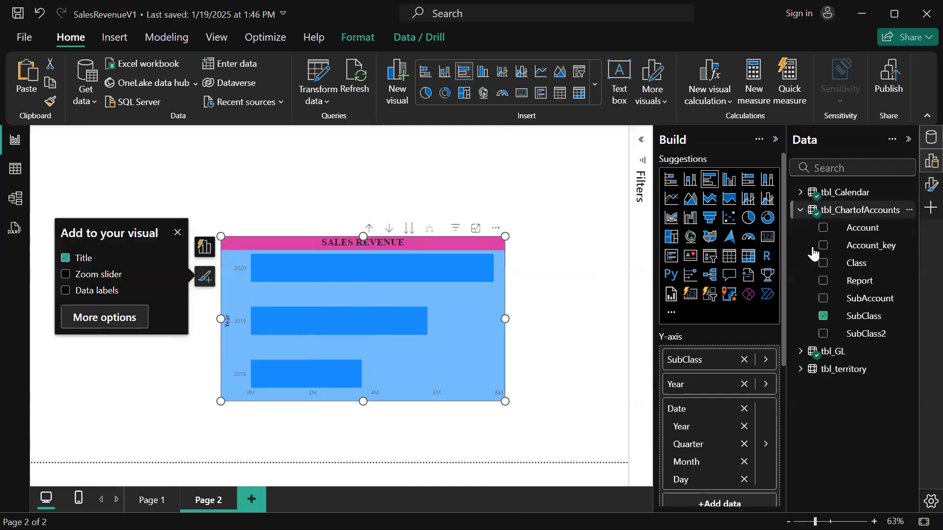
click(801, 351)
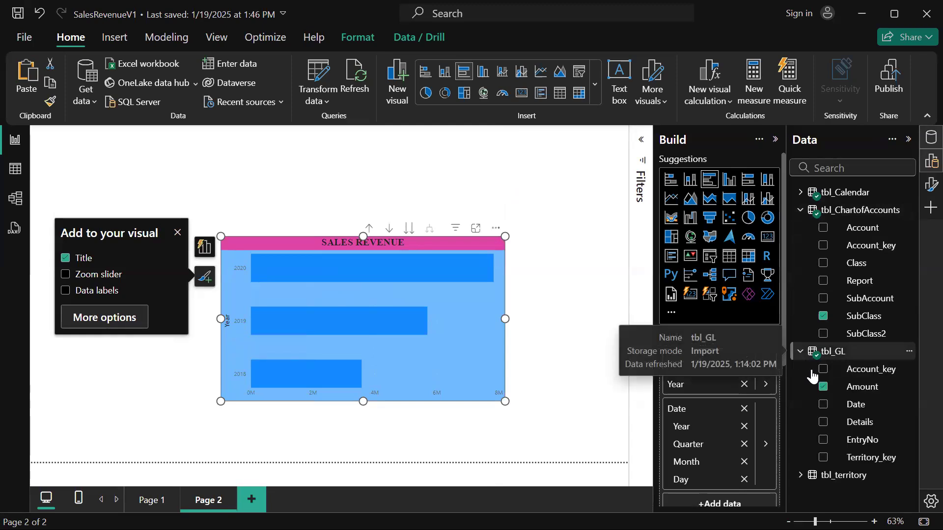
click(801, 352)
click(525, 324)
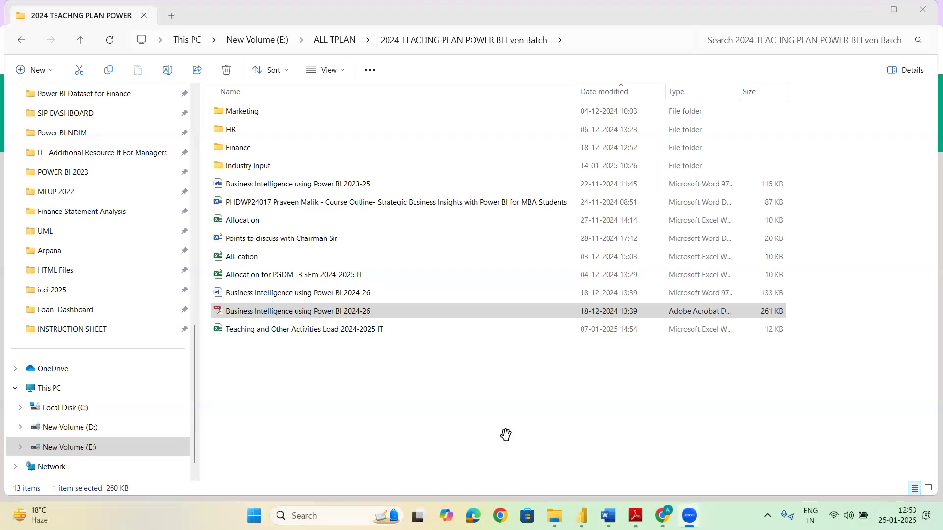
Step: In the Balance Sheet _Visual ver9 F1 report, add a new page and place an empty card visual at its upper middle
mouse_move(635, 516)
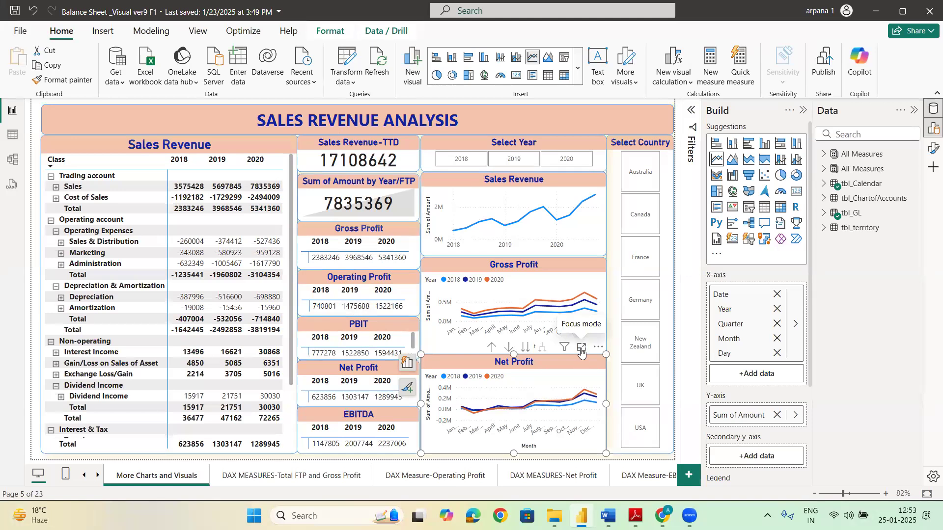
click(337, 184)
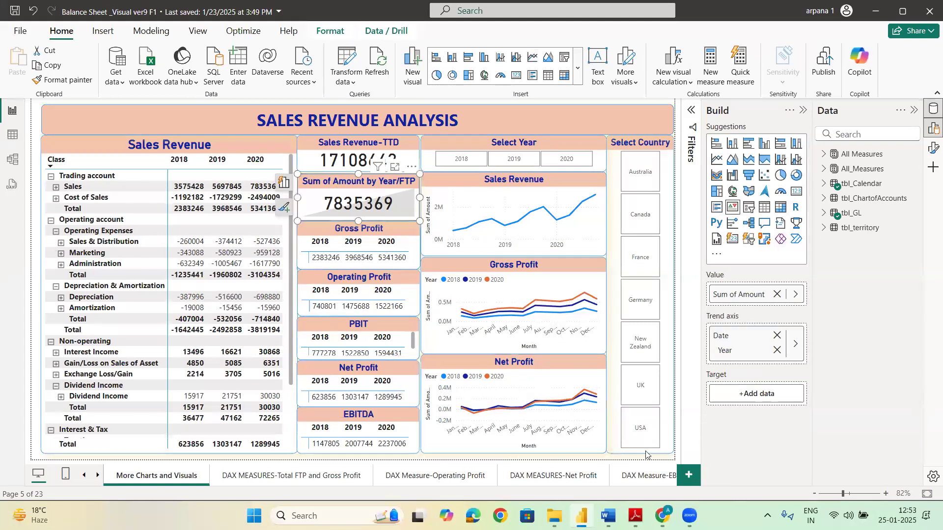
click(691, 475)
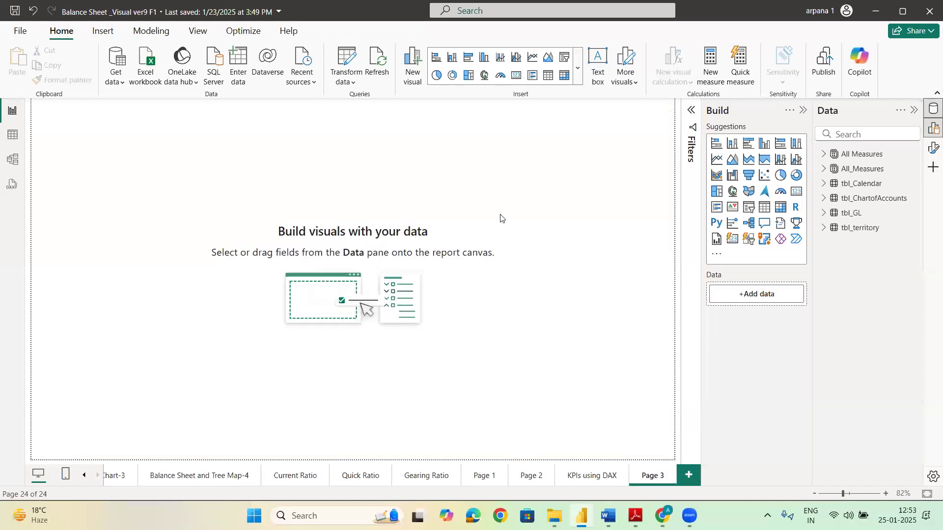
click(797, 192)
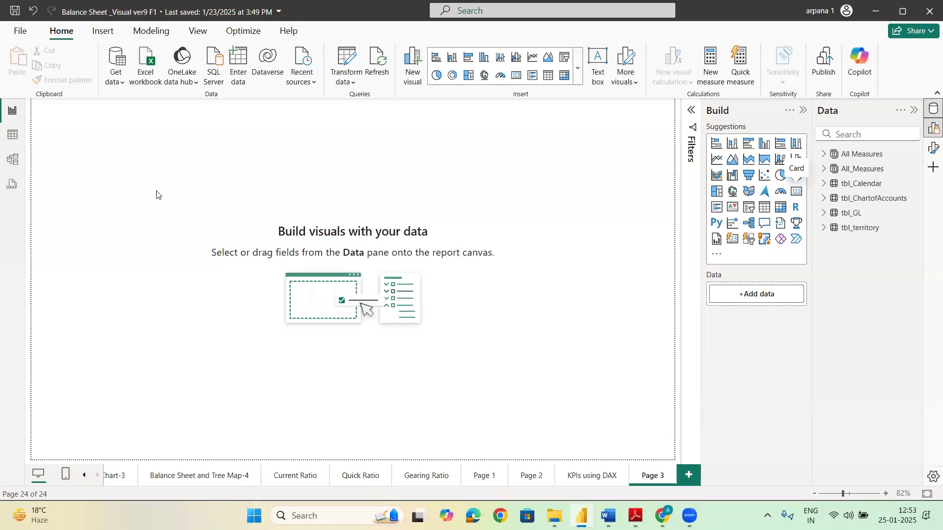
drag(278, 170, 401, 166)
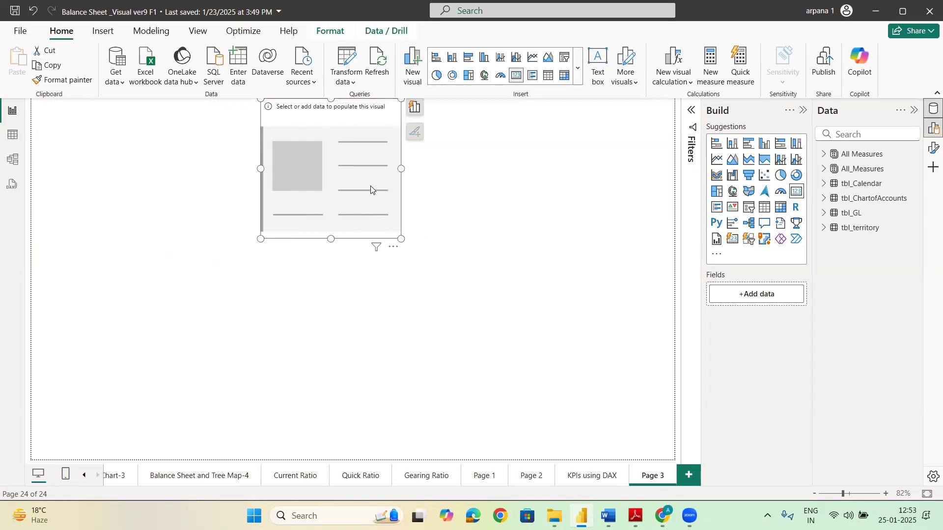
Step: Add the Amount field from tbl_GL to the card visual
click(416, 110)
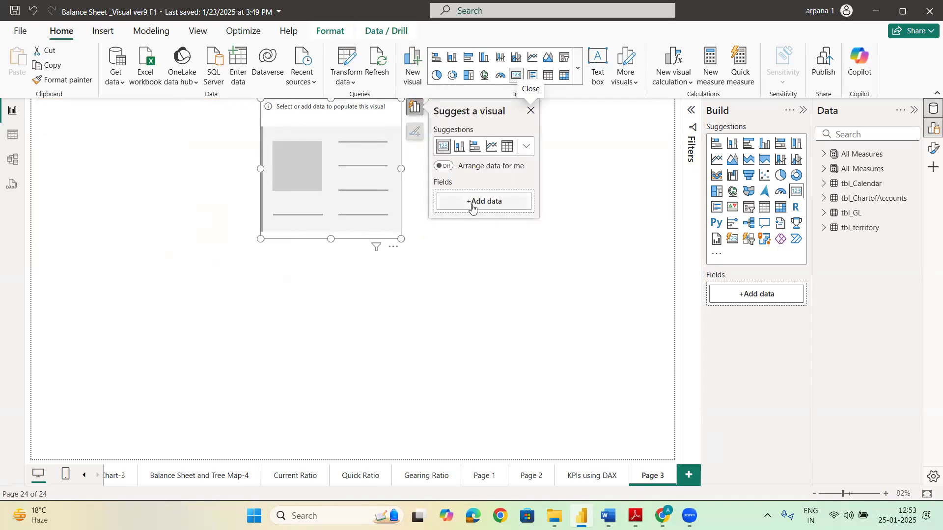
click(472, 206)
click(567, 166)
text(am)
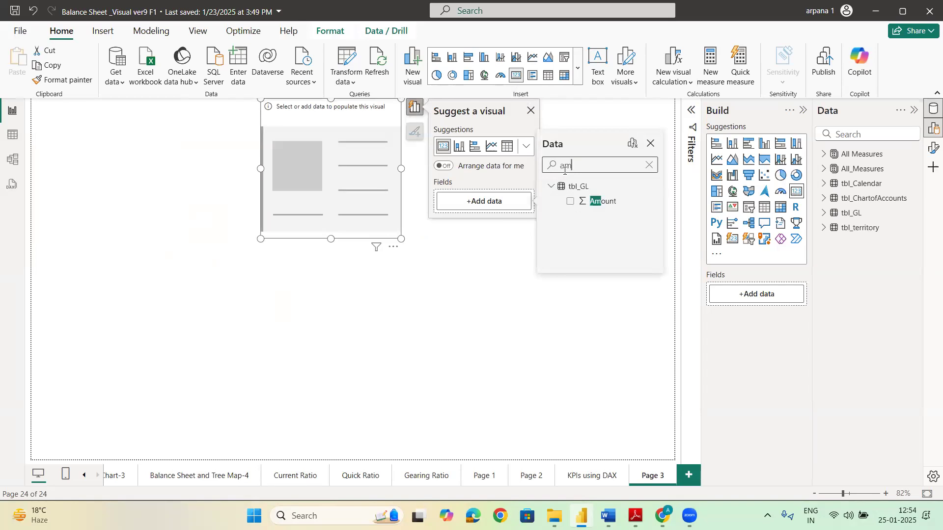
text(oun)
click(569, 201)
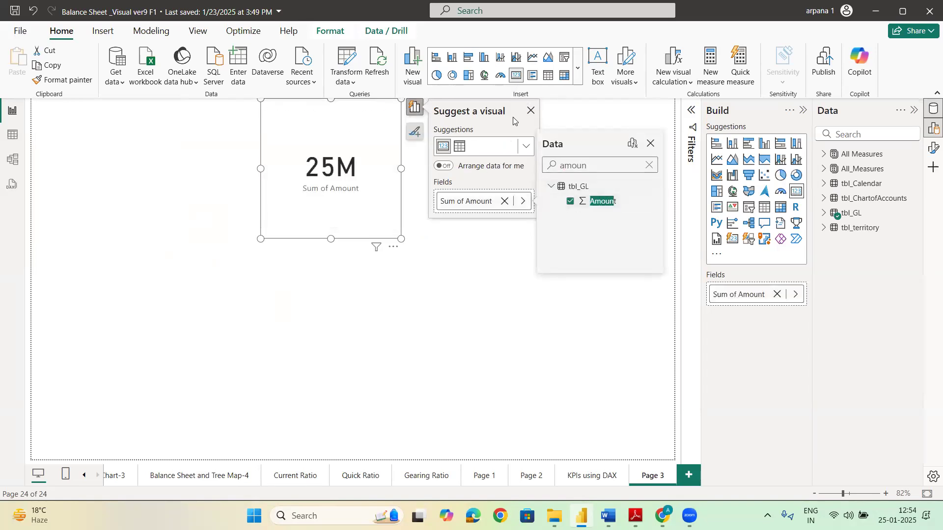
click(493, 210)
Step: Look through the visuals on the DAX Measure-PBIT, profit and loss statement, FINANCIAL RATIOS and KPIs pages
click(82, 478)
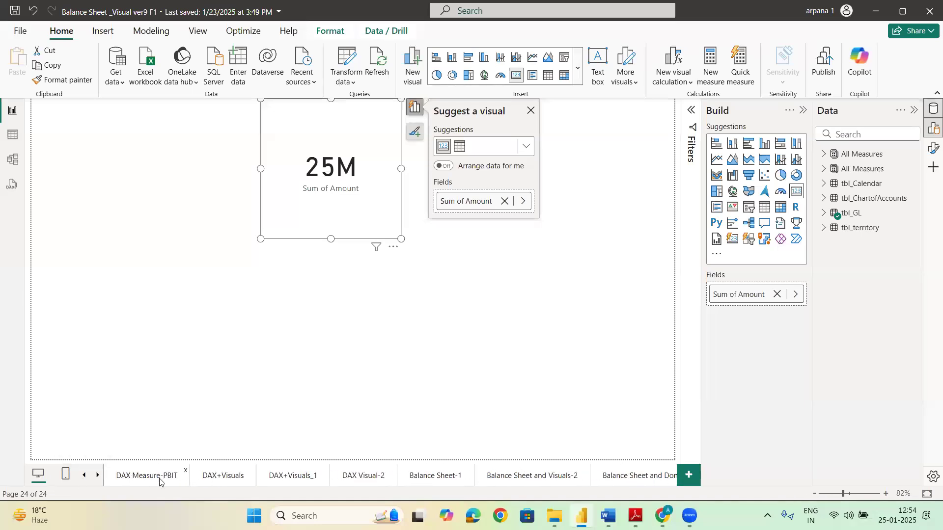
click(157, 480)
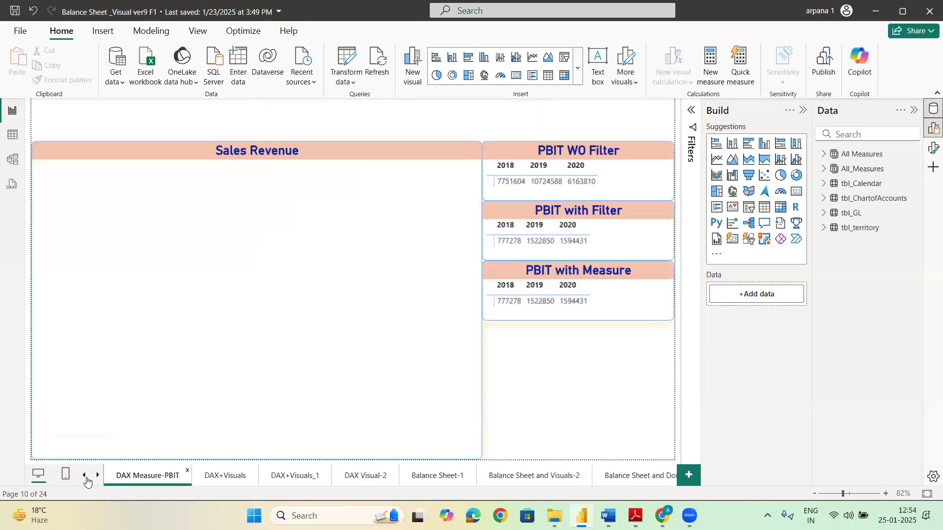
click(85, 475)
click(84, 476)
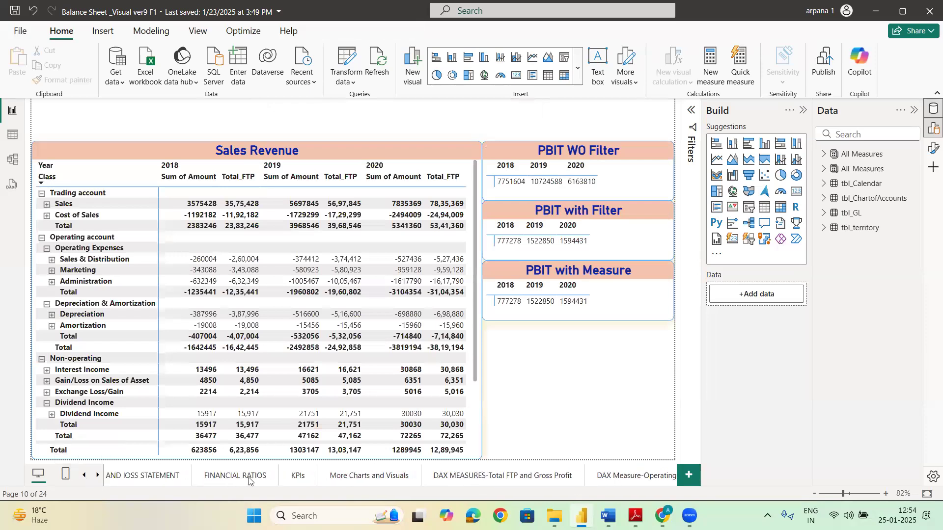
click(250, 479)
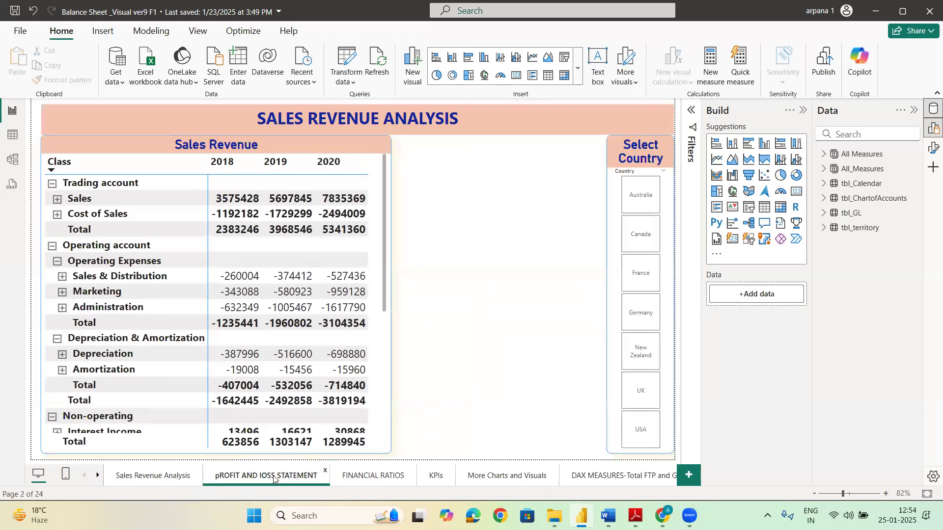
click(395, 476)
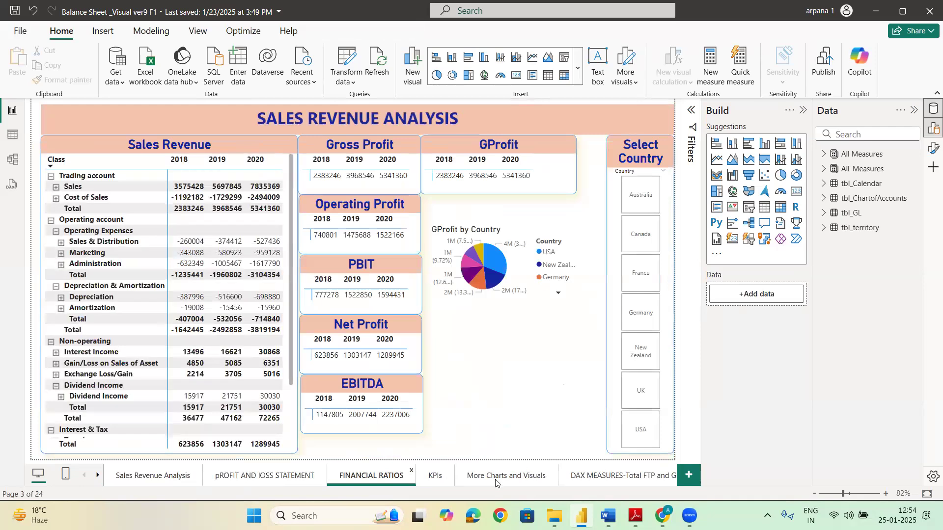
click(435, 476)
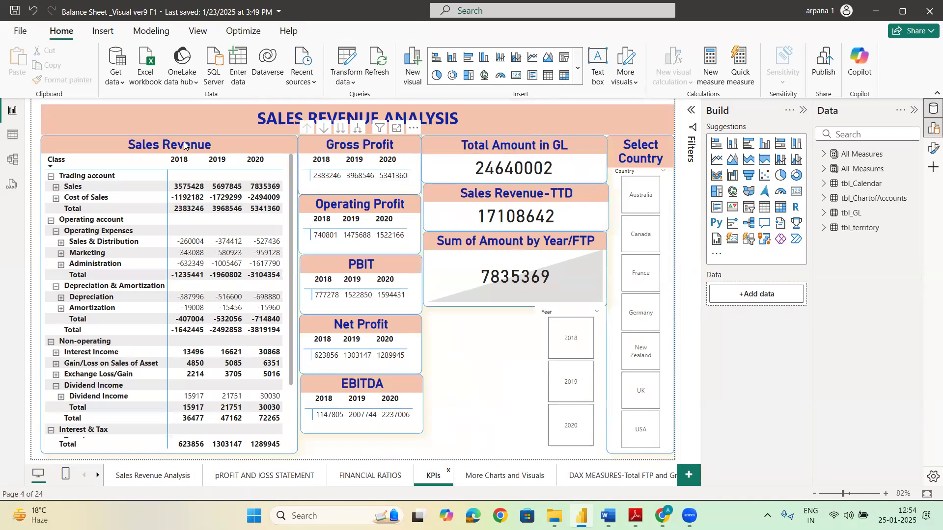
click(184, 146)
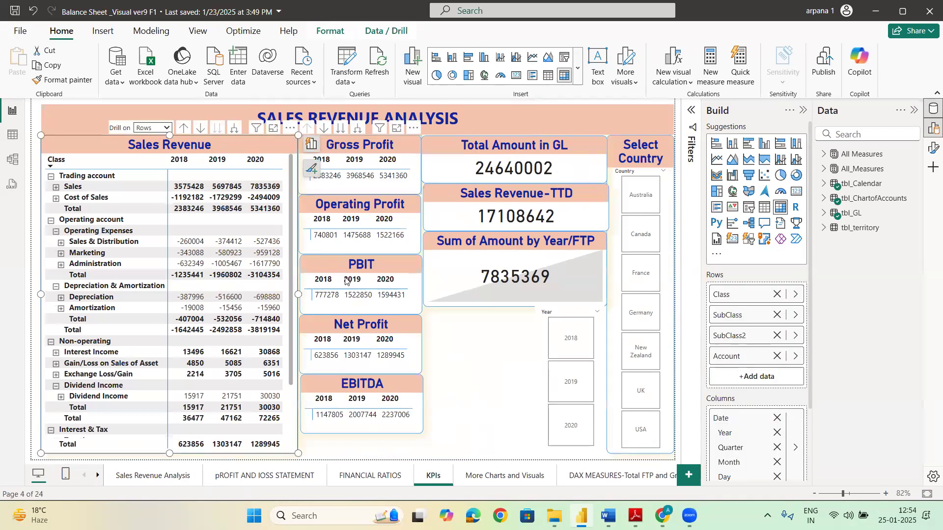
Step: Copy the Sales Revenue matrix and the Gross Profit, Operating Profit, PBIT, Net Profit and EBITDA tables from the More Charts and Visuals page
click(511, 480)
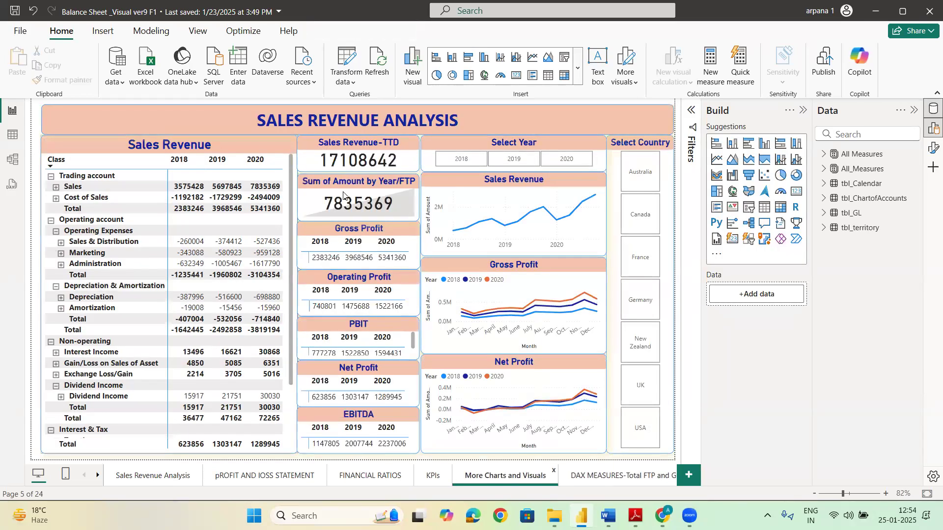
ctrl+click(336, 236)
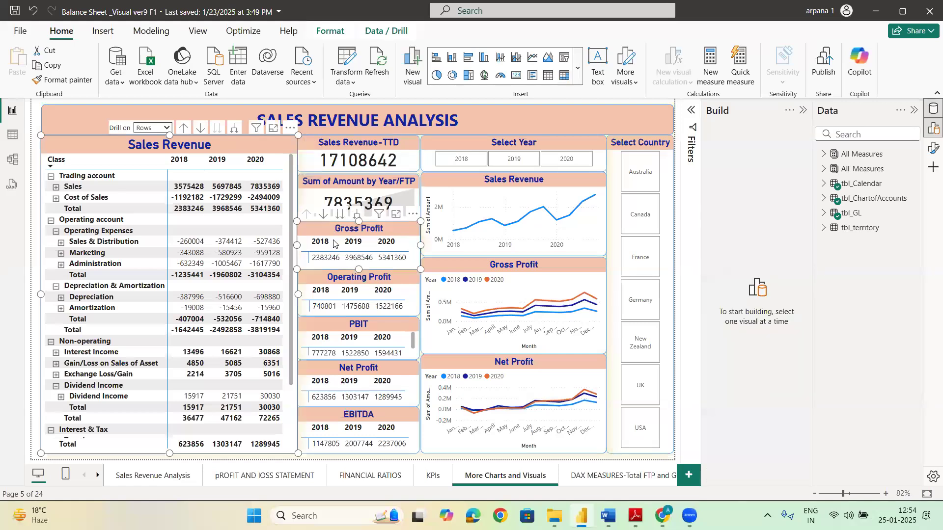
ctrl+click(335, 298)
ctrl+click(327, 326)
ctrl+click(326, 401)
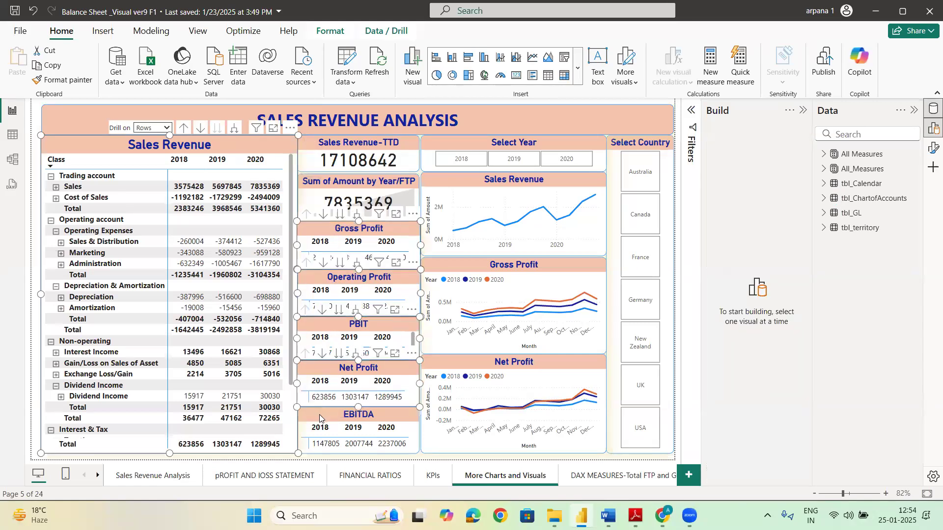
ctrl+click(319, 416)
key(ctrl+c)
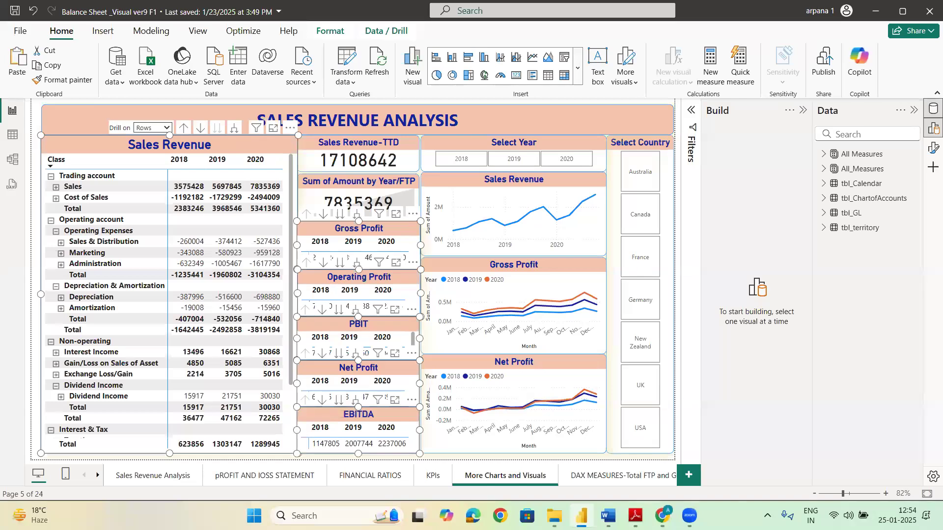
Step: Paste the copied visuals onto Page 3 and move the Sum of Amount card to the page's empty upper-right area
click(98, 475)
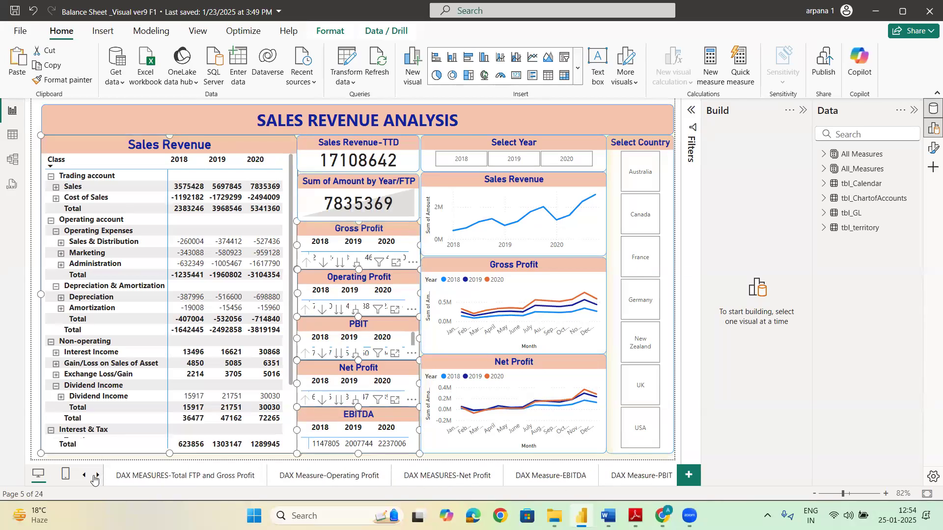
click(97, 478)
click(97, 478)
click(652, 476)
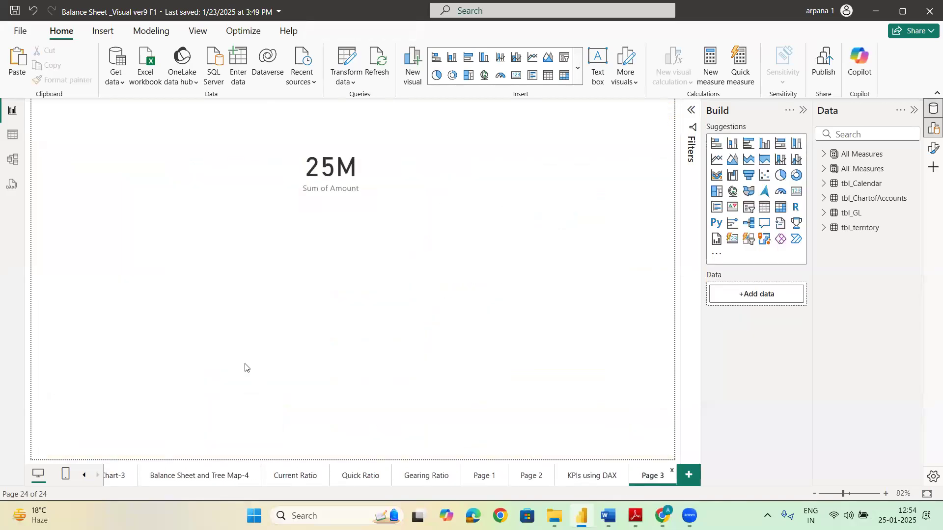
key(ctrl+v)
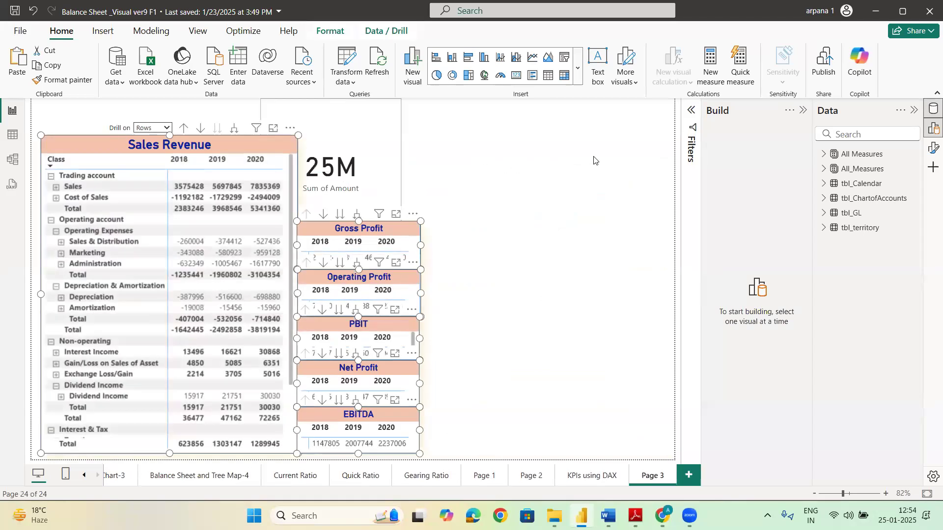
drag(317, 195, 575, 194)
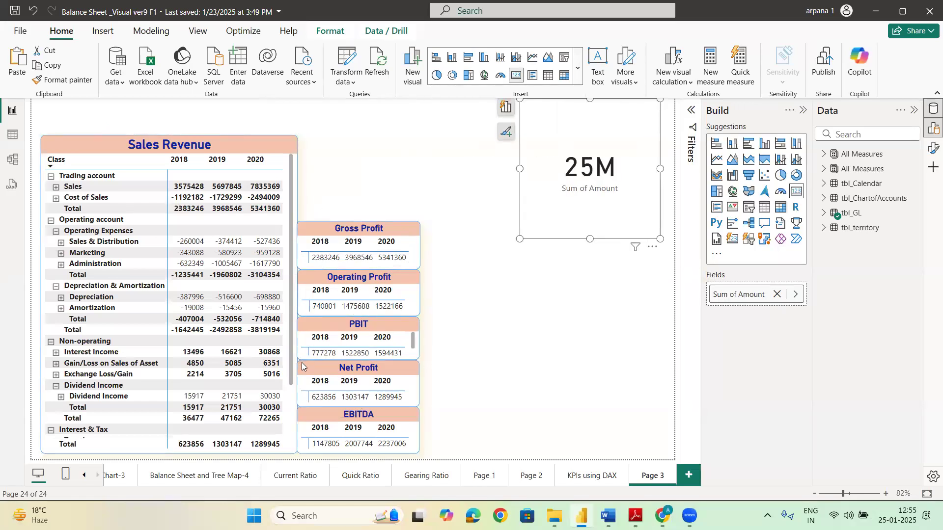
Step: Shrink the Sum of Amount card and place it directly above the Gross Profit table at about the same width
scroll(196, 221, down, 3)
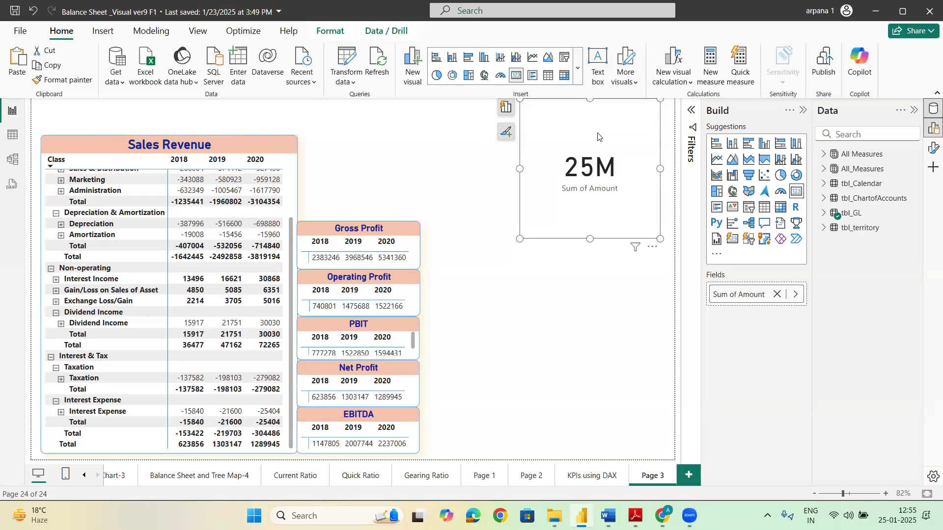
drag(595, 240, 583, 156)
drag(552, 127, 360, 202)
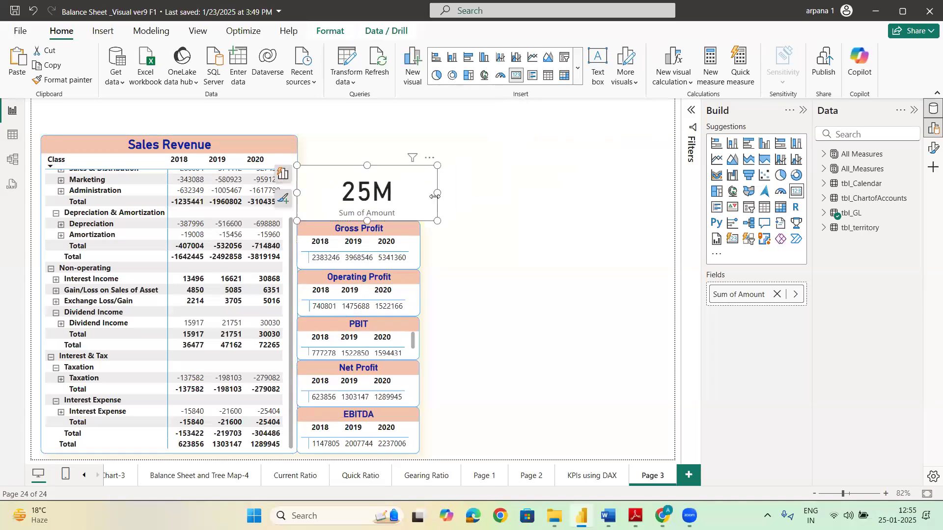
drag(427, 199, 409, 198)
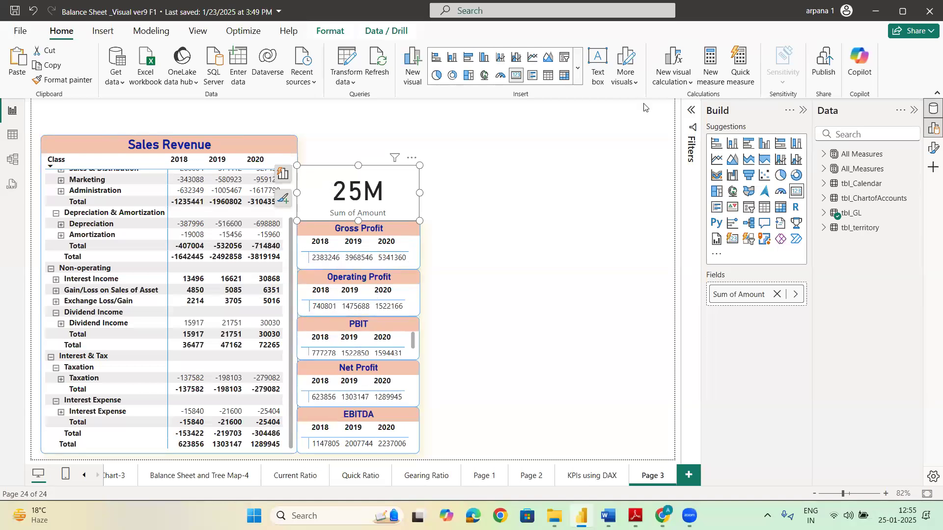
Step: Show the card's filters and search the data fields for "class"
click(692, 110)
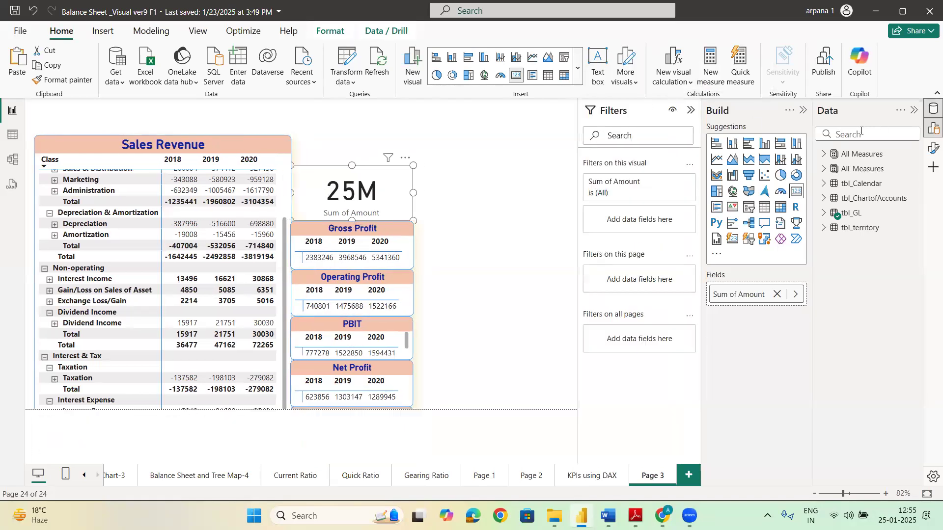
click(861, 133)
text(c)
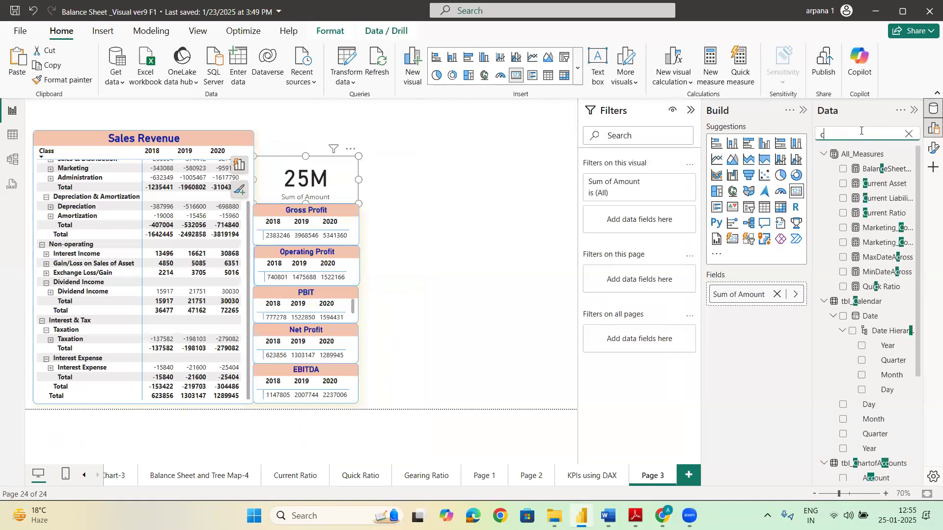
text(lass)
Step: Try filtering the Sum of Amount card by Class set to Trading account, and remove that filter again
drag(870, 169, 647, 225)
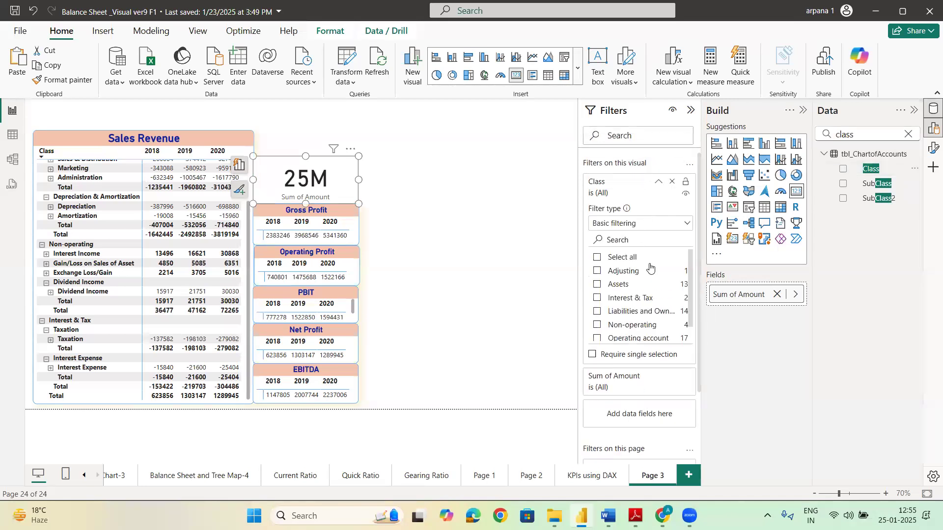
scroll(599, 334, down, 1)
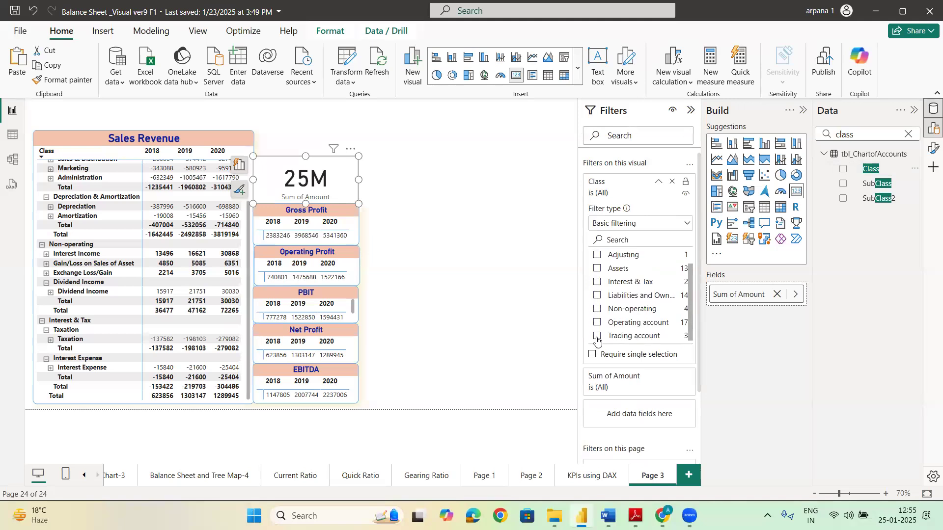
click(596, 337)
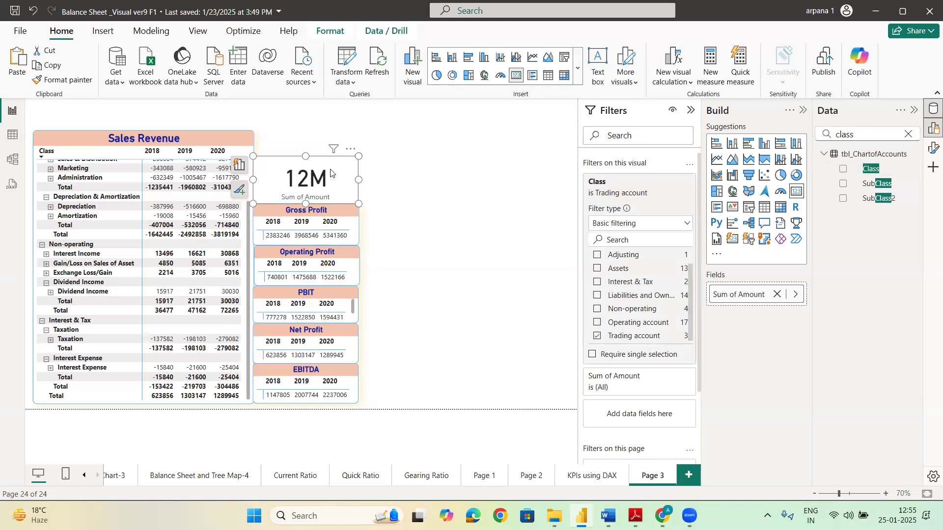
mouse_move(337, 169)
mouse_down()
mouse_move(358, 169)
mouse_move(333, 169)
mouse_up()
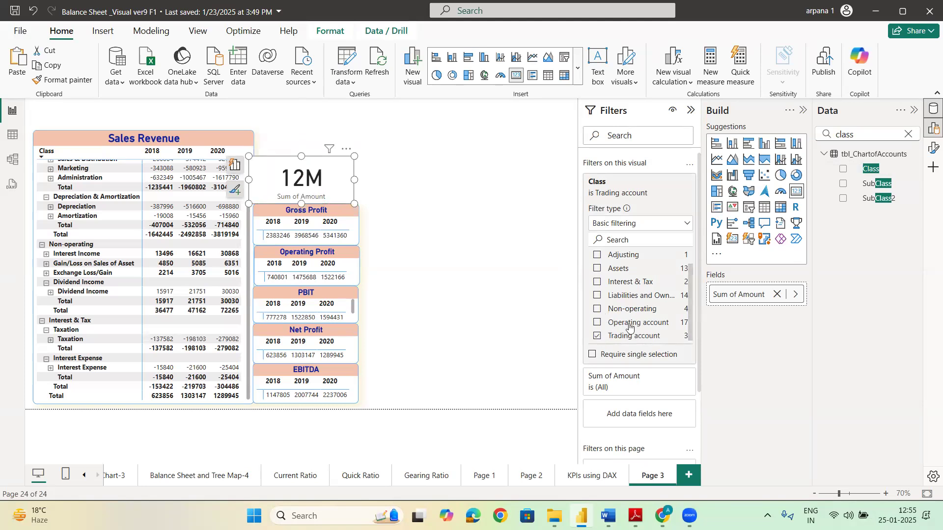
click(597, 337)
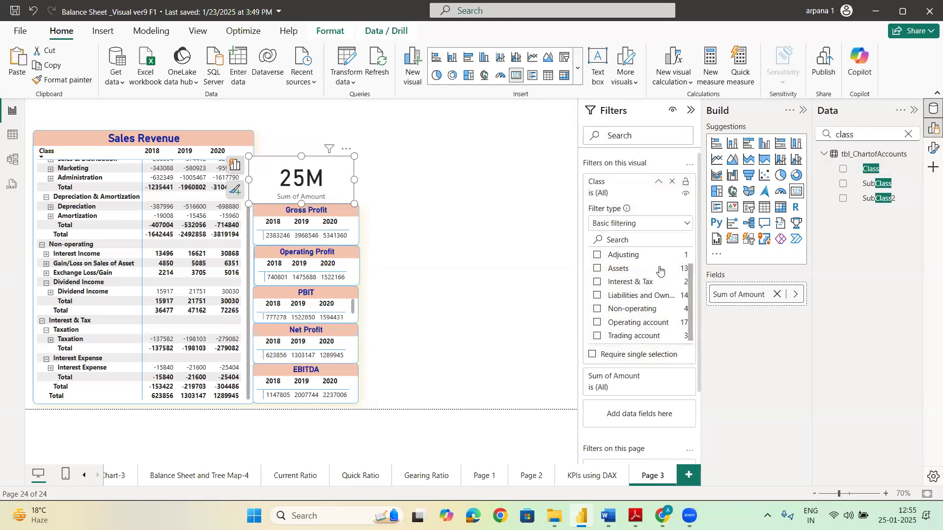
click(672, 181)
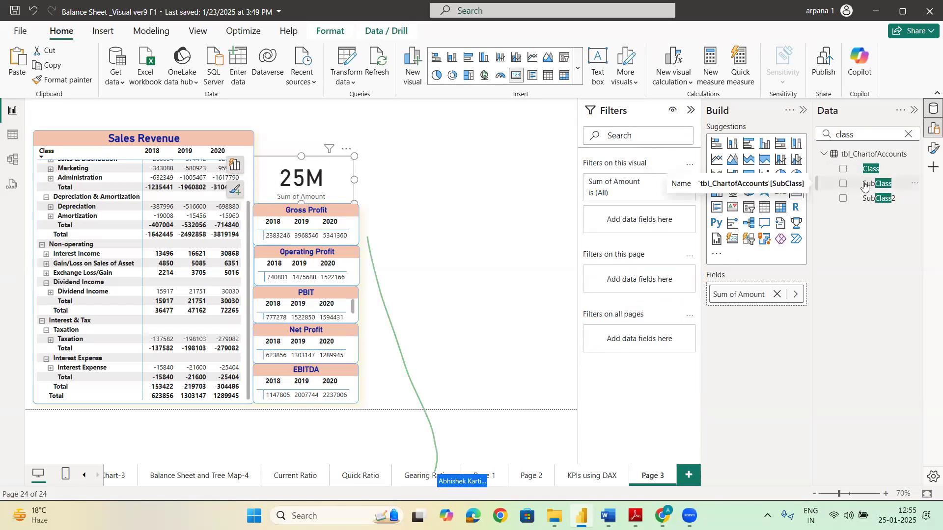
Step: Filter the Sum of Amount card by SubClass set to Sales and line it up above the Gross Profit table
drag(865, 185, 634, 219)
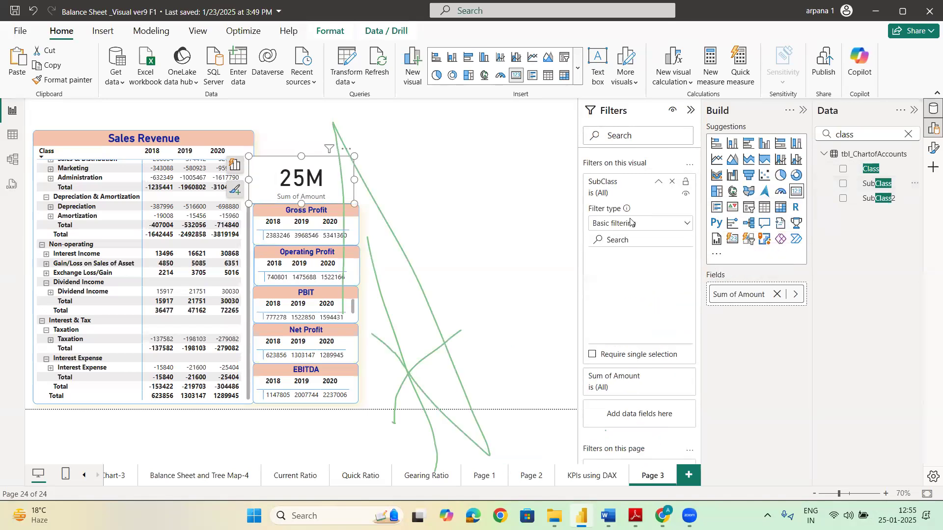
scroll(614, 309, down, 3)
scroll(612, 326, down, 2)
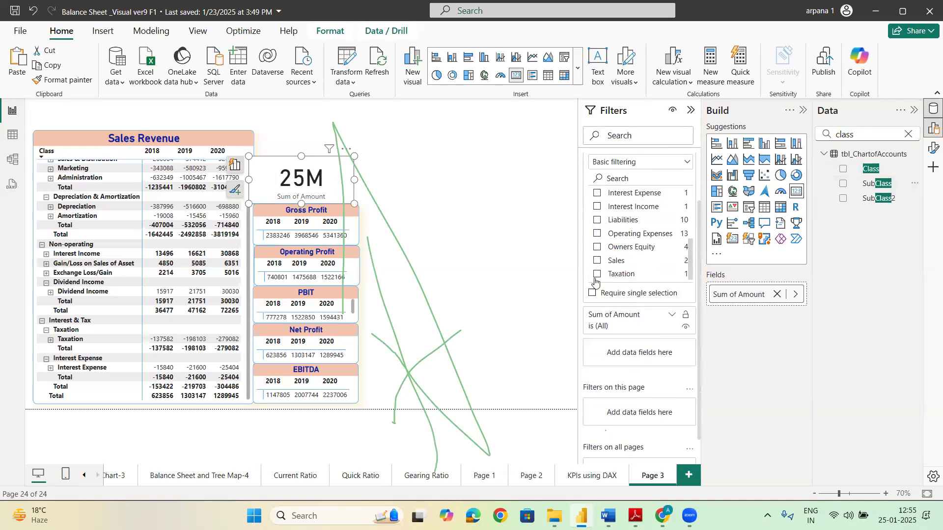
click(597, 261)
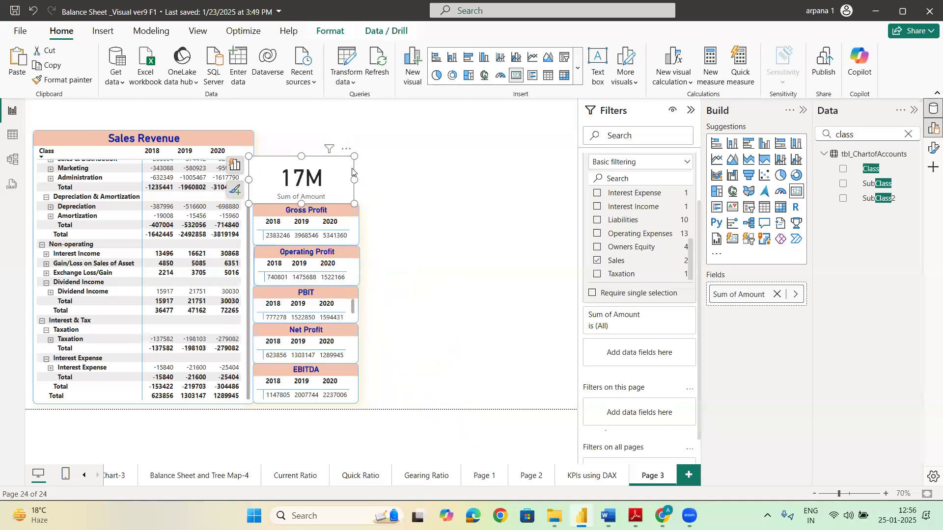
drag(353, 171, 343, 168)
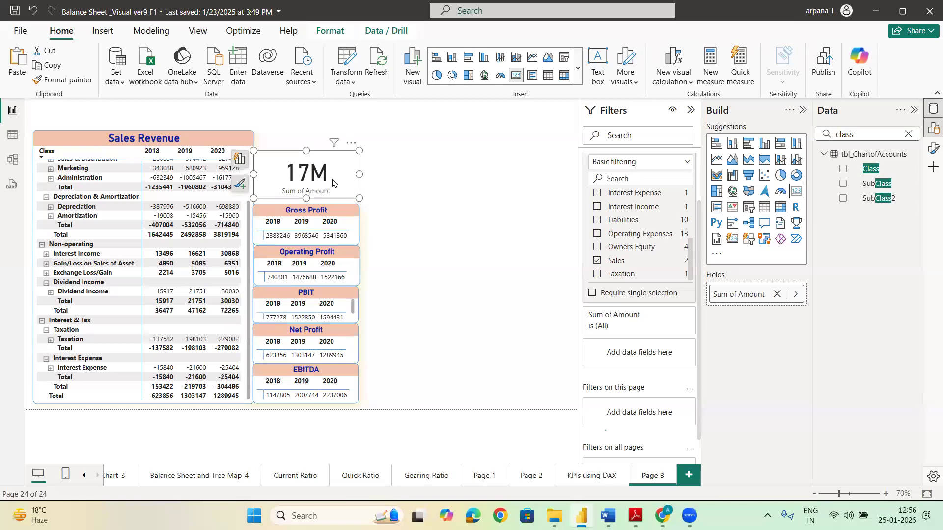
Step: Copy the Gross Profit table's formatting onto the Sum of Amount card with the format painter
click(334, 211)
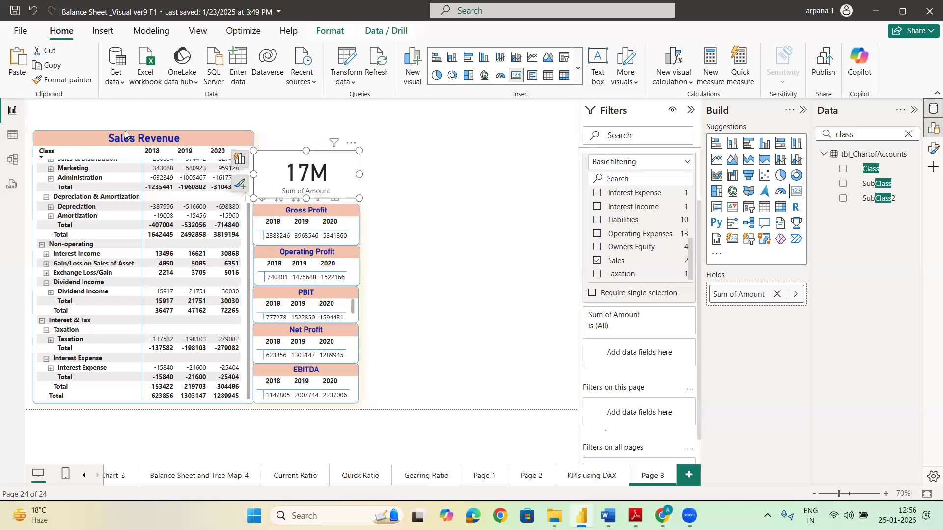
click(65, 81)
click(352, 175)
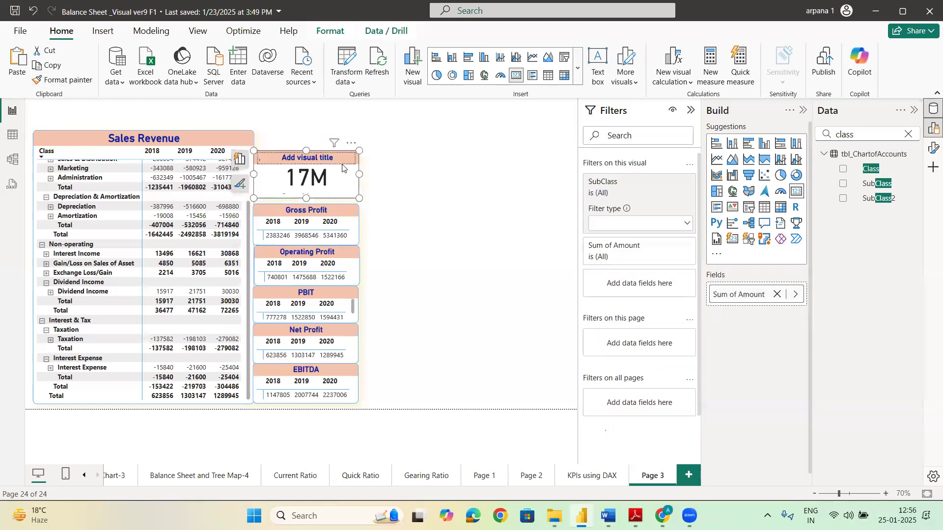
Step: Title the Sum of Amount card "Sales Revenue TTD"
double_click(326, 159)
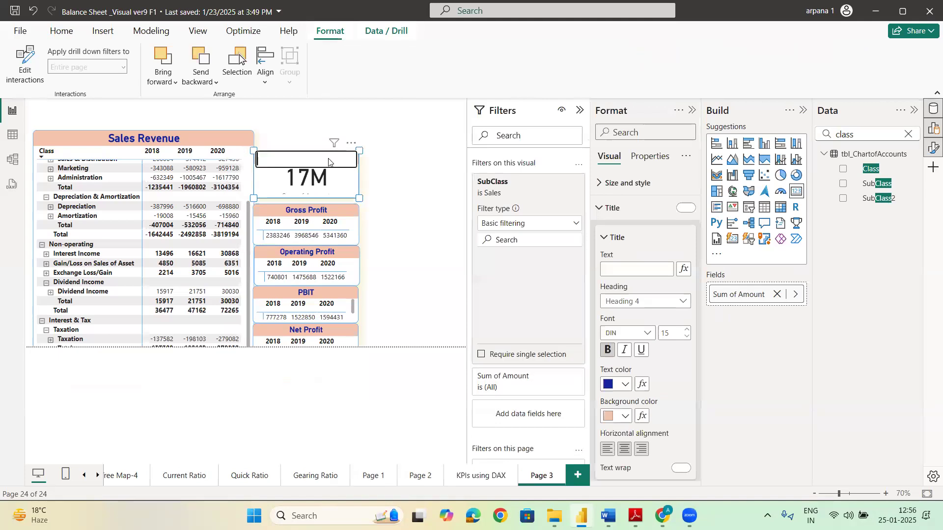
text(Sales)
text(Revenue)
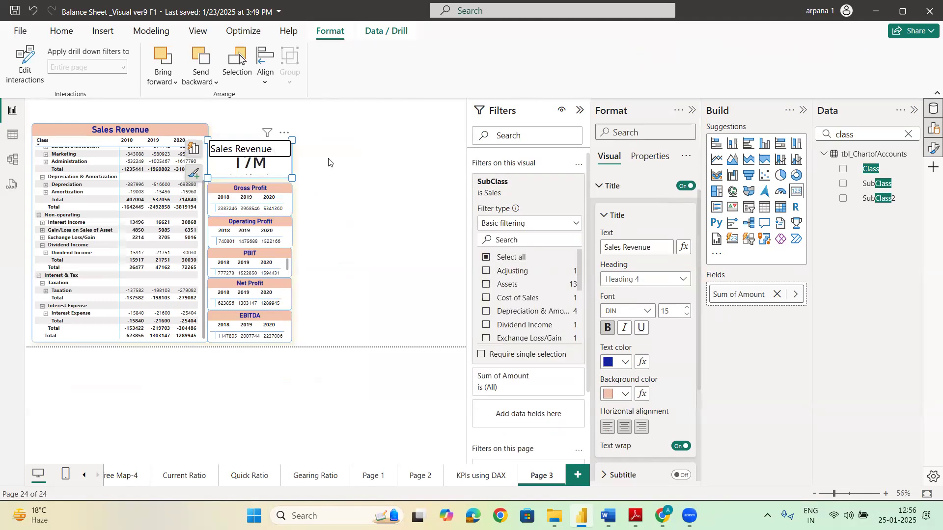
text( TTD)
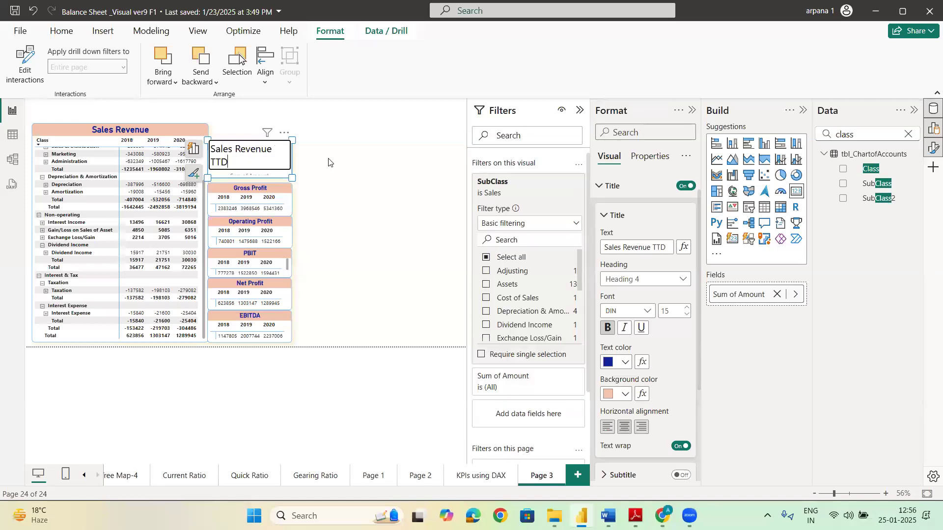
click(329, 169)
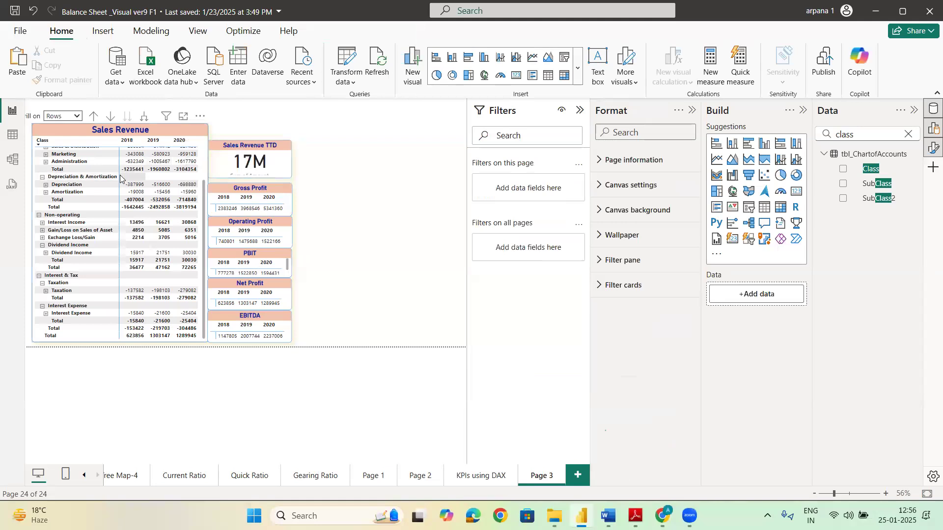
Step: Enlarge the Sales Revenue TTD card beyond the tables' width and fit it beside the matrix, directly above the Gross Profit table
scroll(120, 178, up, 3)
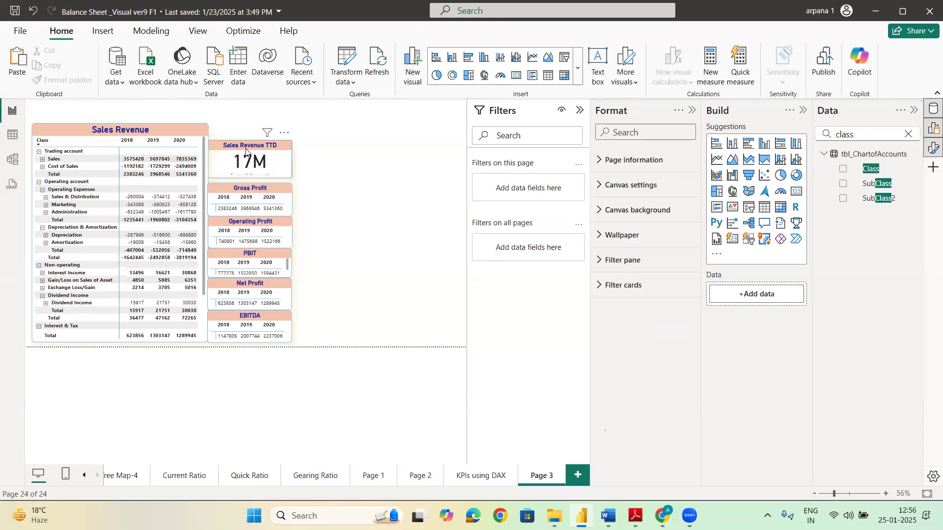
drag(241, 154, 260, 137)
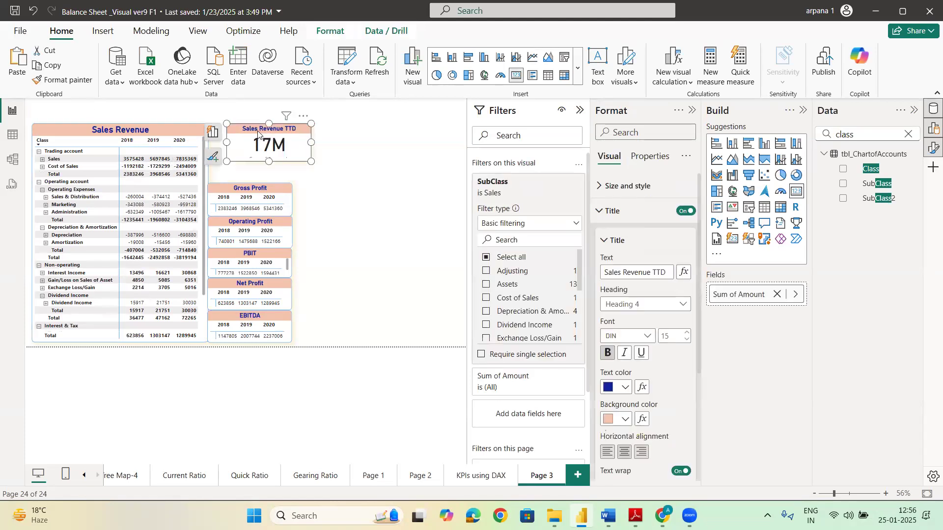
drag(311, 161, 329, 184)
drag(237, 128, 240, 130)
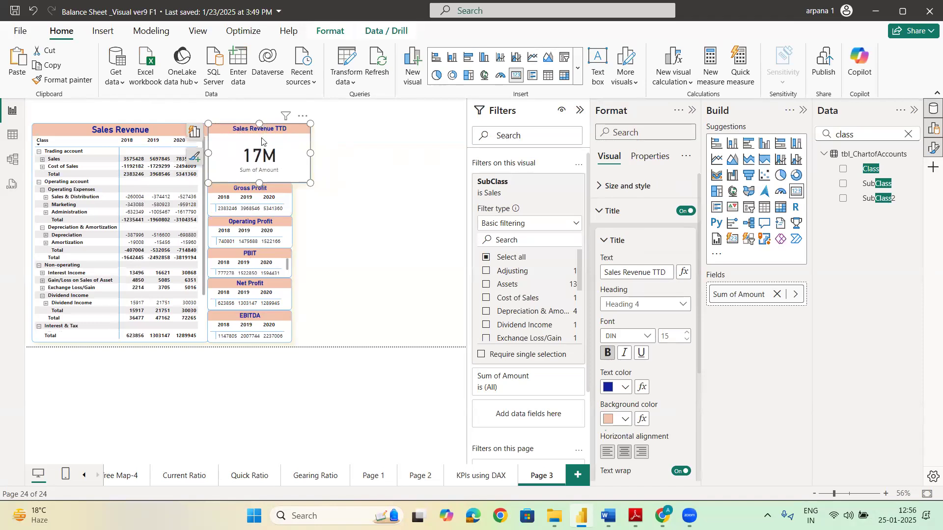
drag(310, 183, 272, 168)
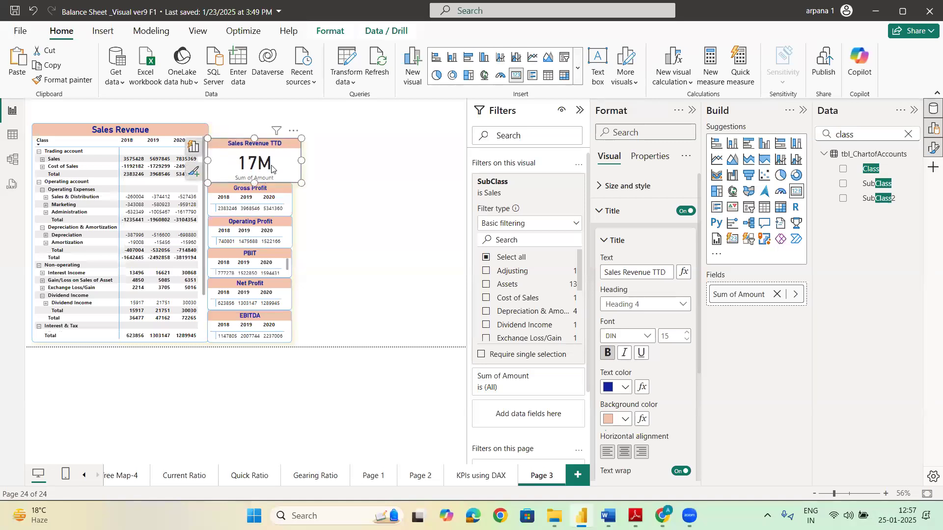
drag(301, 161, 349, 165)
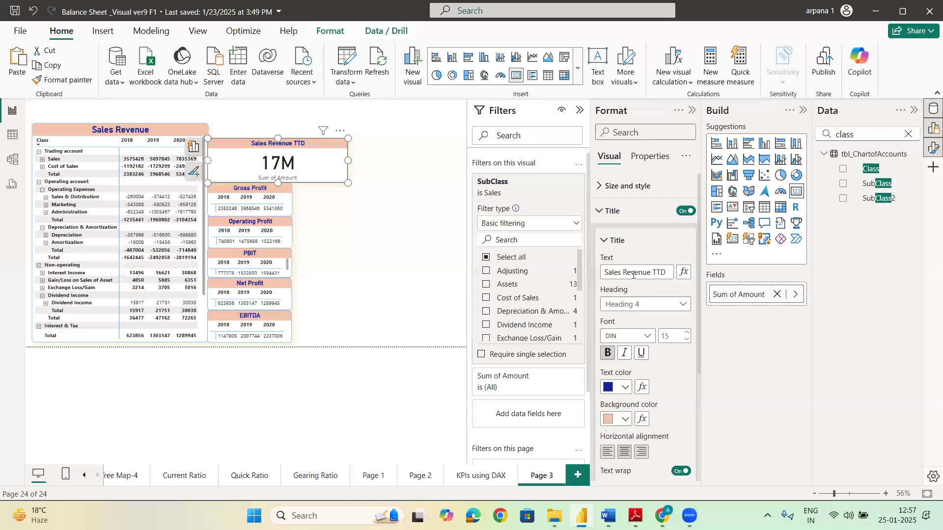
Step: Set the Sales Revenue TTD card's callout value to display units None with 2 decimal places
click(607, 242)
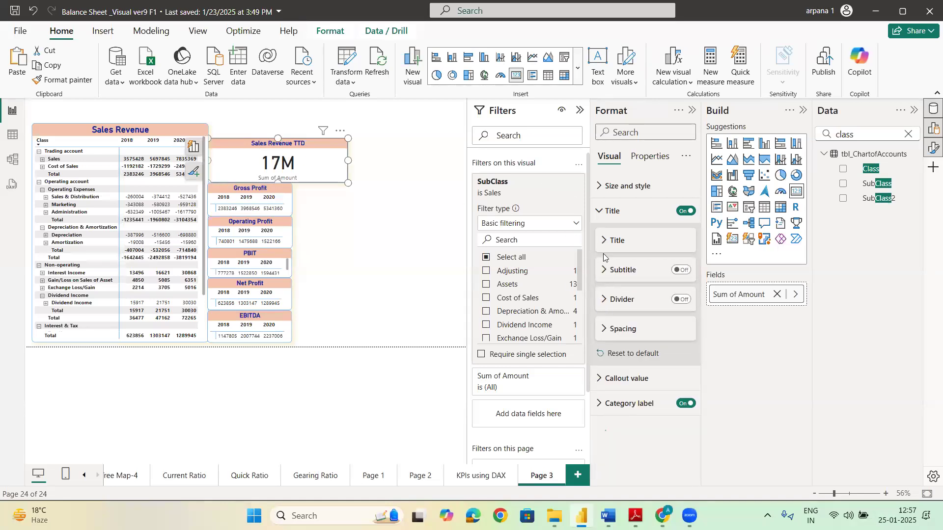
click(602, 387)
scroll(604, 387, down, 5)
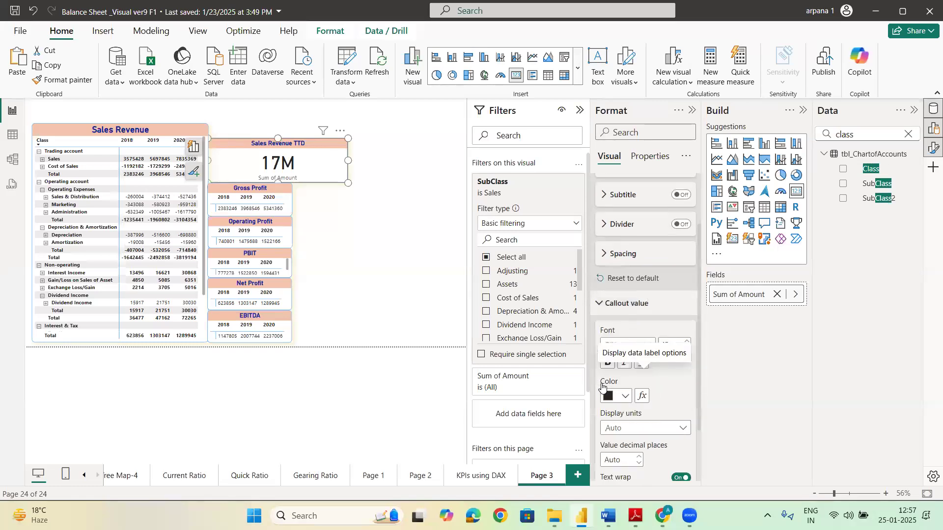
click(677, 355)
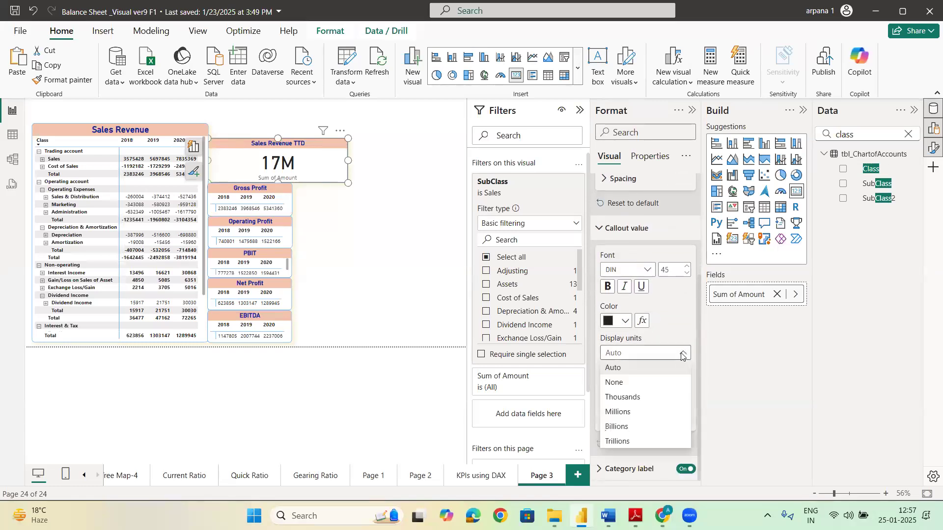
click(634, 382)
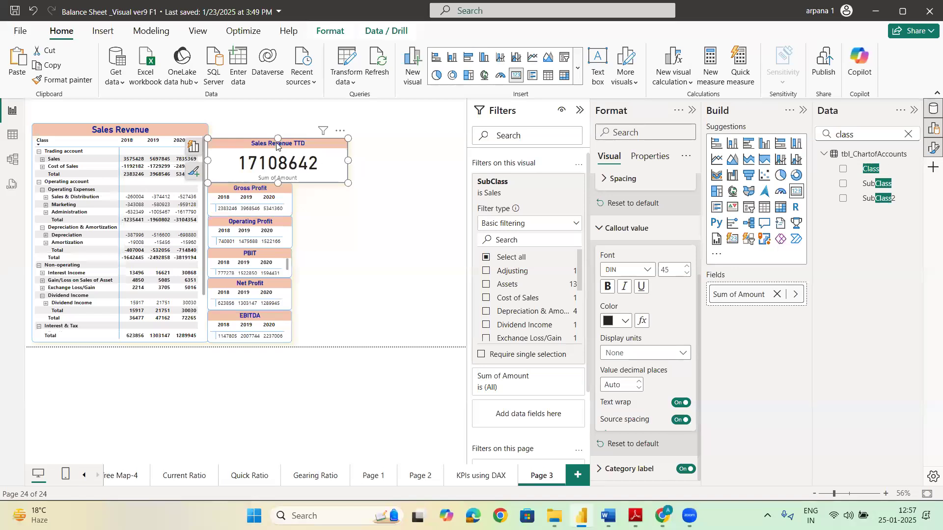
click(330, 31)
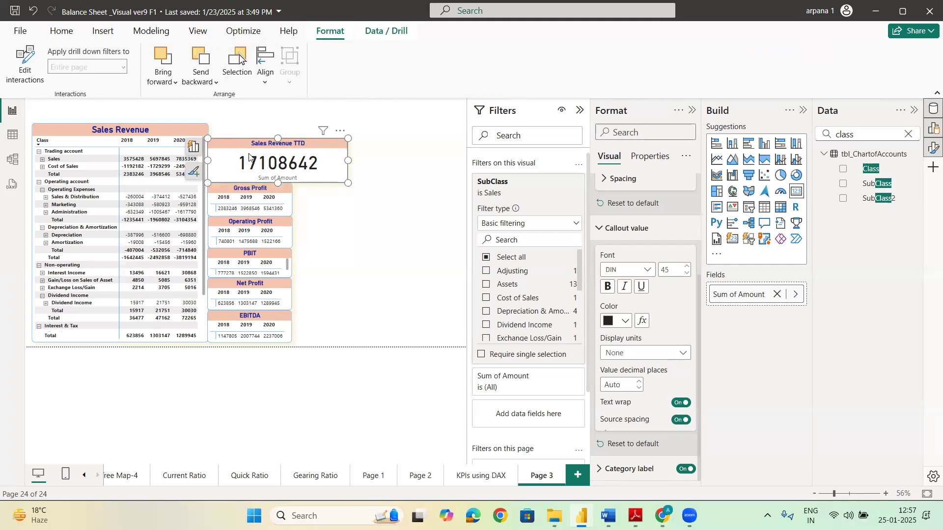
click(638, 381)
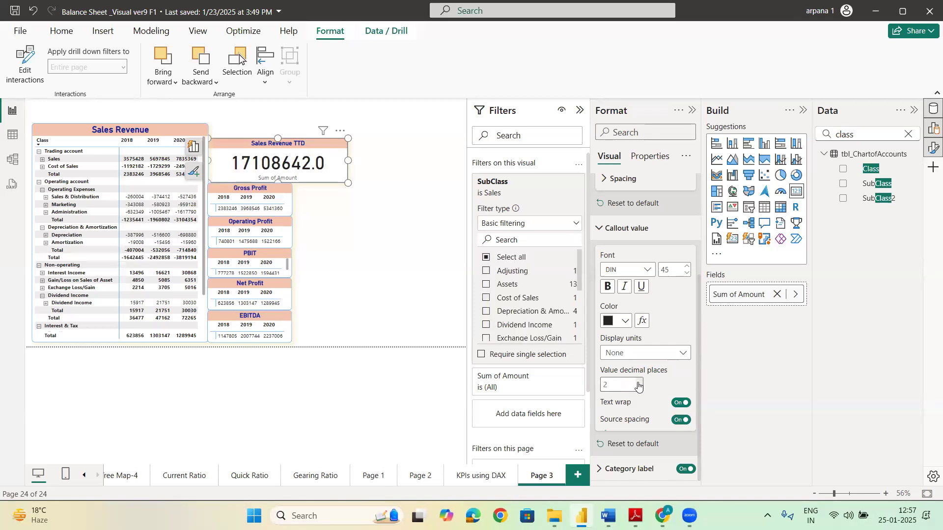
click(370, 243)
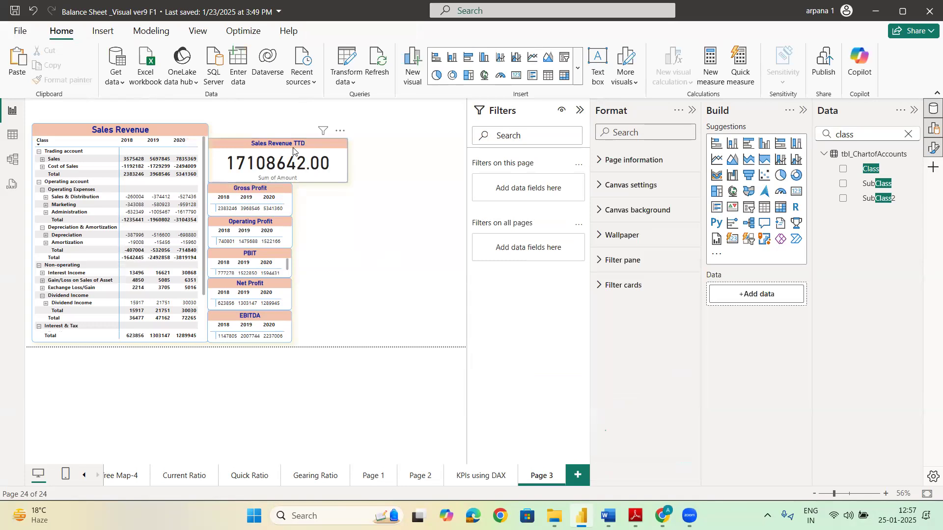
Step: Narrow the Sales Revenue TTD card as far as its full callout value still fits
click(292, 181)
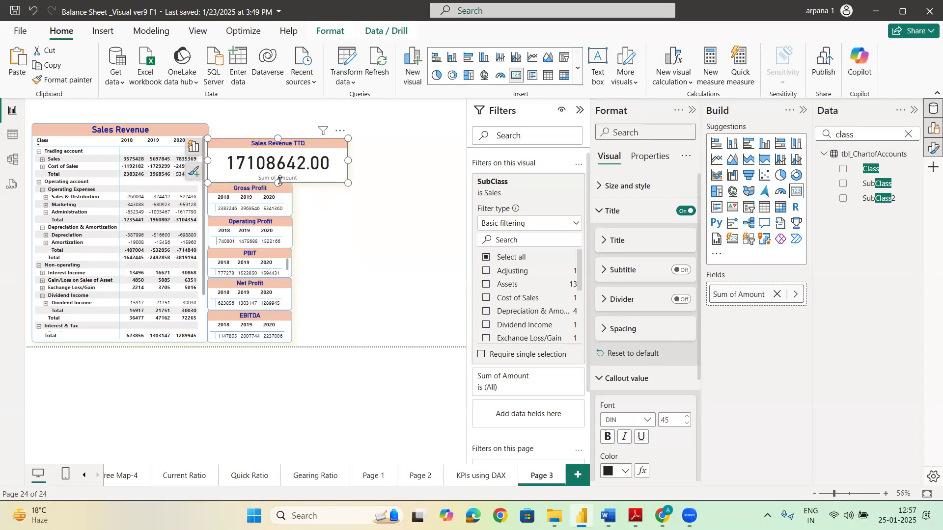
click(236, 191)
click(77, 81)
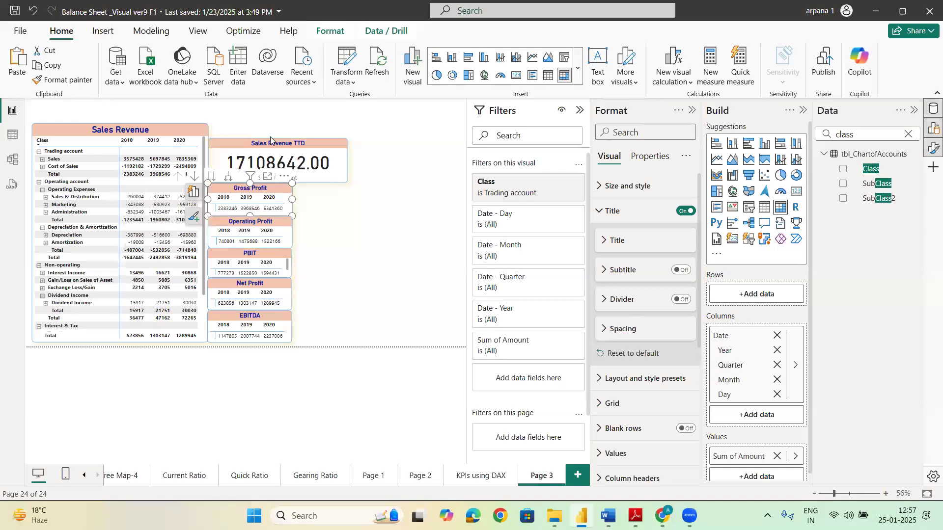
click(271, 144)
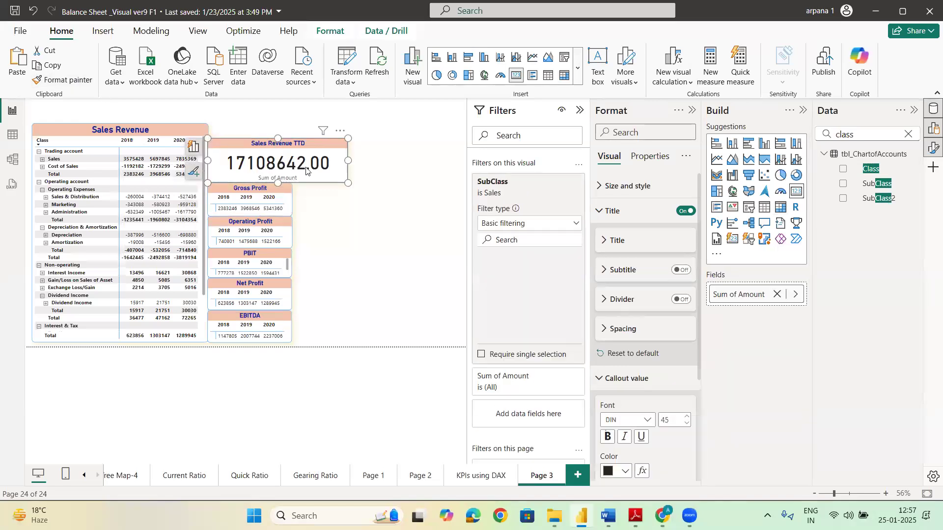
drag(348, 162, 327, 164)
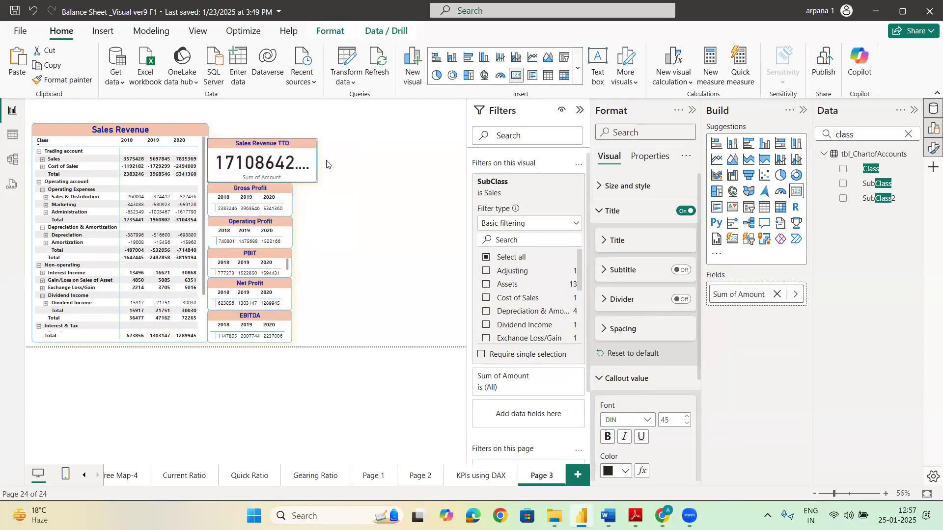
click(346, 176)
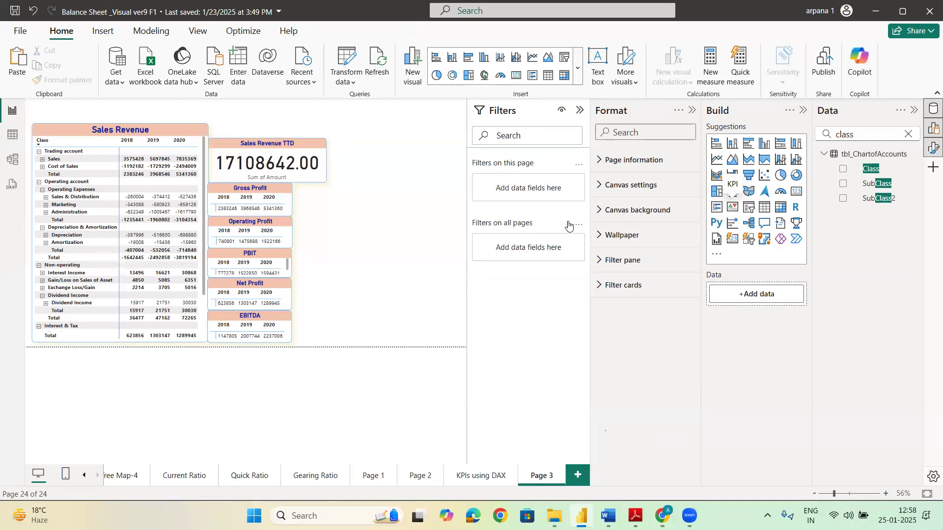
Step: Insert a KPI visual beside the Sales Revenue TTD card, with Amount from tbl_GL as its value
click(732, 210)
drag(362, 276, 392, 161)
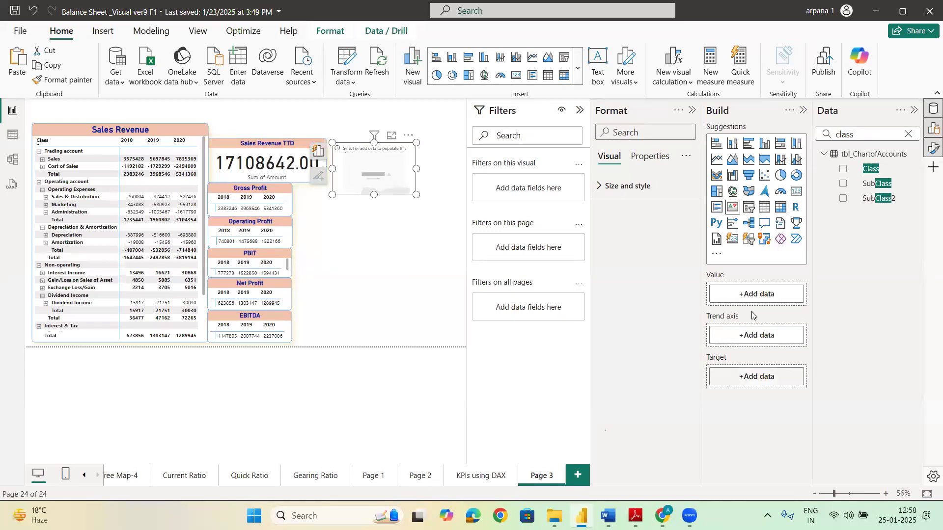
click(756, 296)
text(am)
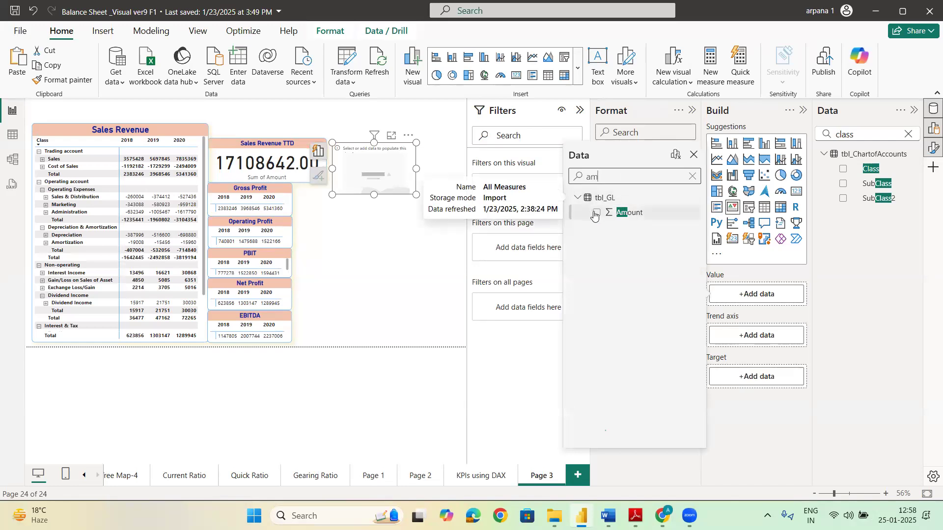
click(596, 213)
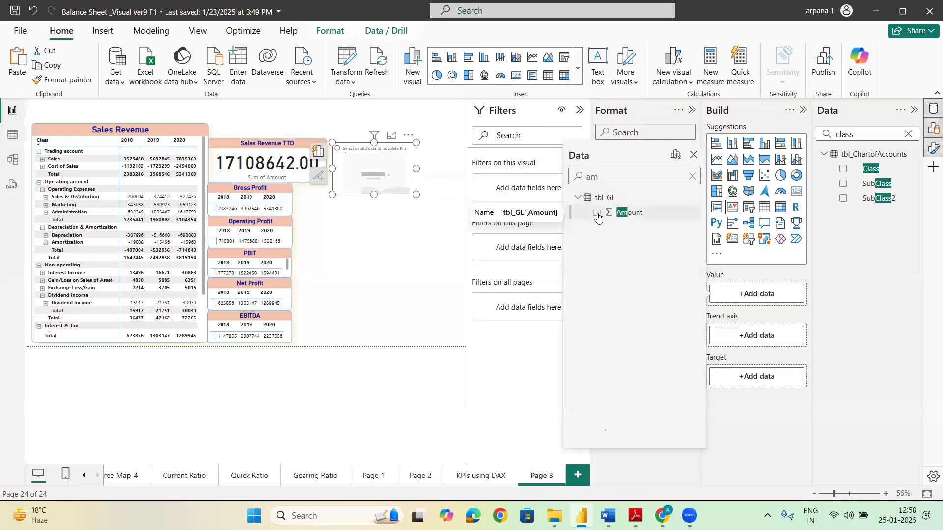
Step: Set the Date Hierarchy from tbl_Calendar as the KPI visual's trend axis
click(739, 338)
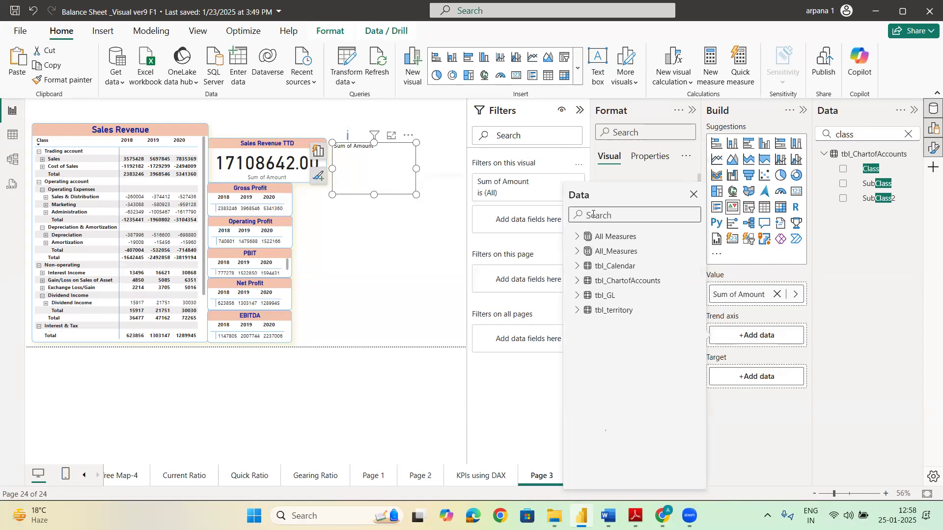
text(da)
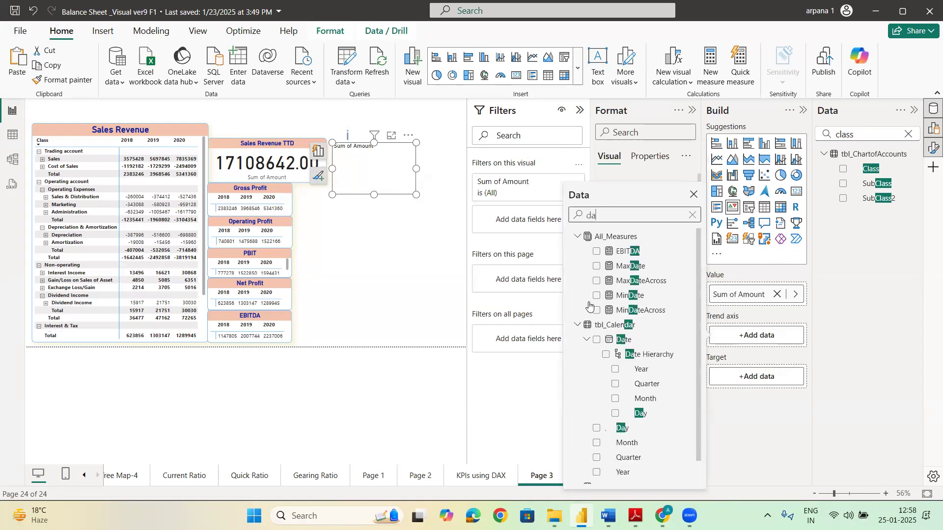
text(te)
click(605, 340)
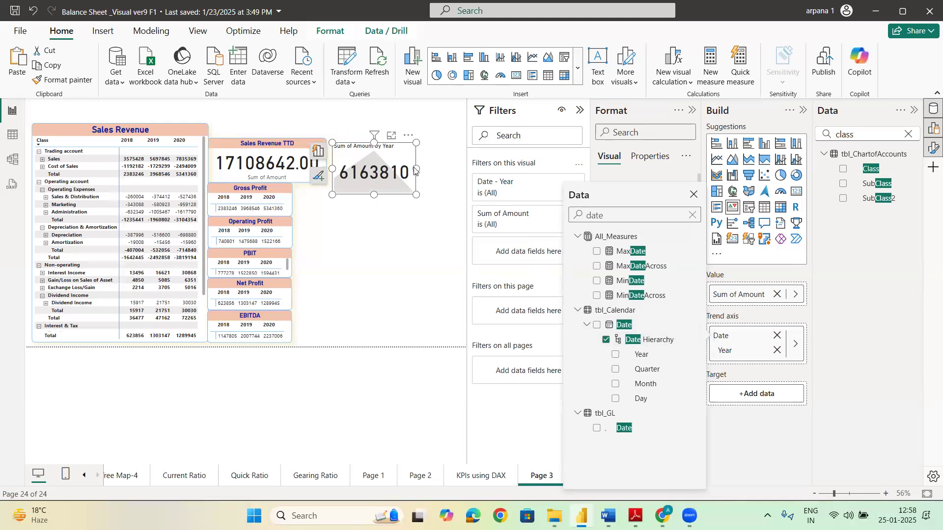
Step: Widen the KPI visual and align it directly against the Sales Revenue TTD card
mouse_move(415, 170)
mouse_down()
mouse_move(446, 172)
mouse_move(428, 176)
mouse_up()
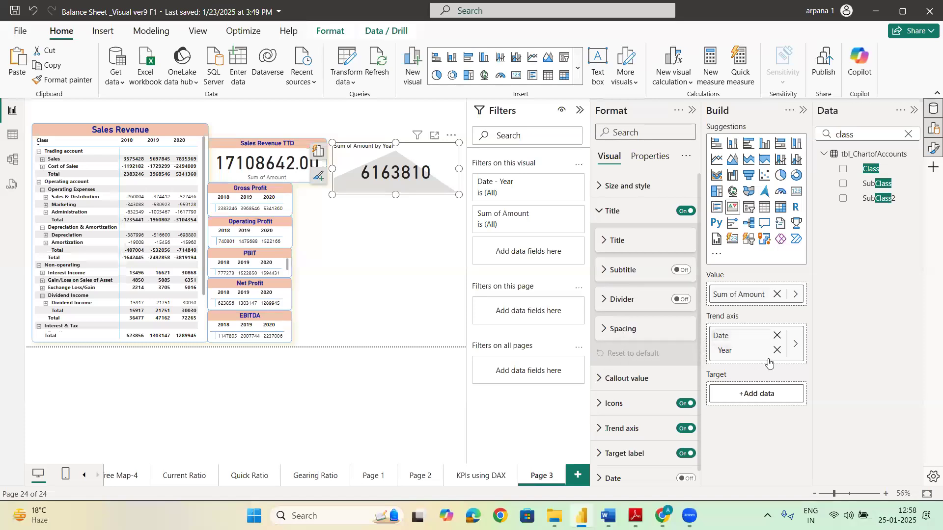
click(797, 347)
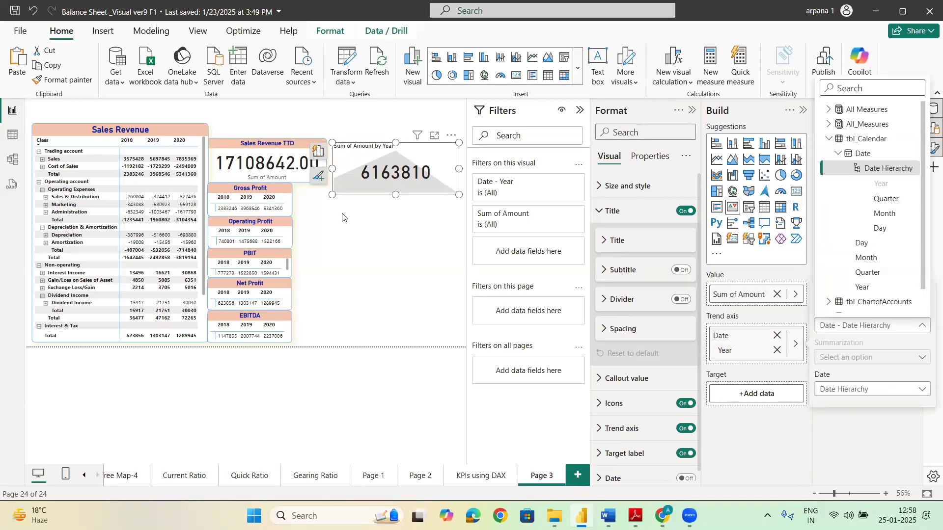
key(Escape)
click(351, 145)
drag(352, 147, 349, 147)
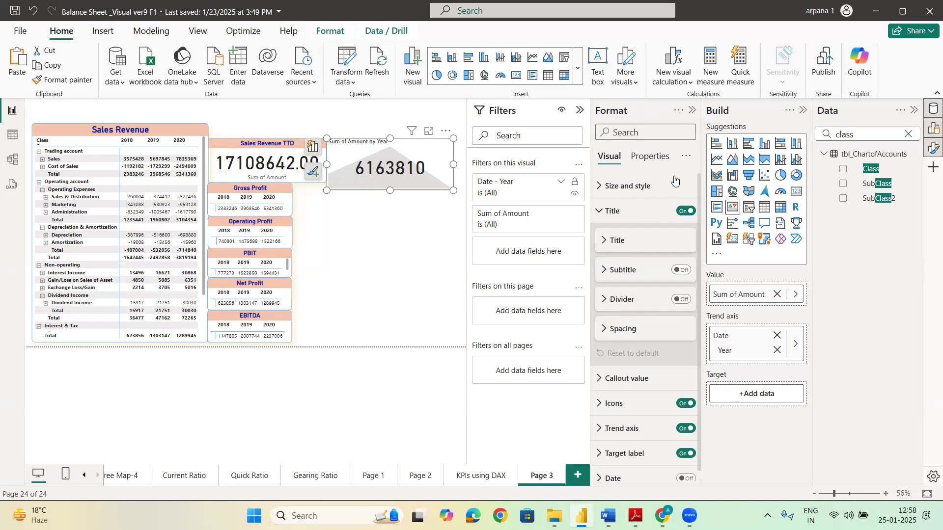
Step: Filter the KPI visual by SubClass to Sales, and collapse the Filters, Format and Build panes
drag(870, 188, 543, 253)
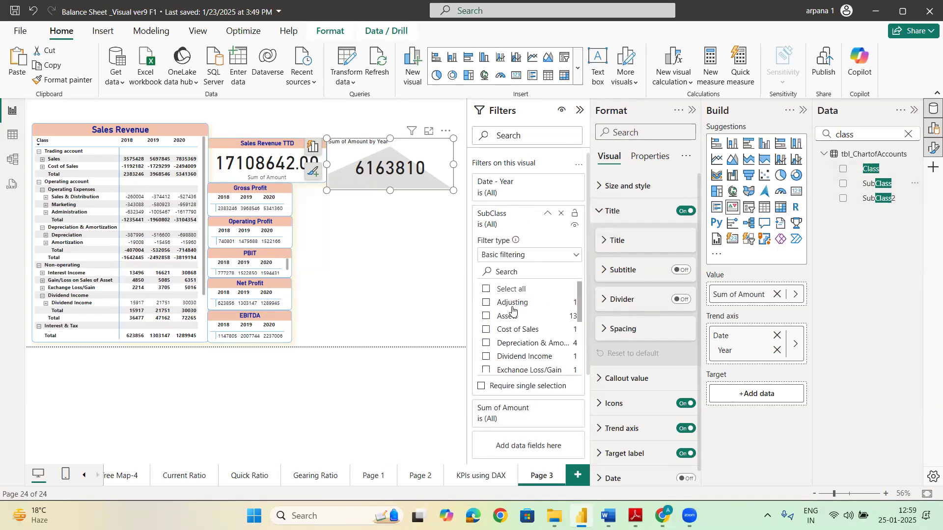
scroll(501, 352, down, 3)
click(486, 354)
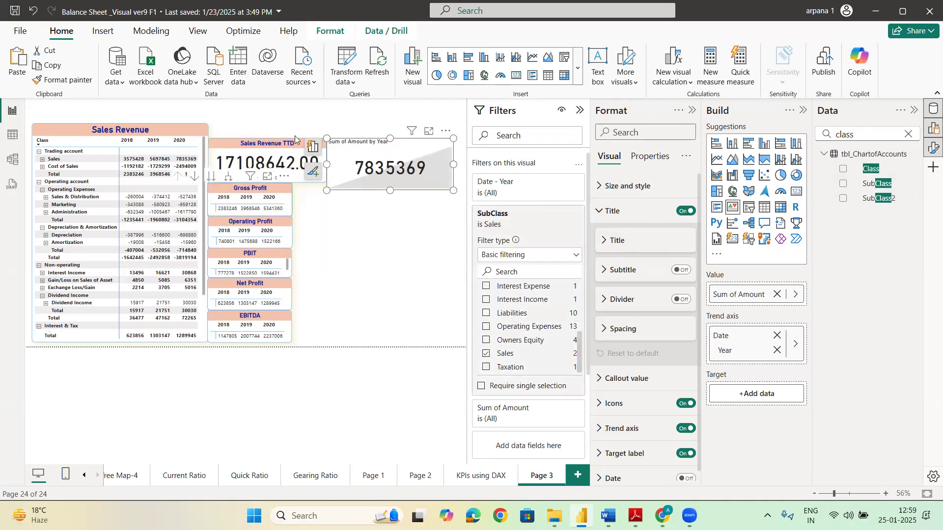
click(411, 244)
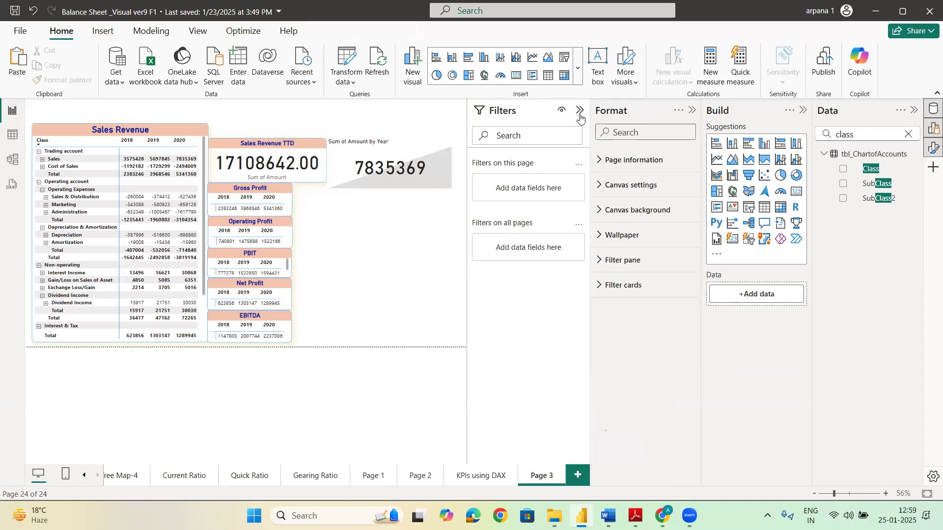
click(580, 110)
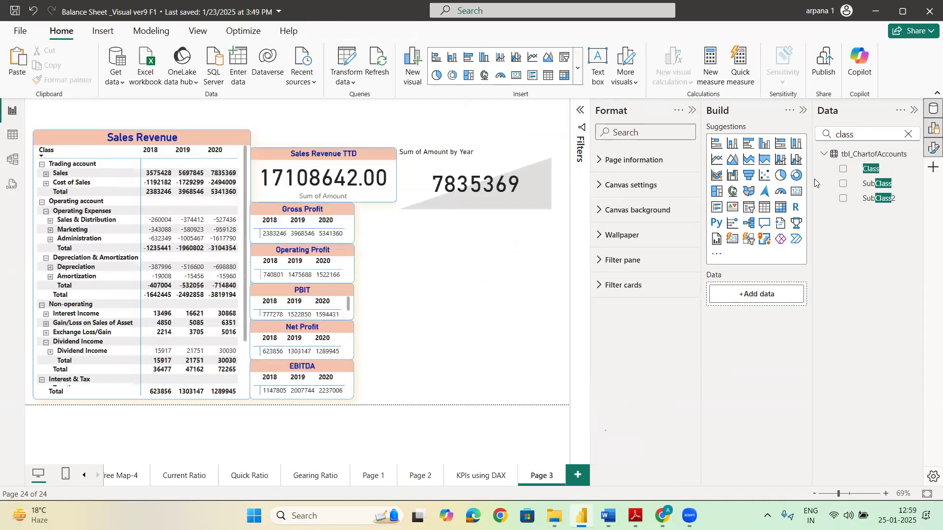
click(692, 110)
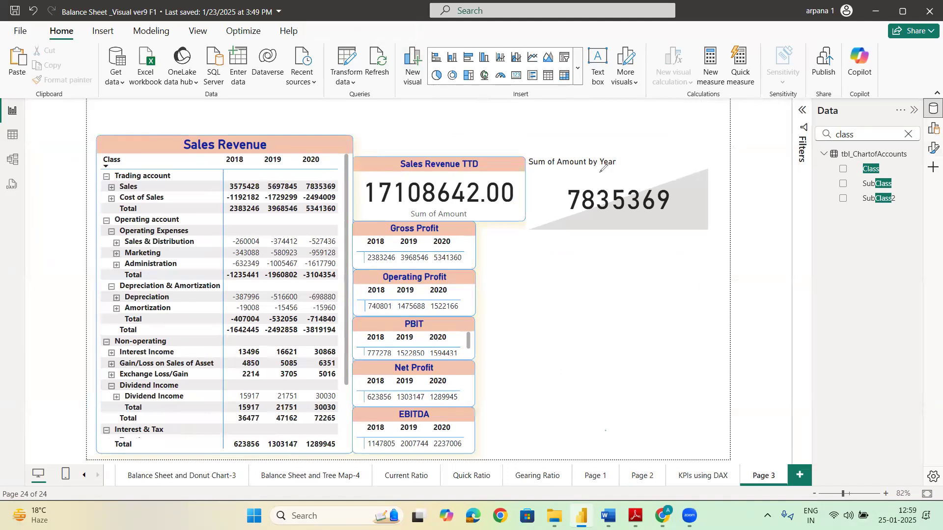
drag(600, 171, 613, 164)
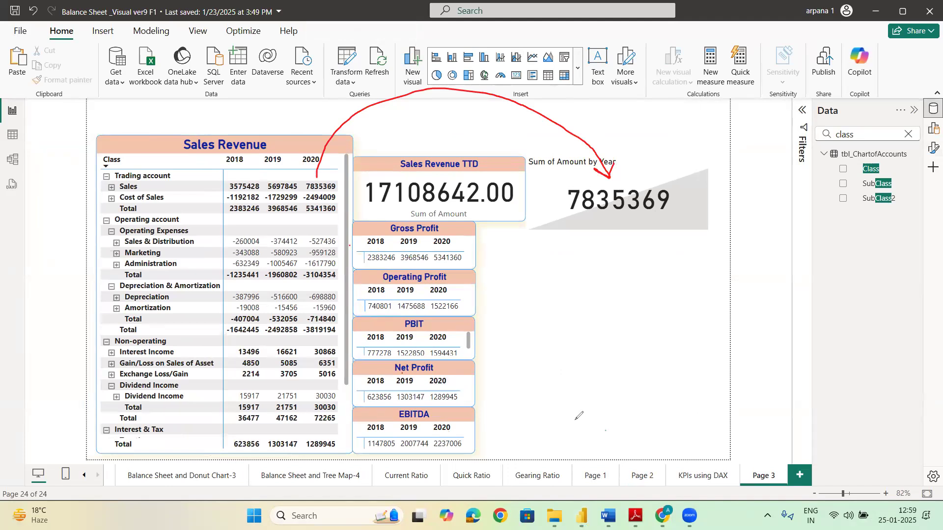
drag(611, 273, 613, 298)
mouse_move(611, 282)
mouse_down()
mouse_move(622, 264)
mouse_move(632, 274)
mouse_move(648, 261)
mouse_move(653, 290)
mouse_up()
mouse_move(664, 254)
mouse_down()
mouse_move(666, 284)
mouse_move(673, 264)
mouse_up()
drag(619, 317, 675, 301)
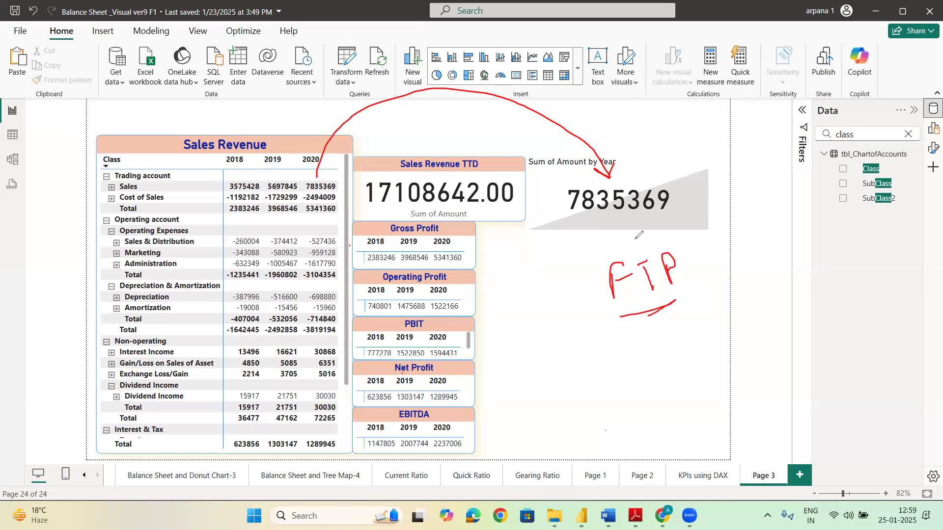
mouse_move(687, 250)
mouse_down()
mouse_move(609, 302)
mouse_move(653, 316)
mouse_move(685, 247)
mouse_up()
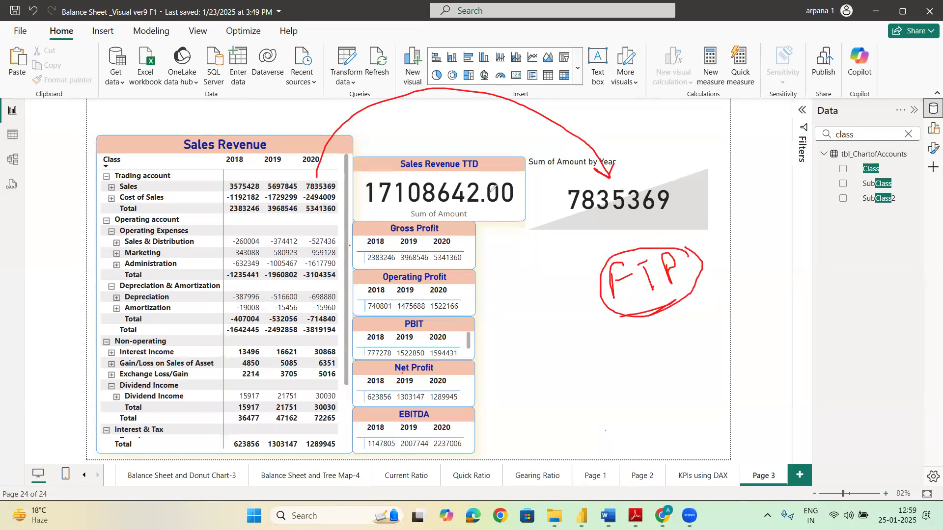
drag(393, 170, 418, 160)
mouse_move(271, 170)
mouse_down()
mouse_move(273, 183)
mouse_move(277, 172)
mouse_move(315, 167)
mouse_move(316, 177)
mouse_up()
drag(191, 187, 219, 185)
key(Escape)
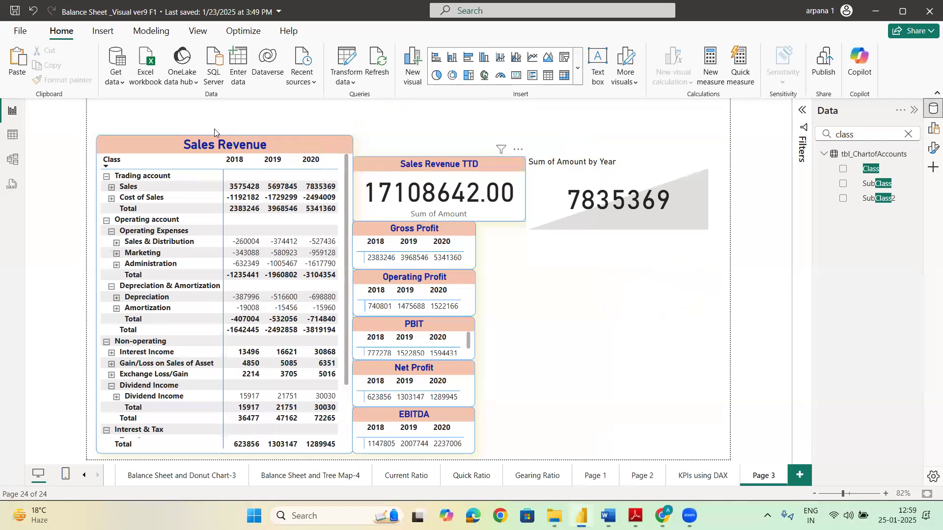
Step: Copy the Sales Revenue TTD card's formatting onto the KPI visual with the format painter
click(427, 169)
click(63, 80)
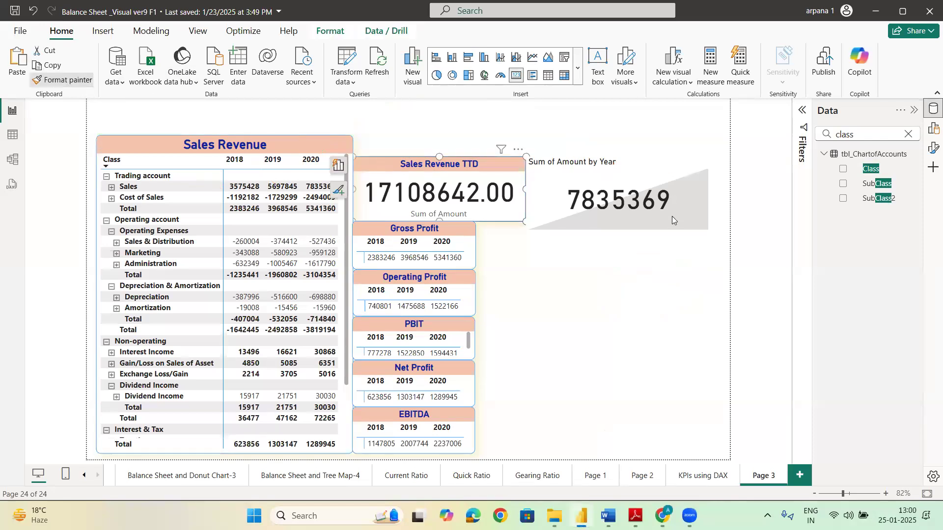
click(631, 220)
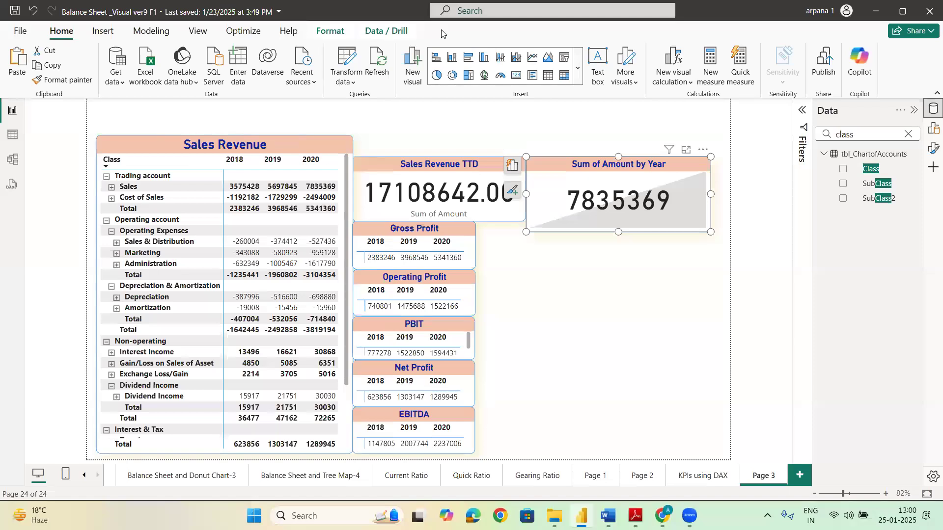
drag(538, 224, 688, 170)
drag(678, 166, 677, 182)
mouse_move(547, 211)
mouse_down()
mouse_move(539, 225)
mouse_move(554, 227)
mouse_up()
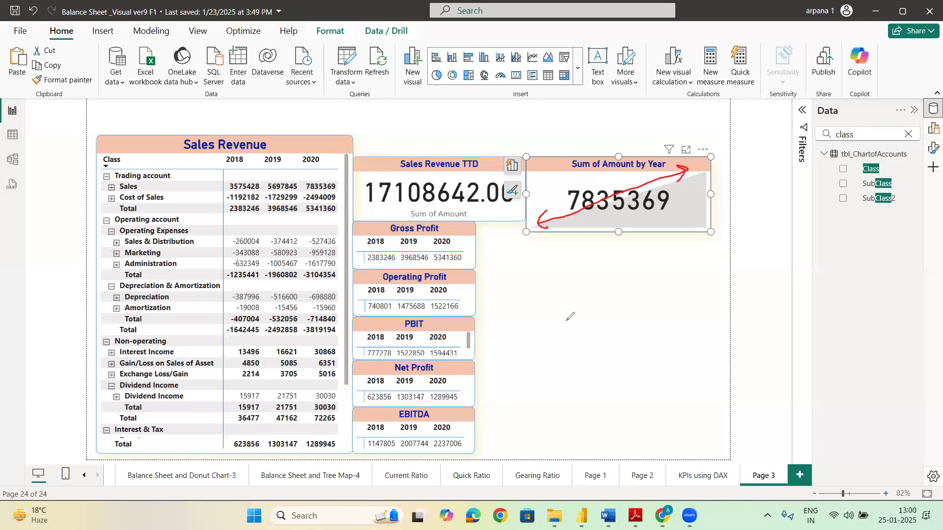
drag(536, 373, 659, 259)
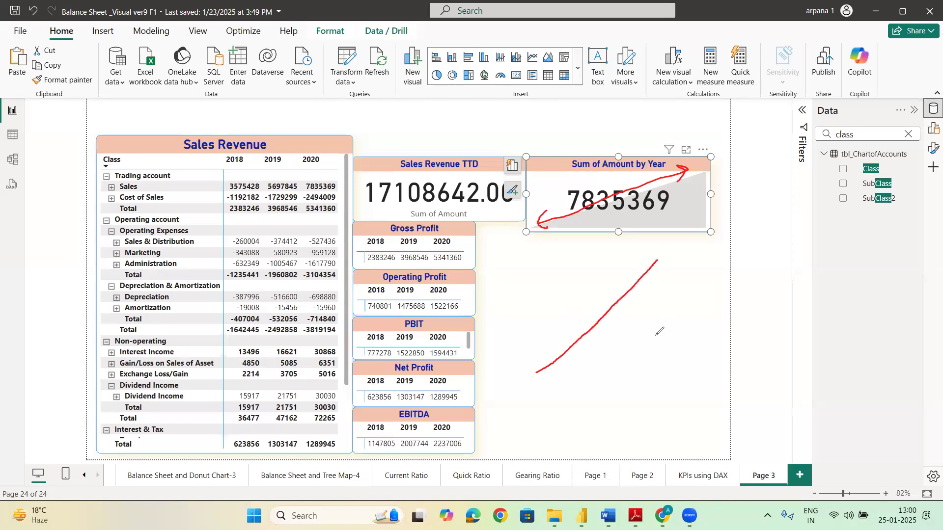
mouse_move(629, 328)
mouse_down()
mouse_move(629, 344)
mouse_move(635, 332)
mouse_up()
drag(615, 400, 677, 343)
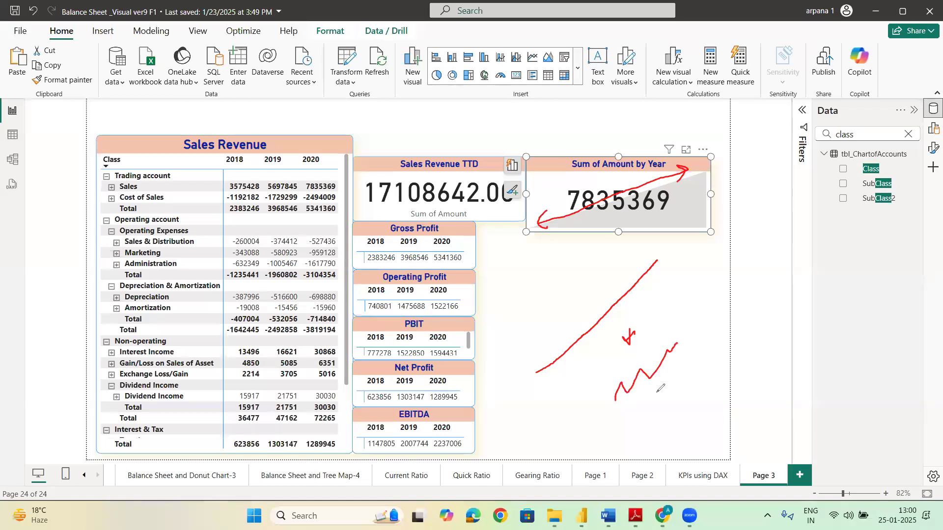
click(685, 185)
drag(688, 186, 706, 176)
click(626, 174)
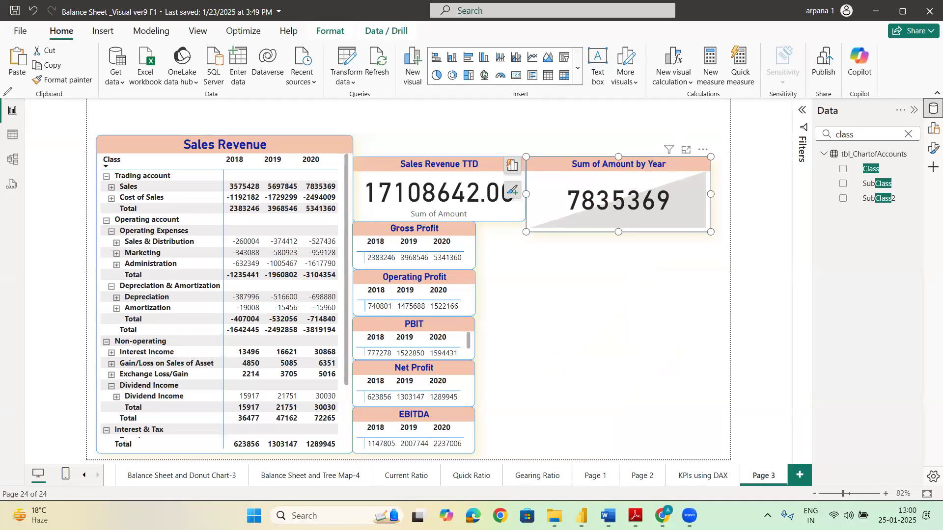
click(730, 157)
Step: Reduce the KPI visual's height to match the Sales Revenue TTD card
click(513, 166)
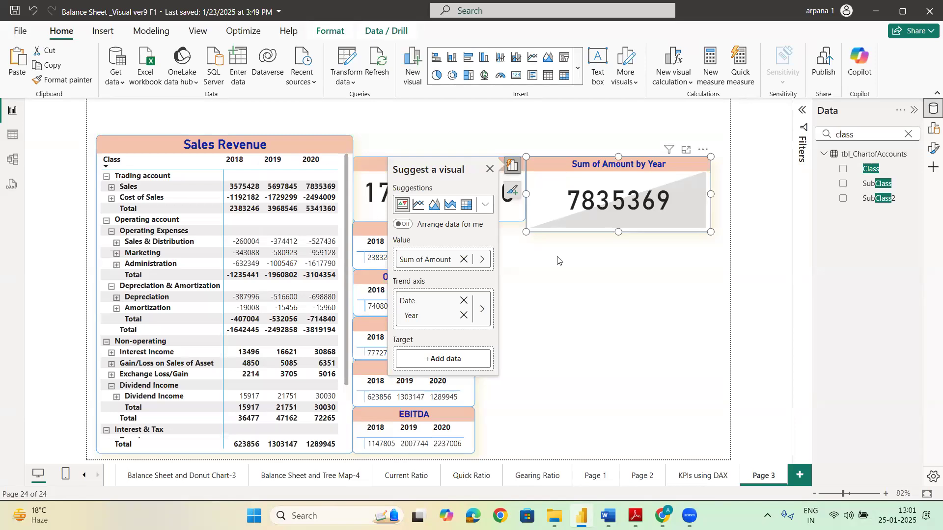
click(556, 184)
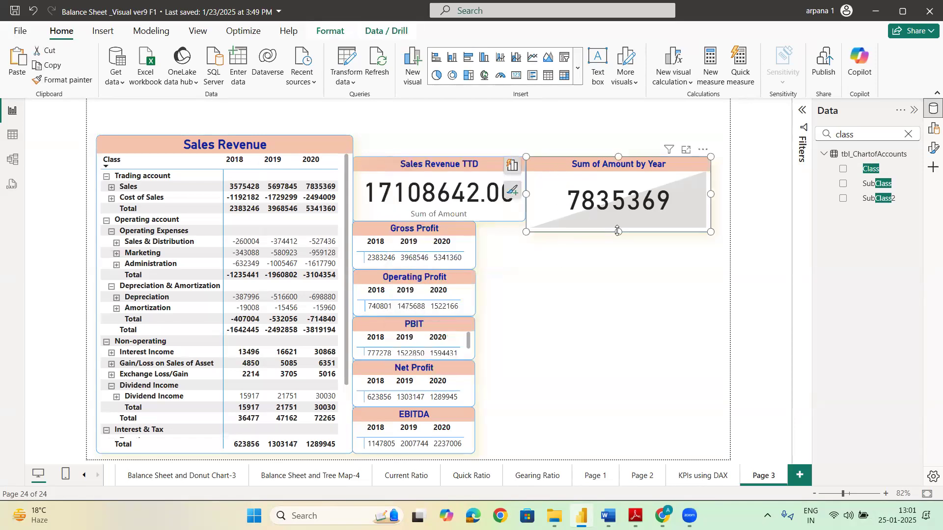
drag(618, 231, 619, 221)
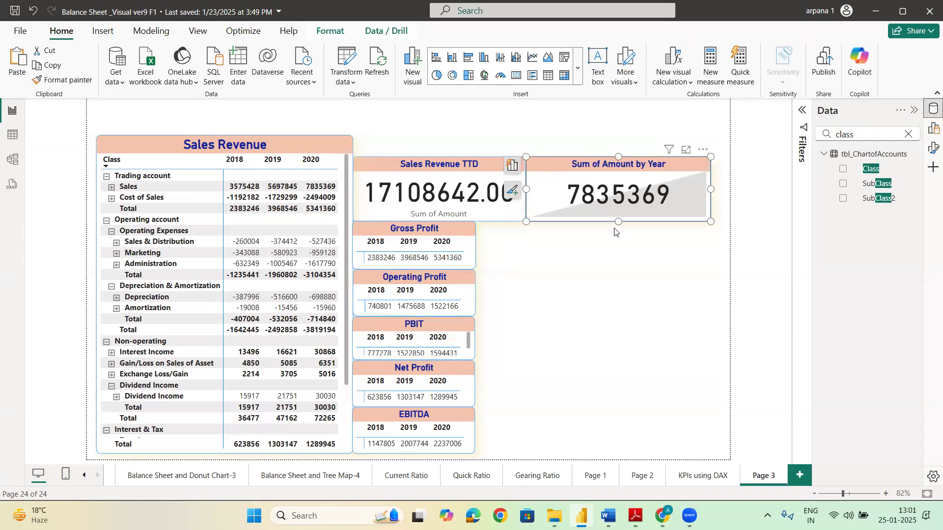
click(611, 254)
Step: Add a slicer using the Date Hierarchy from tbl_Calendar and place it just below the KPI visual
click(563, 57)
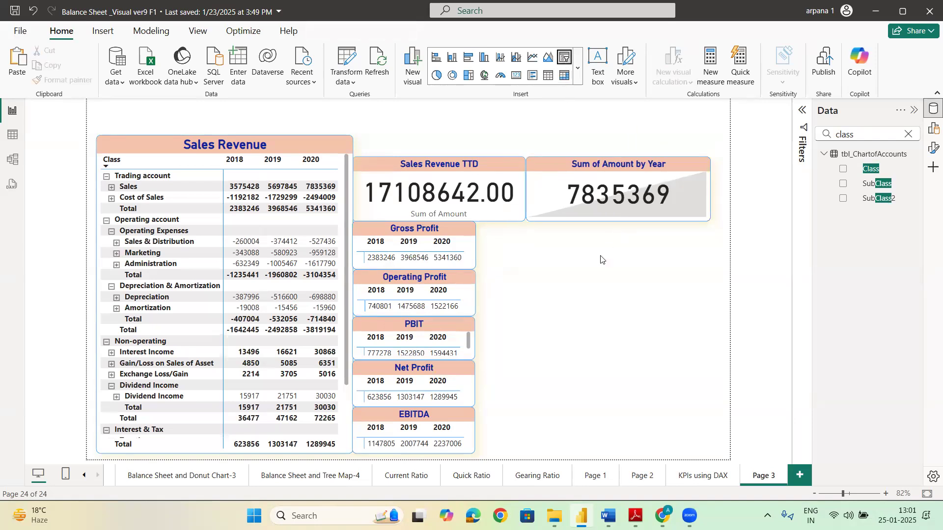
click(445, 360)
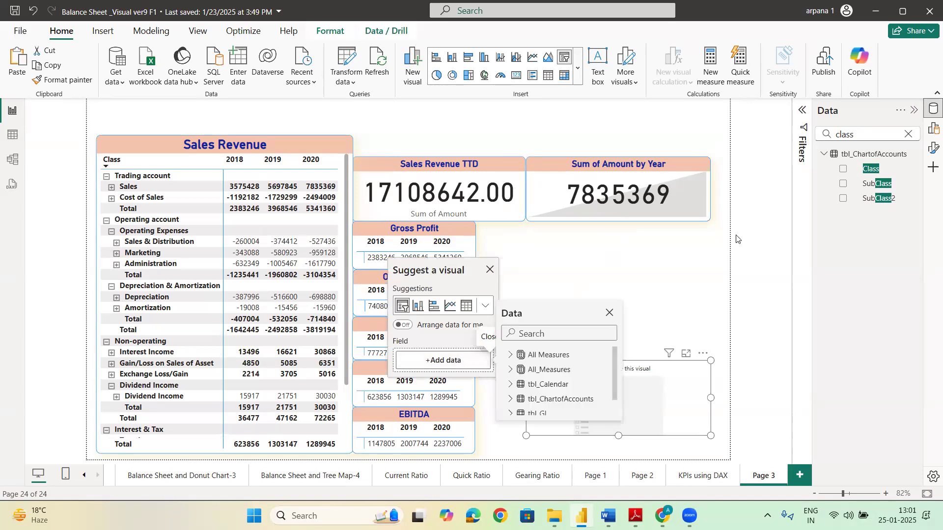
text(date)
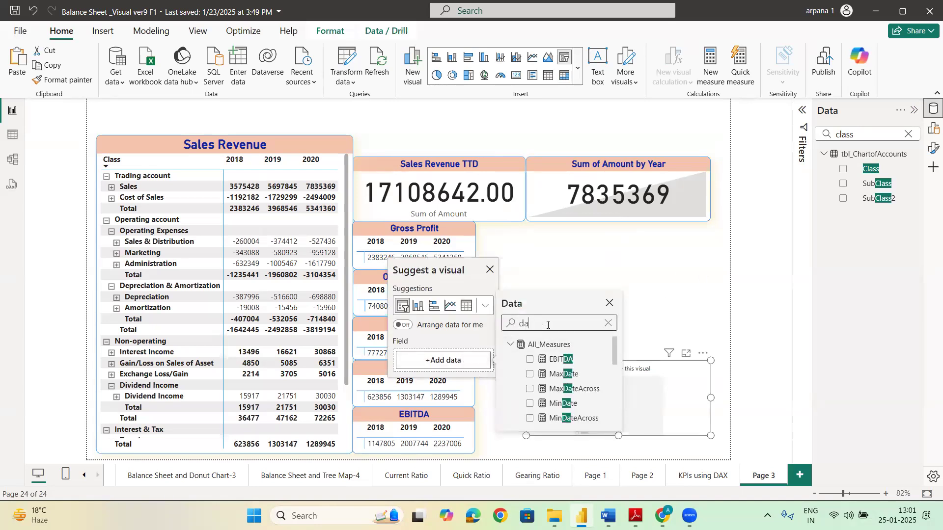
scroll(543, 382, down, 3)
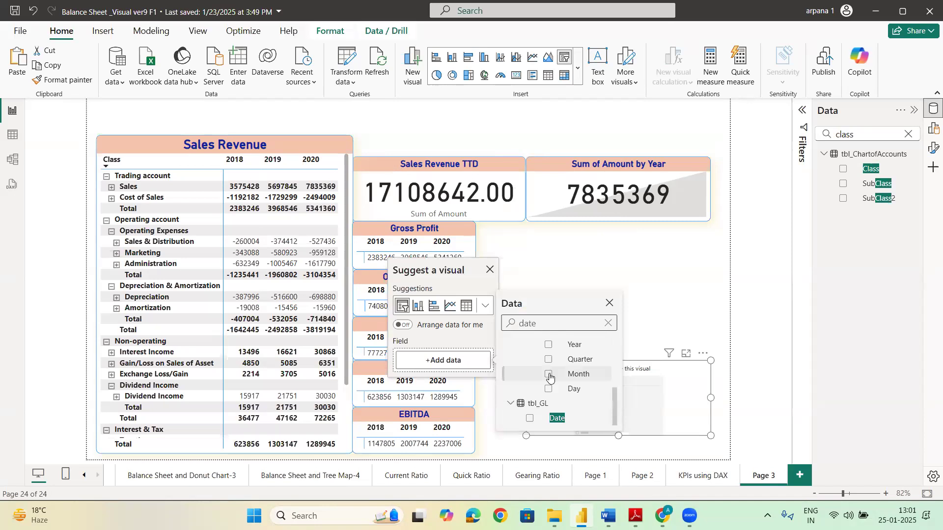
scroll(545, 383, up, 2)
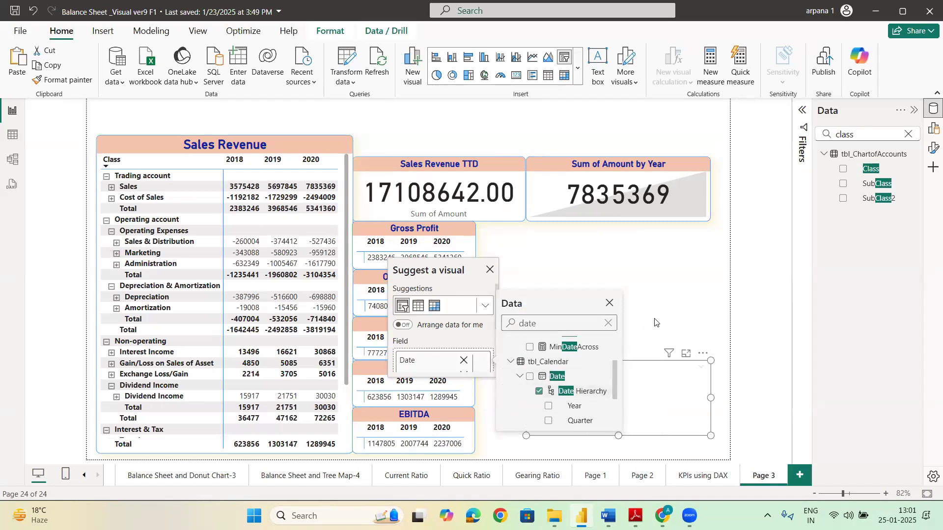
click(538, 391)
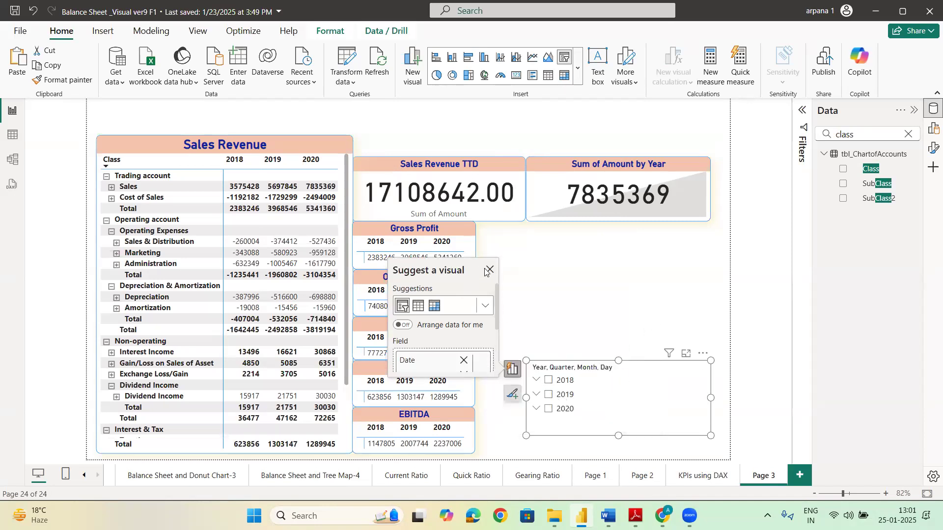
drag(628, 385, 645, 227)
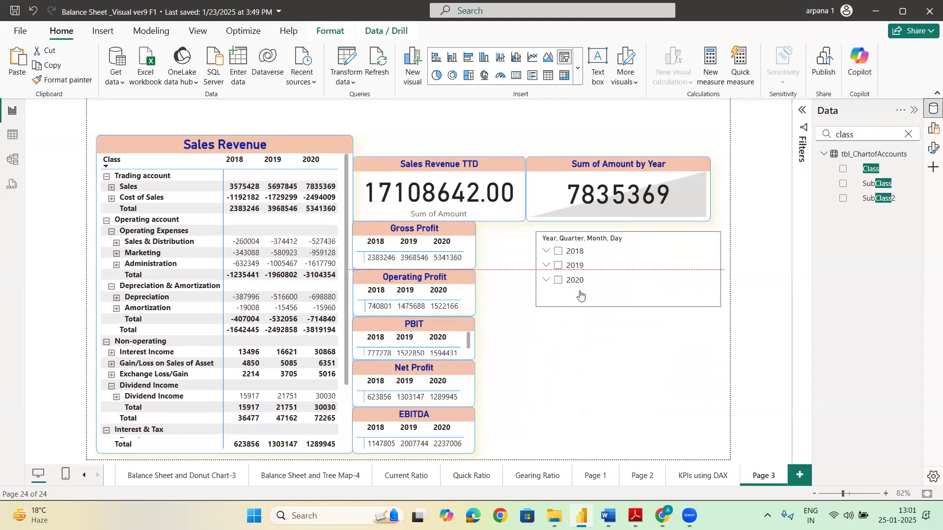
key(Escape)
Step: Select 2019 and add 2018 to the selection in the date slicer to test the page's visuals
click(560, 267)
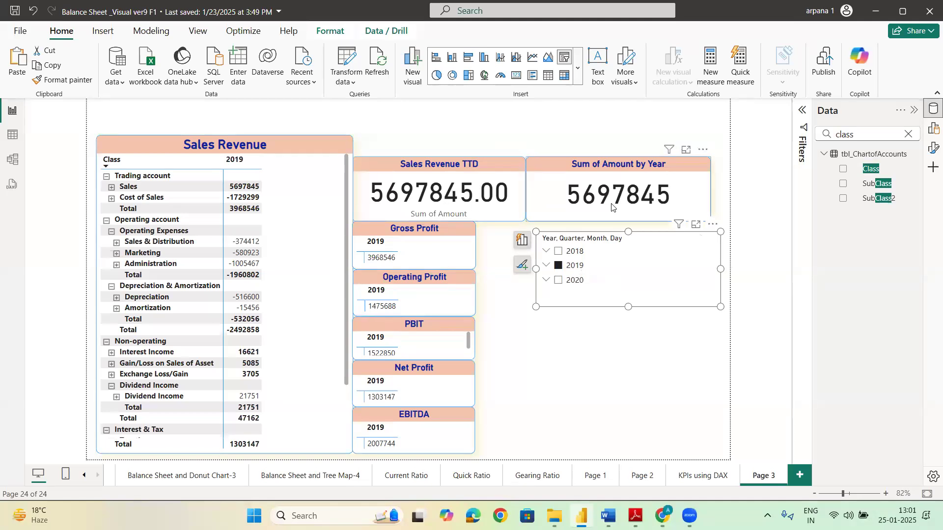
ctrl+click(560, 252)
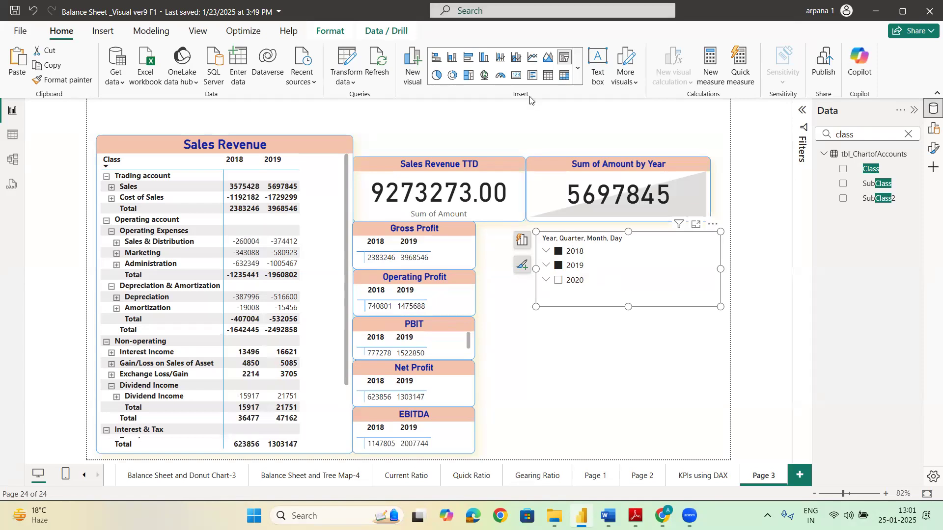
drag(409, 117, 452, 168)
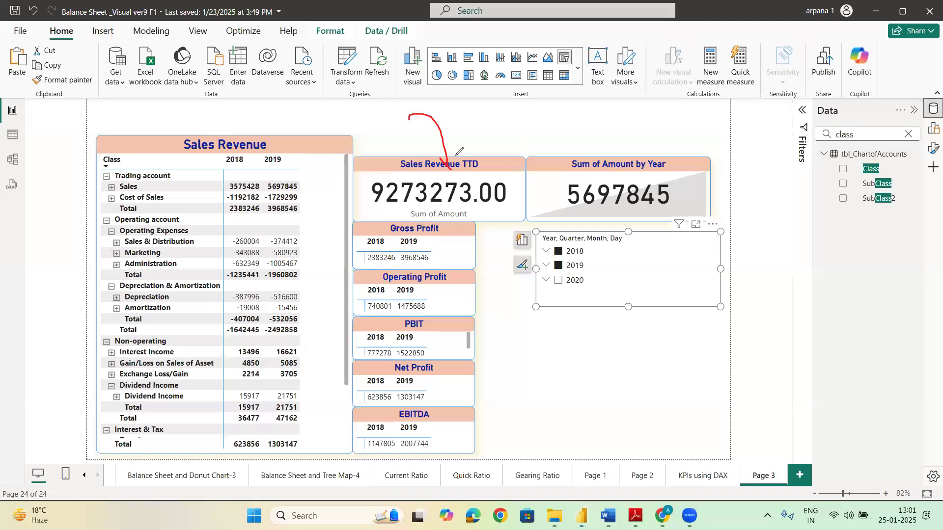
drag(564, 145, 596, 132)
mouse_move(592, 263)
mouse_down()
mouse_move(634, 260)
mouse_move(662, 211)
mouse_move(655, 214)
mouse_up()
mouse_move(468, 130)
mouse_down()
mouse_move(473, 140)
mouse_move(486, 126)
mouse_move(502, 135)
mouse_move(514, 119)
mouse_move(523, 131)
mouse_move(584, 107)
mouse_move(581, 131)
mouse_up()
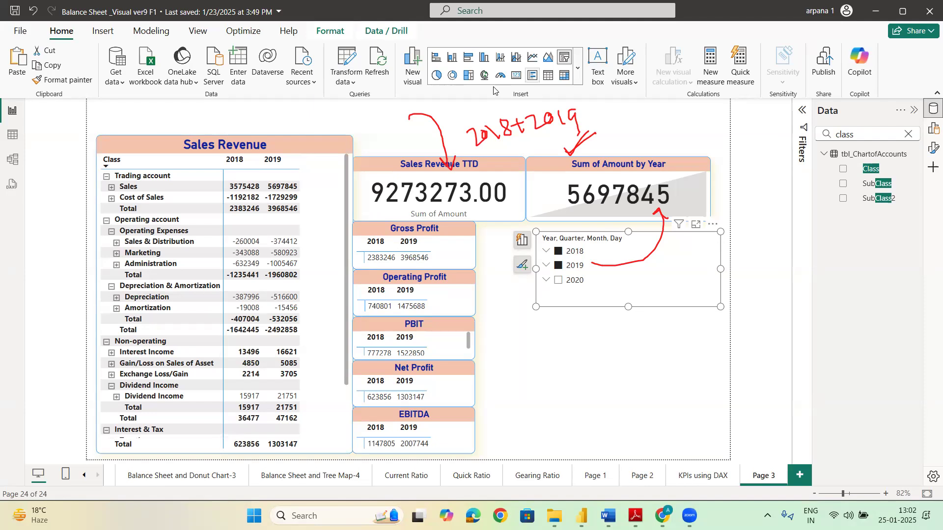
click(55, 334)
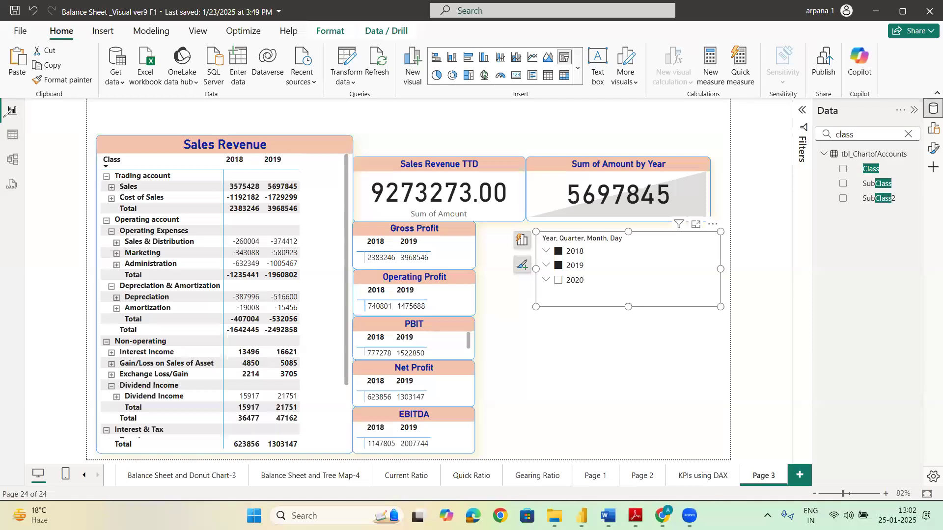
Step: Clear the 2018 and 2019 selections in the date slicer
click(559, 251)
click(558, 265)
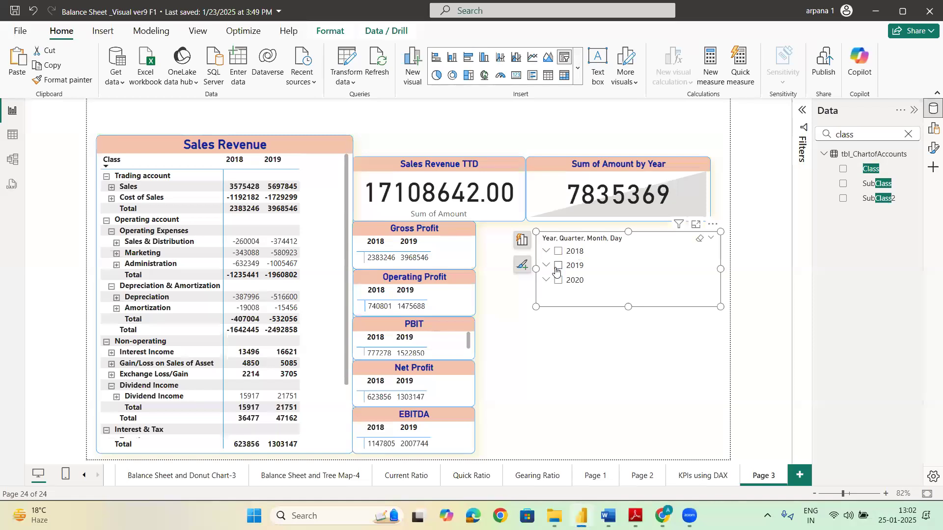
click(557, 267)
click(558, 266)
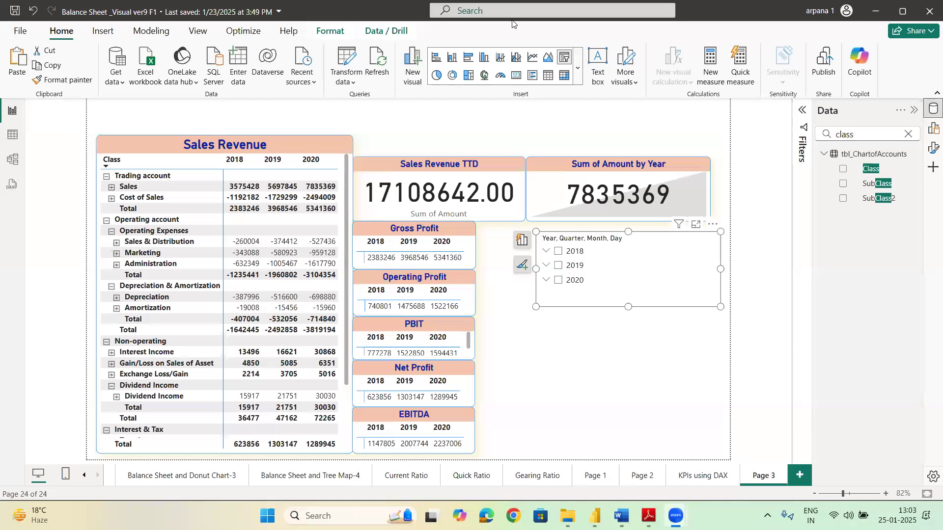
drag(362, 252, 363, 260)
mouse_move(359, 299)
mouse_down()
mouse_move(366, 308)
mouse_move(361, 298)
mouse_up()
drag(363, 216, 388, 224)
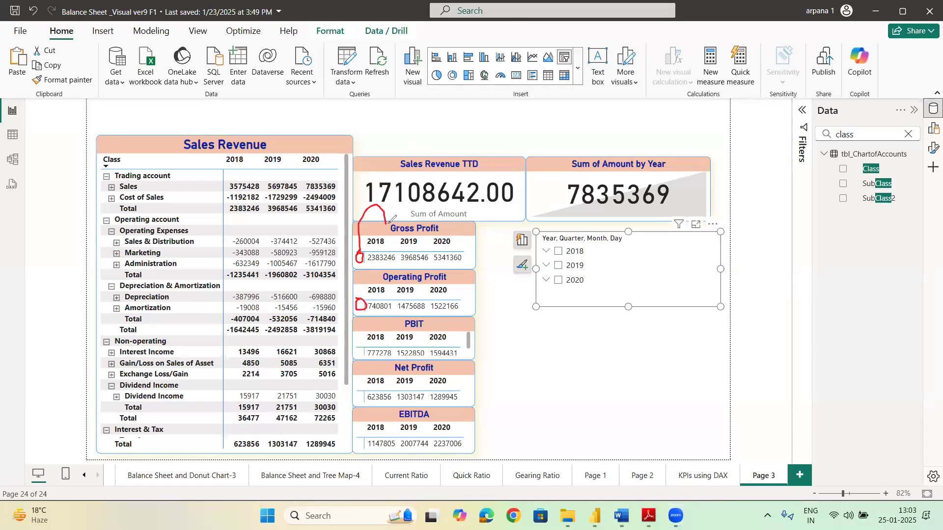
drag(346, 261, 359, 255)
drag(132, 162, 163, 146)
drag(182, 208, 194, 204)
drag(167, 336, 184, 328)
drag(170, 423, 190, 412)
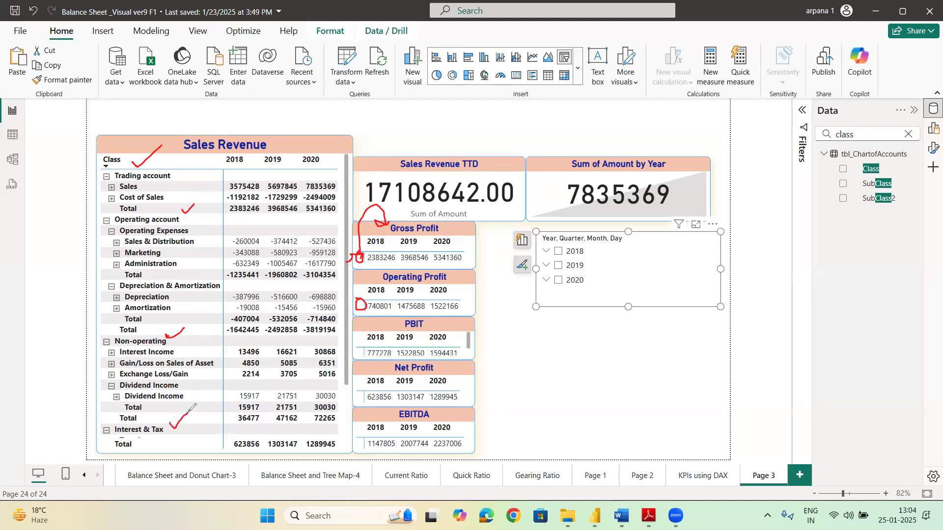
mouse_move(86, 181)
mouse_down()
mouse_move(66, 297)
mouse_move(79, 425)
mouse_up()
mouse_move(139, 117)
mouse_down()
mouse_move(139, 153)
mouse_move(145, 144)
mouse_move(109, 122)
mouse_move(113, 114)
mouse_move(127, 134)
mouse_up()
drag(360, 452, 360, 413)
mouse_move(364, 379)
mouse_down()
mouse_move(360, 328)
mouse_move(376, 338)
mouse_up()
click(427, 324)
mouse_move(429, 322)
mouse_down()
mouse_move(441, 317)
mouse_move(476, 348)
mouse_up()
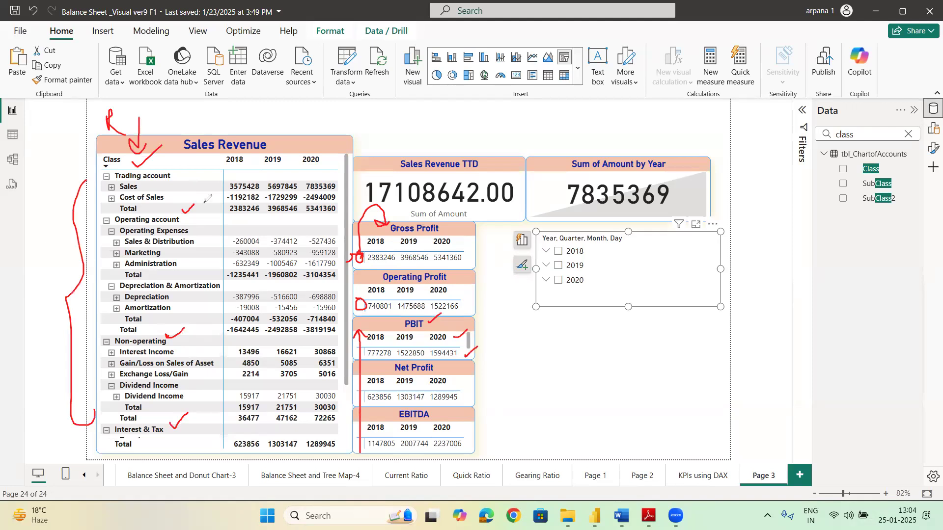
mouse_move(103, 171)
mouse_down()
mouse_move(104, 209)
mouse_move(343, 208)
mouse_move(344, 154)
mouse_move(135, 161)
mouse_move(99, 183)
mouse_up()
mouse_move(321, 185)
mouse_down()
mouse_move(328, 179)
mouse_move(367, 228)
mouse_up()
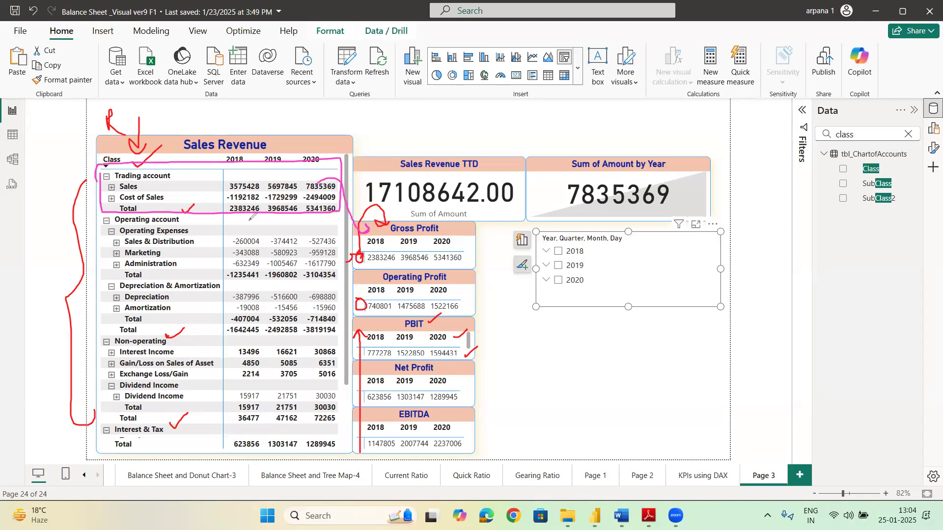
drag(237, 213, 358, 240)
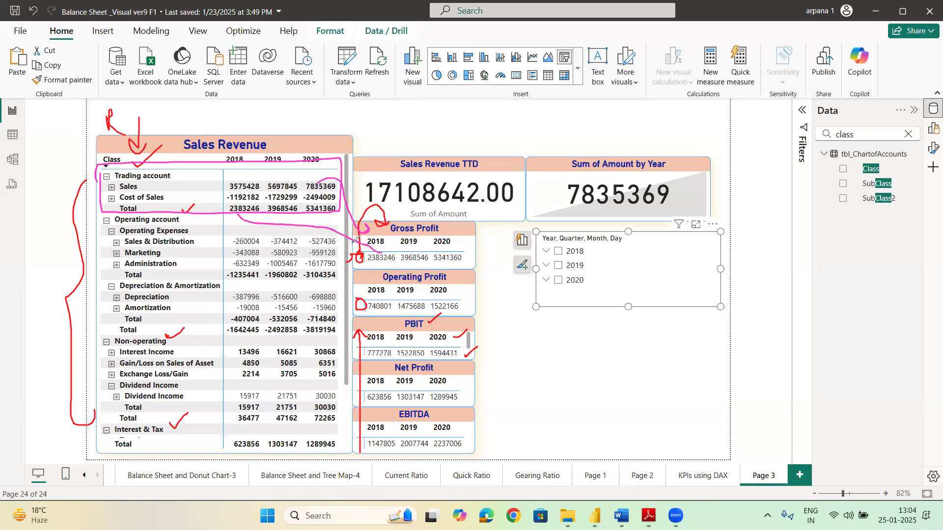
drag(290, 215, 383, 242)
mouse_move(337, 213)
mouse_down()
mouse_move(453, 251)
mouse_move(408, 252)
mouse_up()
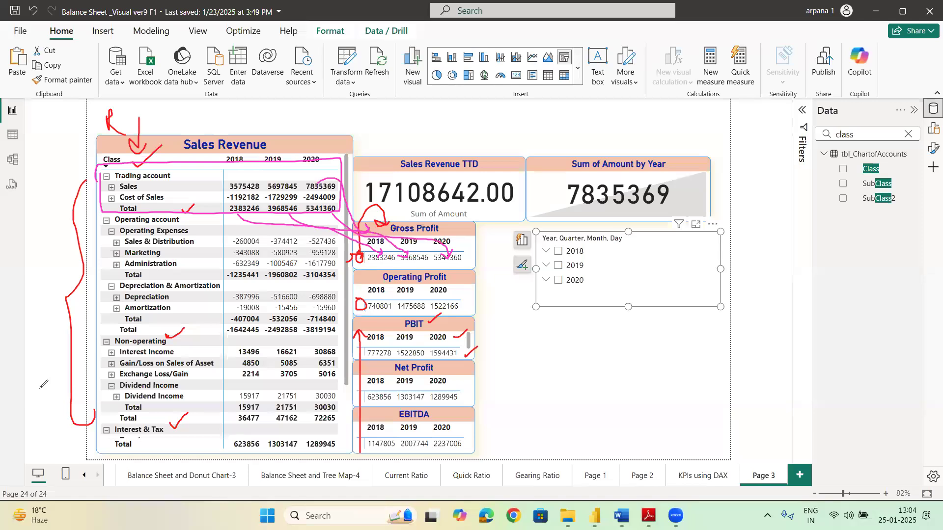
key(e)
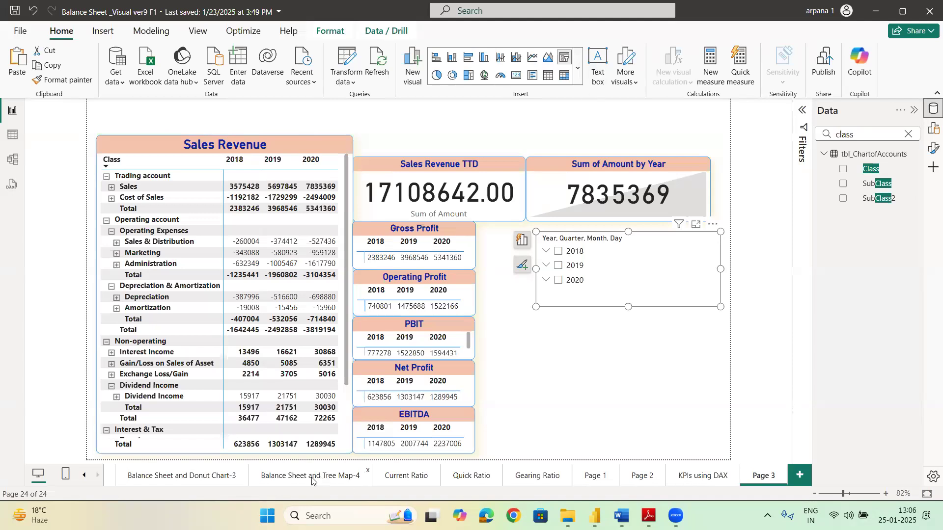
Step: Go back through the earlier report pages and open the More Charts and Visuals page
click(194, 477)
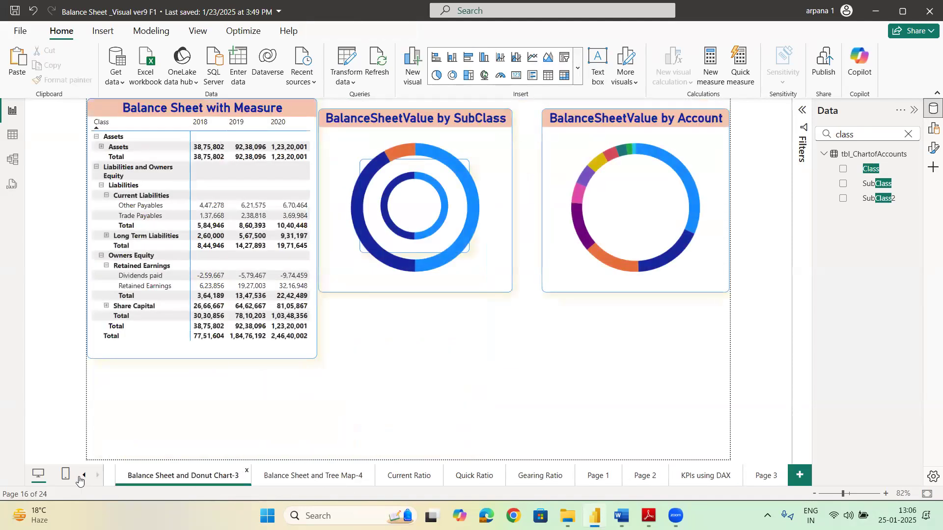
click(140, 477)
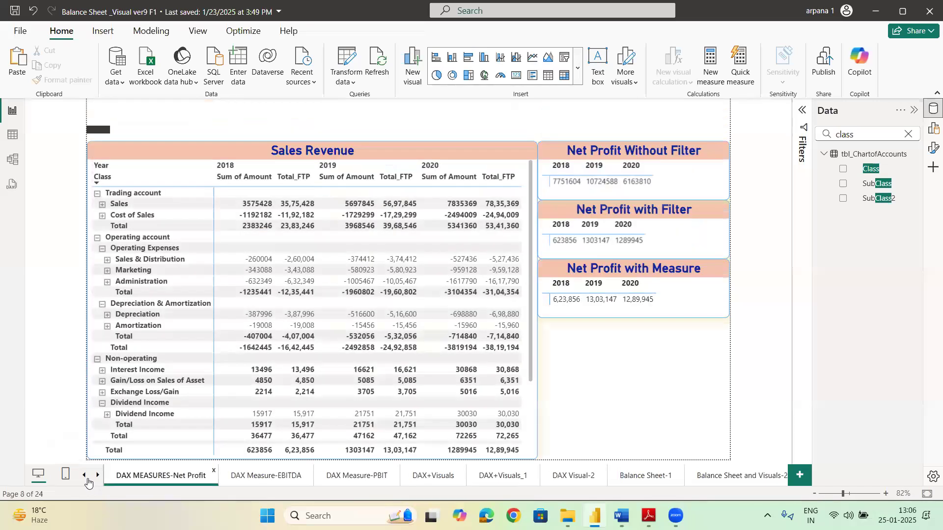
click(84, 476)
click(167, 477)
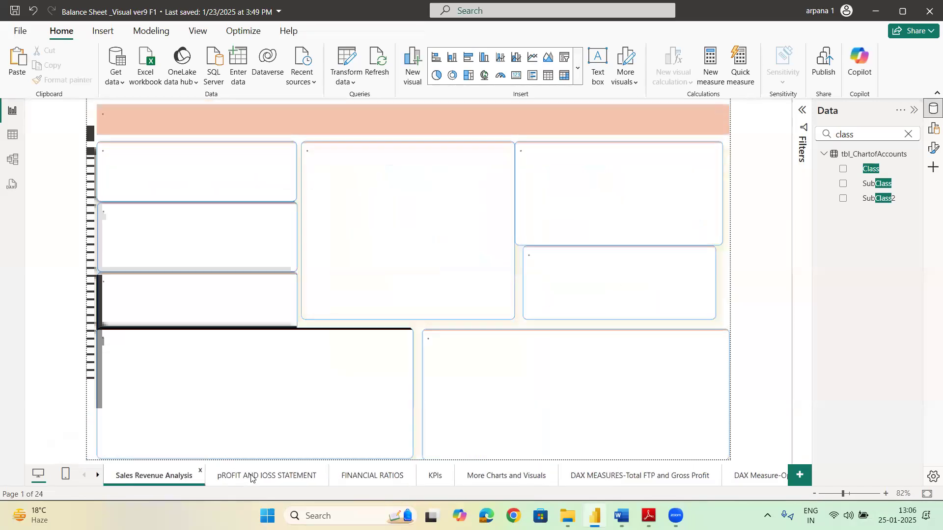
click(251, 477)
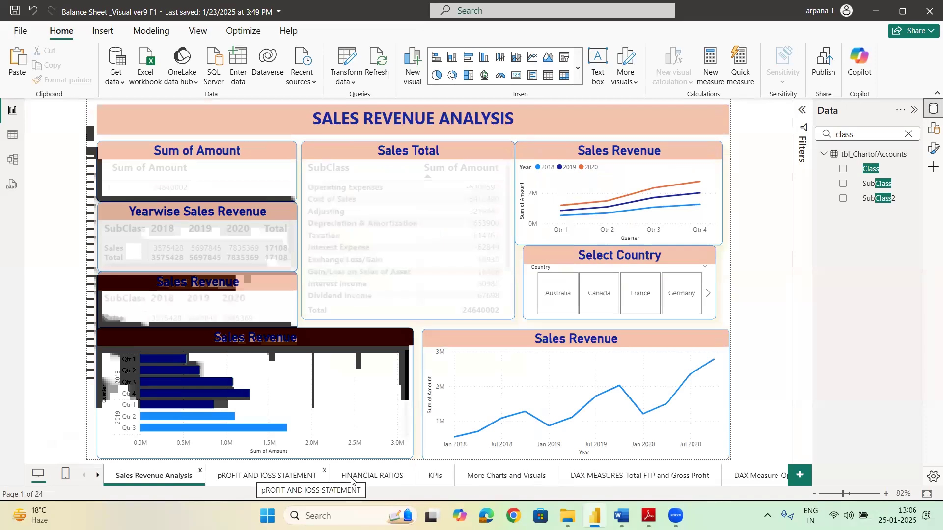
click(373, 476)
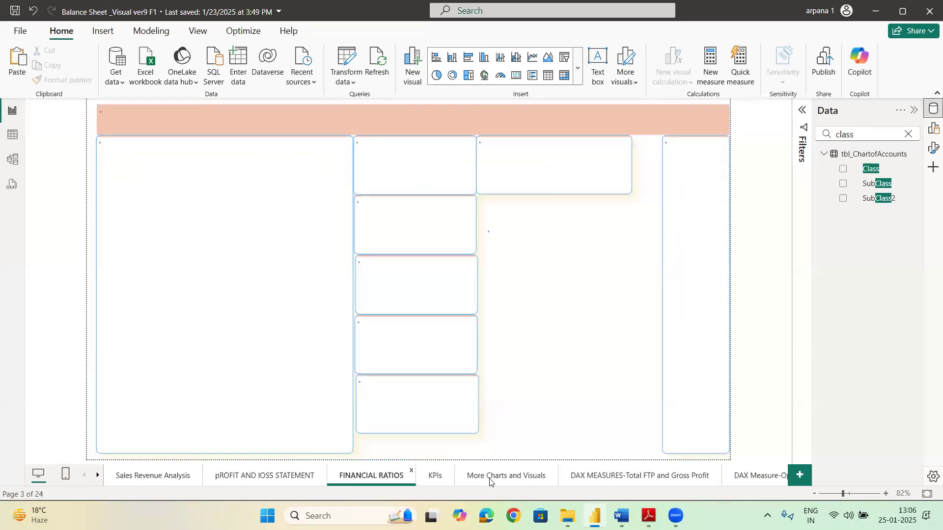
click(434, 476)
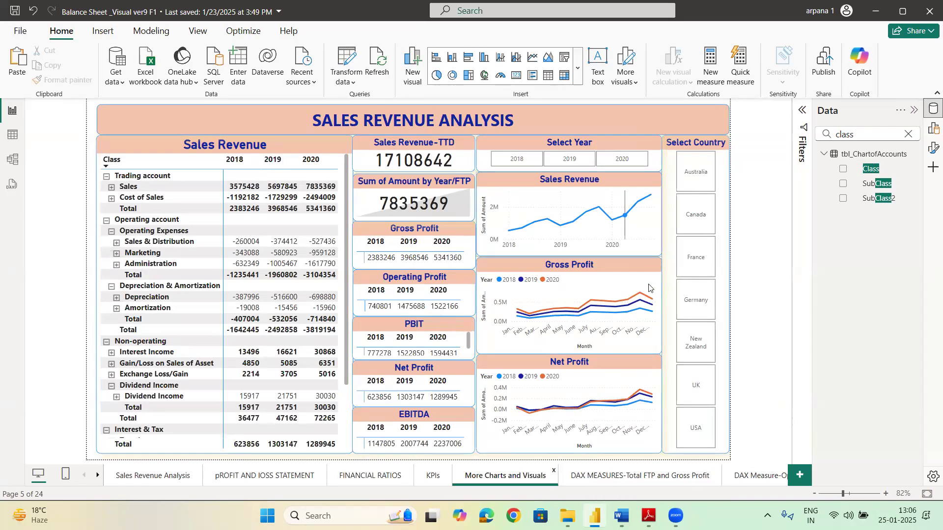
Step: Extend the page's title text box to read "SALES REVENUE ANALYSIS- FILTER"
click(624, 265)
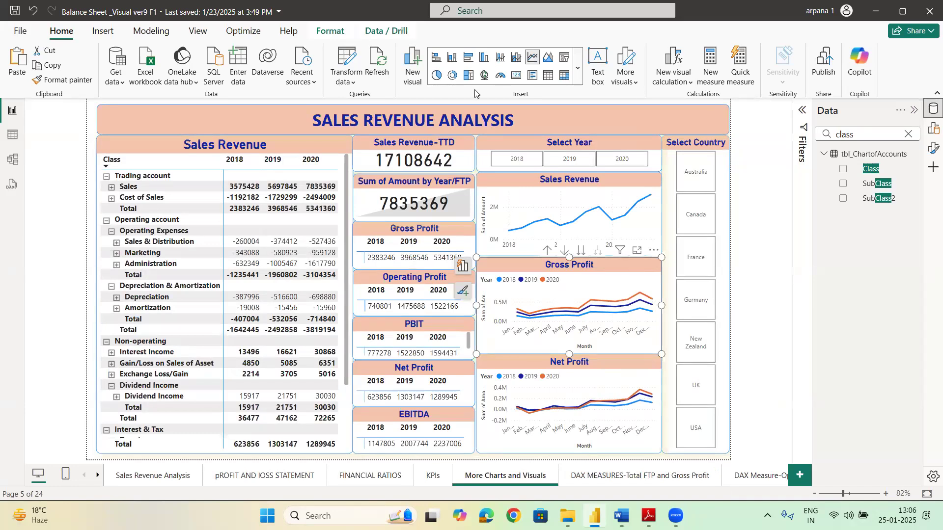
click(533, 120)
text(- )
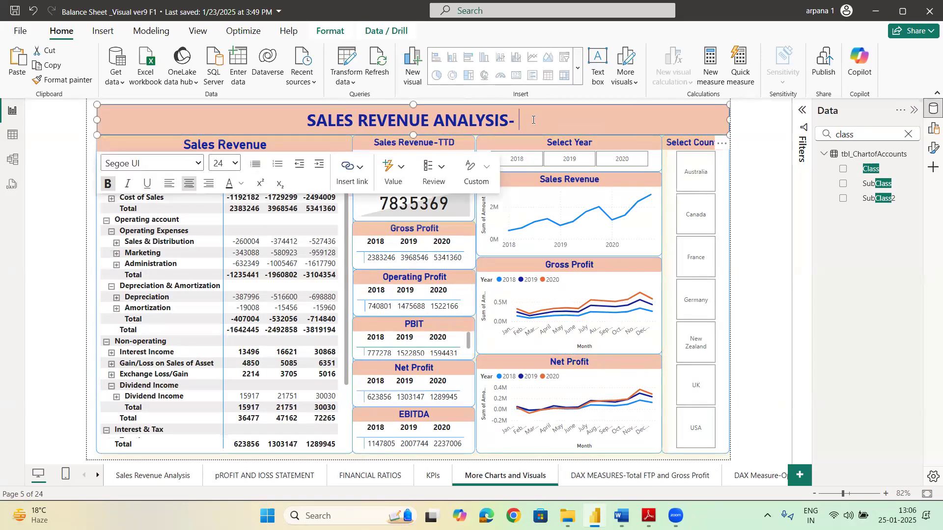
text(FILTER)
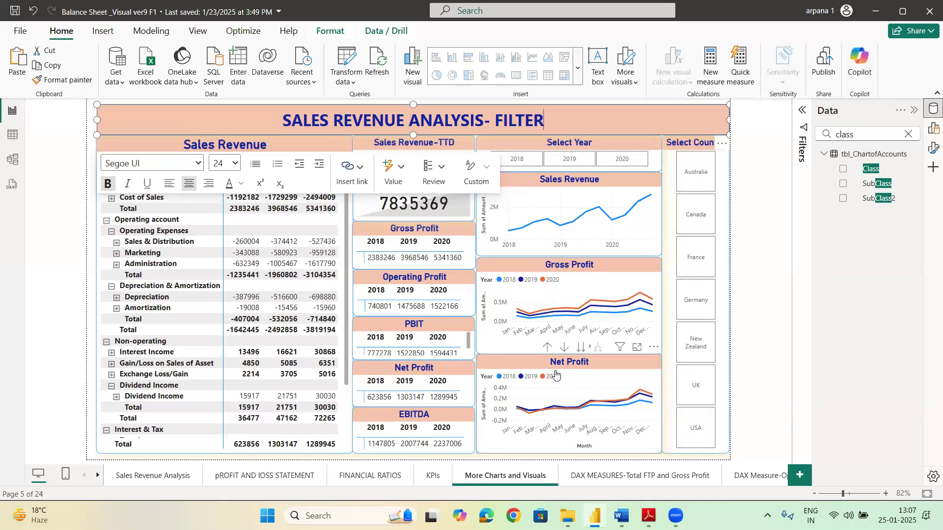
Step: Examine the Gross Profit line chart's axis and legend fields and the filters applied to it
mouse_move(624, 318)
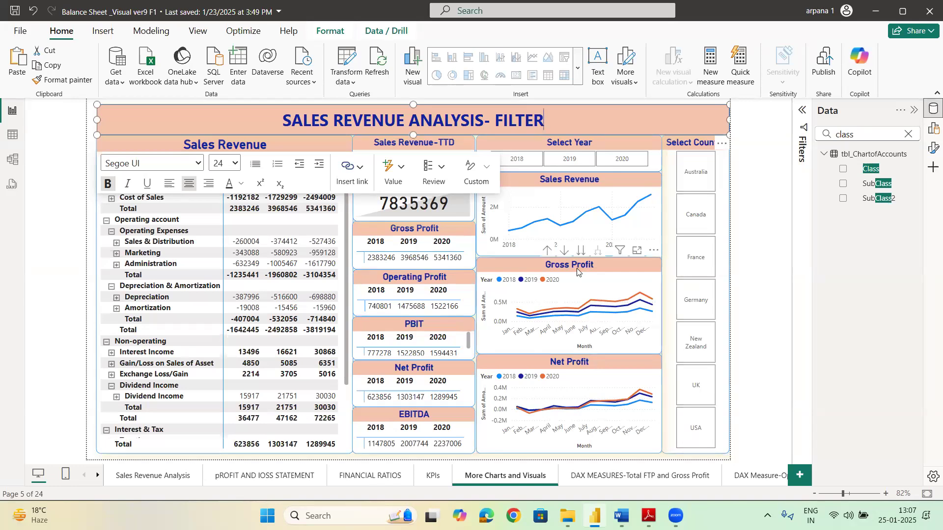
click(624, 273)
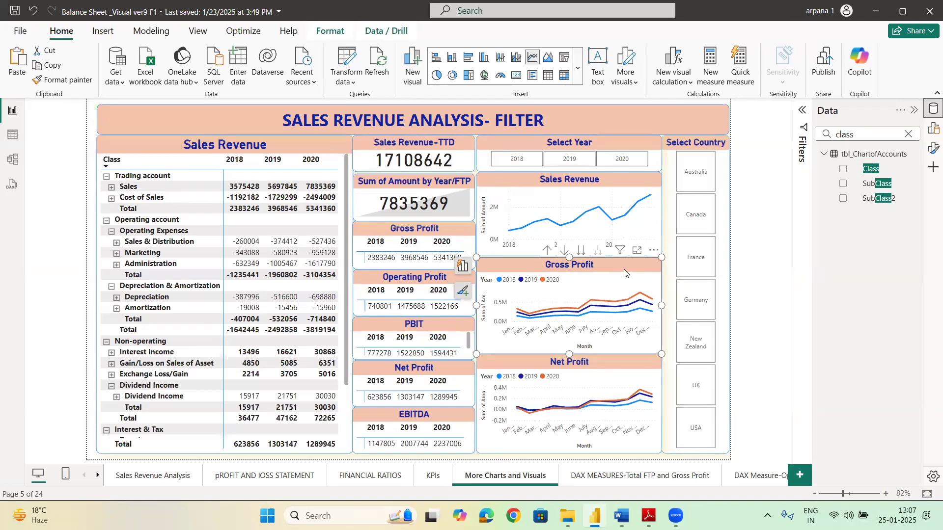
click(463, 265)
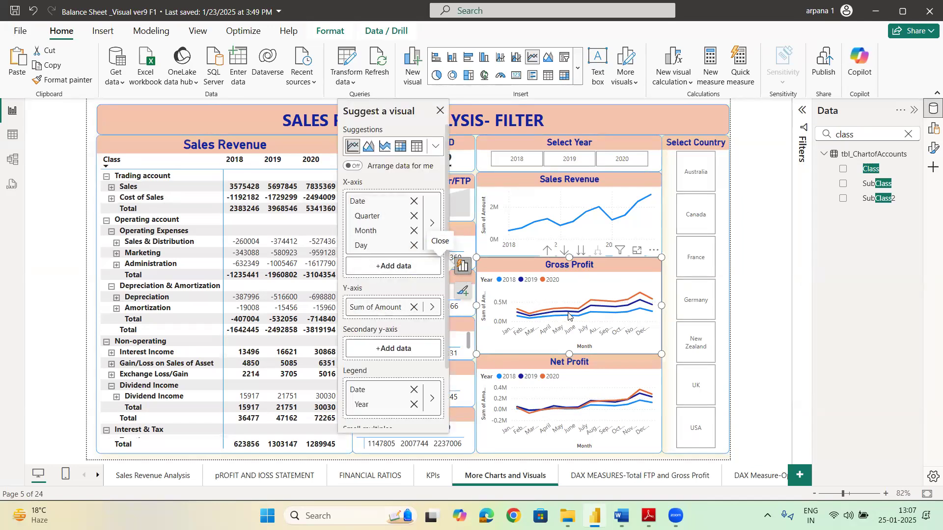
scroll(385, 406, down, 2)
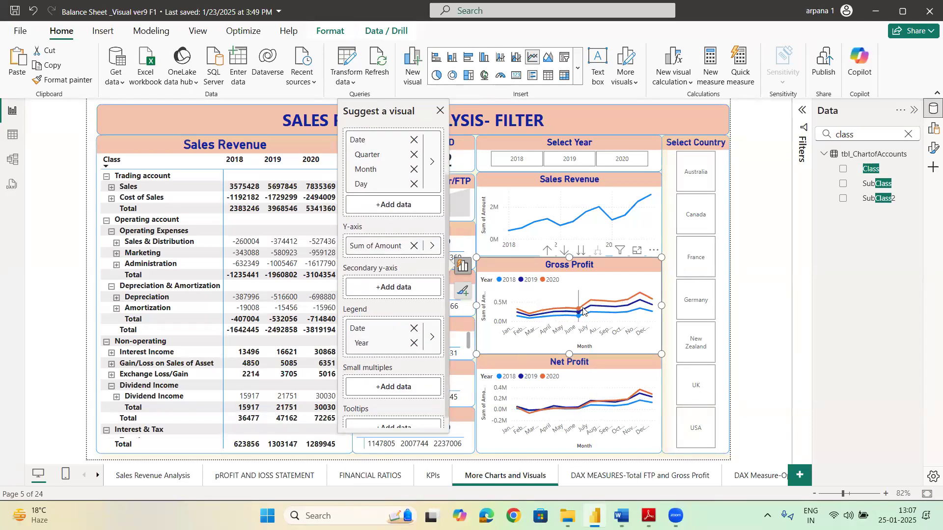
mouse_move(634, 302)
click(804, 118)
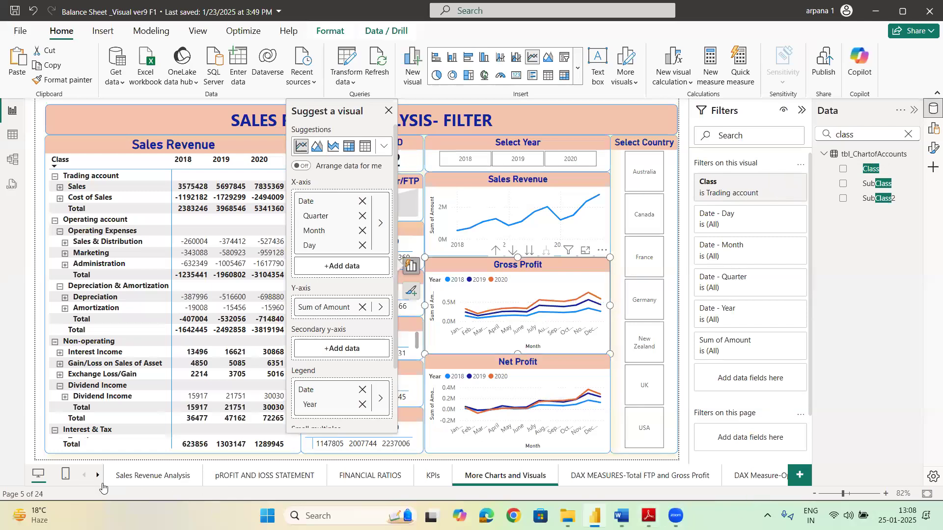
Step: Go to report Page 3
click(98, 475)
click(97, 475)
click(97, 475)
click(97, 476)
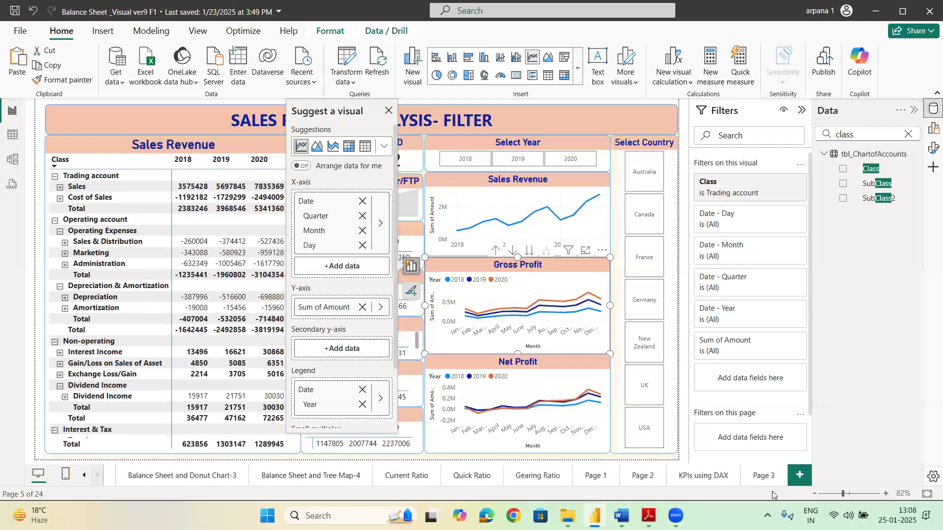
click(749, 470)
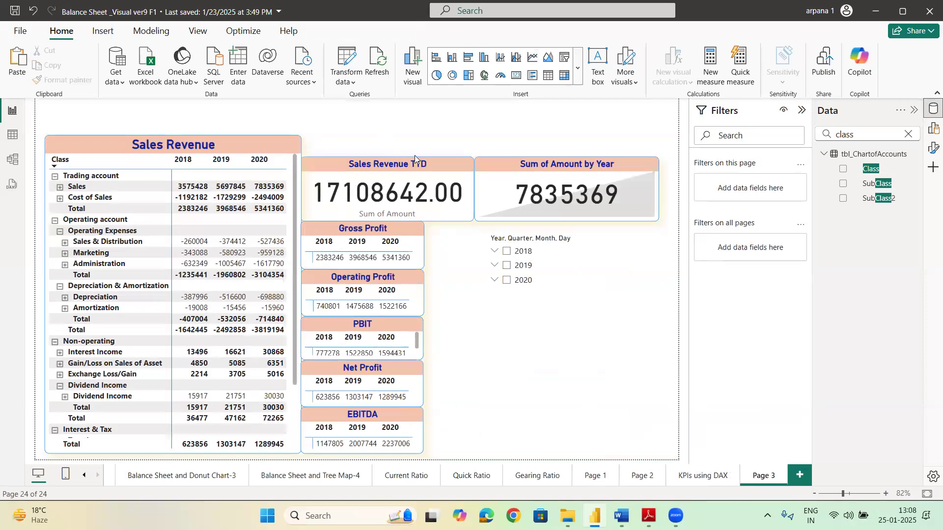
Step: Shrink the Sales Revenue TTD card to the width of the Gross Profit table and reduce its height from above
click(470, 183)
drag(474, 190, 423, 192)
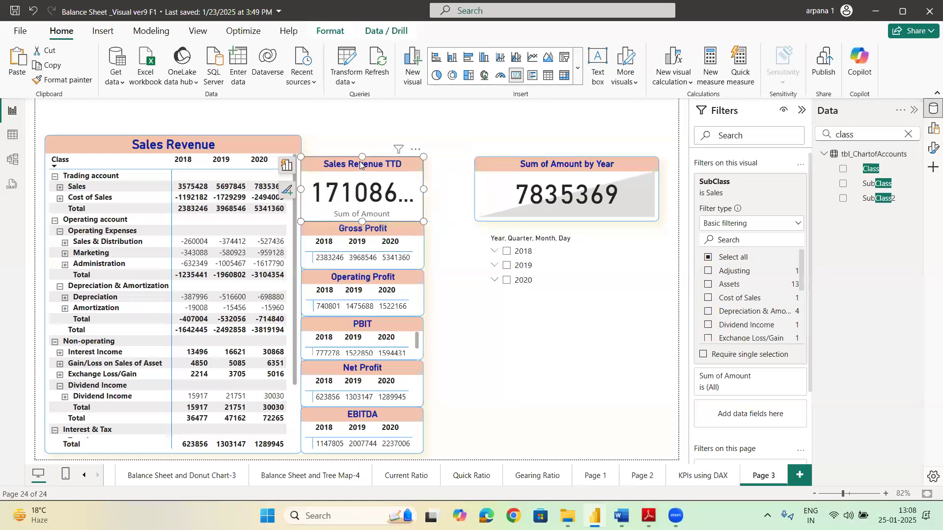
drag(359, 157, 358, 172)
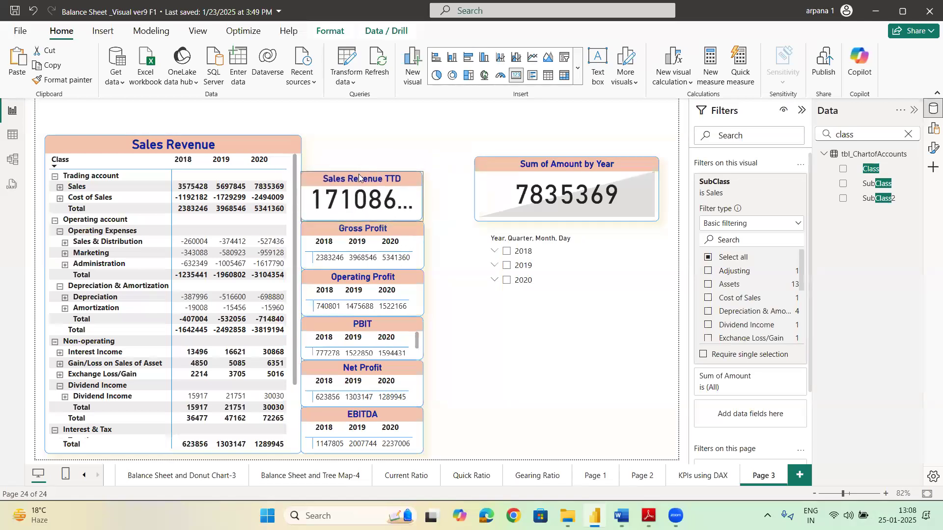
Step: Apply the Gross Profit table's formatting to the Sales Revenue TTD card with Format Painter
click(334, 230)
click(62, 80)
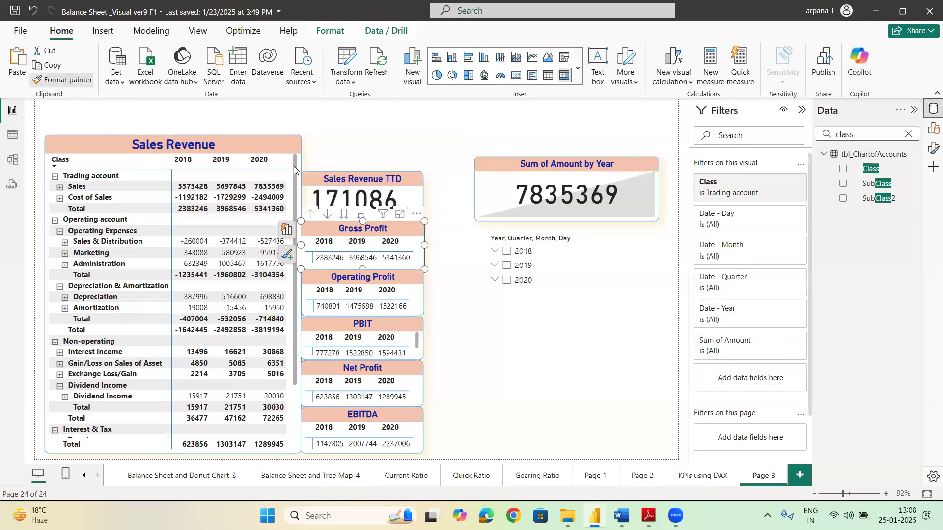
click(342, 180)
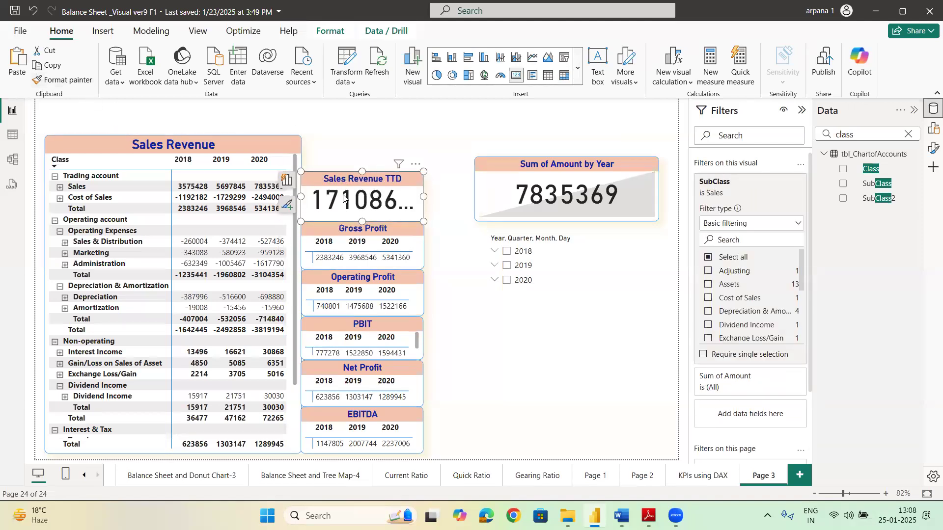
click(330, 229)
click(62, 79)
click(320, 197)
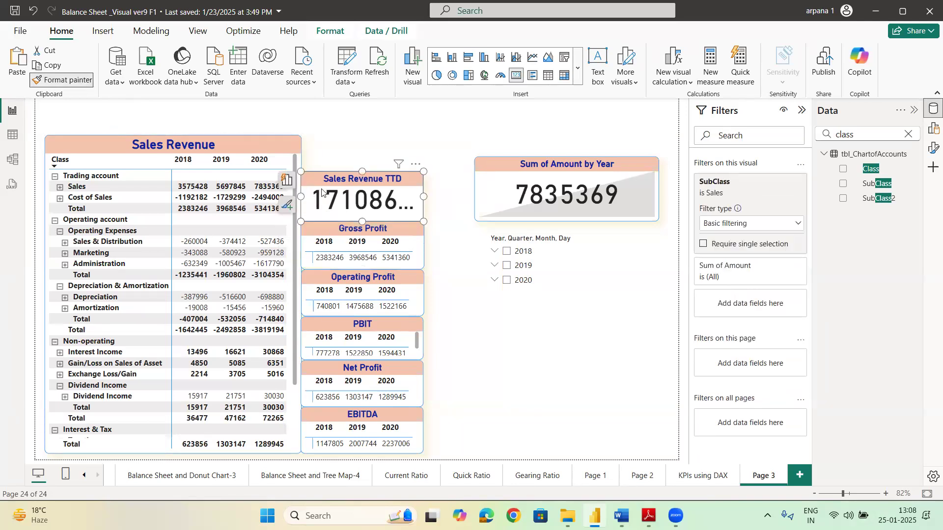
Step: Stack the Sales Revenue TTD card and the Sum of Amount by Year KPI above the Gross Profit table, fitting the KPI to the same width
drag(324, 164, 324, 91)
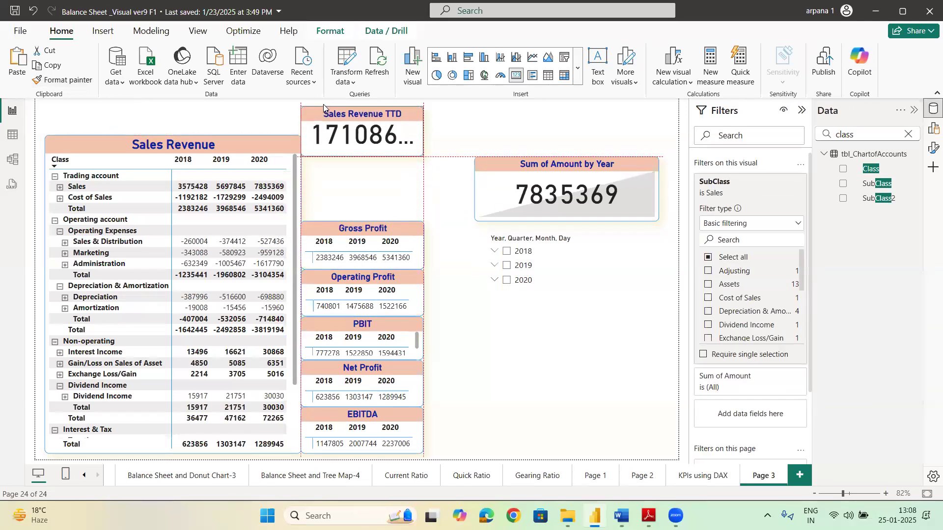
drag(506, 162, 341, 156)
drag(486, 181, 456, 182)
drag(379, 213, 379, 221)
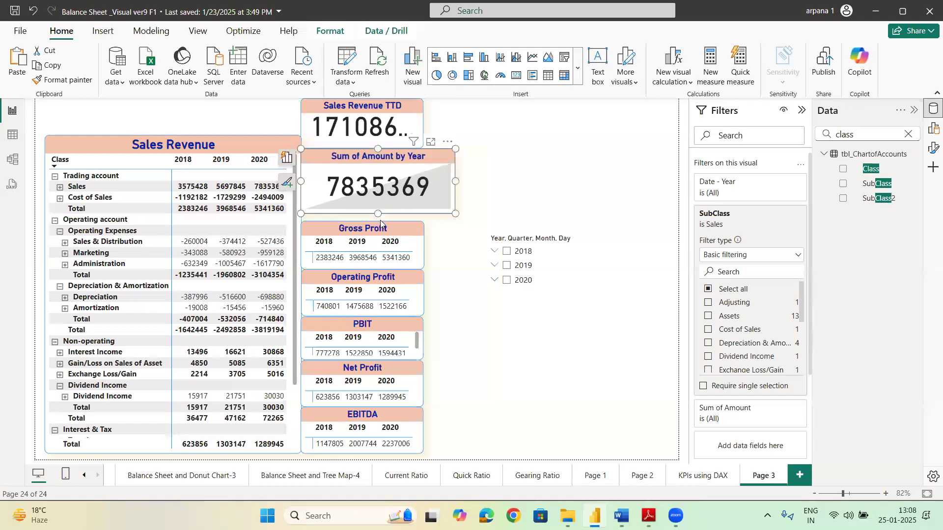
drag(455, 184, 423, 185)
click(375, 162)
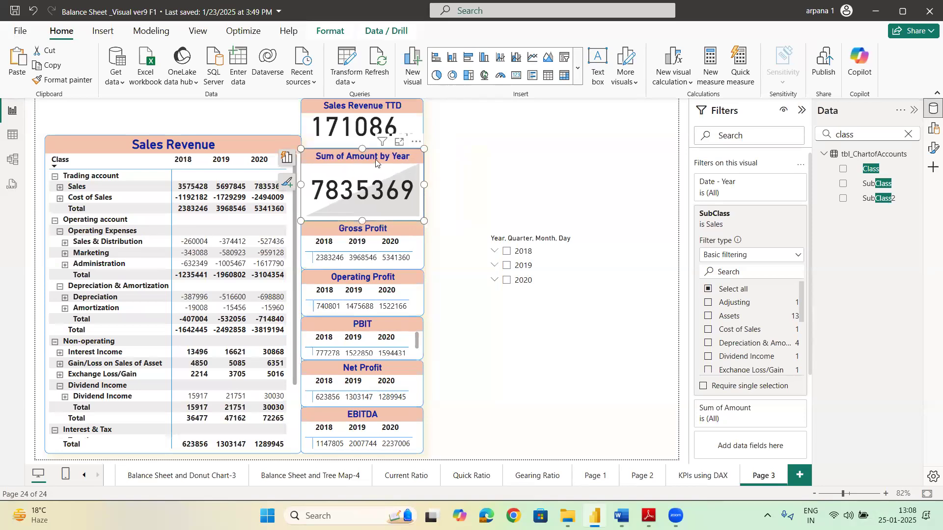
click(347, 116)
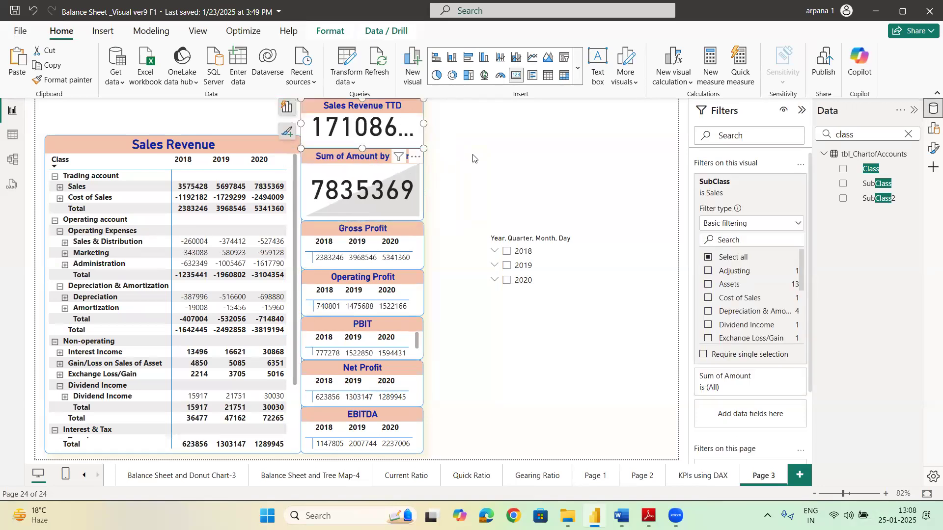
Step: Move the date slicer to the upper-right corner of the report page
click(488, 183)
drag(508, 239, 635, 96)
click(585, 295)
Step: Insert a line chart beside the KPI and Gross Profit visuals, widen it and place it below the date slicer
click(532, 57)
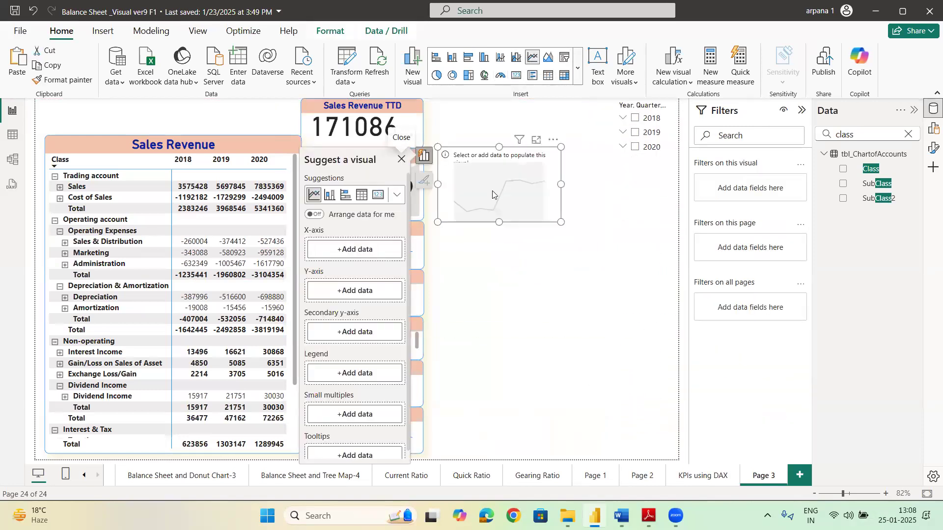
drag(492, 191, 480, 218)
drag(548, 212, 635, 226)
drag(526, 192, 529, 213)
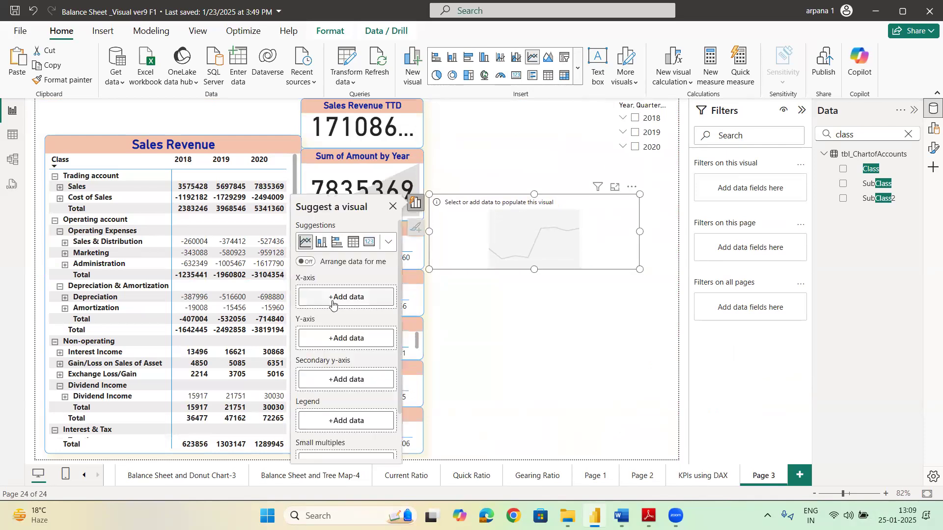
Step: Add the Date Hierarchy from tbl_Calendar to the line chart's x-axis
click(332, 305)
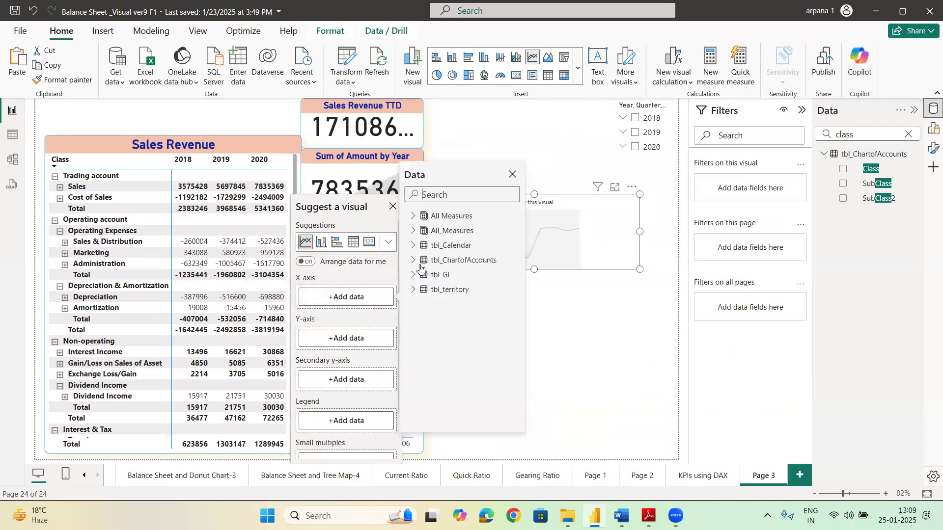
click(441, 195)
text(date)
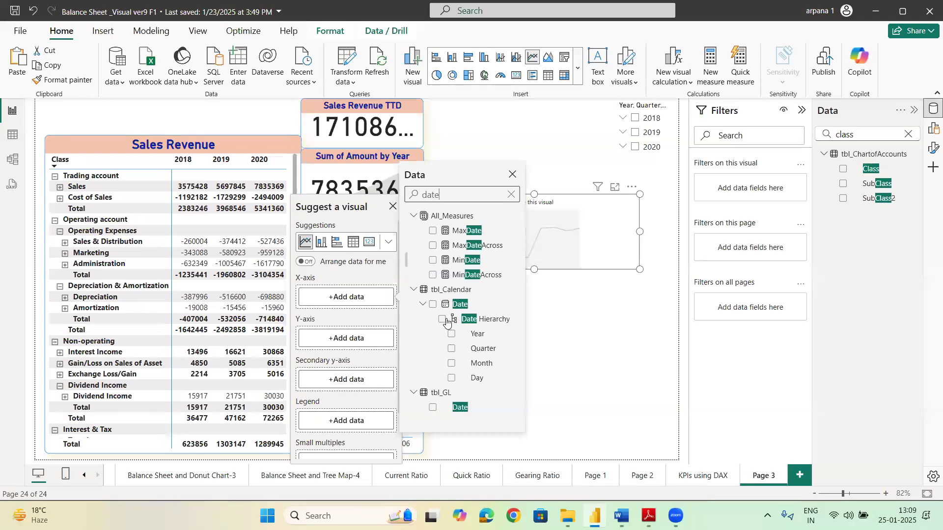
click(443, 320)
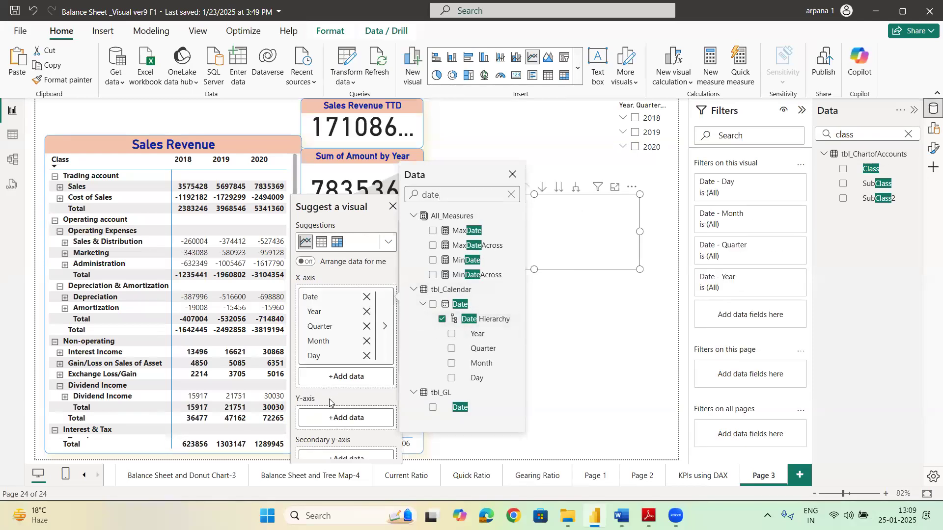
Step: Add Amount from tbl_GL to the line chart's y-axis and expand the date hierarchy down to quarters
click(351, 415)
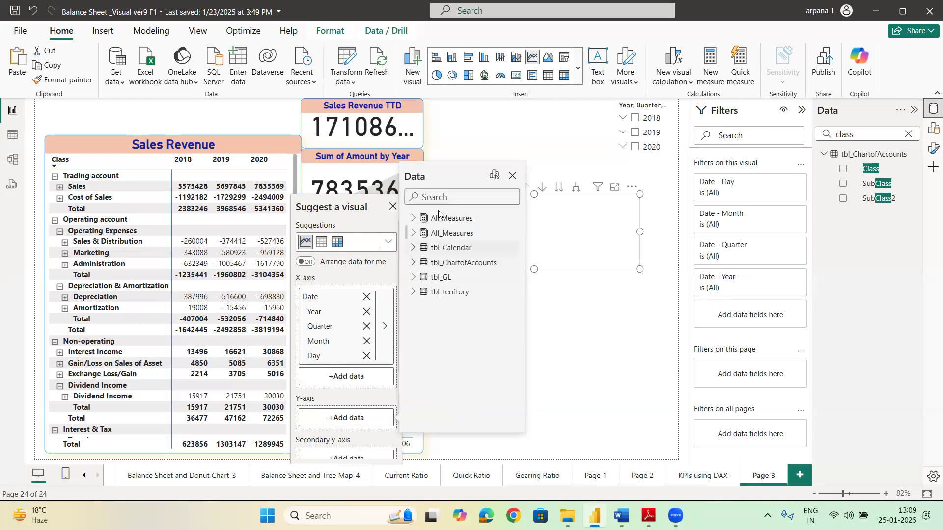
click(439, 198)
text(amount)
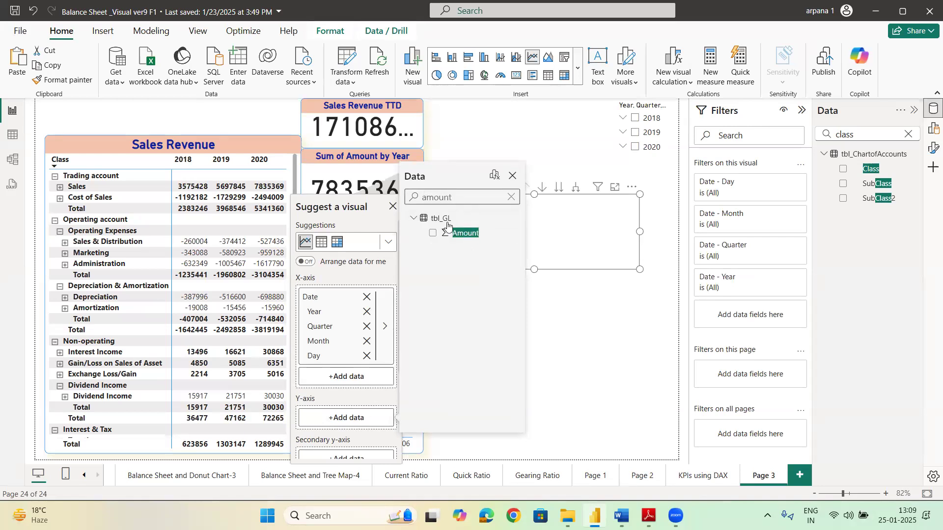
click(433, 233)
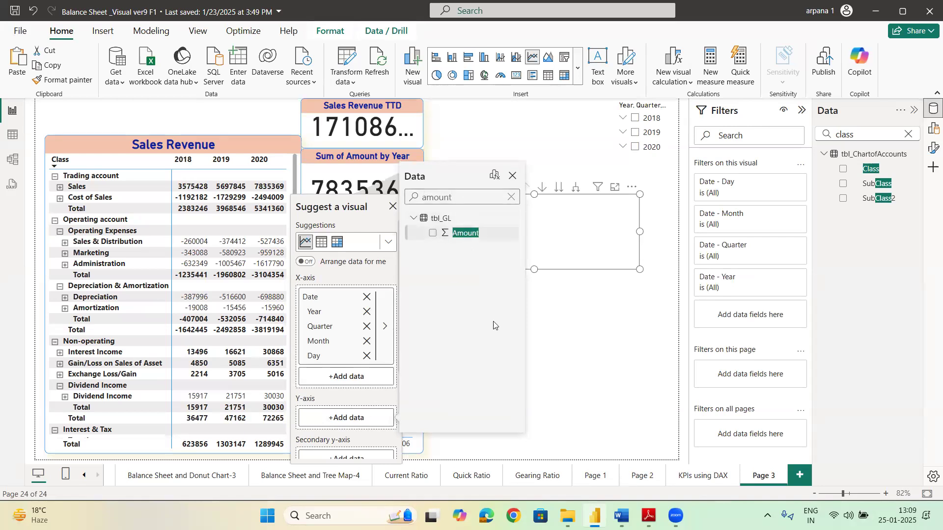
click(563, 332)
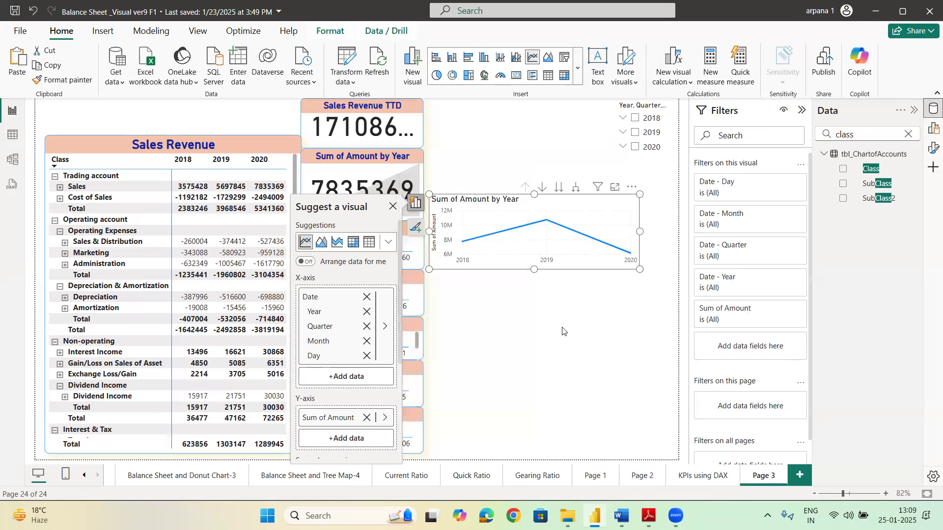
click(576, 191)
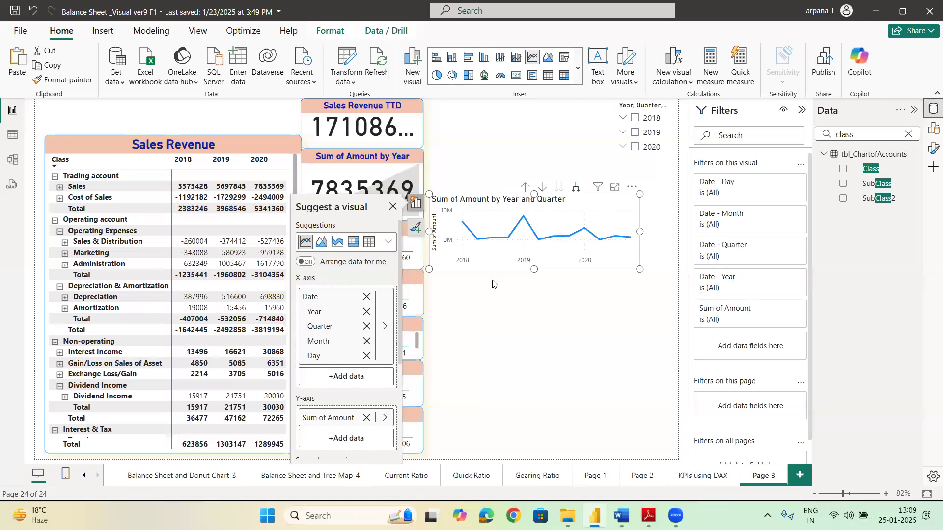
Step: Remove the Date and Sum of Amount fields from the line chart and put Amount from tbl_GL on the x-axis
click(367, 297)
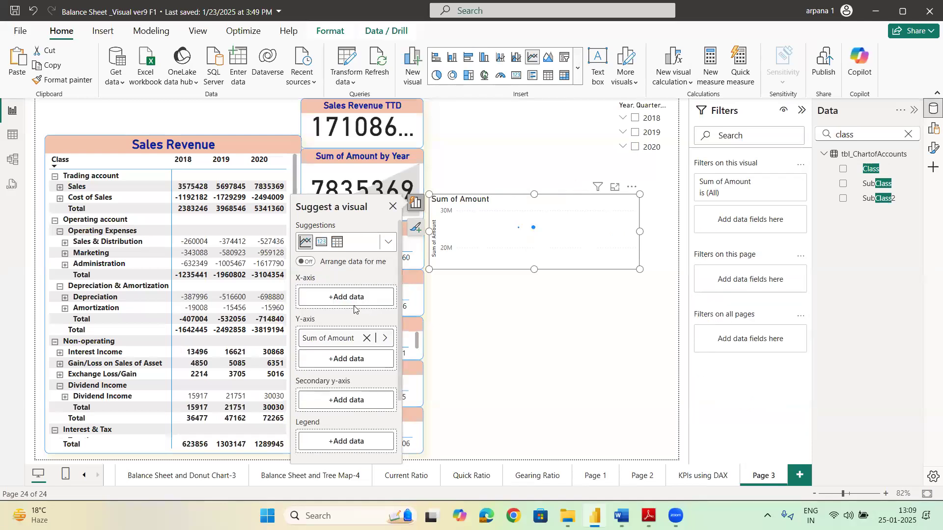
click(367, 338)
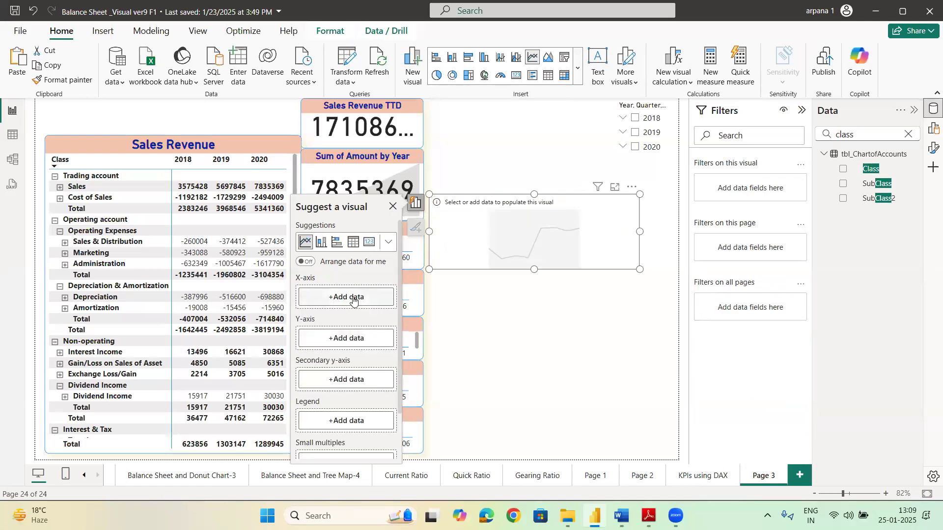
click(353, 297)
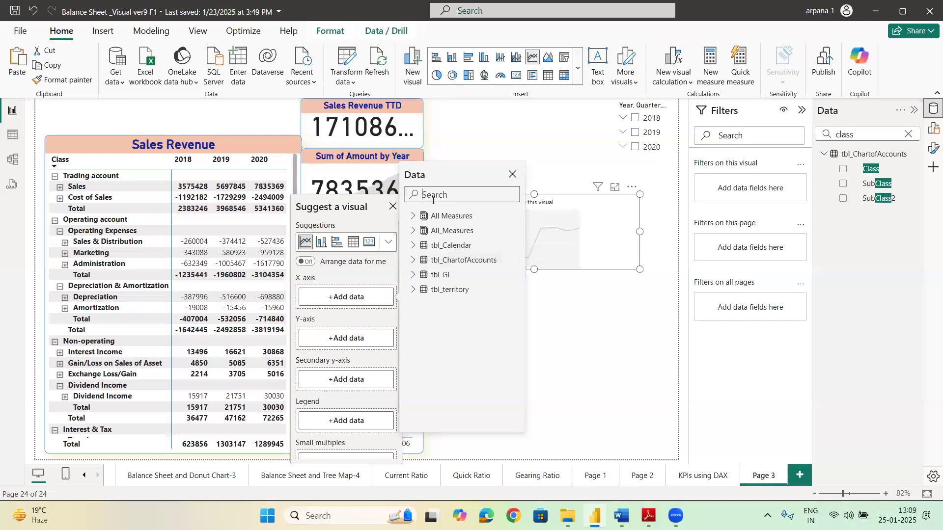
text(amou)
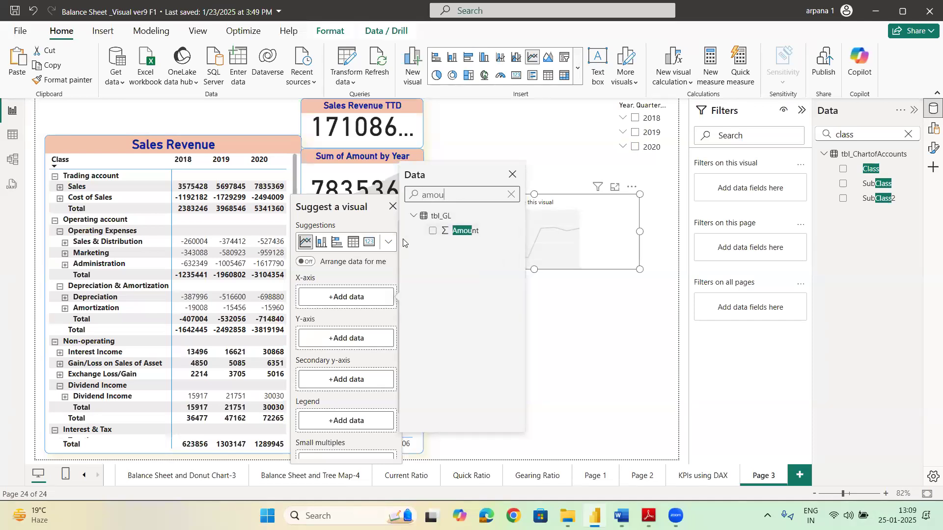
click(432, 231)
Step: Try to add the Date Hierarchy from tbl_Calendar to the line chart's y-axis
click(348, 362)
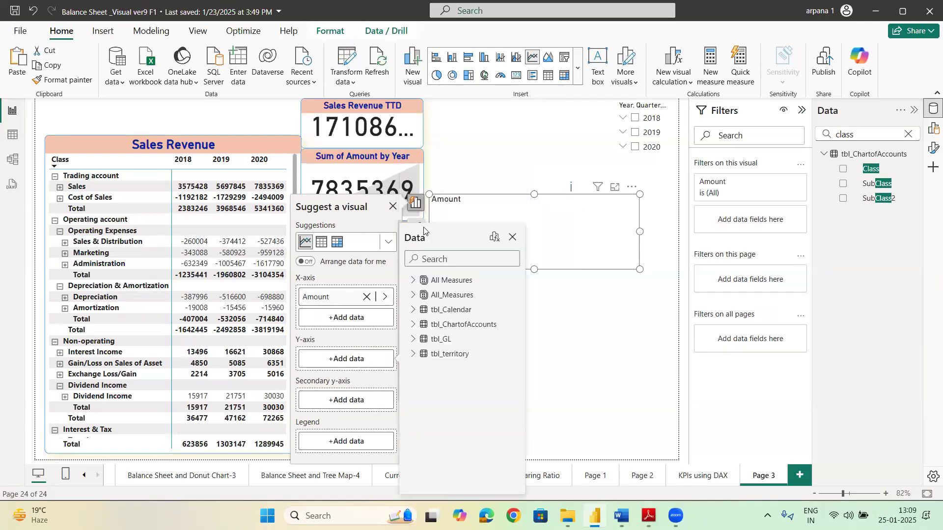
text(te)
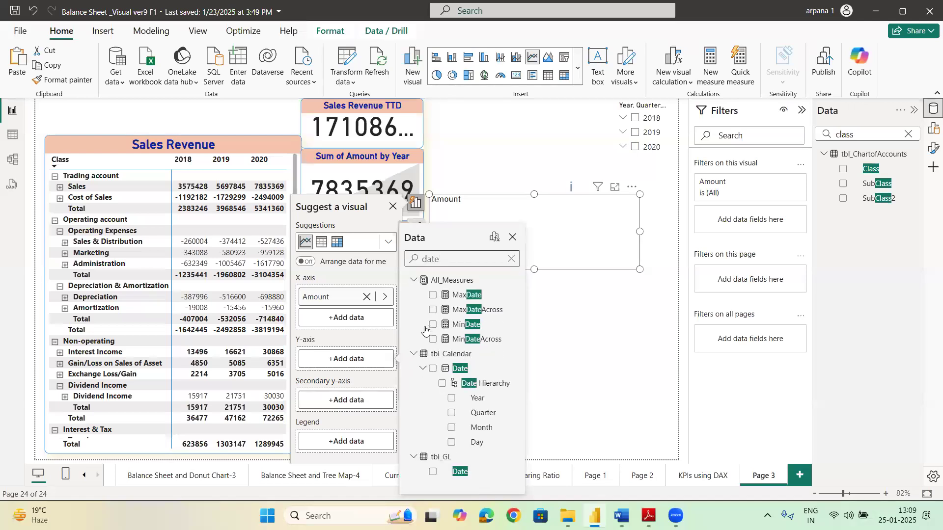
click(442, 384)
click(558, 355)
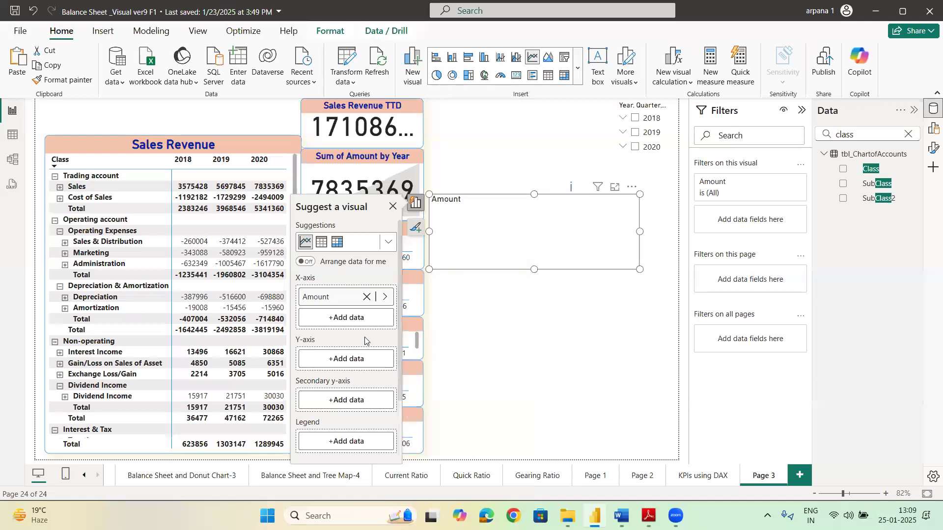
click(350, 360)
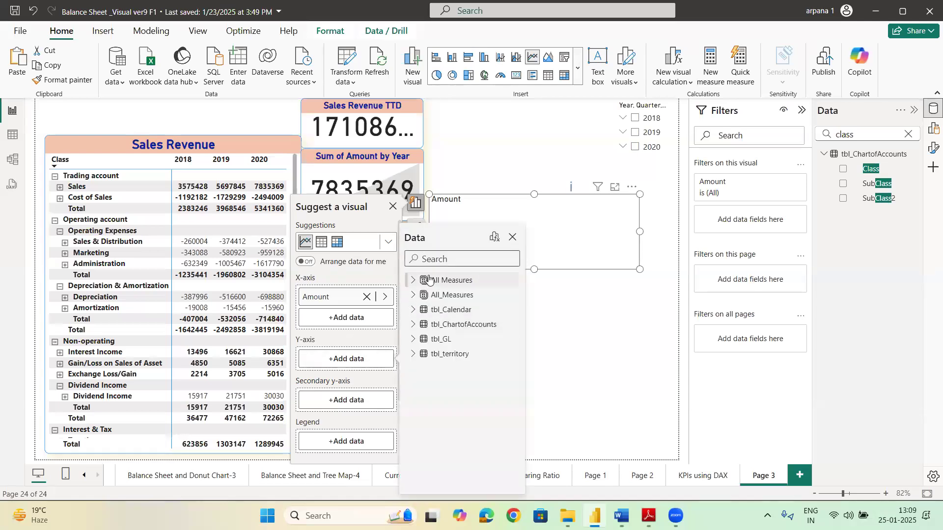
text(date)
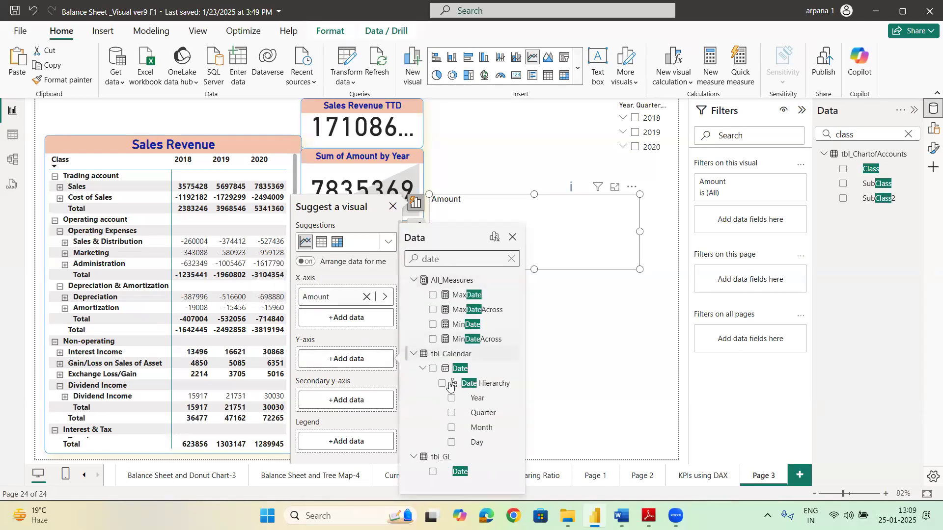
click(442, 384)
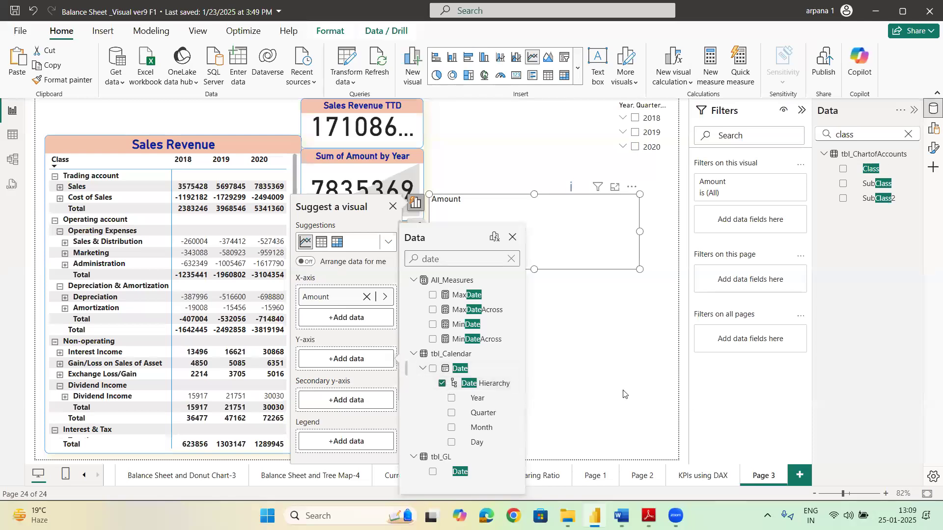
click(540, 390)
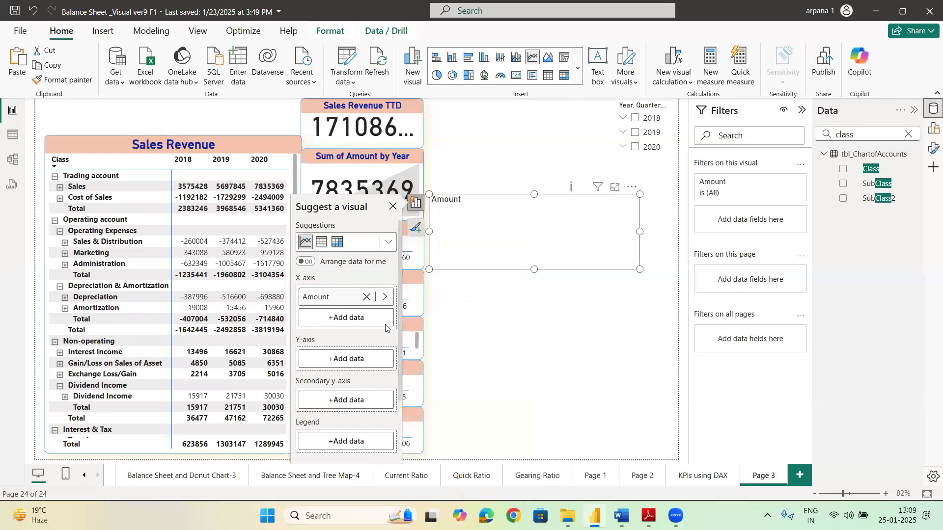
Step: Replace Amount on the line chart's x-axis with the Date Hierarchy from tbl_Calendar
click(367, 297)
click(350, 303)
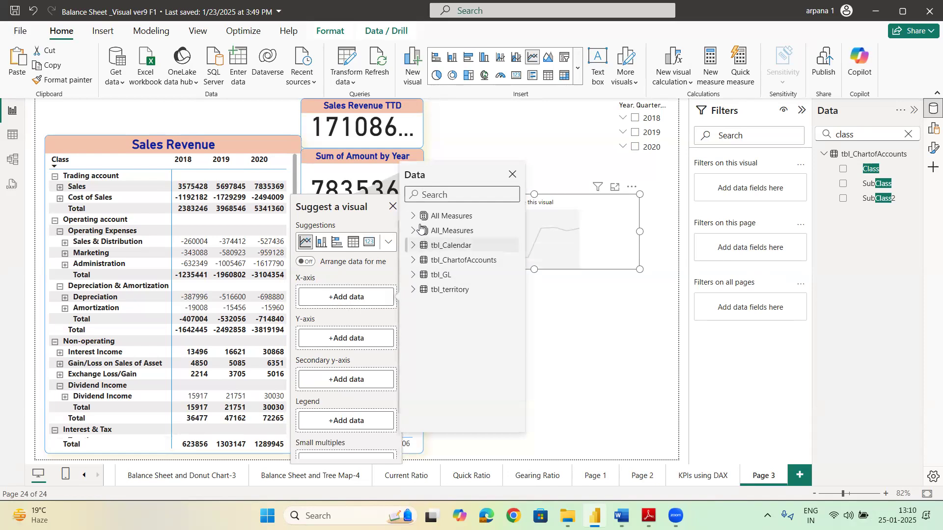
text(date)
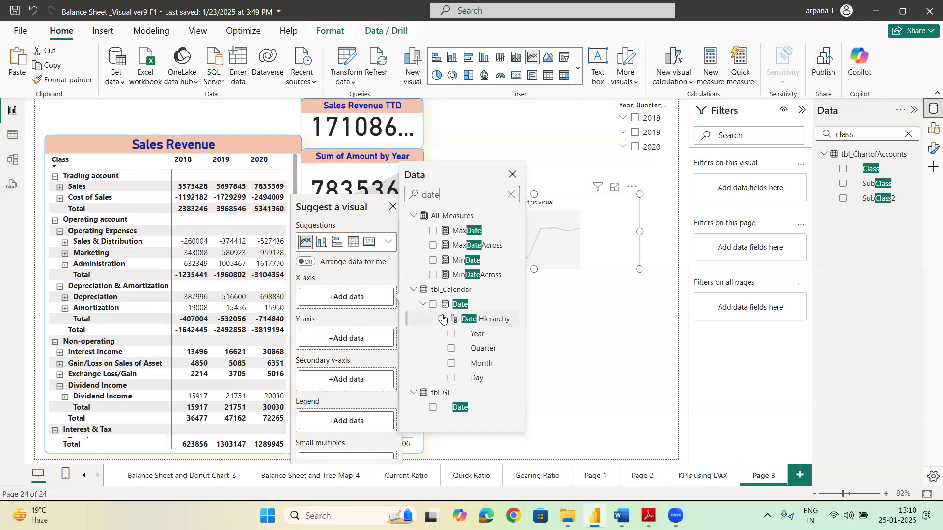
click(443, 319)
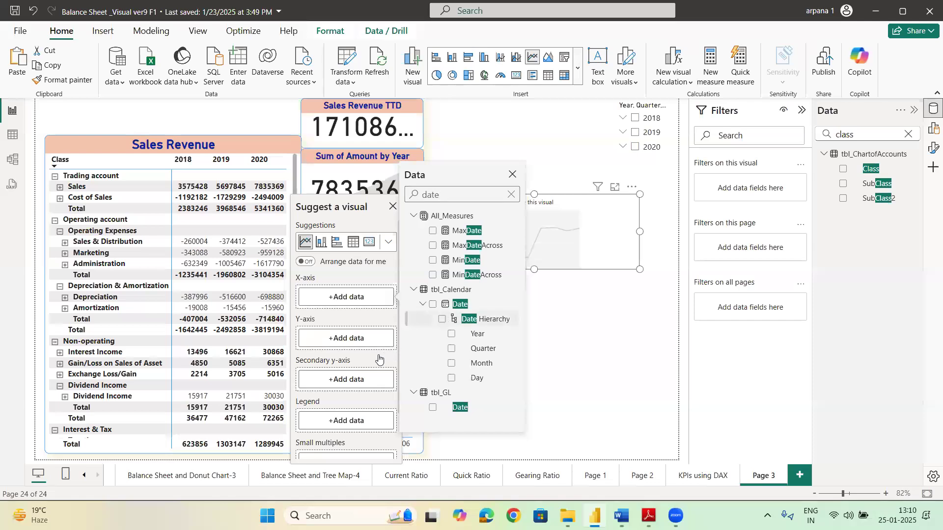
Step: Add Amount from tbl_GL to the line chart's y-axis
click(348, 419)
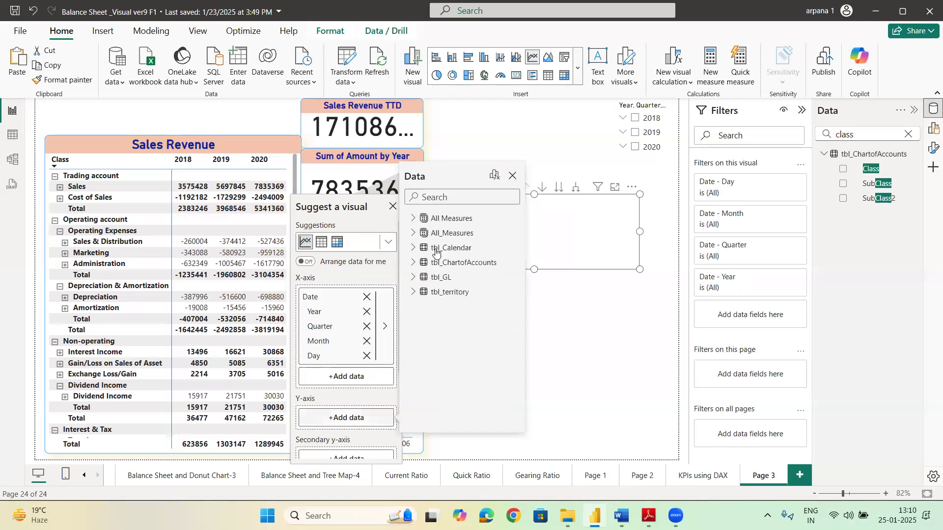
text(amou)
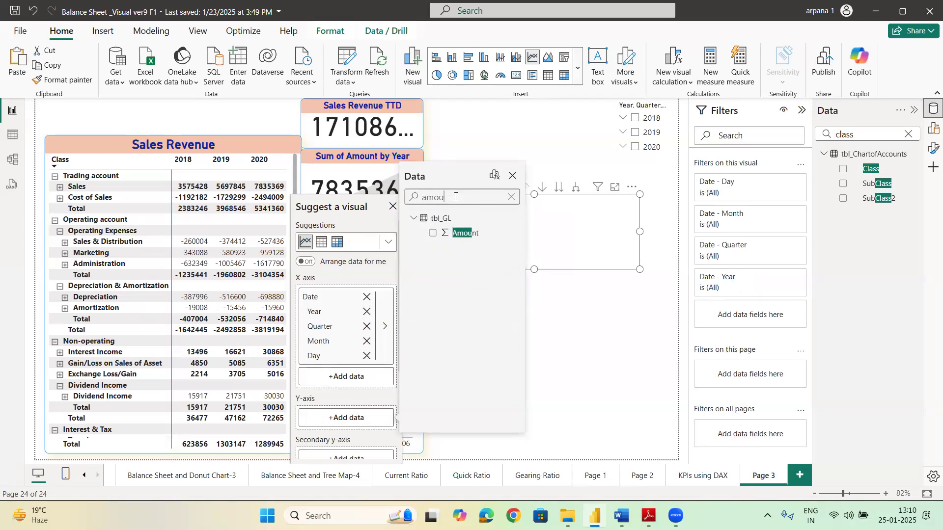
click(433, 233)
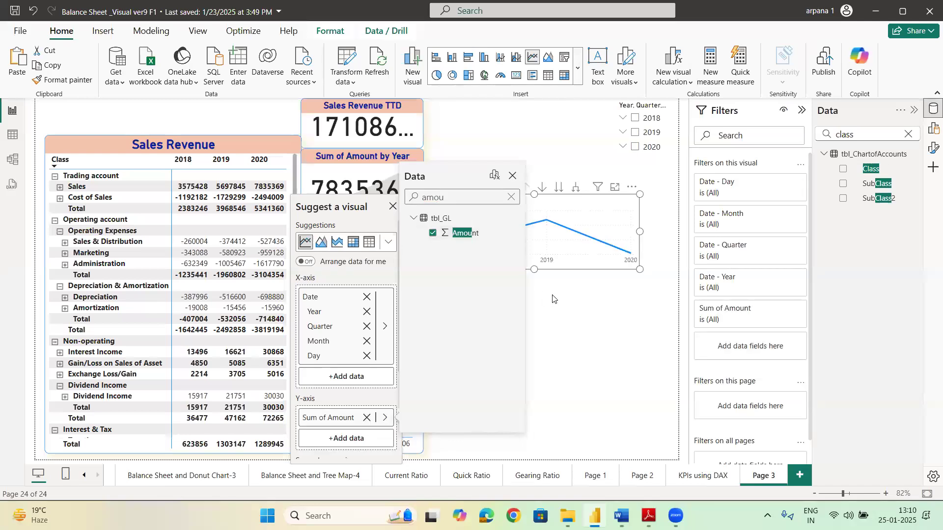
Step: Expand the line chart's date hierarchy by one level to quarters and make the chart taller by extending its upper edge
click(576, 187)
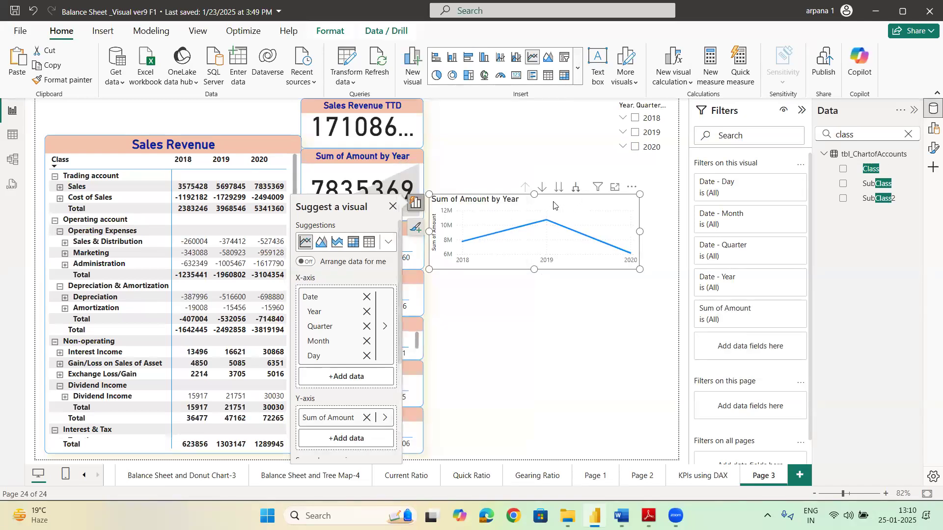
drag(537, 191, 545, 157)
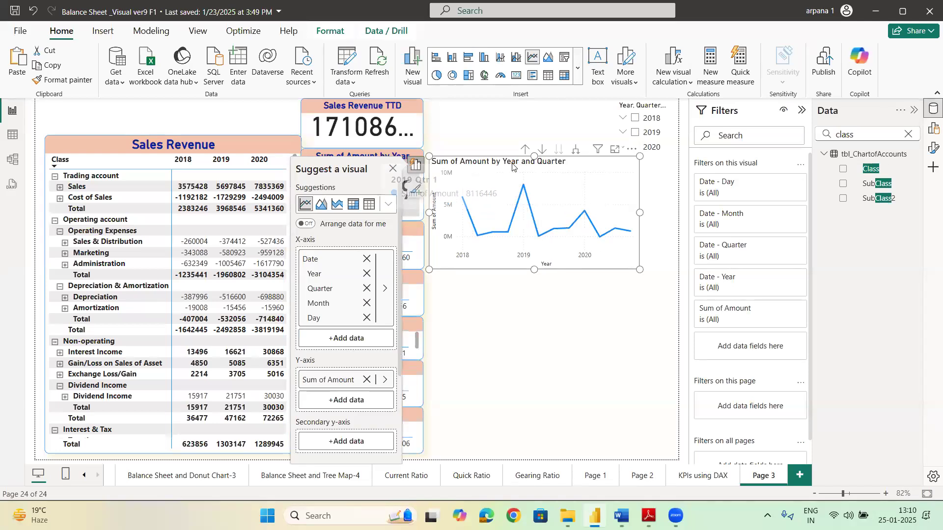
click(393, 168)
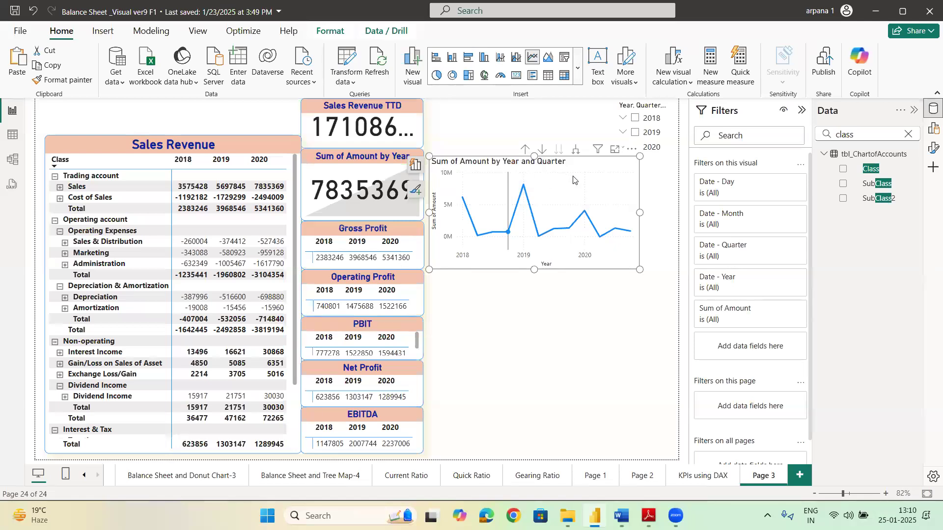
Step: Add the Date Hierarchy from tbl_Calendar to the line chart's legend and remove Year from its x-axis
mouse_move(572, 178)
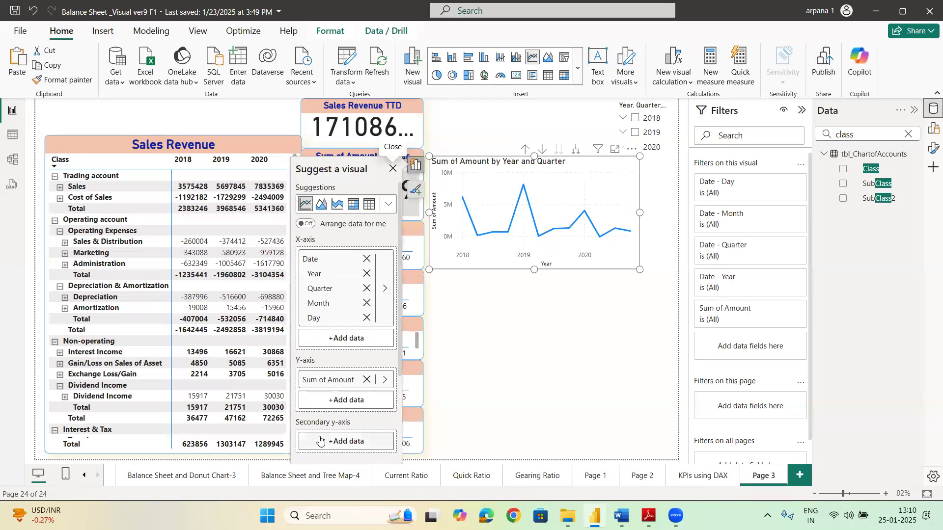
scroll(346, 425, down, 2)
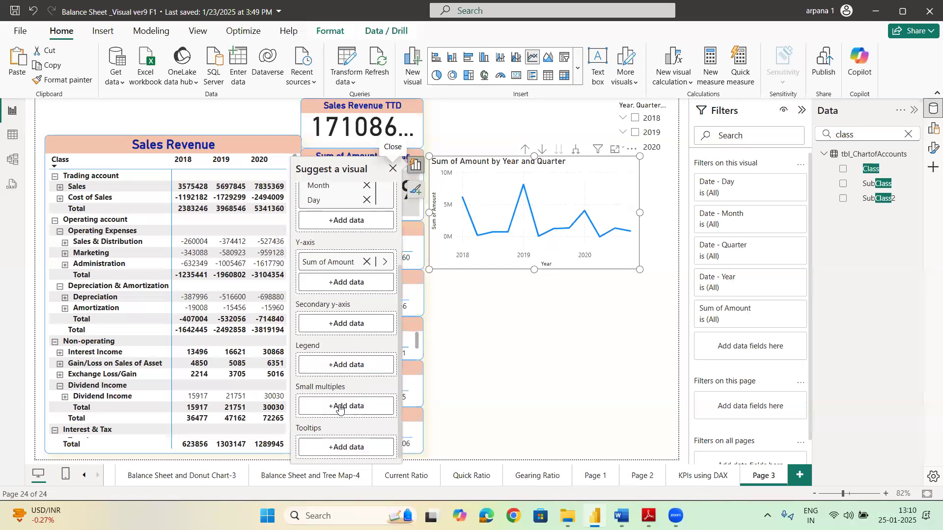
click(343, 365)
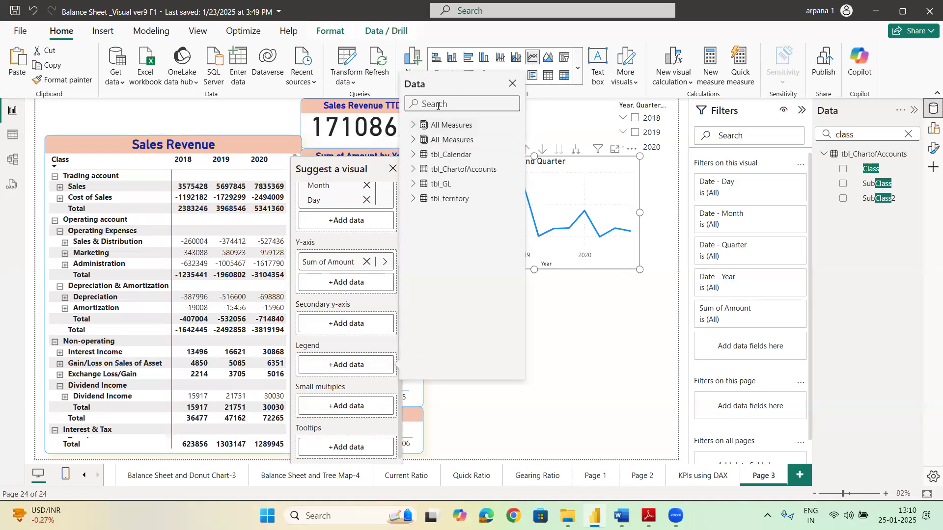
click(437, 106)
text(date)
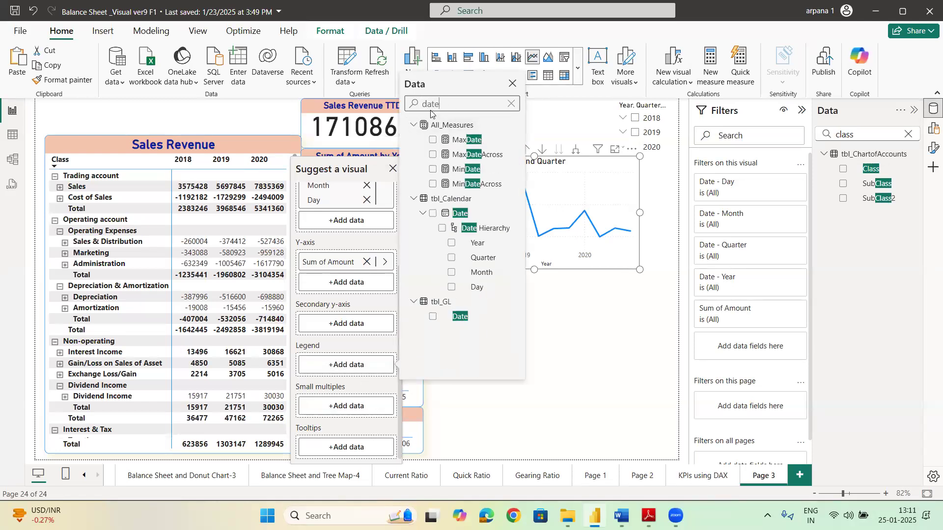
click(442, 229)
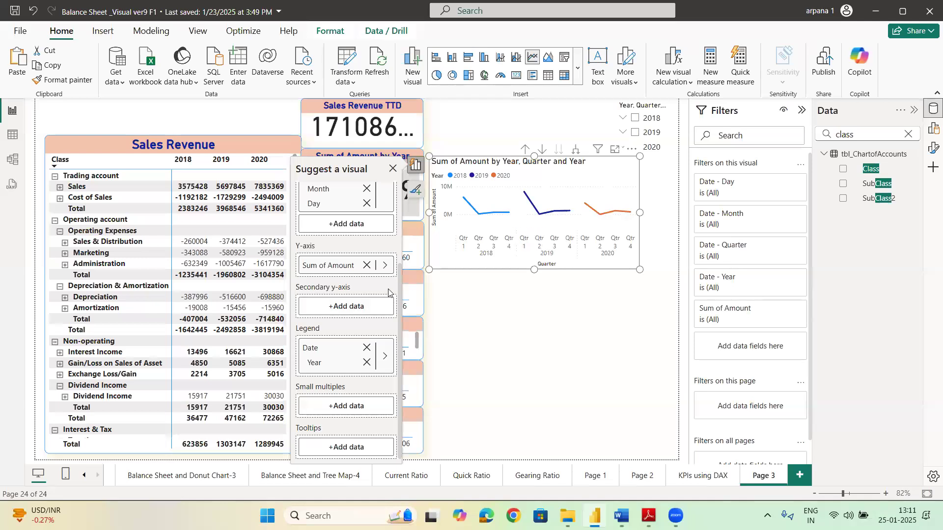
scroll(388, 293, up, 3)
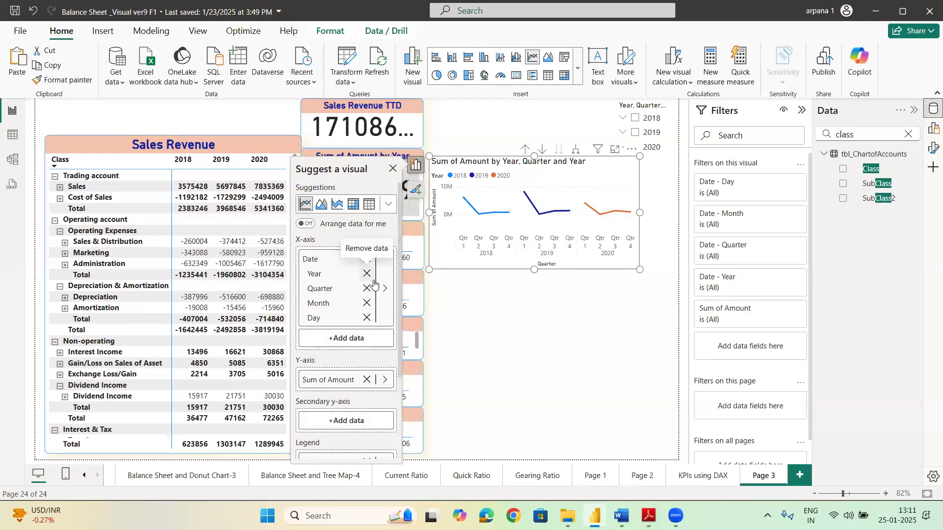
click(367, 273)
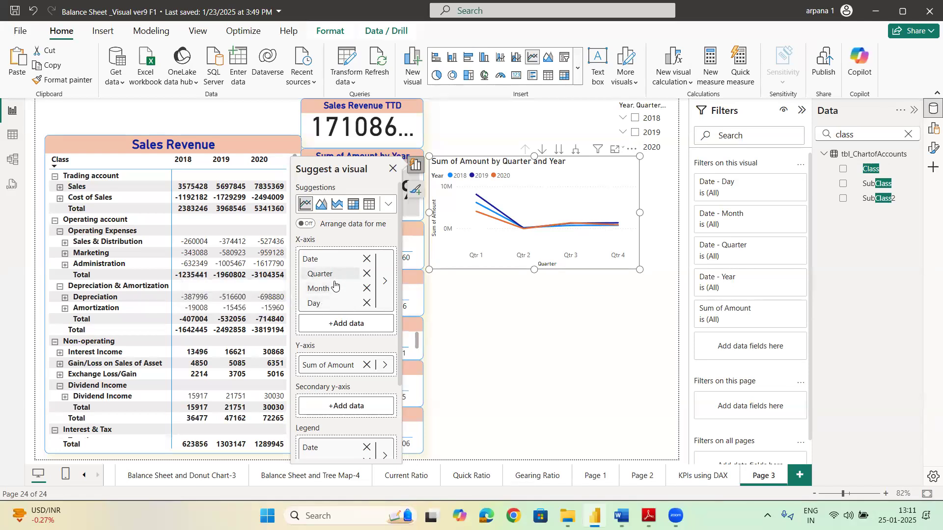
scroll(380, 438, down, 2)
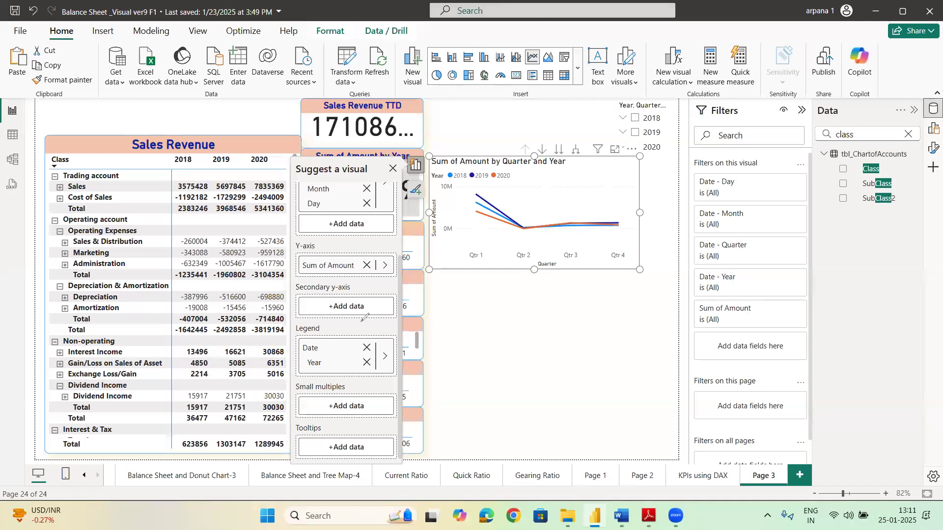
drag(317, 350, 340, 357)
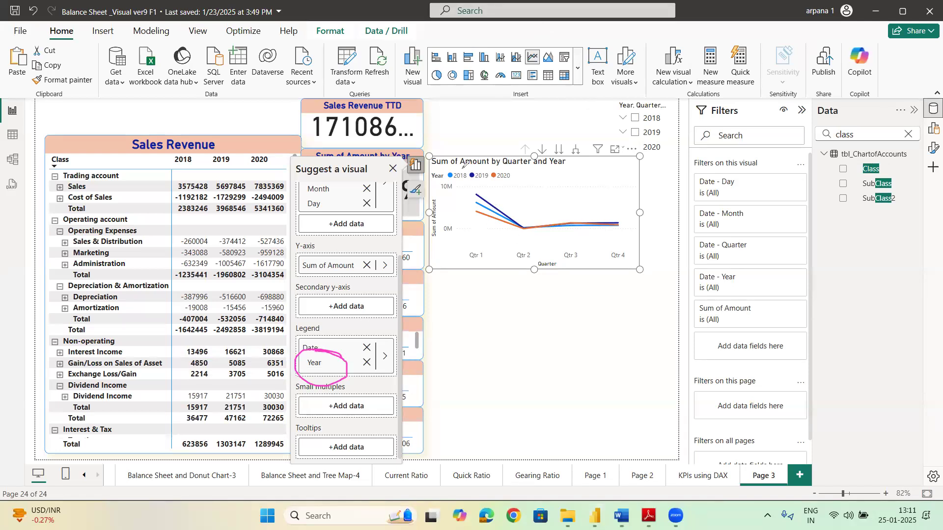
mouse_move(447, 170)
mouse_down()
mouse_move(457, 195)
mouse_move(479, 201)
mouse_move(501, 180)
mouse_move(509, 192)
mouse_move(465, 206)
mouse_move(486, 227)
mouse_move(521, 205)
mouse_move(515, 214)
mouse_up()
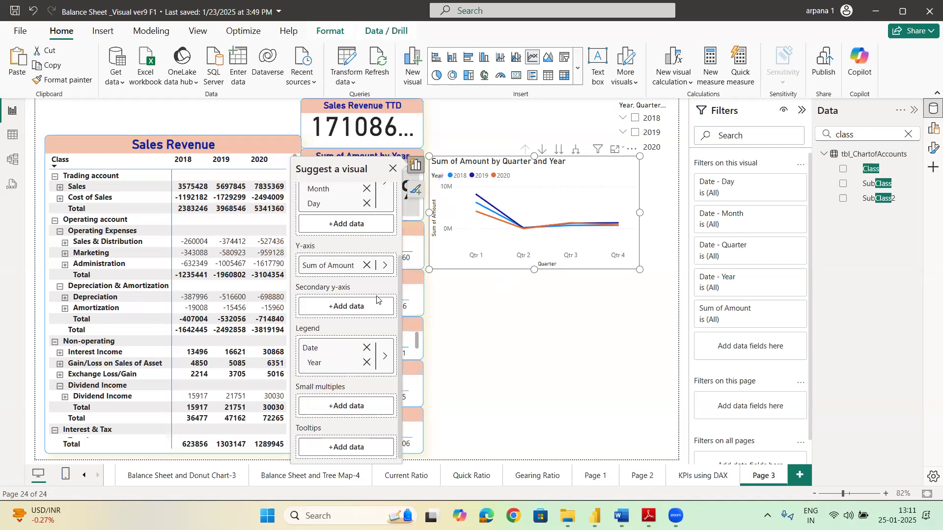
scroll(377, 298, up, 3)
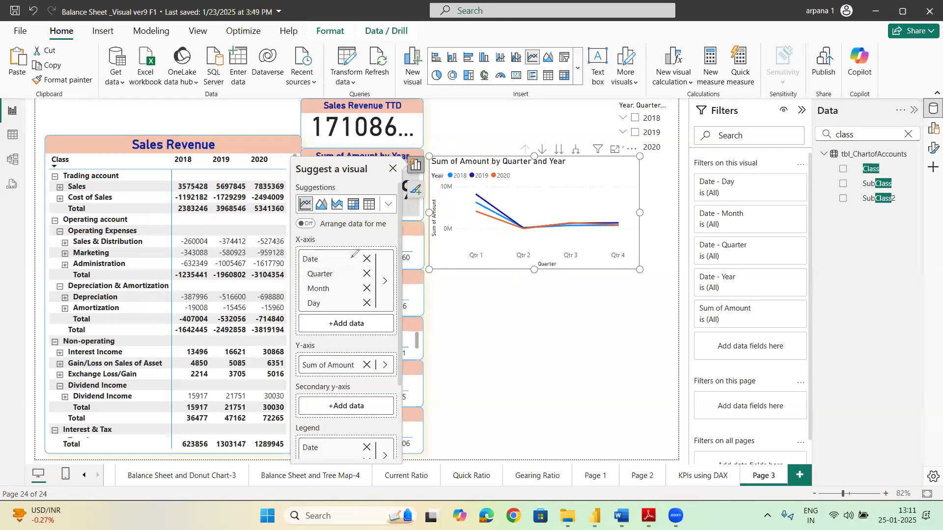
mouse_move(469, 276)
mouse_down()
mouse_move(482, 261)
mouse_move(603, 259)
mouse_up()
drag(489, 191, 489, 219)
drag(337, 287, 351, 282)
Step: Expand the line chart to months and examine each year's monthly amounts in focus mode before returning to the quarter level
click(575, 151)
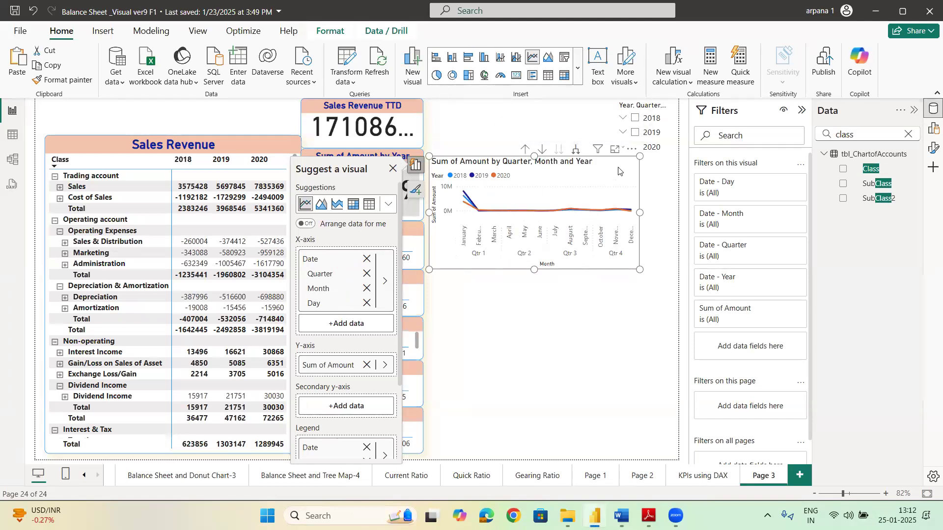
click(615, 149)
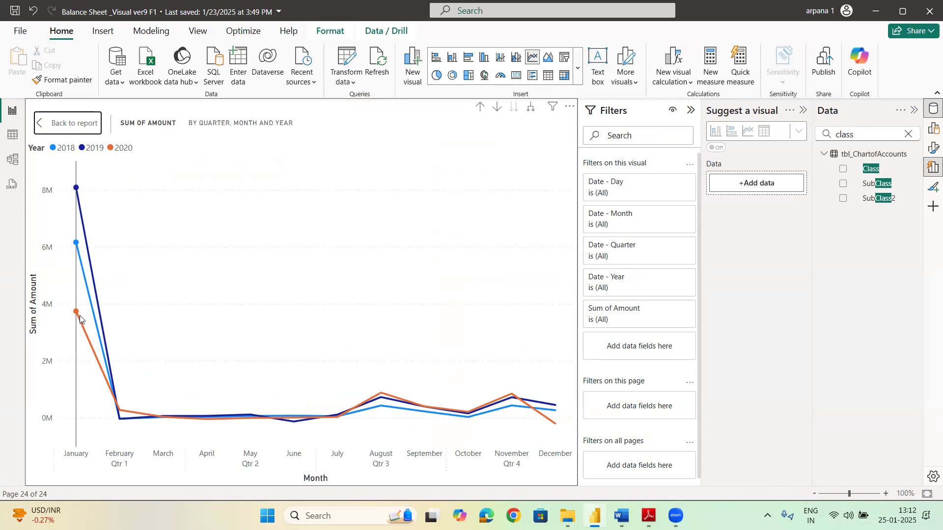
mouse_move(77, 315)
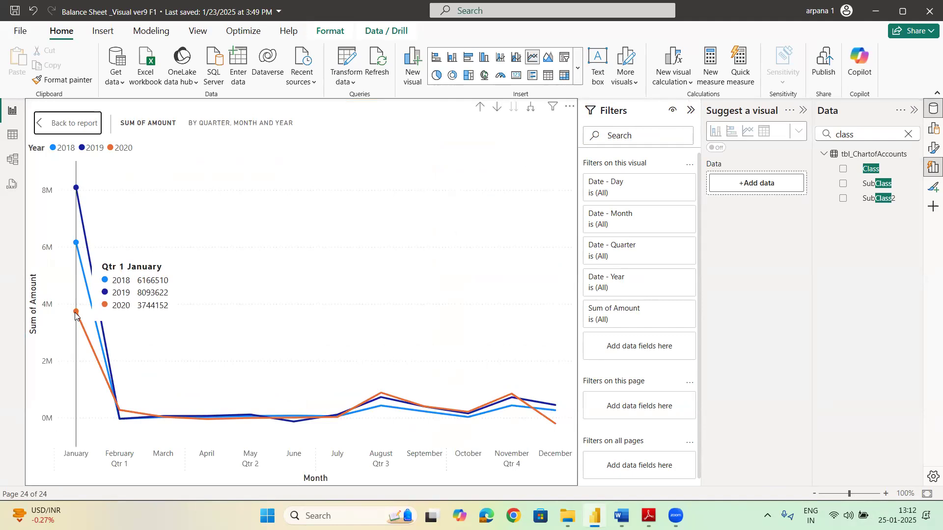
mouse_move(119, 415)
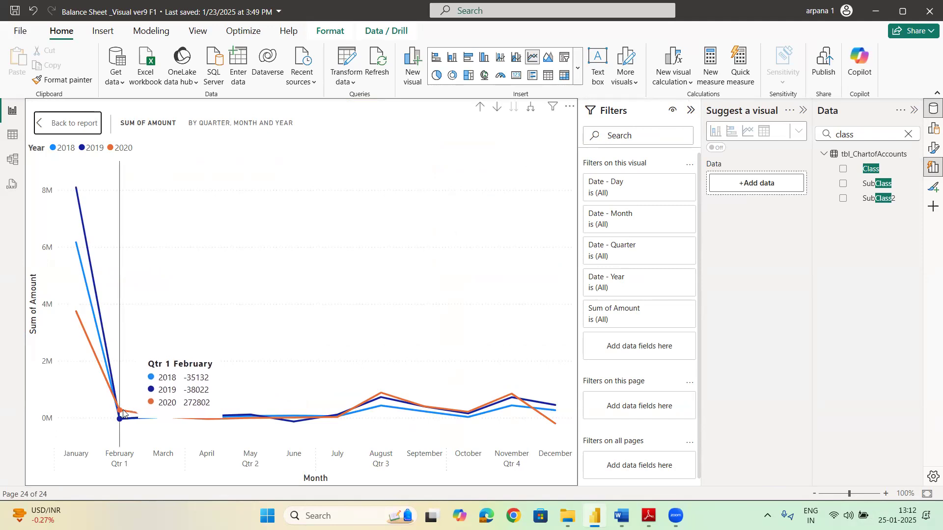
mouse_move(181, 421)
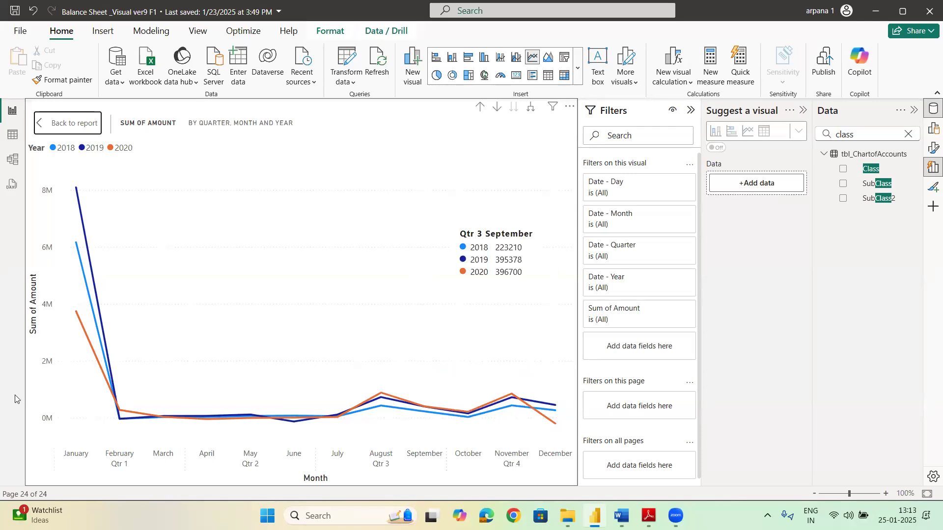
drag(63, 417, 217, 426)
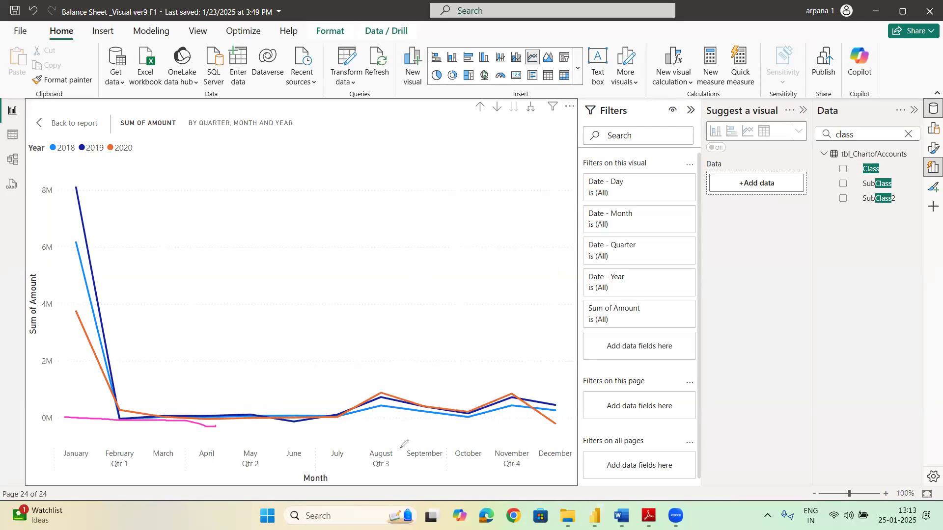
mouse_move(285, 427)
mouse_down()
mouse_move(304, 426)
mouse_move(296, 417)
mouse_up()
mouse_move(559, 407)
mouse_down()
mouse_move(527, 420)
mouse_move(555, 412)
mouse_up()
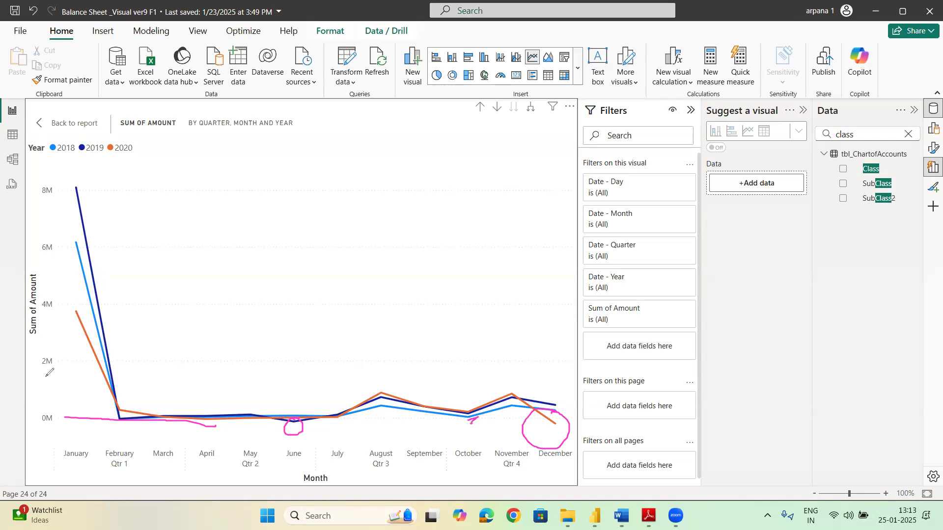
click(41, 127)
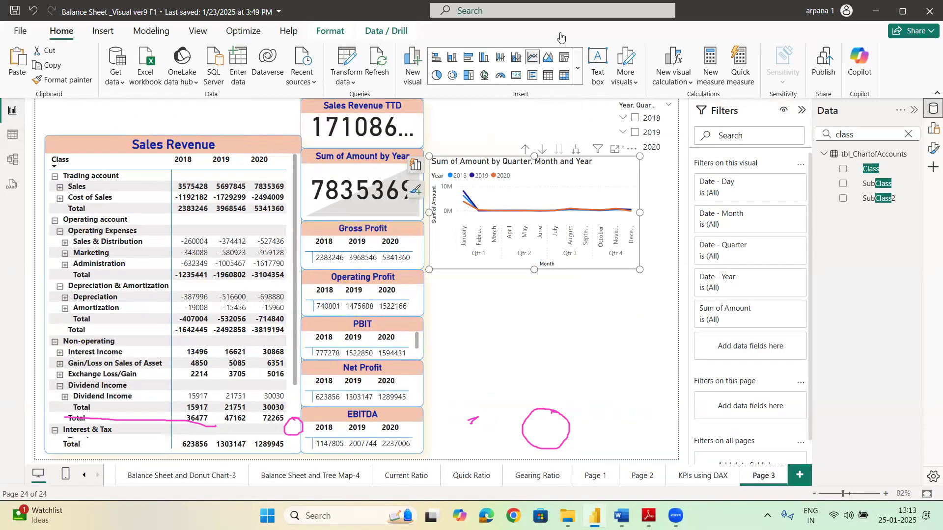
click(526, 150)
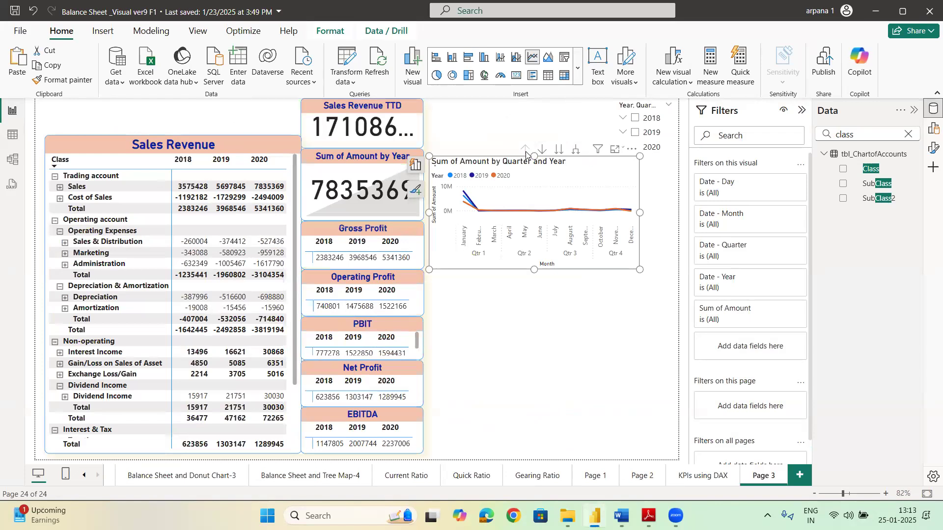
Step: Compare the line chart's month level with its combined quarter-and-month level, returning to quarters each time
click(558, 149)
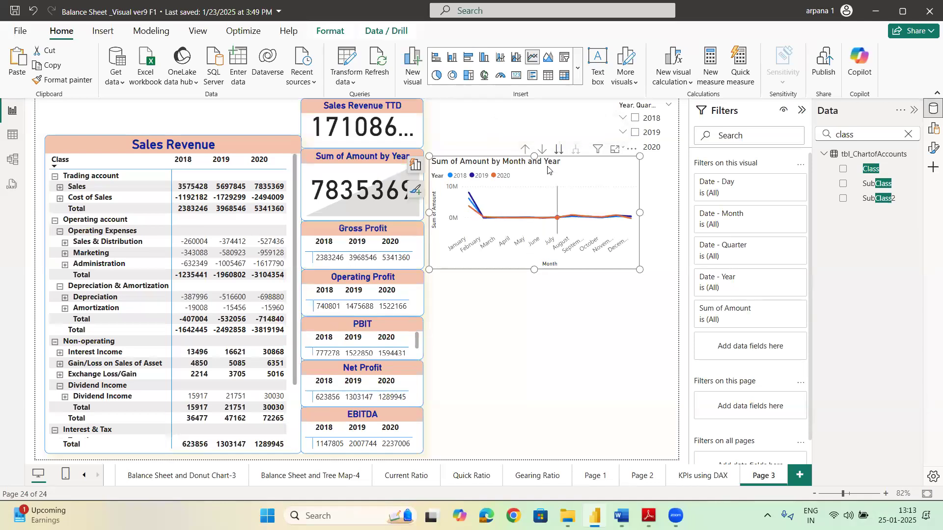
click(525, 149)
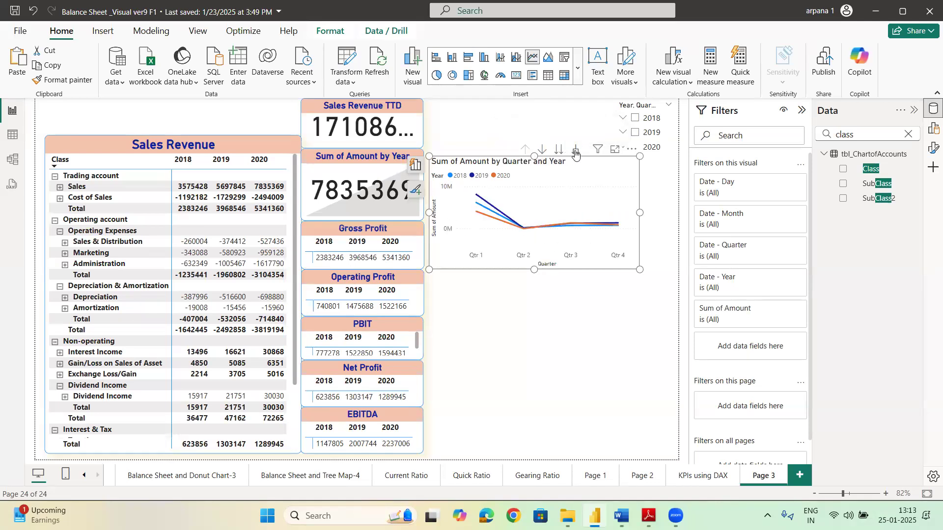
click(575, 152)
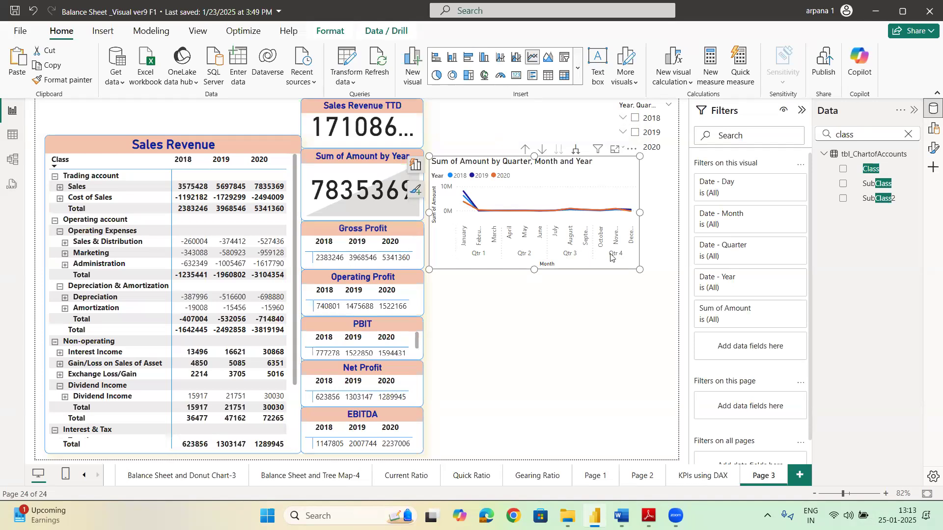
click(525, 149)
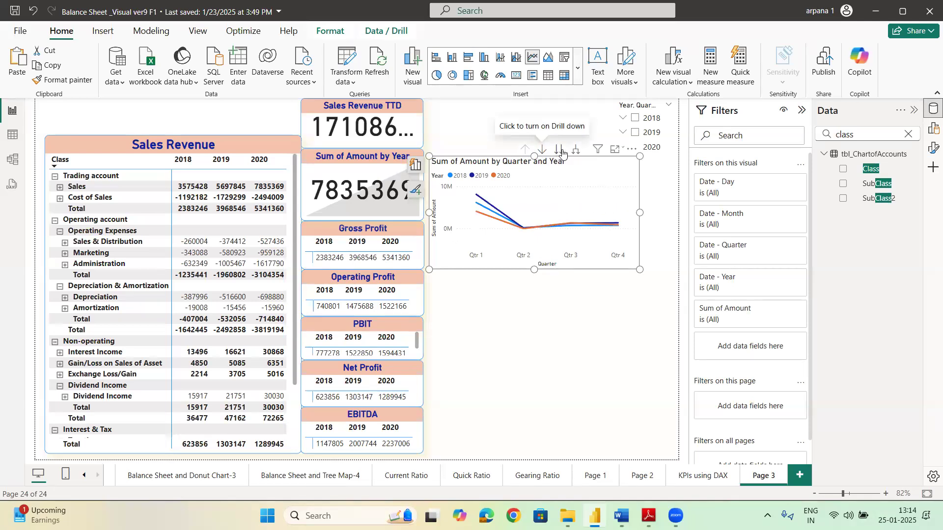
click(561, 150)
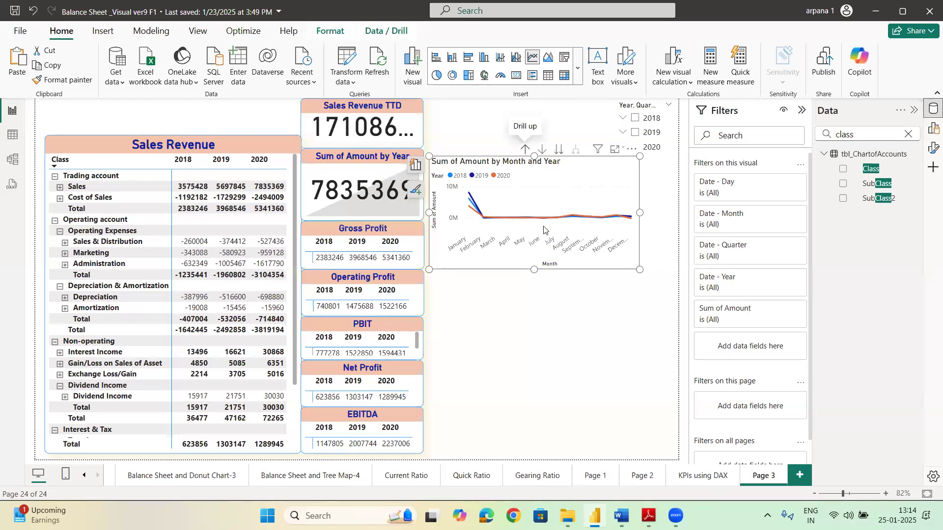
click(526, 150)
Step: Reposition the line chart in the empty area directly beside the Sum of Amount by Year KPI
drag(539, 254, 466, 288)
right_click(467, 289)
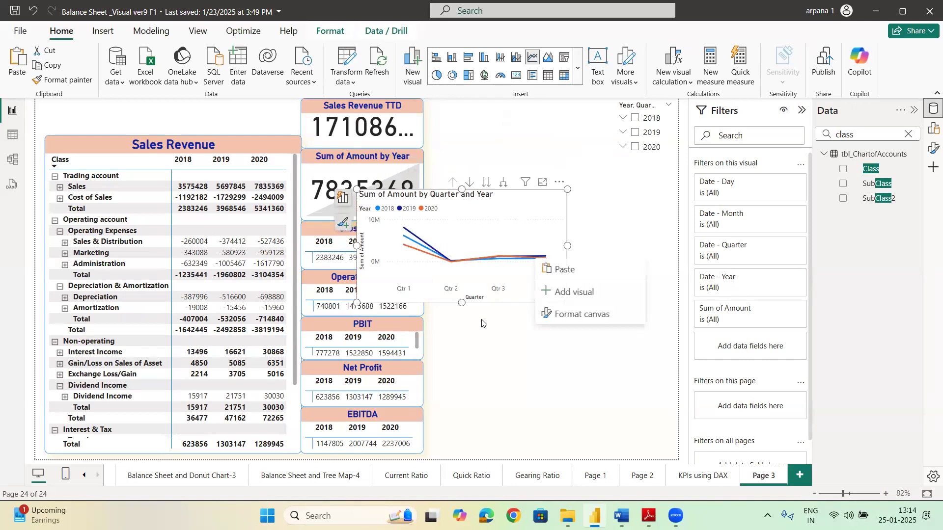
click(505, 215)
drag(505, 216, 580, 204)
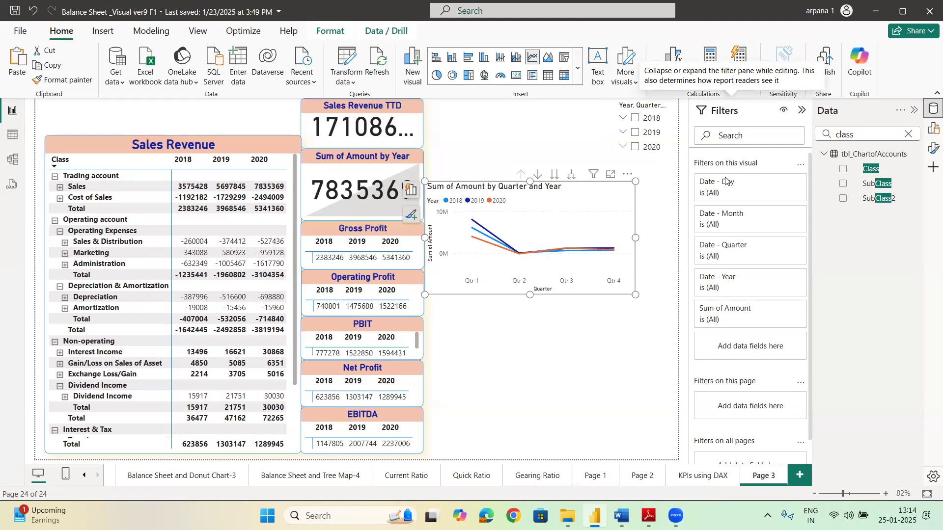
Step: Filter the Sum of Amount line chart by SubClass from tbl_ChartofAccounts, keeping only Sales
drag(866, 185, 755, 348)
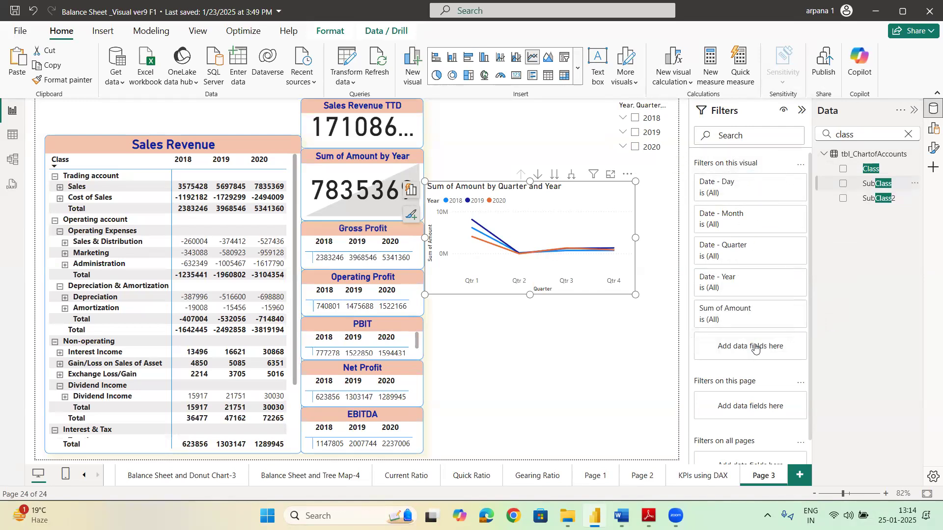
scroll(737, 417, down, 5)
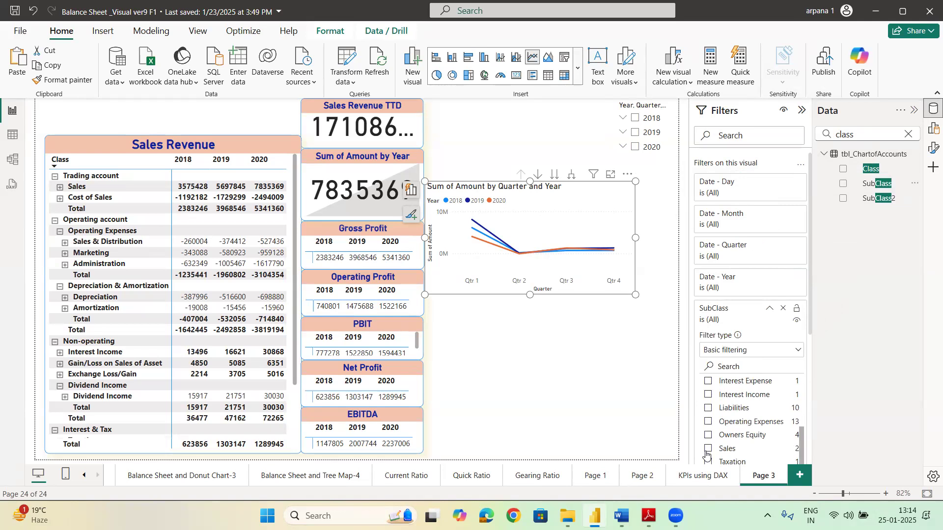
click(707, 450)
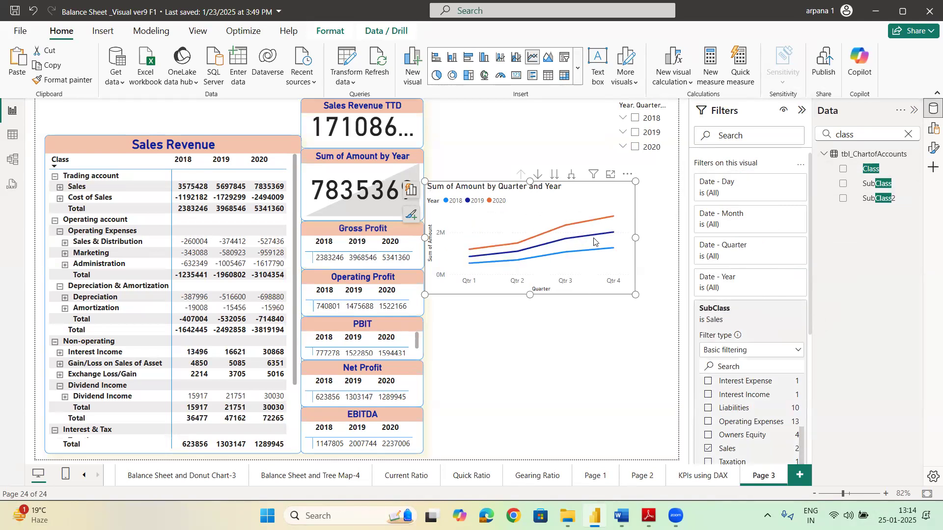
Step: Examine the Sales line chart in focus mode, expand it to combined quarter and month level, and return to the report
click(610, 175)
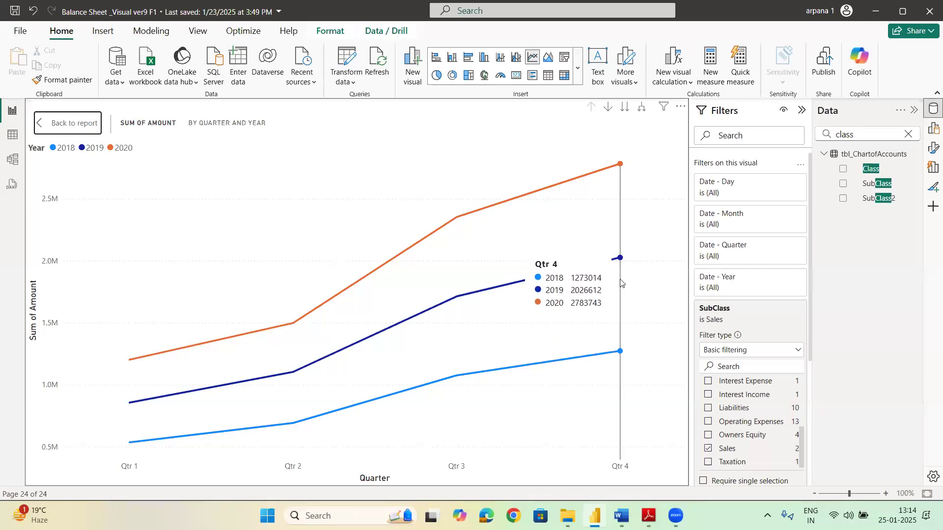
click(641, 107)
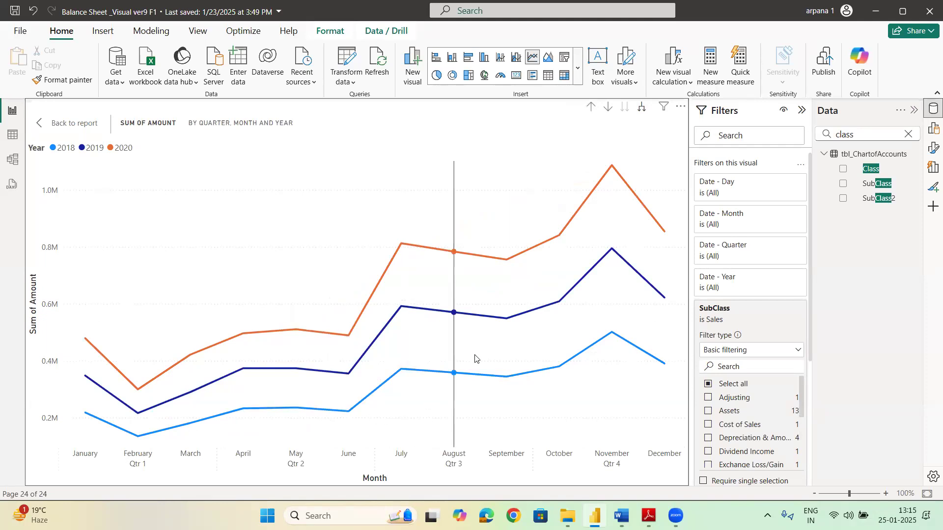
mouse_move(420, 301)
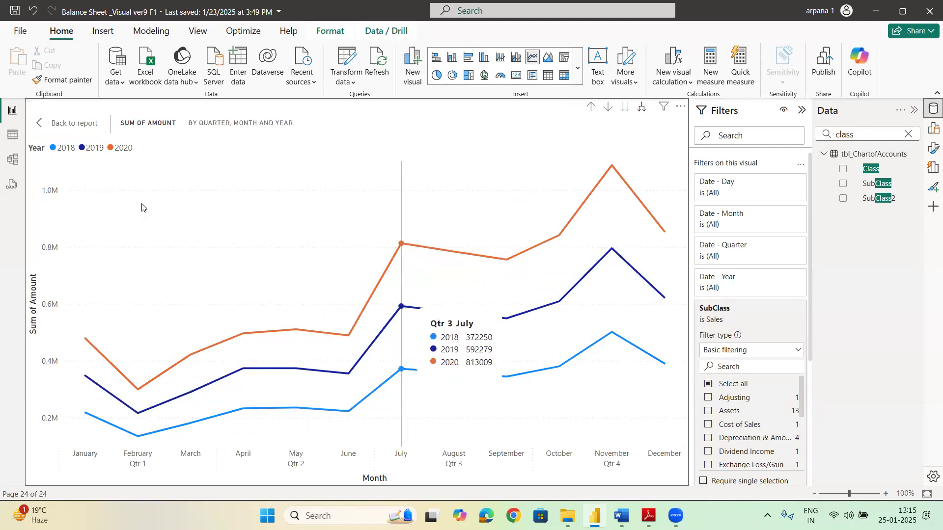
click(46, 123)
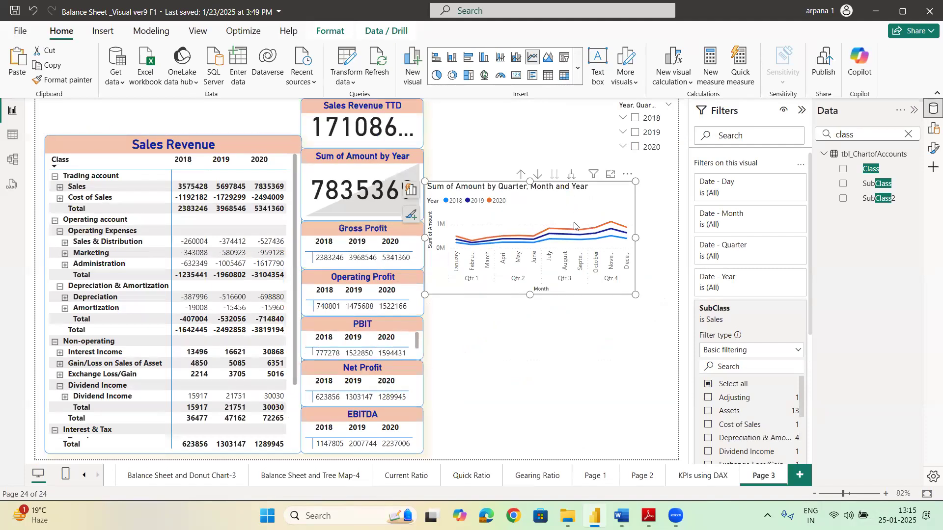
key(Right)
key(ctrl+z)
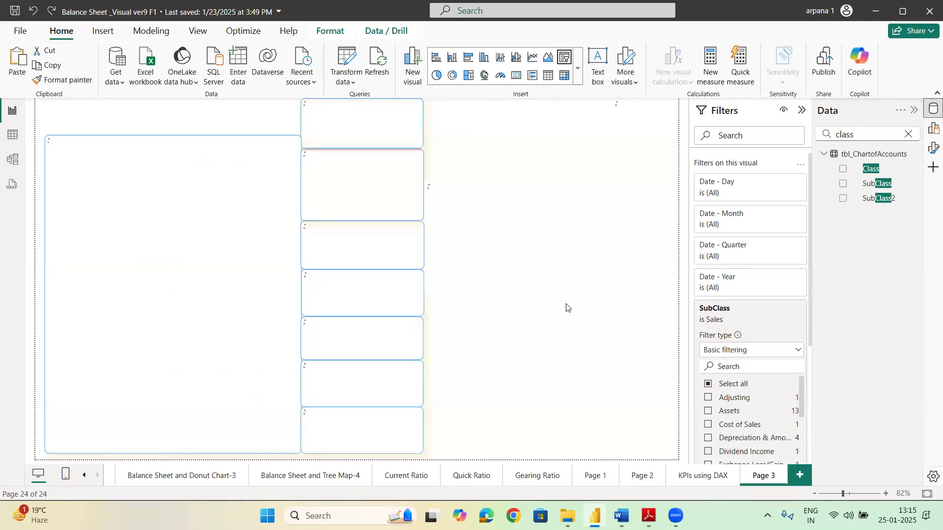
click(666, 294)
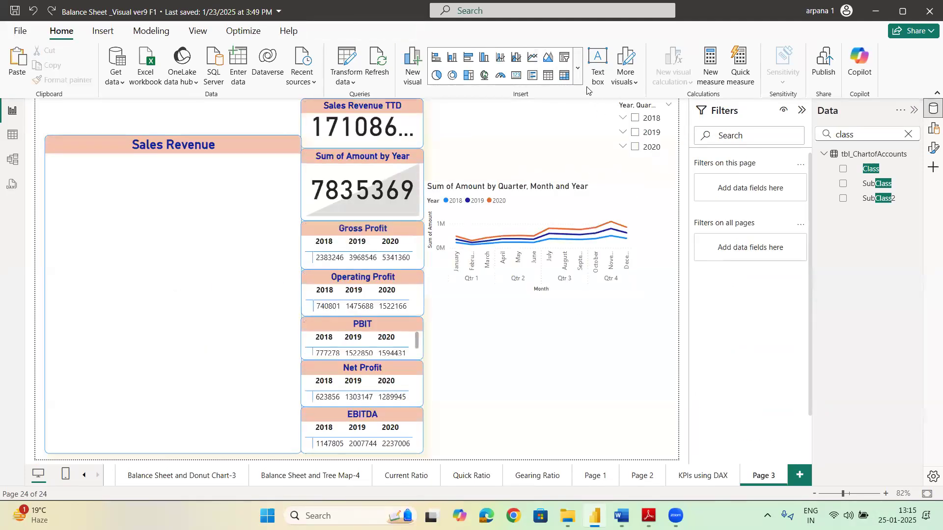
Step: Insert a slicer in the empty area below the line chart and populate it with Country from tbl_territory
click(564, 57)
drag(530, 144, 596, 376)
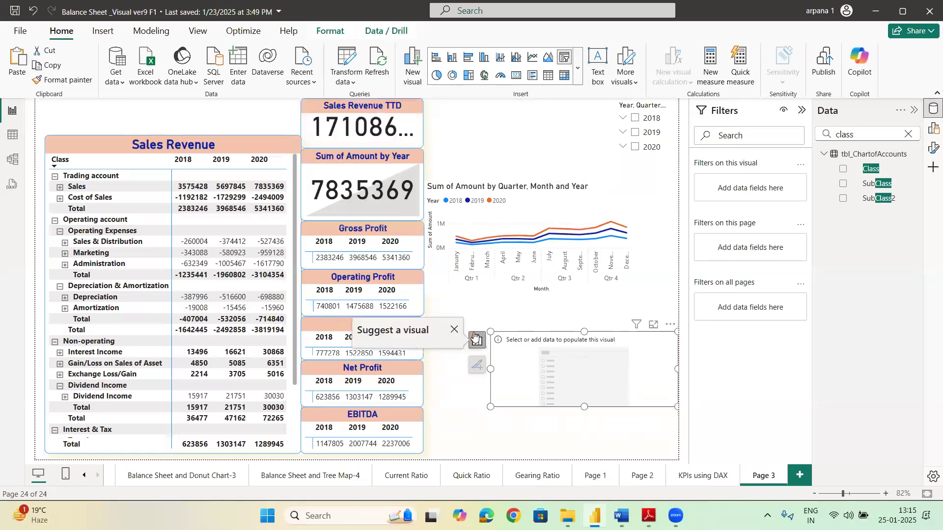
click(475, 337)
click(407, 331)
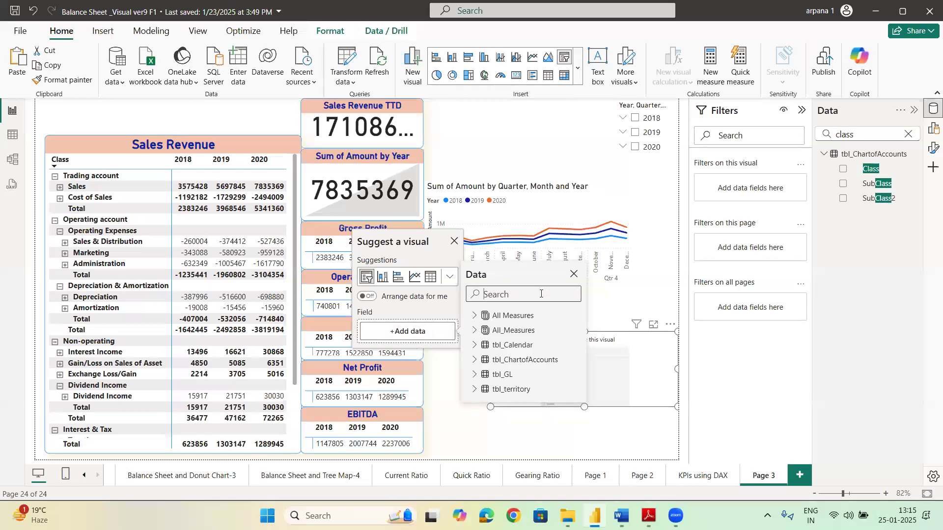
text(count)
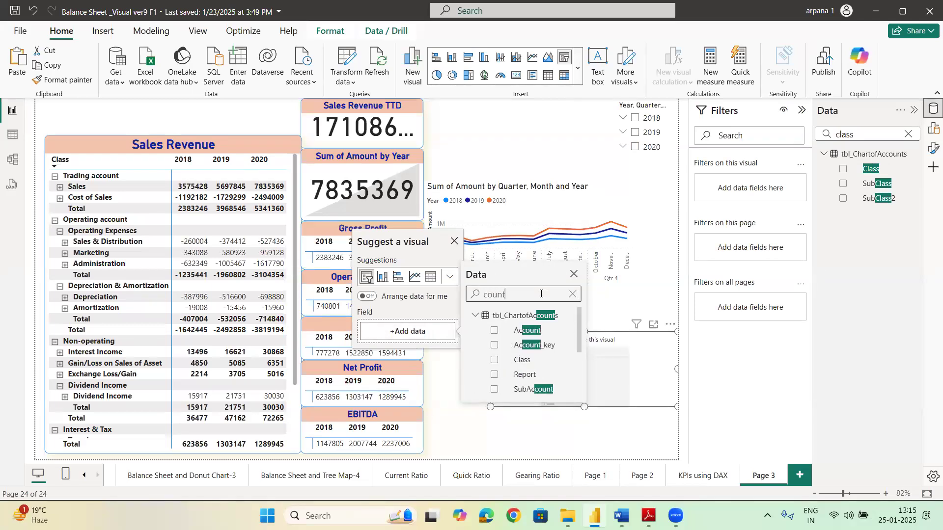
text(r)
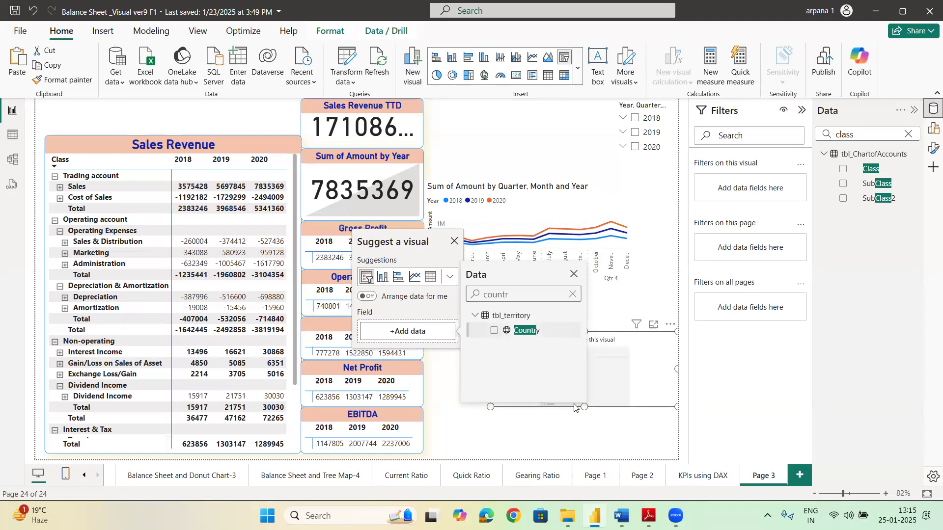
click(621, 387)
Step: Select France in the Country slicer and make the slicer narrower and taller so all countries fit
click(501, 381)
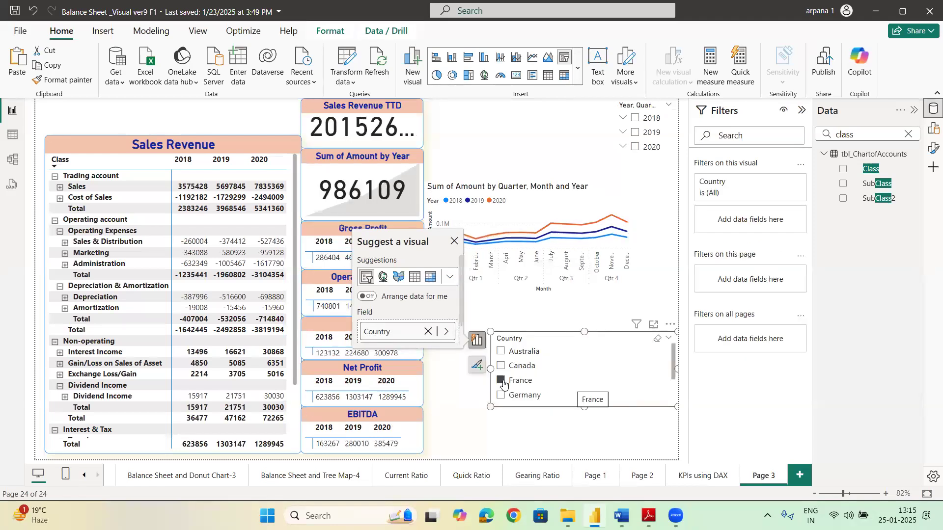
drag(491, 373, 594, 374)
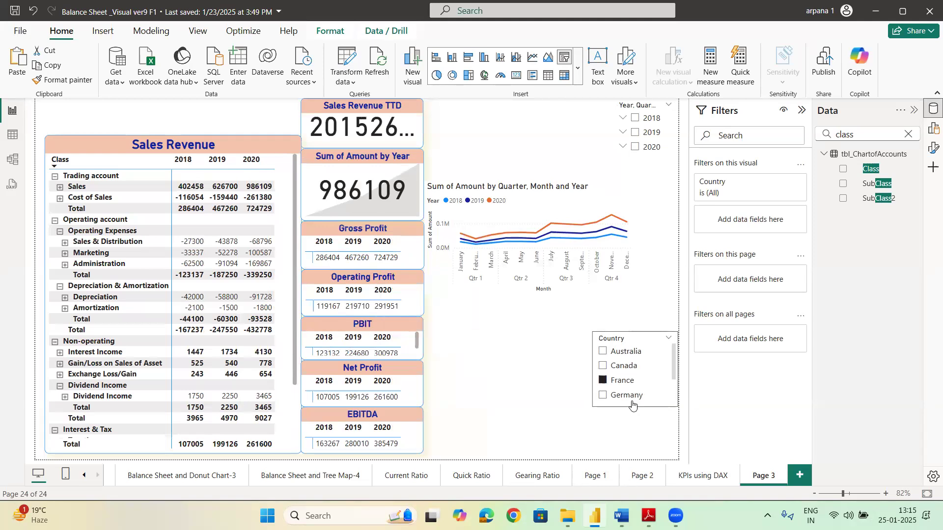
drag(635, 407, 637, 457)
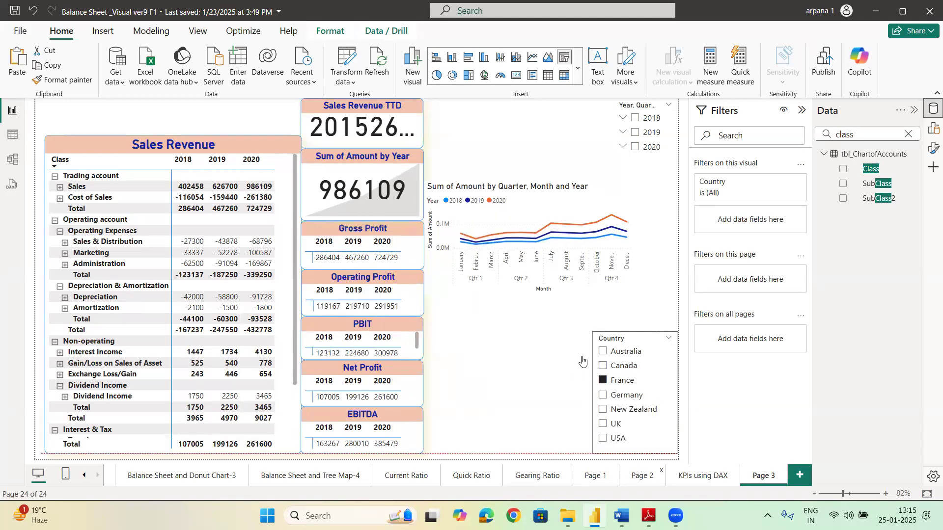
Step: Replace France with Canada in the Country slicer and examine Canada's yearly sales trends in the line chart
click(604, 382)
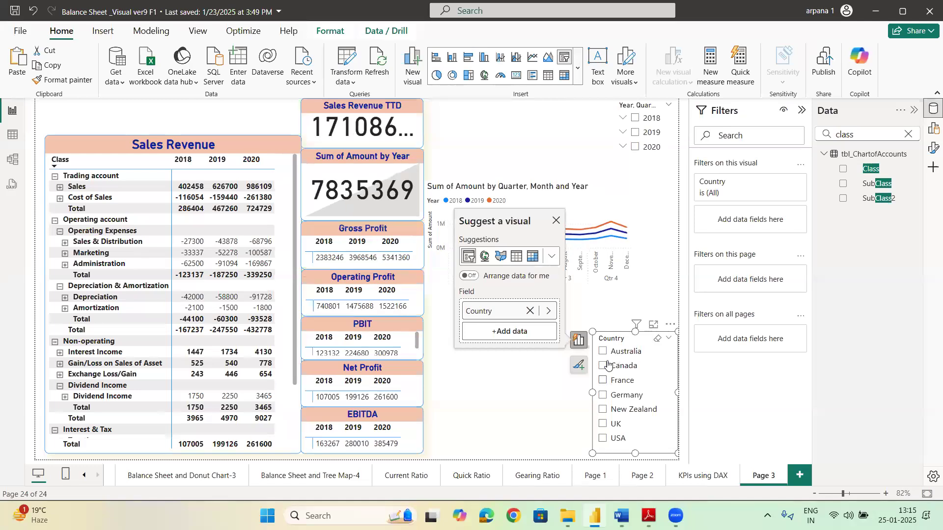
click(603, 368)
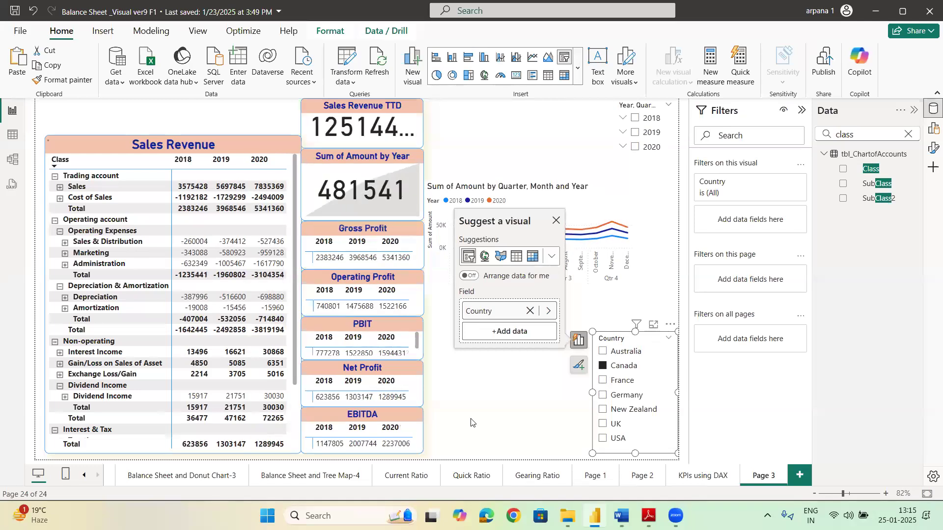
click(557, 221)
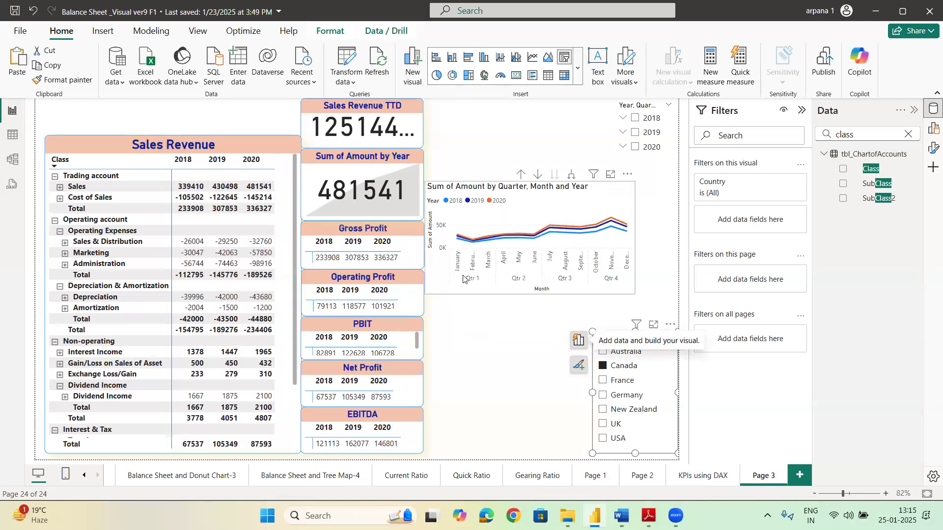
click(612, 175)
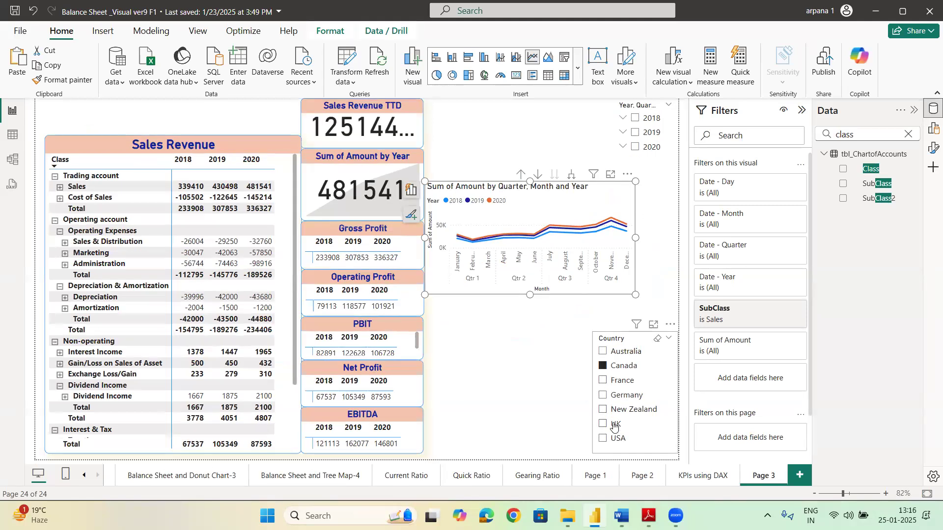
Step: Switch the Country slicer through USA, UK and New Zealand to compare the page's figures for each country
scroll(604, 426, down, 2)
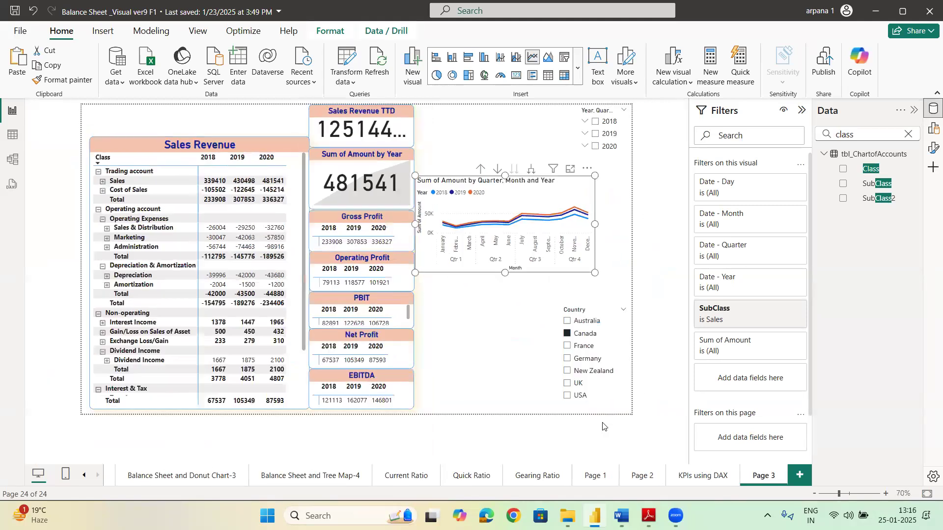
click(568, 396)
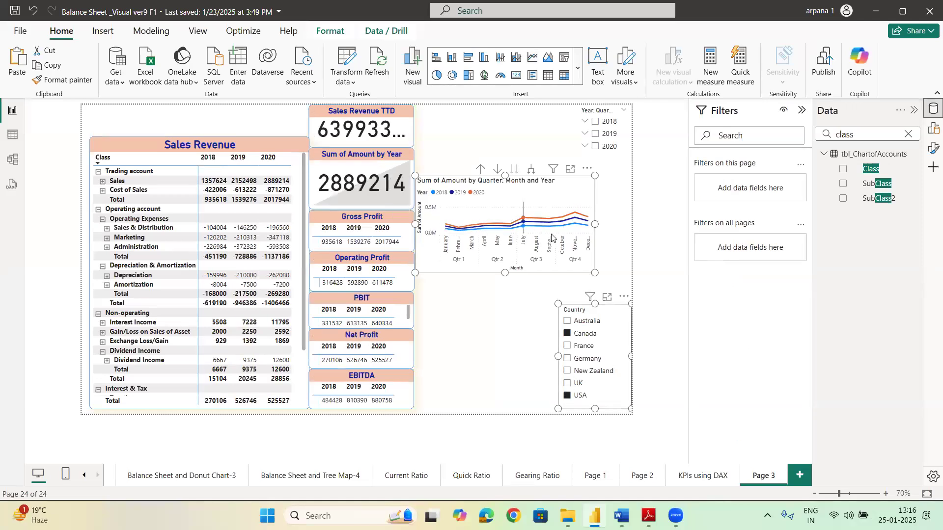
click(567, 334)
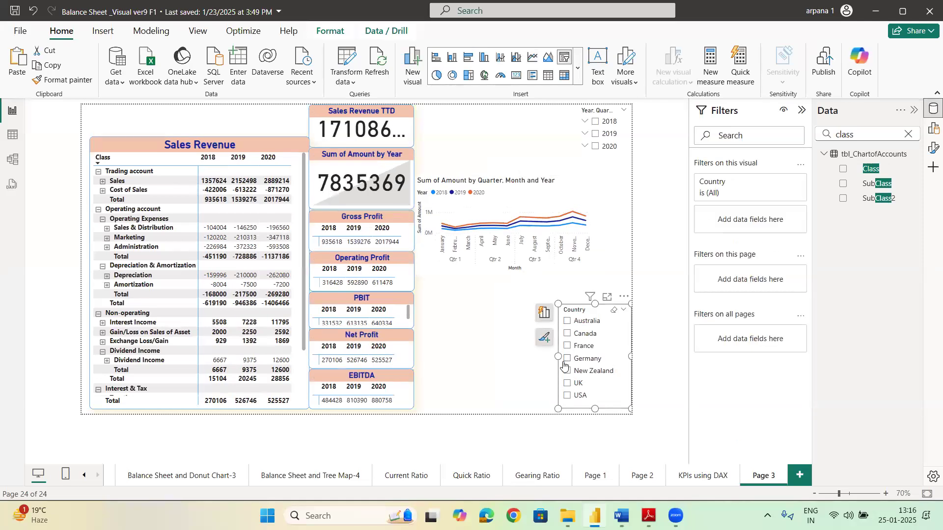
click(568, 397)
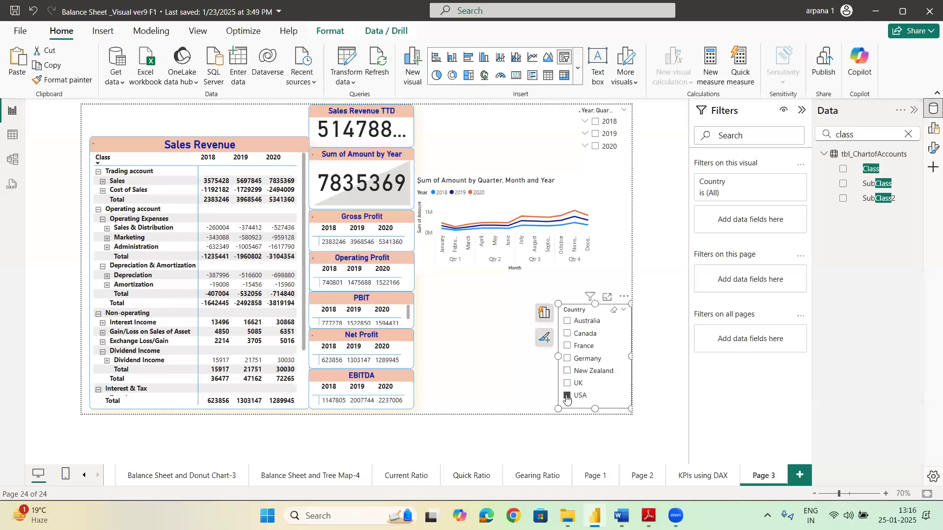
click(567, 384)
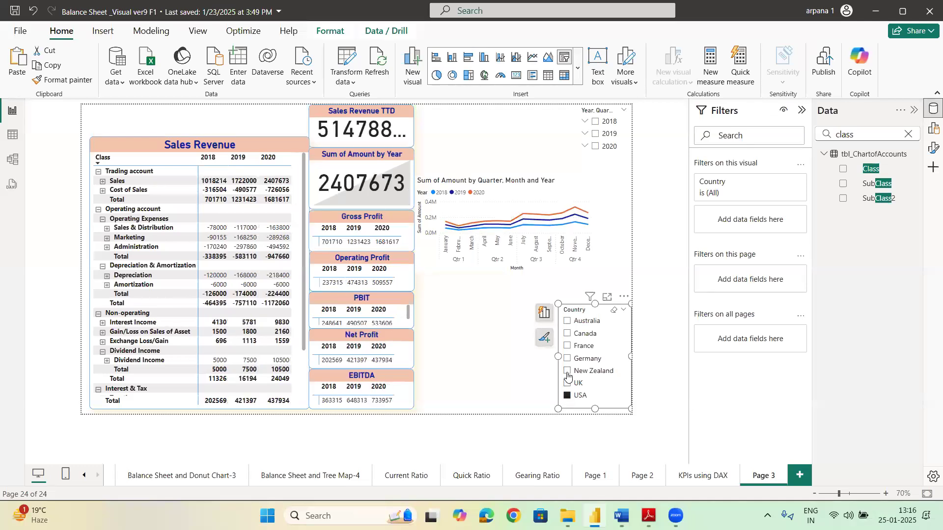
click(567, 371)
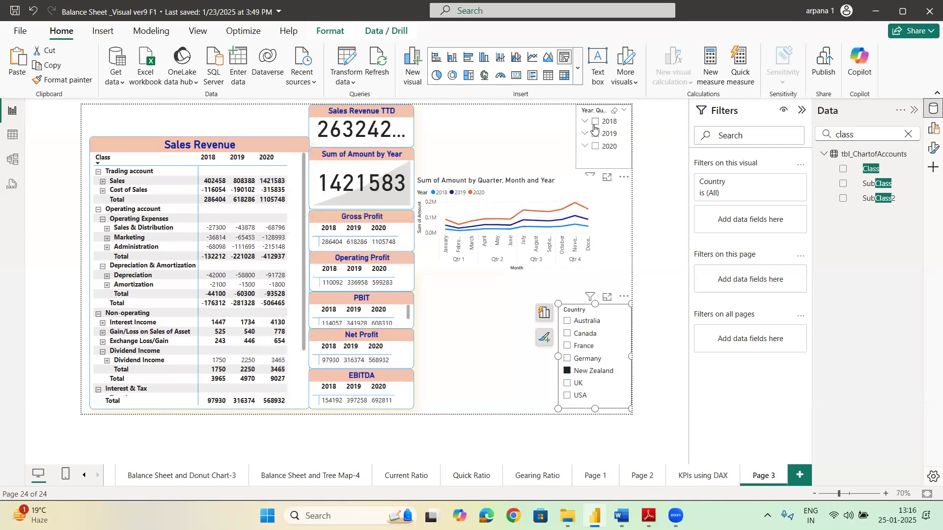
Step: Limit the page to 2020 and switch the country to USA and then Canada to examine their figures for that year
click(596, 147)
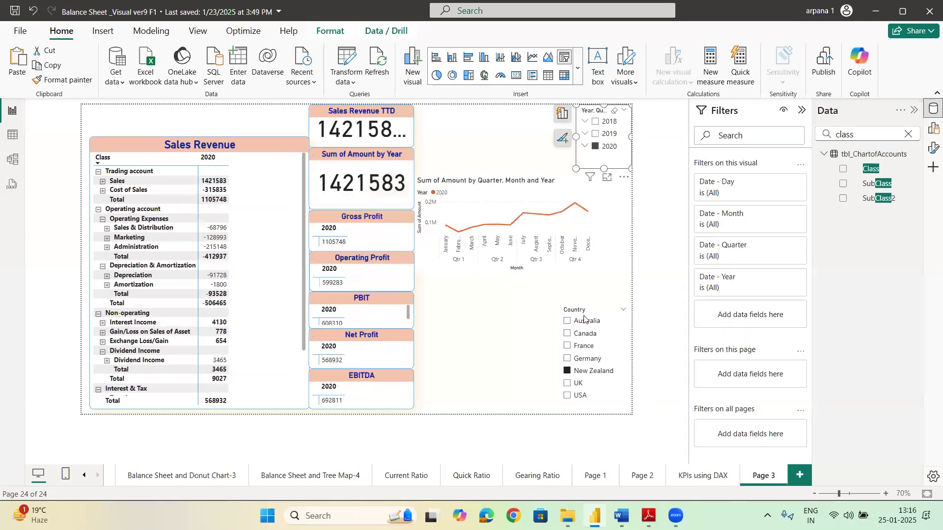
click(569, 397)
click(568, 335)
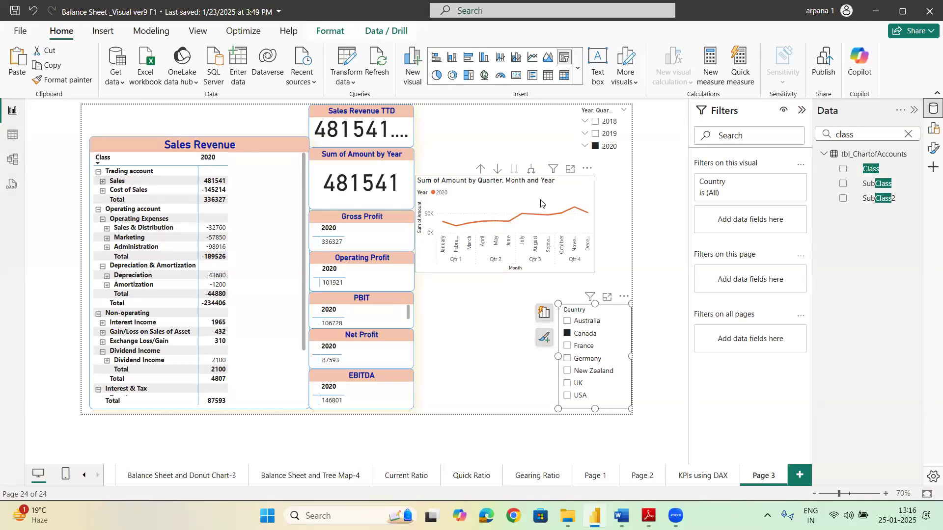
mouse_move(510, 232)
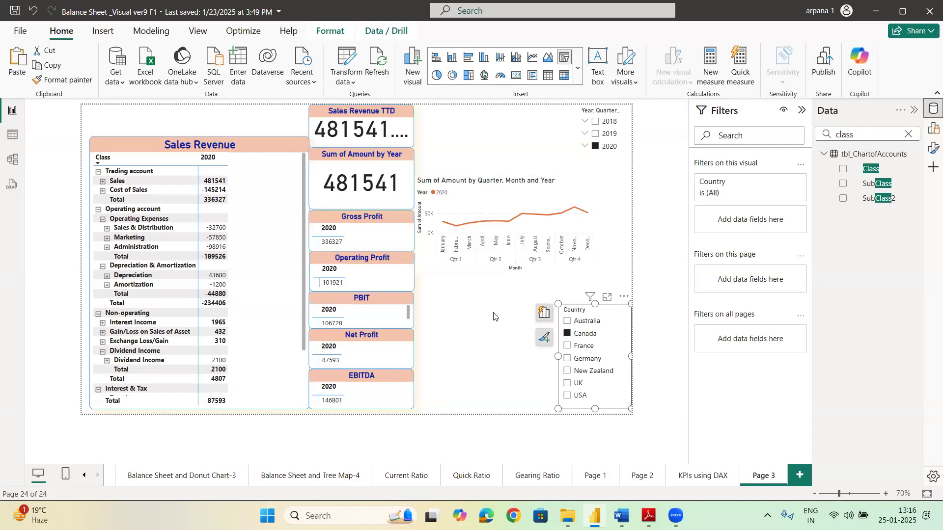
Step: Clear the 2020 and Canada selections so the page covers all years and countries
click(527, 305)
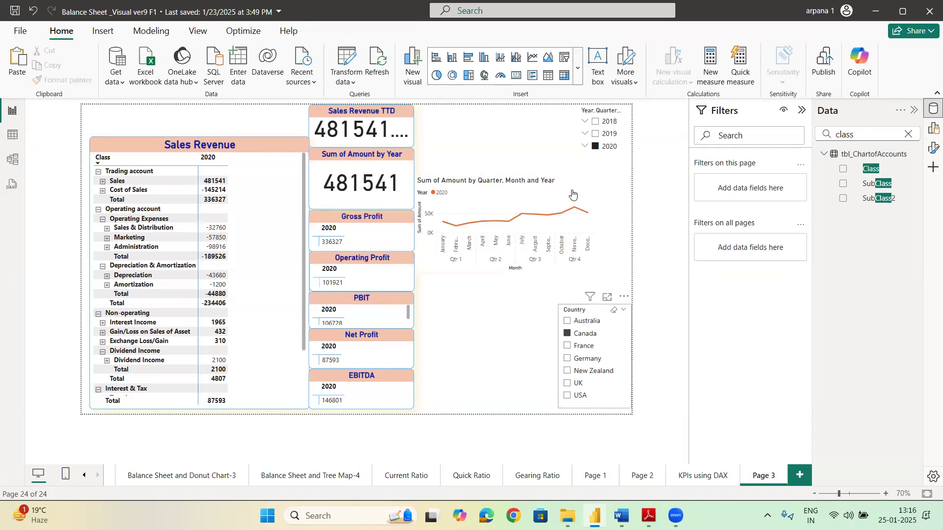
click(596, 147)
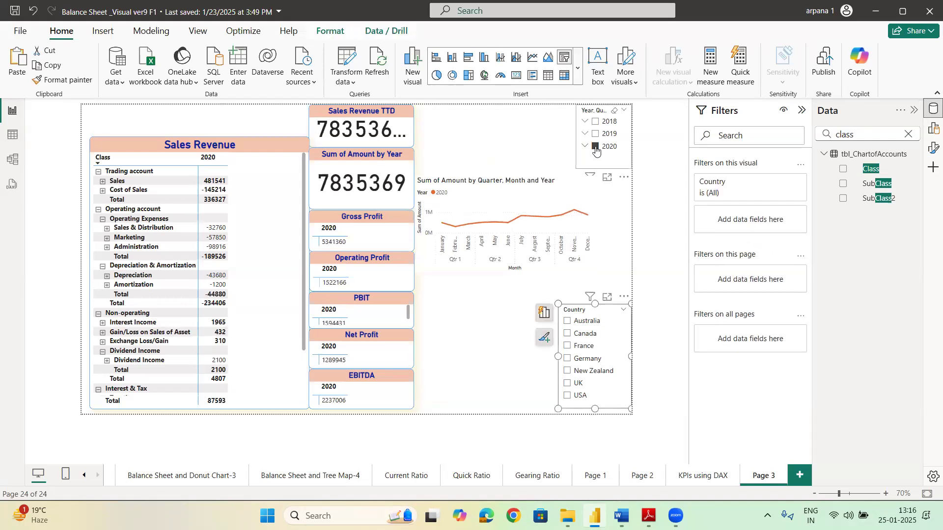
click(493, 345)
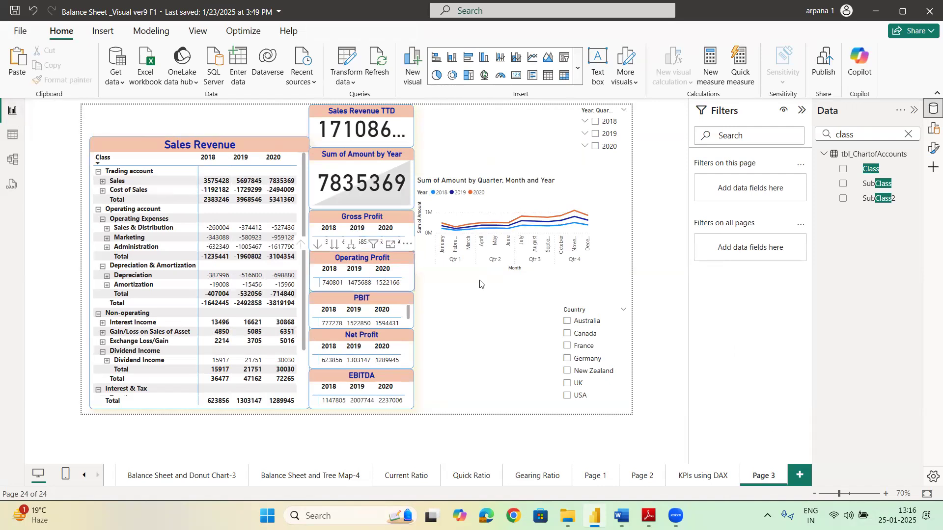
Step: Copy the Sales Revenue matrix's formatting onto the Sum of Amount by Quarter, Month and Year line chart
click(506, 183)
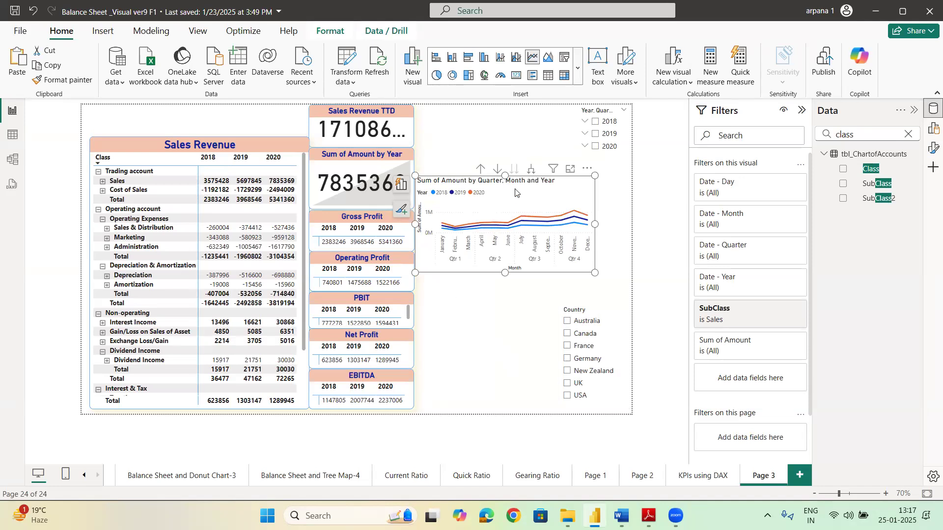
click(214, 145)
click(63, 79)
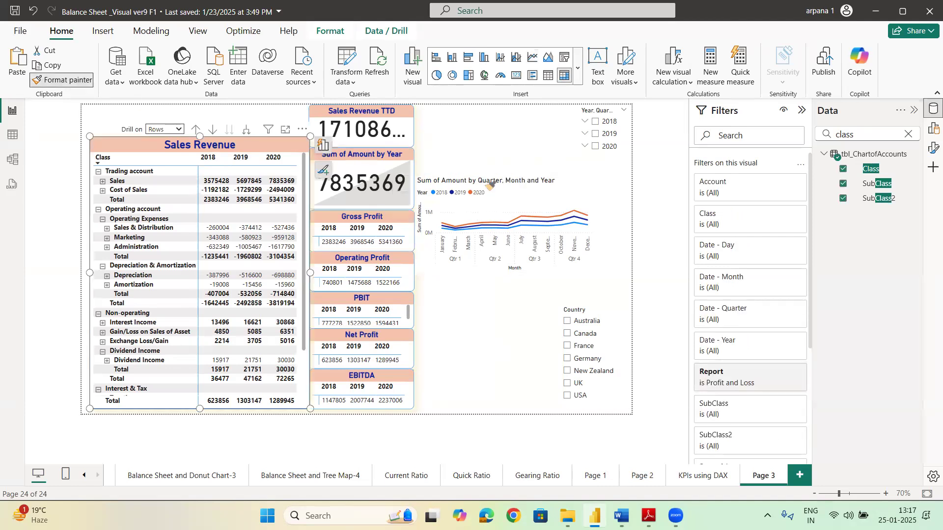
click(506, 184)
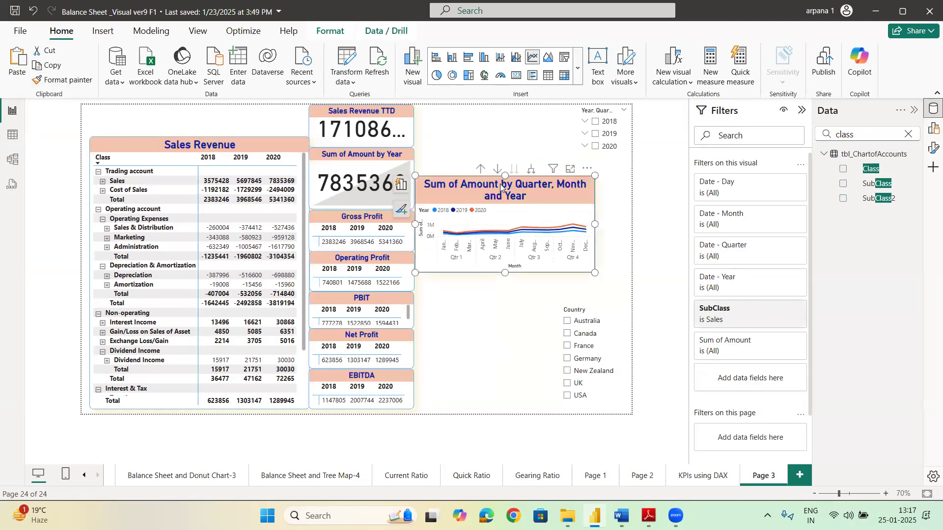
Step: Retitle the Sum of Amount by Quarter, Month and Year line chart as "Sakes Revenue" and move the chart slightly higher
double_click(528, 197)
click(437, 196)
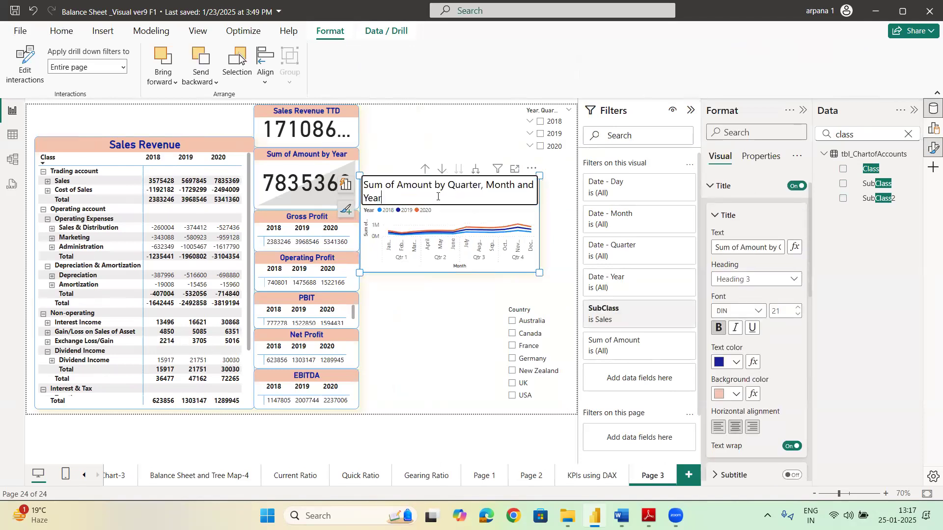
key(ctrl+a)
text(Sakes Re)
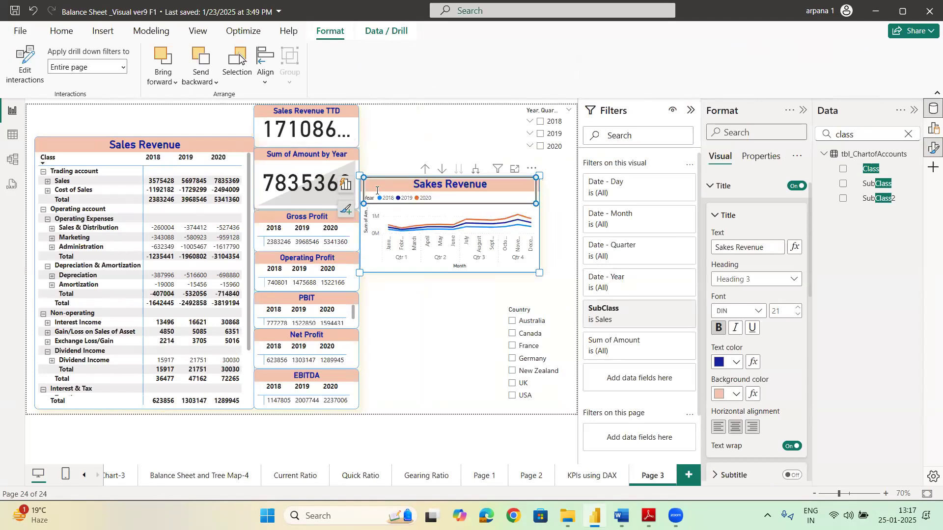
double_click(388, 178)
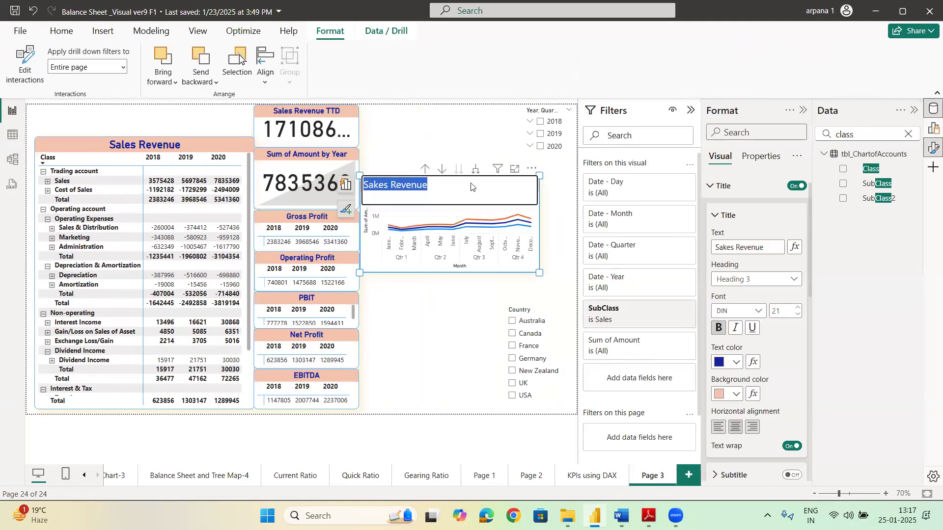
key(Escape)
drag(447, 186, 448, 158)
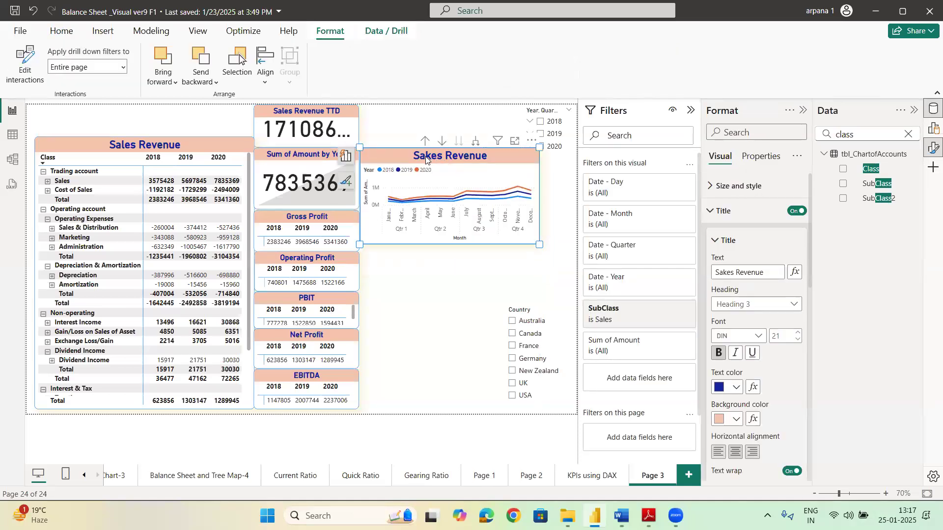
Step: Correct the misspelled first word of the line chart's title so it reads "Sales Revenue"
double_click(425, 157)
click(381, 156)
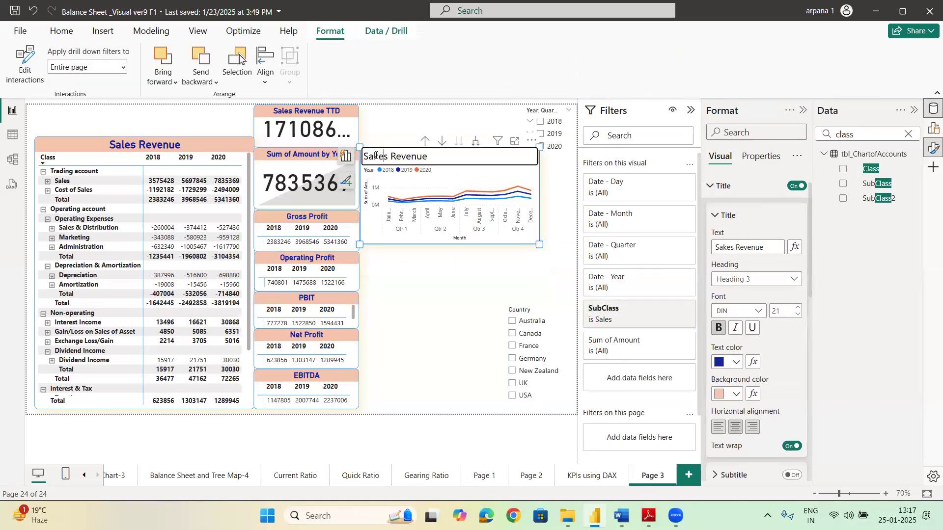
key(BackSpace)
text(l)
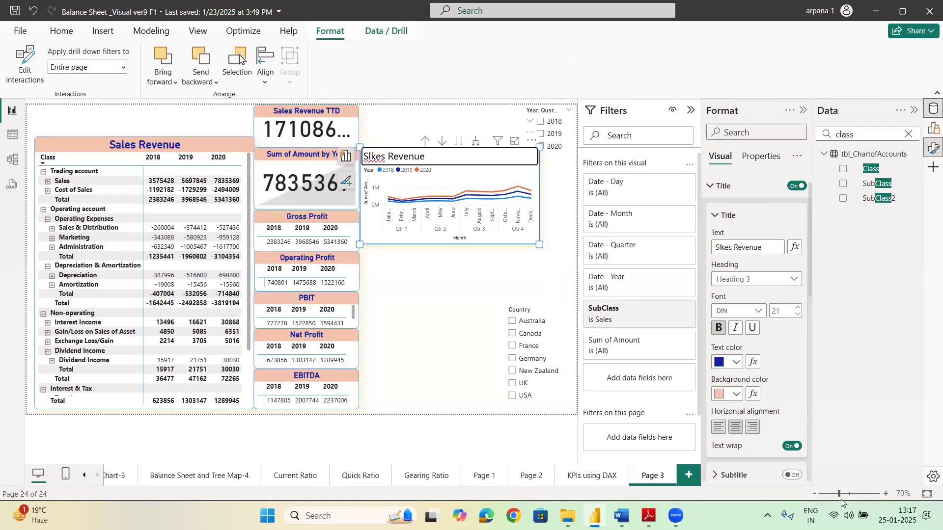
key(BackSpace)
key(Delete)
text(al)
click(451, 262)
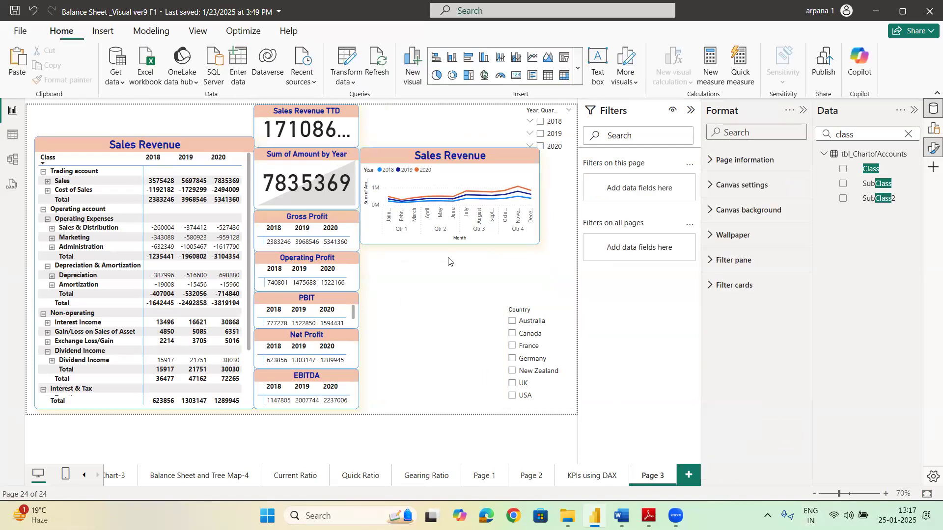
Step: Move the line chart to the page's upper edge and narrow the date slicer beside it, leaving no year selected
drag(424, 162, 425, 109)
click(555, 134)
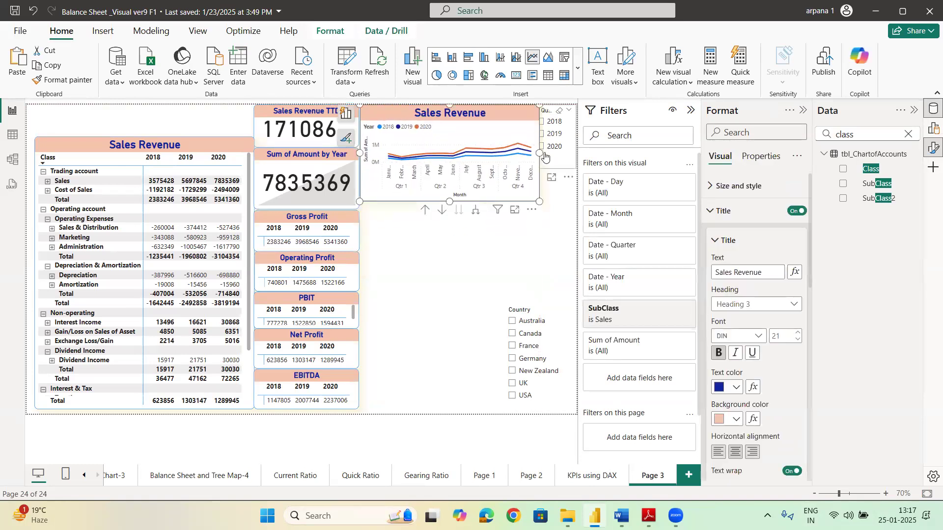
drag(520, 137, 540, 137)
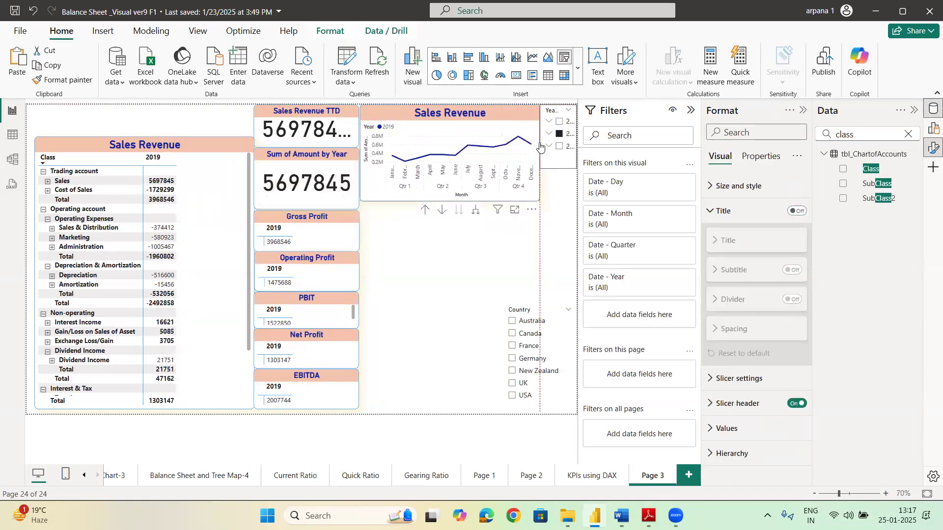
click(560, 135)
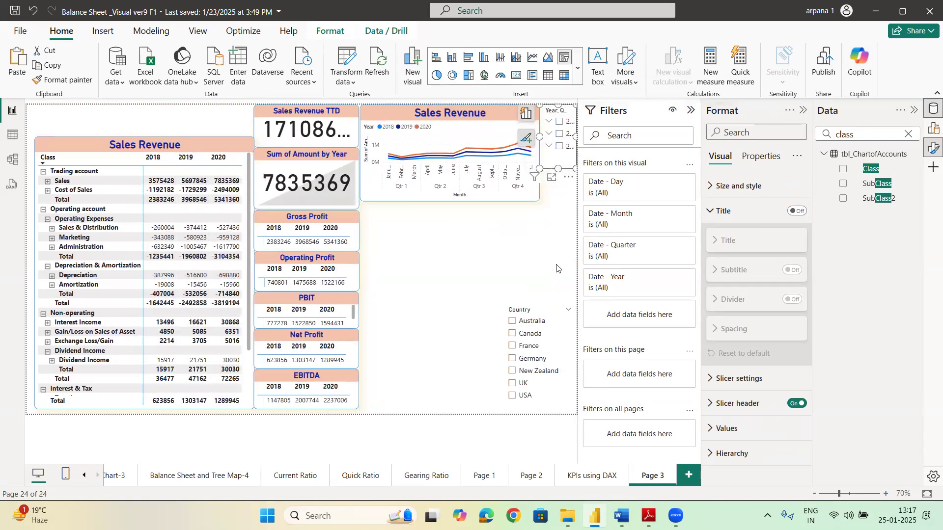
click(711, 387)
click(738, 441)
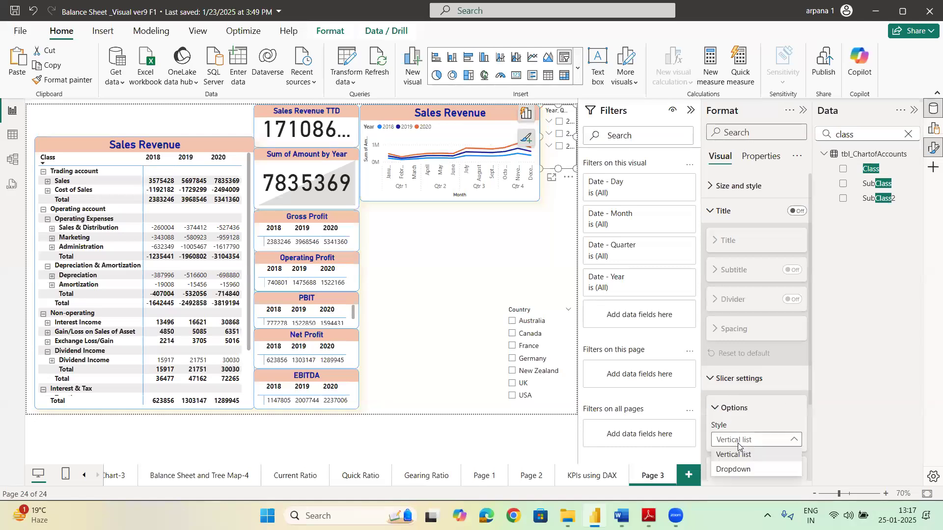
click(571, 199)
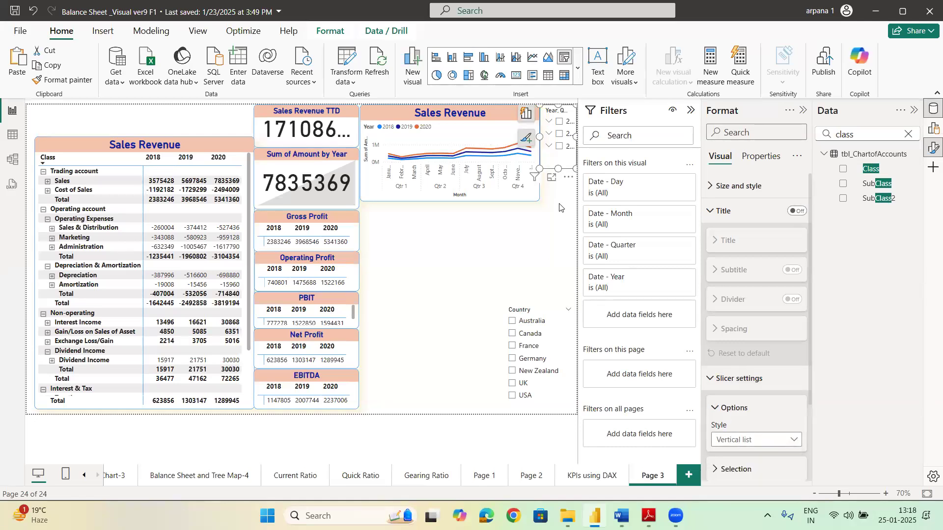
click(562, 222)
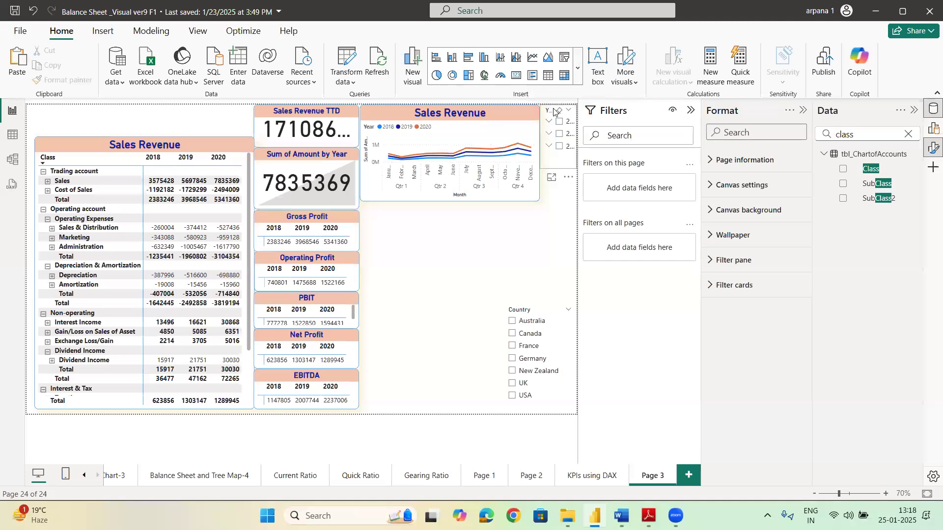
Step: Move the date slicer below the line chart, just above the Country slicer, and narrow it from its inner side
drag(540, 134, 486, 246)
drag(543, 238, 554, 232)
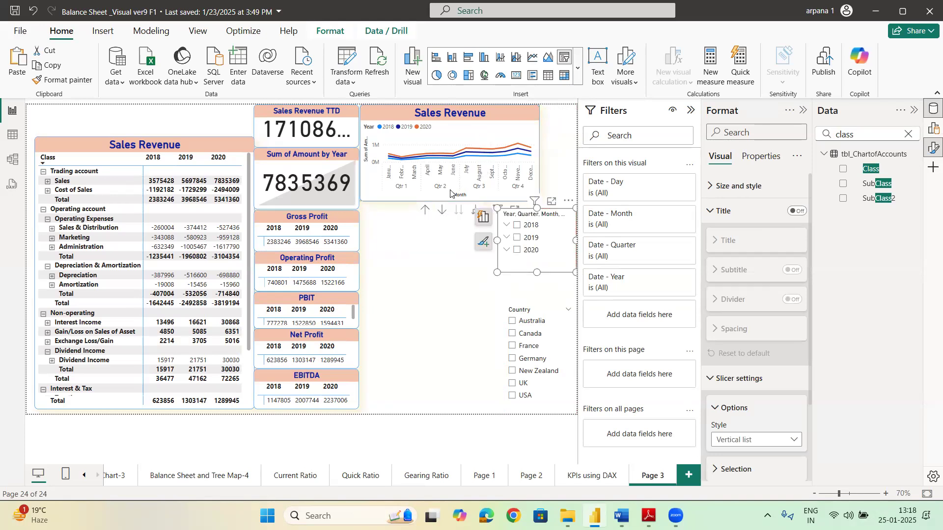
click(456, 121)
drag(554, 267, 554, 289)
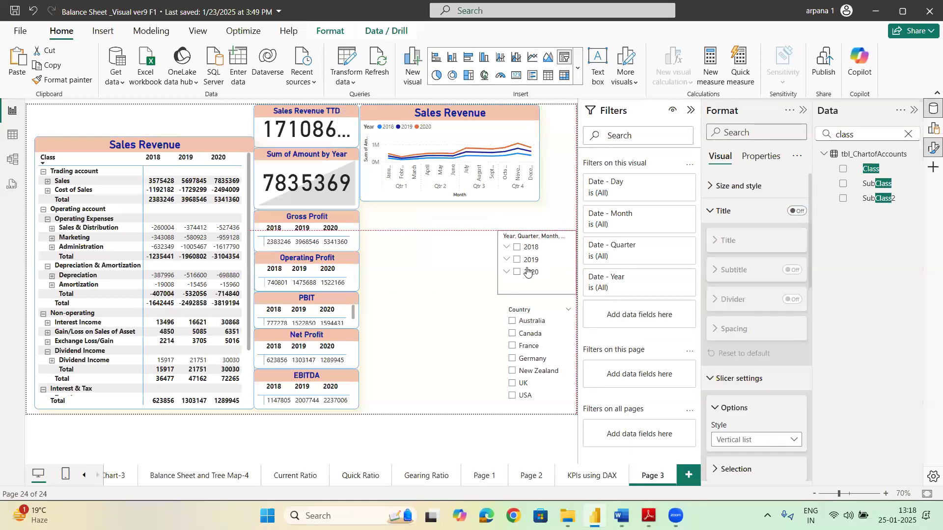
drag(498, 263, 503, 262)
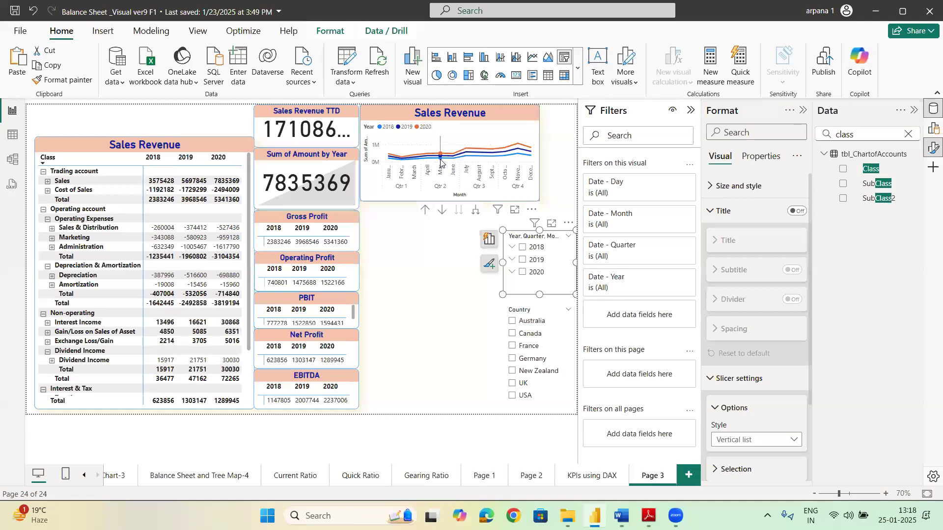
click(435, 120)
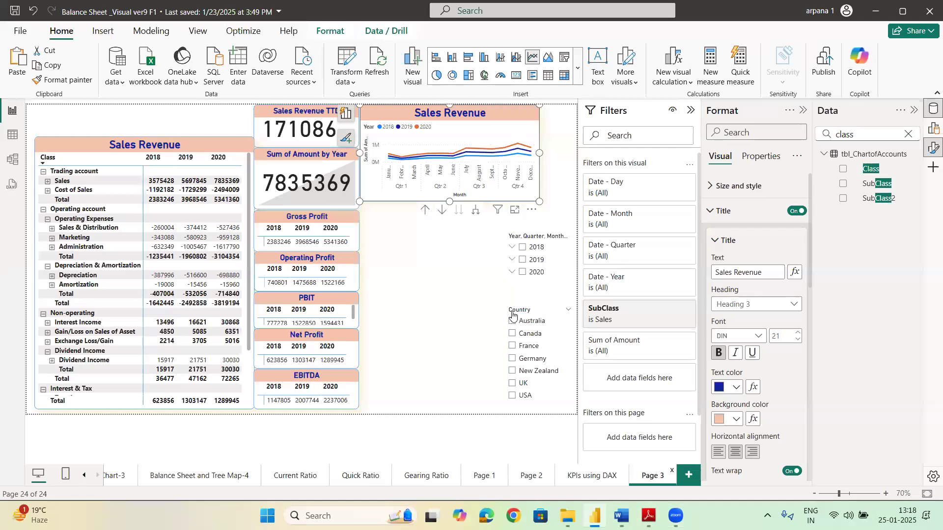
click(453, 269)
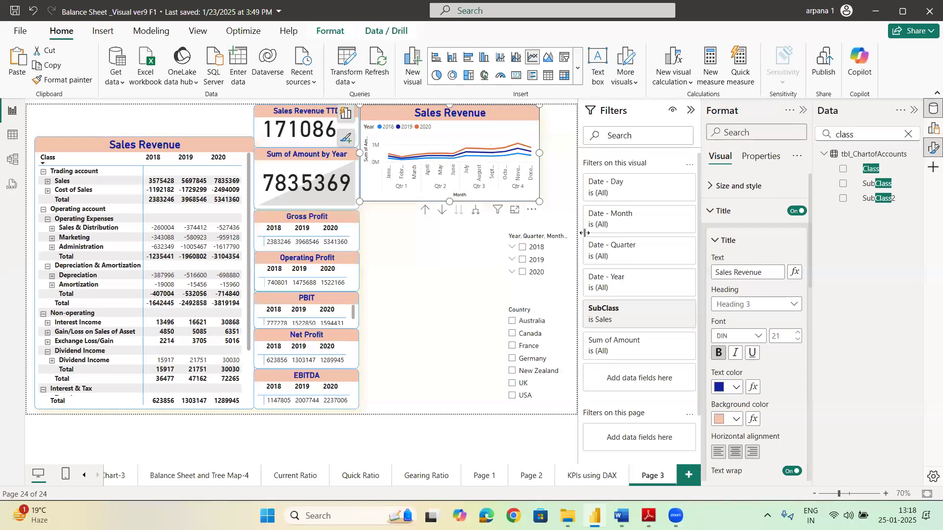
click(552, 236)
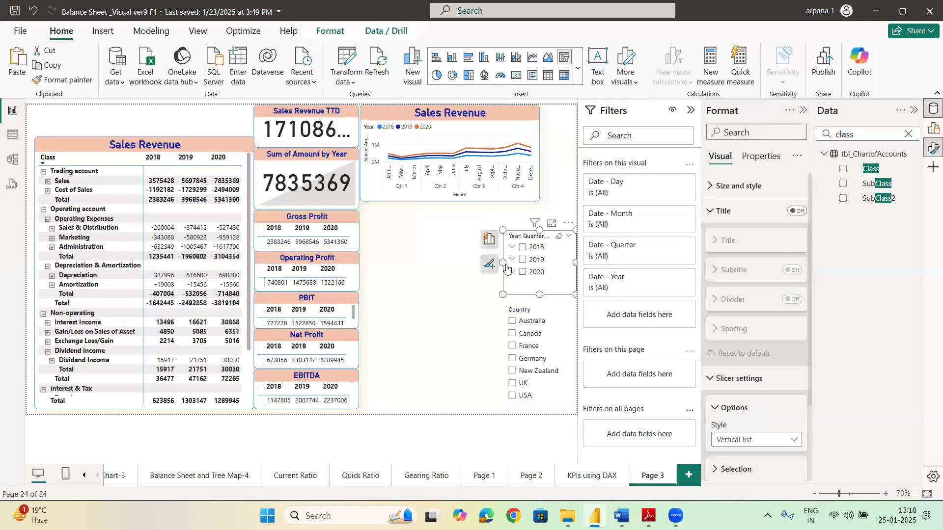
drag(503, 266, 513, 268)
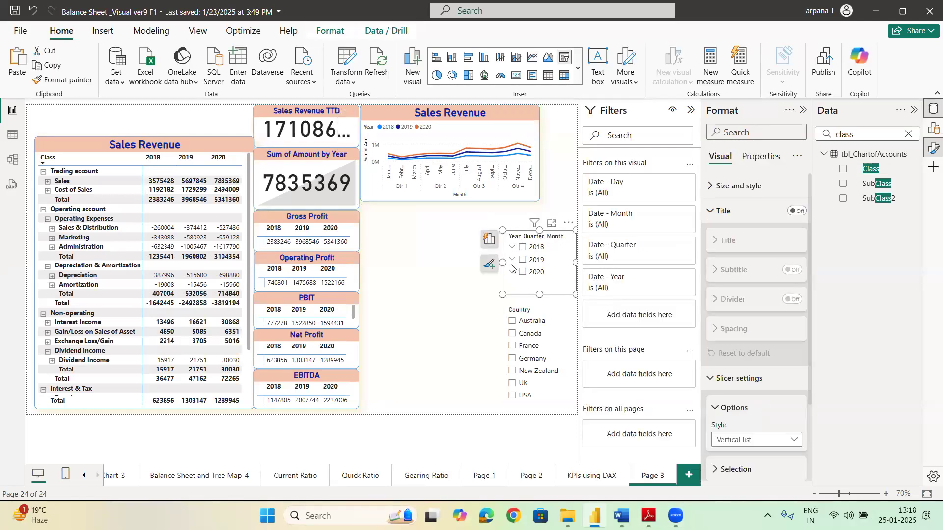
click(411, 252)
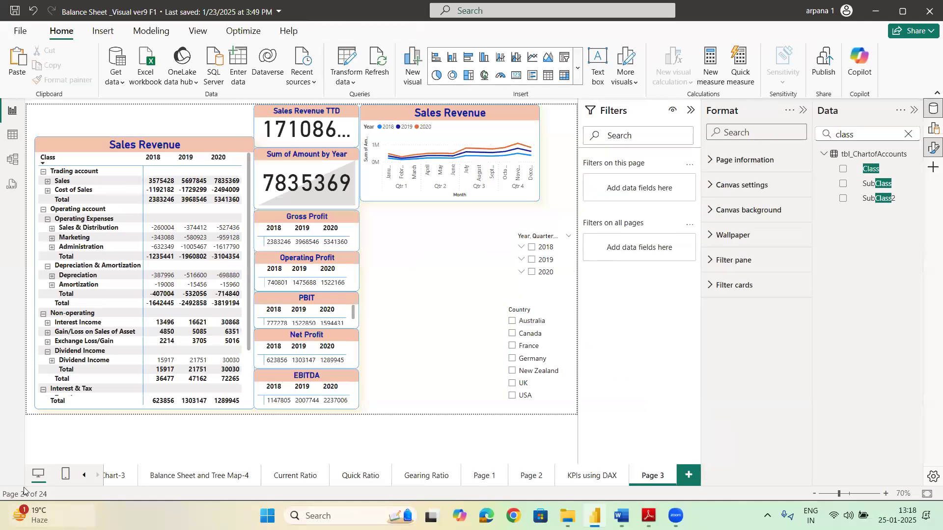
click(82, 479)
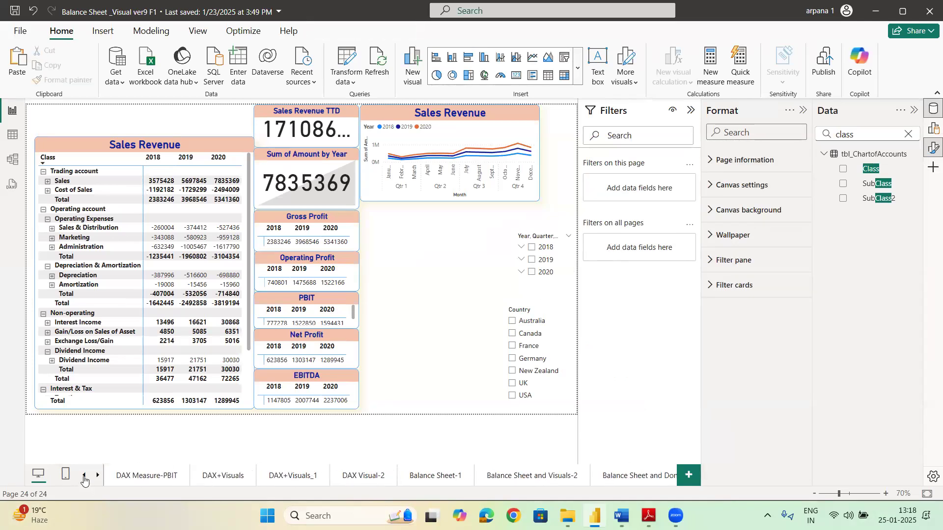
click(84, 479)
click(84, 479)
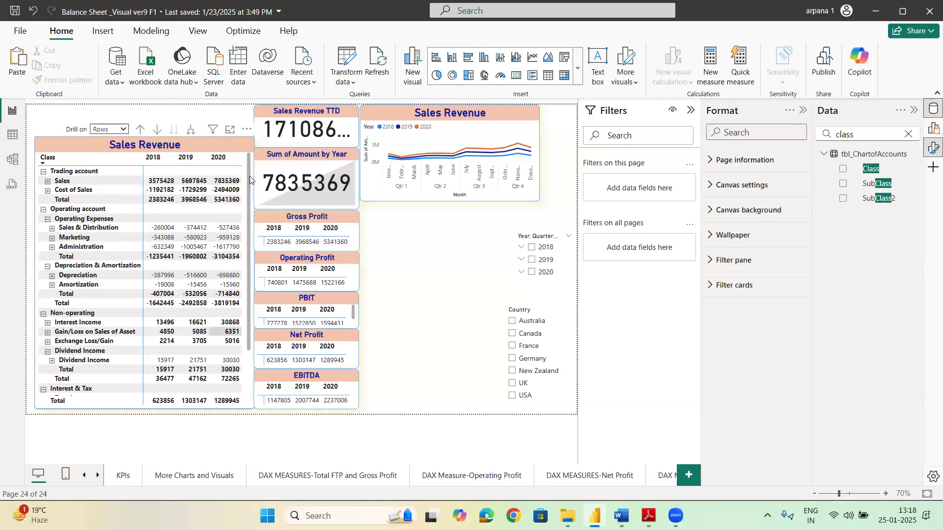
Step: Hide the filters and look up which visual type the Sum of Amount by Year visual uses among the available visuals
click(286, 157)
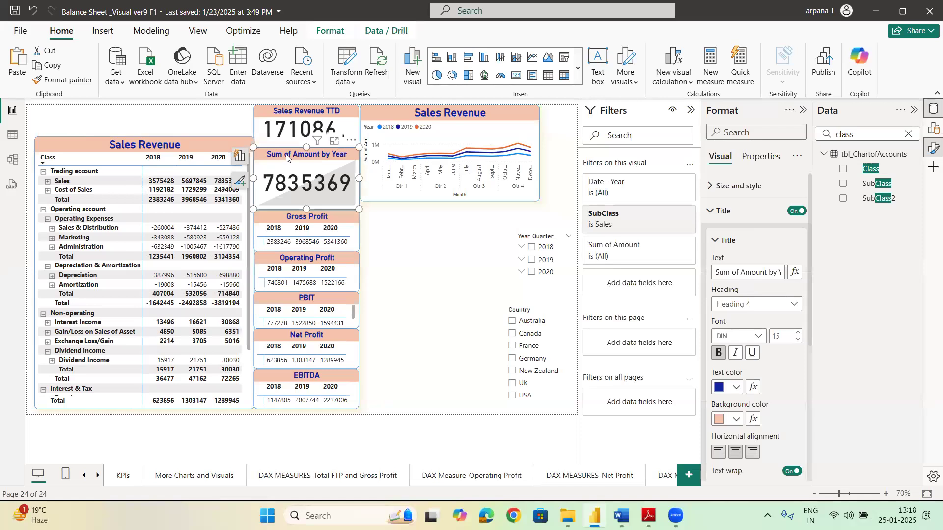
click(690, 111)
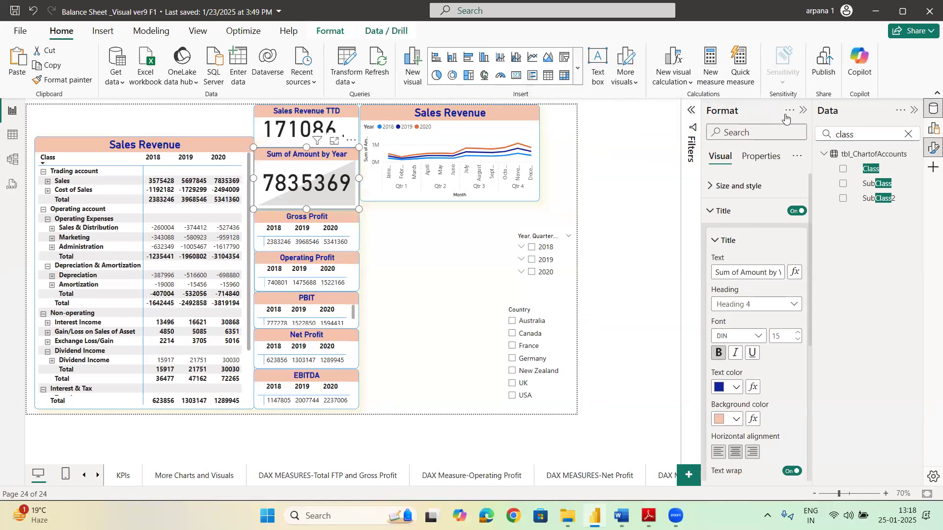
click(582, 75)
scroll(496, 336, down, 2)
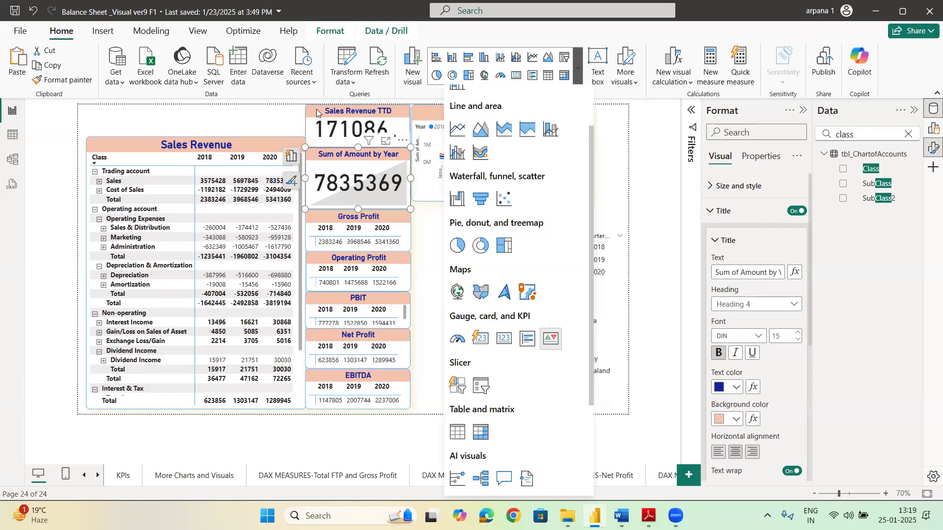
Step: Look up which visual type the Sales Revenue TTD card uses among the available visuals
click(315, 114)
click(324, 123)
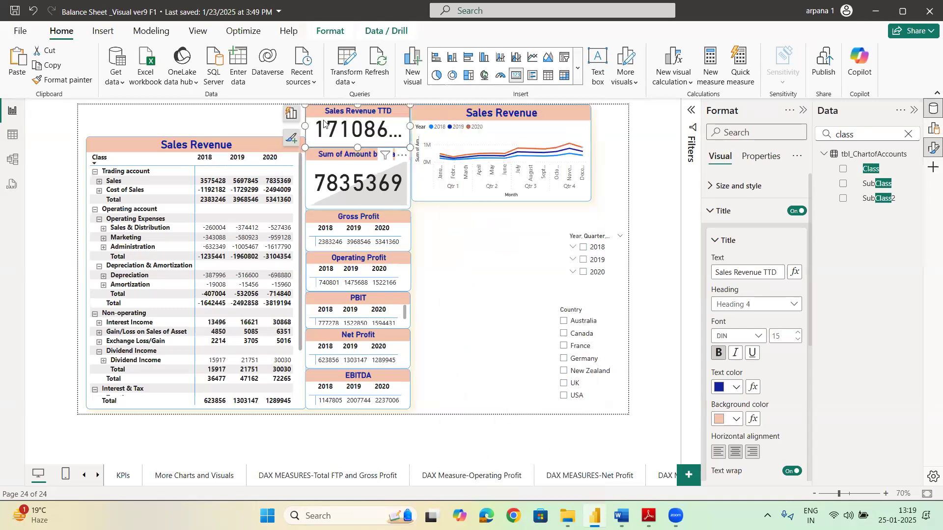
click(578, 72)
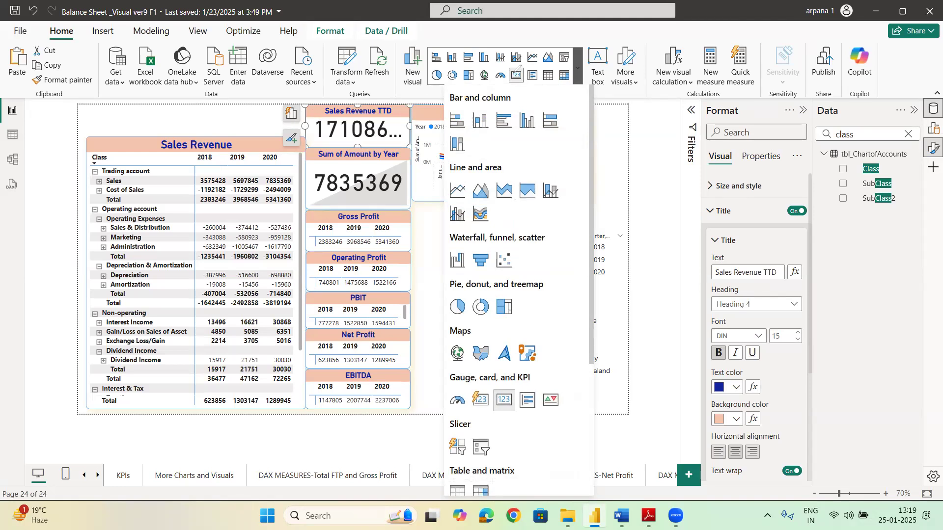
mouse_move(402, 120)
mouse_down()
mouse_move(516, 434)
mouse_move(514, 417)
mouse_move(522, 418)
mouse_up()
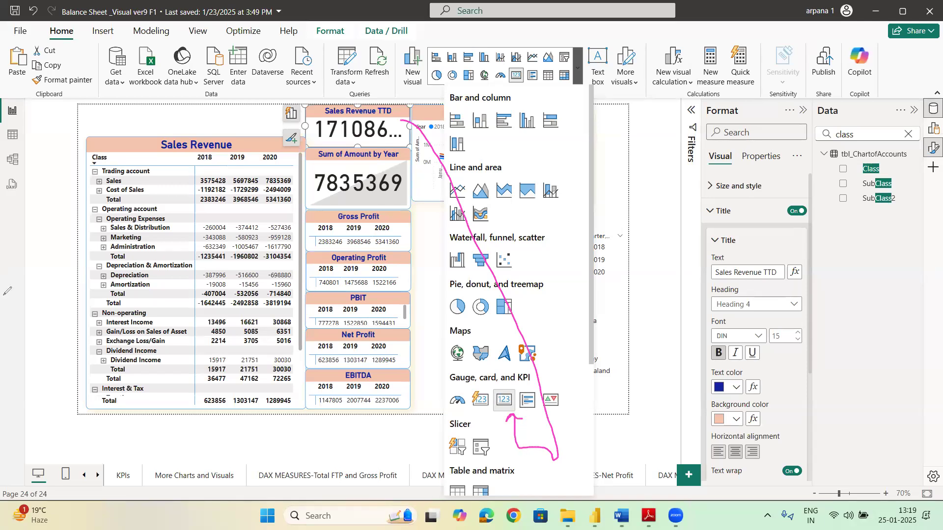
Step: Review the Sum of Amount by Year visual's type again and examine its value, trend axis and target fields
click(329, 155)
click(578, 70)
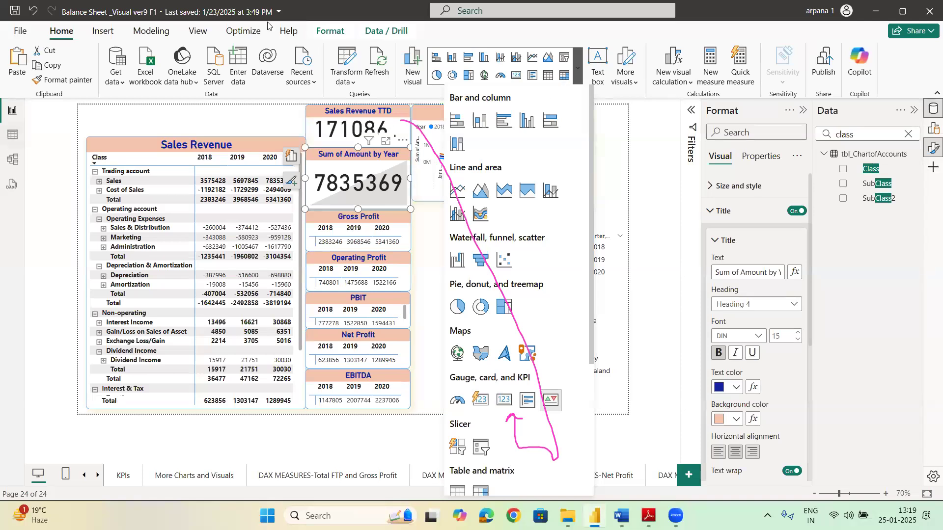
click(591, 18)
click(147, 338)
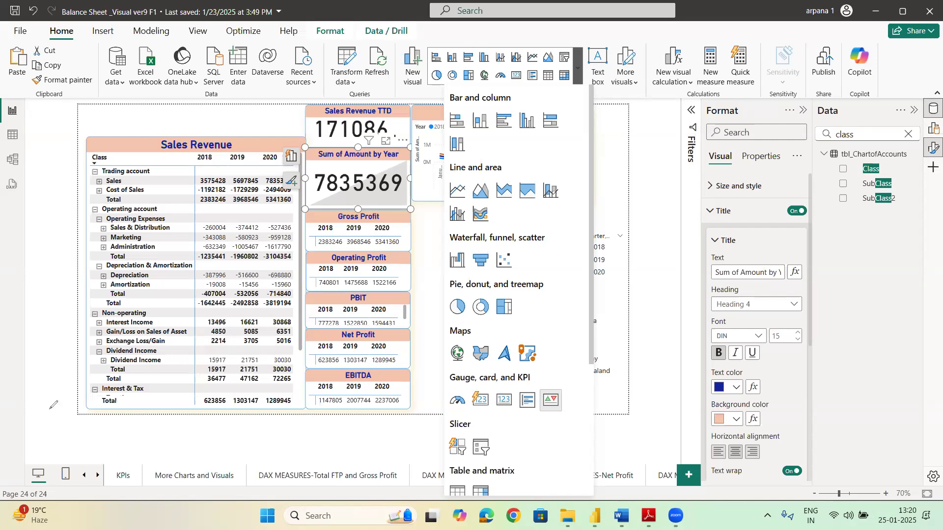
click(291, 158)
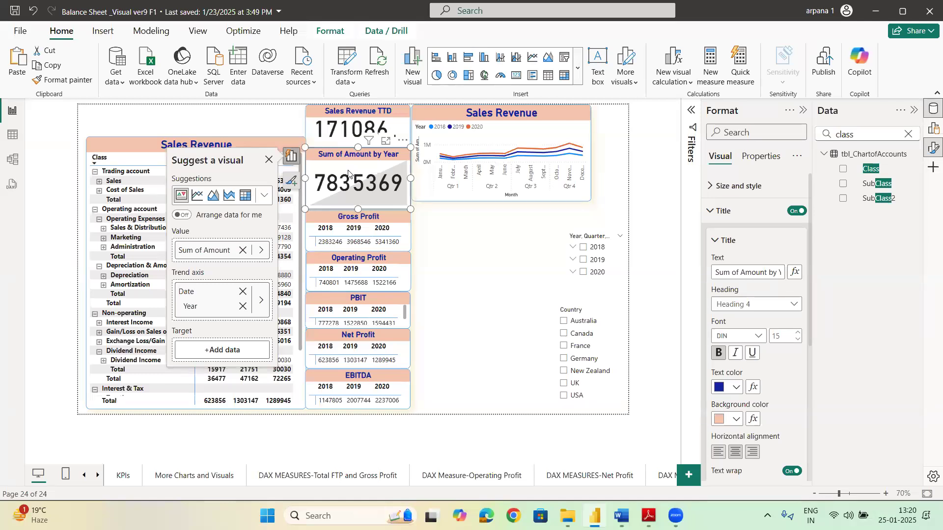
Step: Add a line chart below the Sales Revenue line chart with the Date hierarchy on the X-axis and Amount on the Y-axis
click(491, 212)
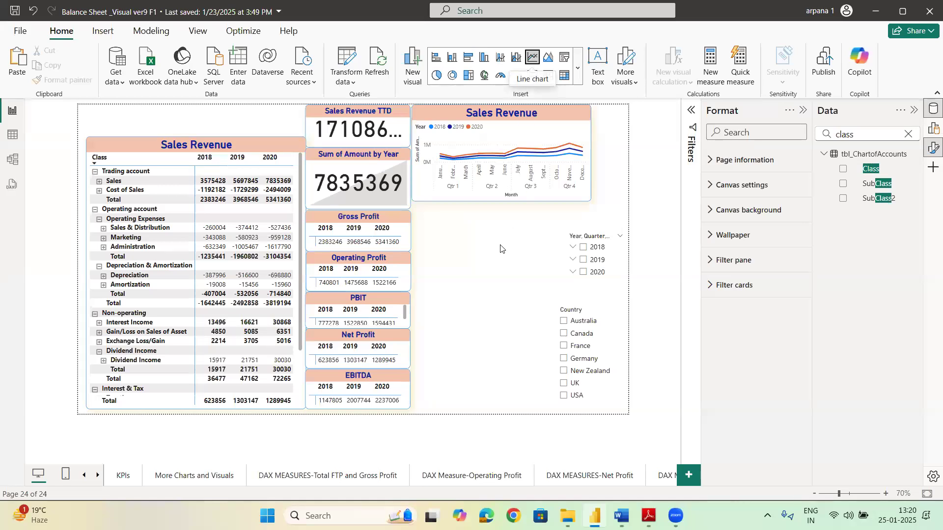
drag(485, 340, 485, 294)
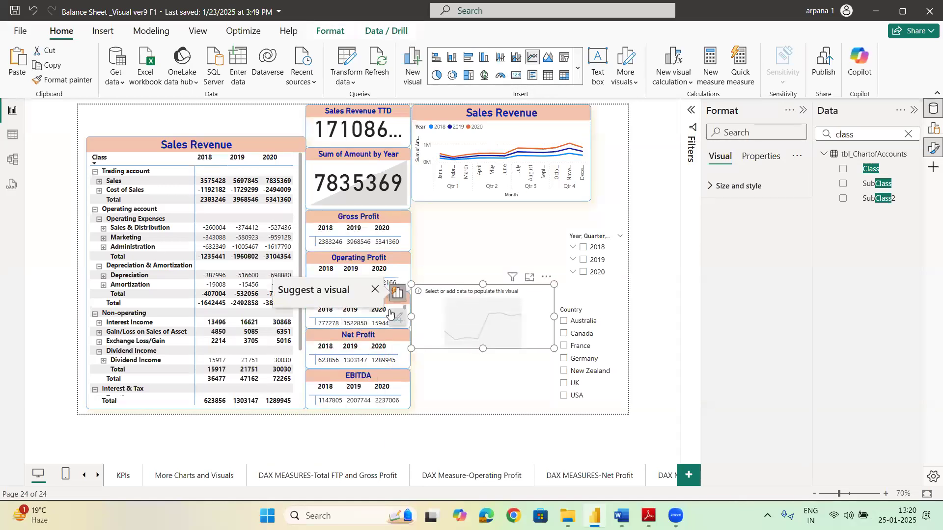
click(329, 235)
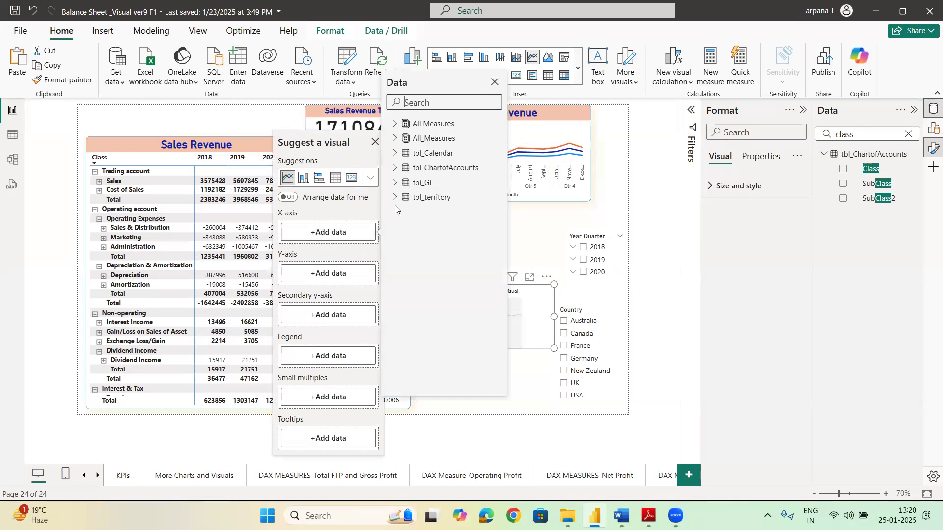
text(date)
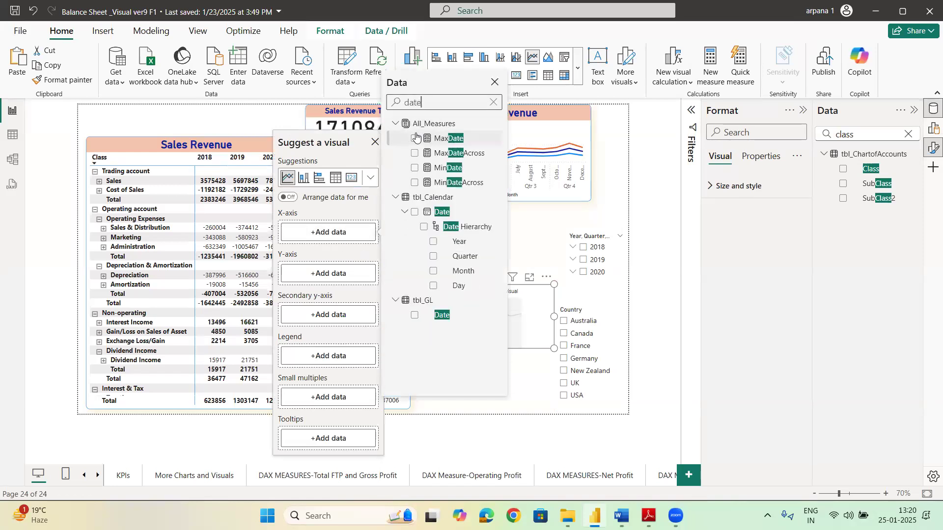
click(333, 354)
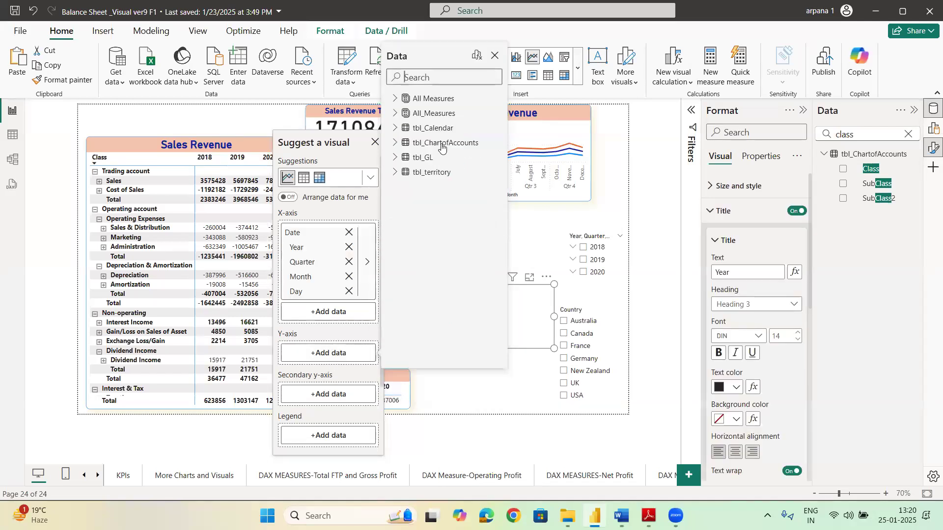
text(amou)
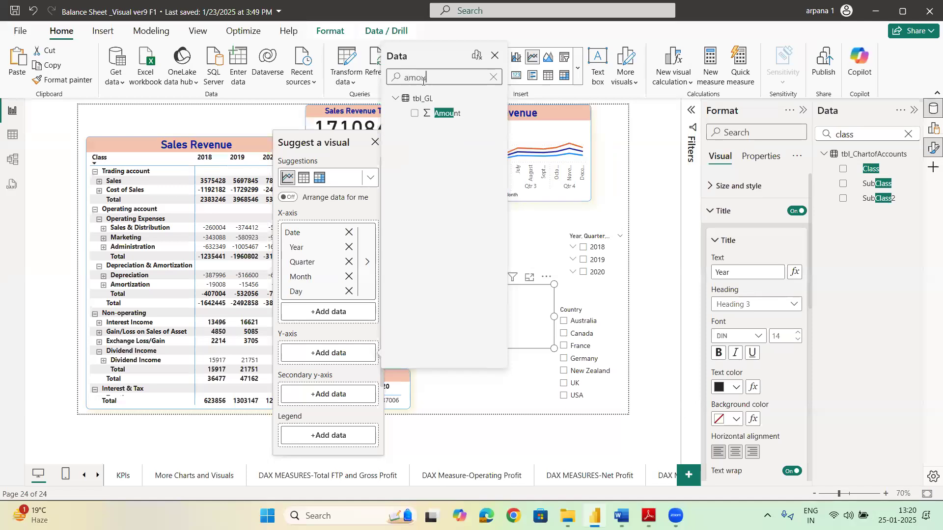
click(414, 114)
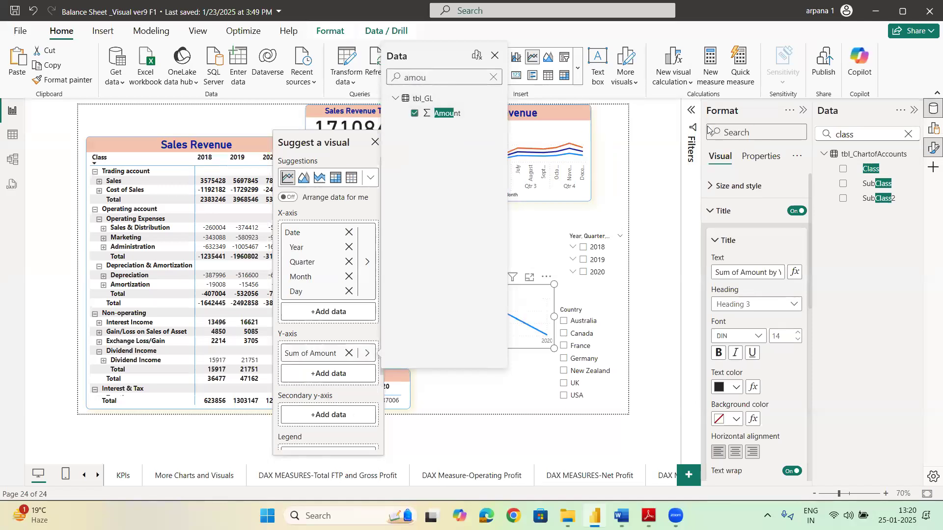
Step: Filter the new line chart to the Sales SubClass
click(693, 116)
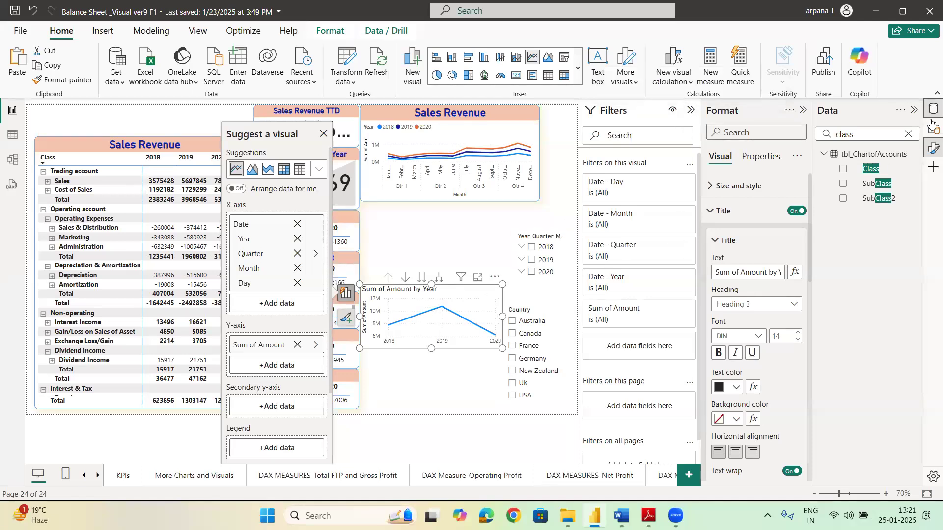
drag(881, 183, 662, 339)
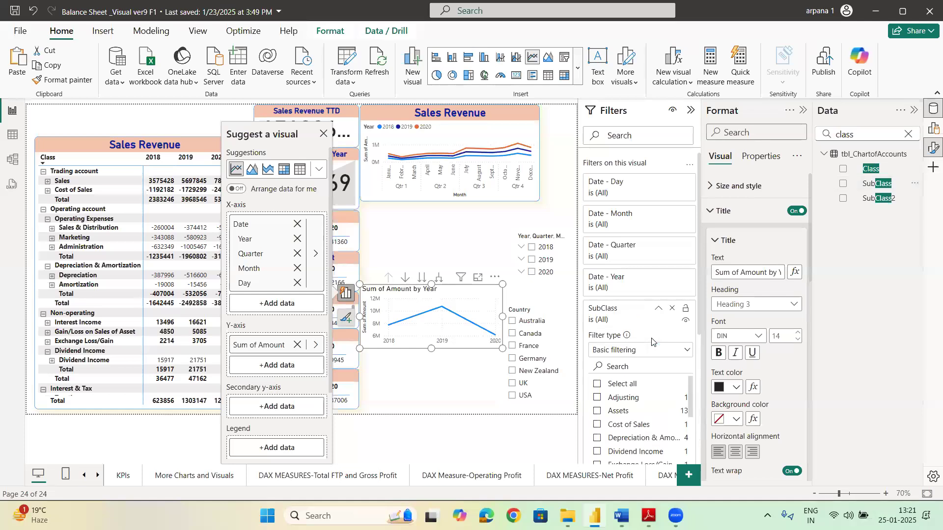
scroll(595, 432, down, 3)
click(597, 449)
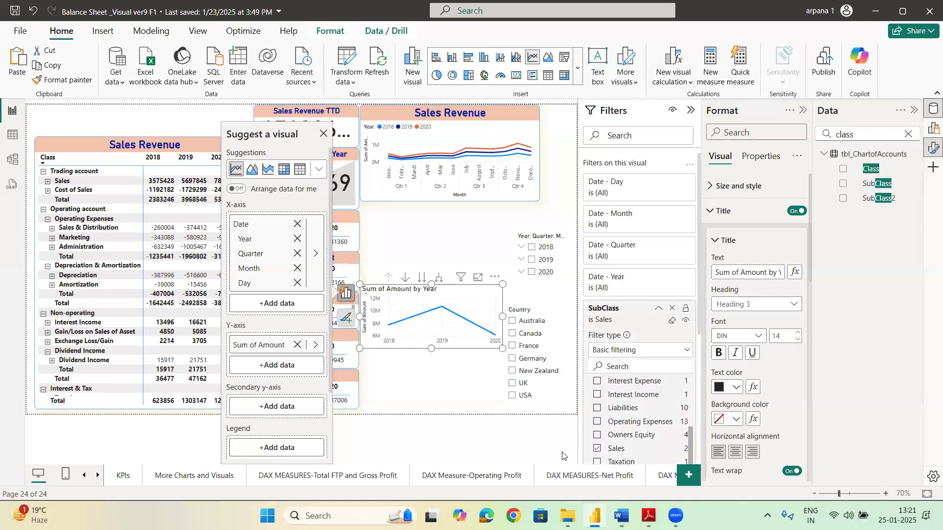
click(525, 446)
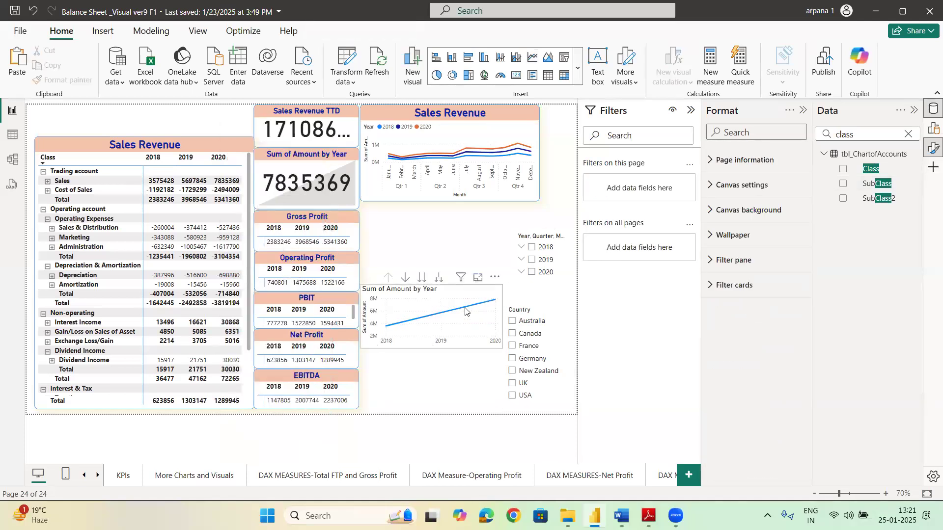
Step: View the new line chart enlarged, return to the report and examine the SubClass filter on the Sum of Amount by Year visual
click(478, 279)
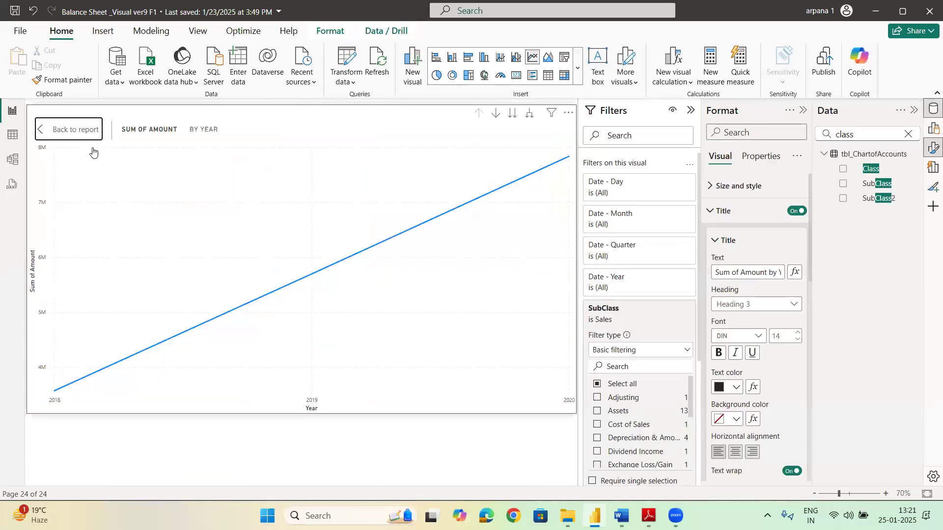
click(82, 137)
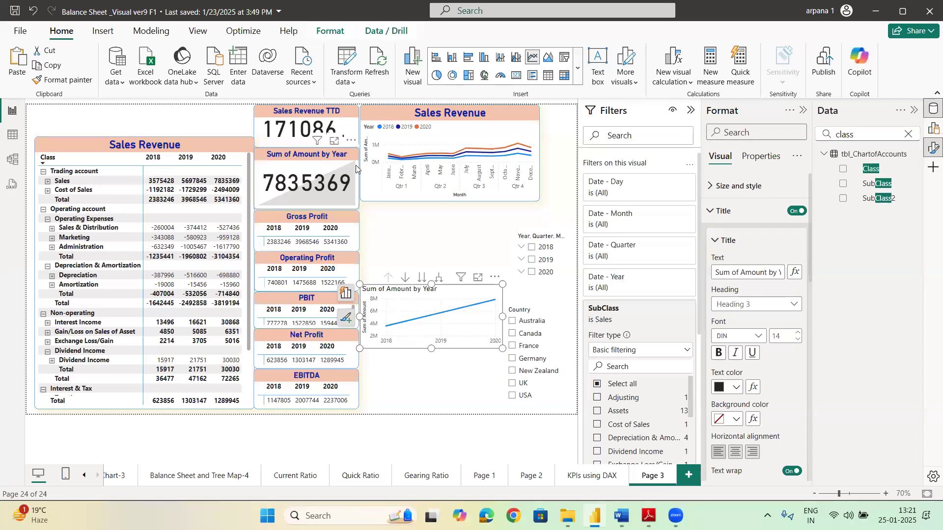
click(318, 157)
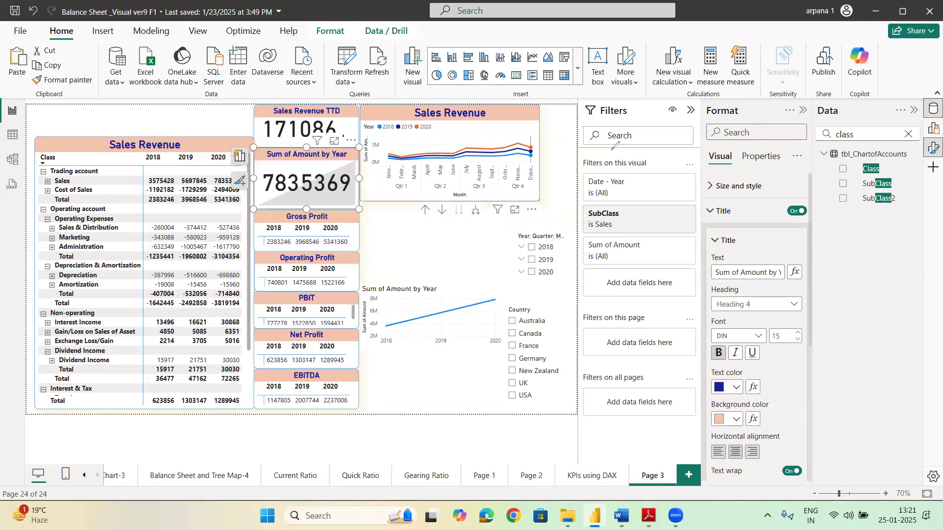
drag(574, 202, 591, 196)
mouse_move(438, 284)
mouse_down()
mouse_move(493, 360)
mouse_move(442, 276)
mouse_up()
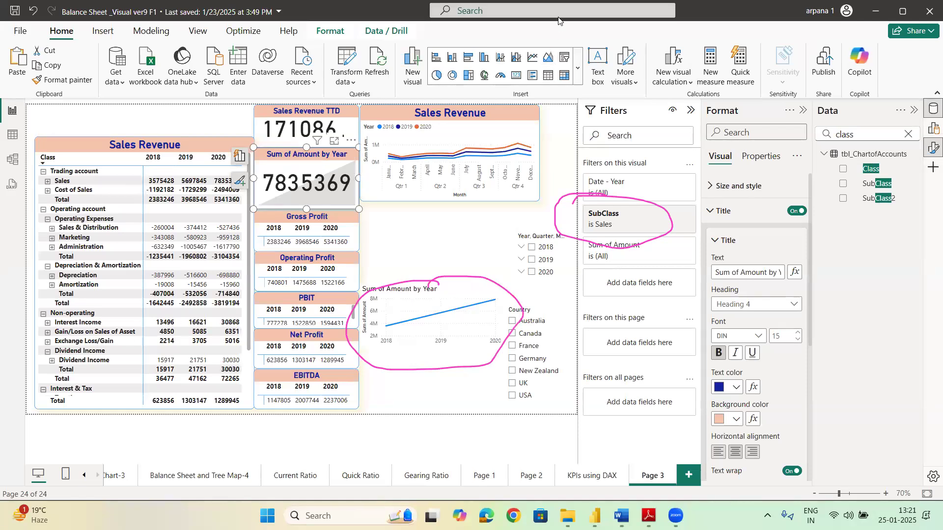
click(2, 325)
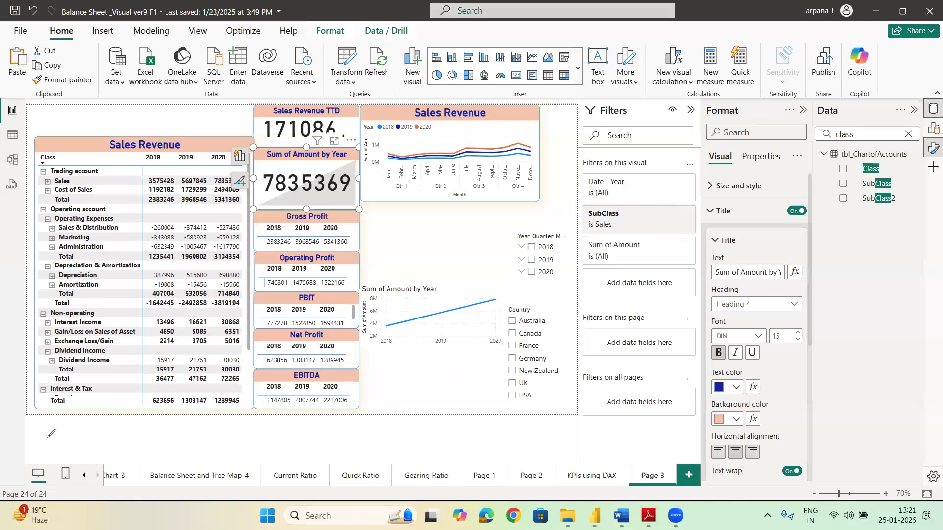
click(47, 449)
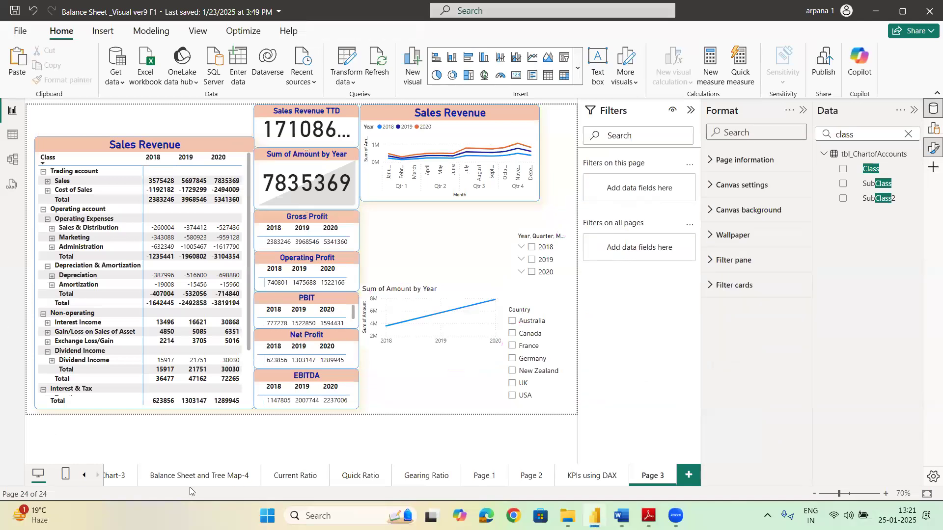
Step: Go to the More Charts and Visuals page and examine which filters the Gross Profit and Net Profit line charts use
click(84, 475)
click(84, 475)
click(84, 476)
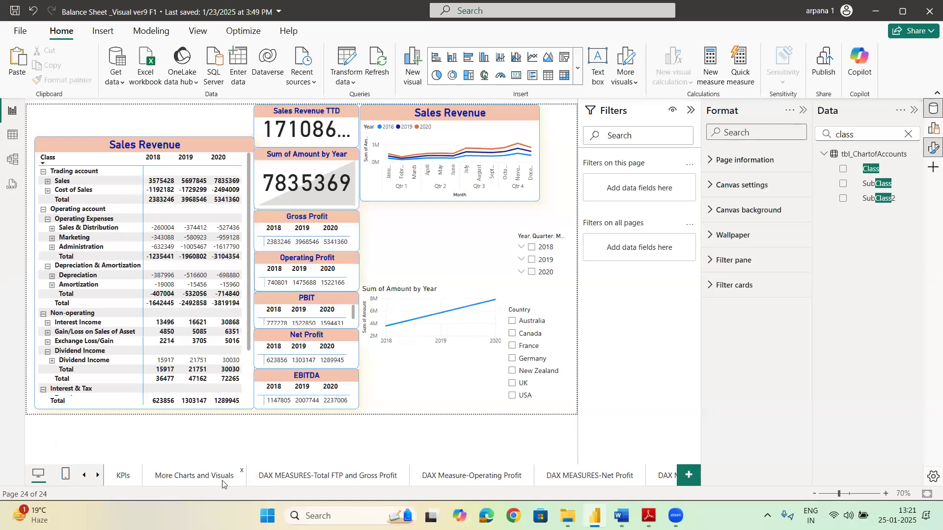
click(202, 479)
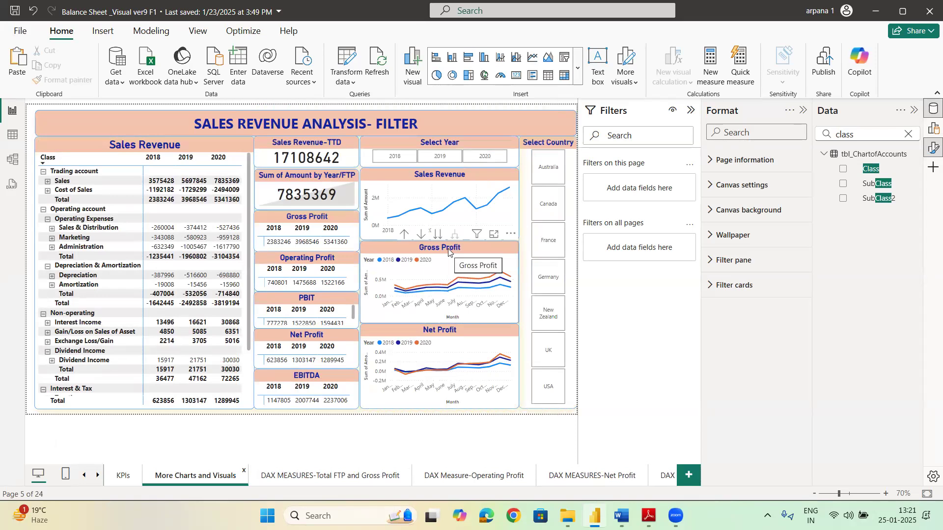
click(448, 248)
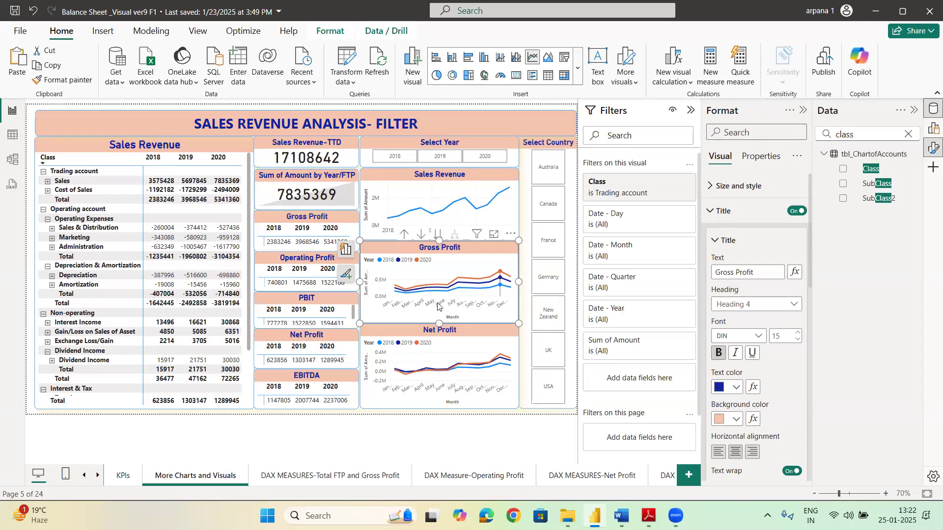
click(390, 334)
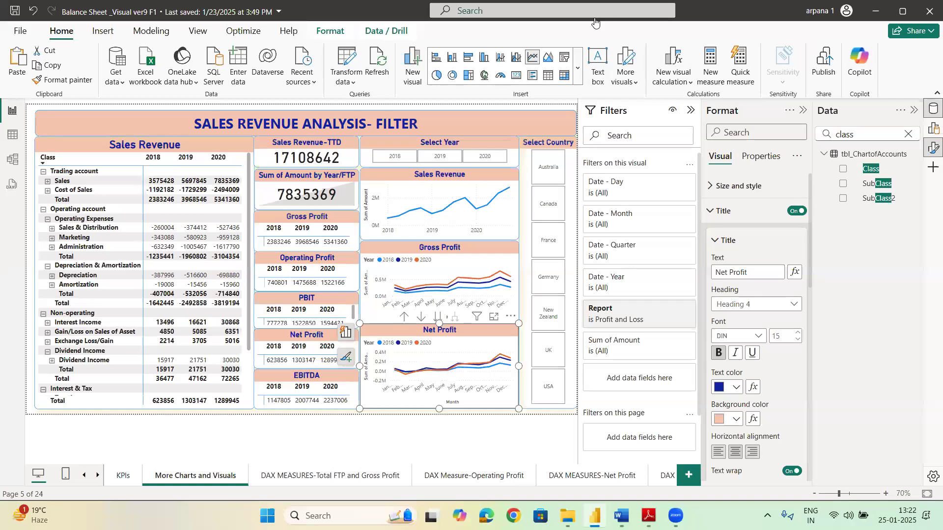
drag(539, 295, 632, 309)
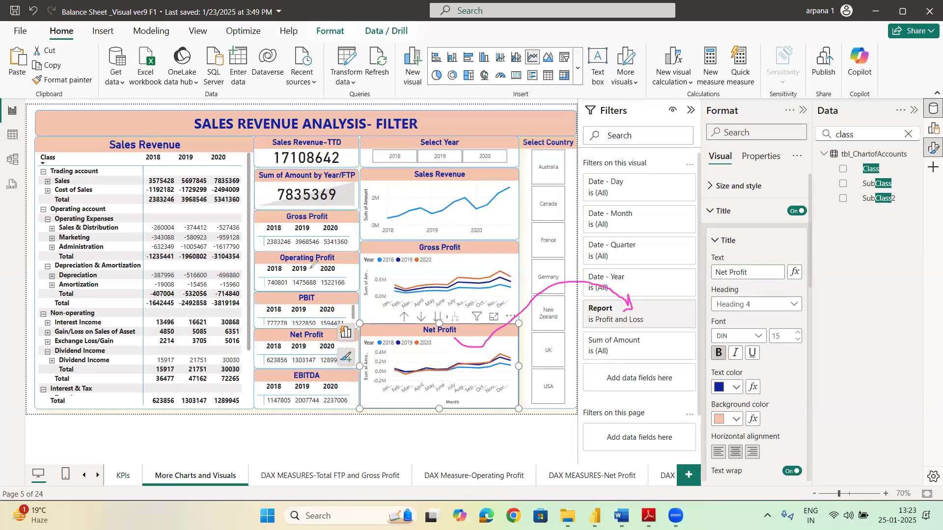
mouse_move(373, 116)
mouse_down()
mouse_move(437, 151)
mouse_move(397, 98)
mouse_up()
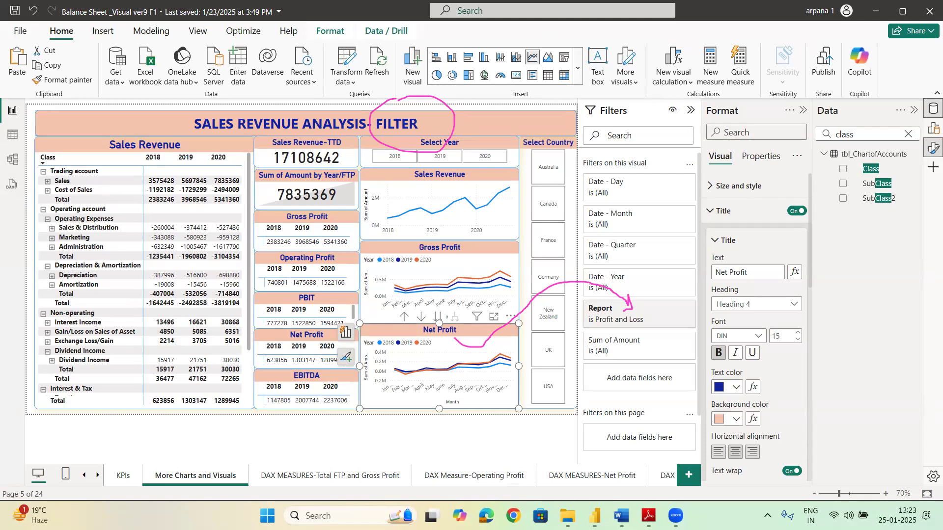
Step: Switch to the Financial Statement Analysis- Part 3 document in Word to check the assignment's DAX topic, and return to the Power BI report
mouse_move(622, 516)
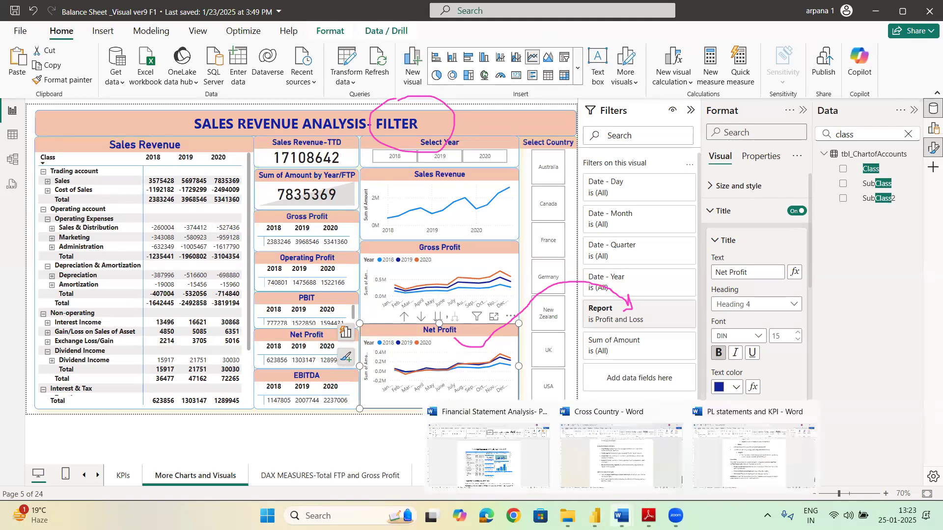
click(492, 419)
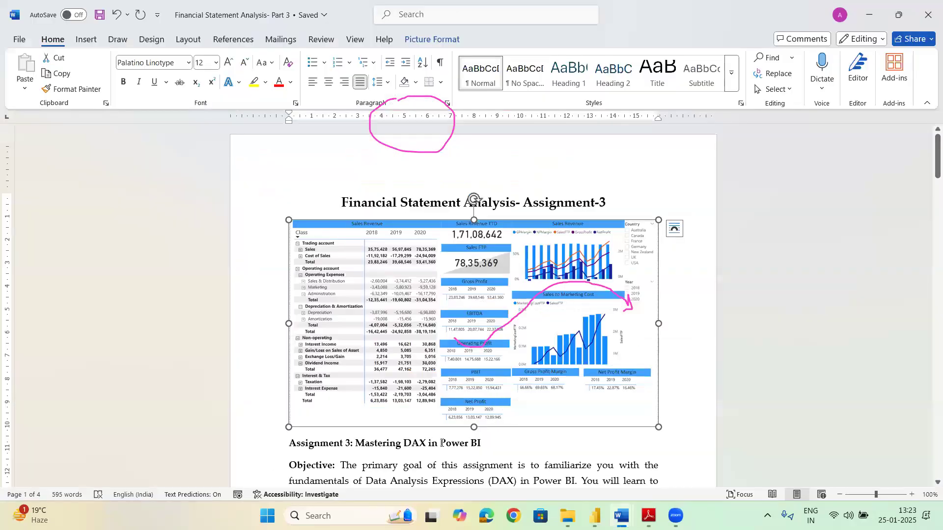
click(441, 443)
double_click(416, 443)
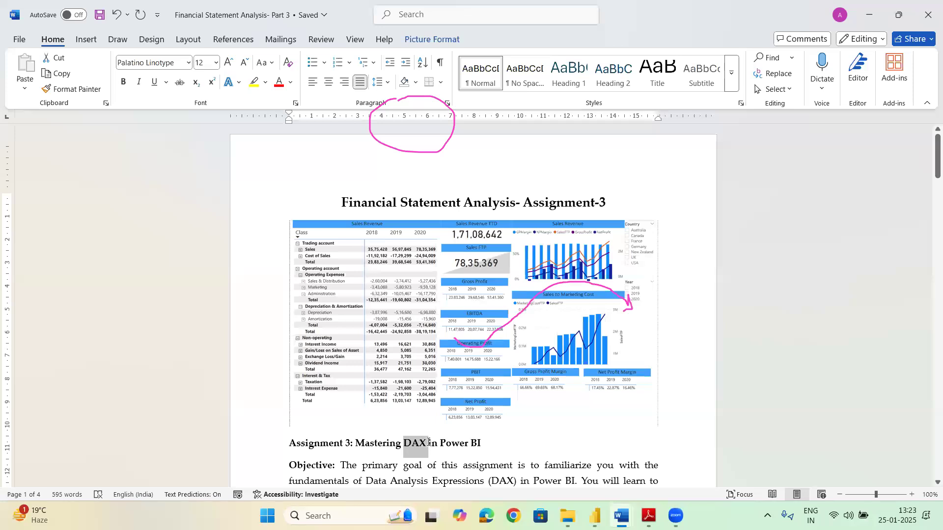
click(662, 425)
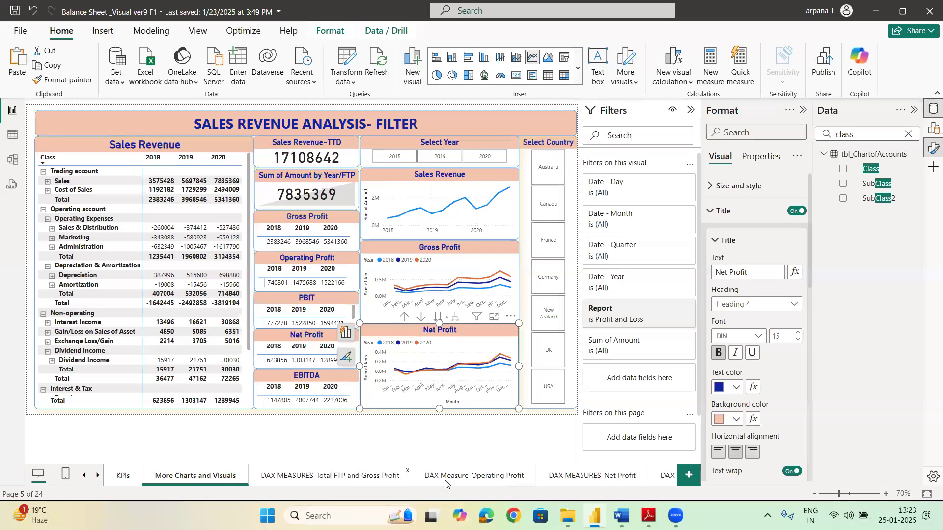
Step: Browse the DAX measure pages and examine the margin and profit combo chart on the DAX Visual-2 page
click(446, 483)
click(647, 480)
click(97, 476)
click(97, 476)
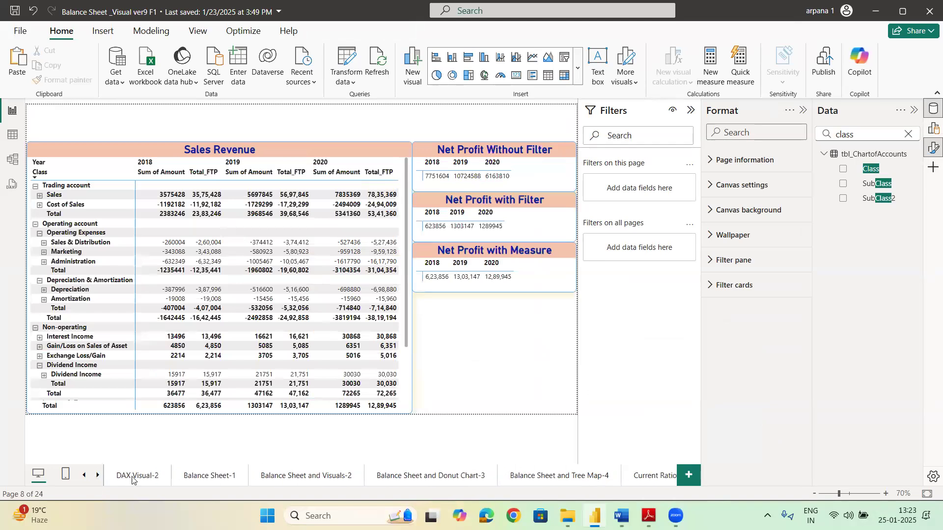
click(142, 477)
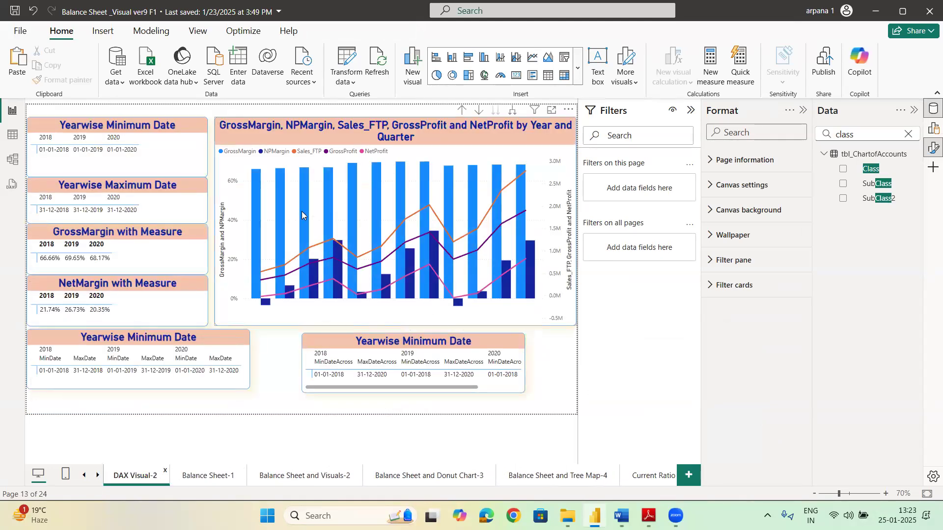
Step: Review the charts on the DAX+Visuals_1 and DAX+Visuals pages and the tables on the DAX Measure-PBIT page
click(85, 475)
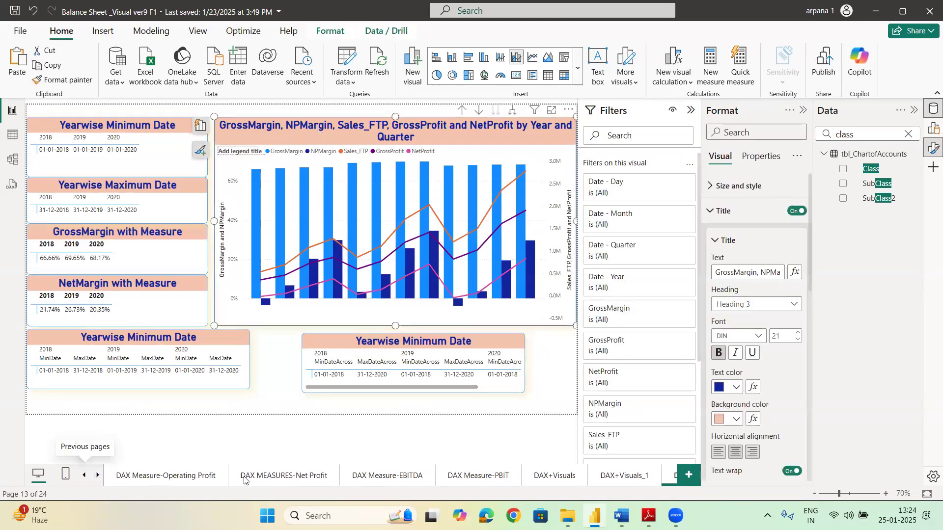
click(615, 480)
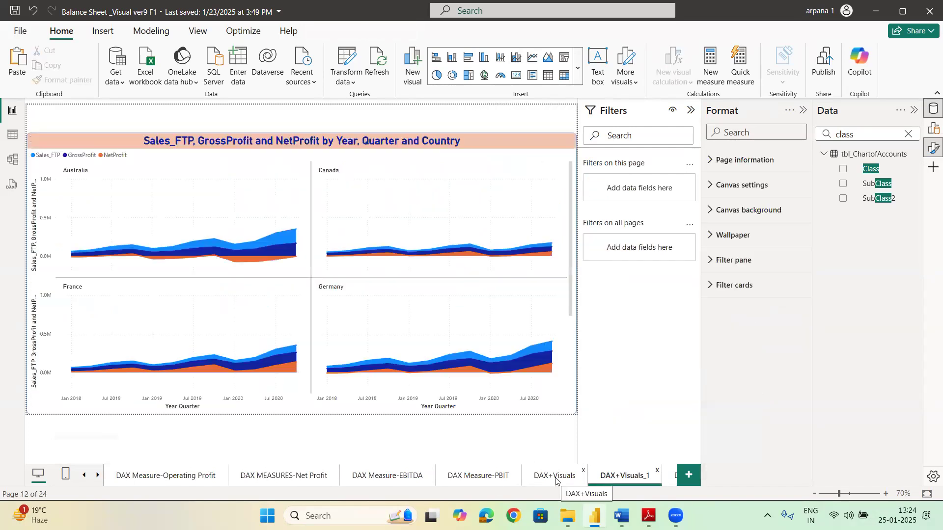
click(555, 478)
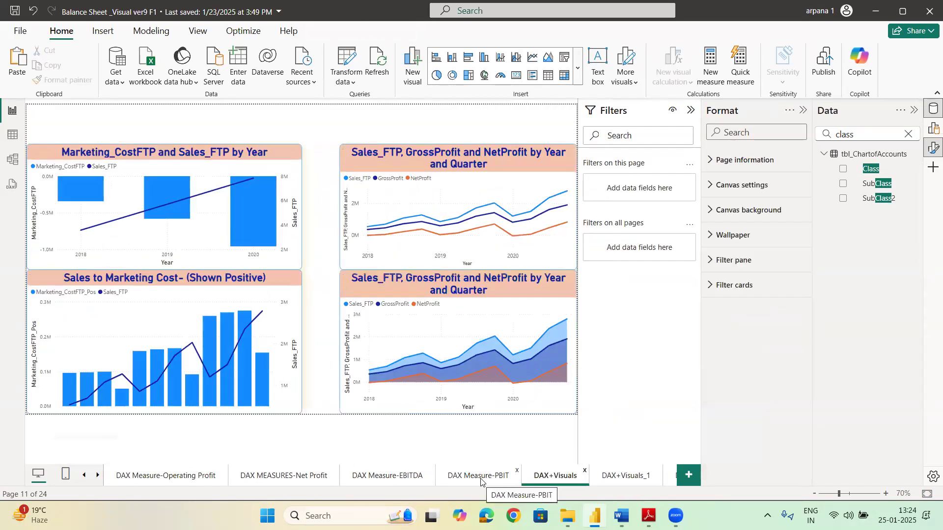
click(479, 479)
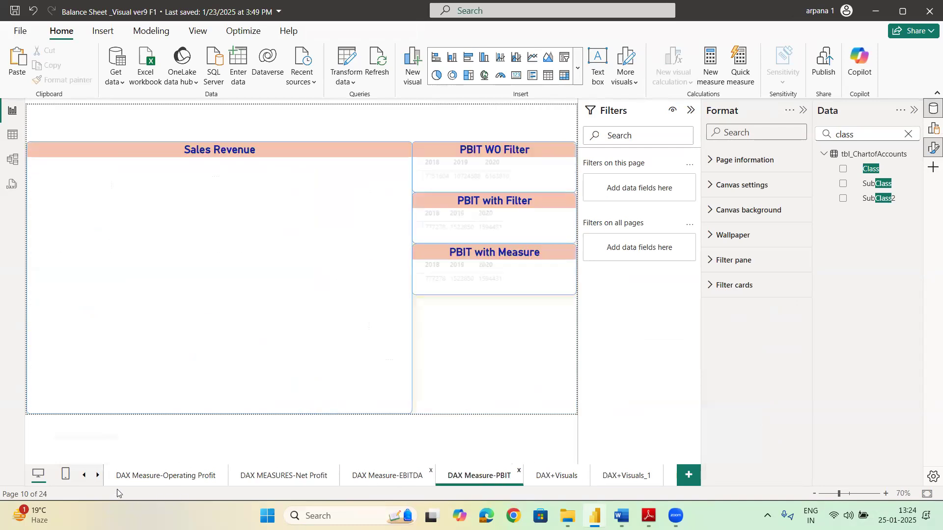
Step: Go back to the report's first pages and review the Sales Revenue Analysis, profit and loss statement and financial ratios pages
click(84, 477)
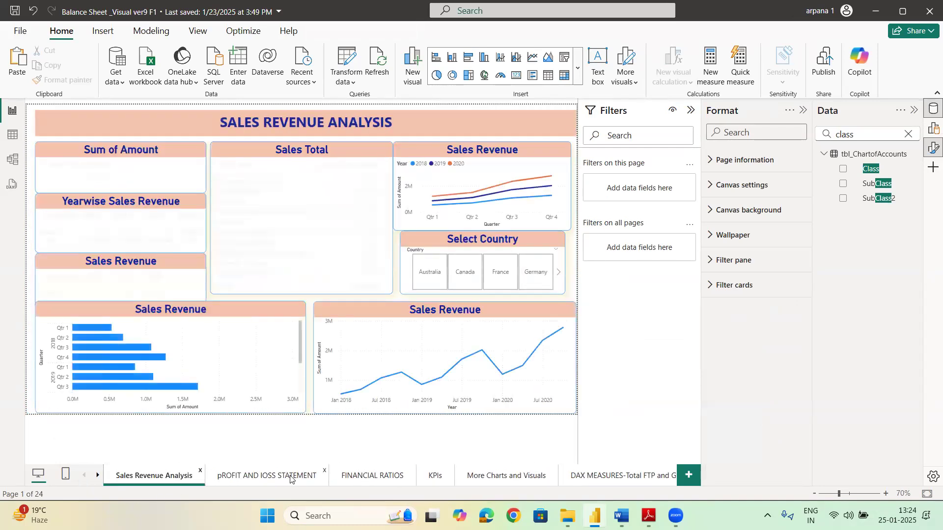
click(292, 479)
click(372, 476)
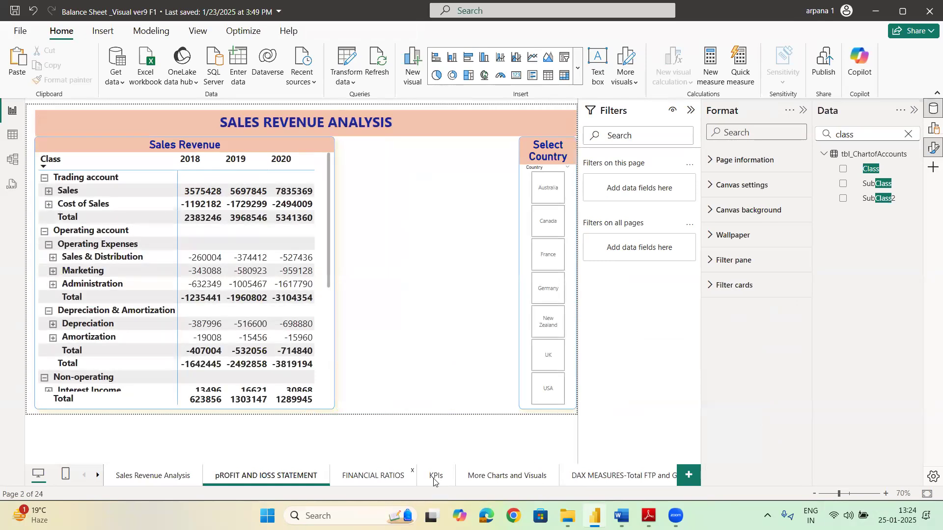
Step: Review the KPIs, More Charts and Visuals, and DAX MEASURES-Total FTP and Gross Profit pages
click(436, 476)
click(505, 476)
click(597, 479)
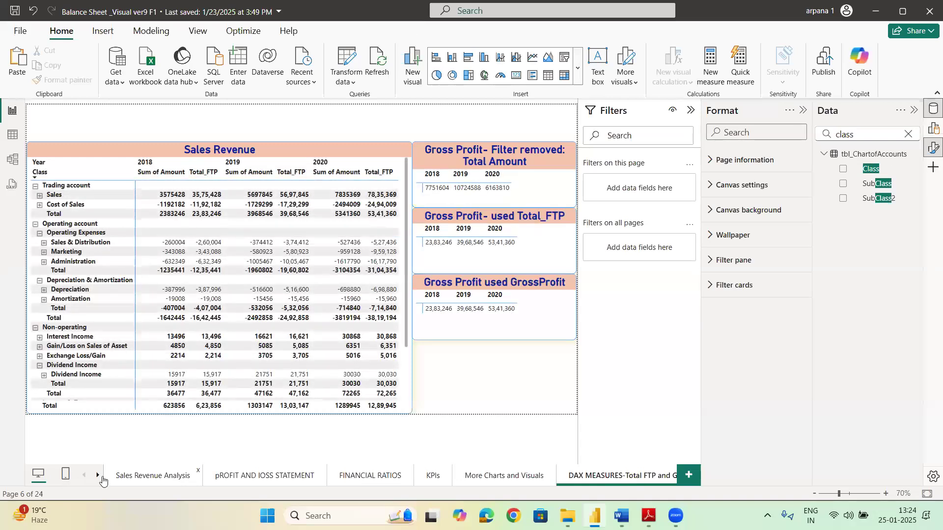
click(98, 476)
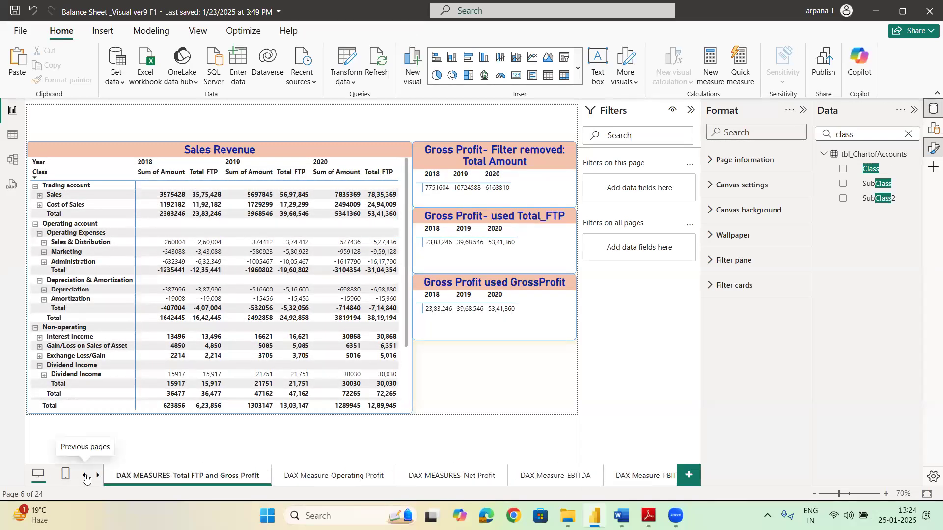
Step: Return to the Sales Revenue Analysis page and review the report pages again up to the DAX measure pages
click(85, 477)
click(143, 477)
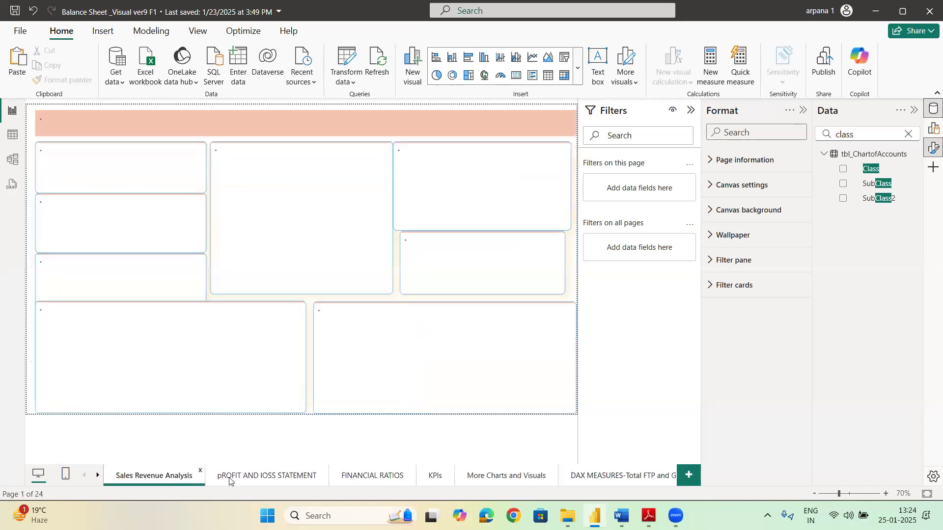
click(324, 484)
click(364, 484)
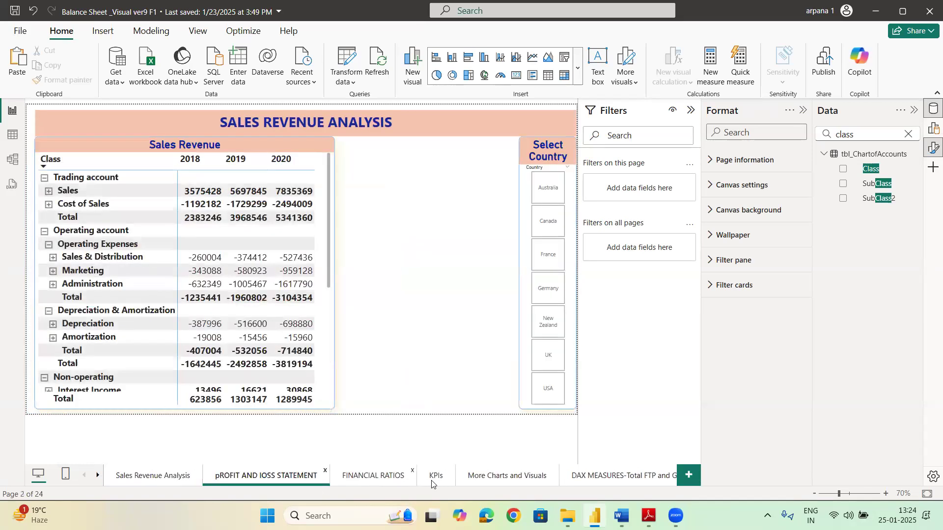
click(441, 479)
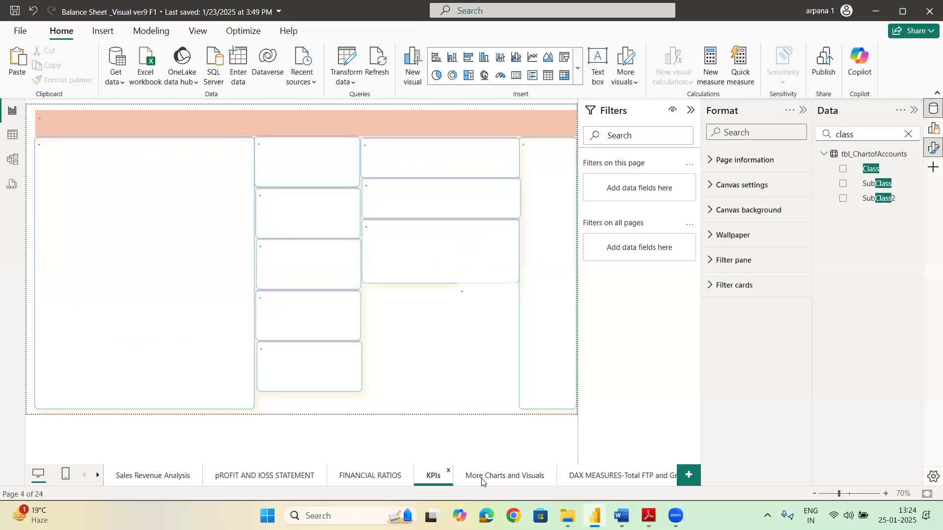
click(479, 478)
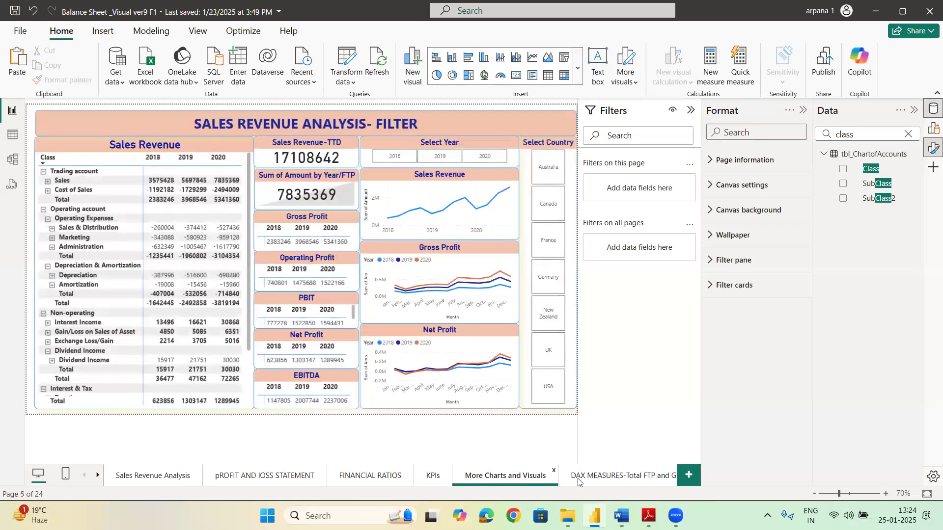
click(599, 484)
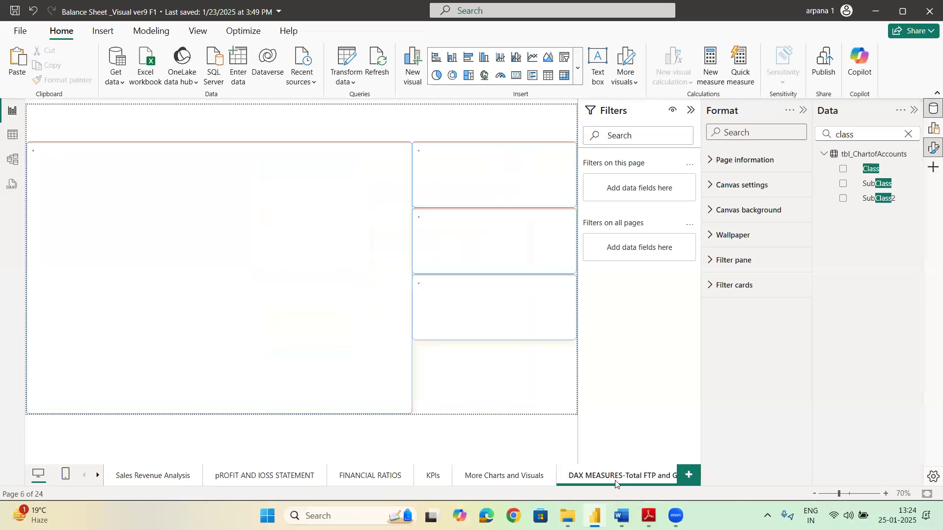
click(97, 476)
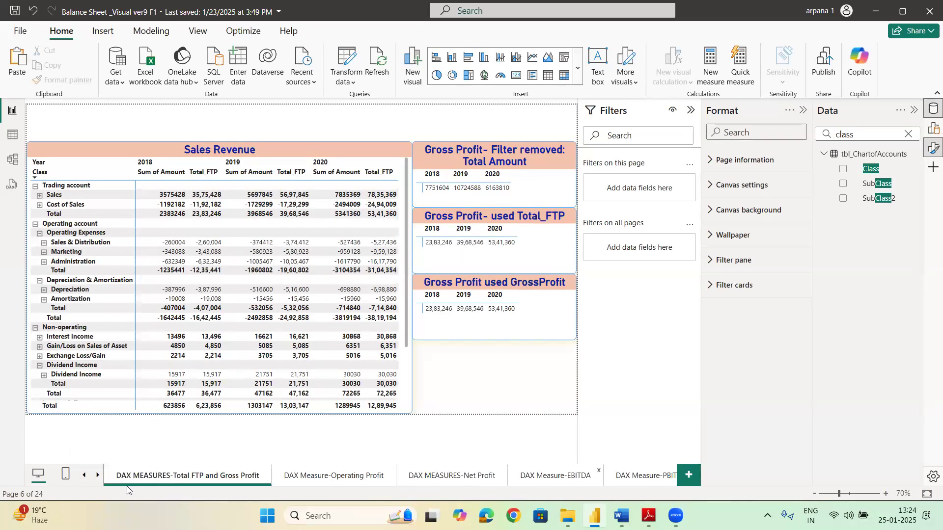
click(97, 476)
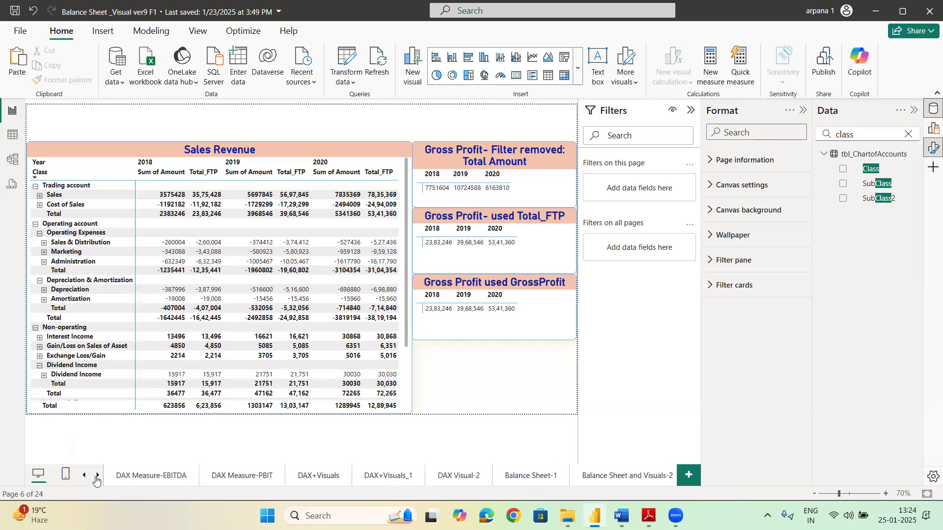
click(85, 477)
click(85, 477)
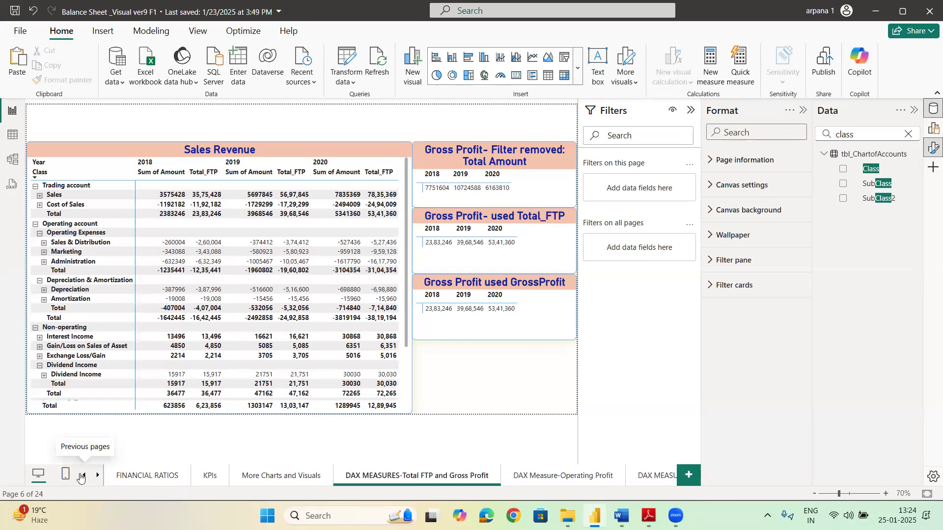
Step: Add a new report page, insert a line chart and put the tbl_Calendar Date hierarchy on its X-axis
click(695, 475)
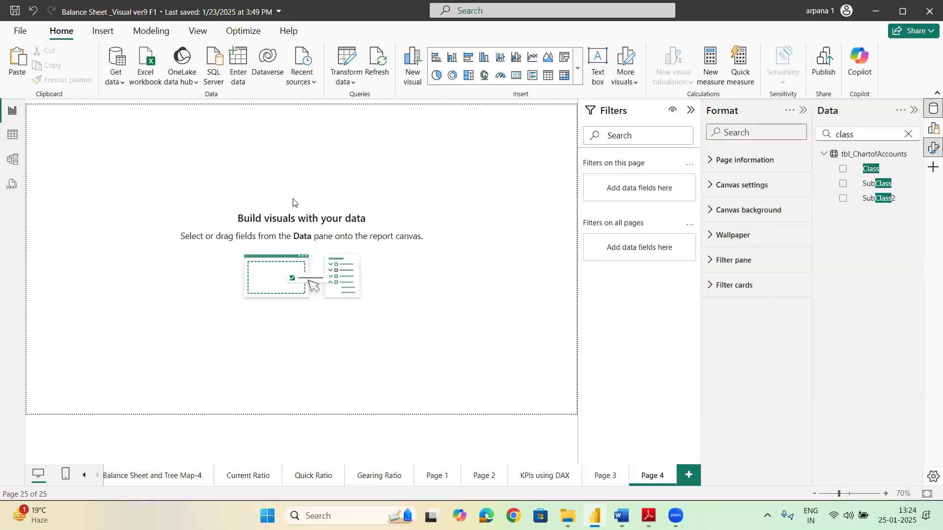
drag(151, 225, 307, 279)
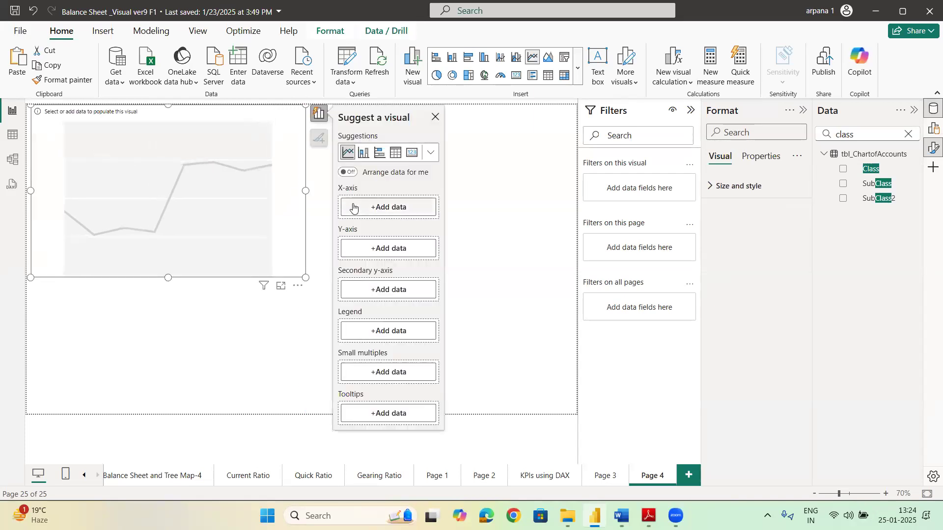
click(354, 208)
click(481, 78)
text(date)
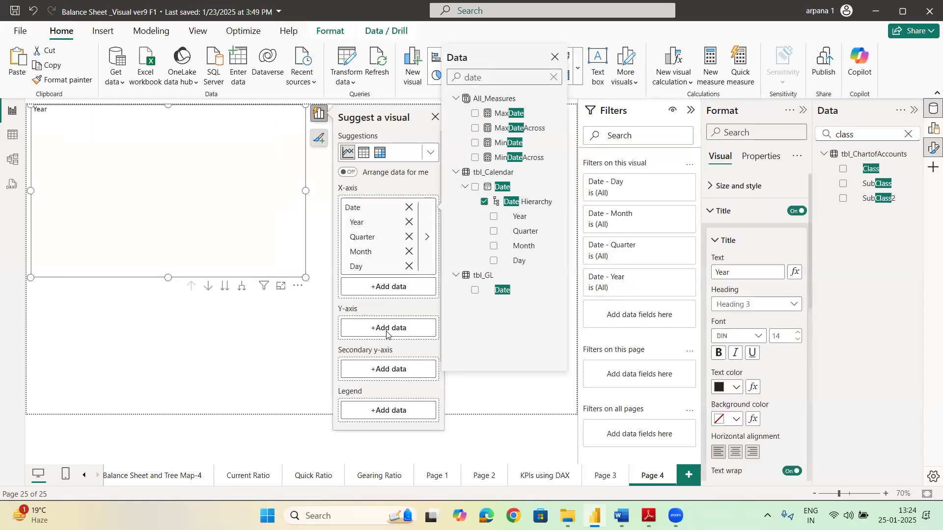
Step: Put Amount from tbl_GL on the line chart's Y-axis
click(388, 328)
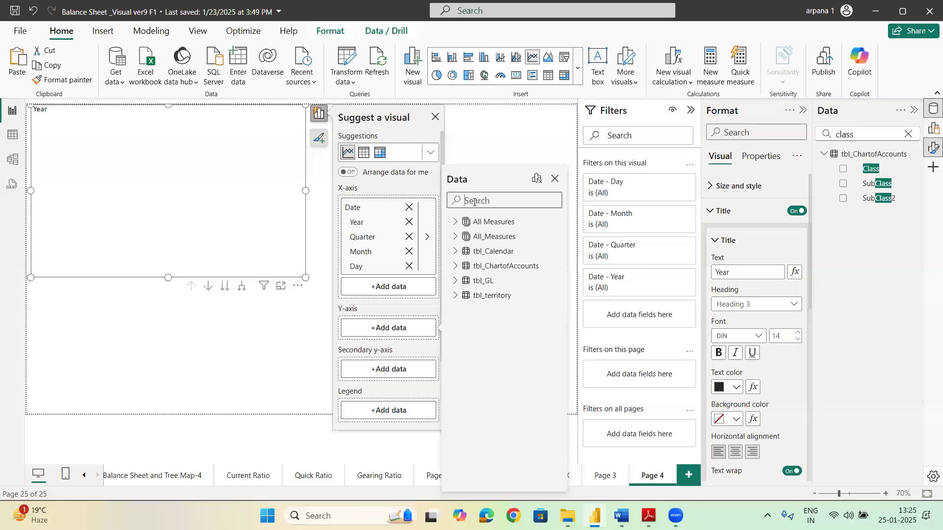
text(amount)
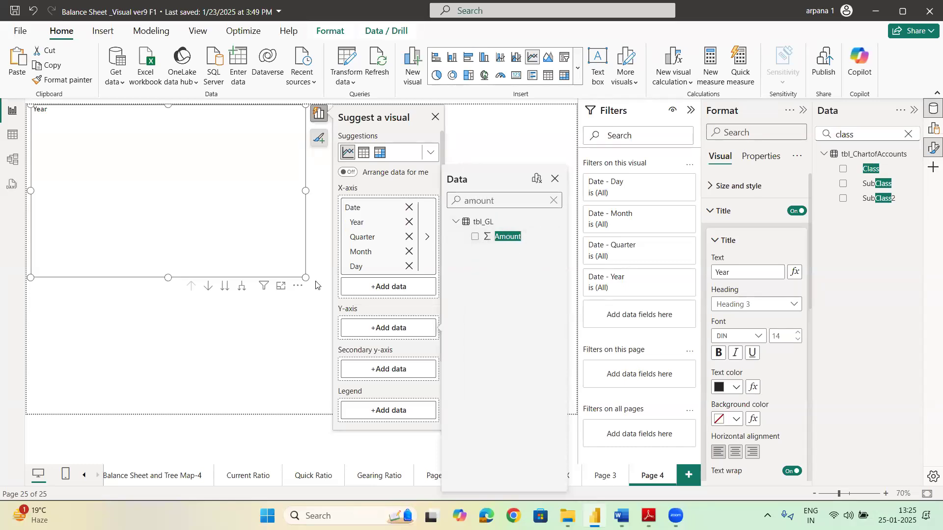
click(474, 236)
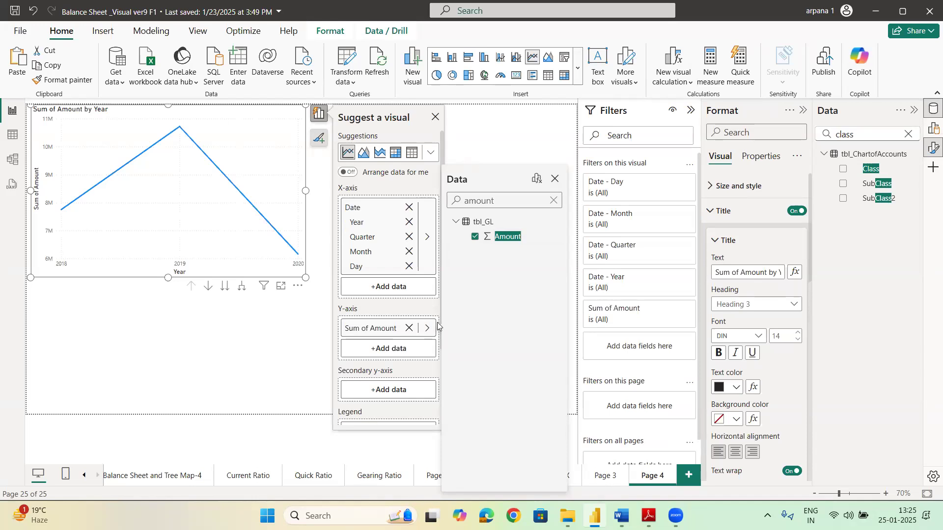
click(261, 140)
Step: Add Country from tbl_territory as the line chart's legend
scroll(382, 401, down, 3)
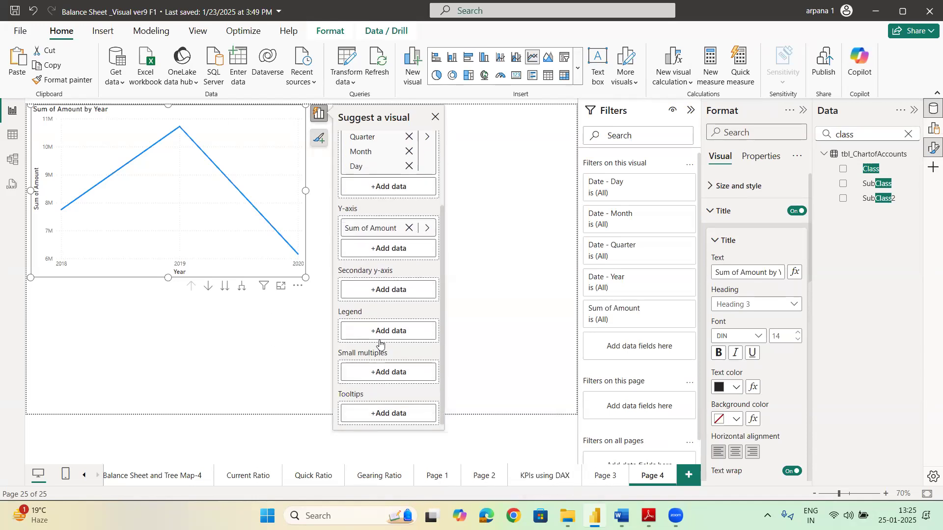
click(382, 331)
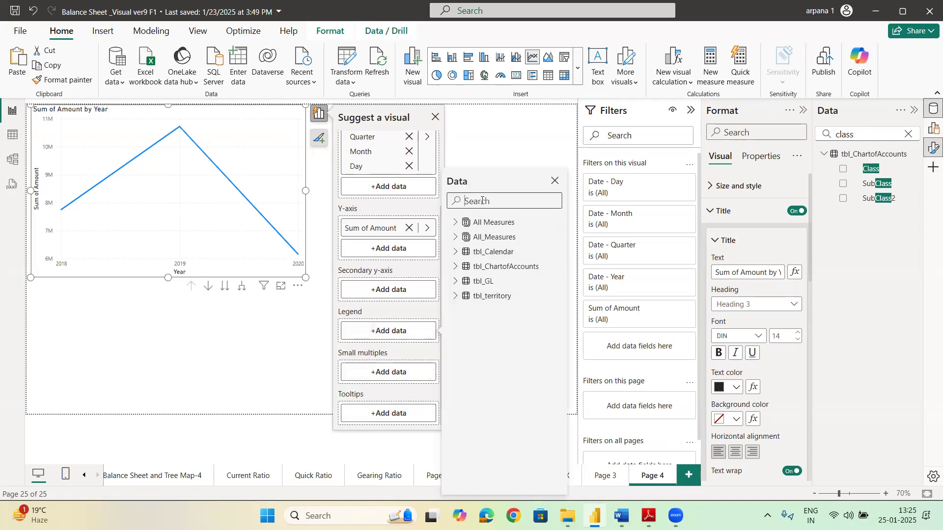
text(country)
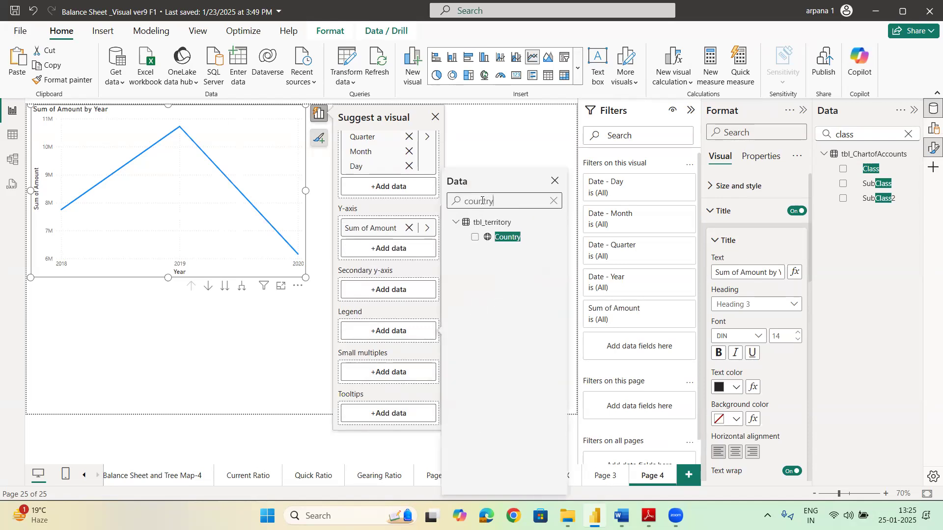
click(474, 237)
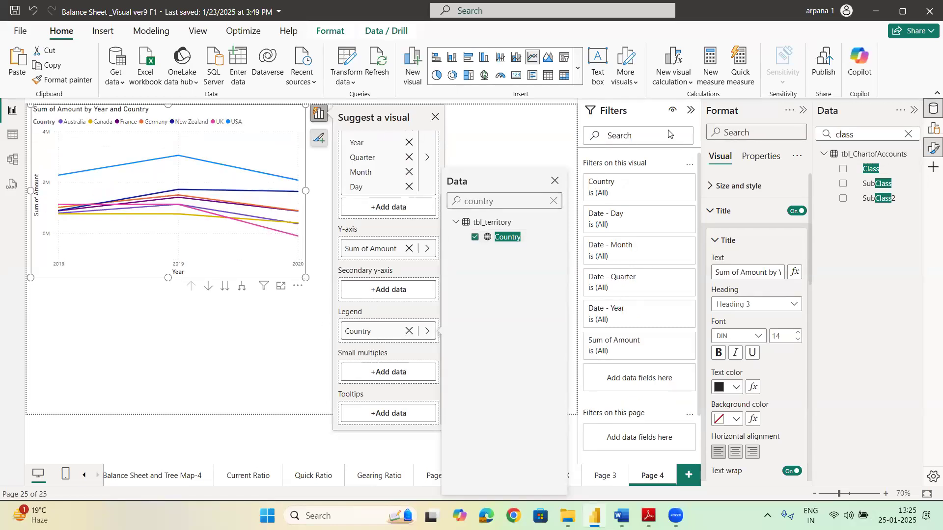
click(288, 128)
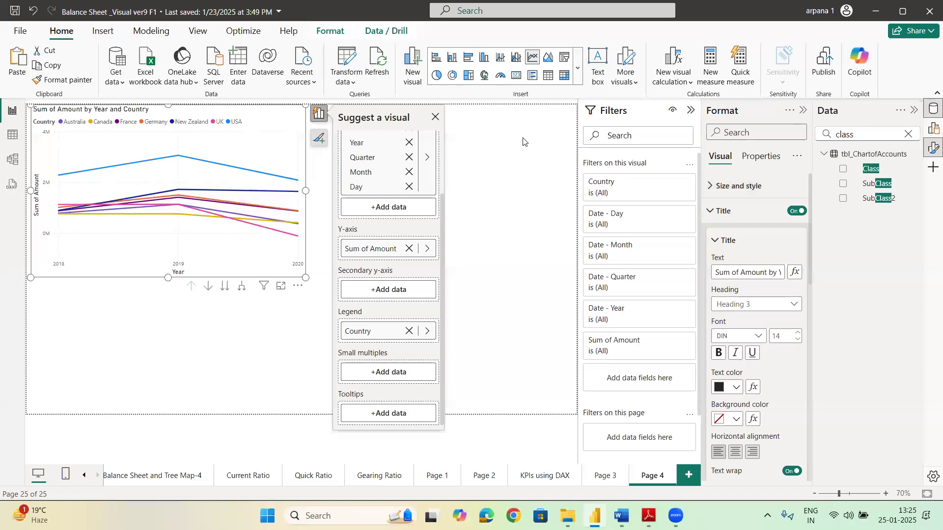
Step: Add SubClass as a filter on the line chart and restrict it to Sales
drag(878, 183, 638, 378)
scroll(618, 364, down, 3)
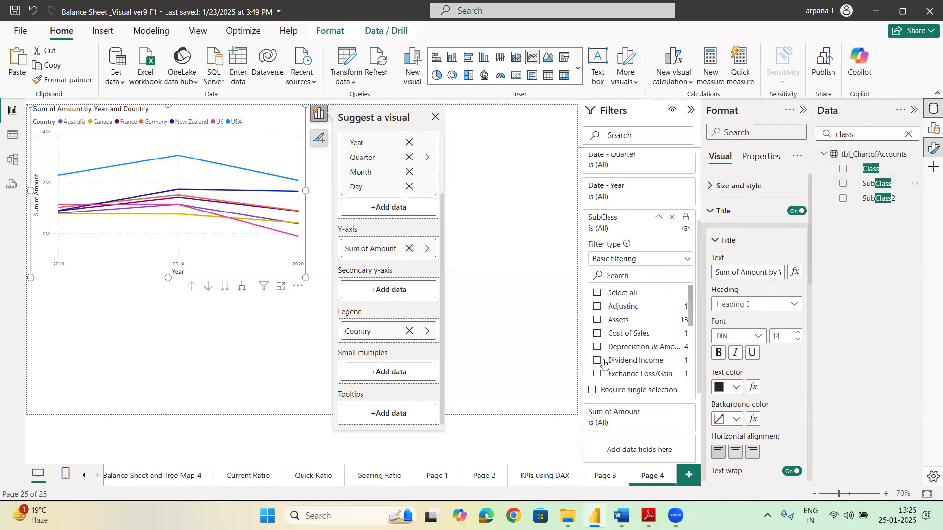
scroll(604, 364, down, 5)
click(598, 358)
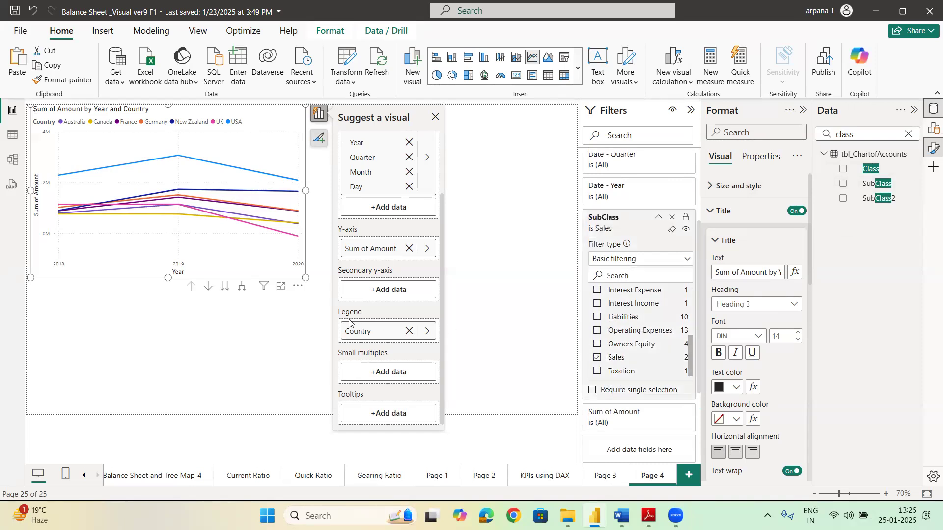
click(269, 328)
Step: Expand the line chart's date hierarchy one level down to Quarter
click(254, 193)
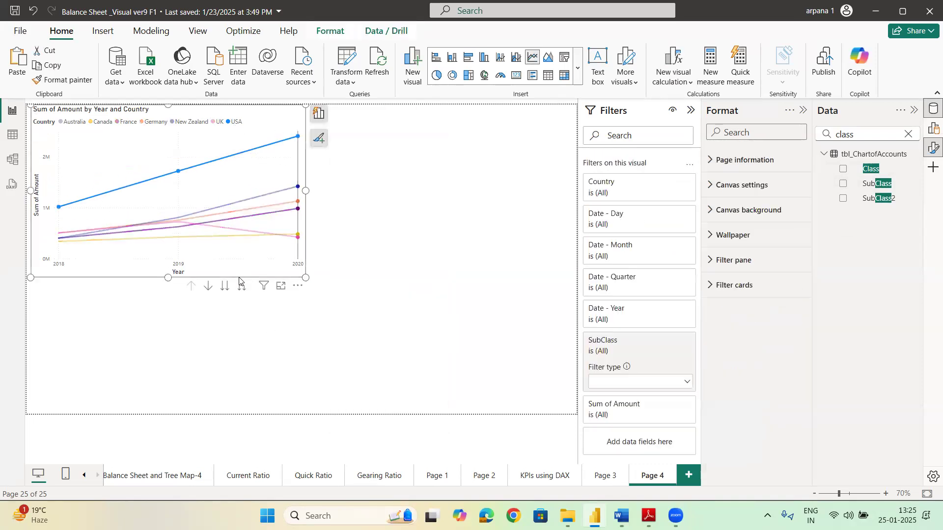
click(242, 286)
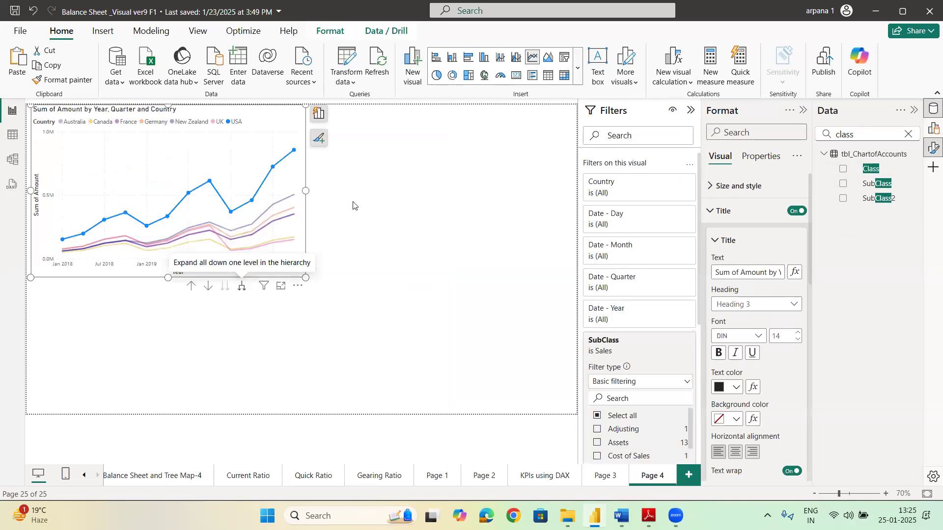
click(307, 251)
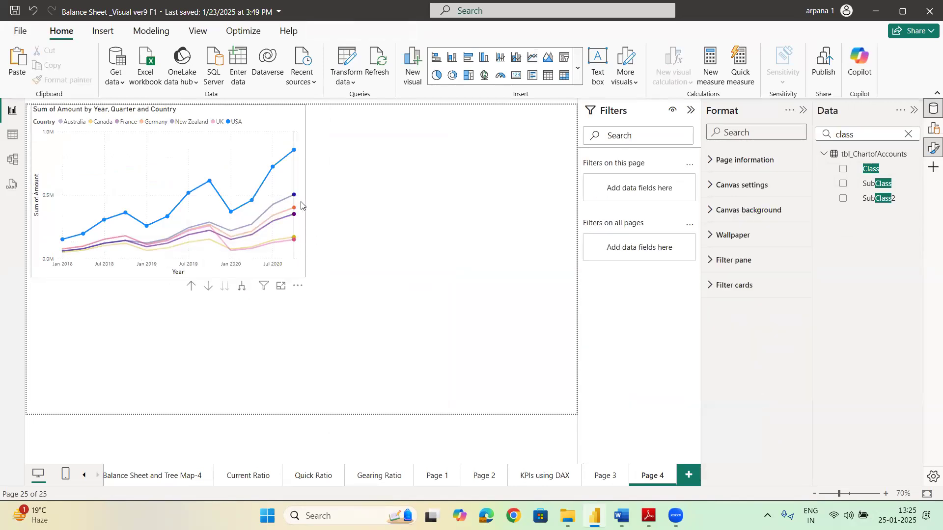
Step: Copy the formatting of the Current Assets table on the Current Ratio page onto the Page 4 line chart with Format painter
click(181, 113)
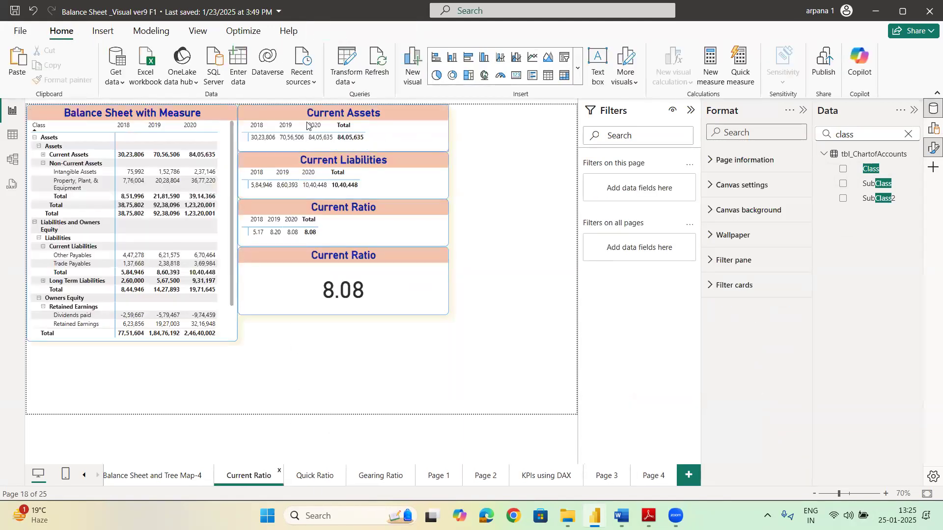
click(343, 133)
click(61, 80)
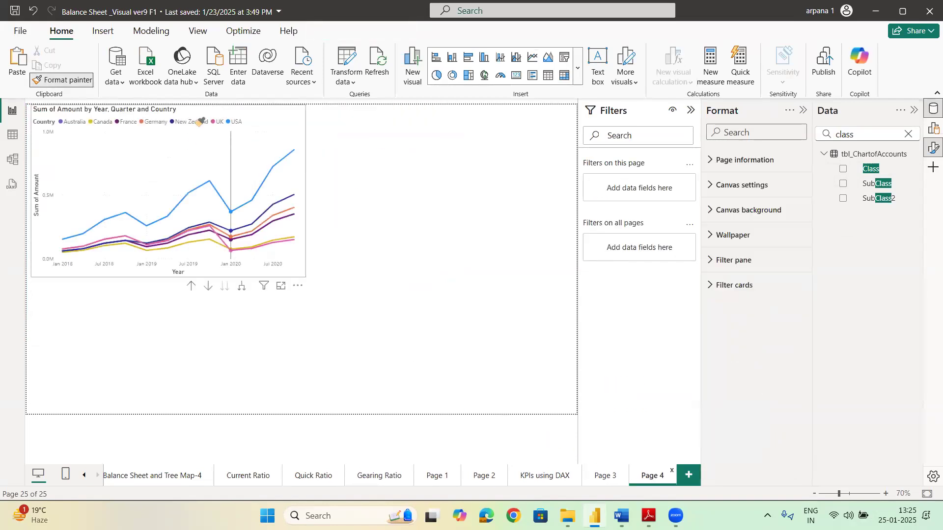
click(202, 112)
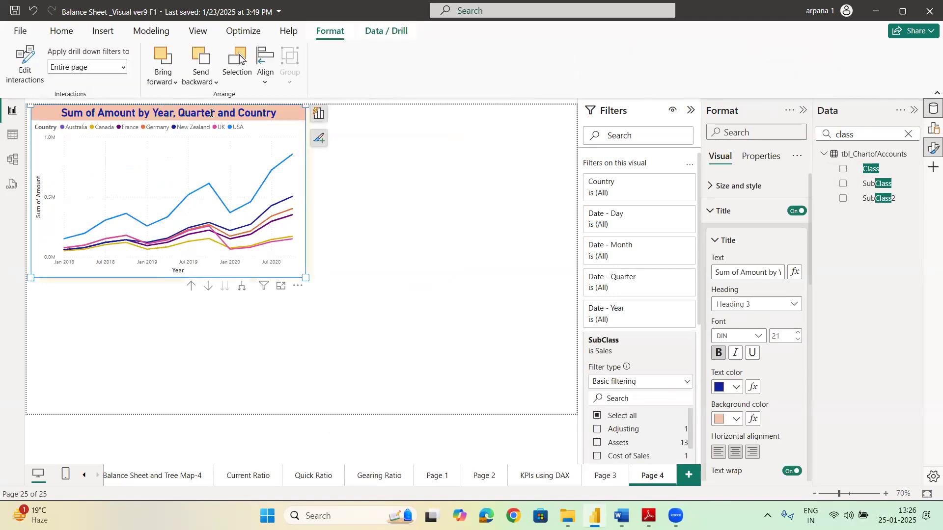
Step: Change the line chart's title to "Sales Amount by Year, Quarter and Country"
double_click(212, 113)
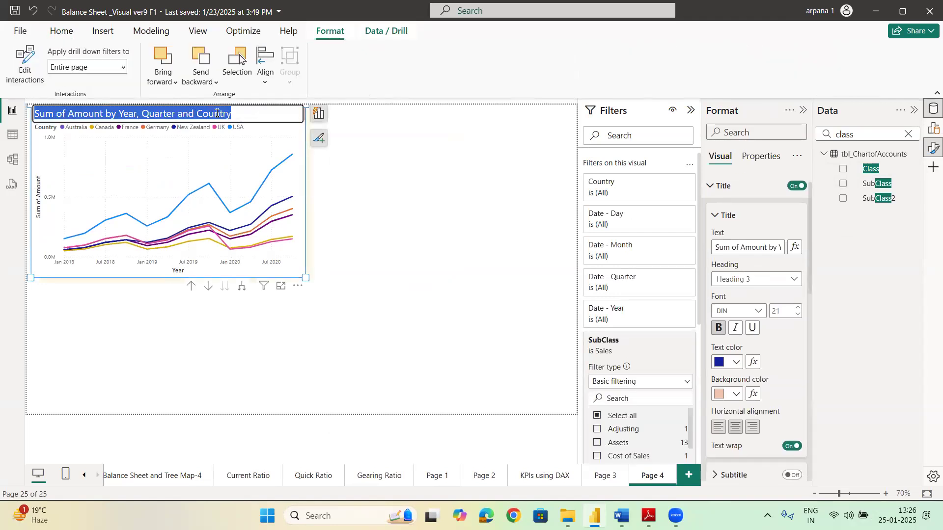
key(Left)
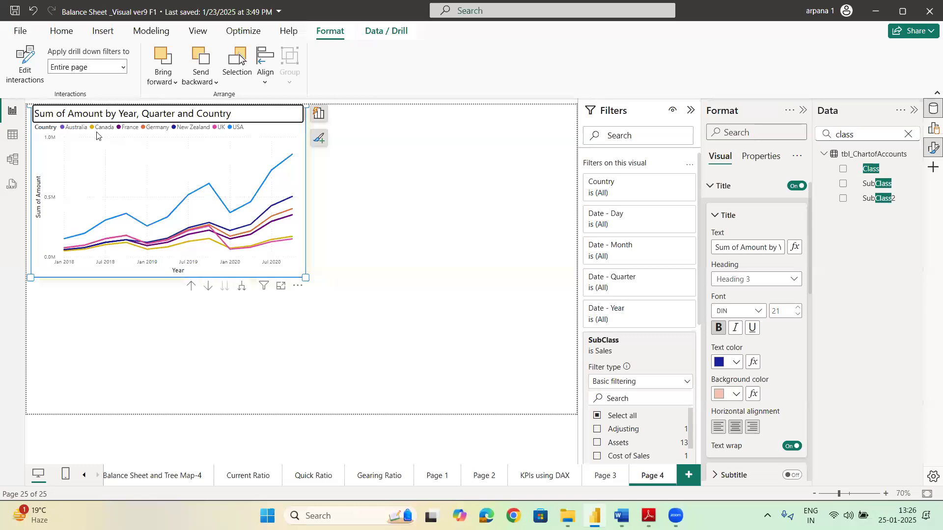
drag(103, 114, 37, 115)
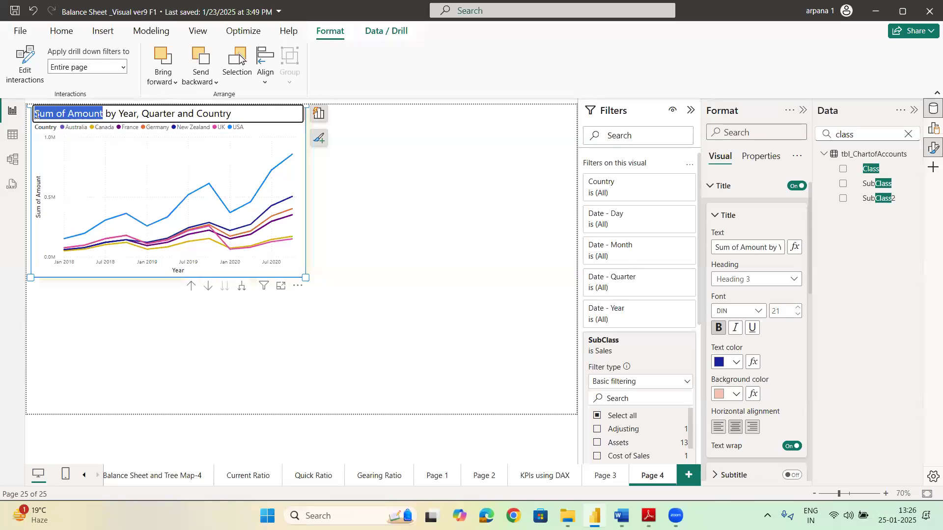
click(67, 113)
key(BackSpace)
key(BackSpace)
key(BackSpace)
key(BackSpace)
key(BackSpace)
text(ales)
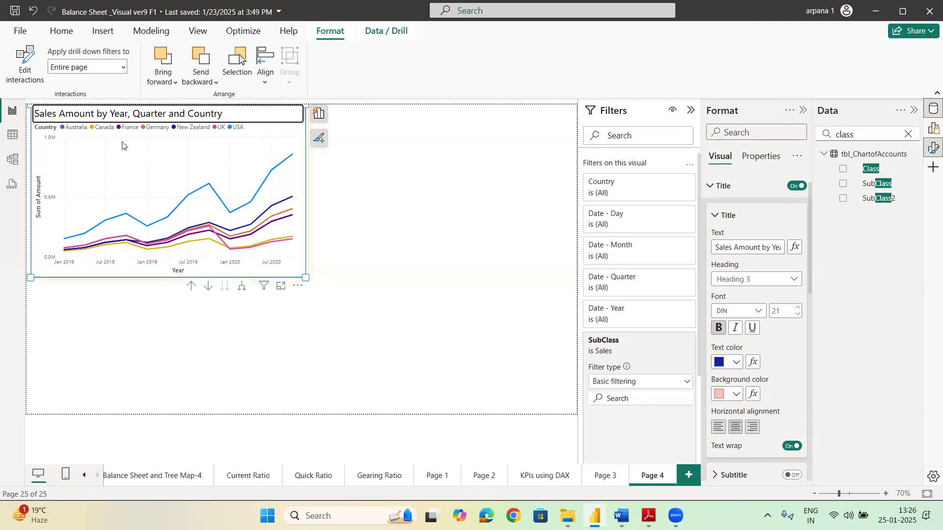
click(373, 205)
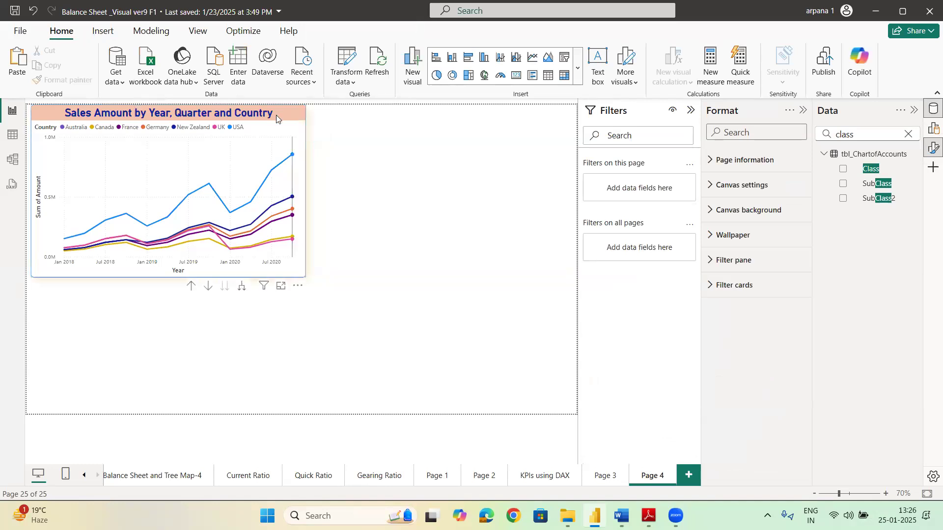
Step: Open the Sales Amount line chart in focus mode to examine the quarterly sales trend of each country
click(282, 286)
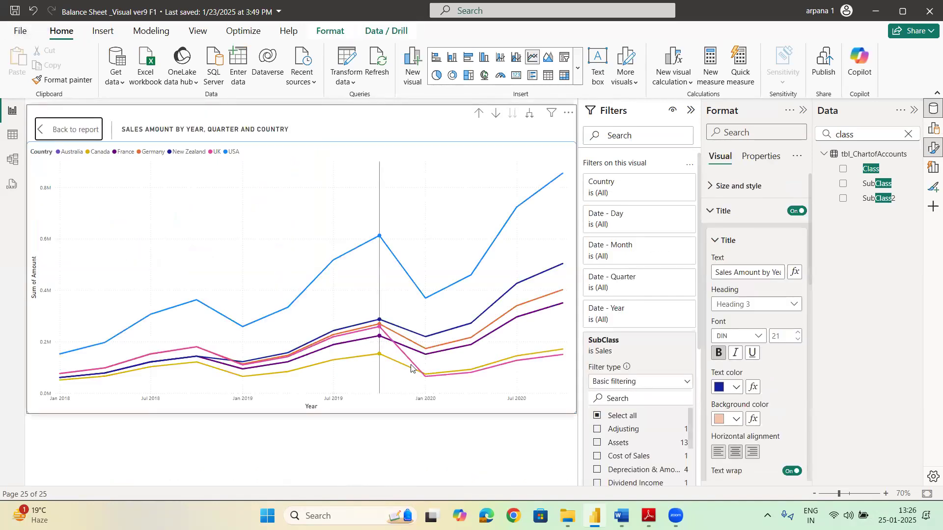
Step: Compare the countries' quarterly sales in the focused Sales Amount line chart, including the last quarter and 2020 Qtr 1, and return to the report page
mouse_move(420, 379)
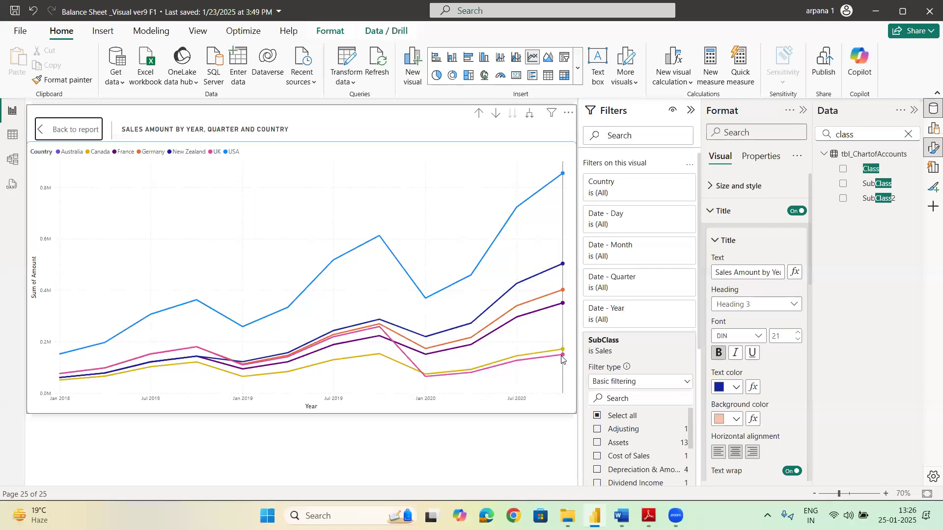
mouse_move(562, 360)
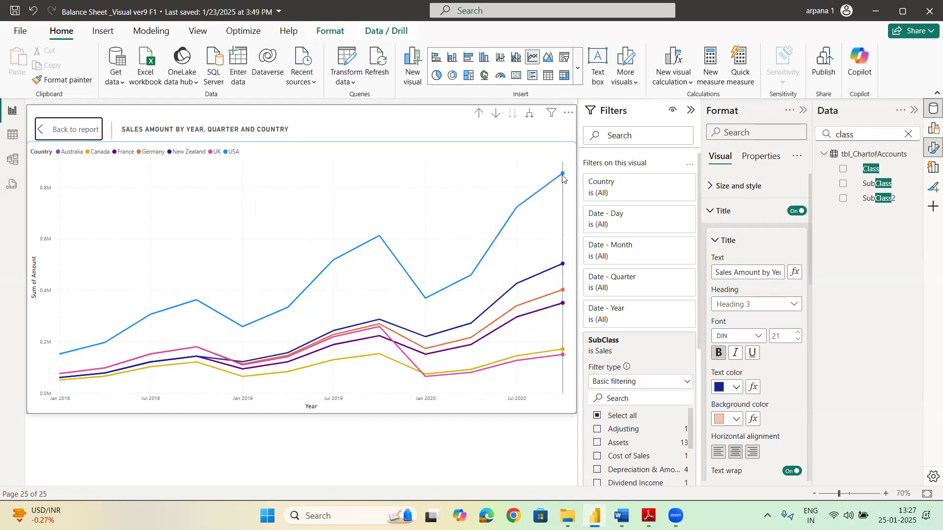
mouse_move(563, 177)
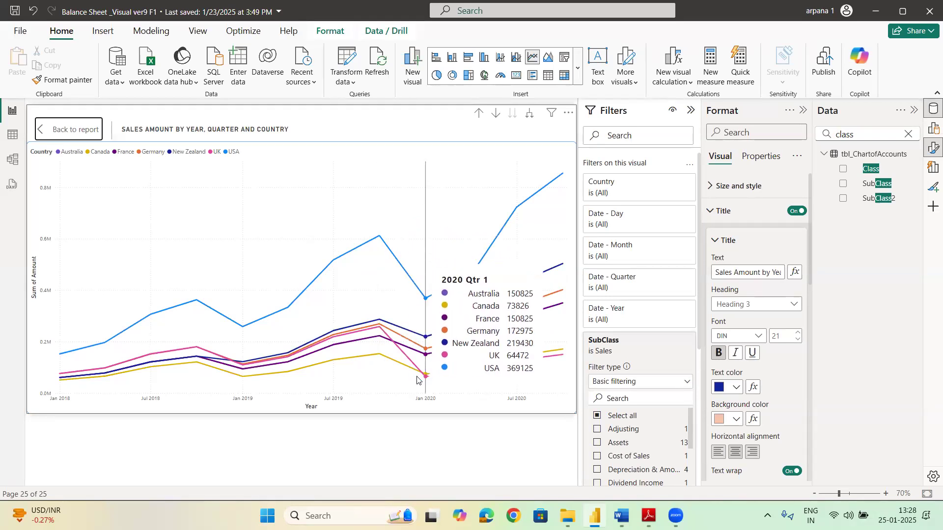
click(47, 129)
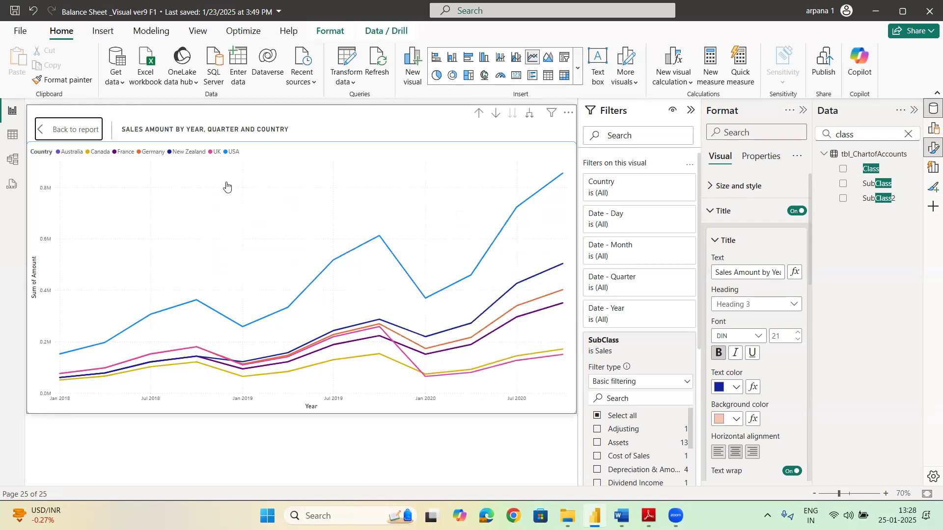
Step: Duplicate the Sales Amount line chart on Page 4 and place the copy directly beside the original
right_click(219, 115)
mouse_move(253, 207)
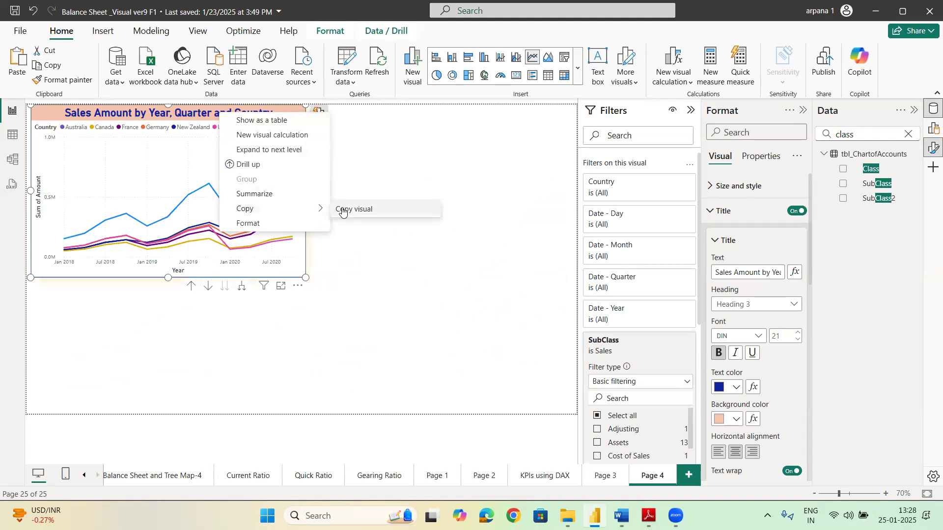
click(345, 212)
right_click(393, 229)
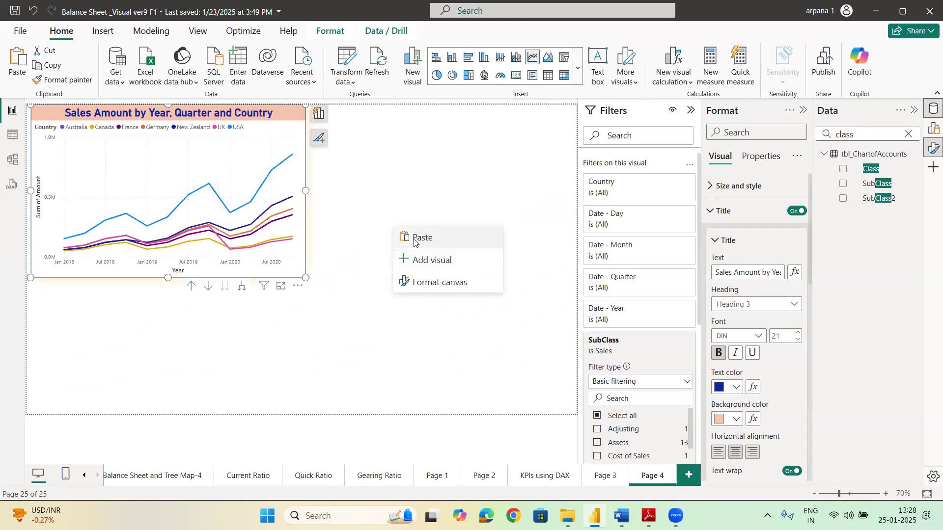
click(421, 237)
drag(140, 115, 414, 110)
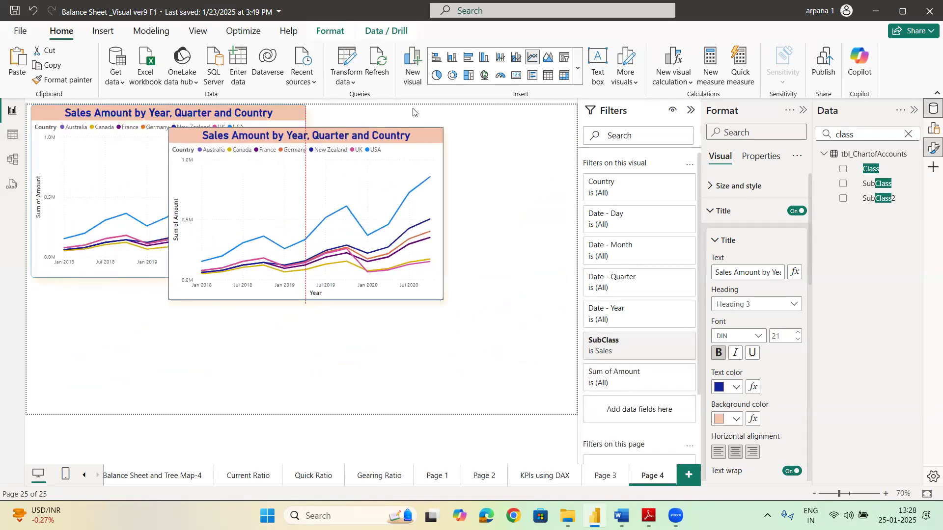
drag(309, 193, 305, 192)
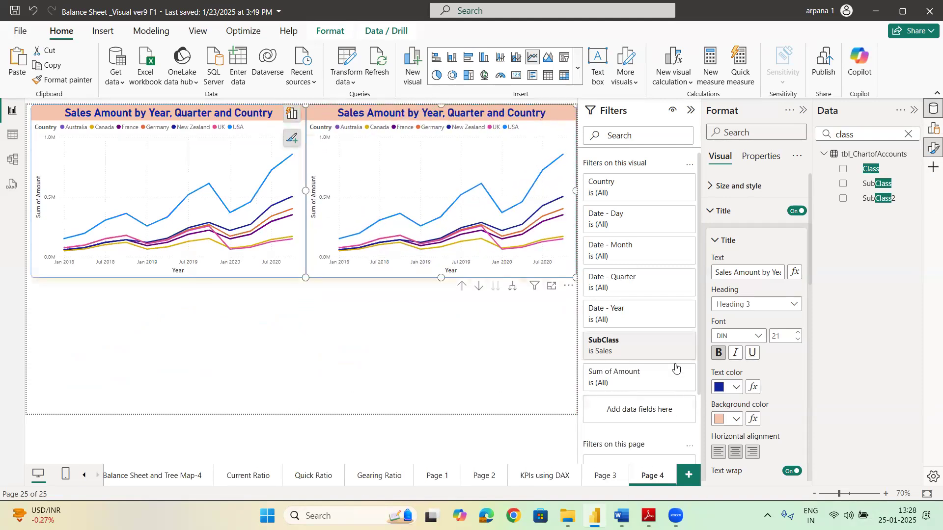
Step: Remove the SubClass filter from the copied line chart
click(649, 347)
scroll(633, 432, down, 6)
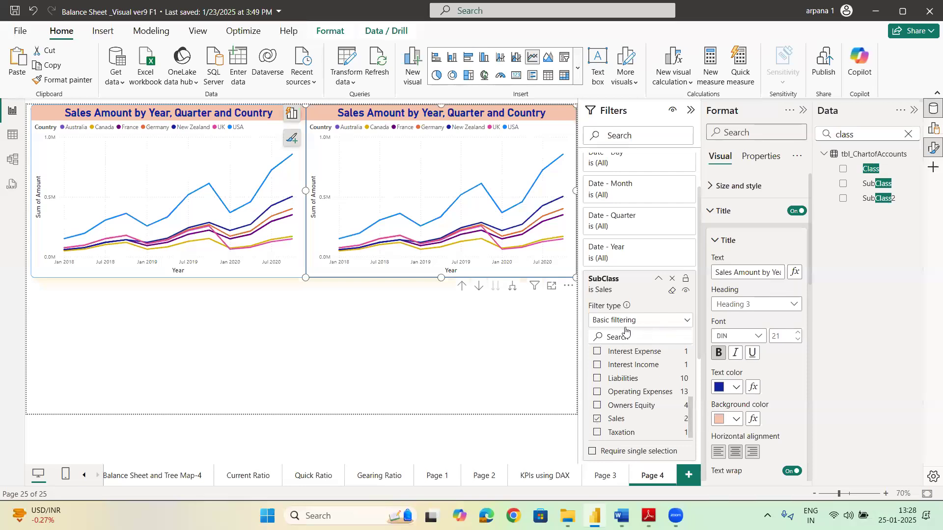
click(672, 281)
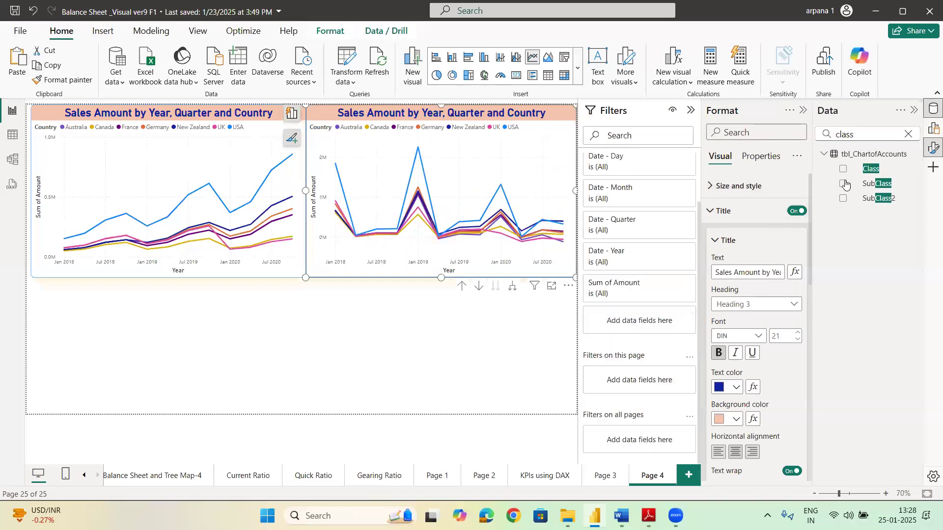
Step: Add the Class field as a filter on the copied line chart and remove the duplicate Class filters, keeping one
drag(840, 170, 643, 325)
drag(867, 170, 645, 324)
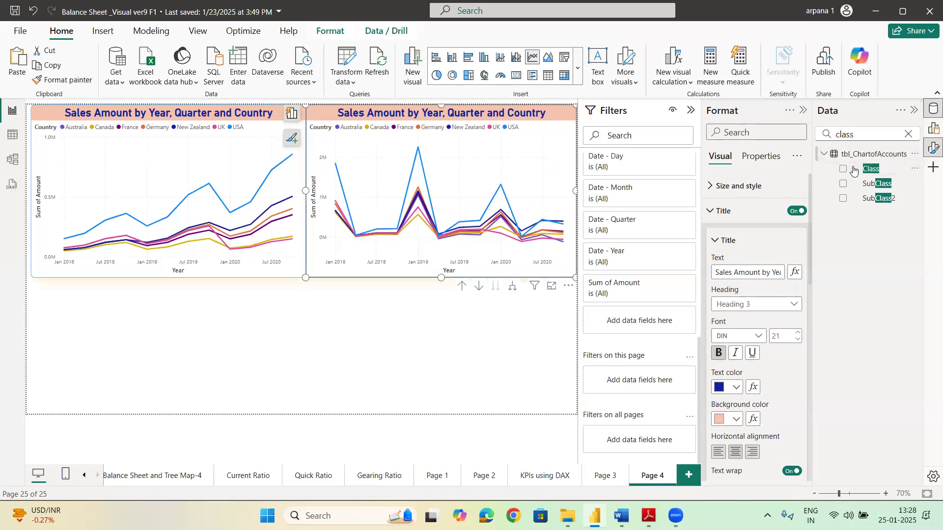
drag(842, 170, 662, 320)
scroll(644, 248, up, 2)
scroll(645, 249, up, 2)
scroll(651, 260, up, 3)
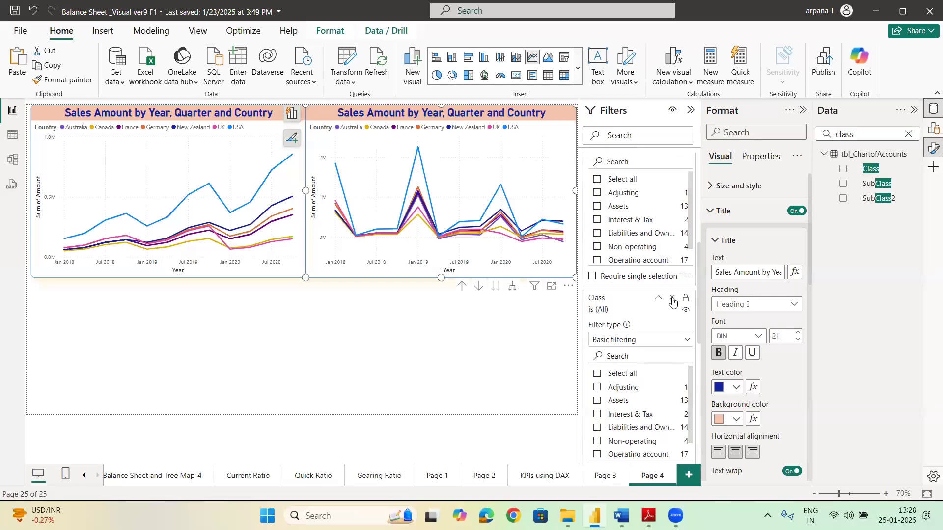
click(672, 299)
scroll(659, 270, up, 5)
scroll(668, 388, down, 1)
scroll(667, 379, up, 1)
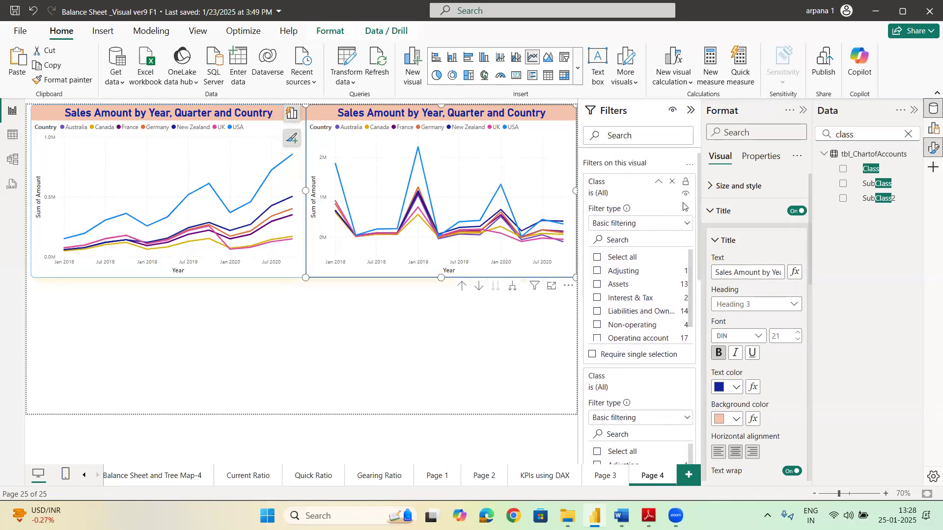
click(673, 181)
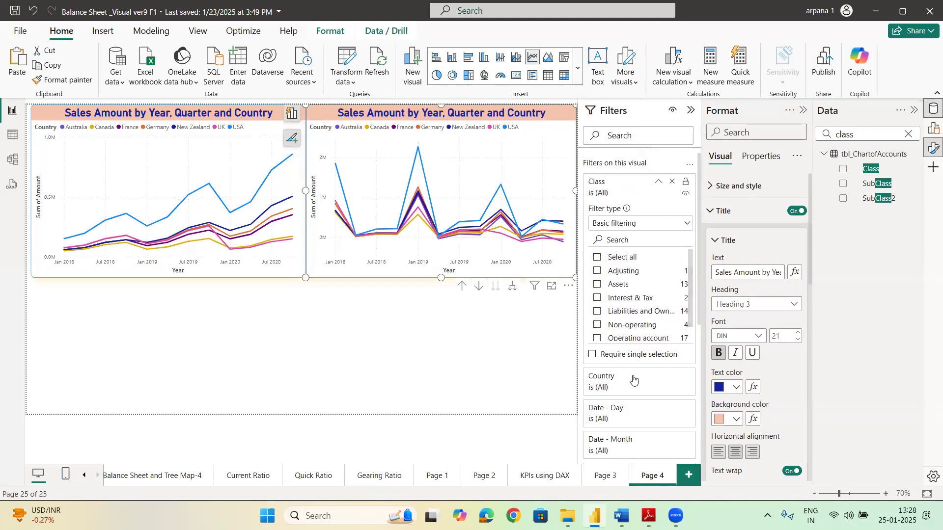
Step: Filter the copied line chart by Class to Trading account and Operating account
scroll(634, 374, down, 2)
scroll(660, 254, up, 1)
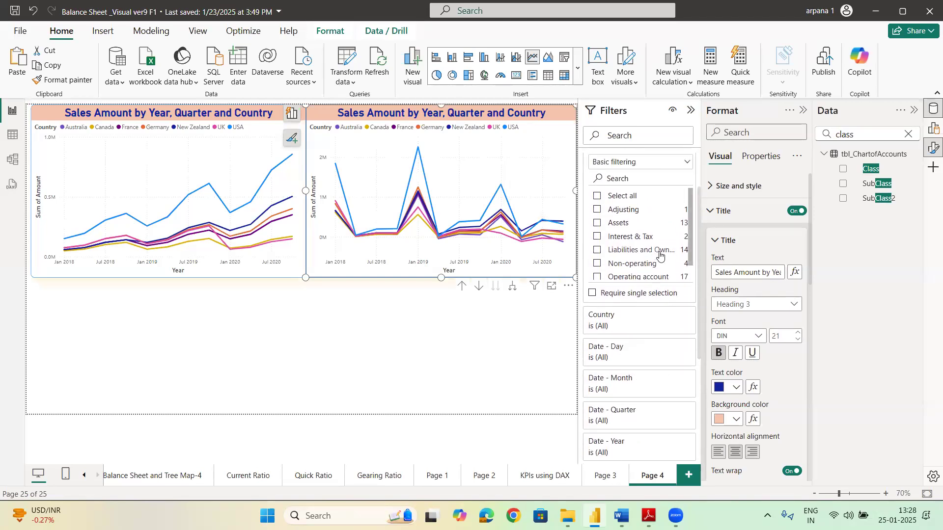
scroll(643, 266, down, 1)
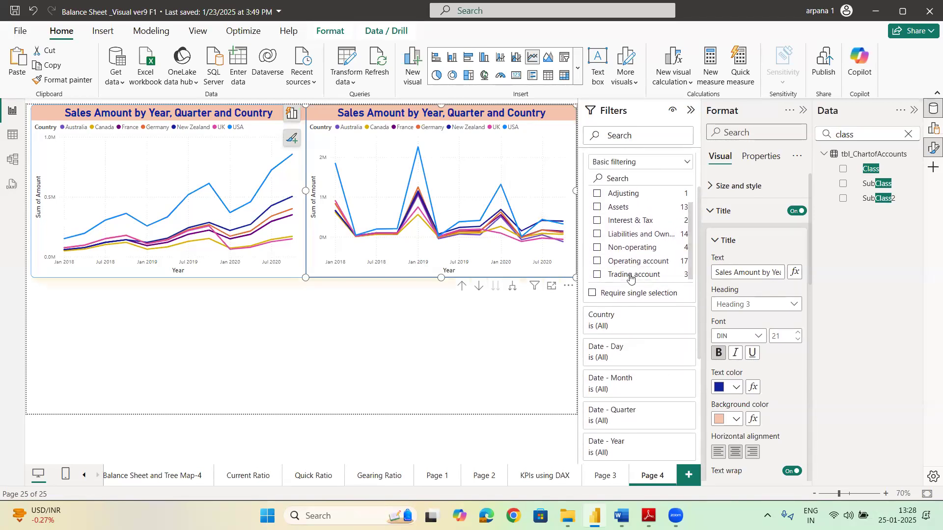
click(600, 274)
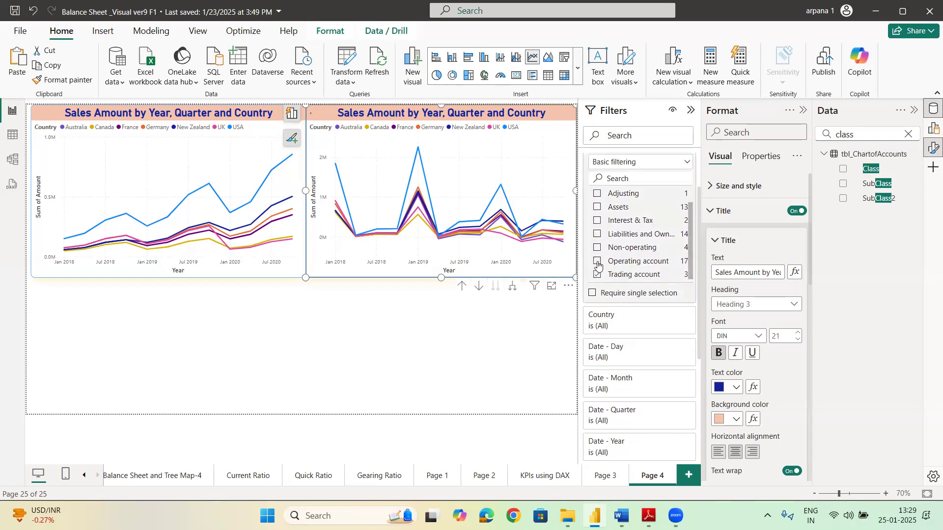
click(598, 261)
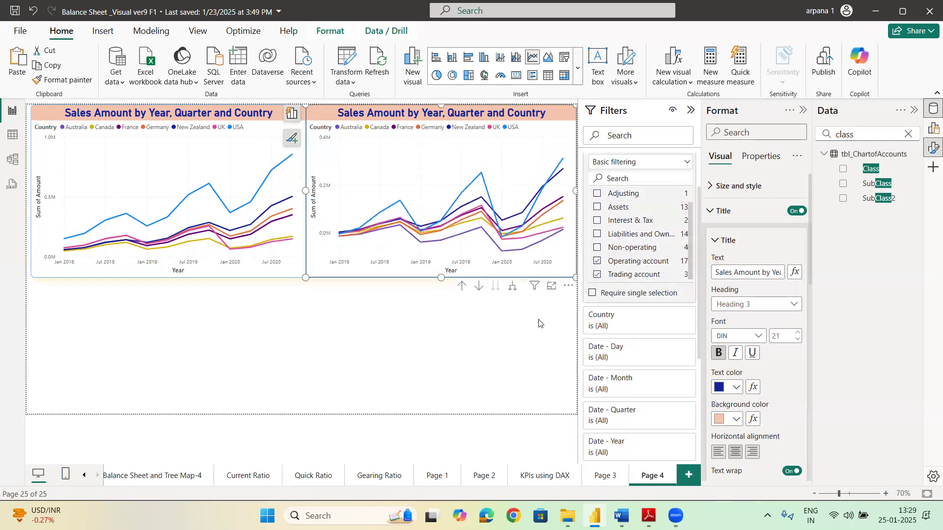
click(538, 324)
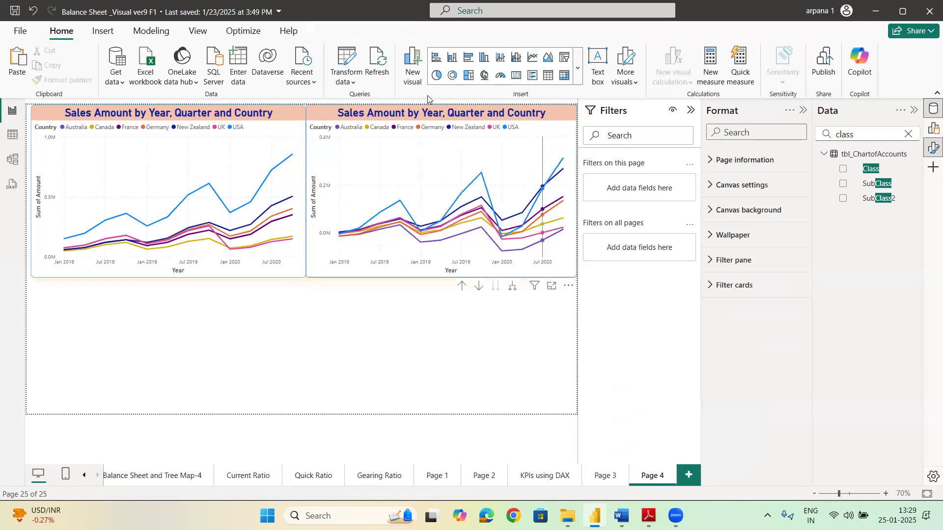
Step: Change the copied line chart's title to "Gross Profit by Year, Quarter and Country"
click(371, 112)
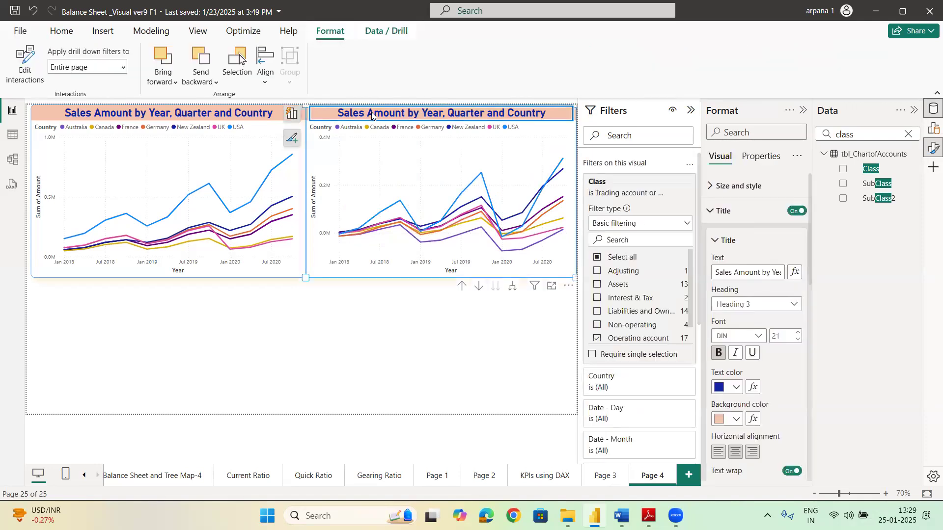
double_click(372, 112)
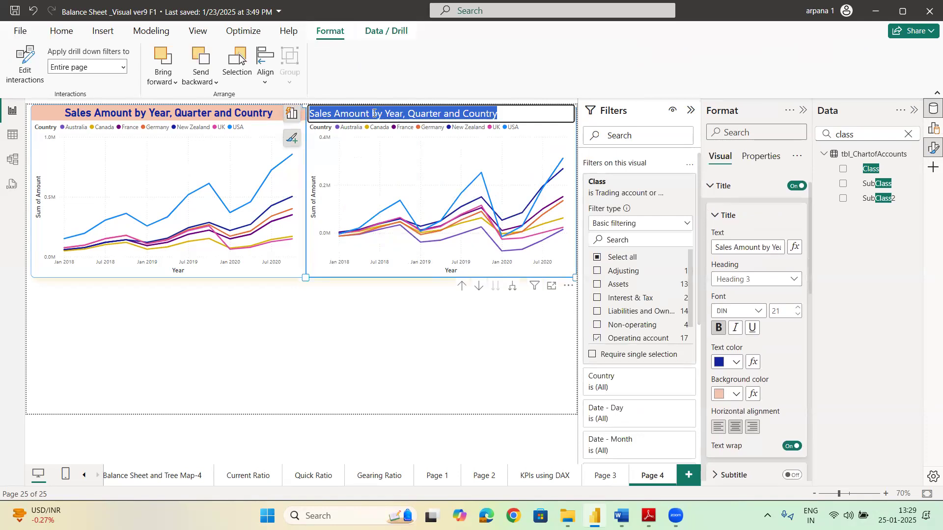
click(376, 113)
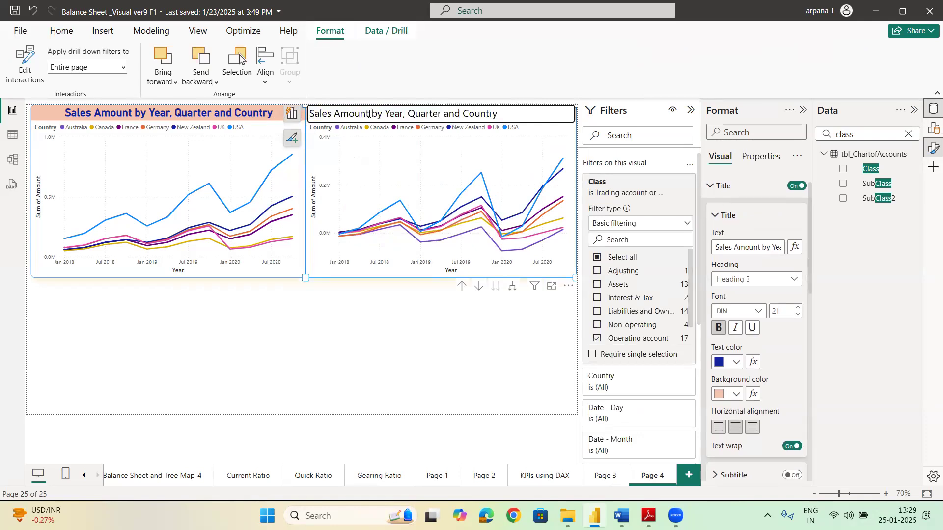
key(BackSpace)
key(BackSpace)
key(BackSpace)
key(BackSpace)
key(BackSpace)
key(BackSpace)
key(BackSpace)
key(BackSpace)
key(BackSpace)
key(BackSpace)
key(BackSpace)
key(BackSpace)
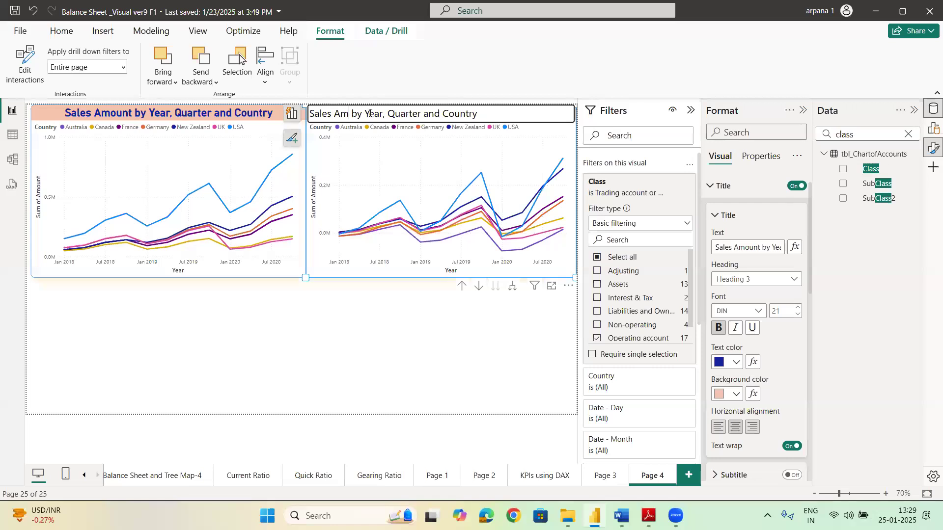
text(Gross Profit)
click(463, 177)
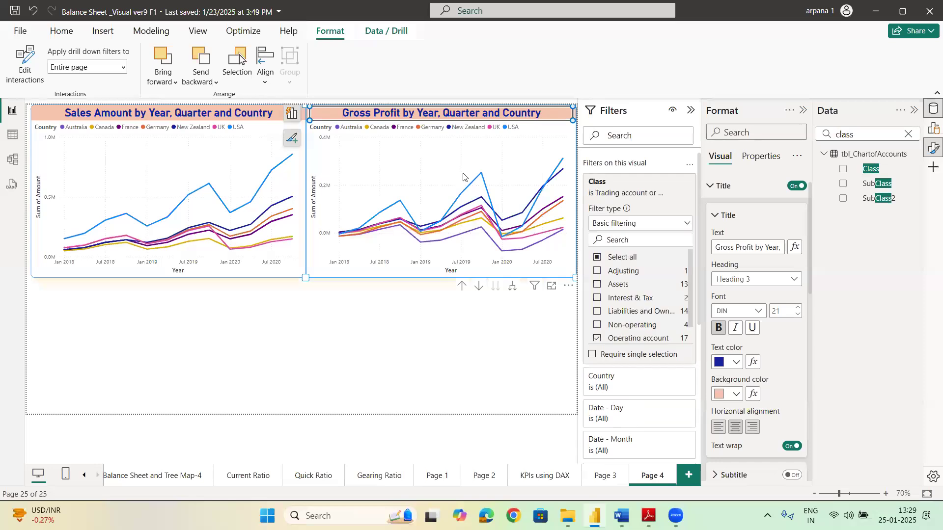
Step: View the Gross Profit chart in focus mode, expand its date hierarchy one level down to Month, and return to the report page
click(551, 287)
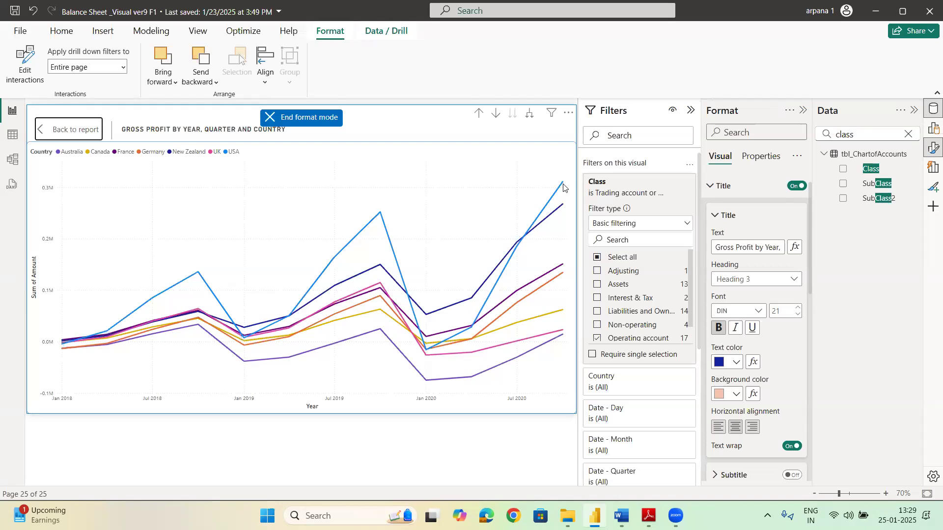
click(529, 114)
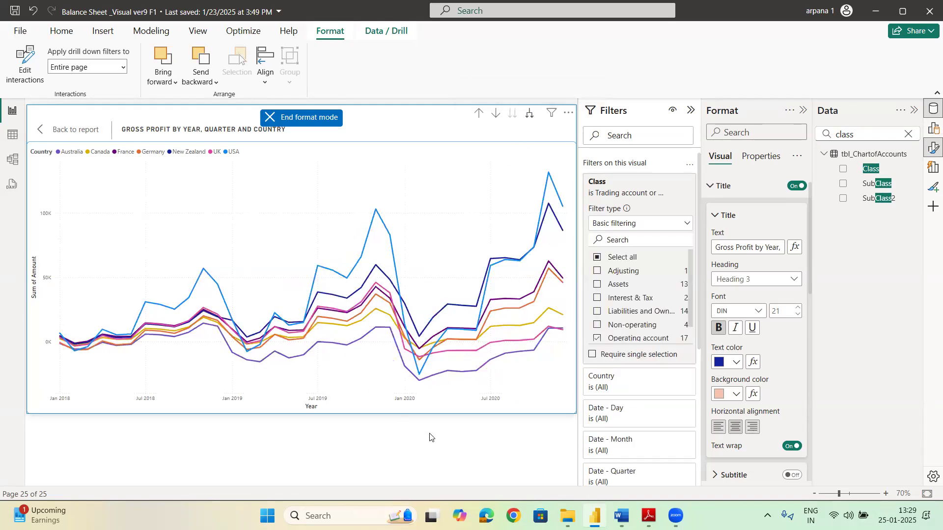
key(Escape)
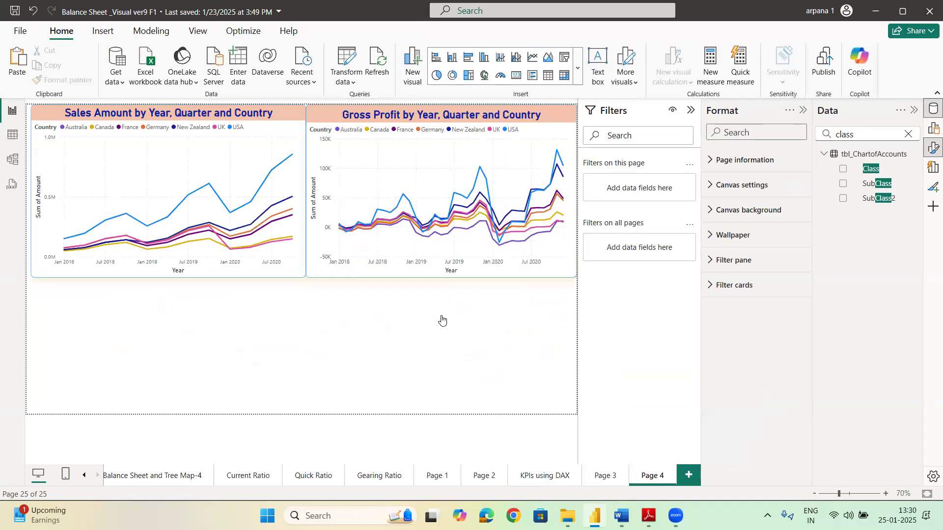
Step: Duplicate the Gross Profit line chart, place the copy centred below the two charts, and remove its Class filter
drag(464, 124, 461, 119)
right_click(461, 118)
mouse_move(544, 215)
click(590, 215)
right_click(289, 340)
click(316, 349)
drag(326, 115, 369, 285)
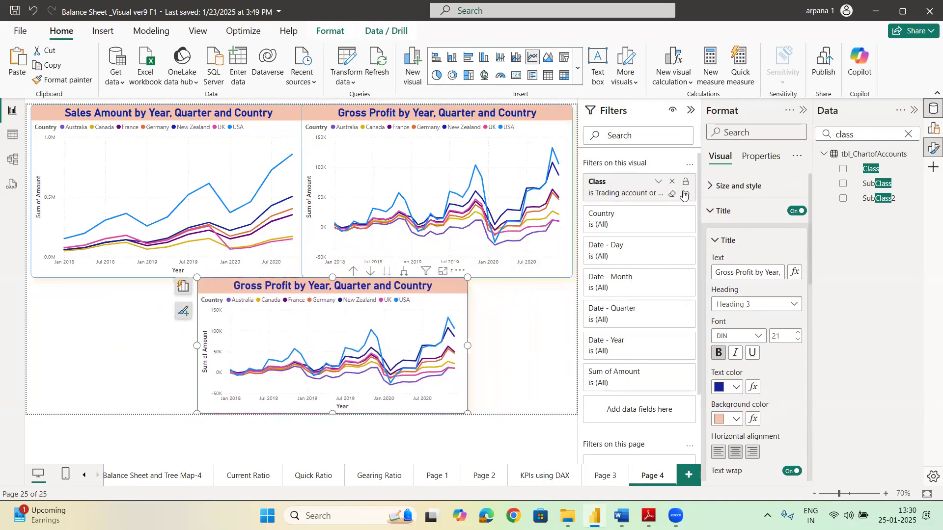
click(672, 182)
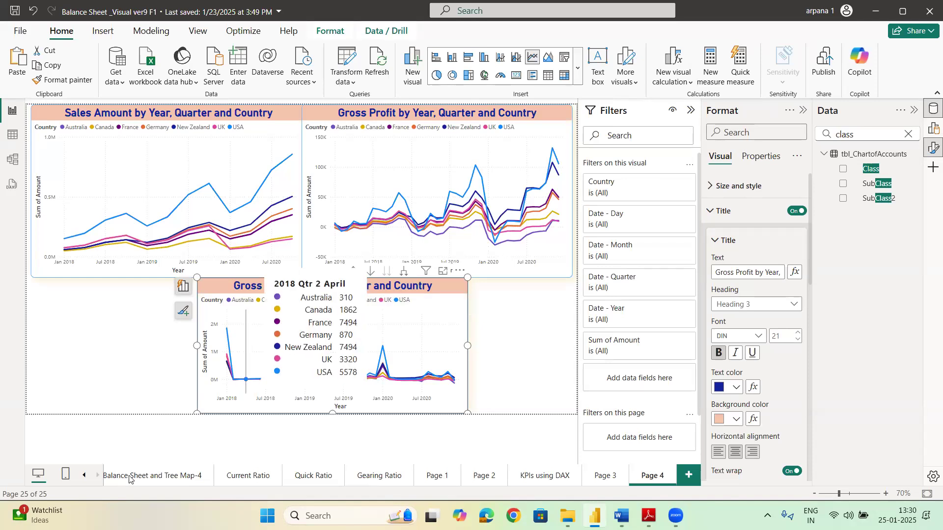
click(84, 476)
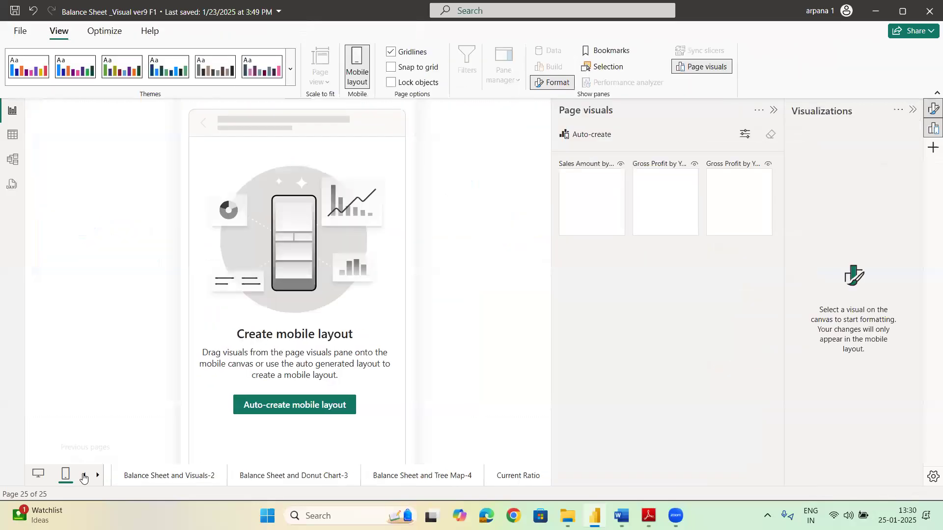
click(84, 475)
click(84, 476)
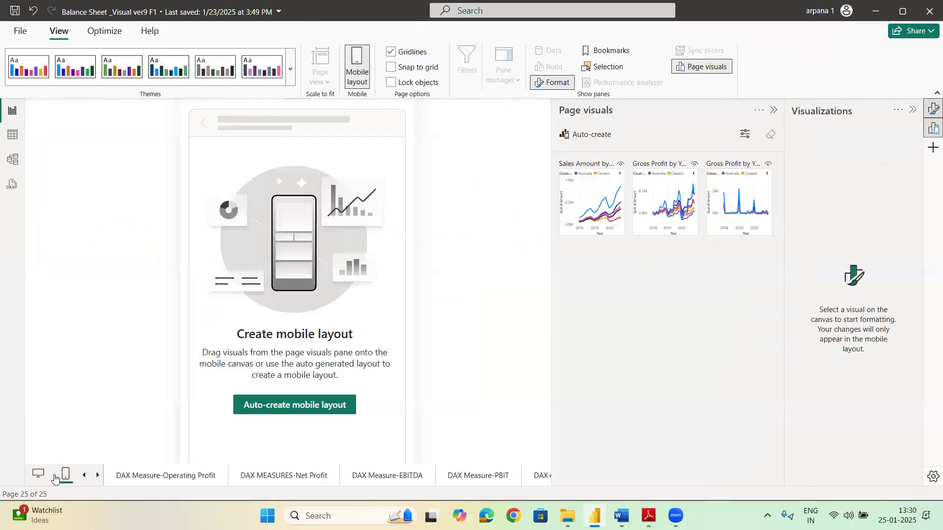
click(39, 474)
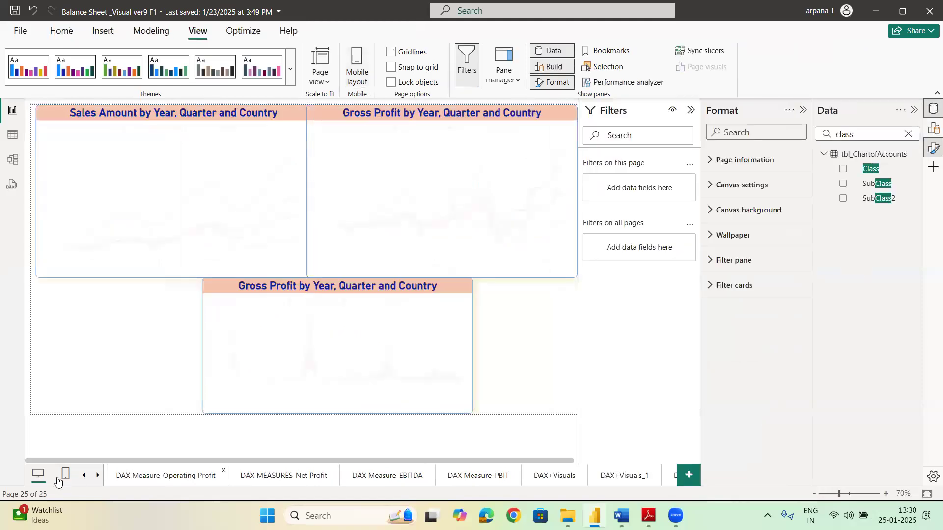
Step: Filter the lower line chart by Report to Profit and Loss, and check the result in focus mode
click(378, 287)
mouse_move(335, 332)
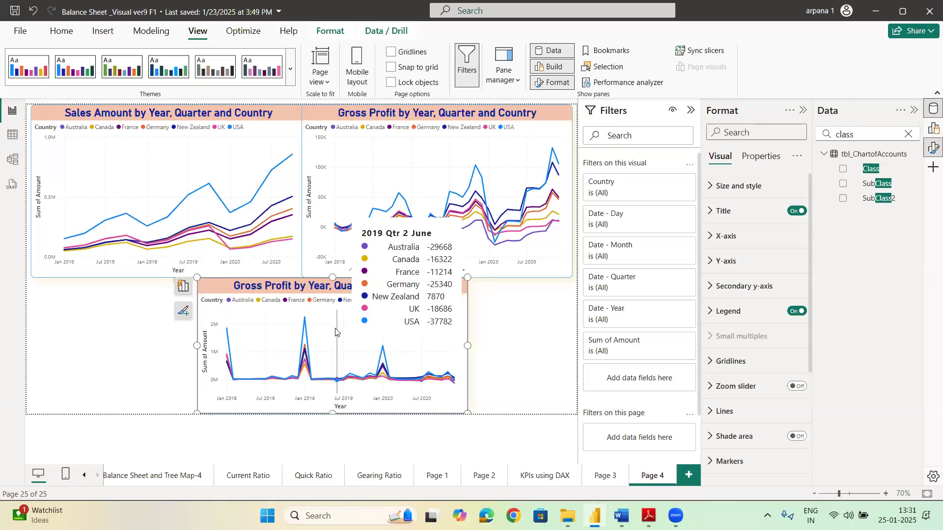
click(858, 129)
key(BackSpace)
key(BackSpace)
key(BackSpace)
key(BackSpace)
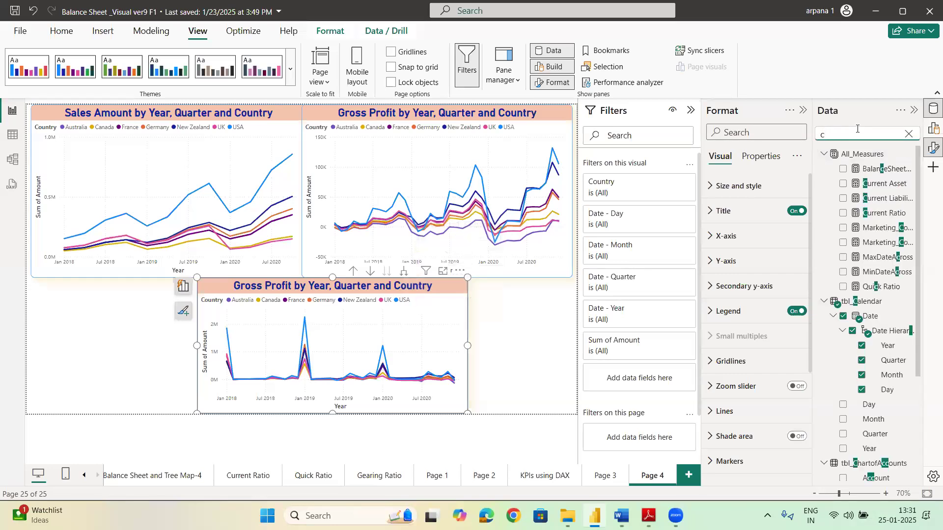
key(BackSpace)
text(repot)
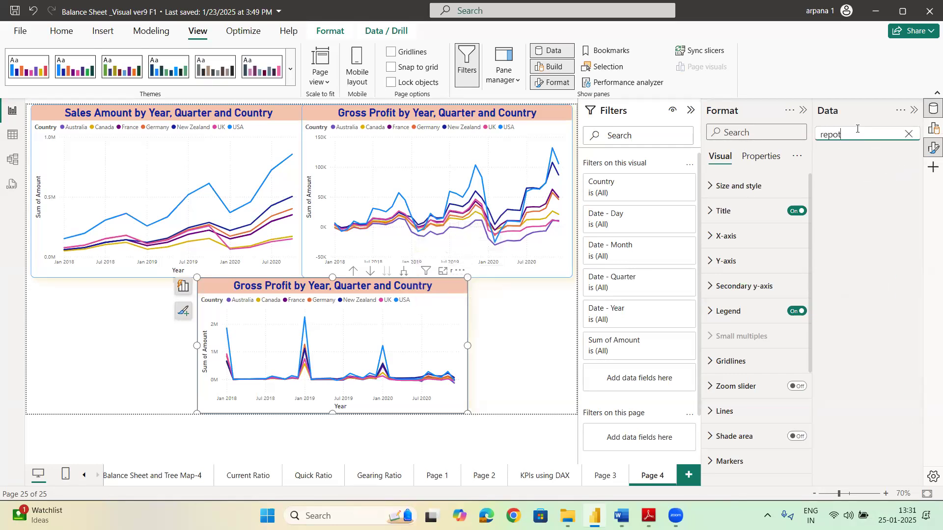
key(BackSpace)
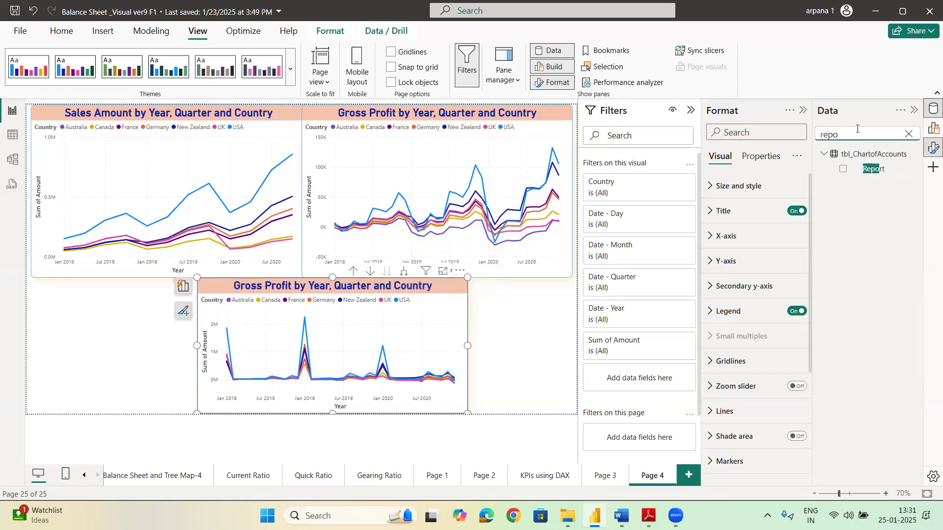
drag(872, 169, 636, 382)
scroll(644, 414, down, 3)
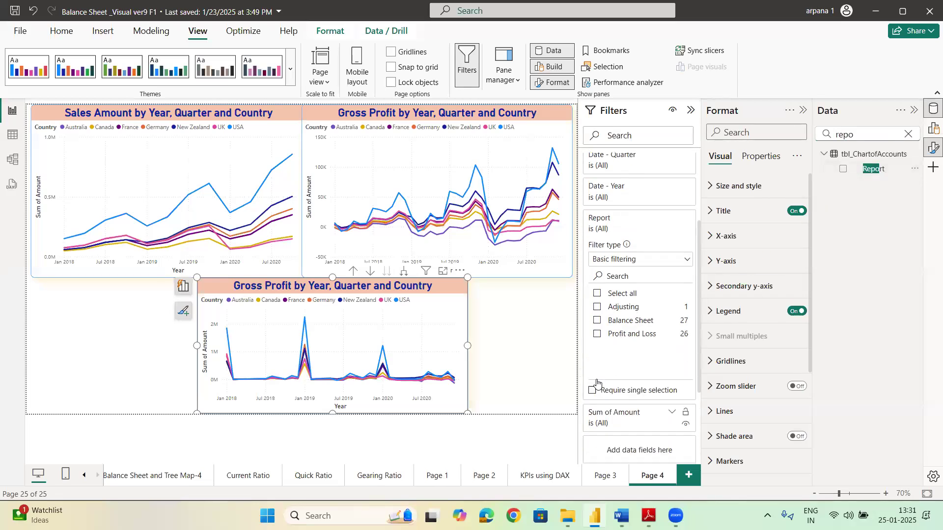
click(597, 334)
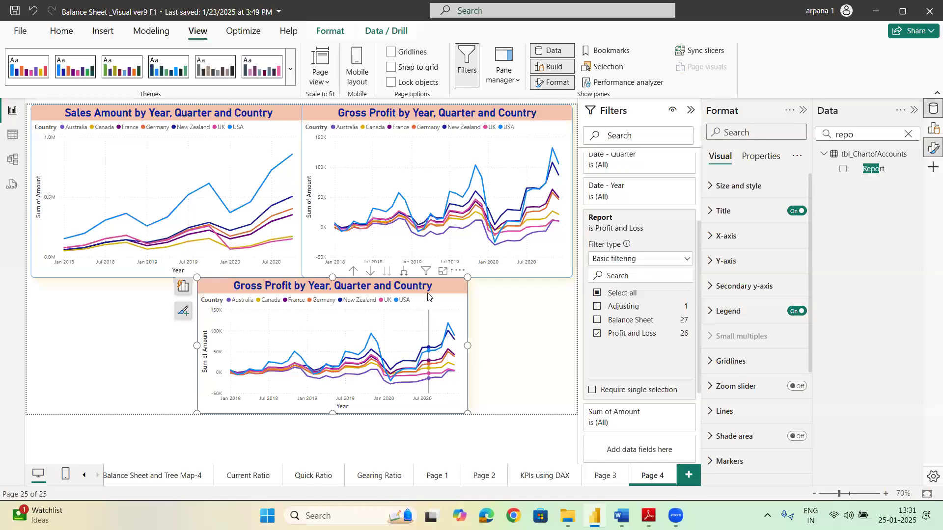
click(443, 271)
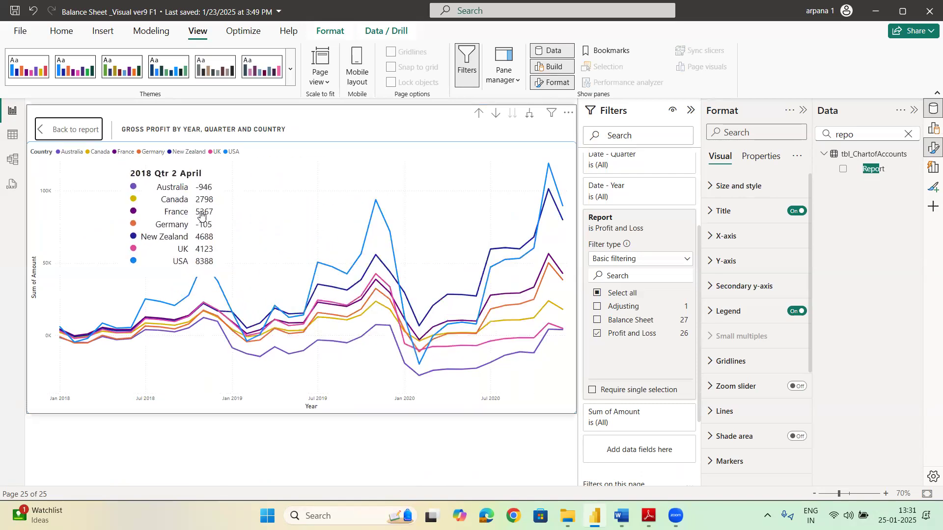
key(Escape)
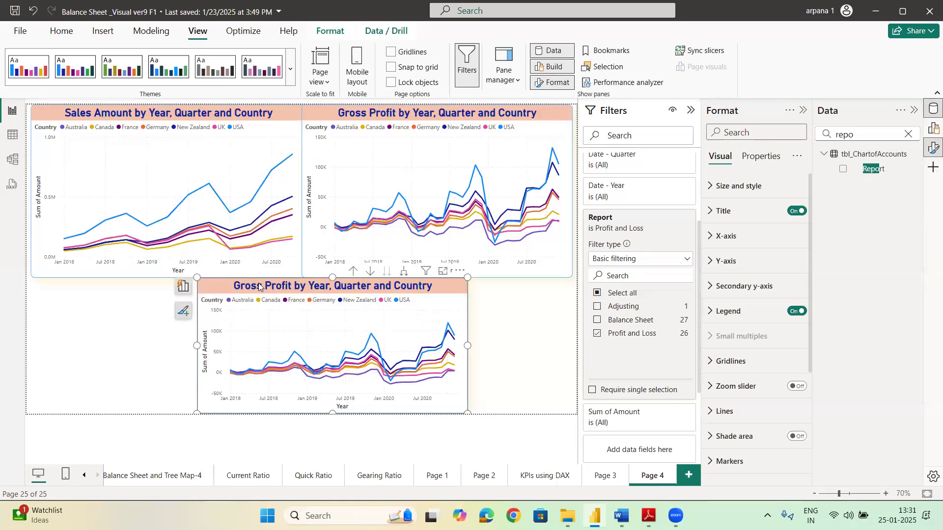
Step: Change the lower line chart's title to "NetProfit by Year, Quarter and Country"
double_click(259, 287)
click(249, 286)
drag(229, 286, 187, 286)
text(Net)
click(520, 387)
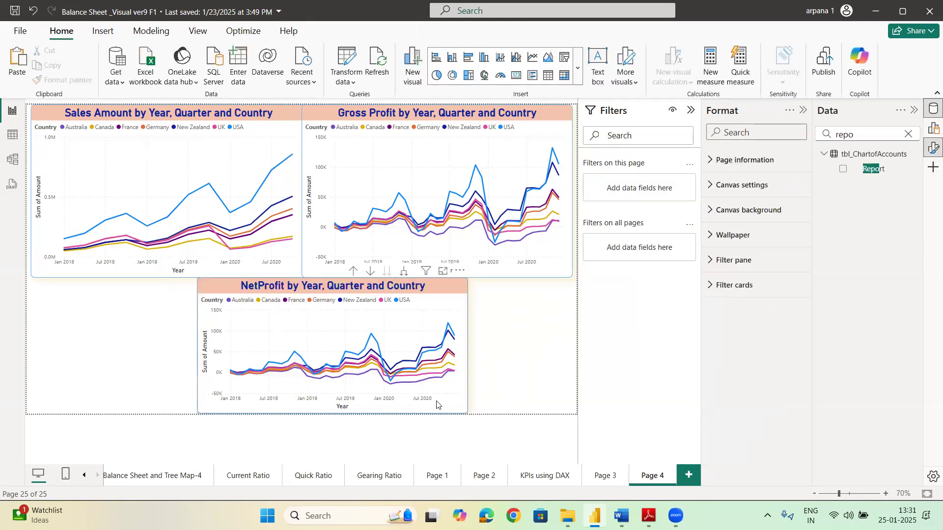
Step: View the NetProfit chart in focus mode, inspect its monthly values by country, and return to the report page
click(444, 273)
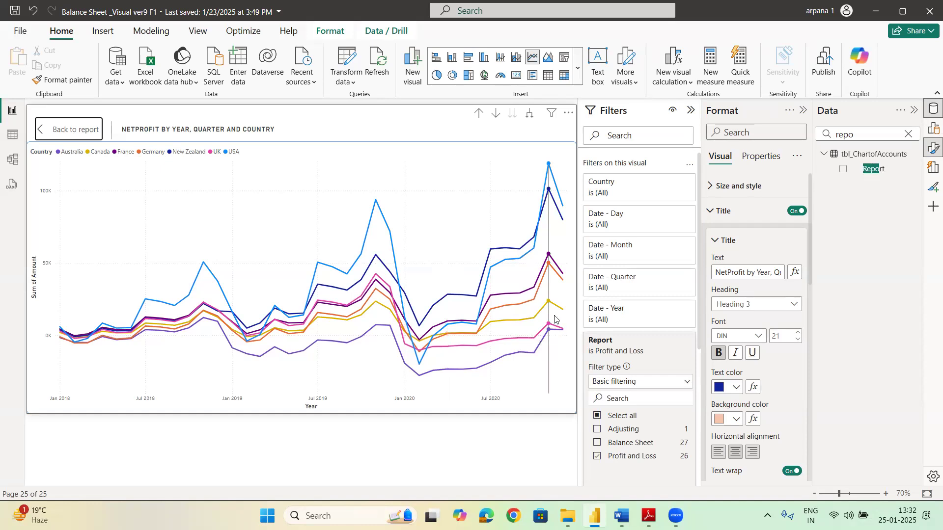
mouse_move(548, 327)
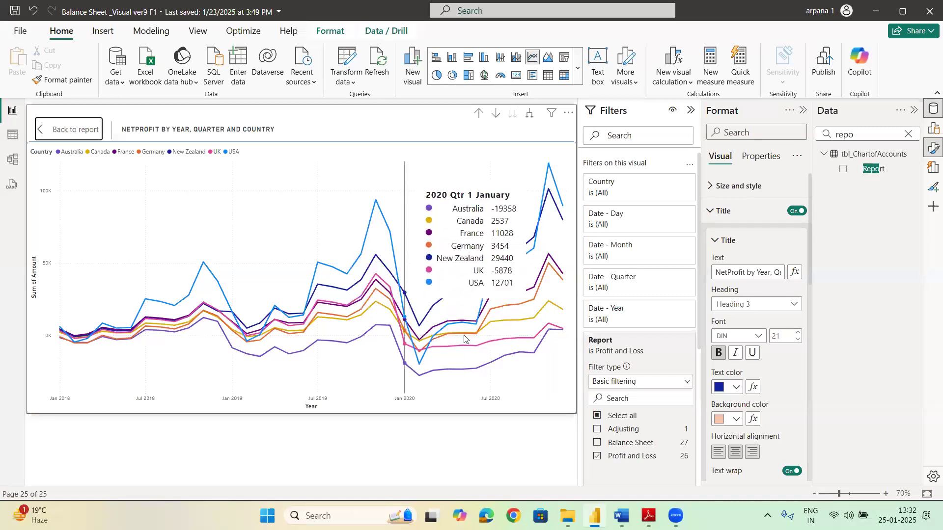
click(75, 130)
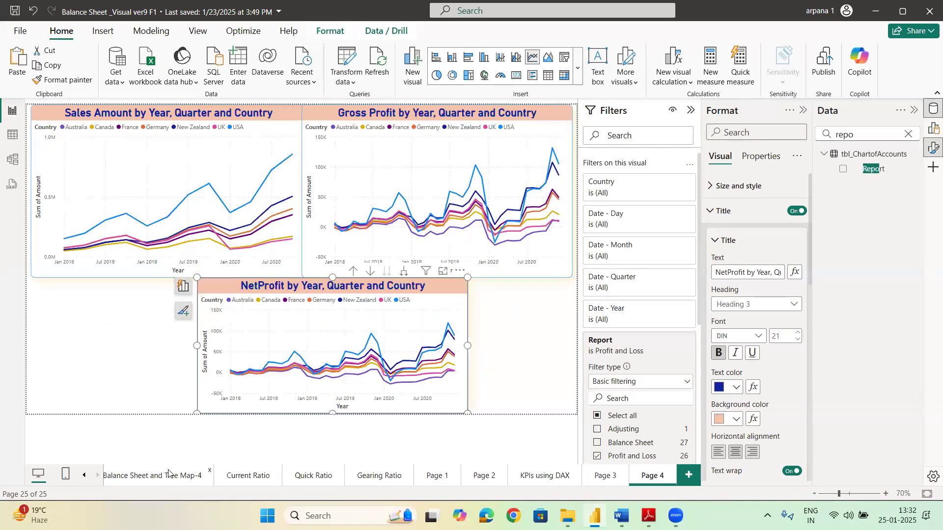
Step: Go back to the "pROFIT AND lOSS STATEMENT" report page near the start of the report
click(156, 479)
click(83, 478)
click(83, 478)
click(84, 478)
click(83, 478)
click(168, 479)
click(257, 477)
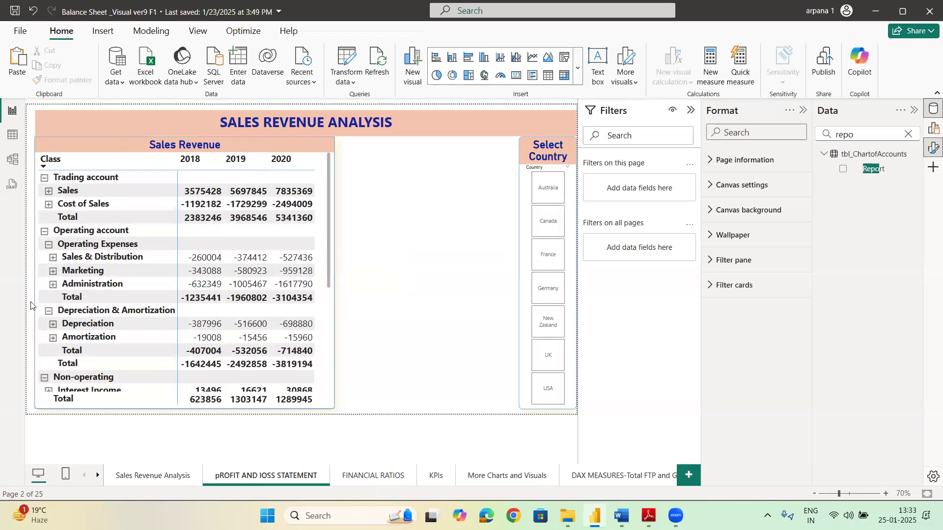
Step: Narrow the Sales Revenue matrix slightly and insert a new matrix visual in the empty space beside it
click(123, 146)
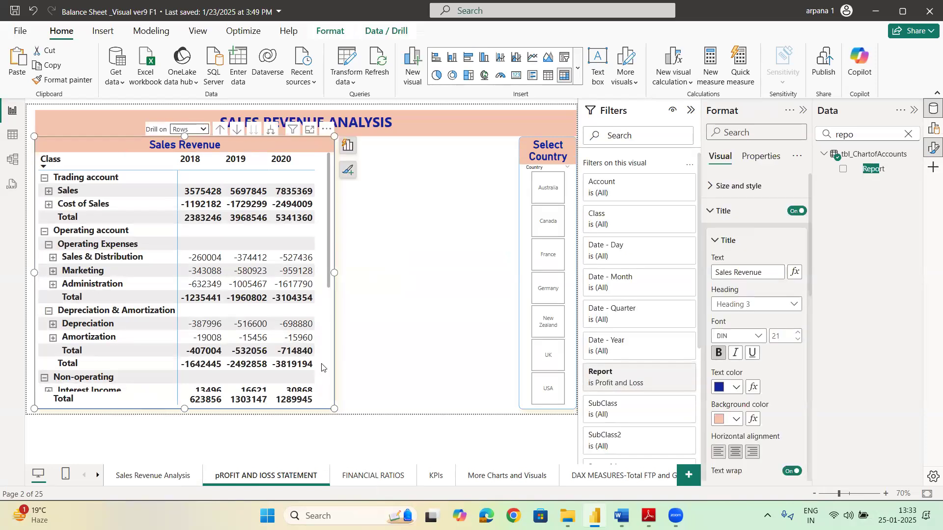
drag(326, 272, 318, 272)
click(420, 181)
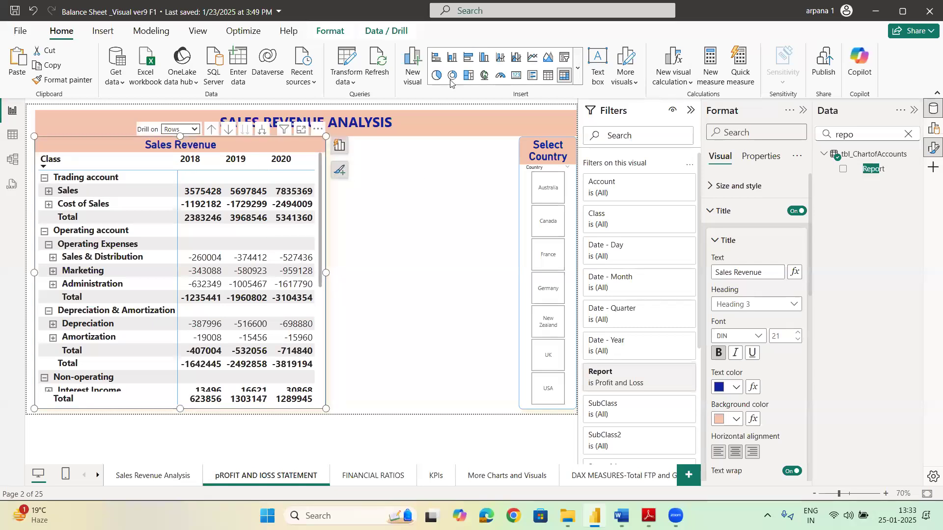
click(564, 76)
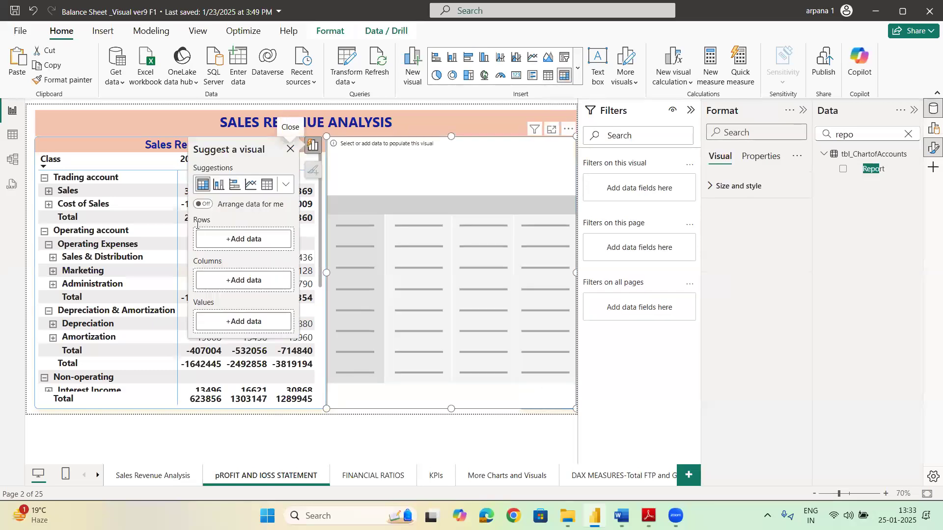
Step: Add Class, SubClass and SubClass2 from tbl_ChartofAccounts to the new matrix's rows
click(240, 246)
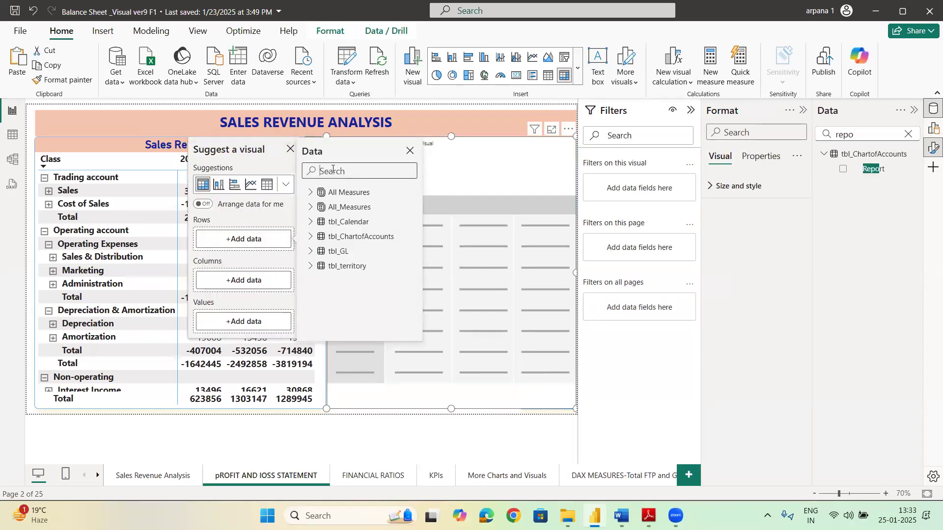
text(class)
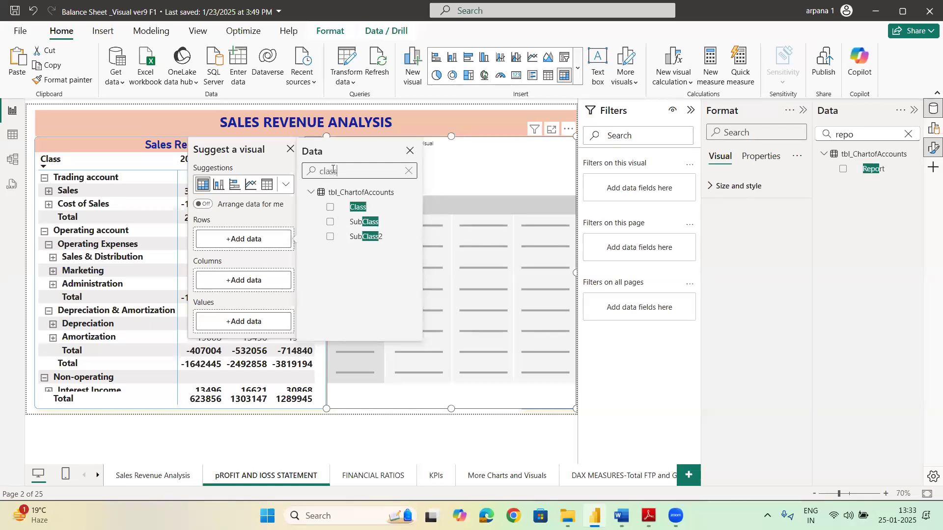
click(336, 209)
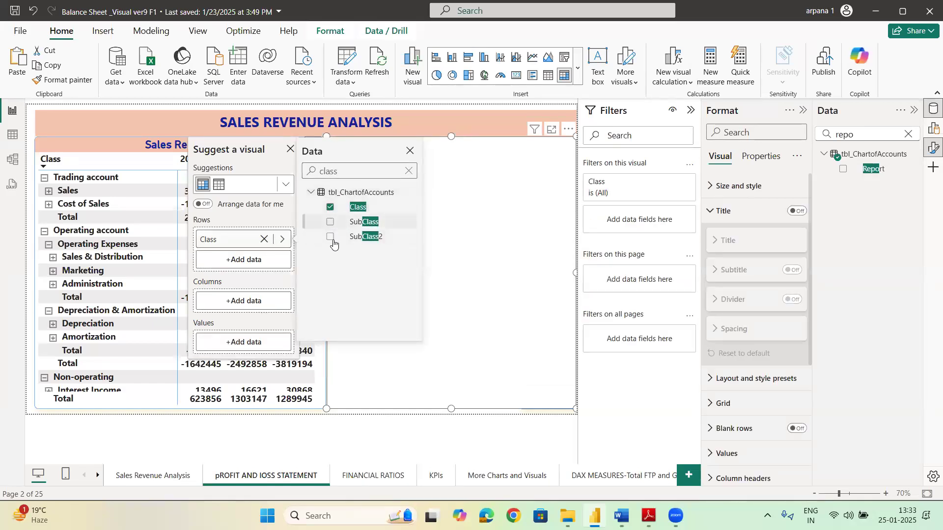
click(330, 221)
click(330, 237)
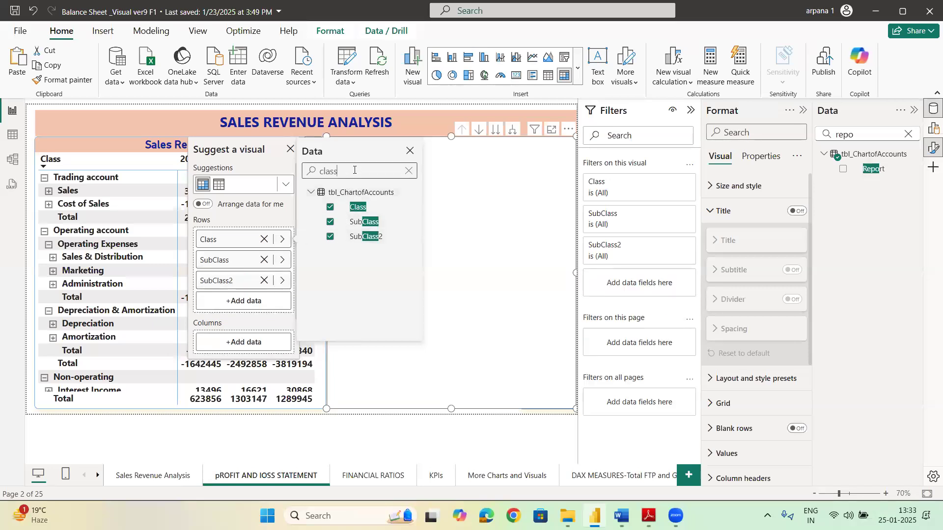
Step: Add the Account field from tbl_ChartofAccounts as the fourth row level of the new matrix
key(BackSpace)
key(BackSpace)
key(BackSpace)
key(BackSpace)
key(BackSpace)
text(acc)
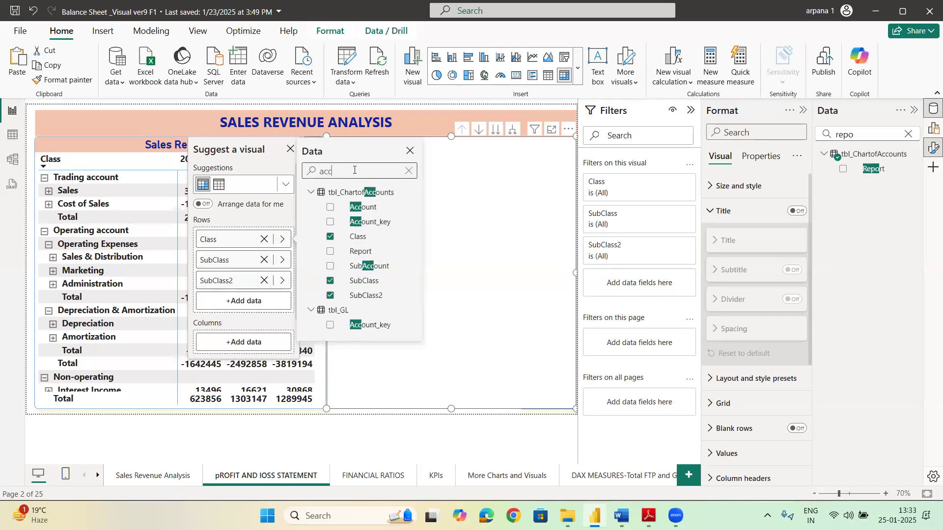
click(330, 207)
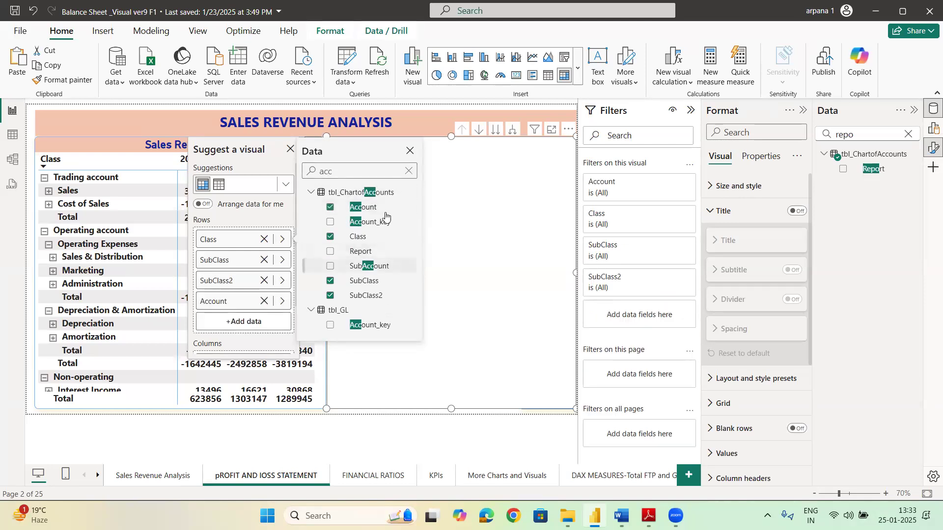
click(464, 248)
Step: Add the Date hierarchy to the new matrix's columns
scroll(241, 309, down, 3)
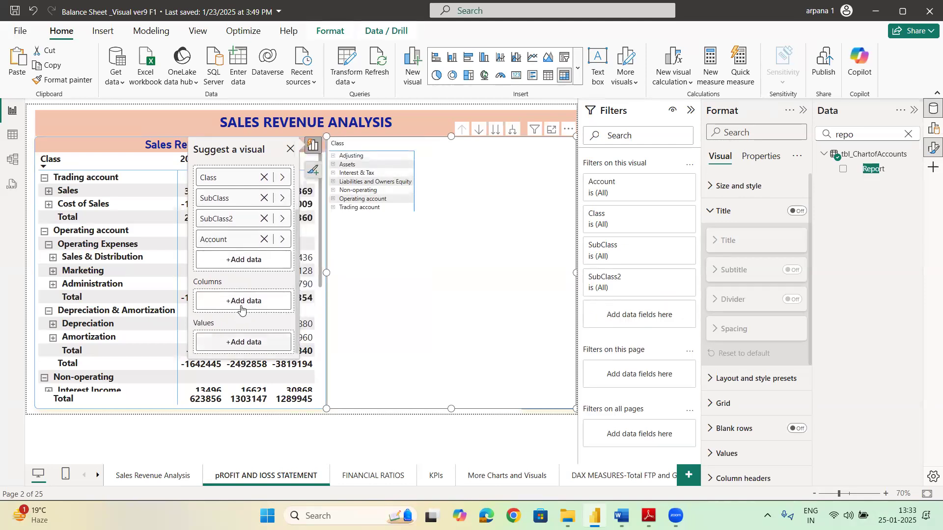
click(242, 307)
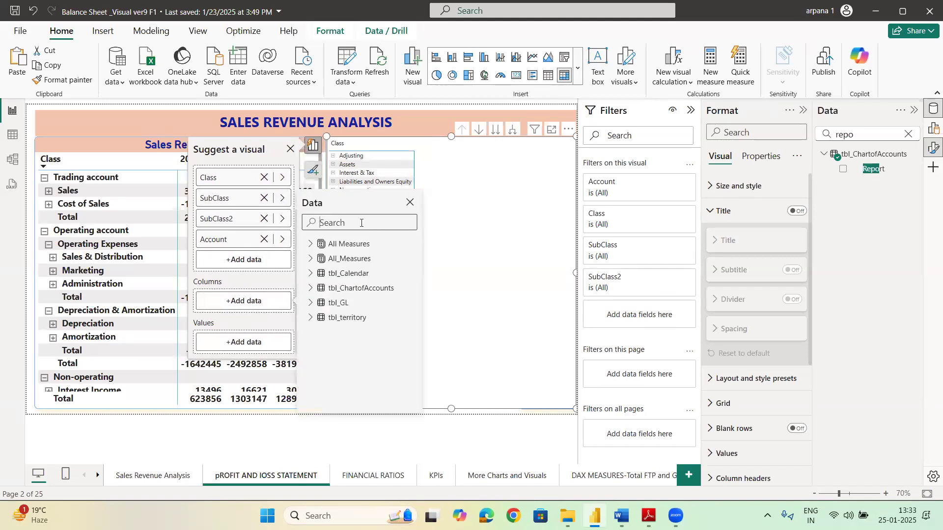
text(date)
click(340, 347)
click(525, 268)
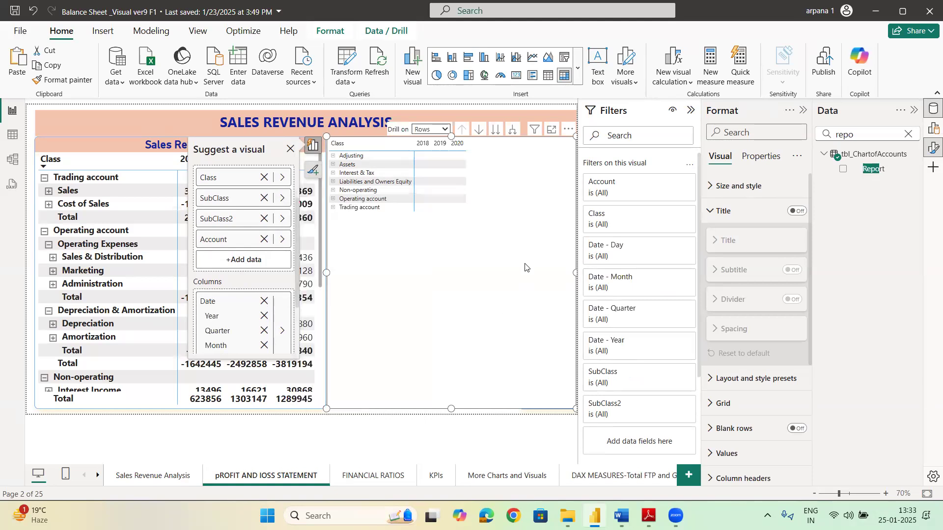
Step: Search the data fields for the amount field for the new matrix's values
scroll(250, 320, down, 3)
click(250, 342)
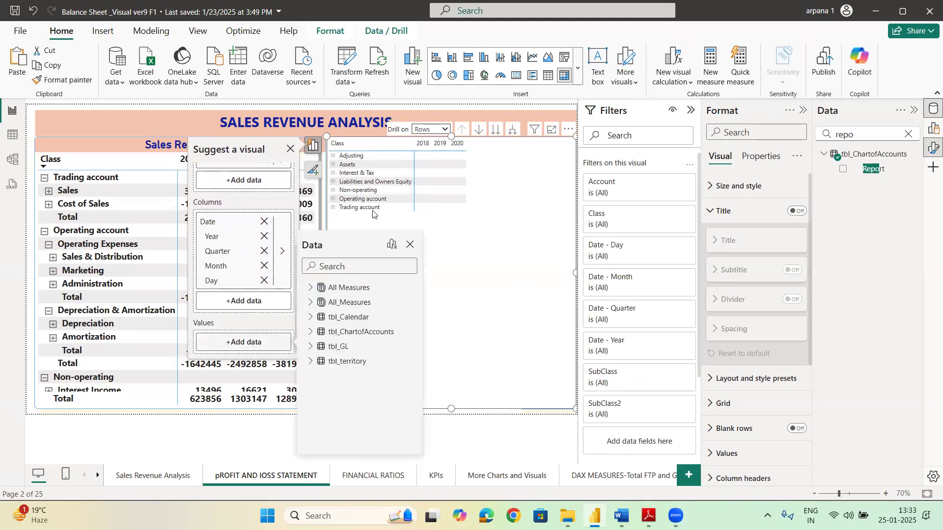
text(amon)
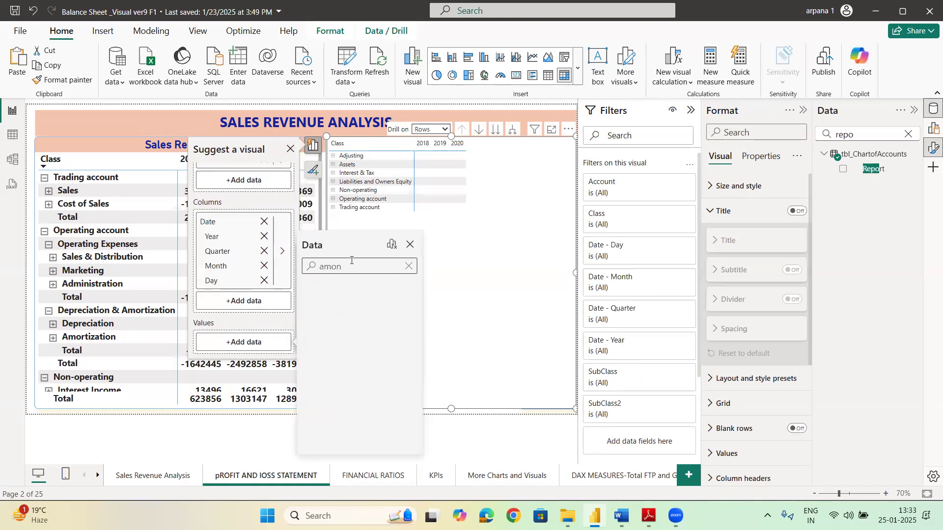
Step: Add the Amount field to the new matrix's values and copy the Sales Revenue matrix's formatting onto it
key(BackSpace)
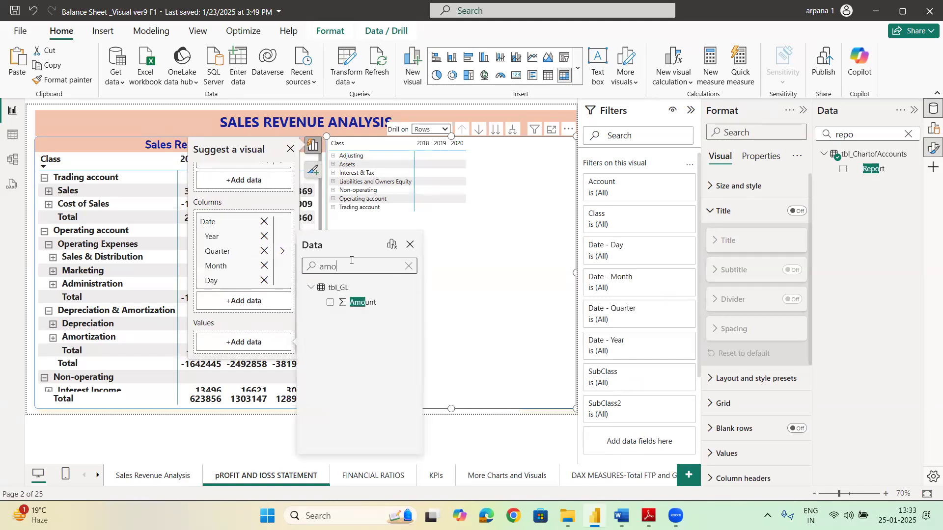
click(330, 303)
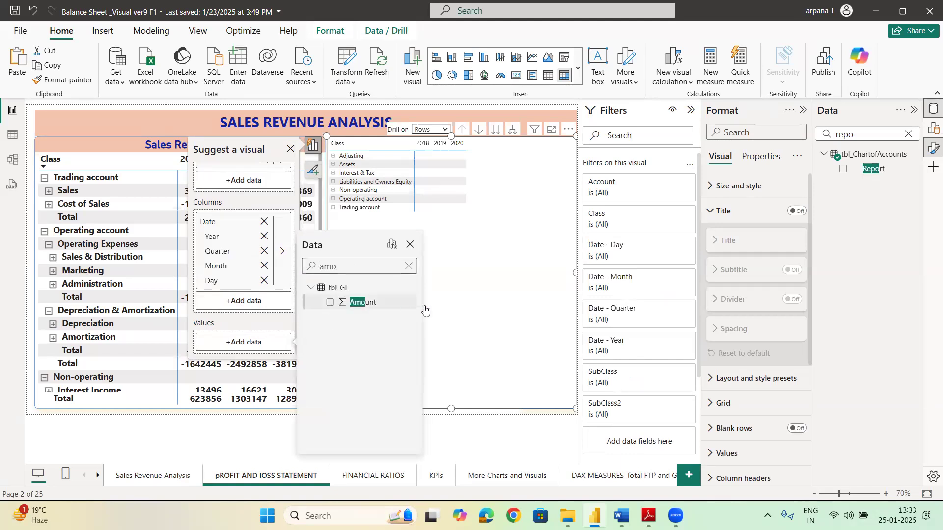
click(463, 308)
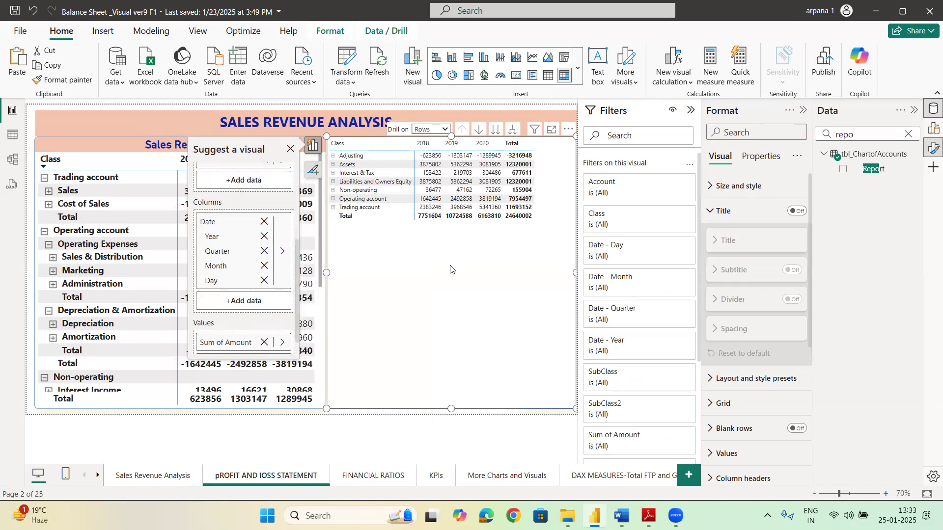
click(74, 147)
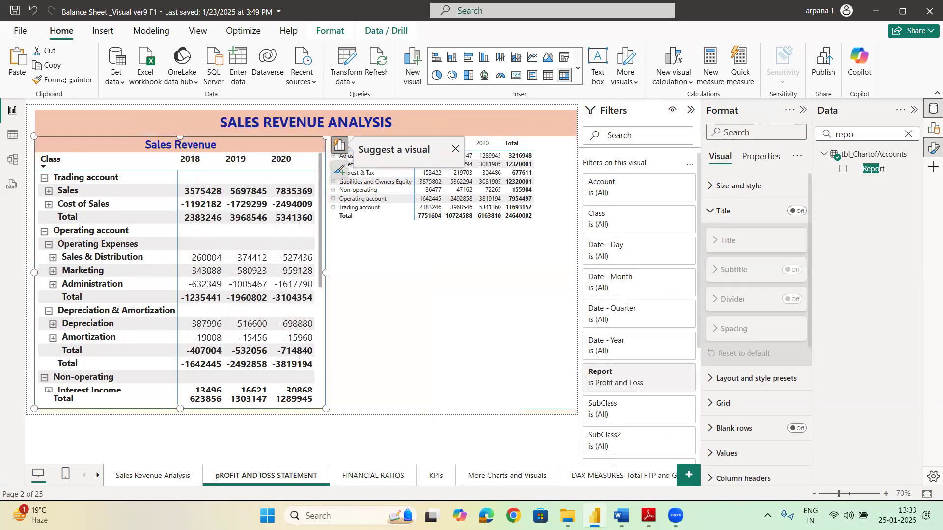
click(548, 147)
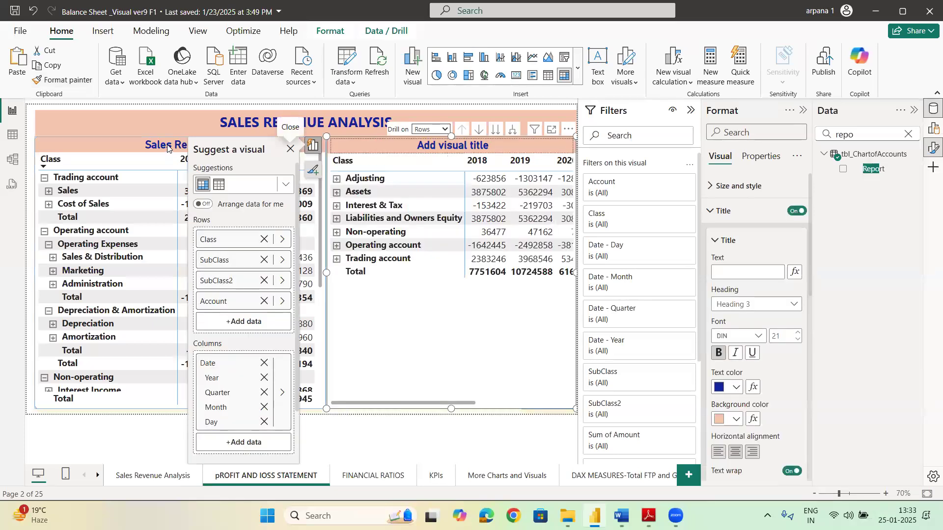
Step: Change the title of the Sales Revenue matrix to "PL Statement"
click(167, 146)
double_click(162, 144)
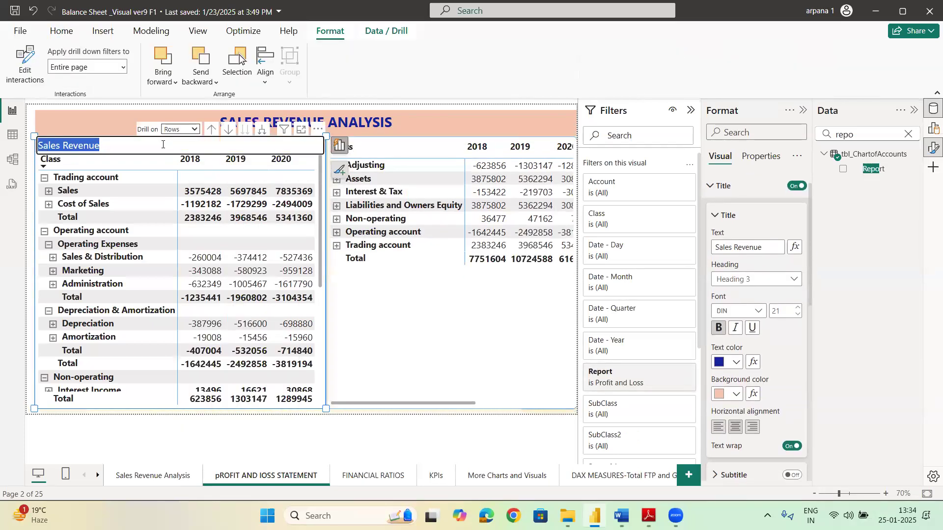
text(PL Statement)
click(427, 315)
Step: Reapply the PL Statement matrix's formatting to the neighbouring matrix with Format painter
click(145, 145)
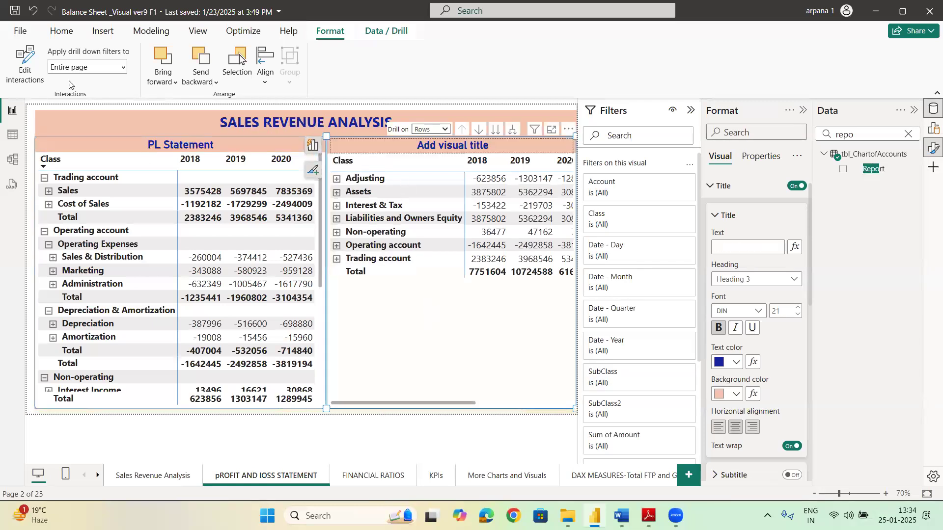
click(62, 31)
click(62, 80)
click(506, 203)
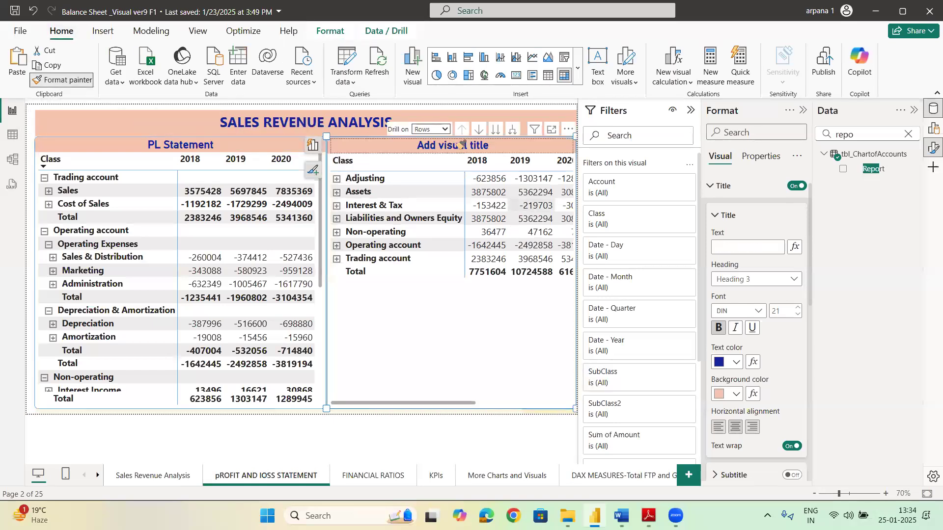
Step: Title the untitled matrix beside PL Statement "Profit and Loss Statement"
click(455, 145)
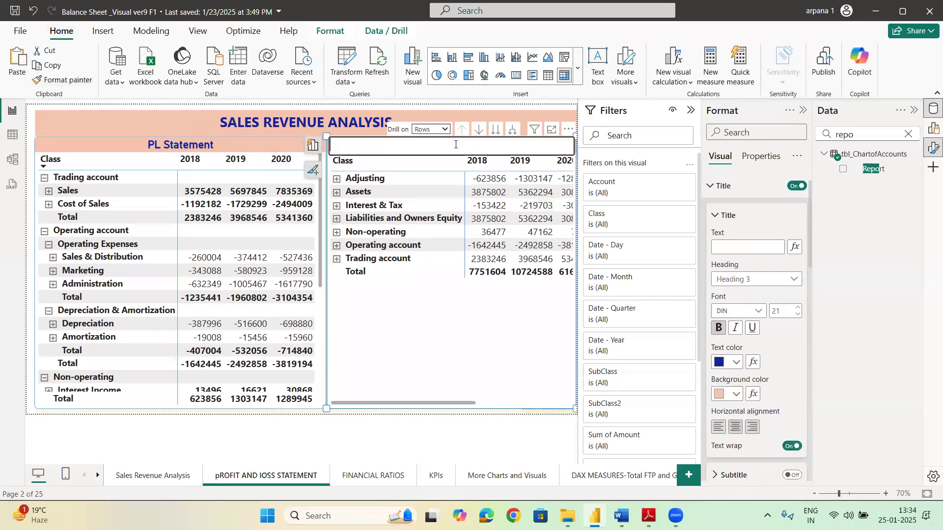
text(Profit and Loa)
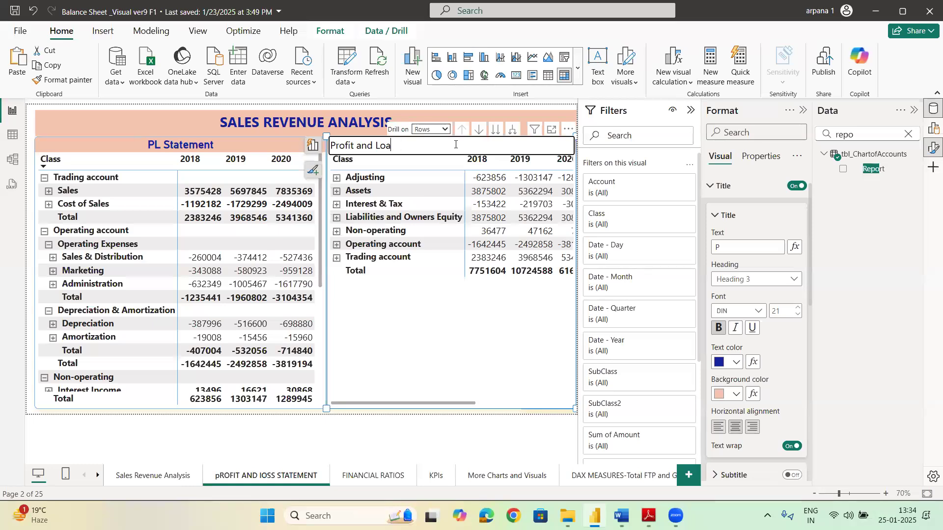
text(ssss Satte)
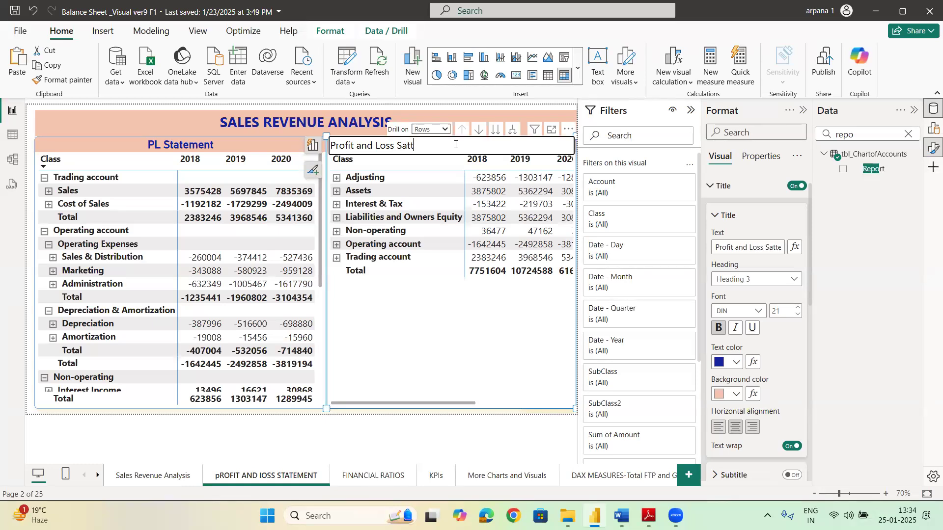
key(BackSpace)
key(BackSpace)
key(BackSpace)
text(tamen)
key(BackSpace)
key(BackSpace)
key(BackSpace)
key(BackSpace)
text(tement)
key(Return)
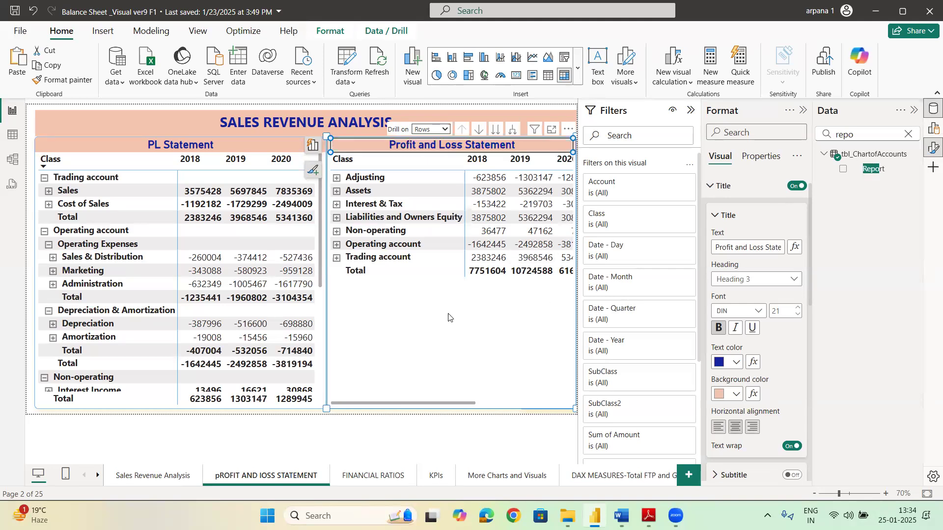
click(534, 371)
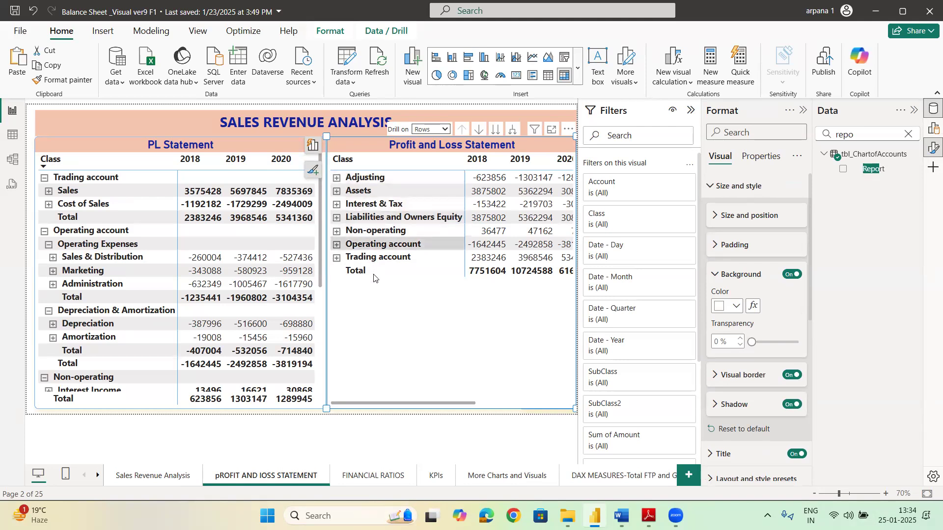
click(366, 143)
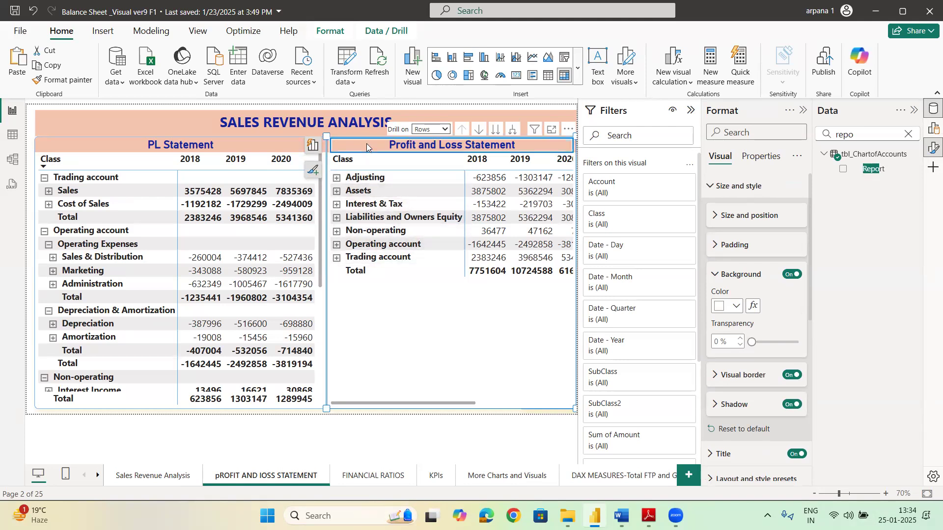
click(392, 237)
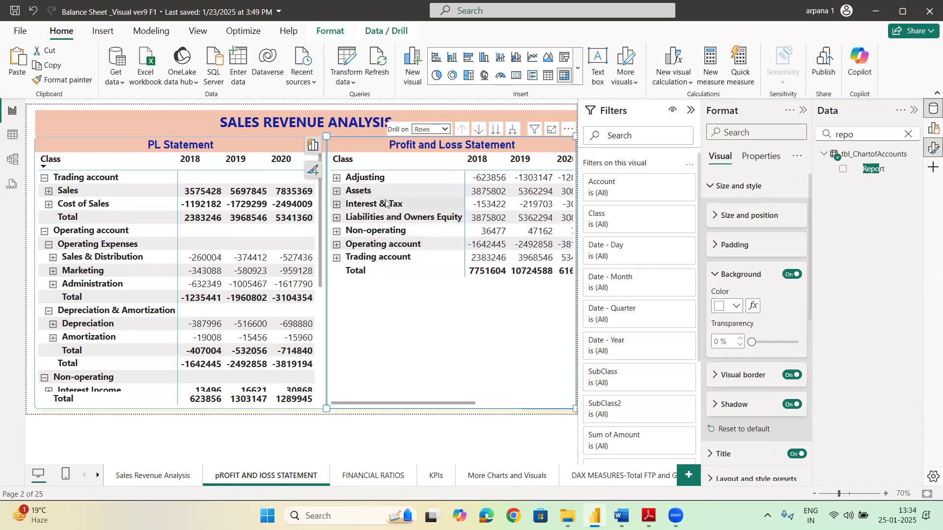
Step: Examine how the Class values relate to each Report type in the tbl_ChartofAccounts table, and return to the report
click(13, 136)
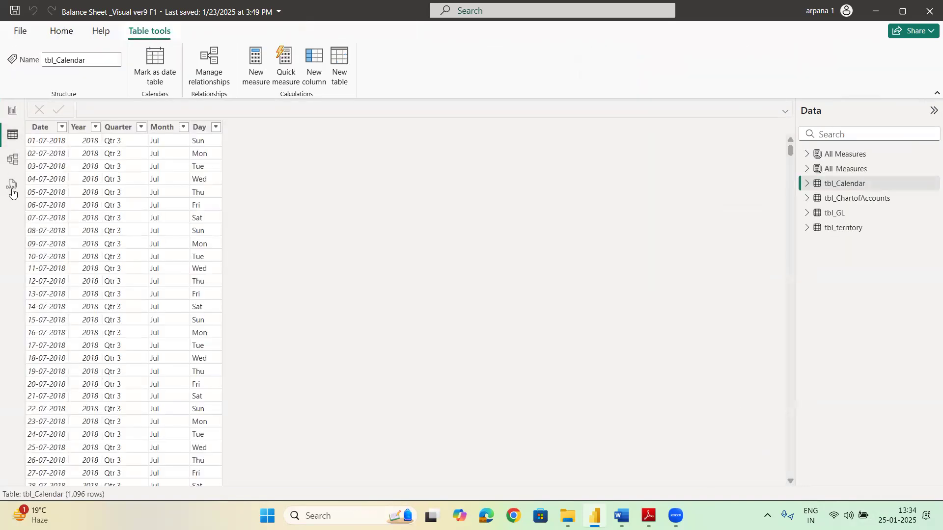
click(866, 199)
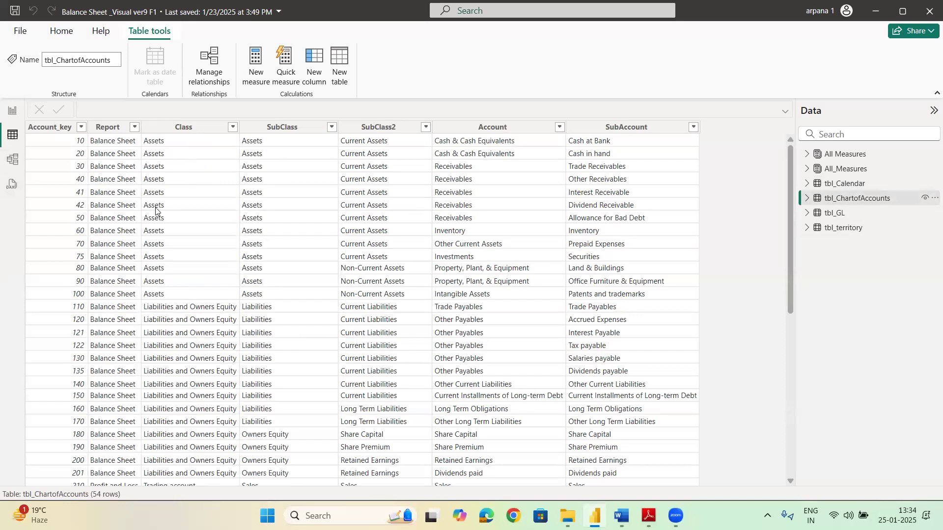
scroll(188, 300, down, 9)
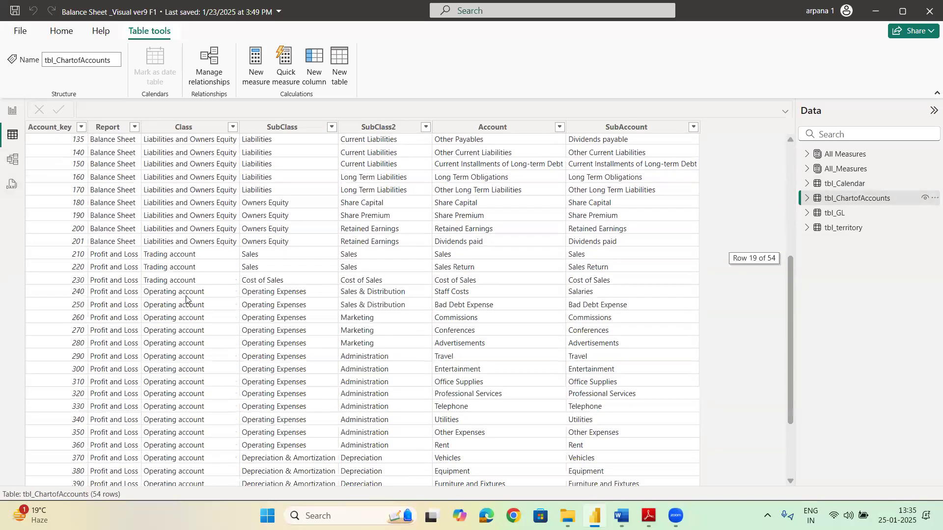
scroll(184, 403, down, 1)
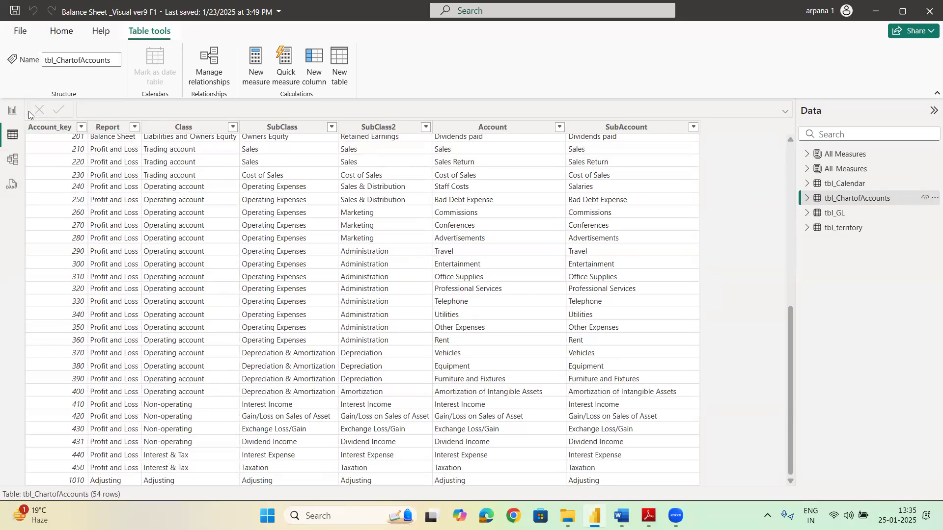
click(14, 113)
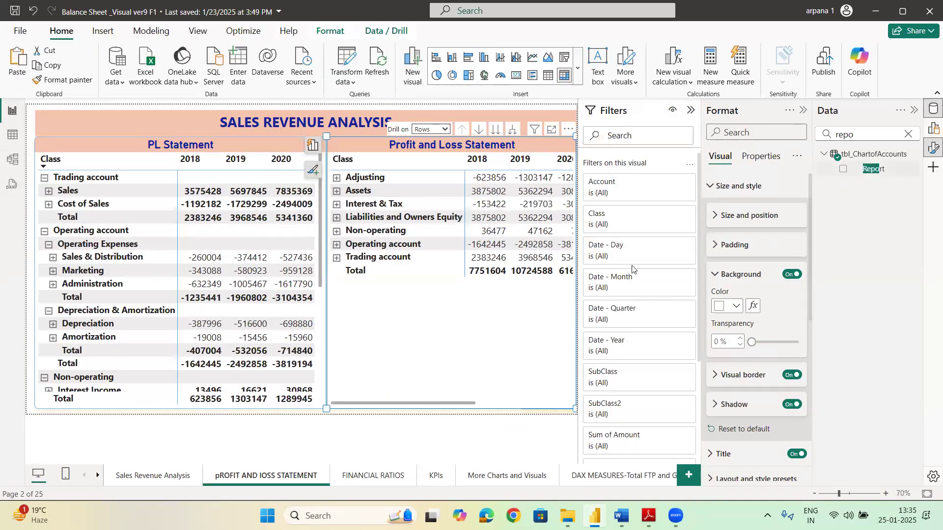
Step: Replace the data field search with "class" to find the Class field in tbl_ChartofAccounts
click(884, 136)
key(BackSpace)
key(BackSpace)
key(BackSpace)
key(BackSpace)
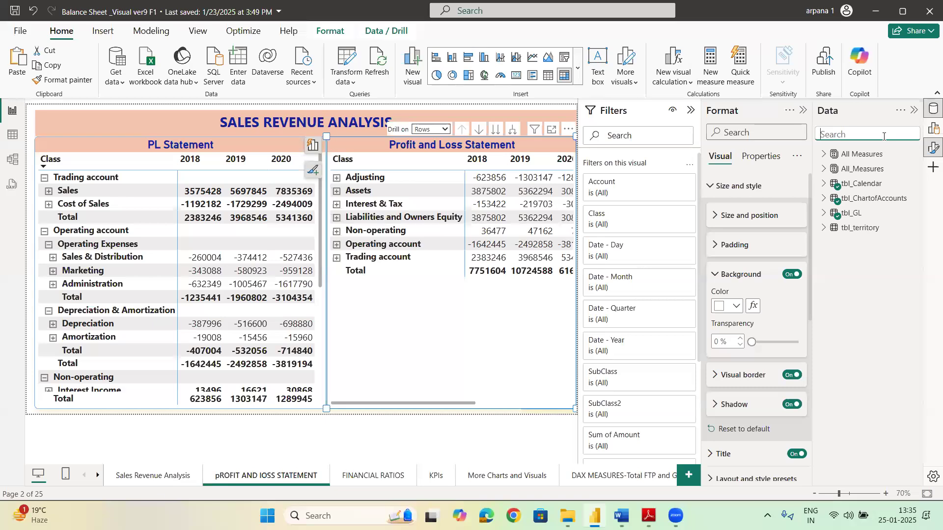
text(class)
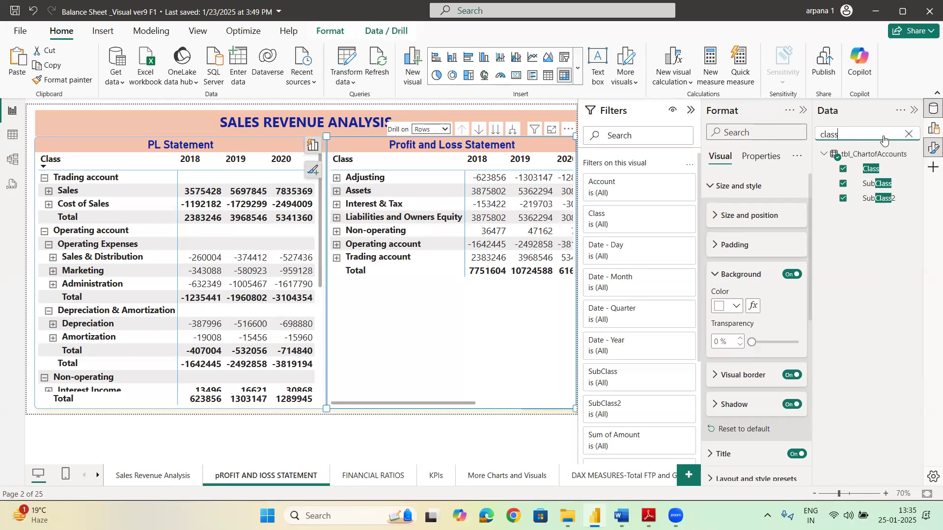
click(874, 173)
Step: Filter the Profit and Loss Statement matrix by Class to Trading account, Operating account, Non-operating and Interest & Tax
click(655, 219)
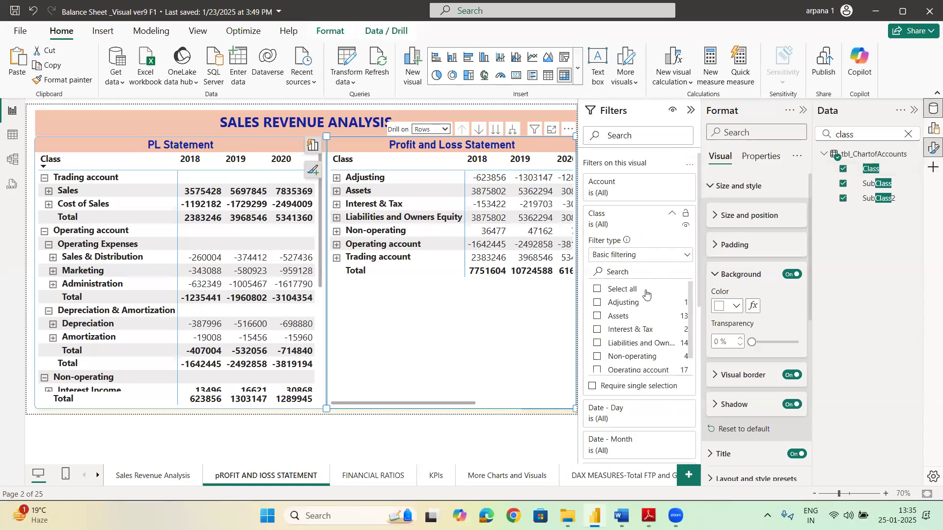
scroll(612, 368, down, 2)
click(597, 305)
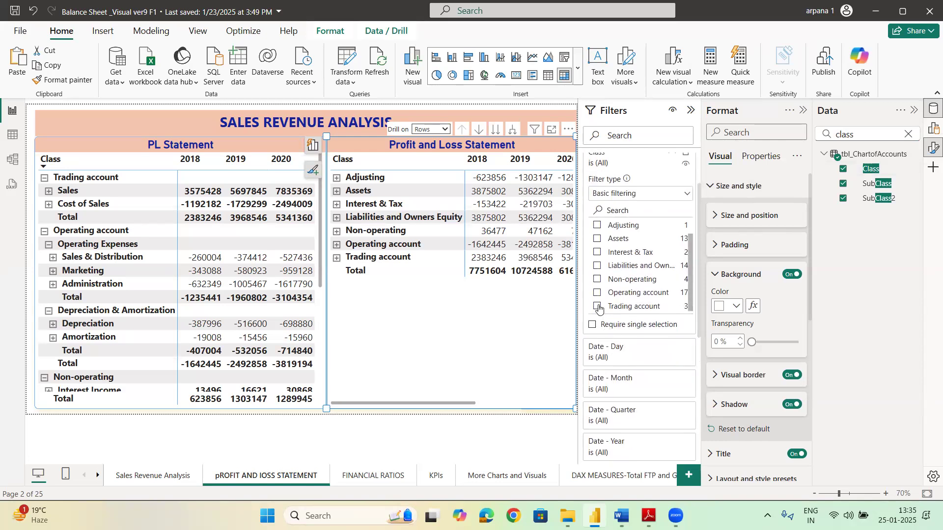
scroll(596, 297, up, 1)
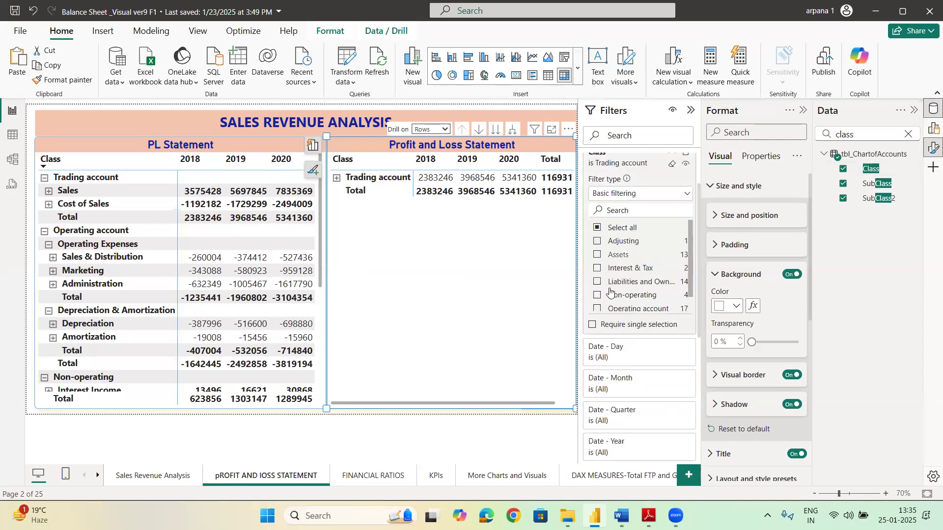
click(597, 308)
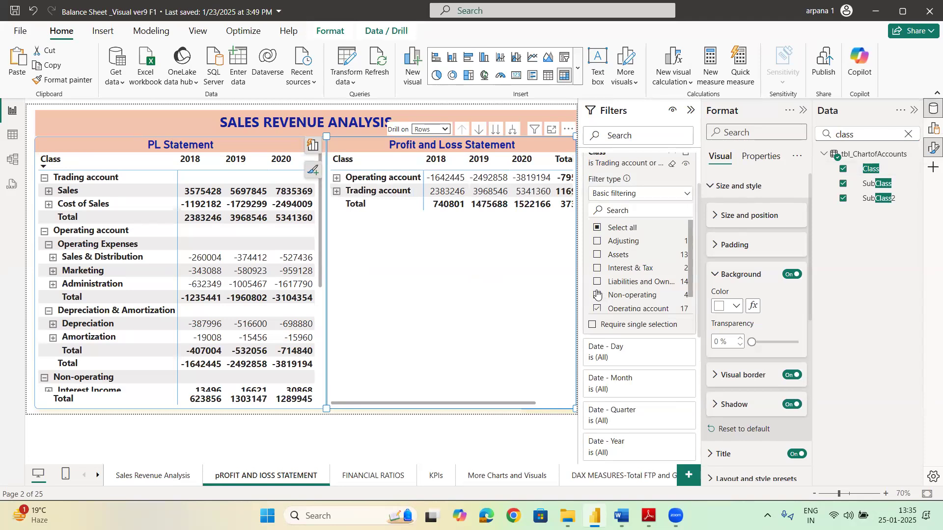
click(597, 295)
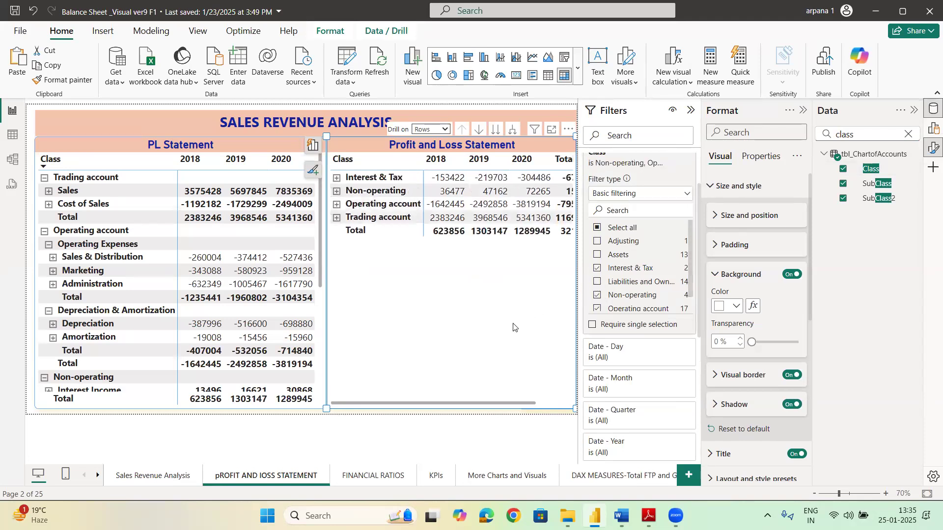
Step: Collapse the Filters and Format panes and narrow the Profit and Loss Statement matrix slightly
click(691, 112)
click(804, 111)
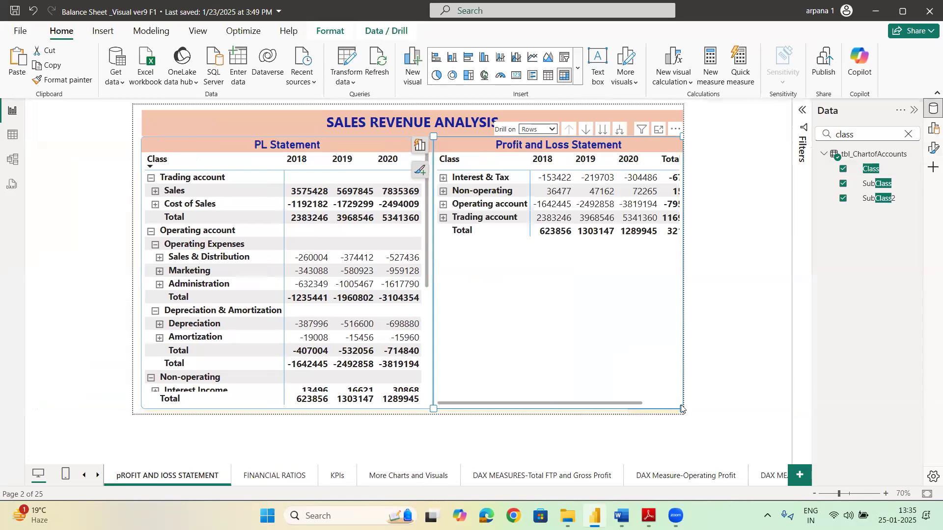
drag(671, 407, 671, 408)
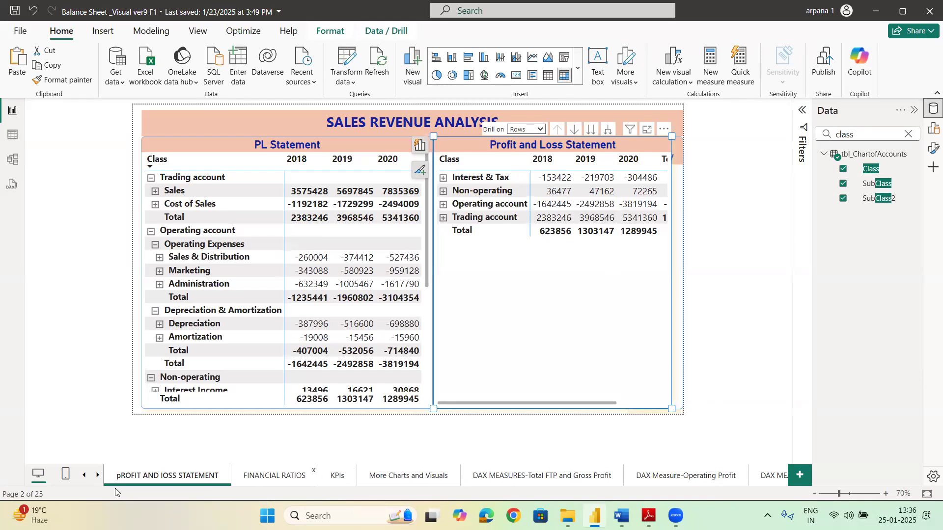
Step: Open the Balance Sheet-1 page and examine its three balance sheet matrices by class and year
click(98, 476)
click(98, 475)
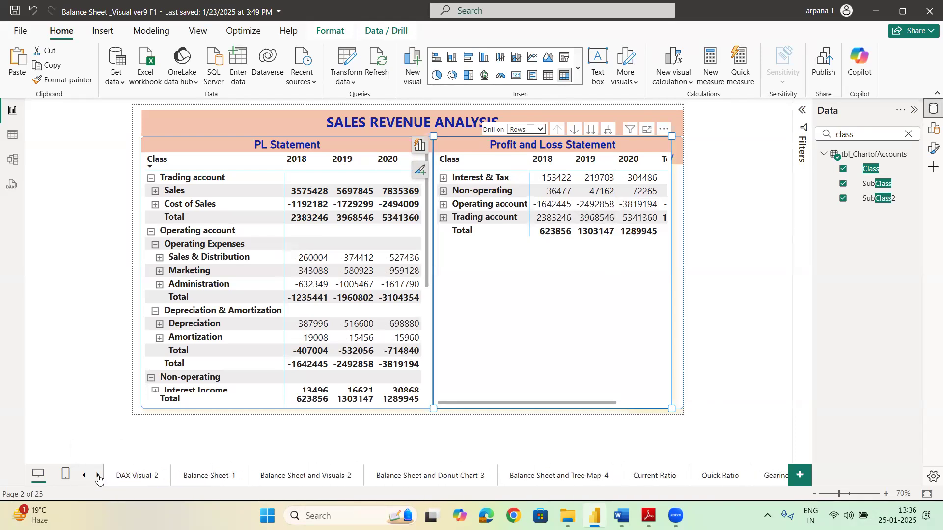
click(211, 475)
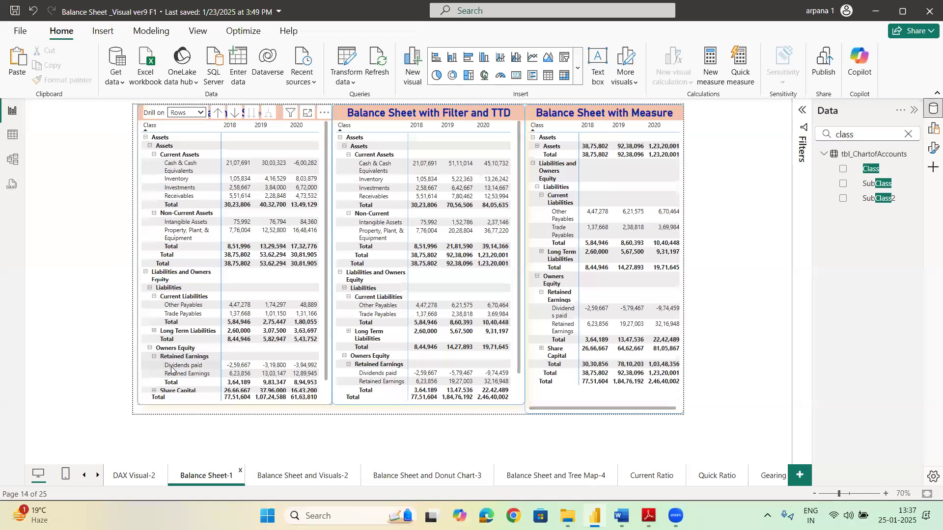
scroll(172, 372, down, 1)
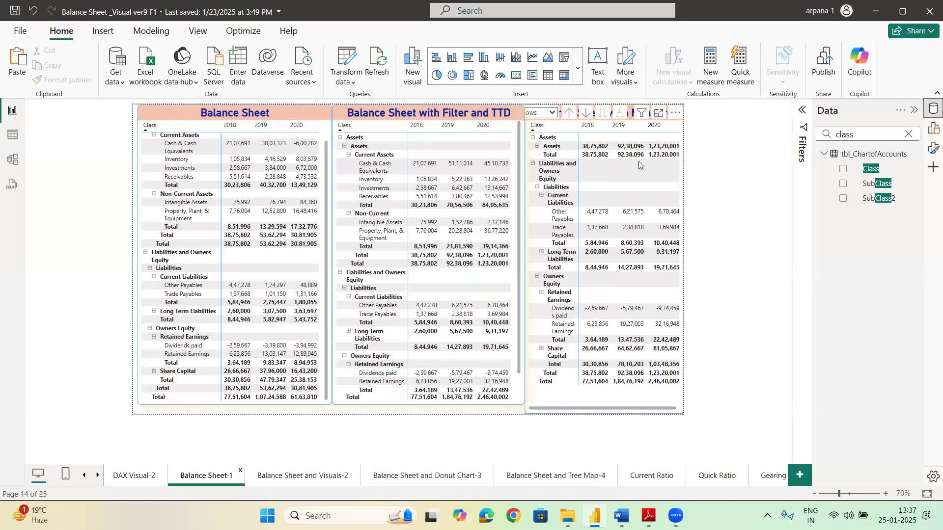
Step: Go back through the report pages and open the FINANCIAL RATIOS page
click(85, 476)
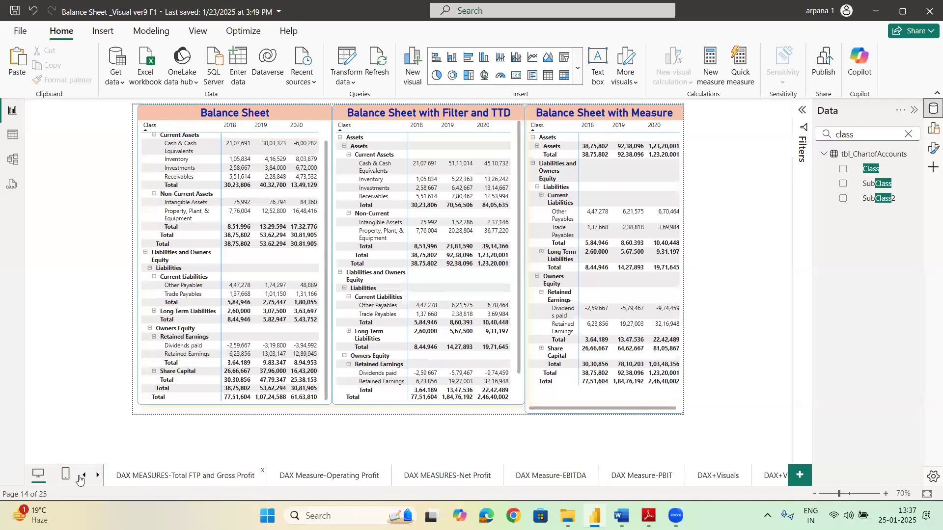
click(83, 476)
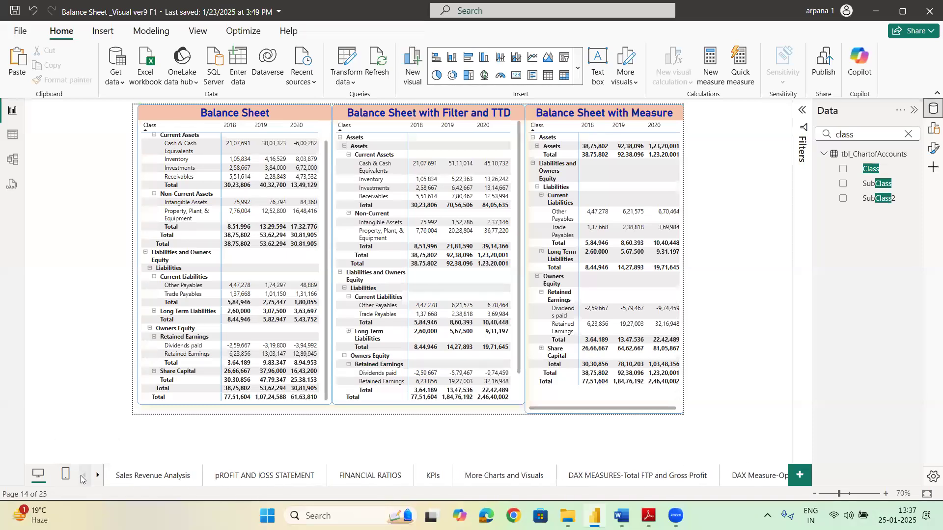
click(371, 477)
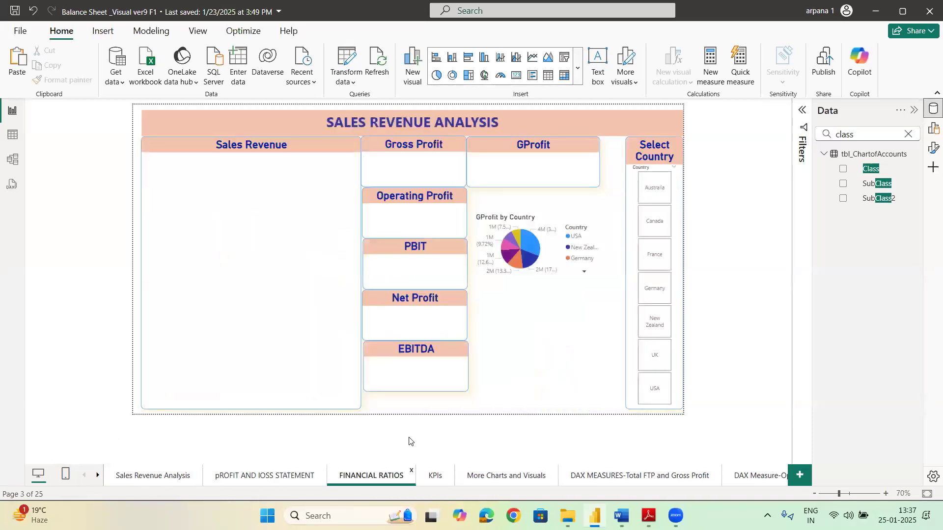
Step: Open Page 3 and Page 4 near the end of the report and examine their sales and profit visuals
click(99, 475)
click(98, 476)
click(99, 475)
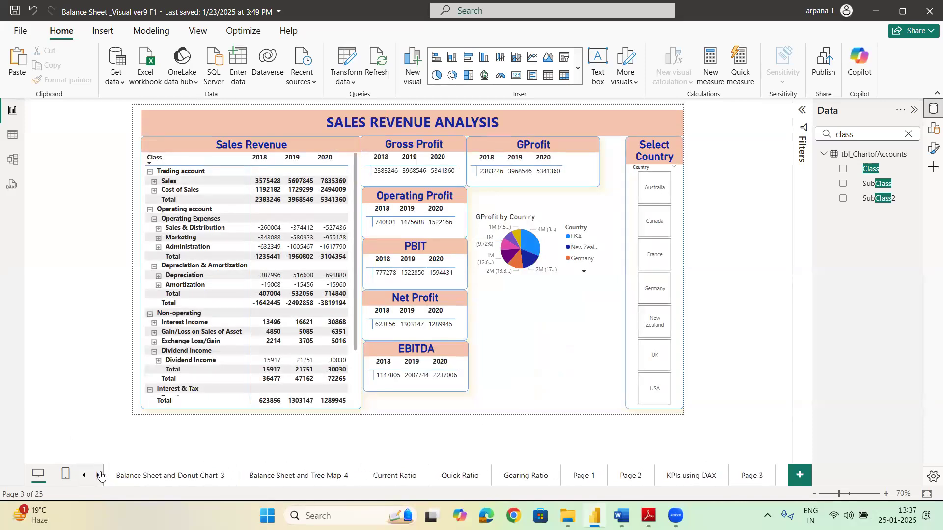
click(743, 464)
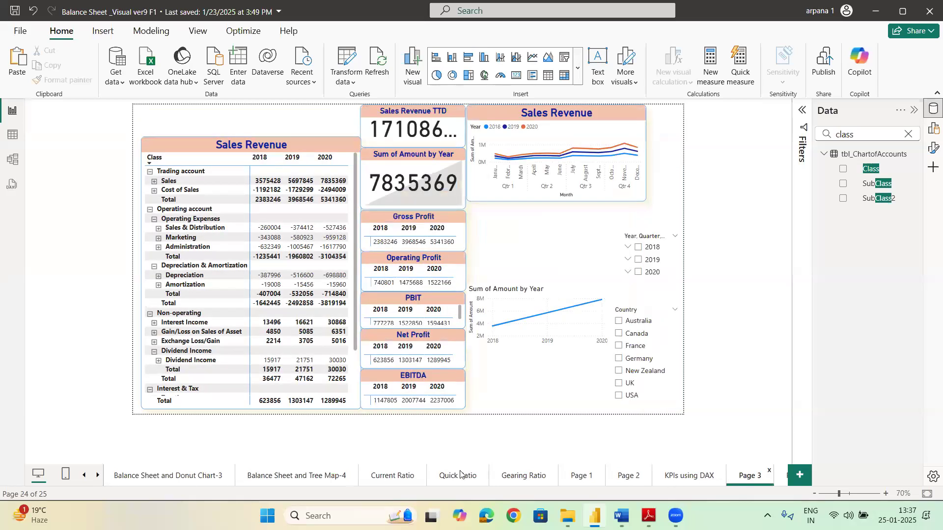
click(761, 473)
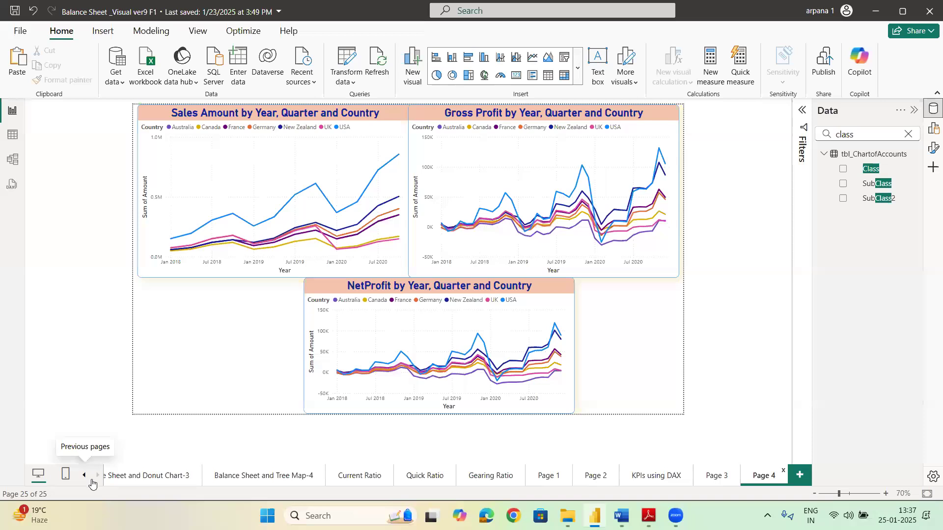
Step: Go back through the report pages and open the pROFIT AND lOSS STATEMENT page
click(85, 476)
click(97, 476)
click(85, 477)
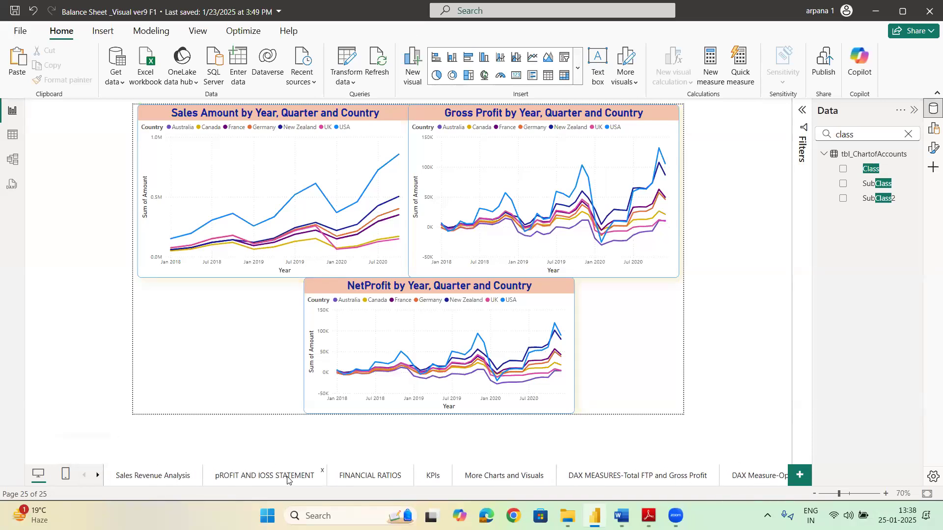
click(287, 480)
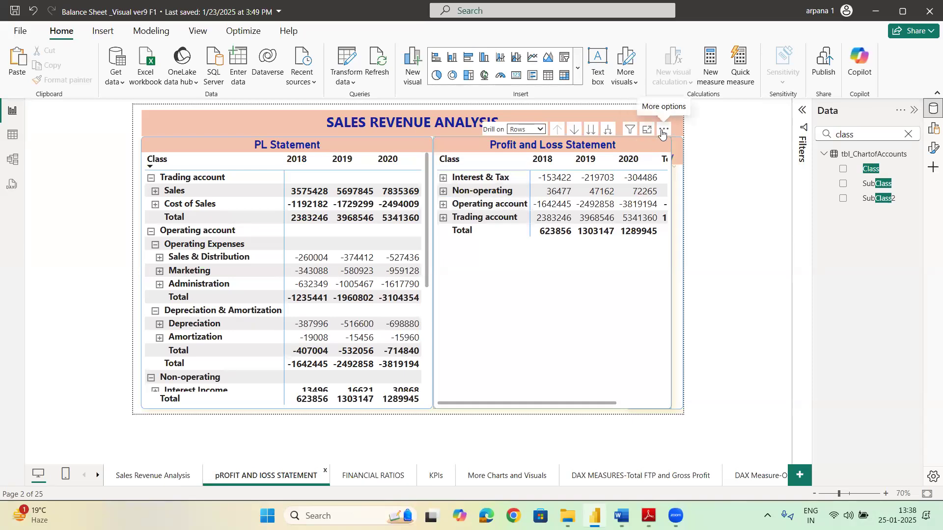
Step: Expand Non-operating, Trading account, Sales, Exchange Loss/Gain, Interest & Tax and Taxation in the Profit and Loss Statement matrix
click(443, 191)
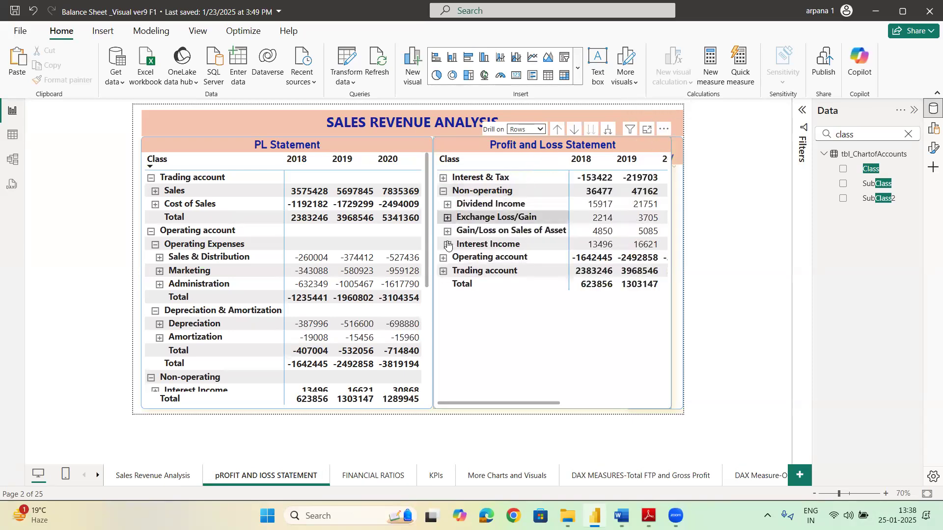
click(443, 271)
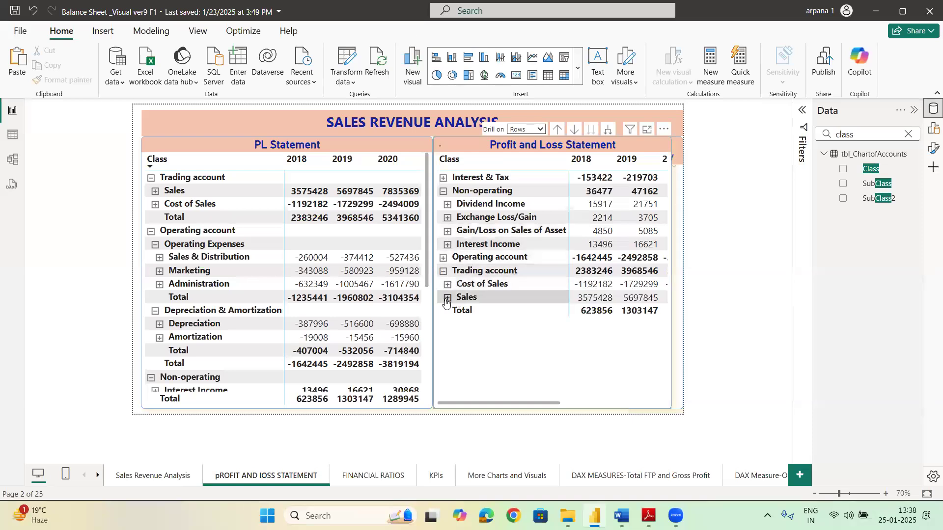
click(447, 298)
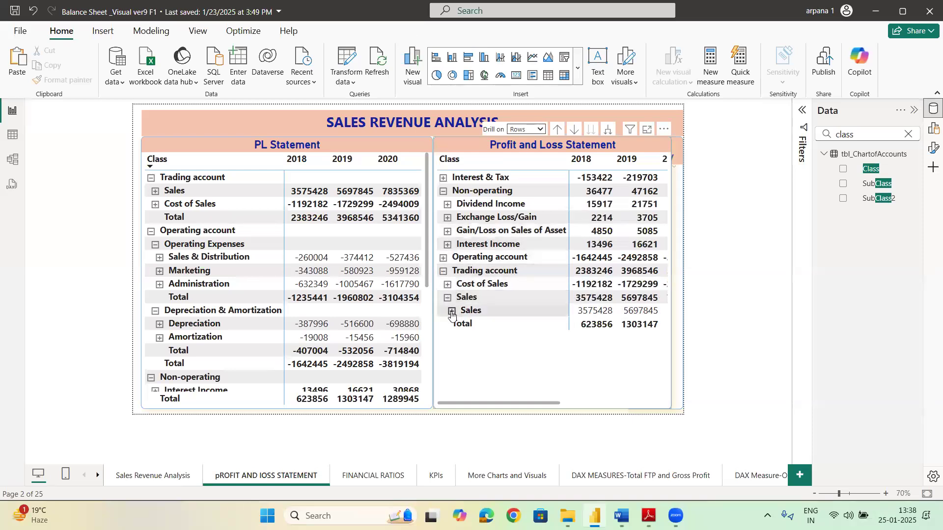
click(447, 217)
click(443, 178)
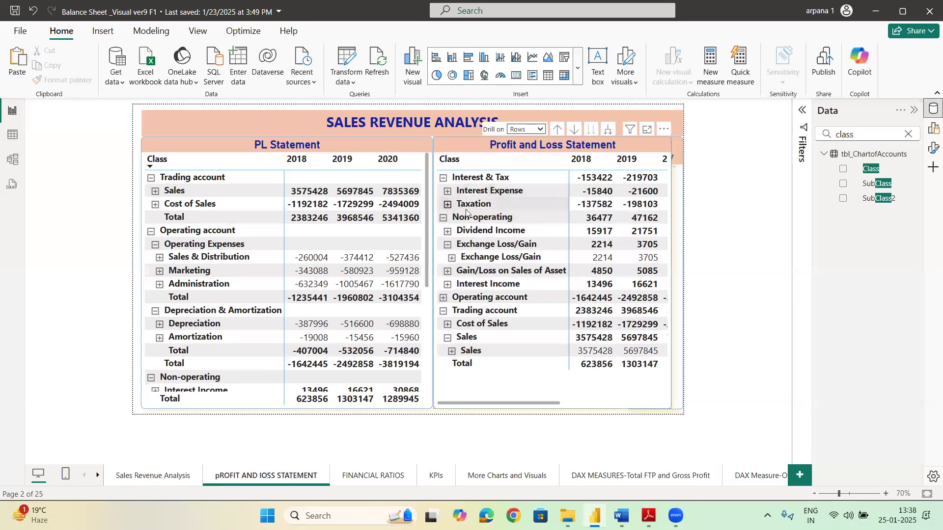
click(447, 205)
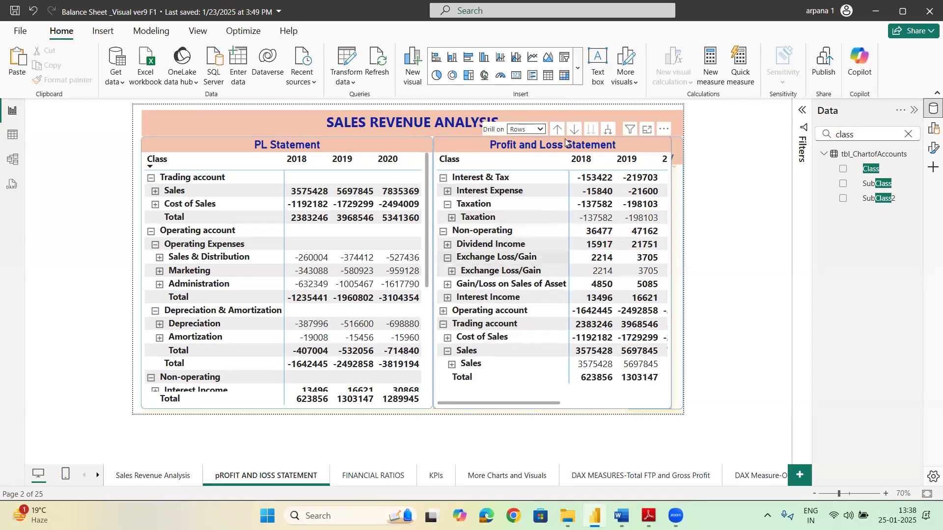
Step: Try switching the Profit and Loss Statement matrix's drill direction to Columns and back to Rows
click(540, 131)
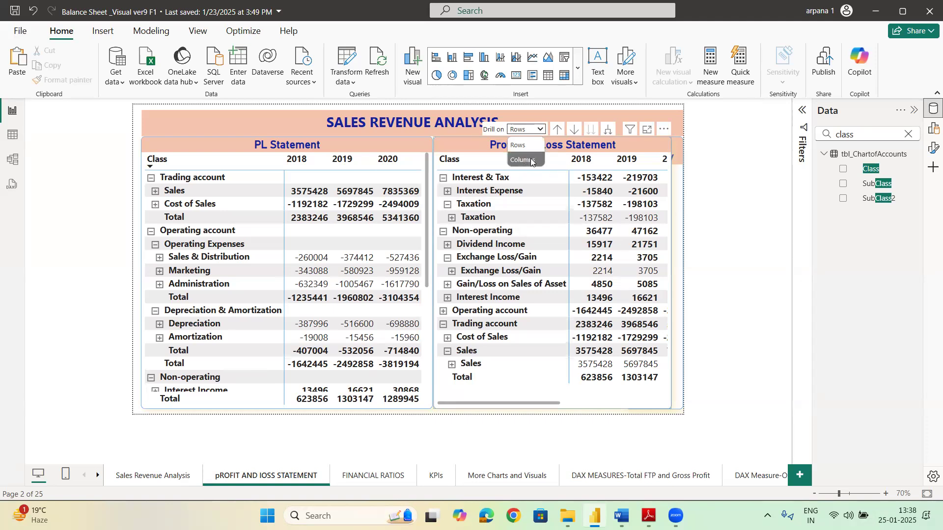
click(532, 163)
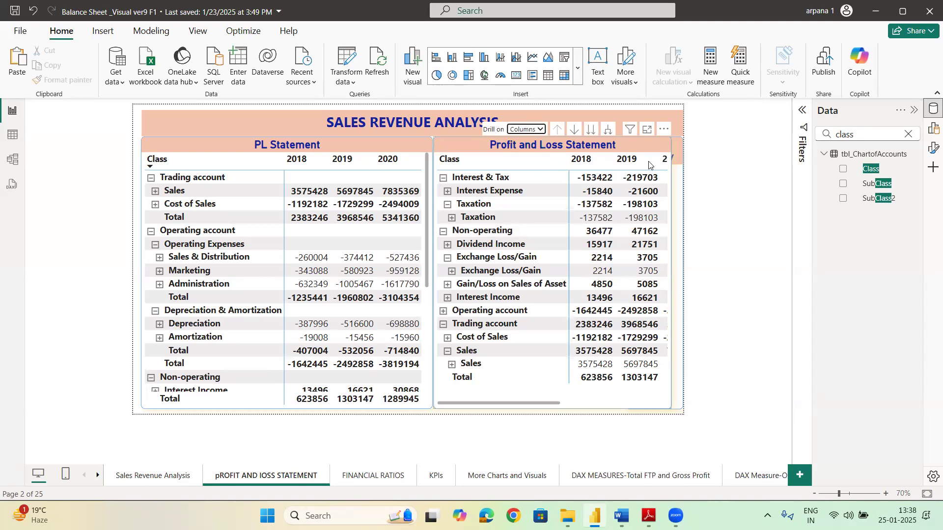
click(541, 131)
click(526, 145)
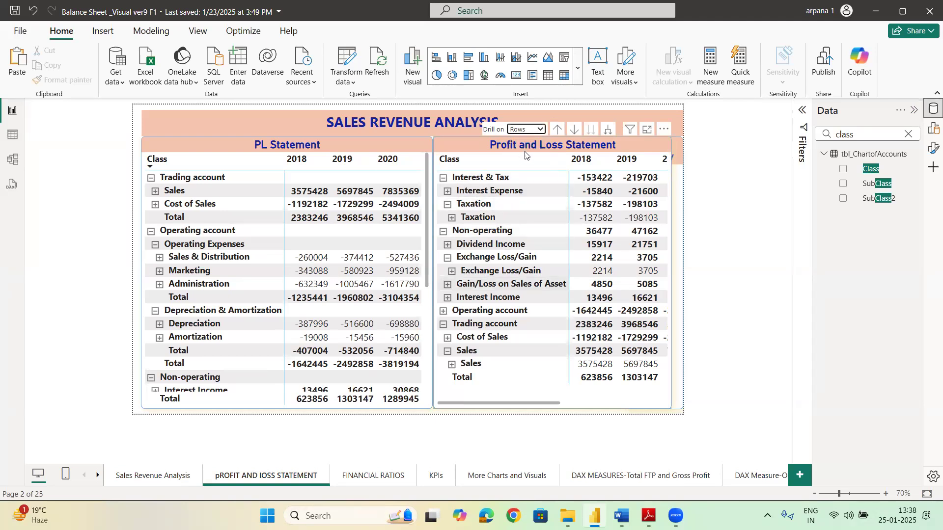
click(540, 130)
click(526, 159)
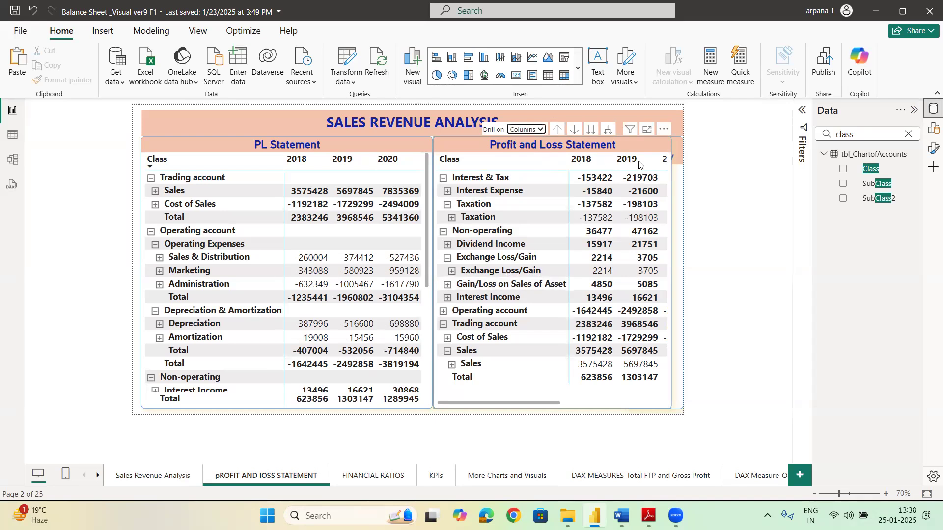
click(540, 130)
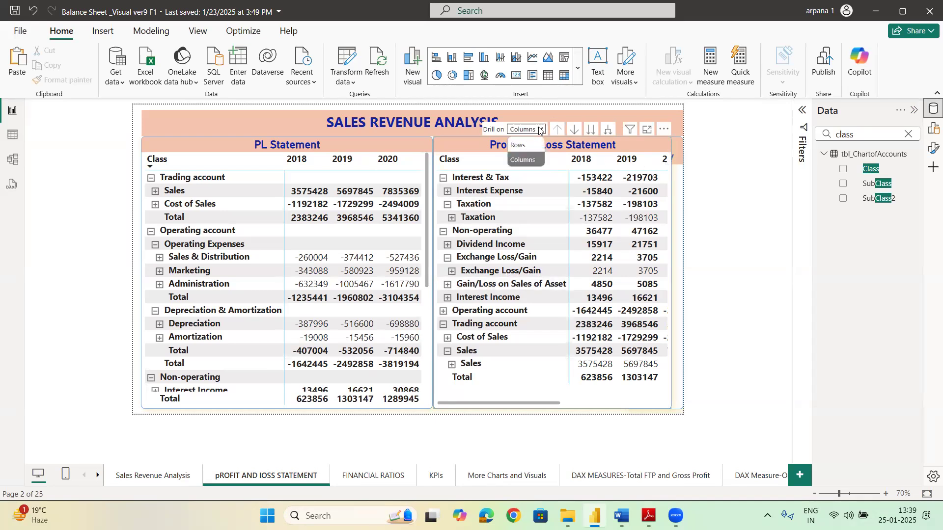
click(526, 145)
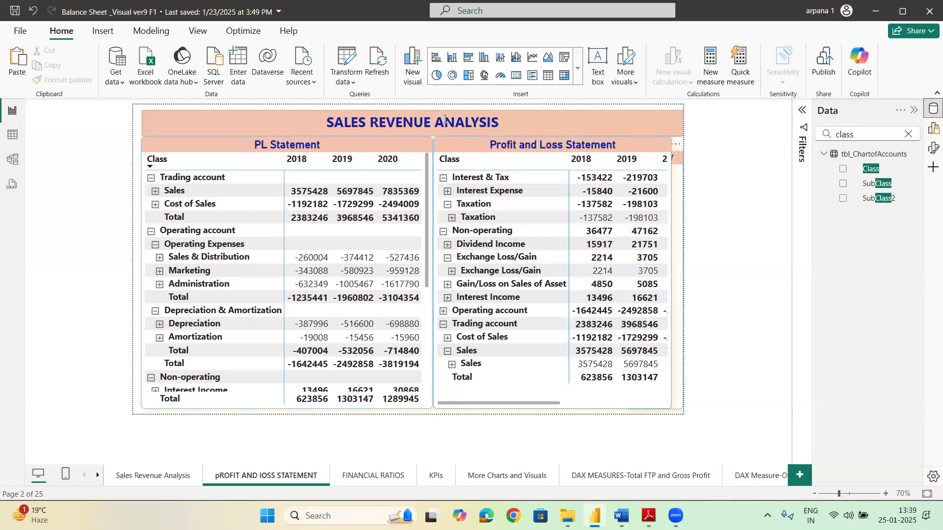
Step: Sort the Profit and Loss Statement matrix by Class, try the ascending order, and set it back to descending
click(468, 177)
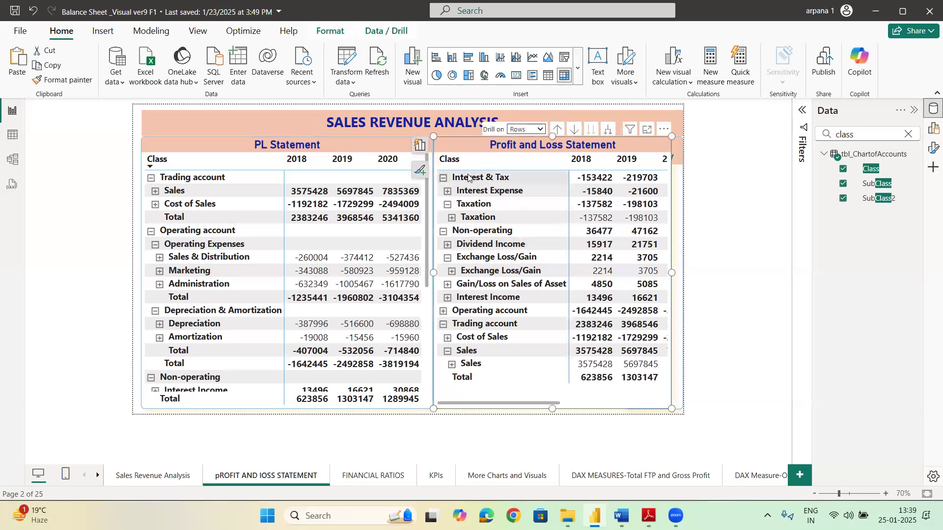
click(663, 129)
mouse_move(700, 253)
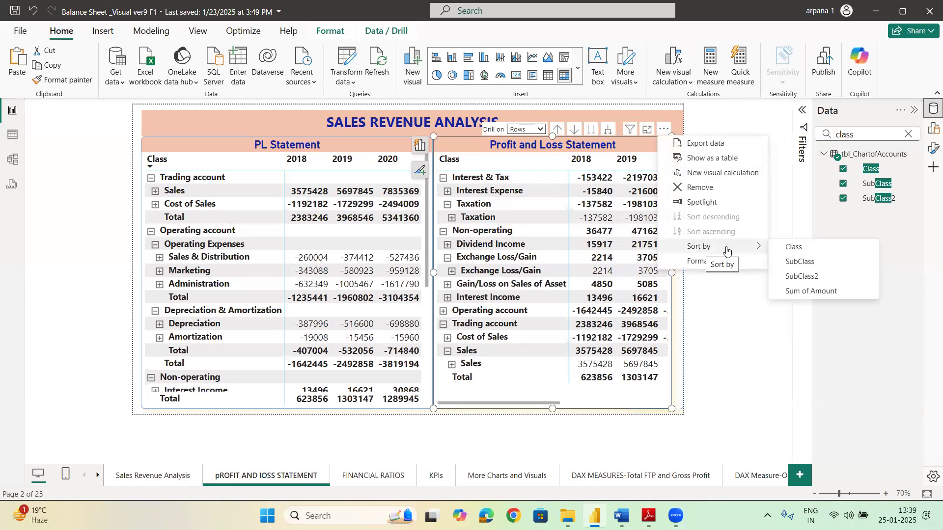
click(794, 248)
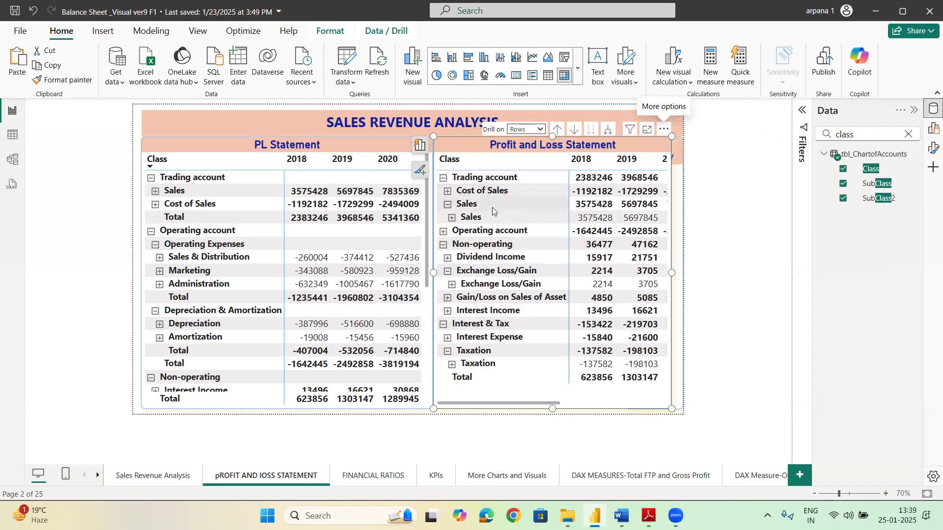
click(445, 160)
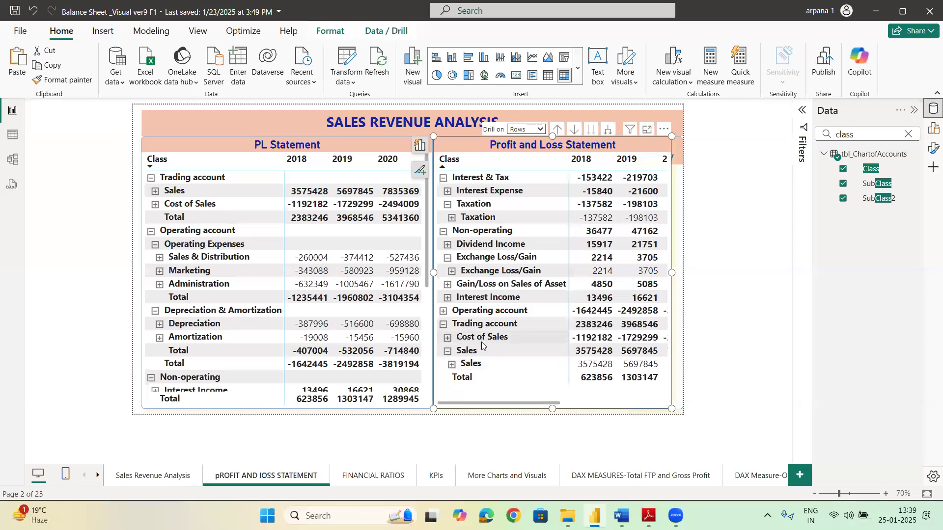
click(446, 159)
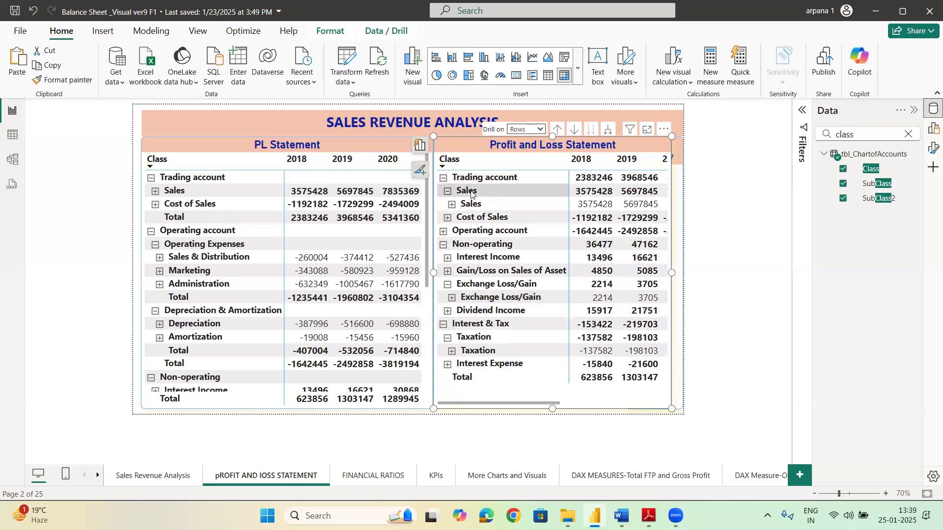
Step: Expand Operating account in the Profit and Loss Statement matrix and check which fields the matrix is sorted by
click(444, 232)
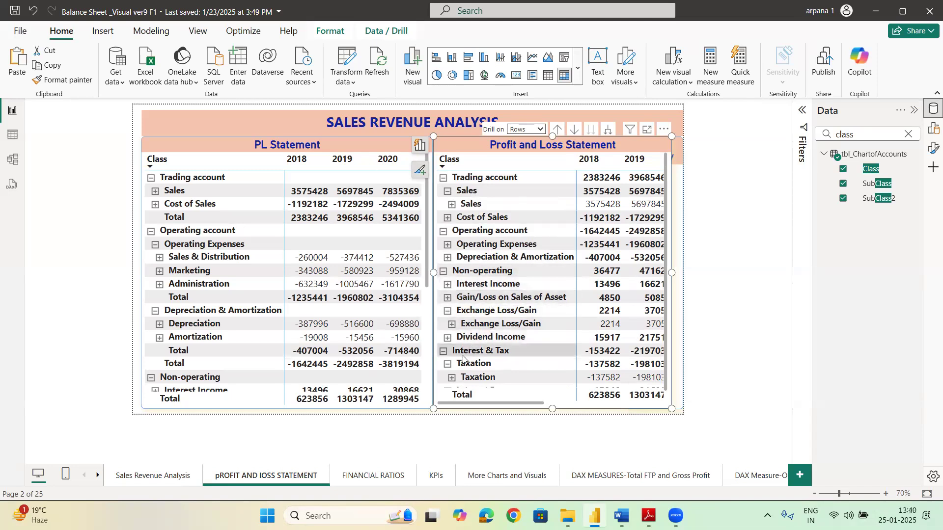
scroll(464, 383, down, 1)
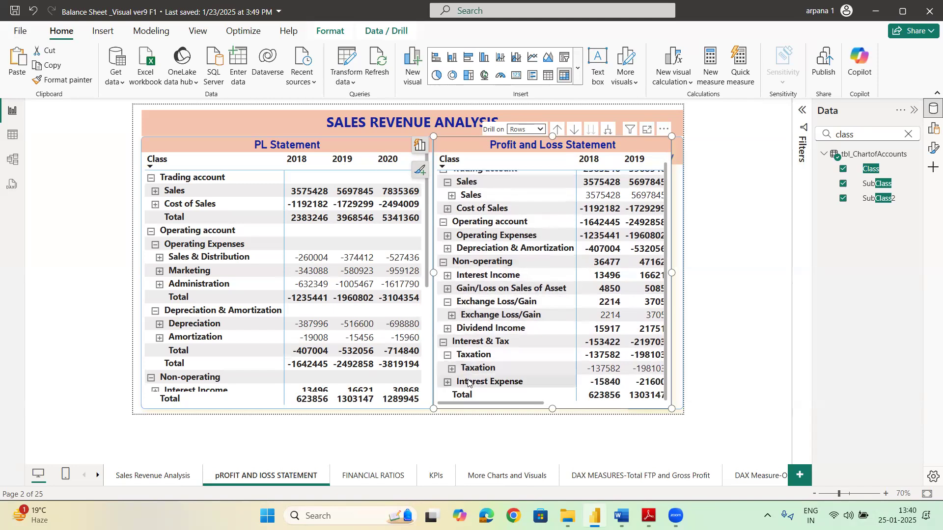
click(664, 129)
mouse_move(699, 249)
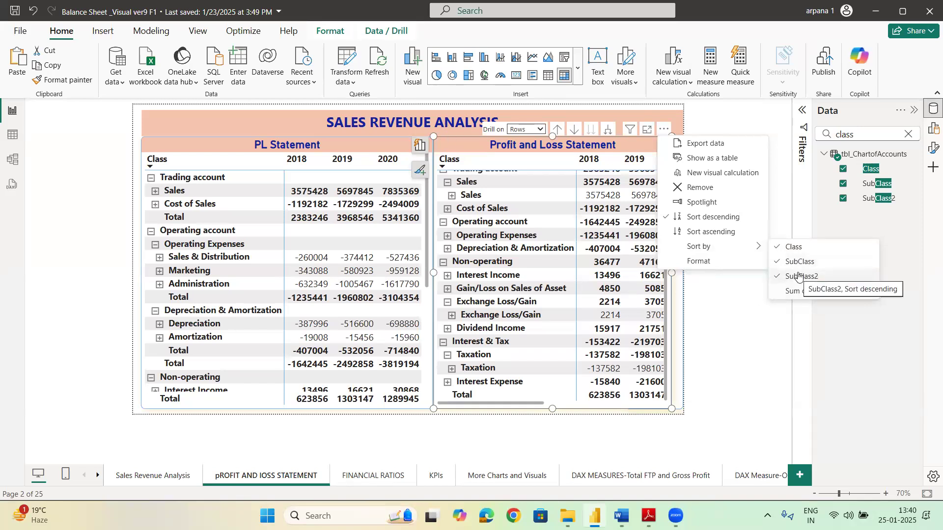
click(509, 241)
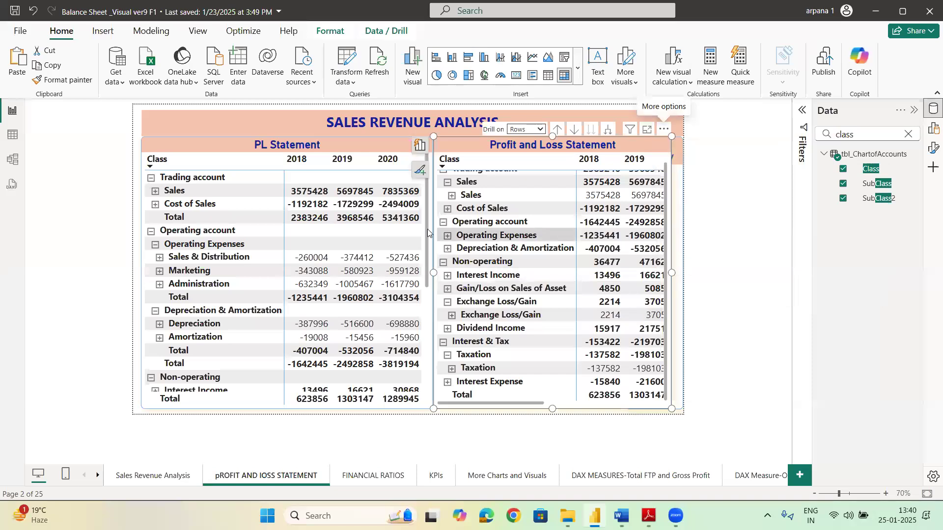
Step: View the Profit and Loss Statement matrix in focus mode, return to the report, and turn off its column subtotals
click(647, 130)
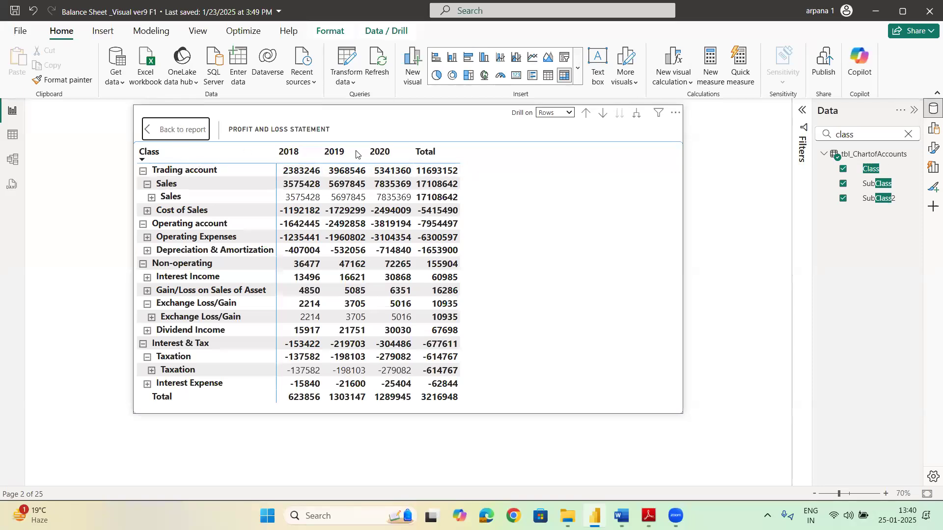
key(Escape)
click(420, 171)
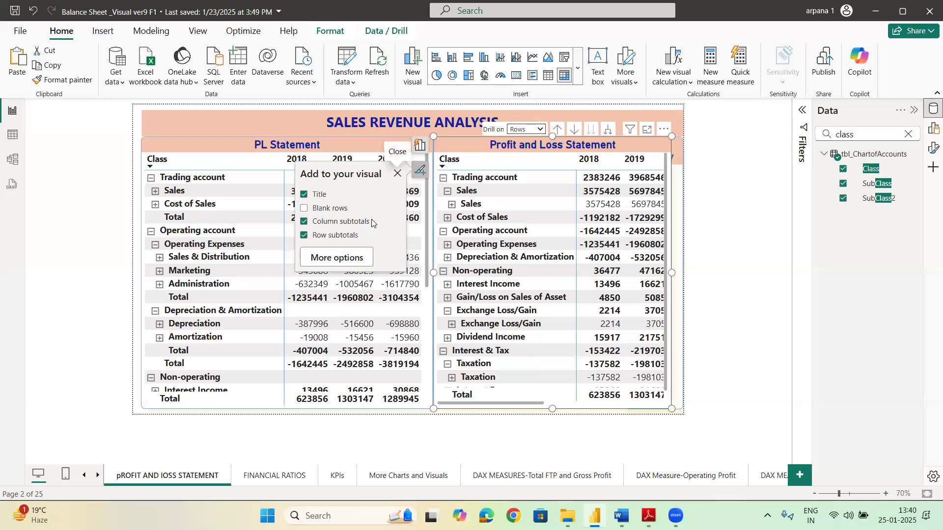
click(307, 226)
Step: Set the row subtotals position of the Profit and Loss Statement matrix to Bottom
click(357, 262)
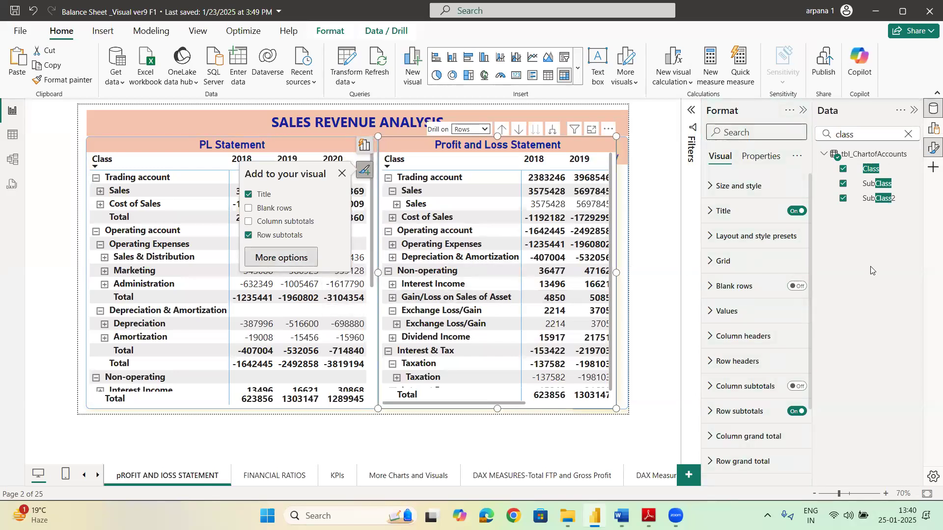
scroll(746, 304, down, 3)
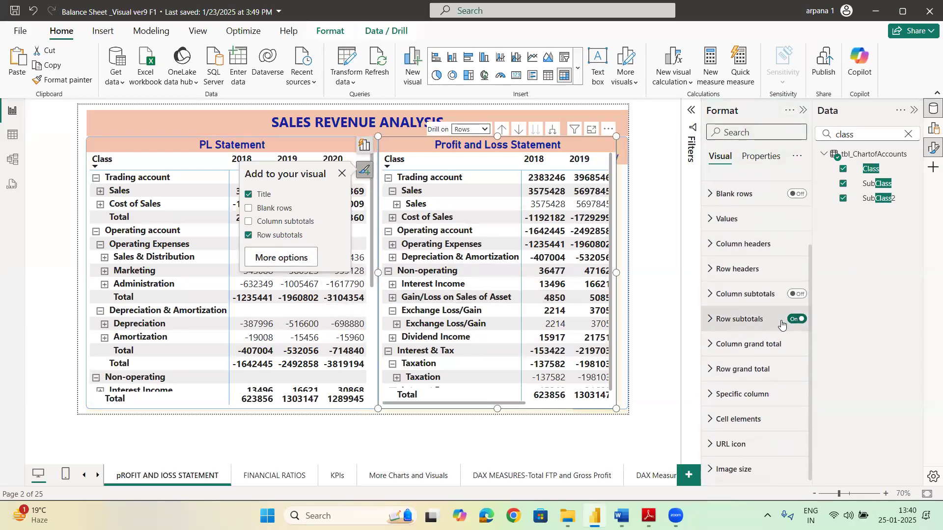
click(718, 320)
scroll(736, 343, down, 2)
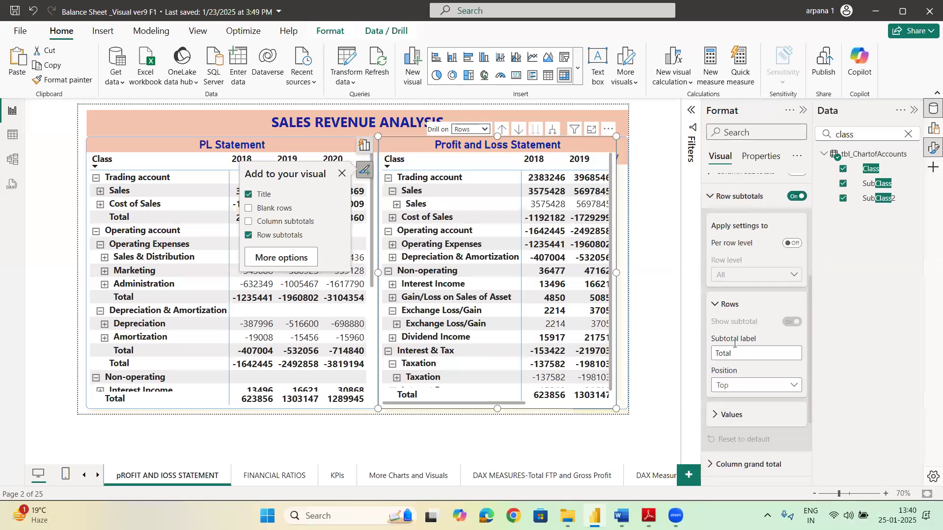
click(761, 387)
click(752, 416)
Step: Open the Profit and Loss Statement matrix in focus mode and collapse Sales under Trading account
click(591, 131)
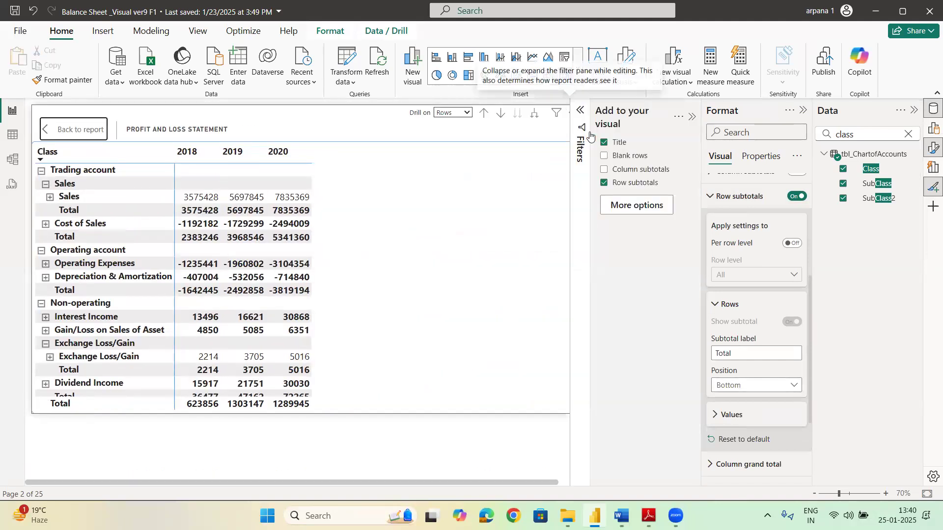
scroll(361, 248, down, 2)
scroll(363, 250, up, 2)
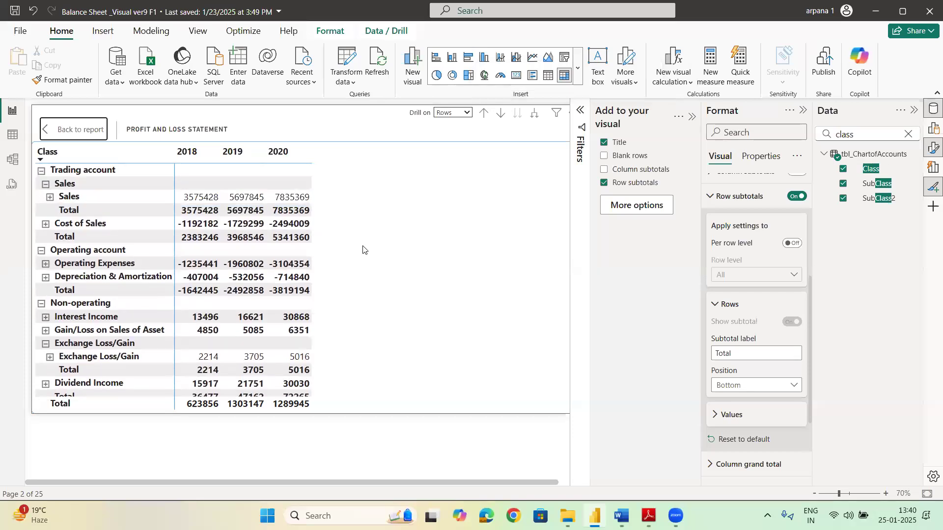
click(45, 184)
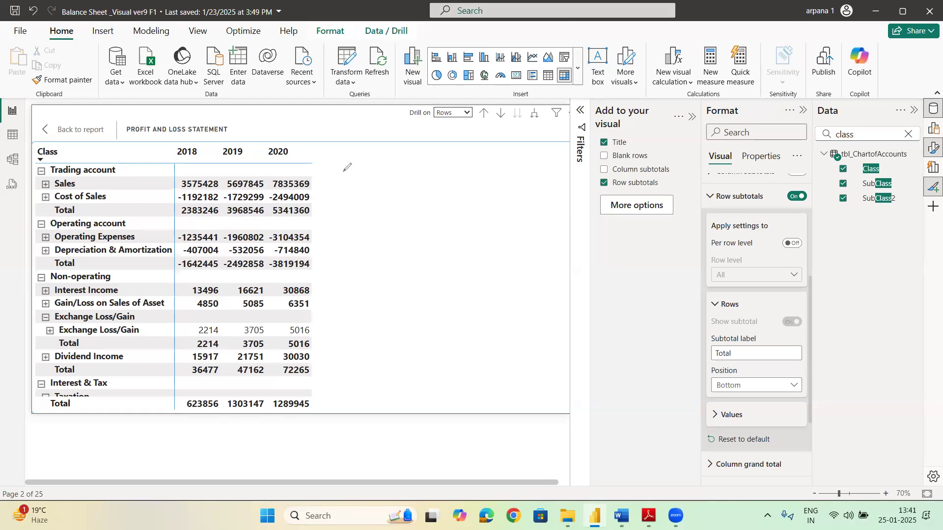
drag(311, 182, 343, 180)
mouse_move(316, 190)
mouse_down()
mouse_move(328, 190)
mouse_move(325, 222)
mouse_move(358, 197)
mouse_move(328, 255)
mouse_move(349, 239)
mouse_move(345, 273)
mouse_move(331, 283)
mouse_up()
drag(379, 269, 362, 284)
mouse_move(377, 270)
mouse_down()
mouse_move(389, 265)
mouse_move(391, 279)
mouse_move(315, 295)
mouse_move(335, 301)
mouse_up()
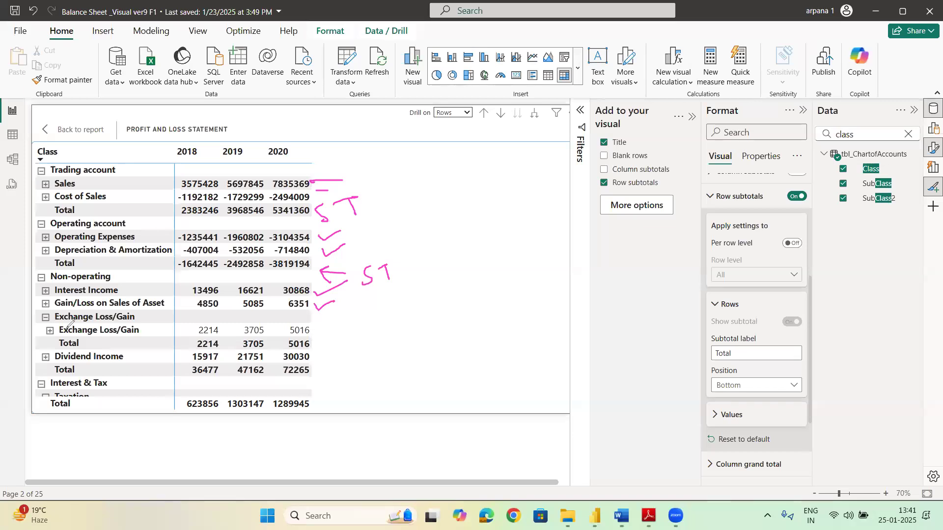
mouse_move(351, 346)
mouse_down()
mouse_move(319, 346)
mouse_move(328, 348)
mouse_up()
Step: Leave focus mode and return to the report page
click(81, 130)
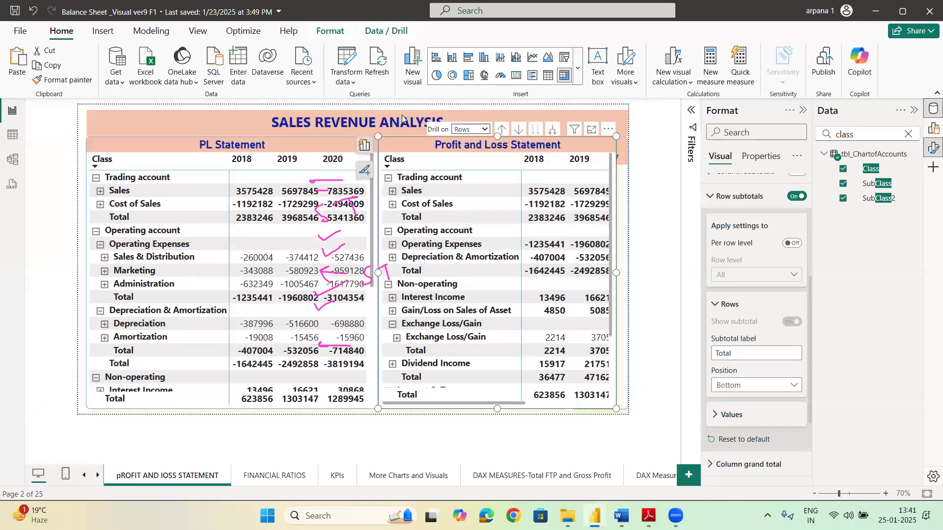
Step: Narrow the PL Statement matrix from its inner edge and widen the Profit and Loss Statement matrix until it meets it
click(439, 83)
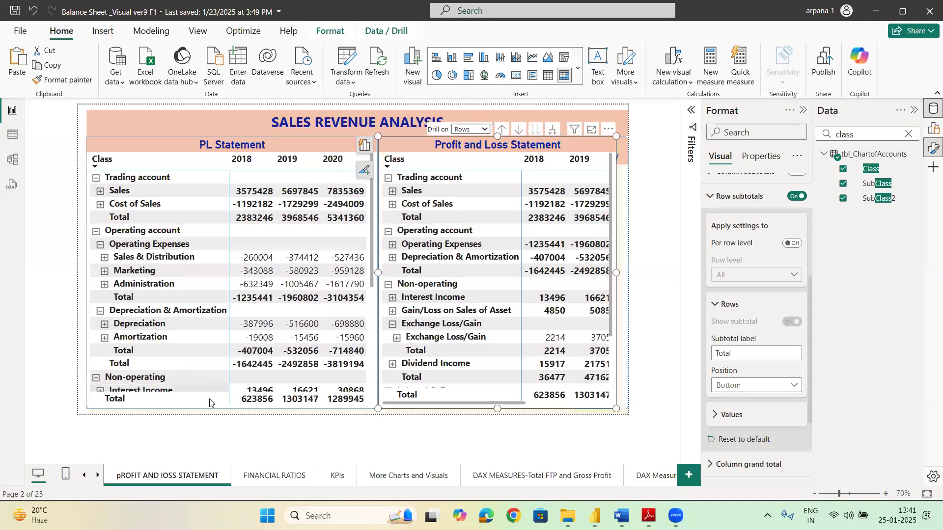
click(378, 361)
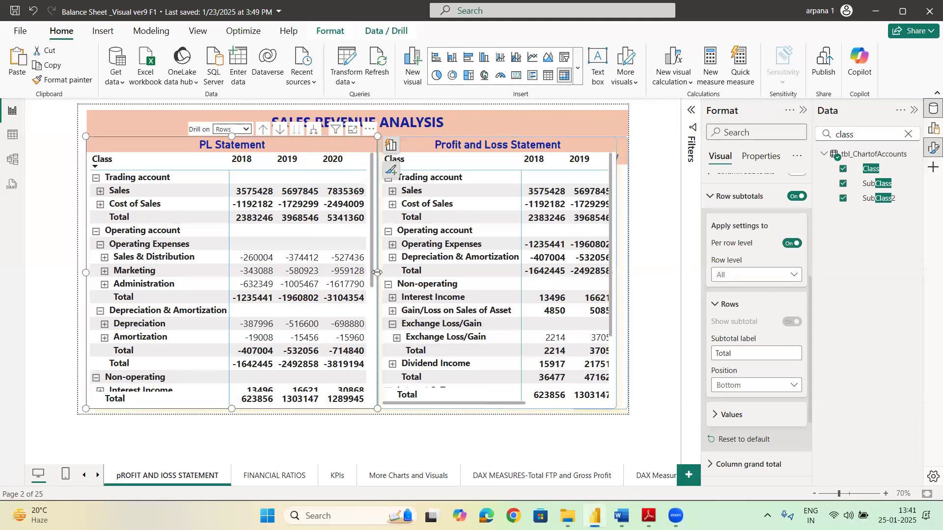
drag(378, 273, 344, 277)
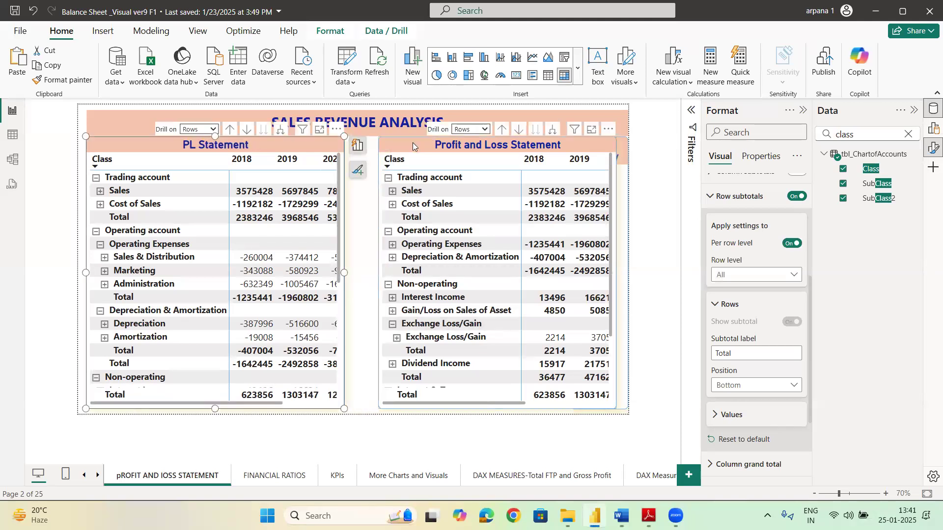
click(363, 252)
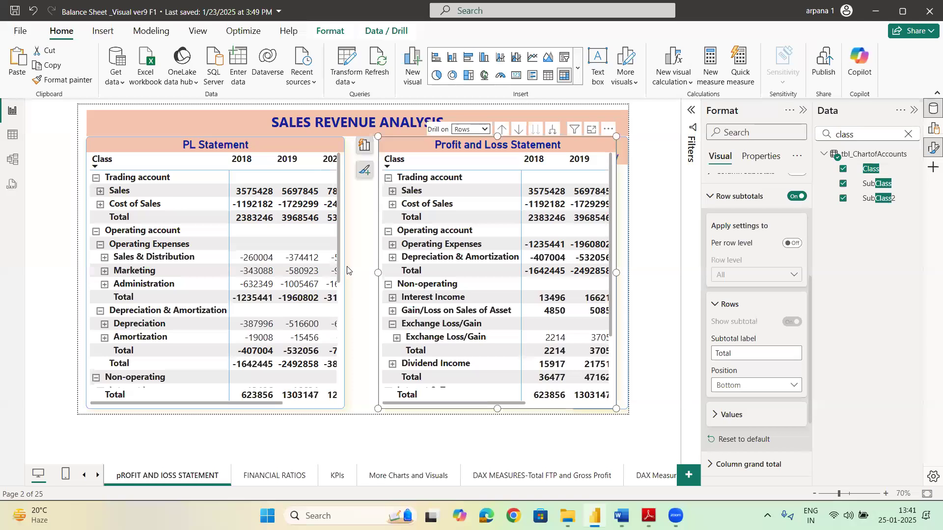
drag(377, 273, 344, 273)
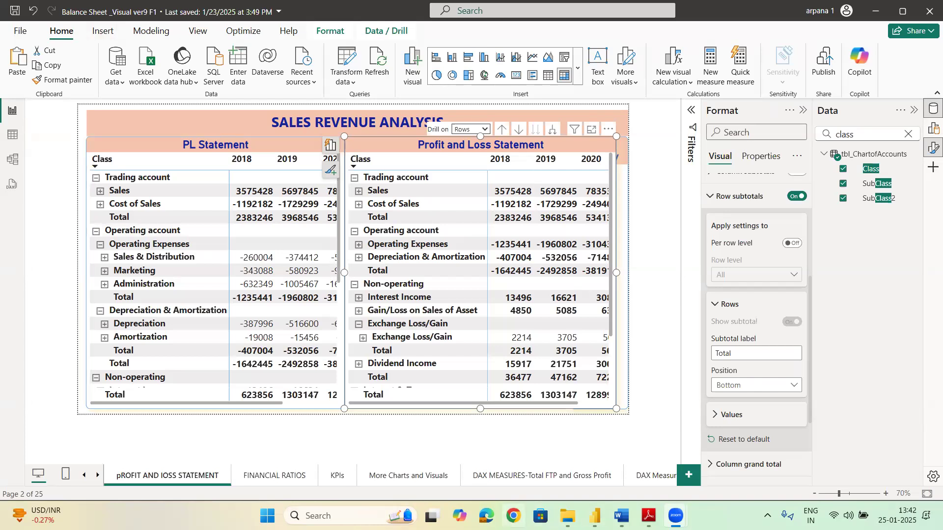
Step: Switch to Chrome and open Google Classroom under the Google account used for Power BI
click(514, 516)
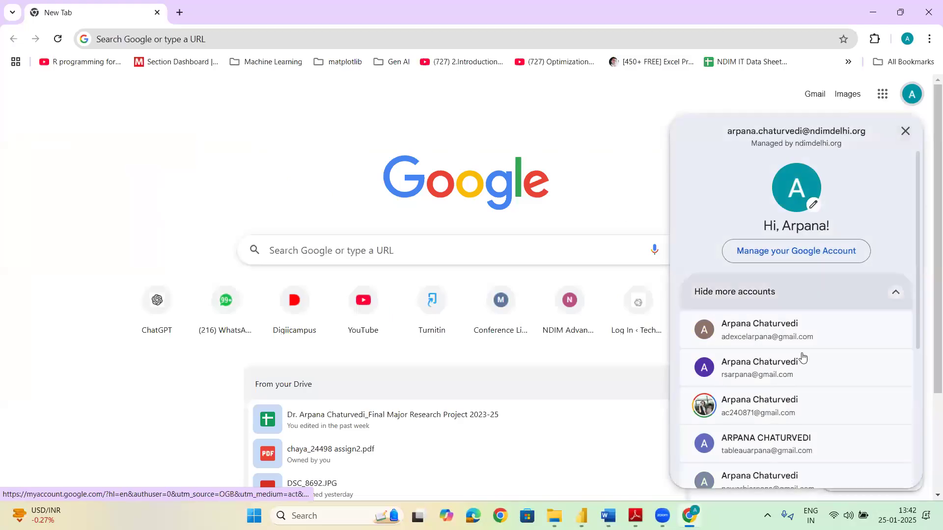
scroll(802, 358, down, 4)
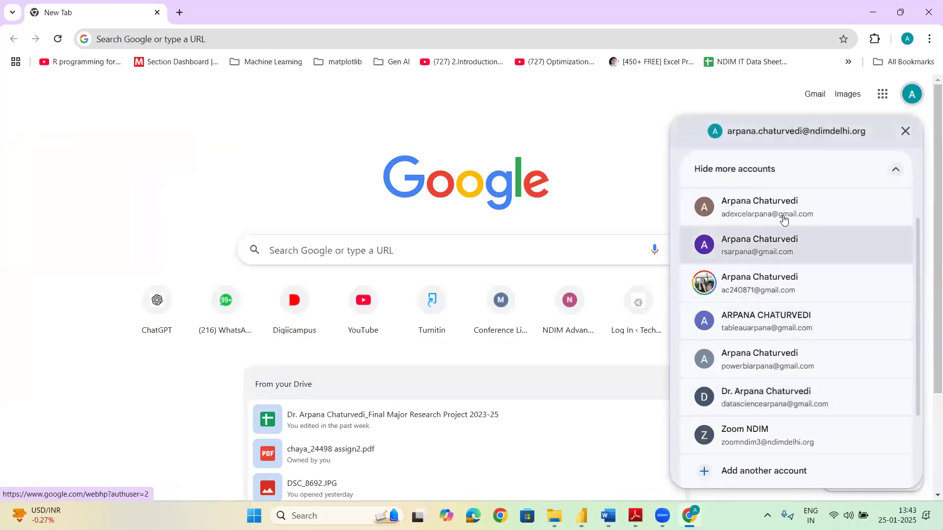
scroll(781, 336, down, 3)
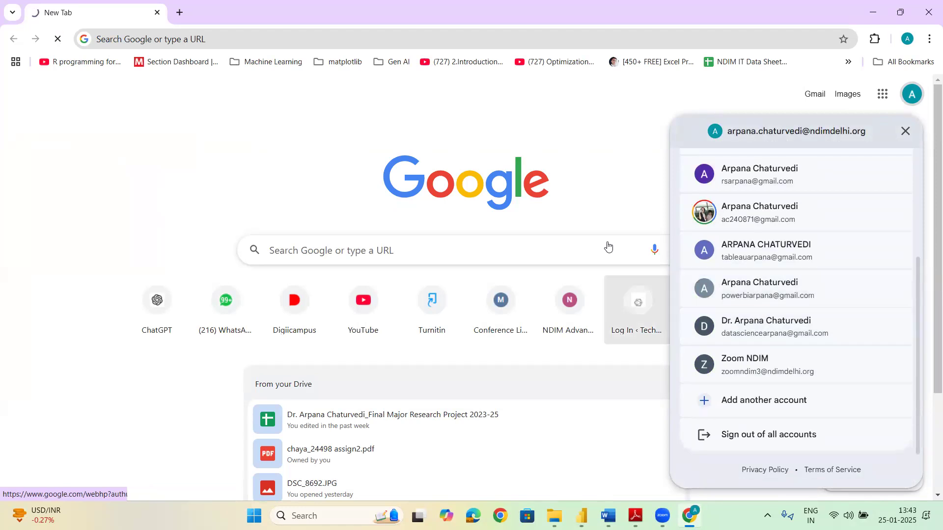
click(892, 94)
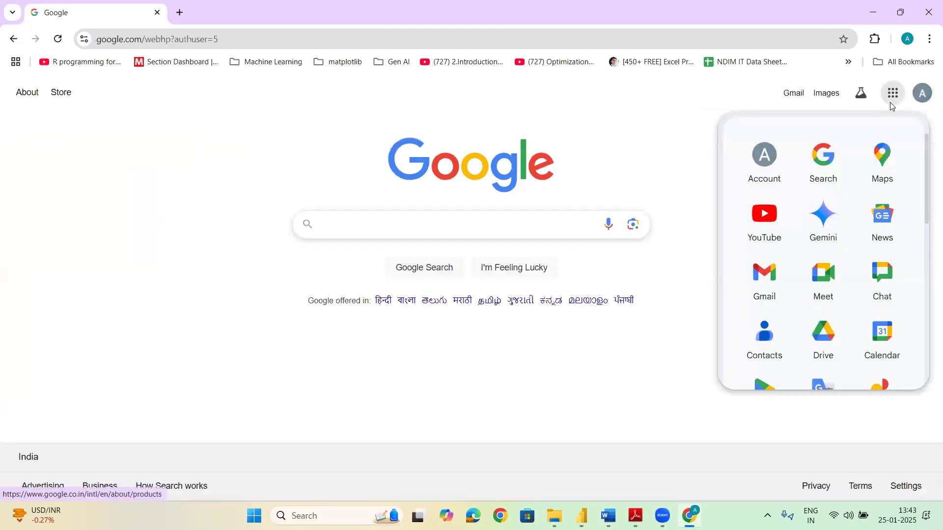
scroll(830, 319, down, 3)
scroll(830, 322, down, 5)
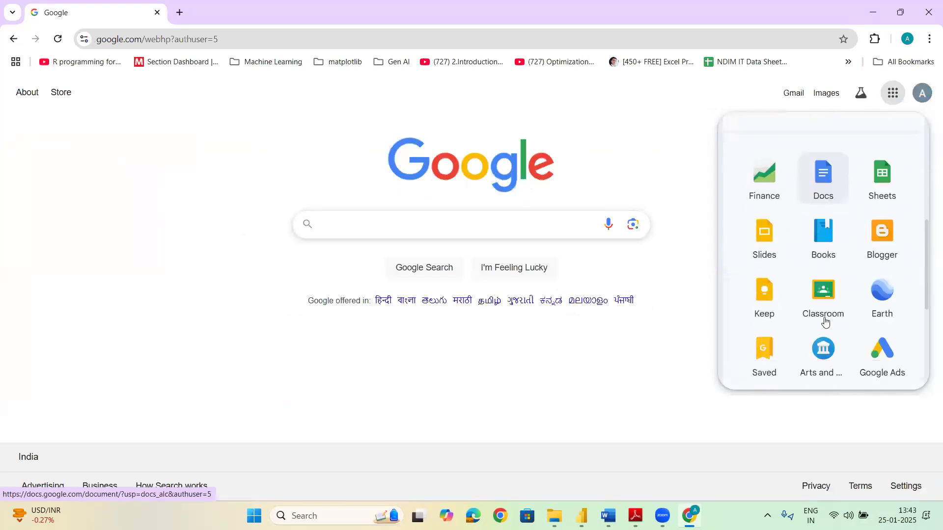
click(821, 301)
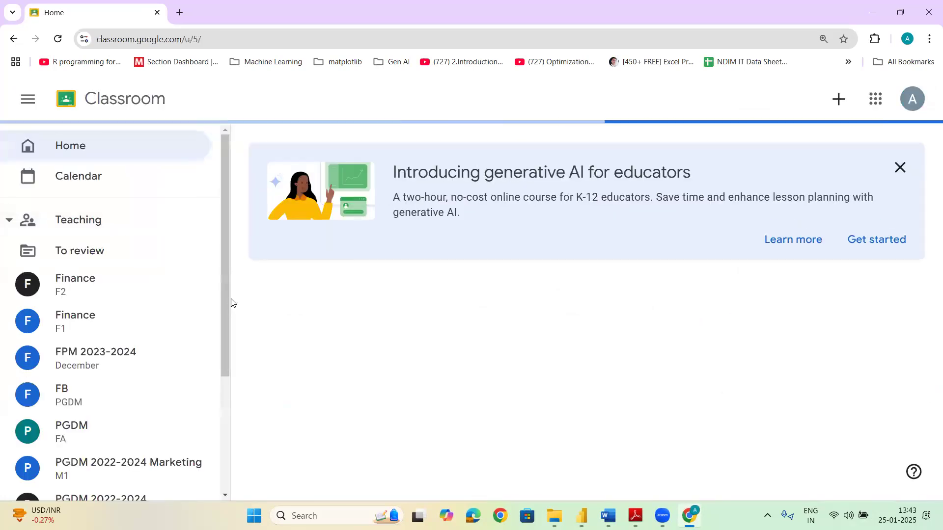
Step: Open the marks overview of the Finance F2 class
click(282, 302)
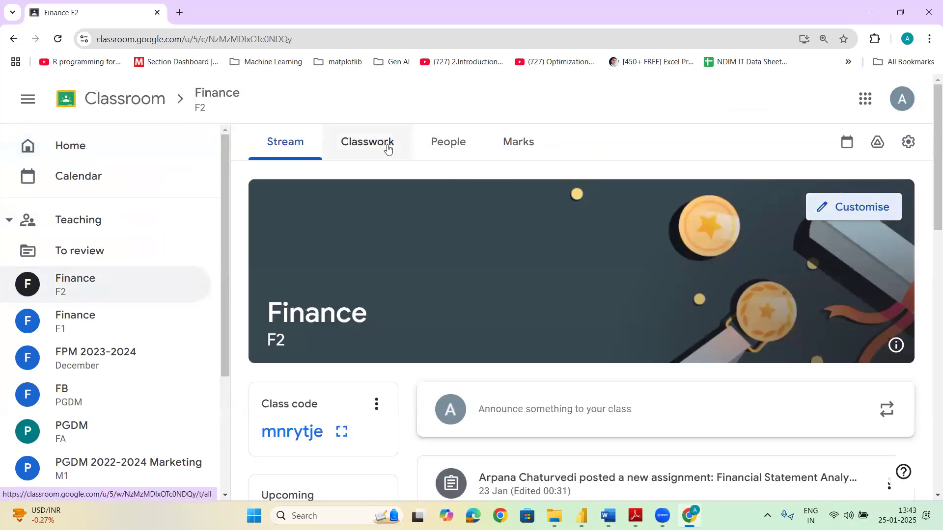
click(520, 143)
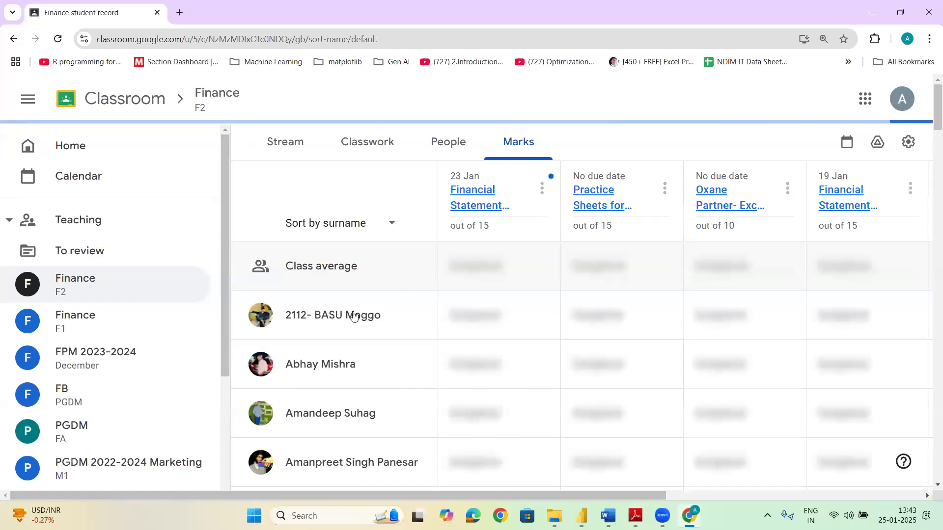
scroll(544, 361, down, 2)
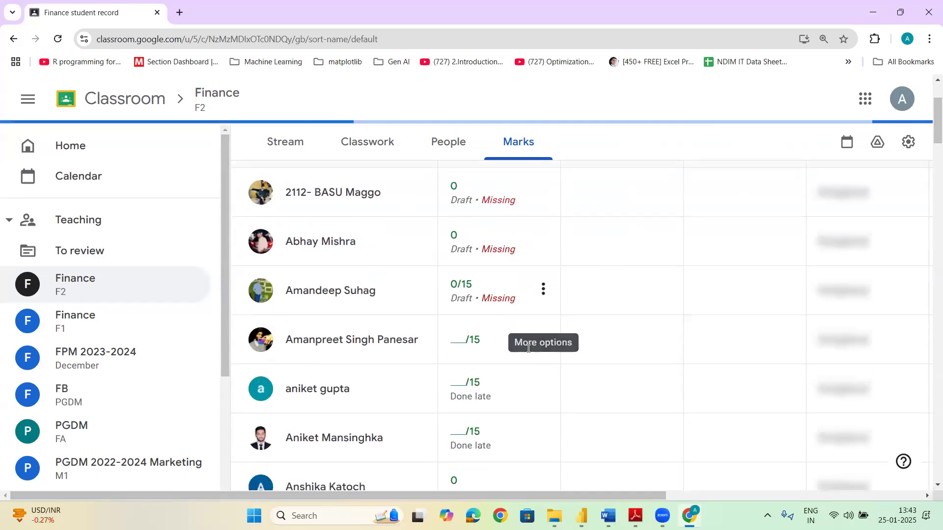
Step: View the submission history of the fourth listed student for Financial Statement Analysis- Part B, and return to the marks overview
click(544, 363)
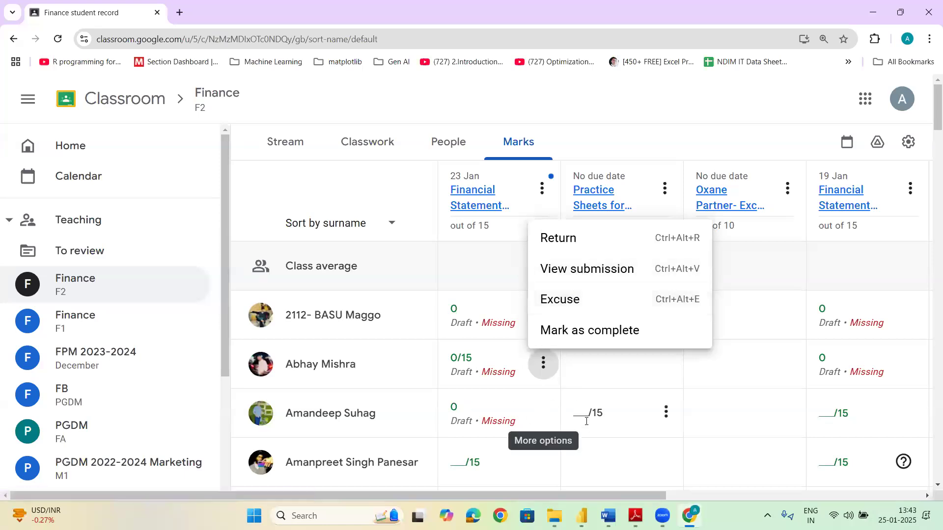
scroll(587, 423, down, 1)
click(544, 400)
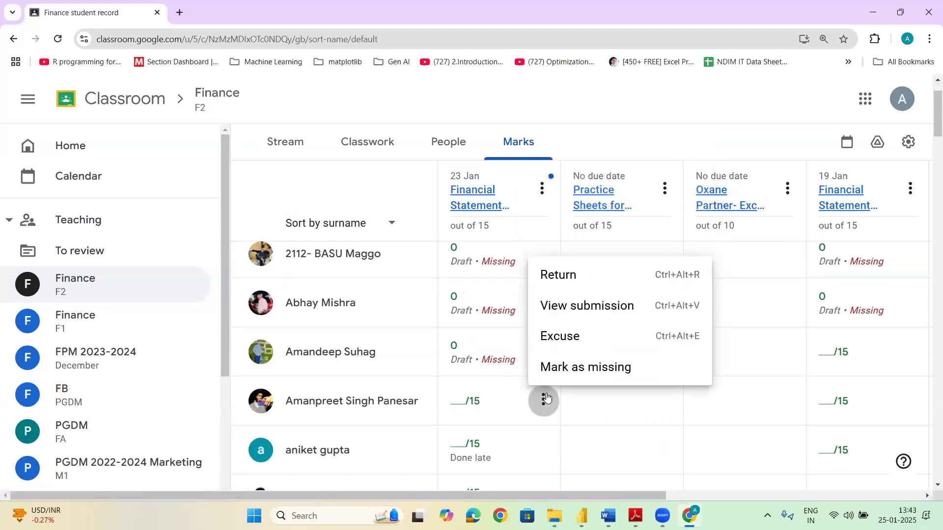
click(572, 310)
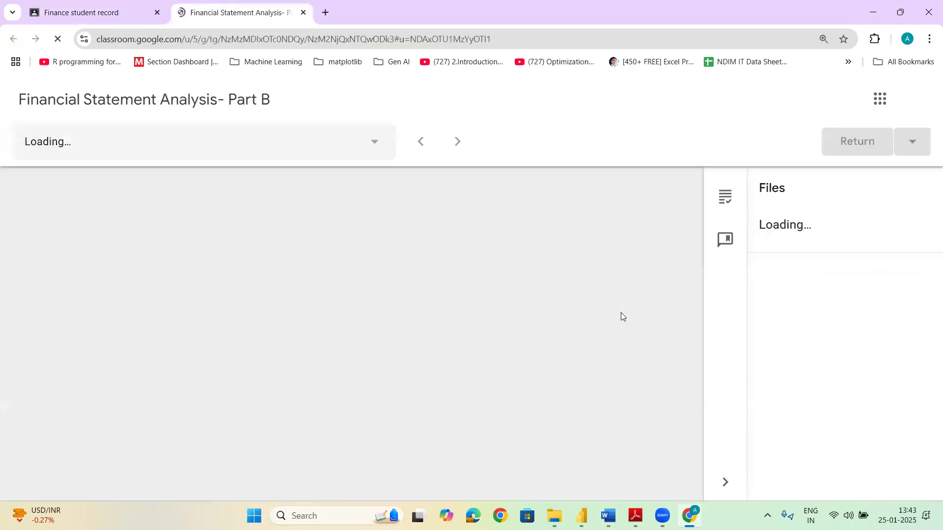
click(782, 225)
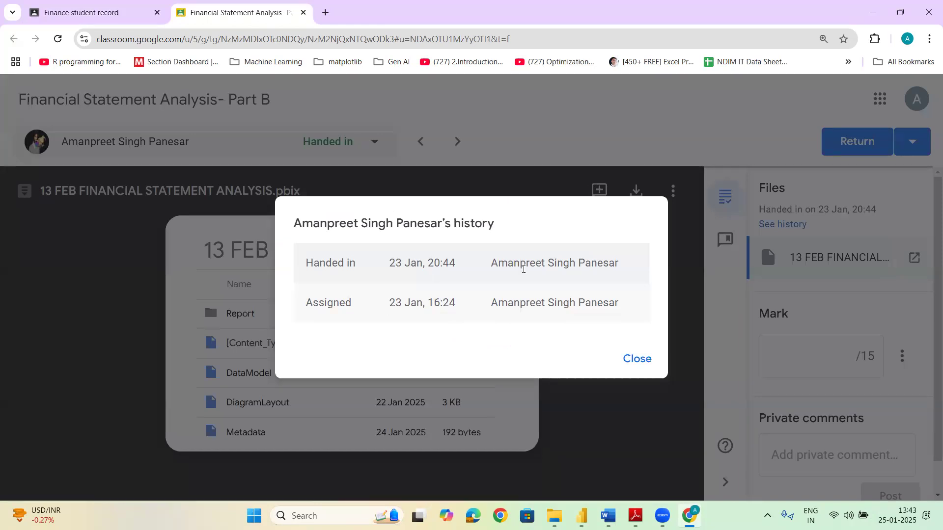
click(635, 363)
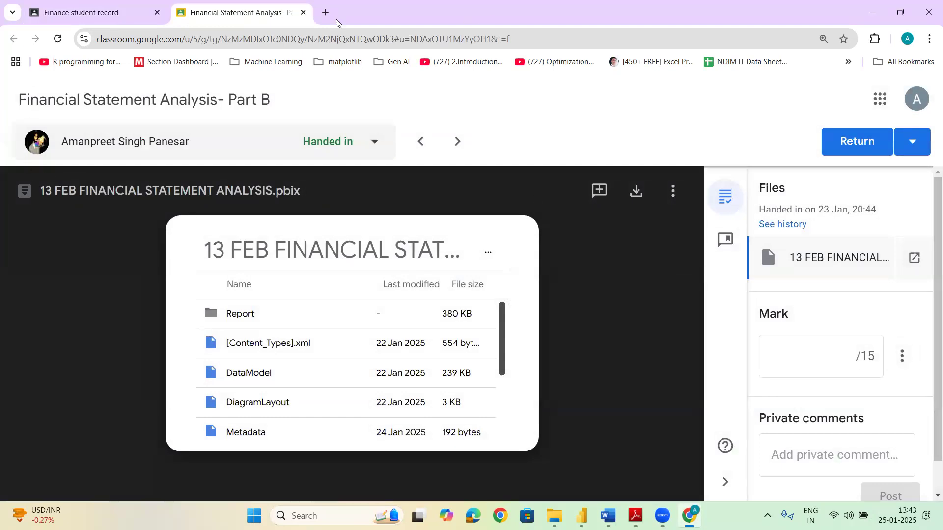
click(303, 13)
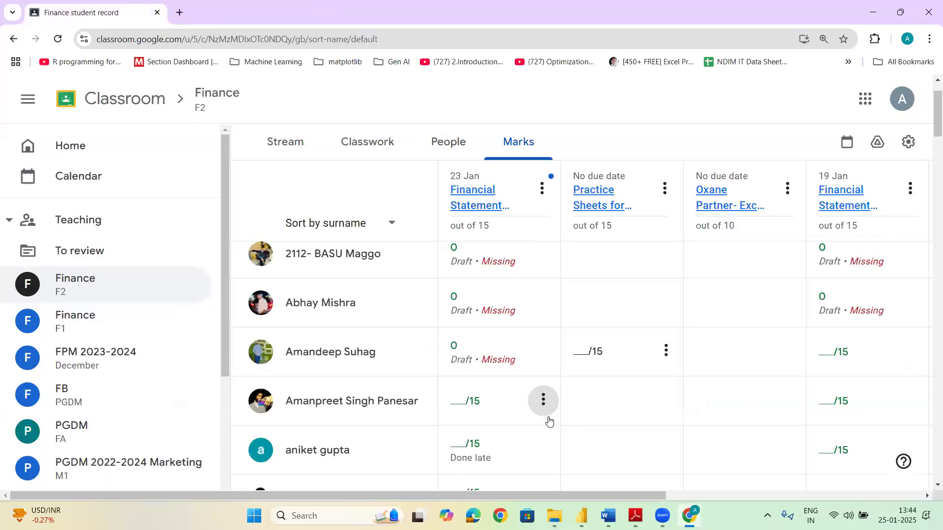
Step: Check the hand-in history of the fifth listed student's late Financial Statement Analysis- Part B submission, and close the submission
scroll(543, 414, down, 3)
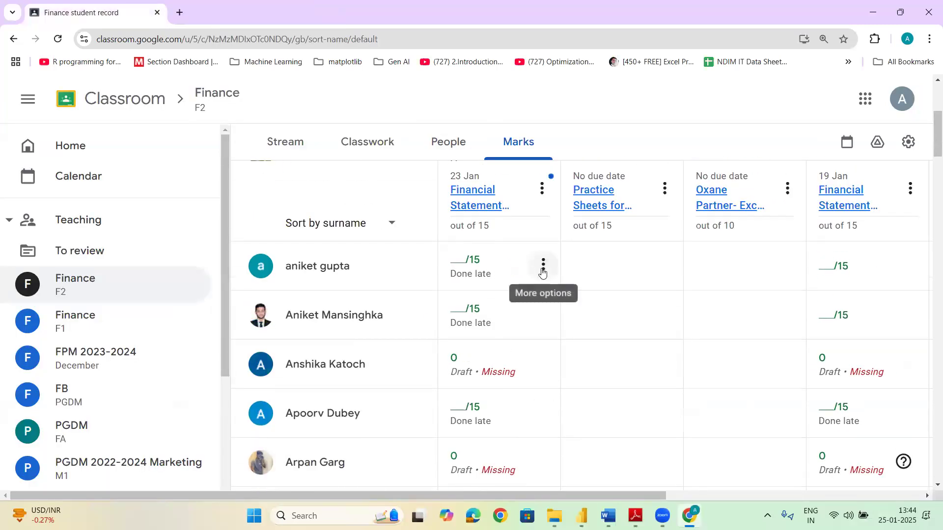
click(543, 267)
click(559, 335)
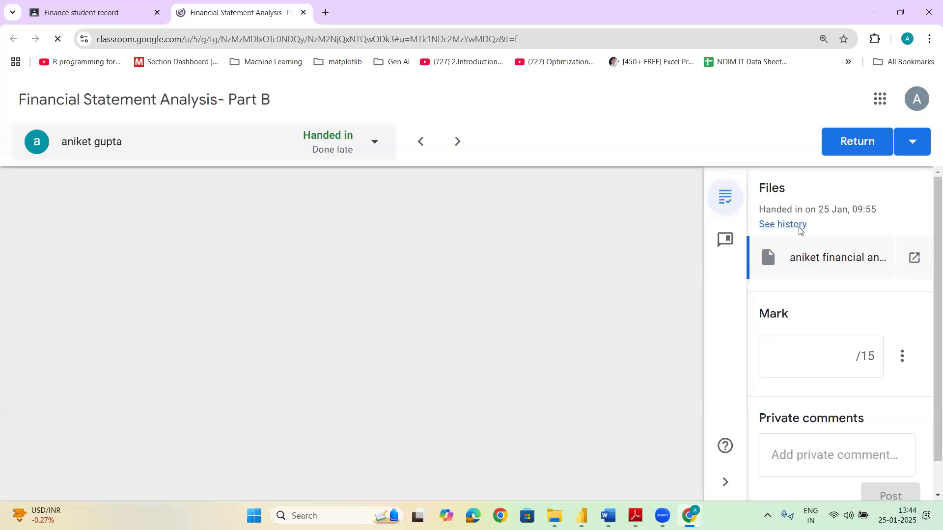
click(799, 227)
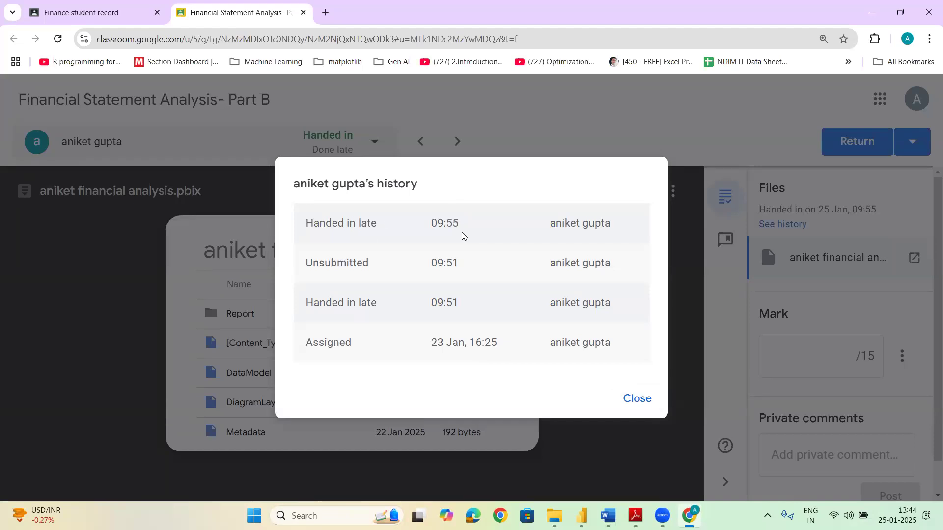
click(637, 400)
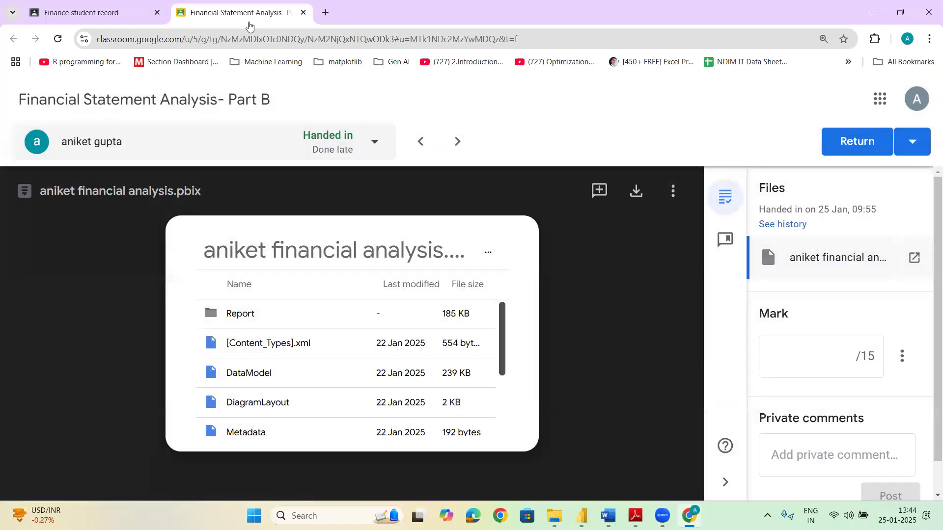
click(303, 16)
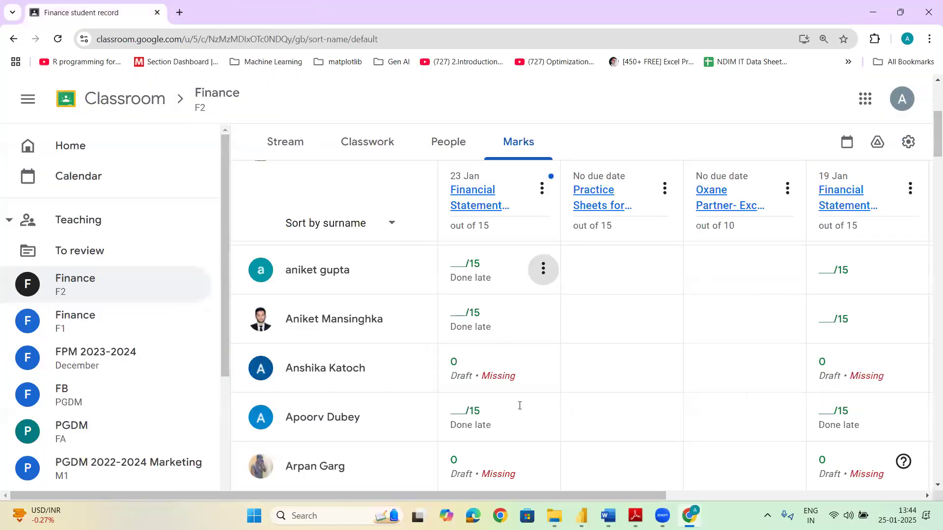
Step: Examine the submission status of the remaining students across the 23 Jan assignment and the earlier assignments
scroll(519, 405, down, 7)
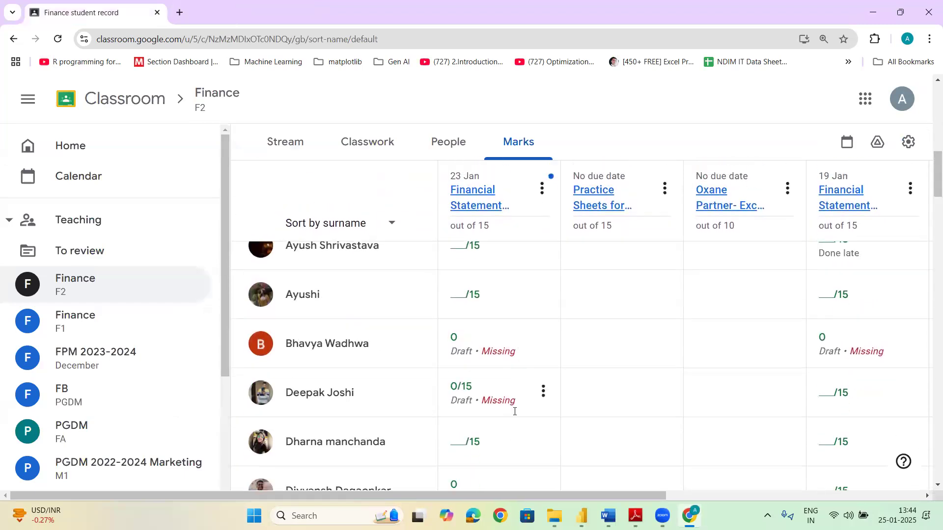
scroll(513, 411, down, 2)
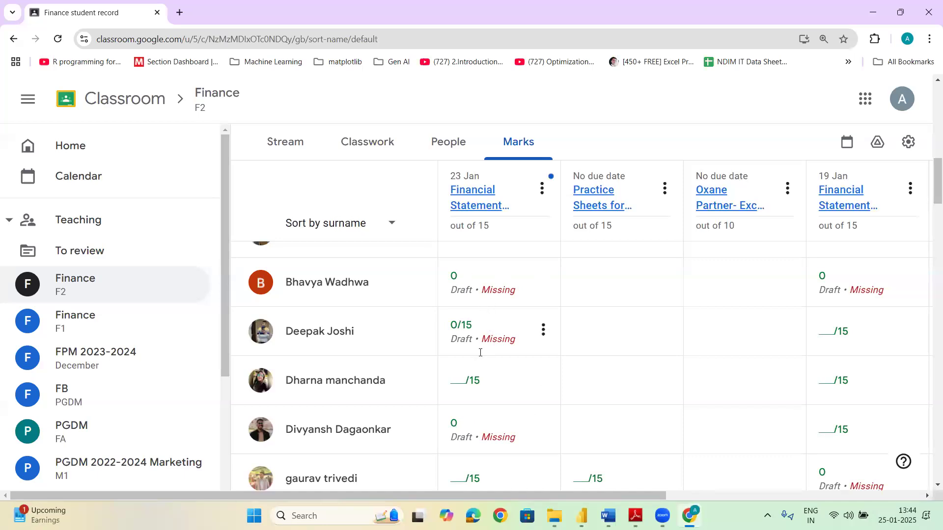
scroll(484, 358, down, 2)
scroll(479, 366, up, 3)
scroll(492, 388, down, 3)
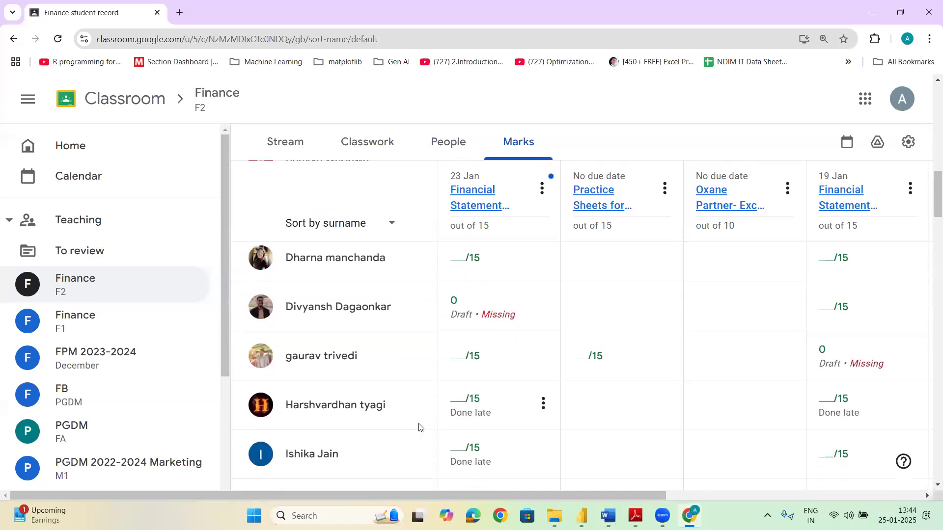
drag(415, 496, 675, 497)
scroll(717, 400, down, 3)
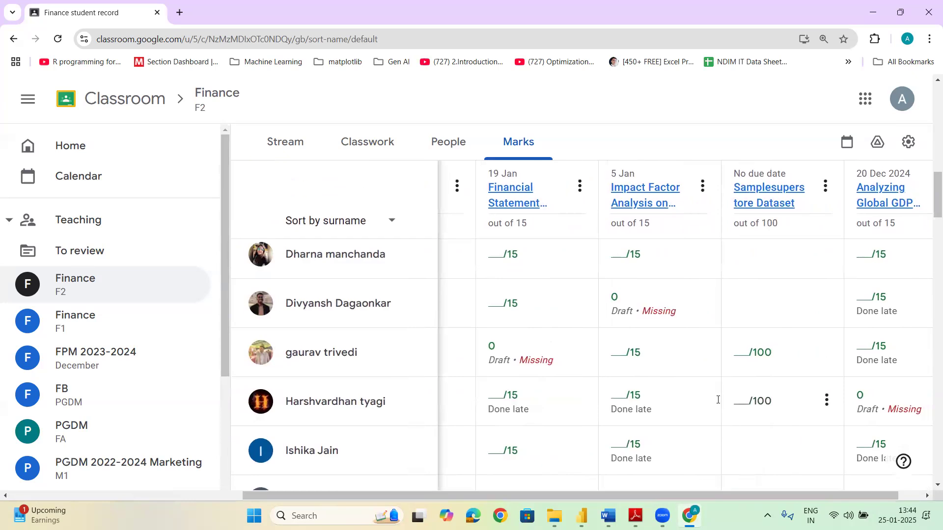
scroll(650, 405, down, 2)
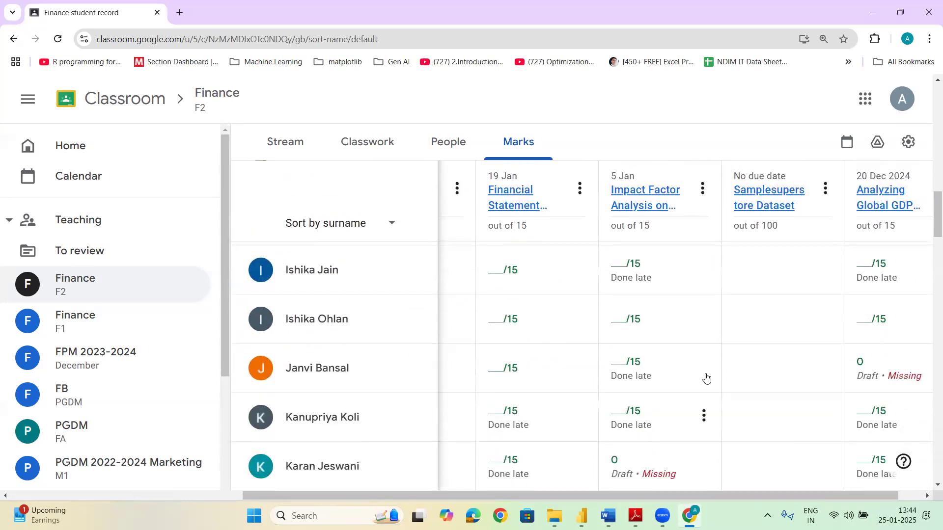
Step: View the hand-in history of one student's late Impact Factor Analysis on GDP submission, highlight its hand-in date, and close the history
click(704, 368)
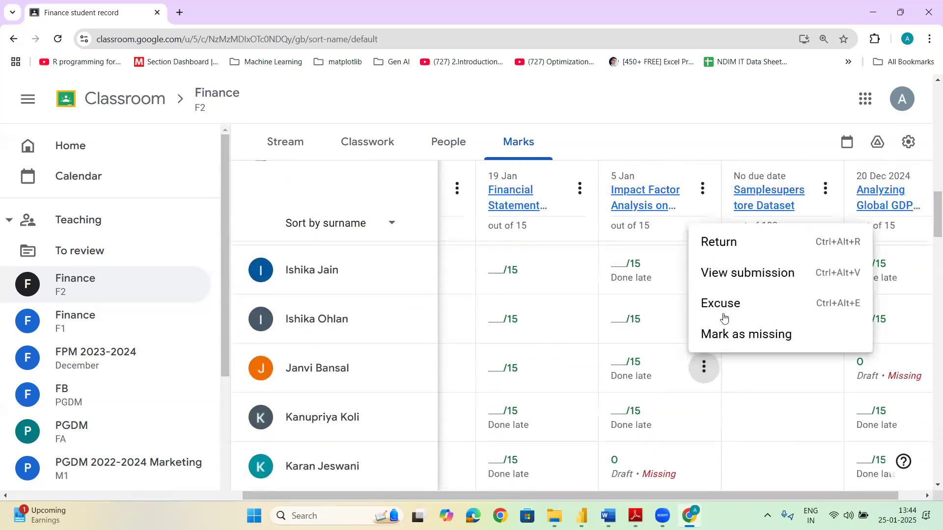
click(735, 275)
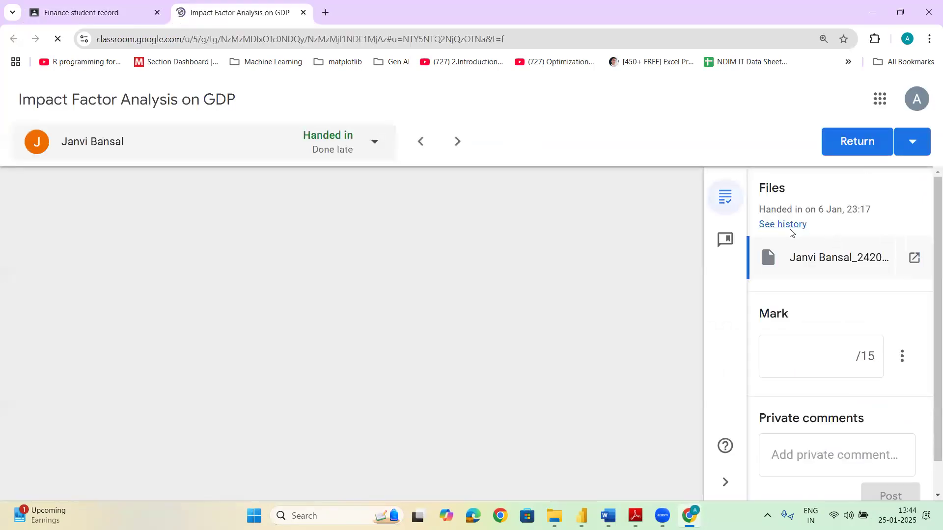
click(790, 230)
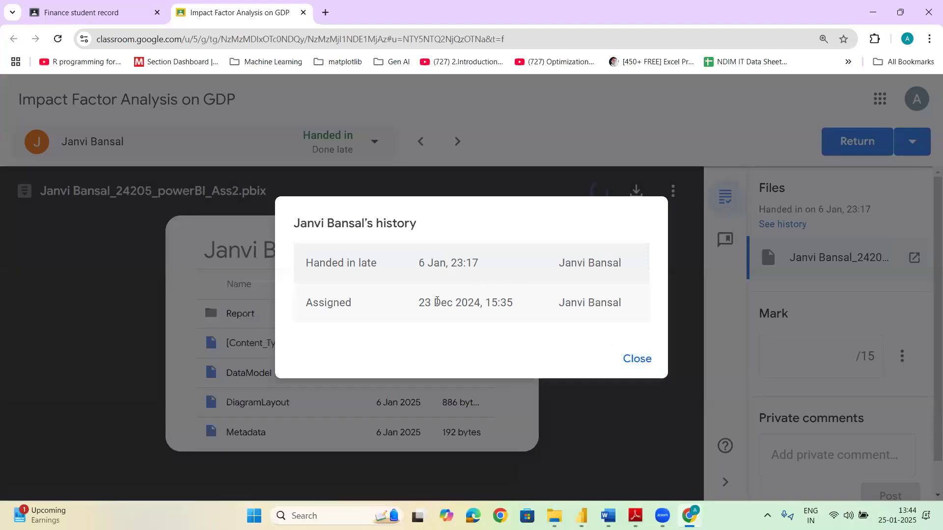
drag(419, 263, 494, 264)
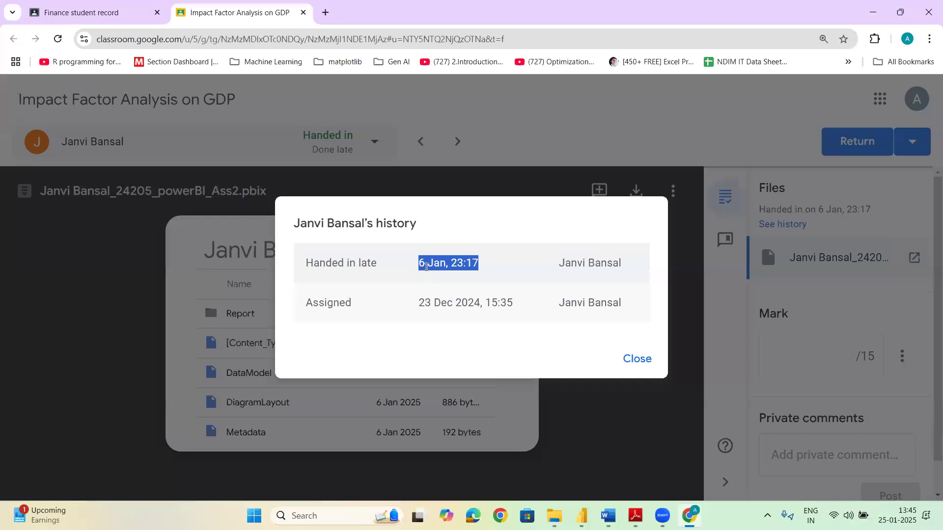
click(638, 358)
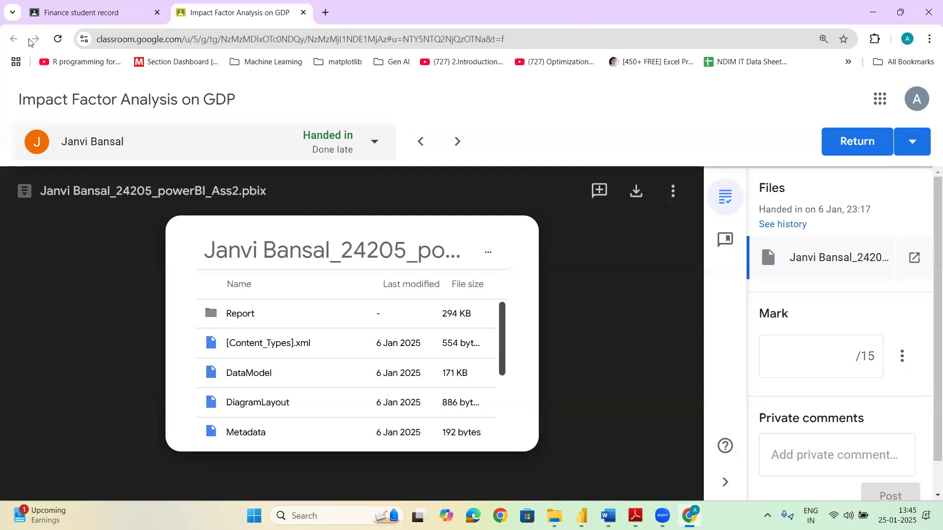
Step: Close the Impact Factor Analysis on GDP submission and examine the whole class's submission status from the 19 Jan to the 20 Dec 2024 assignments
click(303, 12)
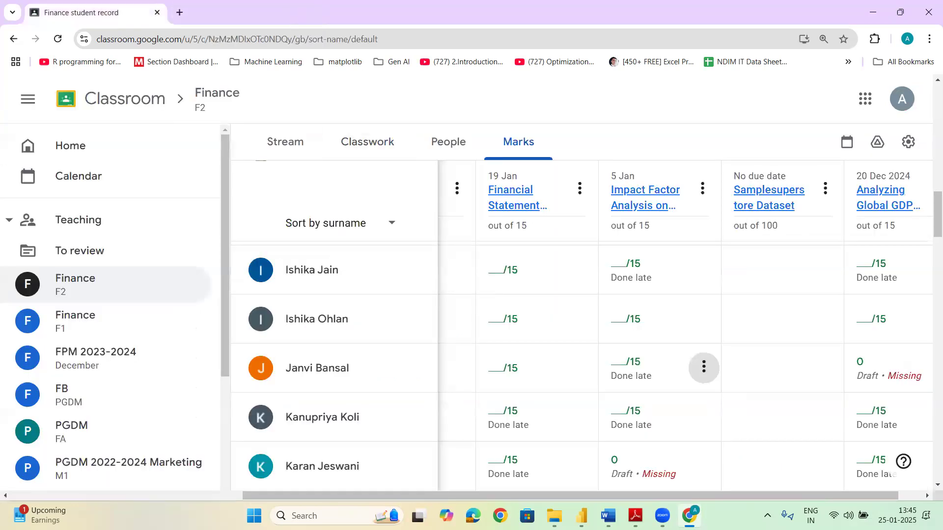
scroll(717, 430, up, 20)
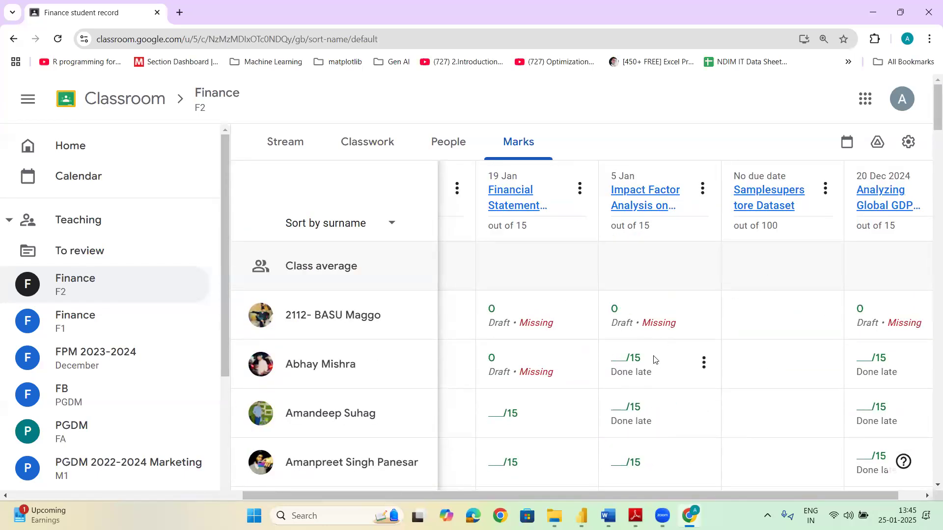
drag(558, 493, 582, 493)
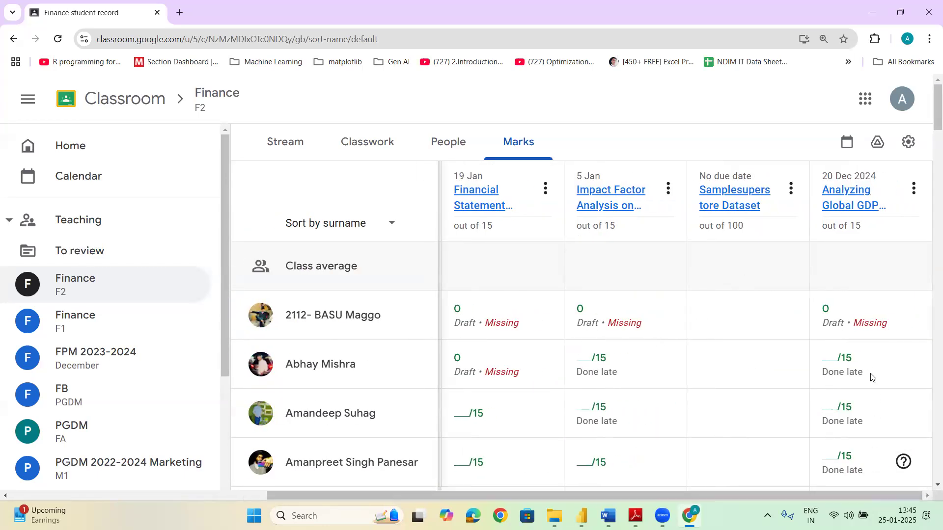
scroll(350, 327, down, 20)
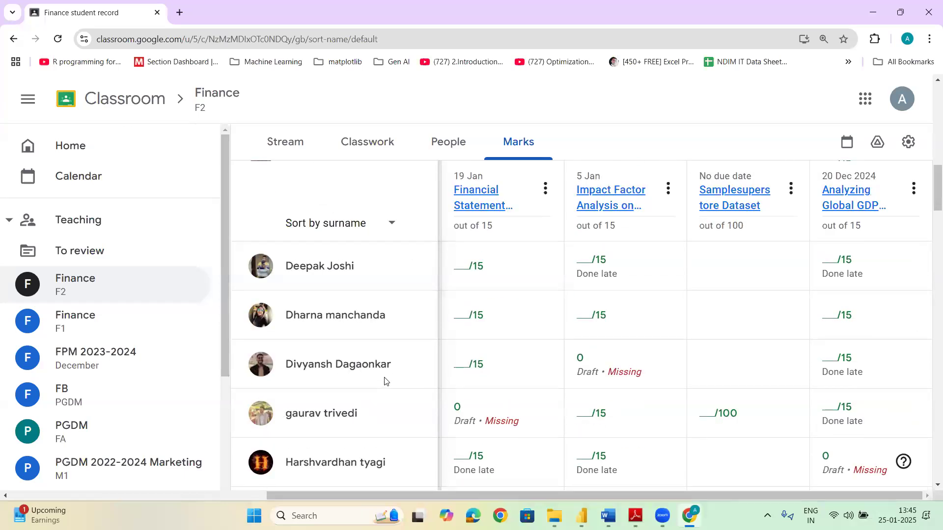
scroll(392, 373, down, 20)
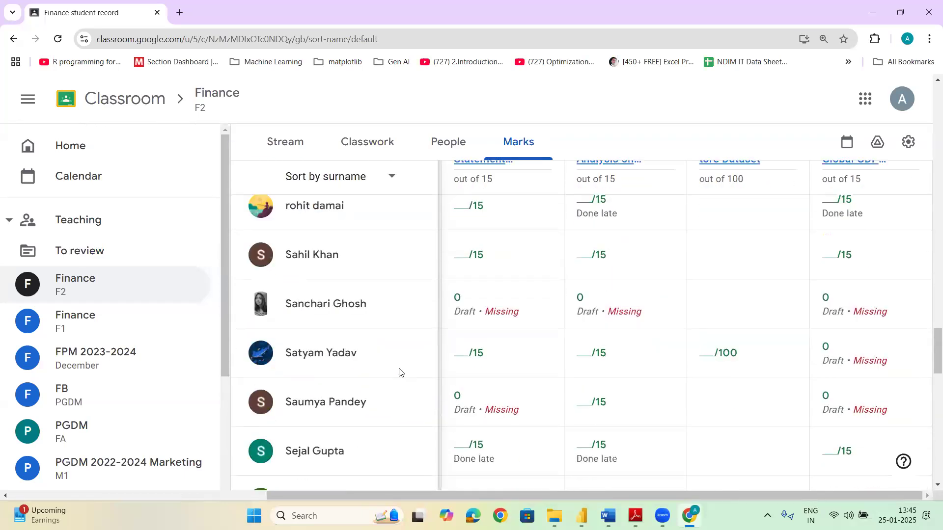
scroll(404, 368, up, 15)
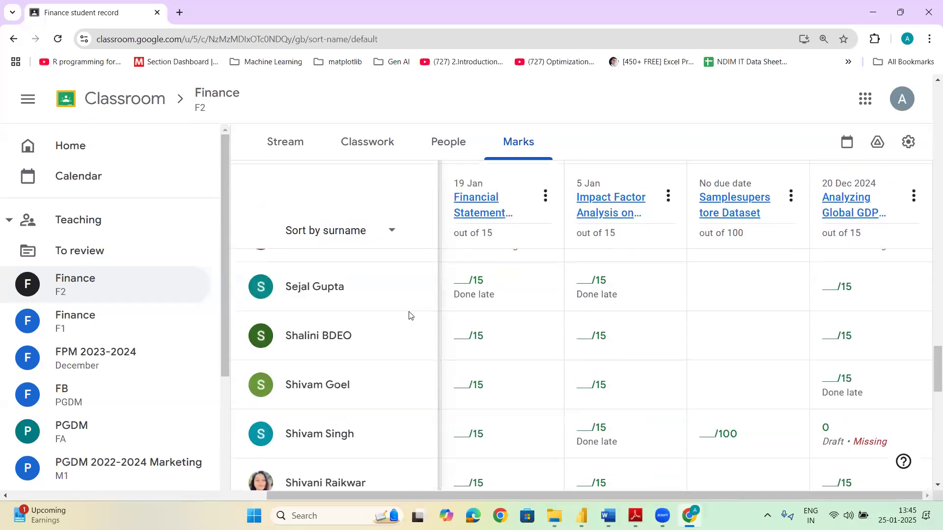
scroll(426, 311, up, 20)
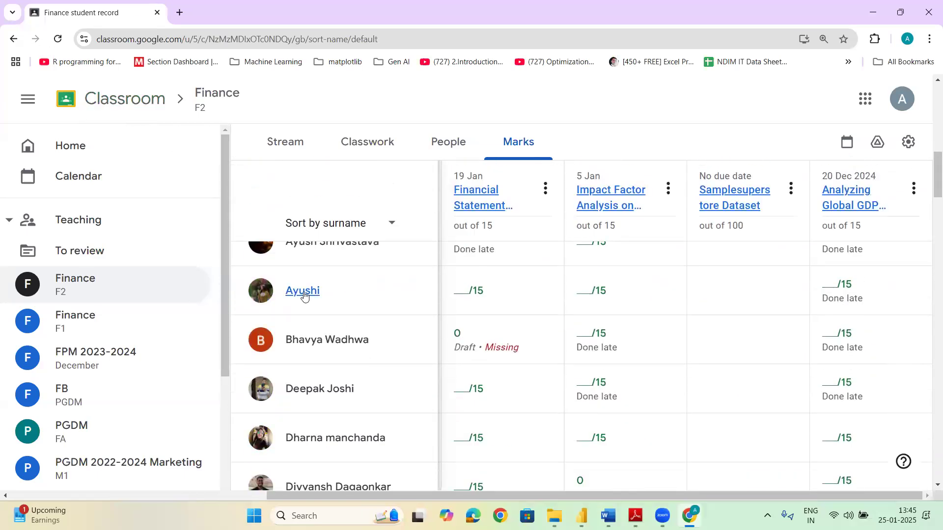
Step: View one student's late Financial Statement Analysis submission and close it to return to the marks overview
scroll(339, 363, up, 5)
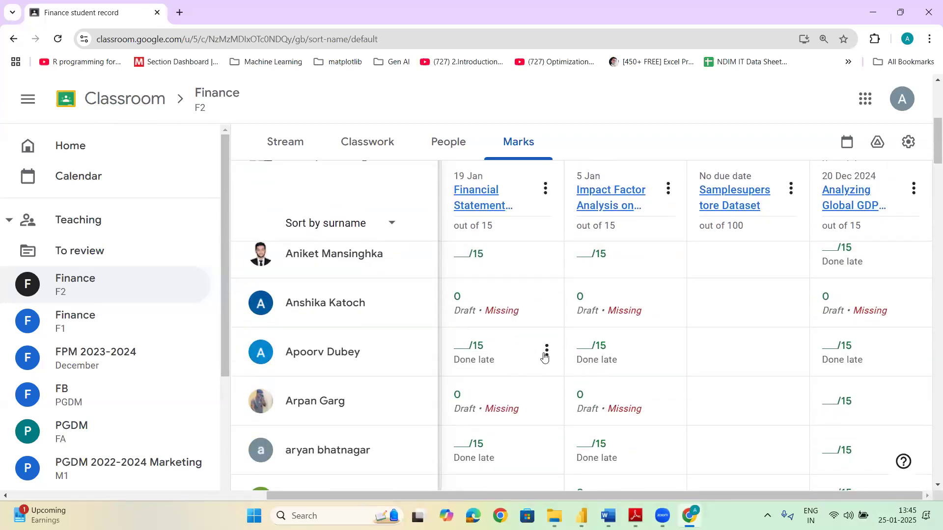
click(546, 352)
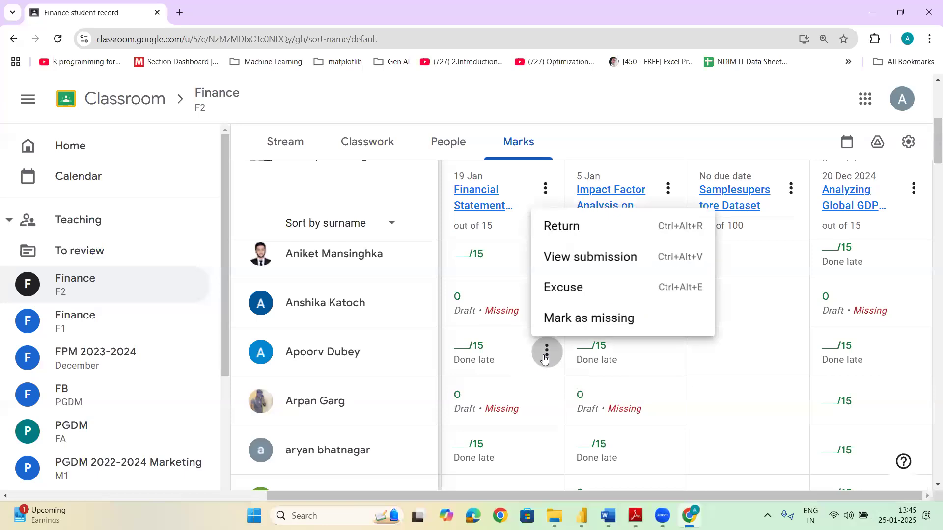
click(574, 260)
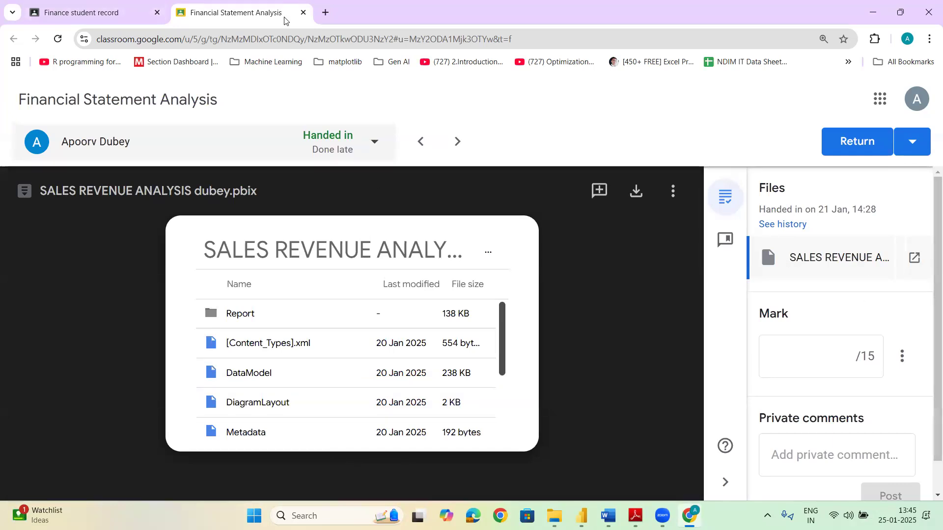
click(303, 12)
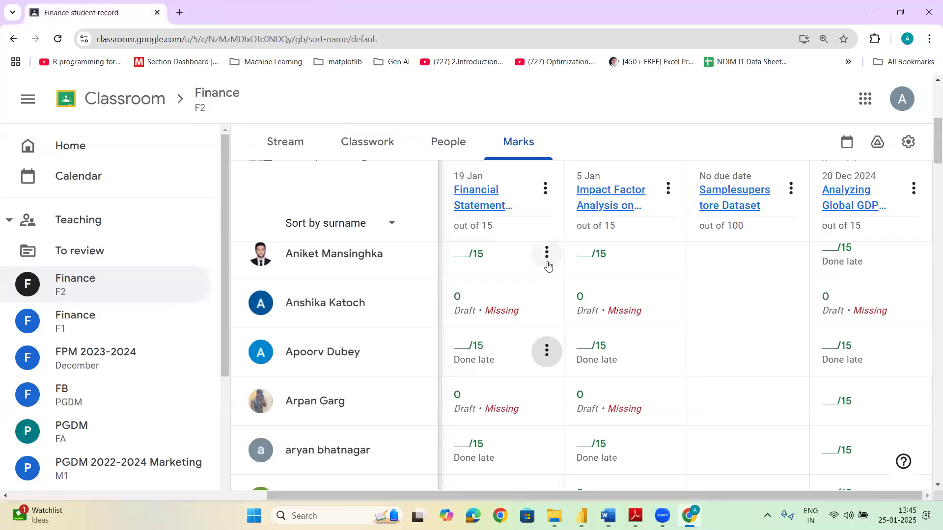
Step: View the third listed student's Financial Statement Analysis submission, and return to the marks overview
scroll(545, 327, up, 5)
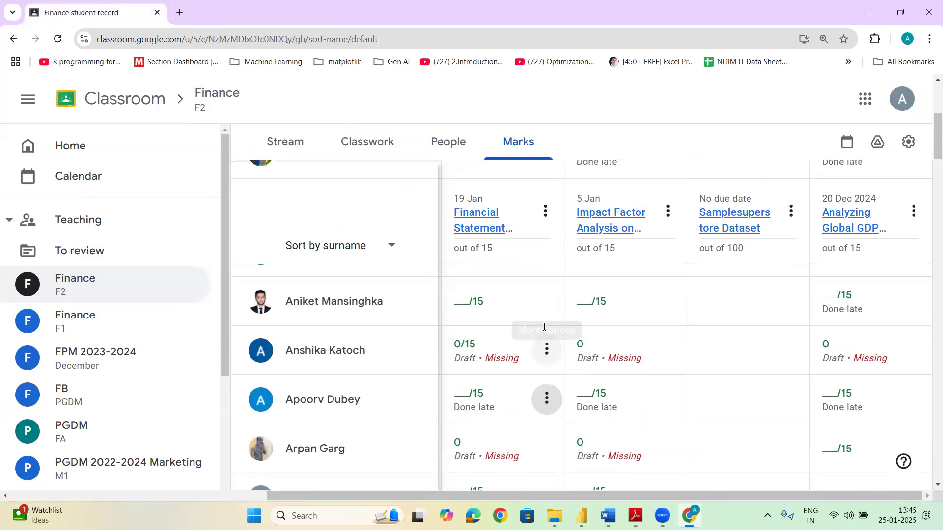
click(546, 352)
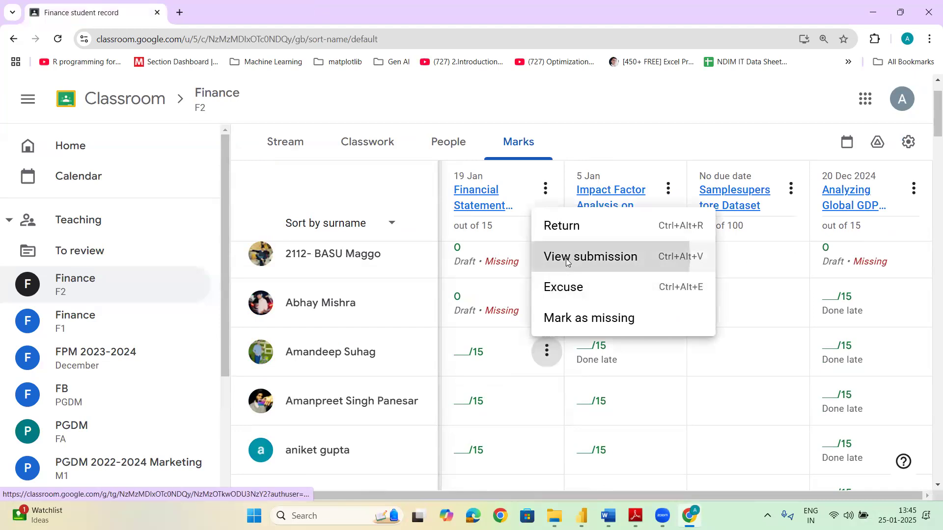
click(565, 260)
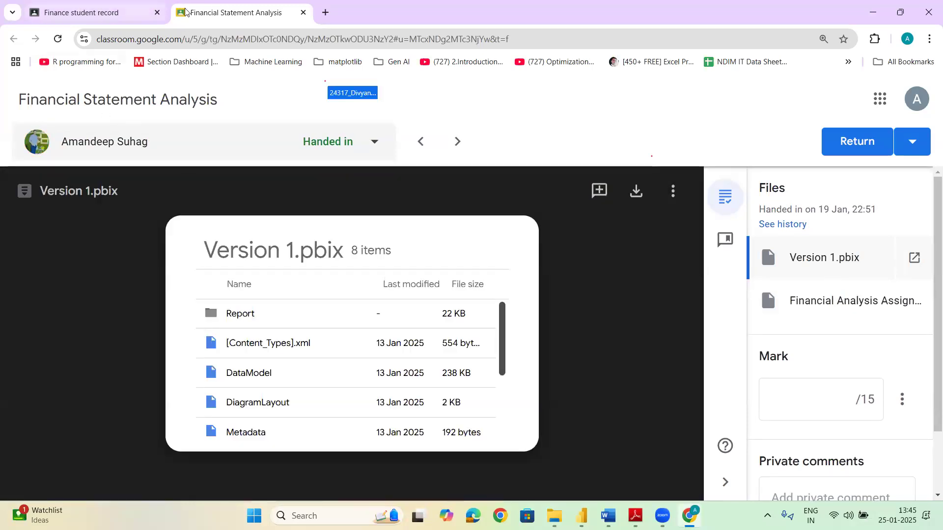
key(ctrl+w)
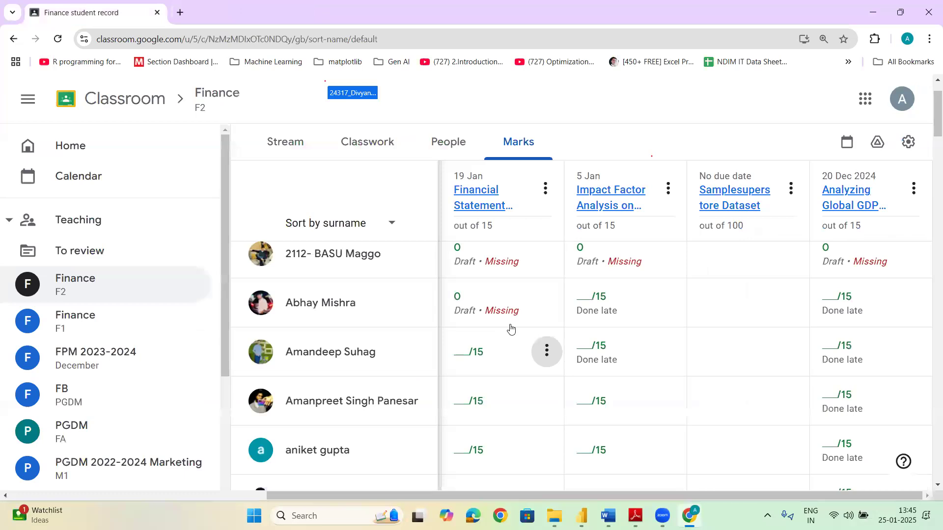
Step: Check another on-time Financial Statement Analysis submission further down the class list, and close it
scroll(663, 381, down, 8)
scroll(509, 417, down, 5)
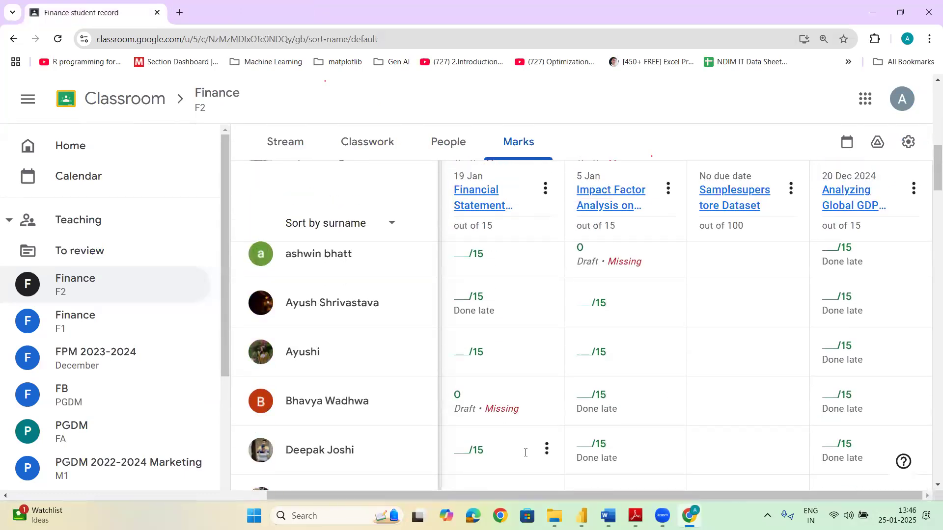
click(546, 378)
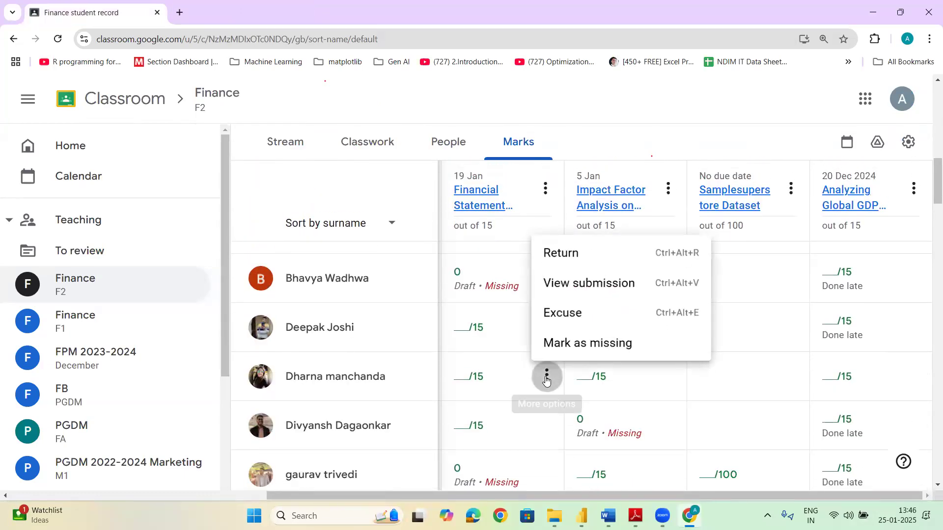
click(579, 287)
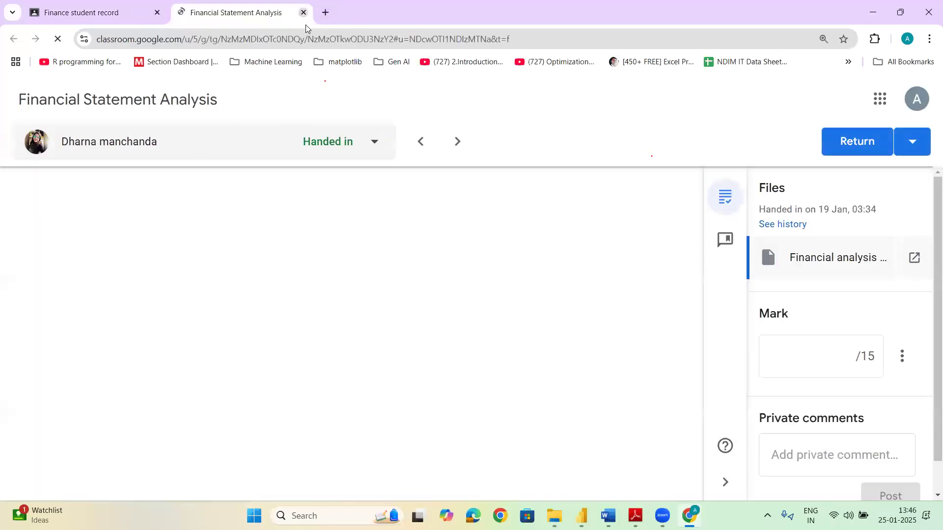
click(303, 12)
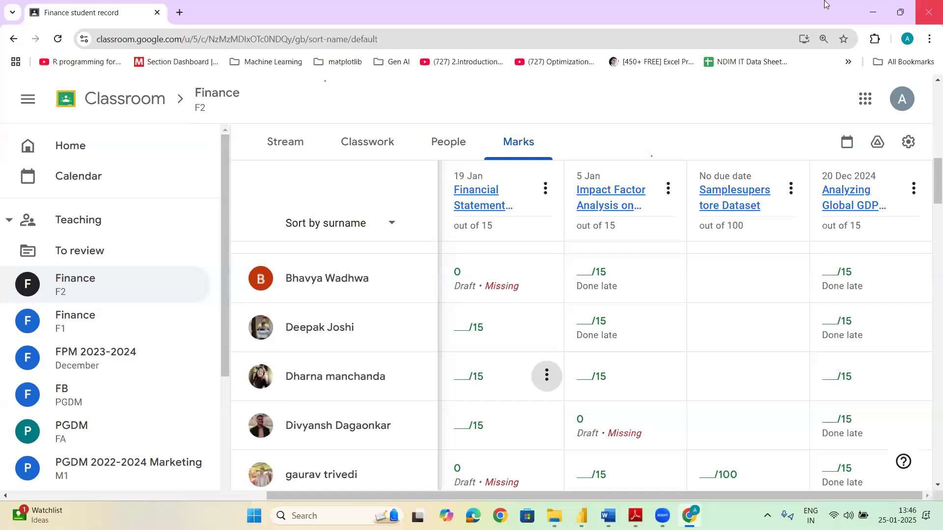
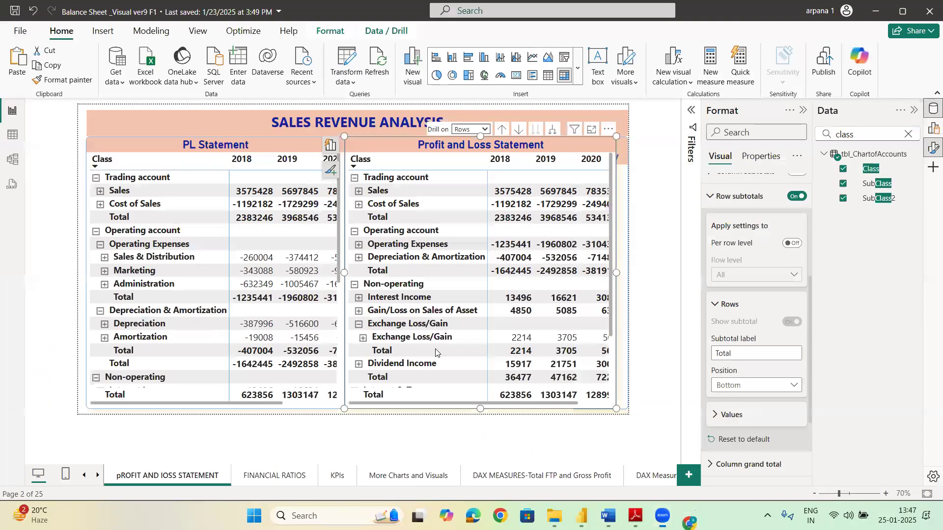
Step: In the Power BI report, view the DAX MEASURES-Total FTP and Gross Profit page and the FINANCIAL RATIOS page
click(493, 476)
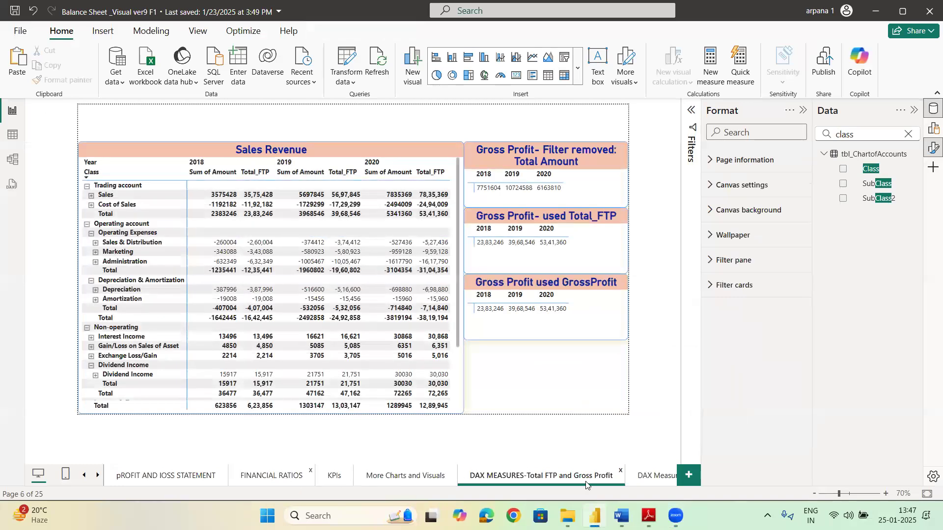
click(273, 481)
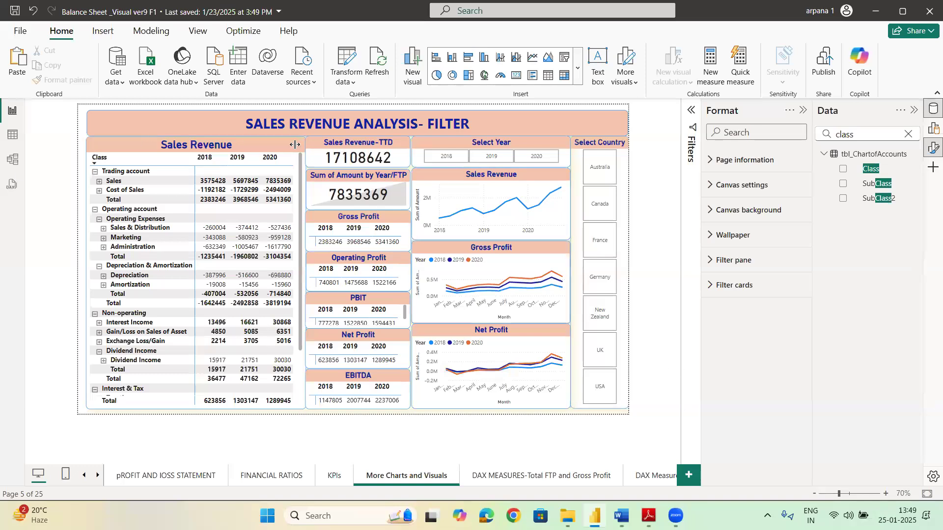
Step: Switch to the Financial Statement Analysis- Part 3 document in Word and read down to the Calculate Gross Profit Using DAX section
mouse_move(621, 516)
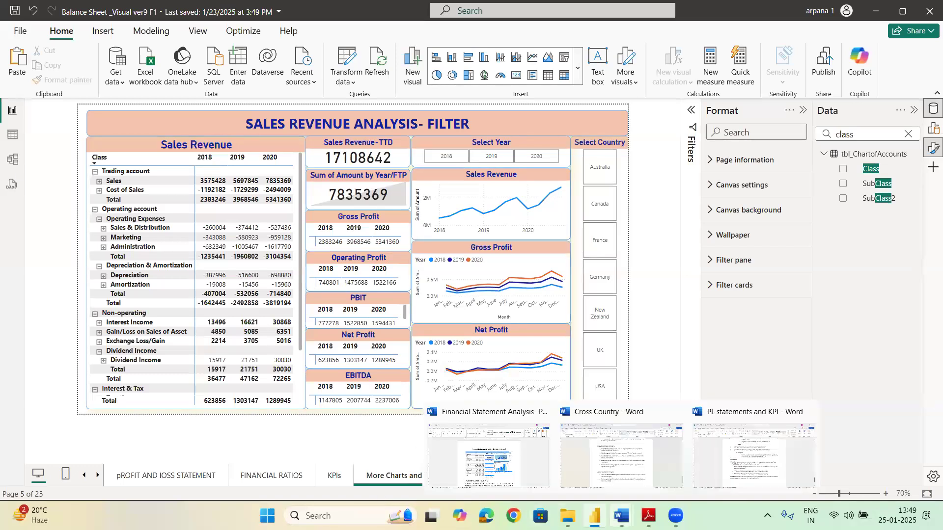
click(479, 415)
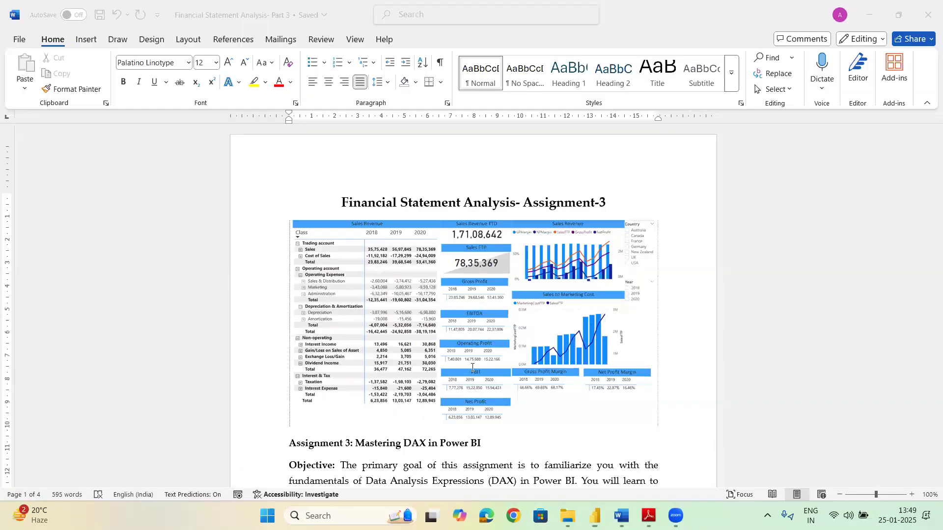
scroll(469, 387, down, 5)
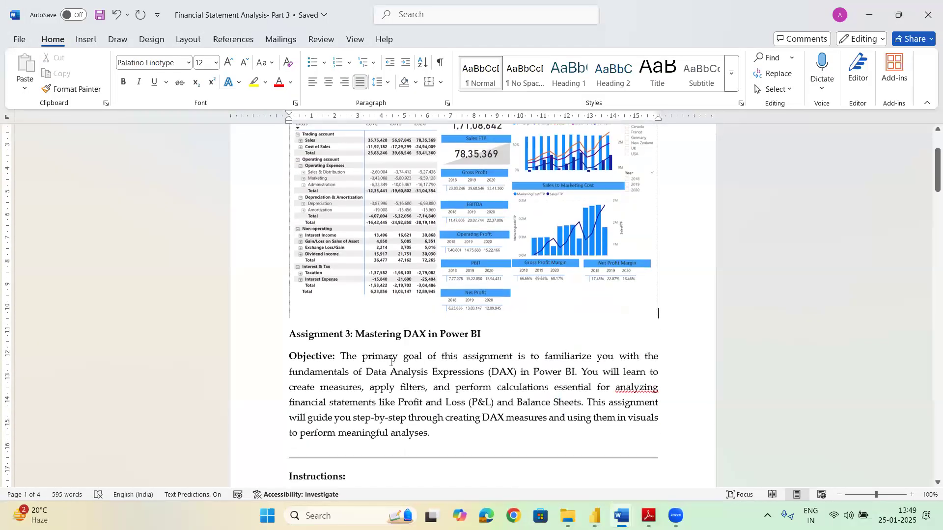
scroll(284, 274, down, 9)
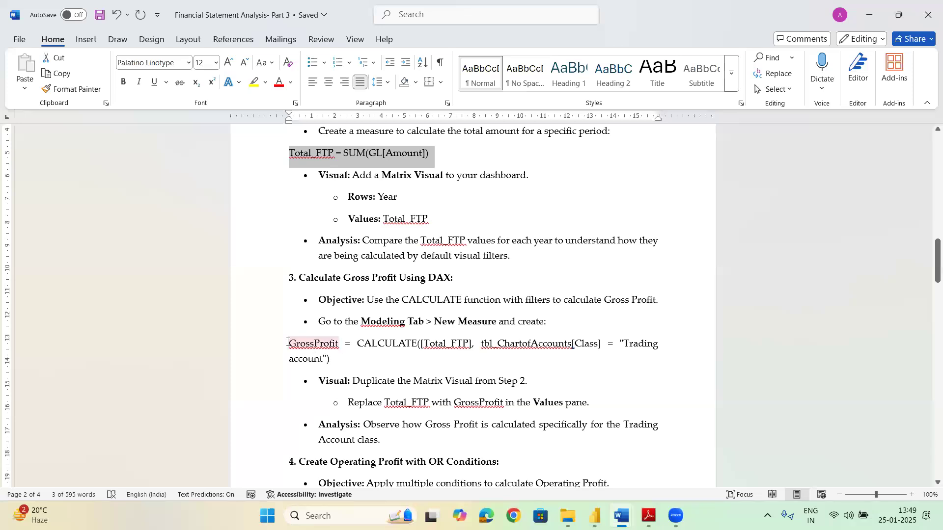
Step: Highlight the GrossProfit CALCULATE formula, and highlight FTP in the name of the Total_FTP measure
triple_click(325, 351)
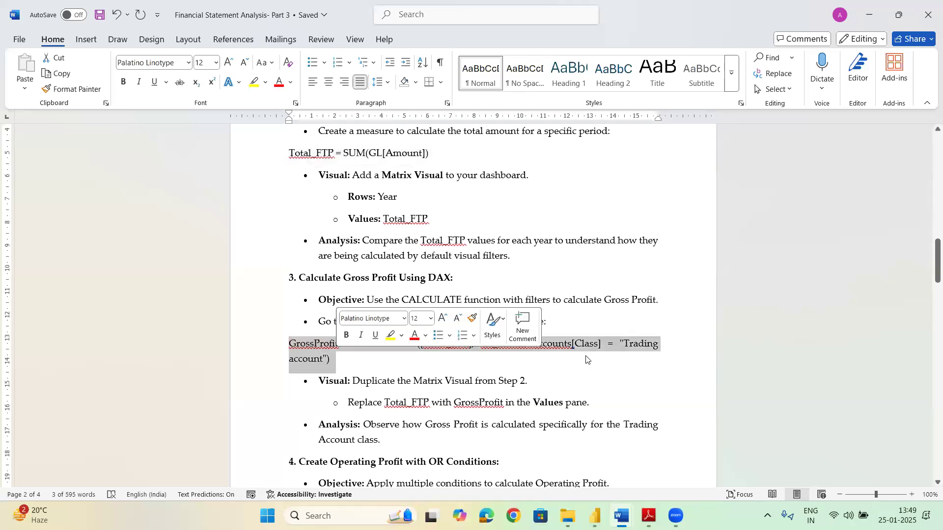
click(426, 371)
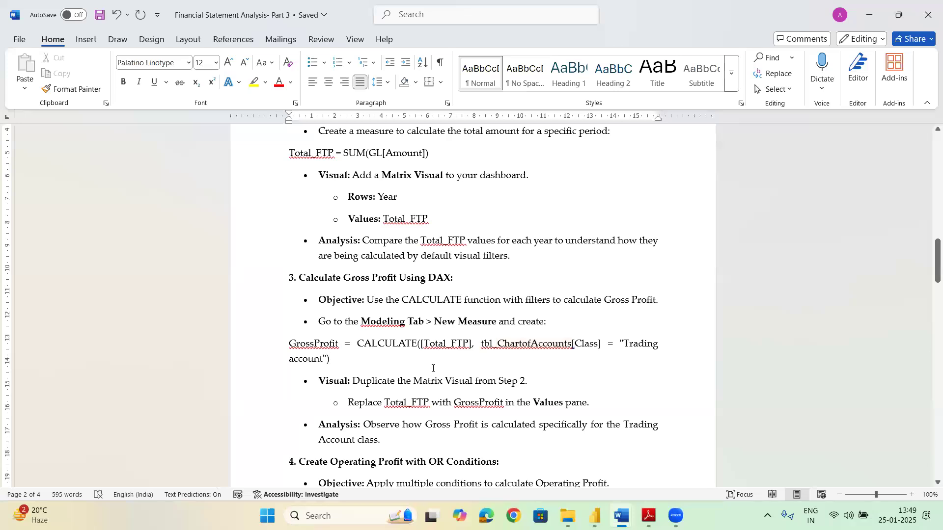
scroll(442, 371, up, 2)
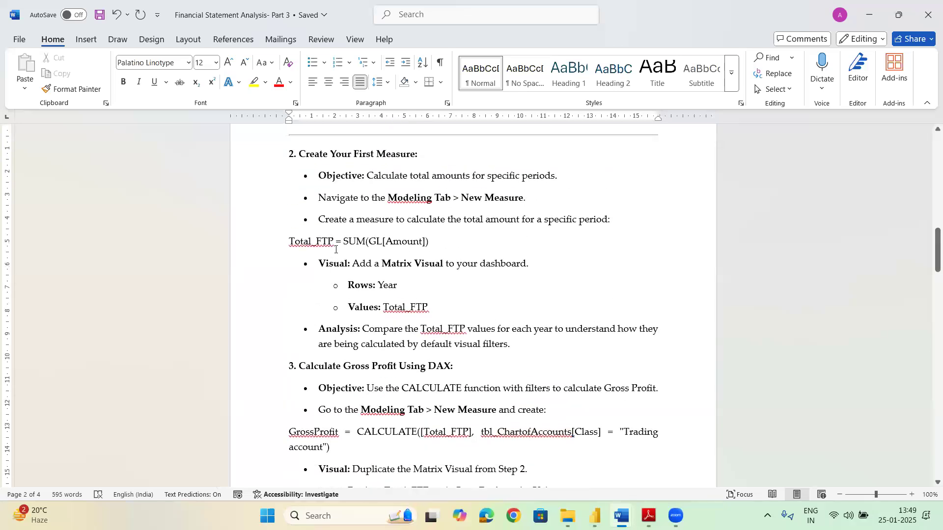
drag(317, 241, 338, 242)
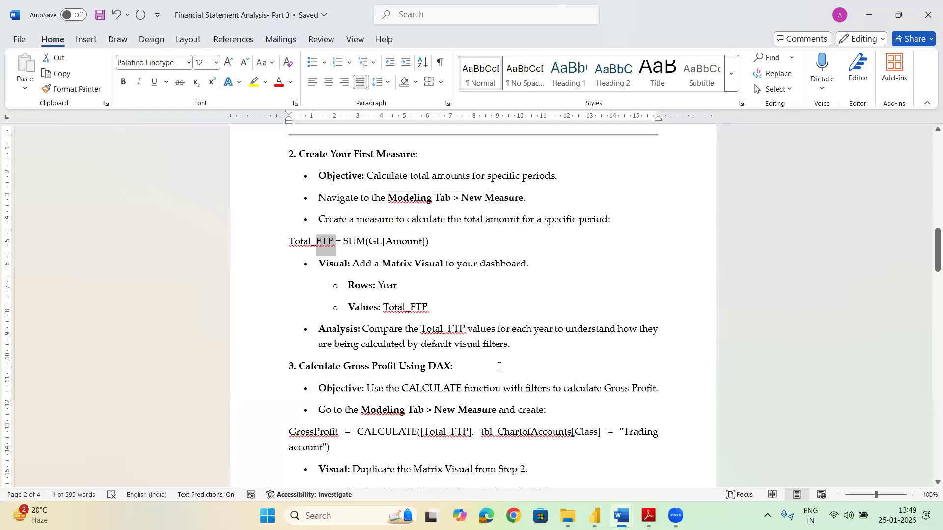
Step: Switch back to the Power BI report and look through its list of pages as far as Gearing Ratio and back
mouse_move(676, 515)
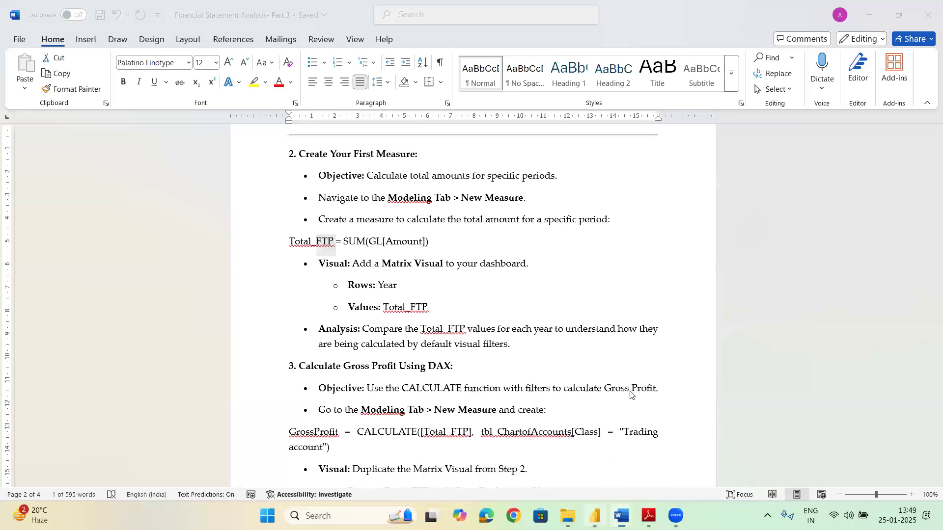
key(alt+Tab)
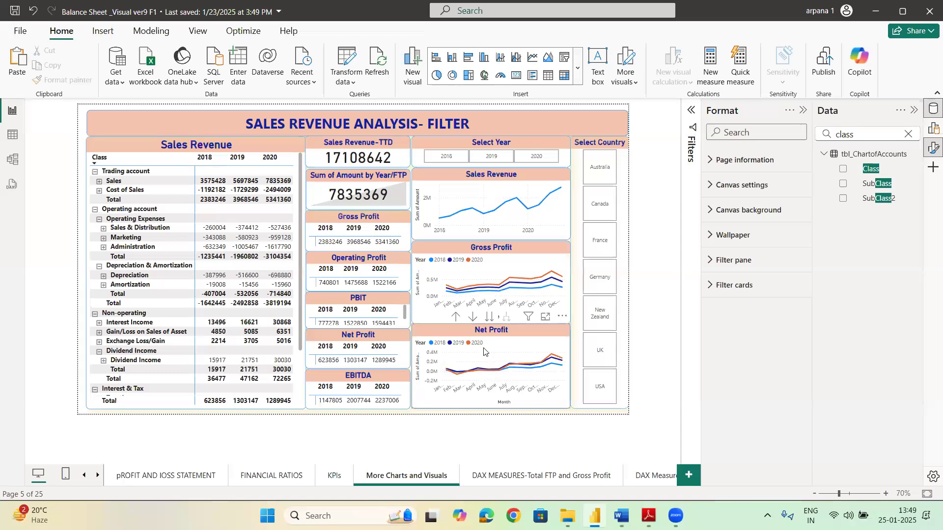
mouse_move(473, 361)
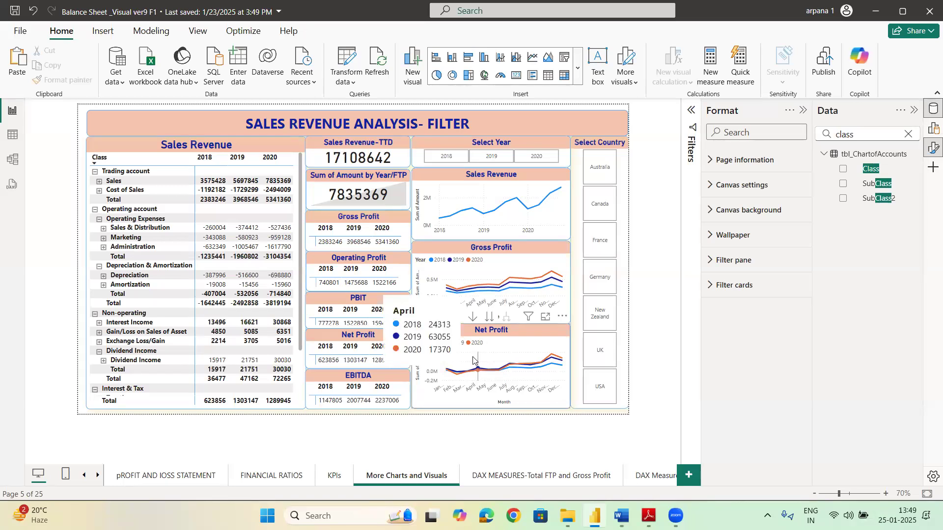
click(99, 476)
click(99, 477)
click(99, 477)
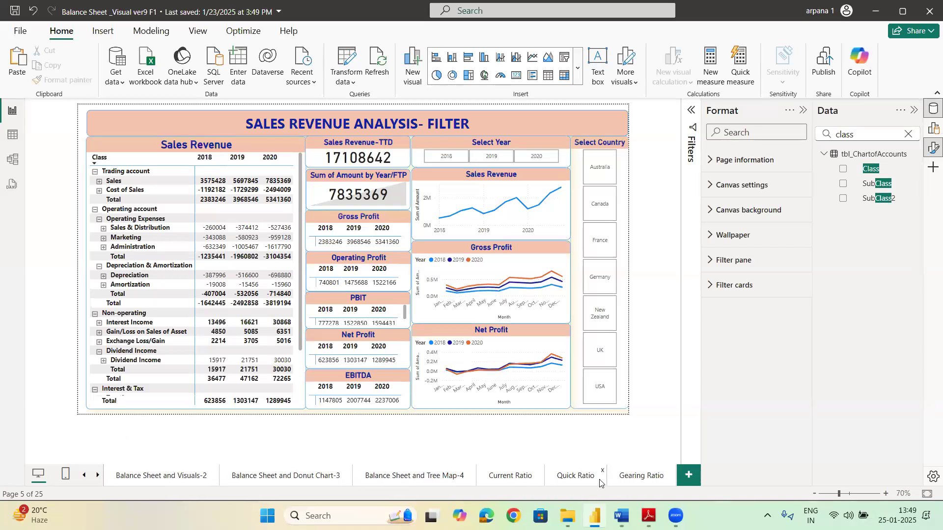
click(86, 476)
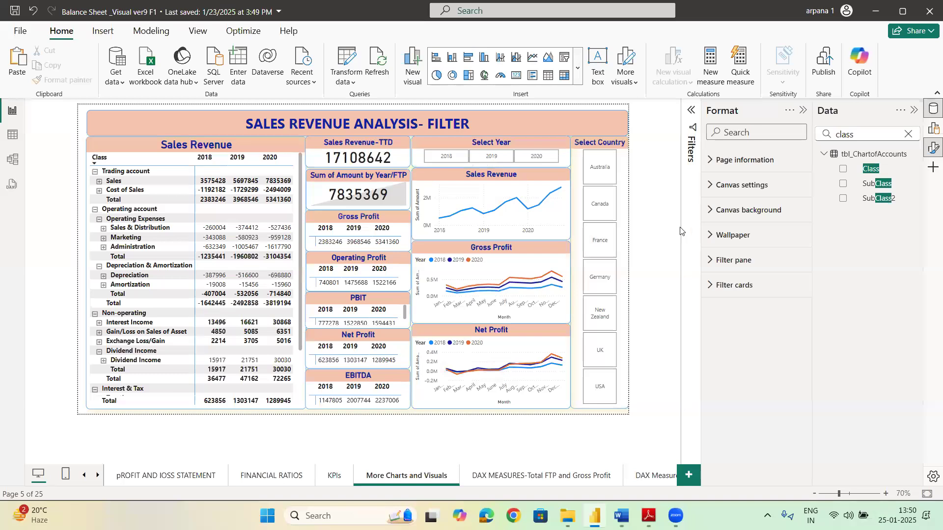
Step: Clear the Data pane field search and add a text annotation over the report with the heading "DAX: Data Analysis Expression"
click(910, 135)
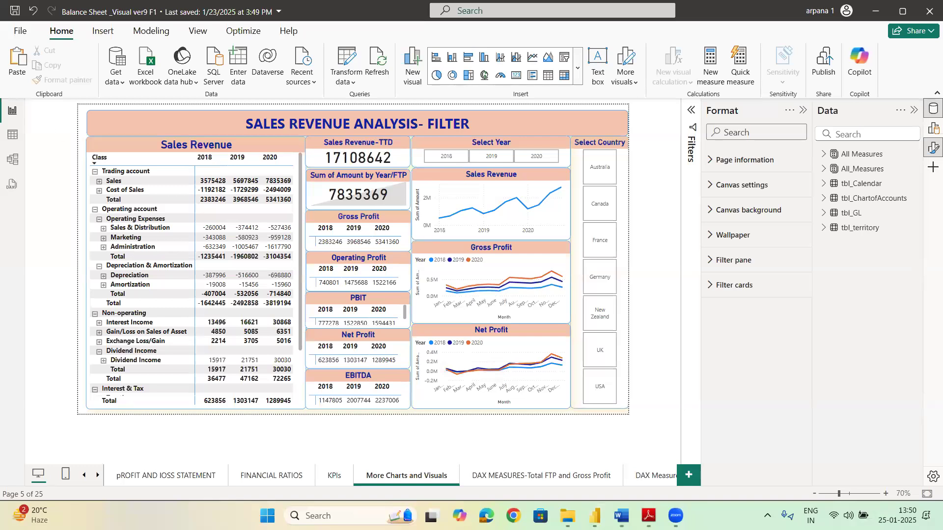
click(689, 480)
mouse_move(732, 436)
mouse_down()
mouse_move(715, 451)
mouse_move(739, 430)
mouse_move(297, 124)
mouse_move(260, 126)
mouse_up()
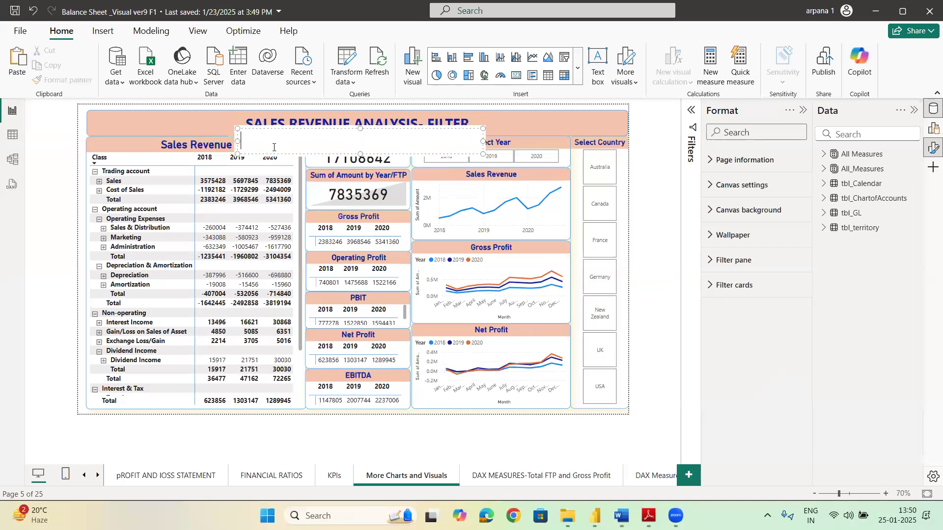
text(DAX: Dat)
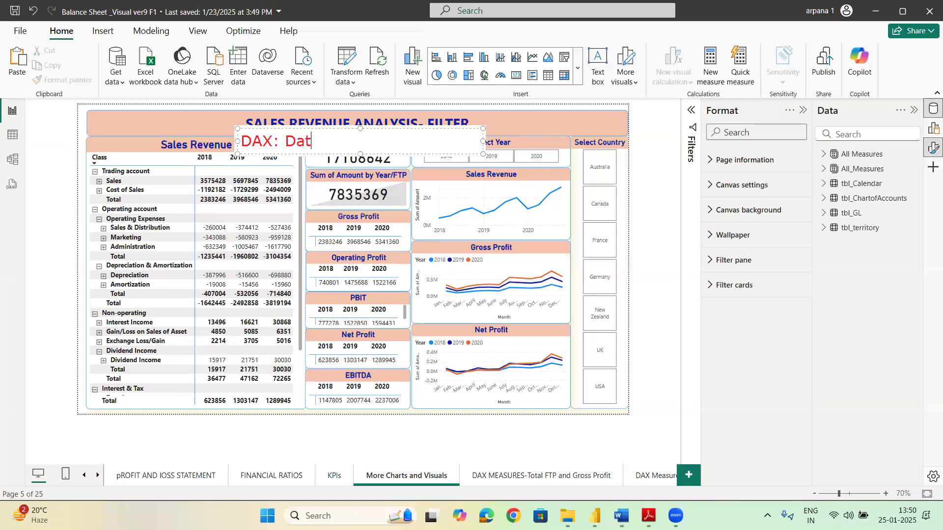
text(a Analysis Expression)
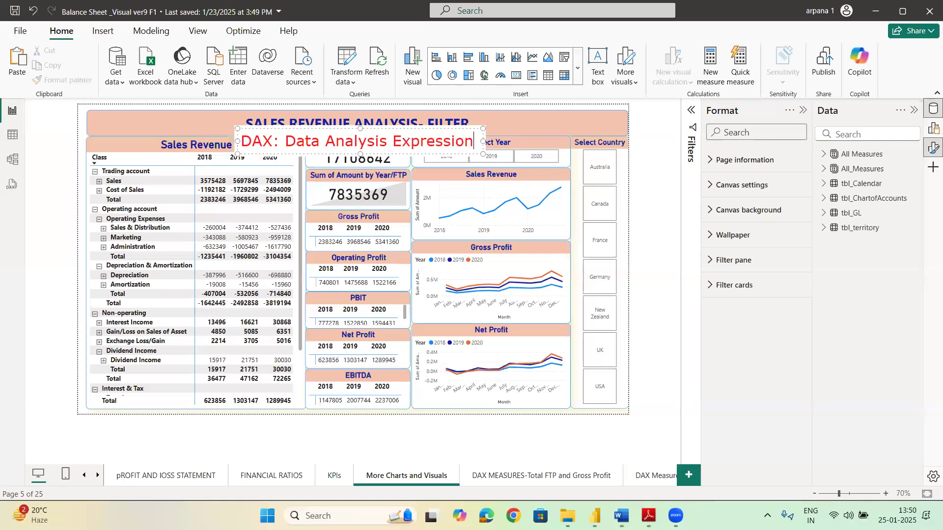
key(Return)
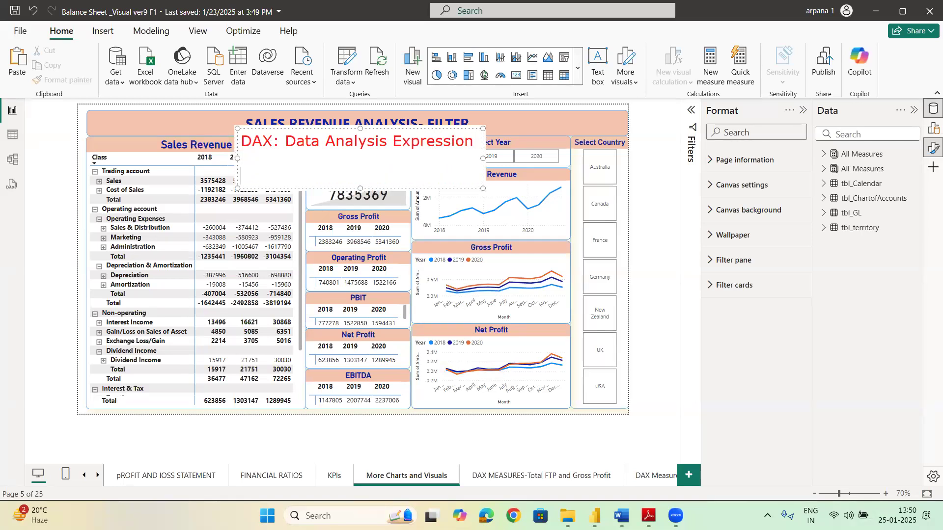
Step: Add the lines "Measures" and "Calculated Column" below the DAX heading in the text annotation
text(Measures)
key(Return)
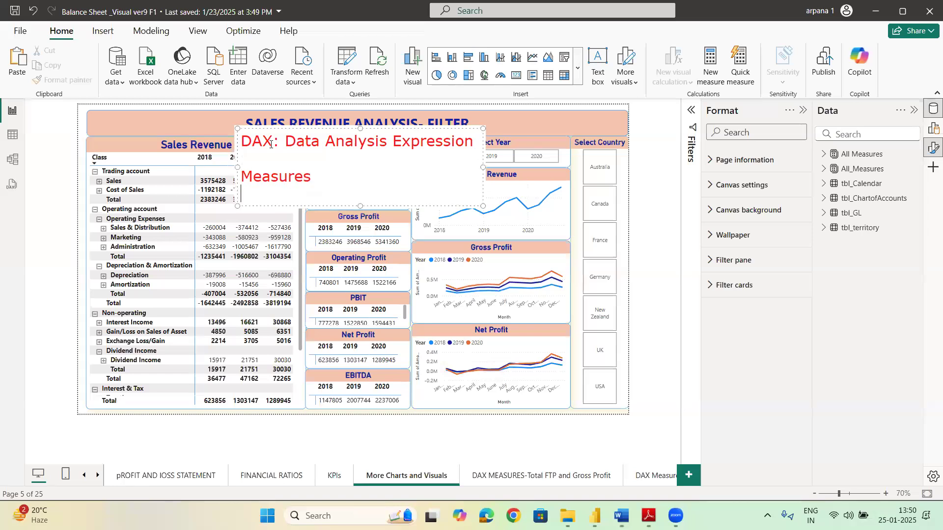
text(Calculat)
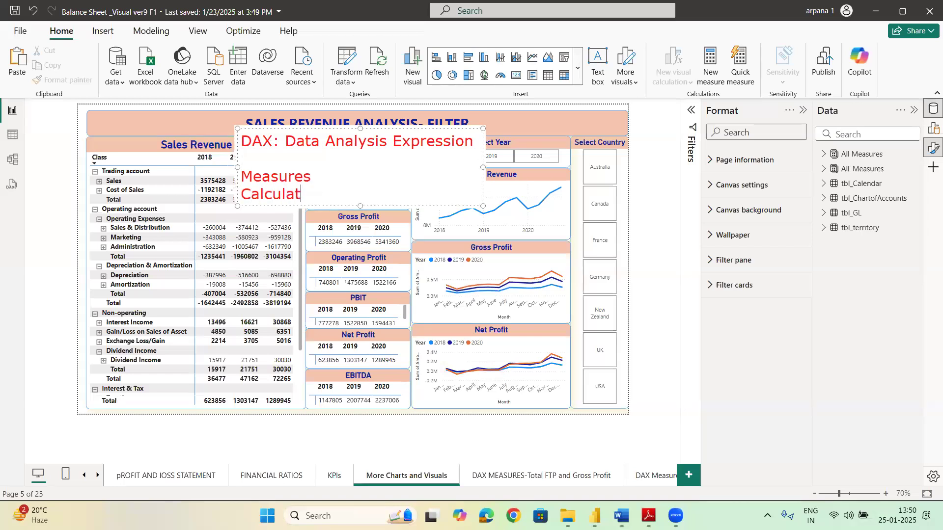
text(ed Column)
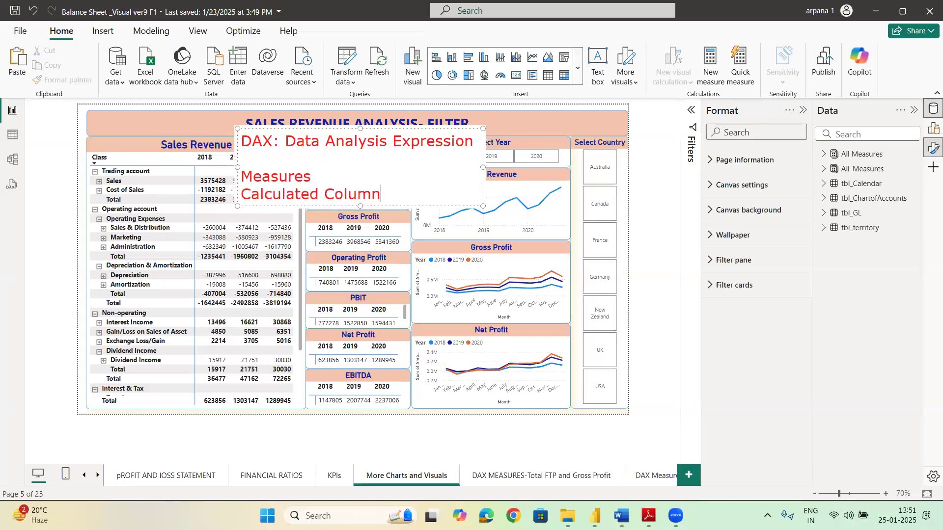
Step: Extend the Measures line with ": They never store calculated value/Result" and start a new line below it
click(311, 177)
text(: The)
text(ev)
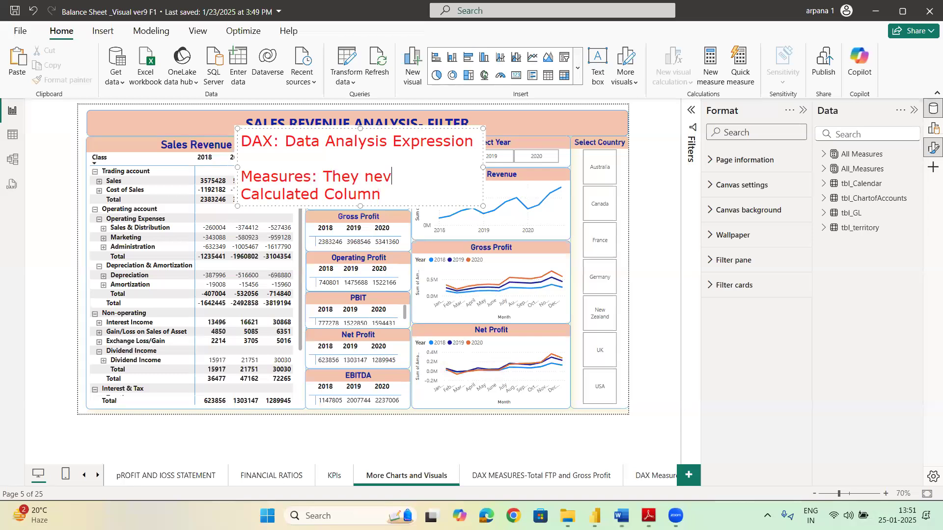
text(er stire)
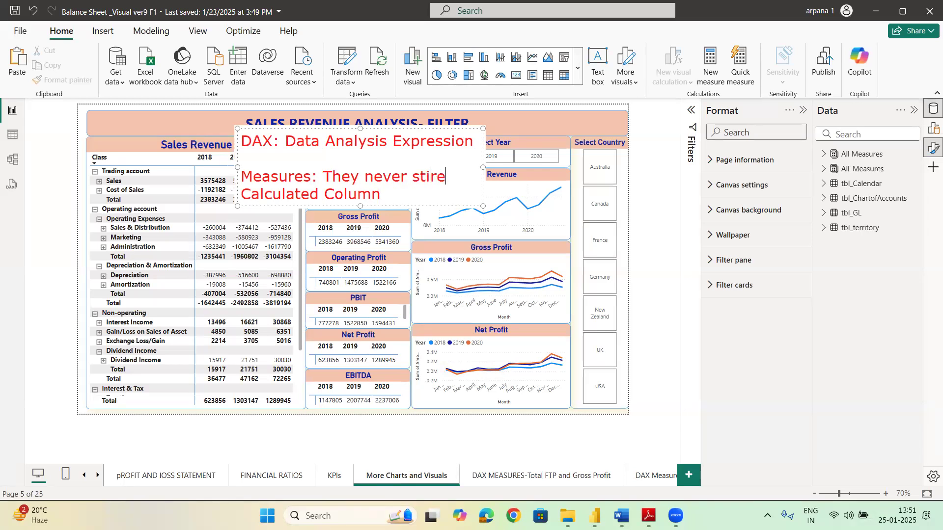
key(BackSpace)
key(BackSpace)
key(BackSpace)
key(BackSpace)
text(ore calcul)
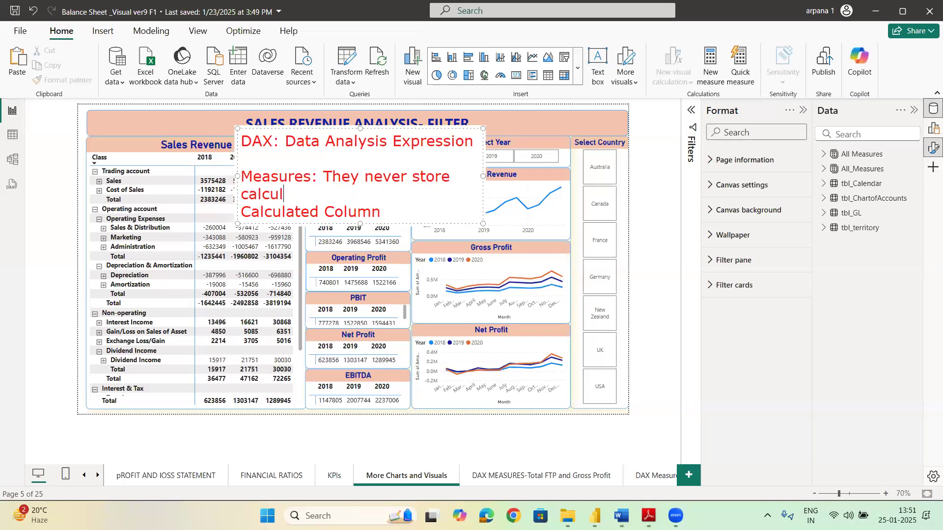
text(ated valy)
key(BackSpace)
text(ur)
key(BackSpace)
text(e/Resuly)
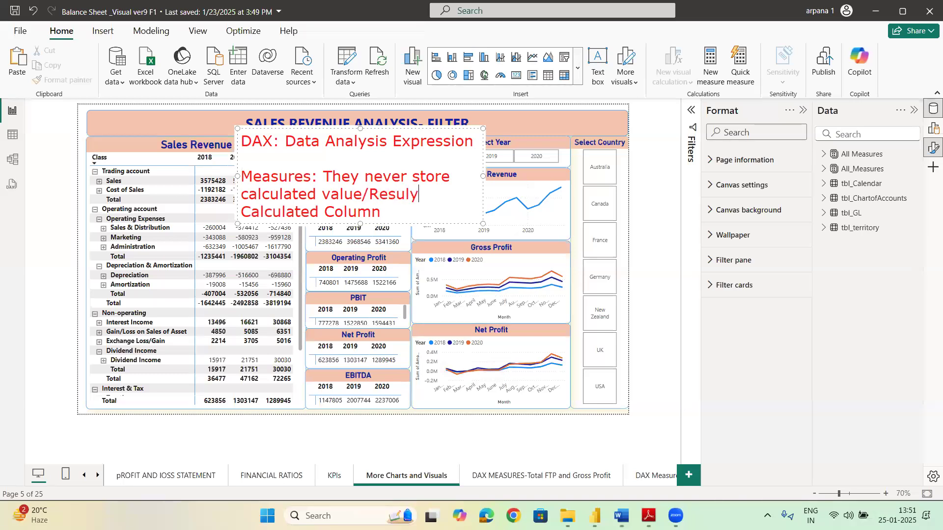
key(BackSpace)
text(t)
key(Return)
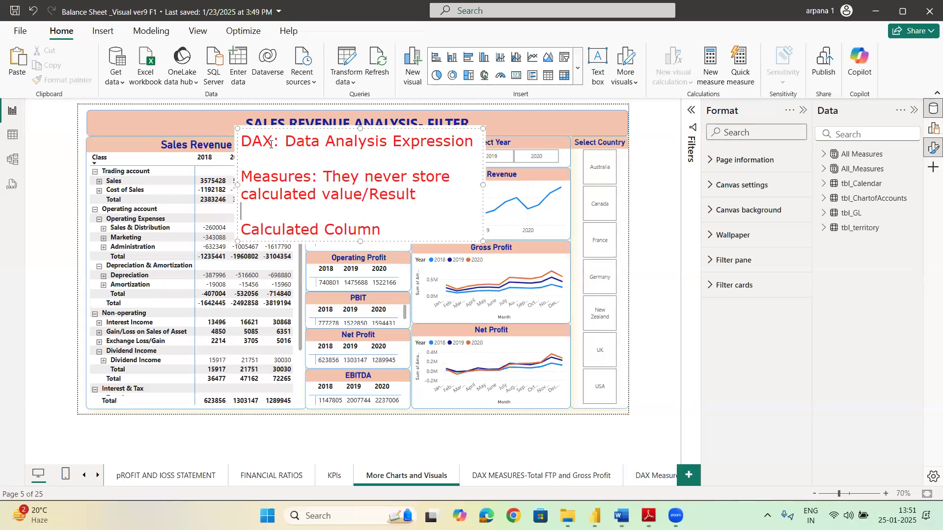
Step: Write the Measures point "Whenever we use it, It get executed and you can get the calculated Value/Result"
text(Whenev)
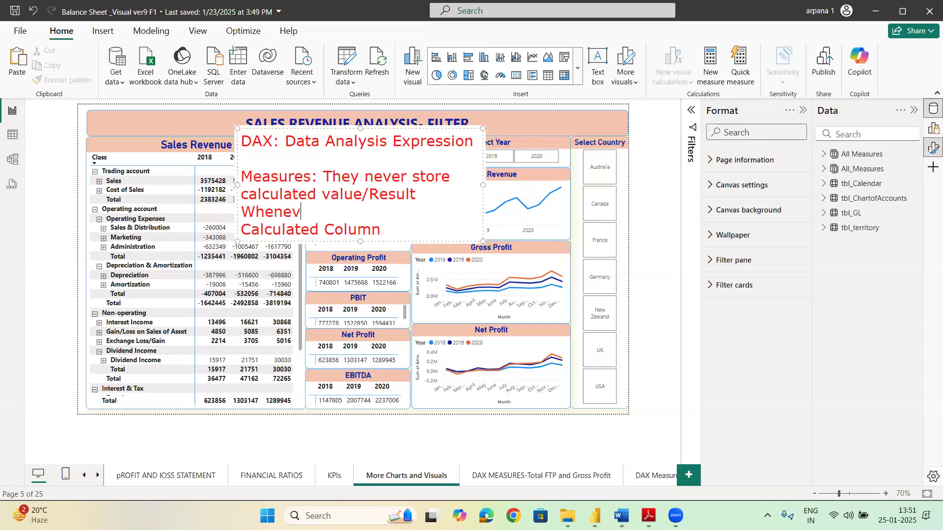
text(er we use itm)
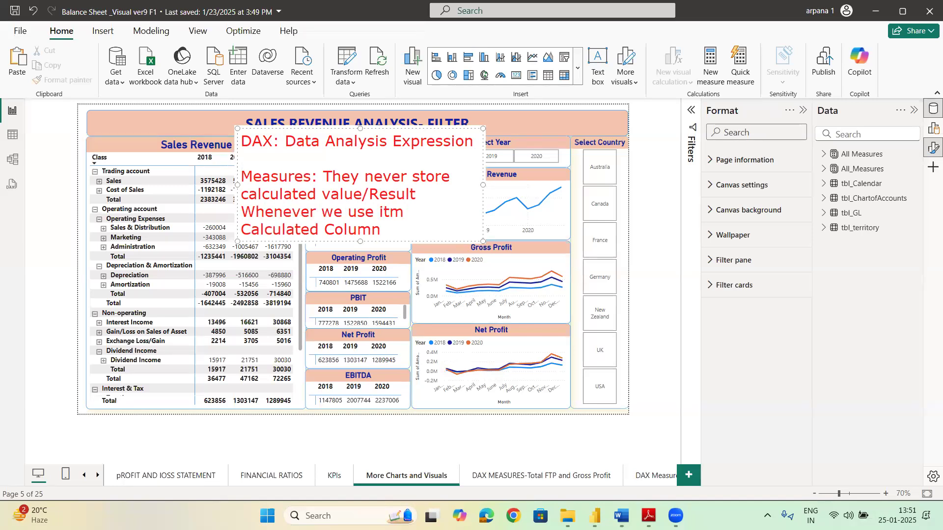
key(BackSpace)
text(, It get ex)
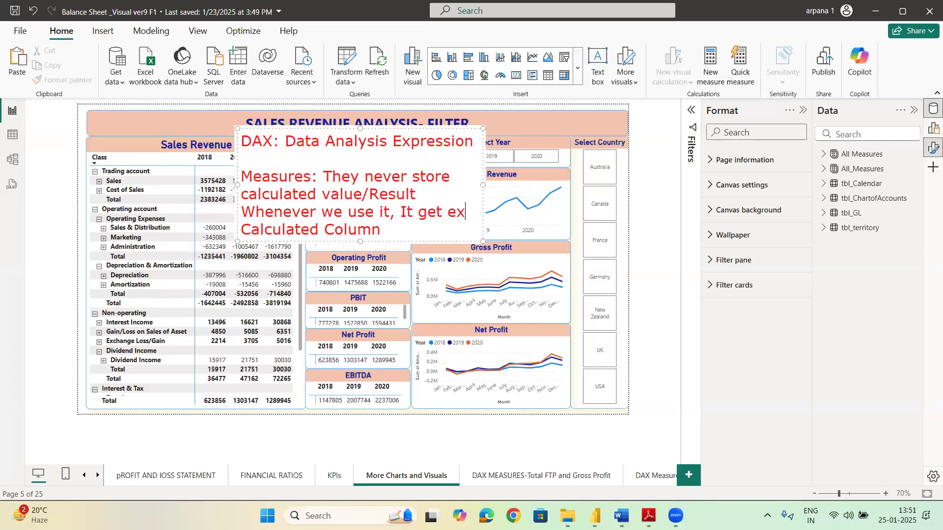
text(ecuted and)
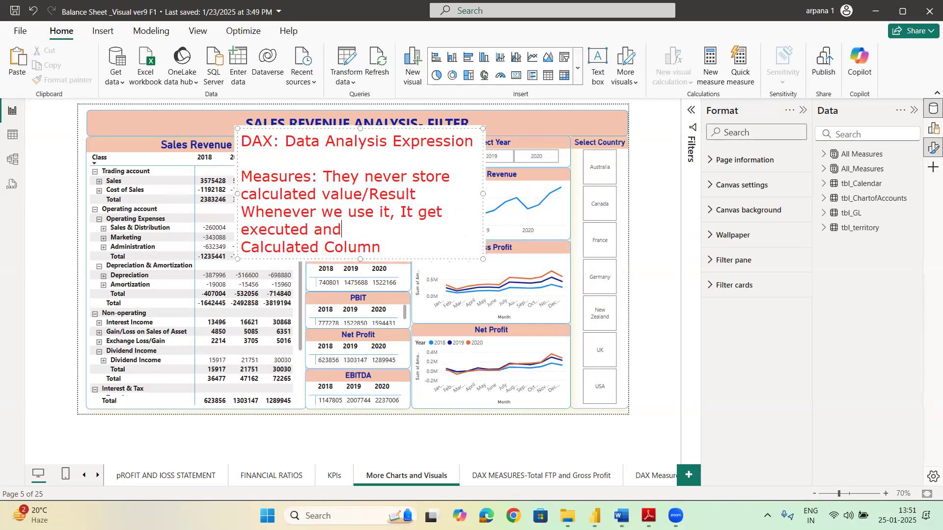
text( you can )
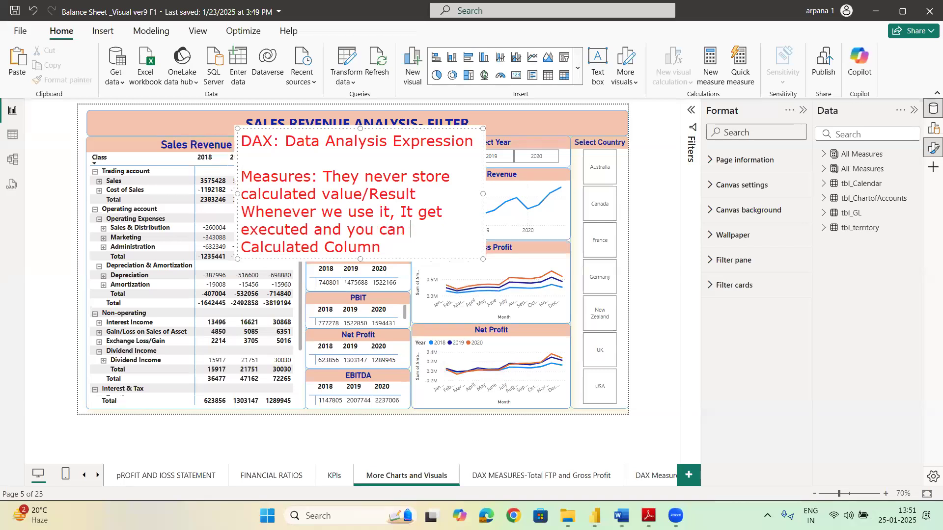
text(get the cal)
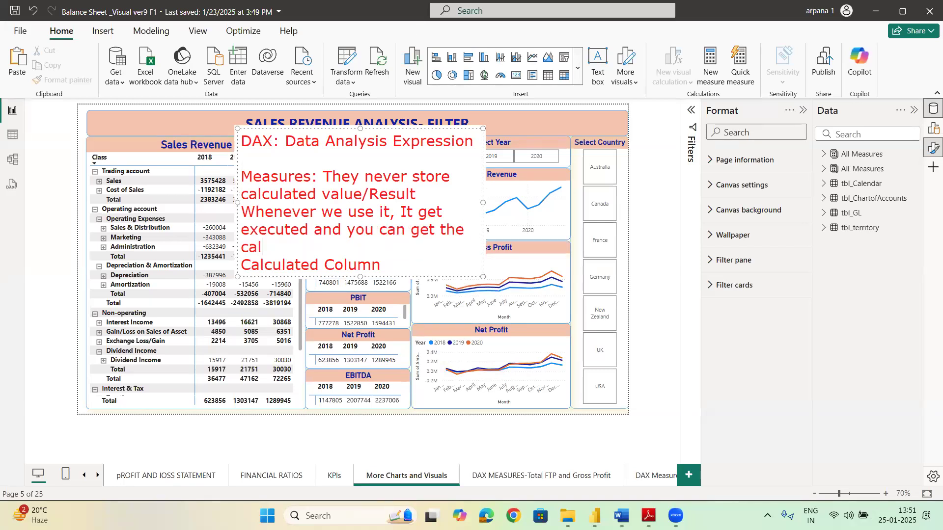
text(culated Vla)
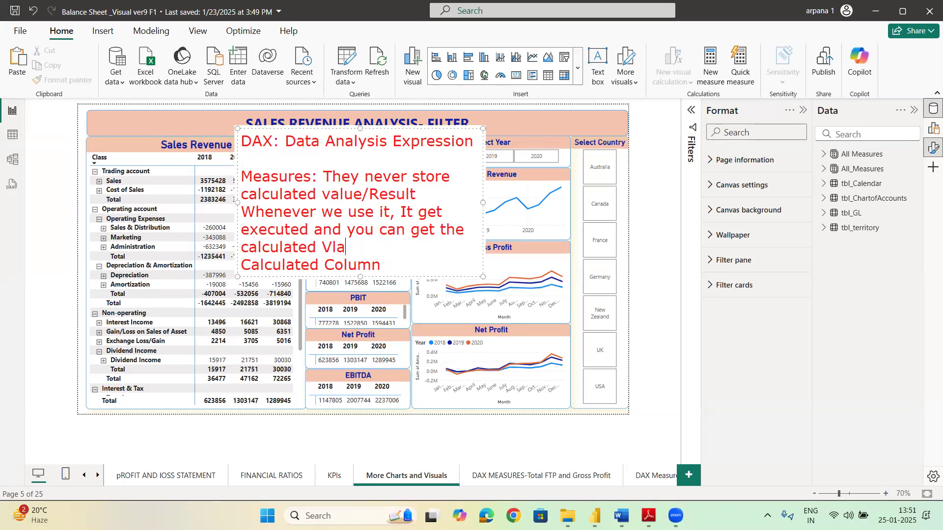
text(ue)
key(BackSpace)
key(BackSpace)
key(BackSpace)
key(BackSpace)
text(alue/Result)
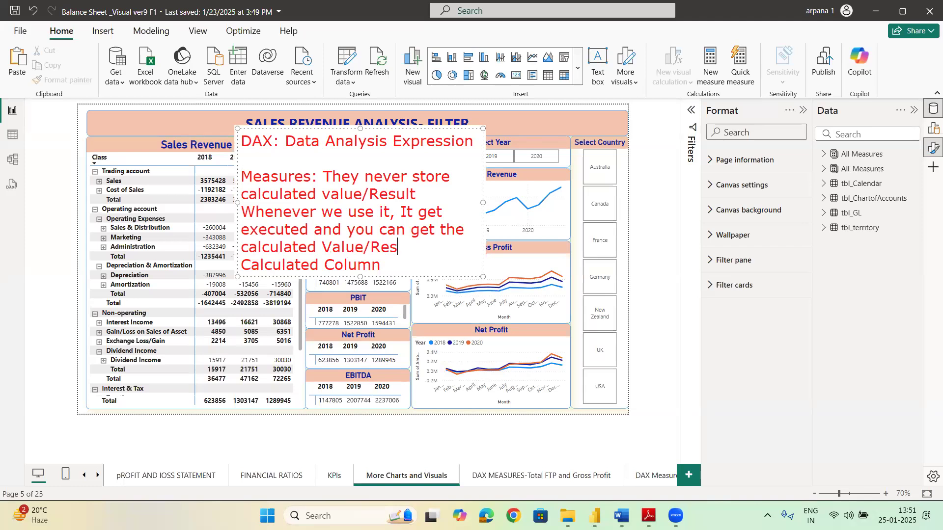
Step: Add the Measures points "It is fast" and "It never consumes memory Space" on separate lines
key(Return)
text(It is fast)
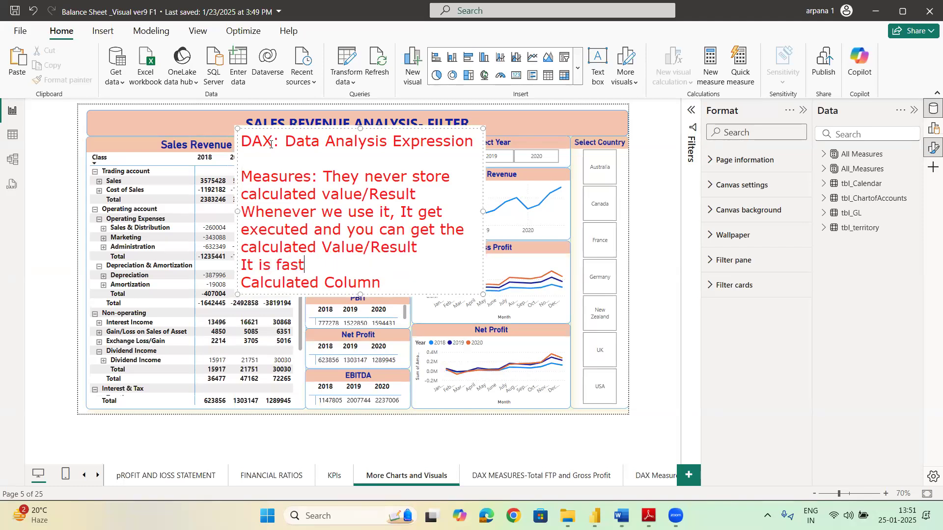
key(Return)
text(It neve)
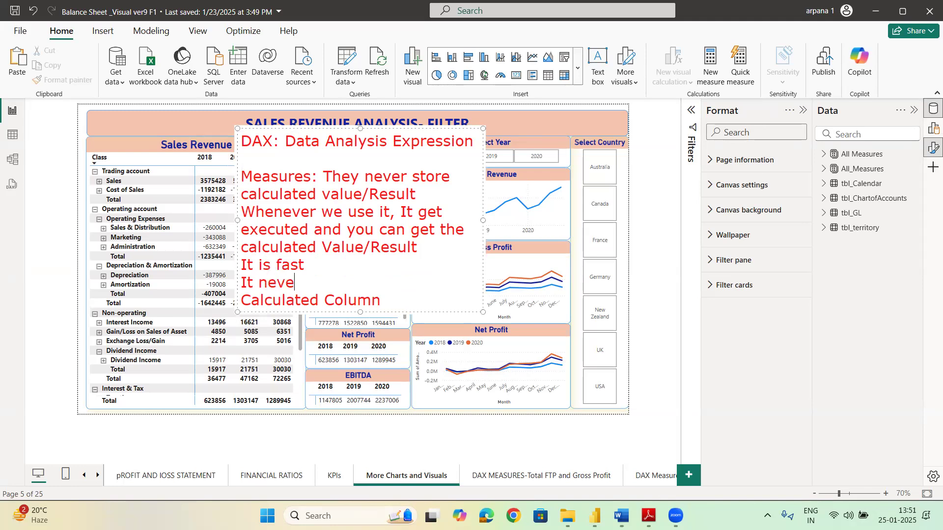
text(r consume)
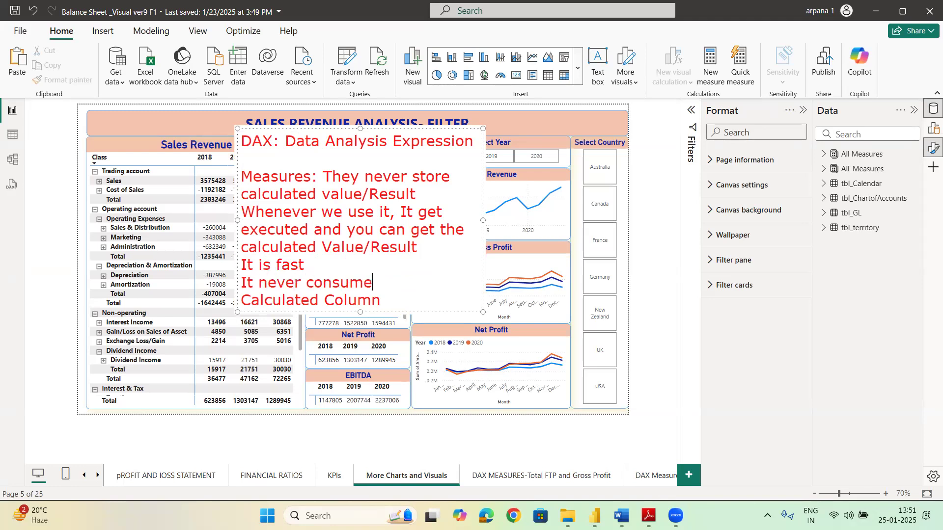
text(s memory Space)
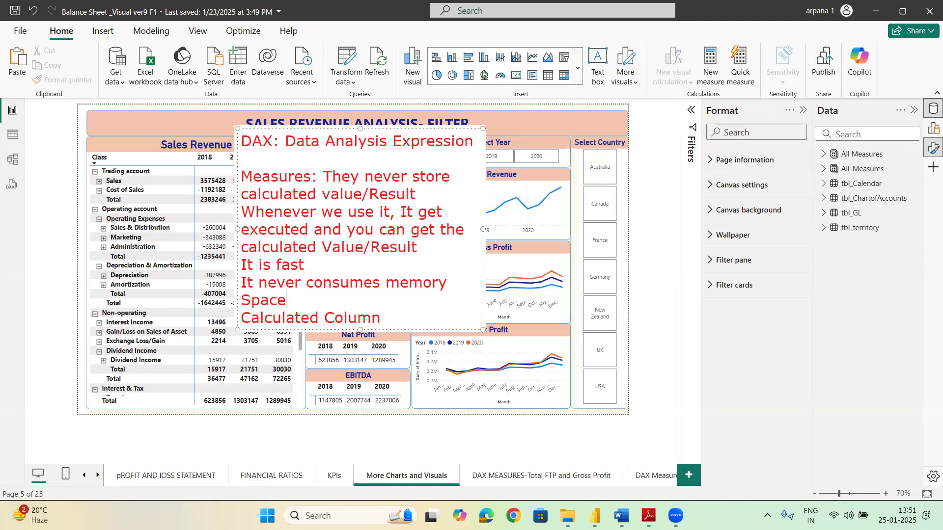
Step: Add the point "It gives agrrehated value" on a new line above Calculated Column
key(Return)
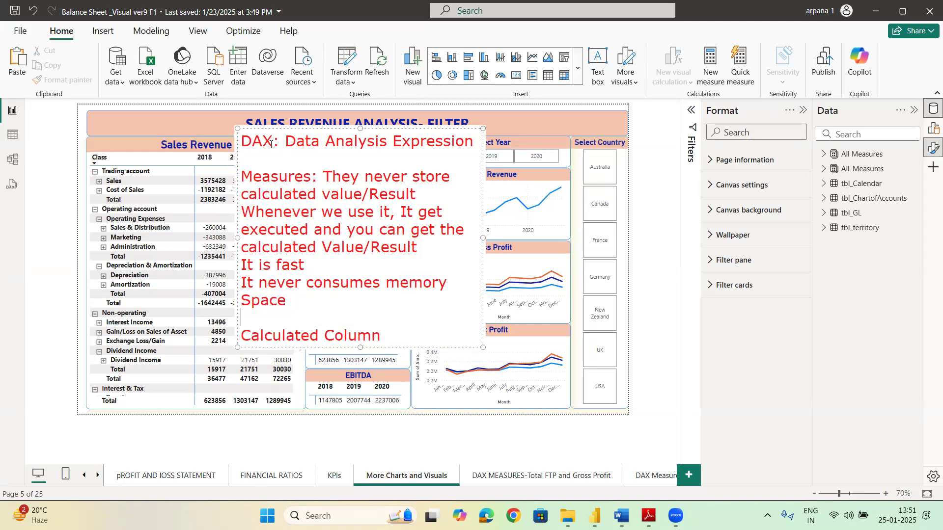
text(It gives agrrg)
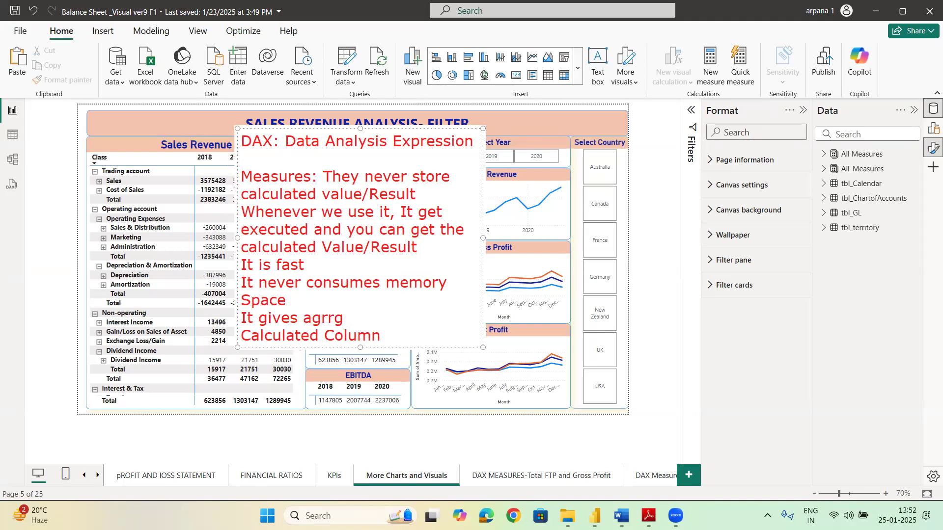
key(BackSpace)
text(ehated value)
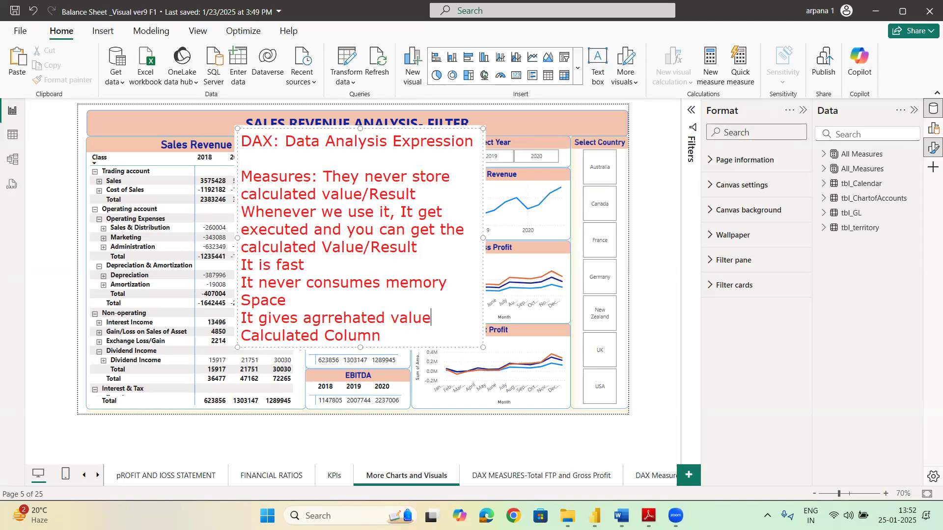
Step: Widen the text annotation on both sides to span the report page and insert a blank line above Calculated Column
drag(483, 237, 649, 239)
drag(239, 212, 77, 209)
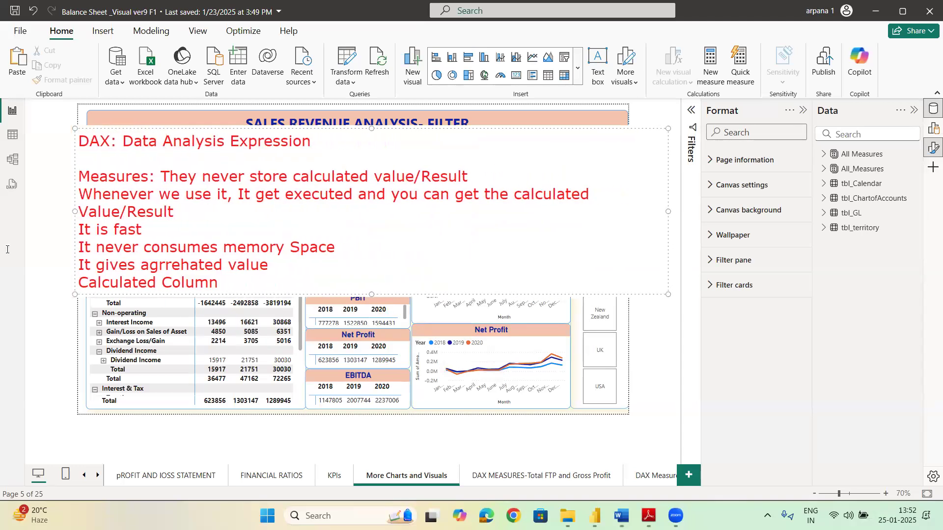
click(269, 276)
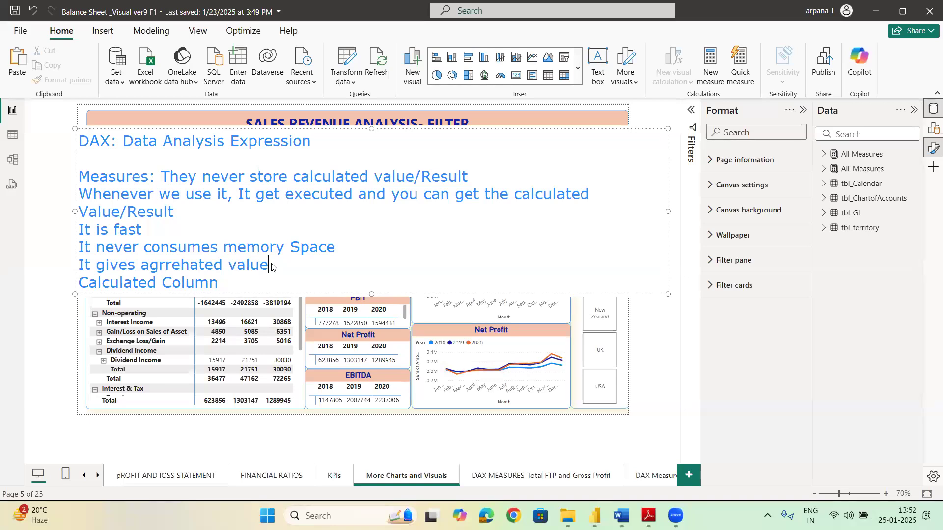
key(Return)
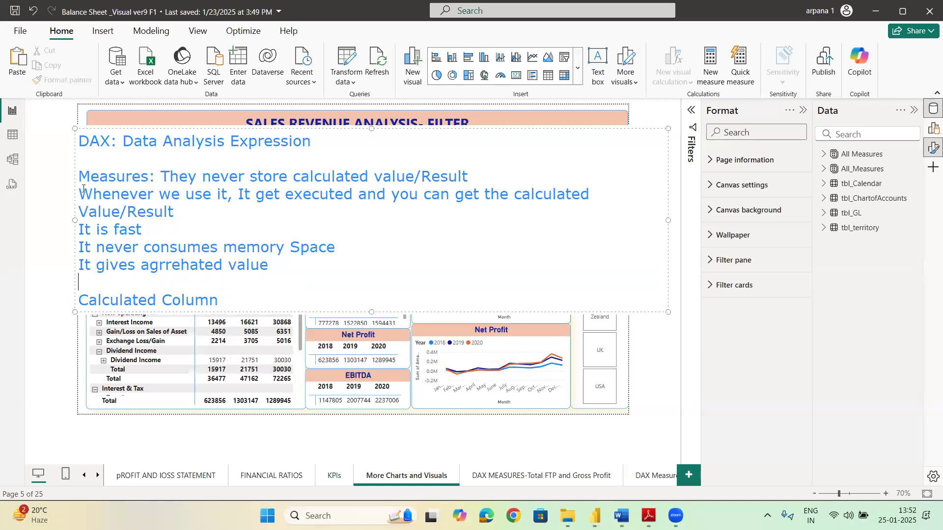
Step: Move the first Measures point onto its own line and number the five Measures points 1 to 5
click(164, 177)
key(Return)
text(1.)
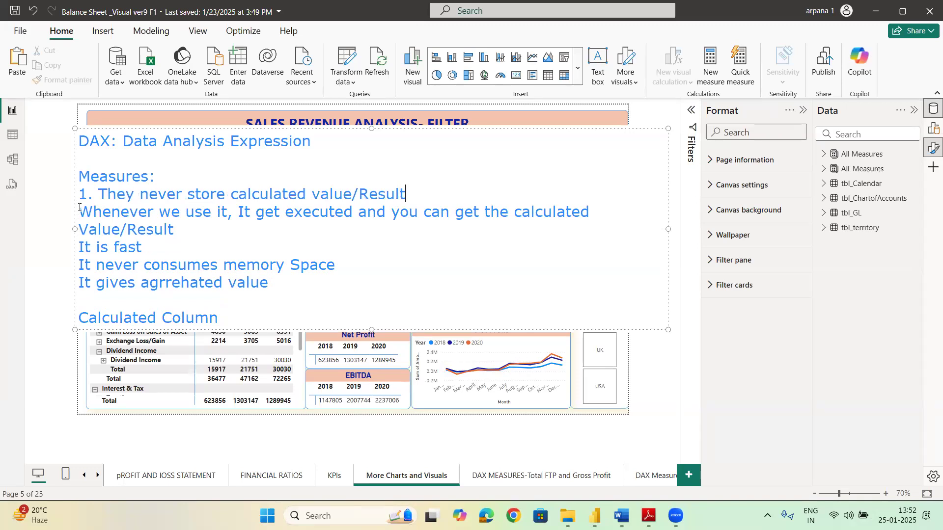
text(2.)
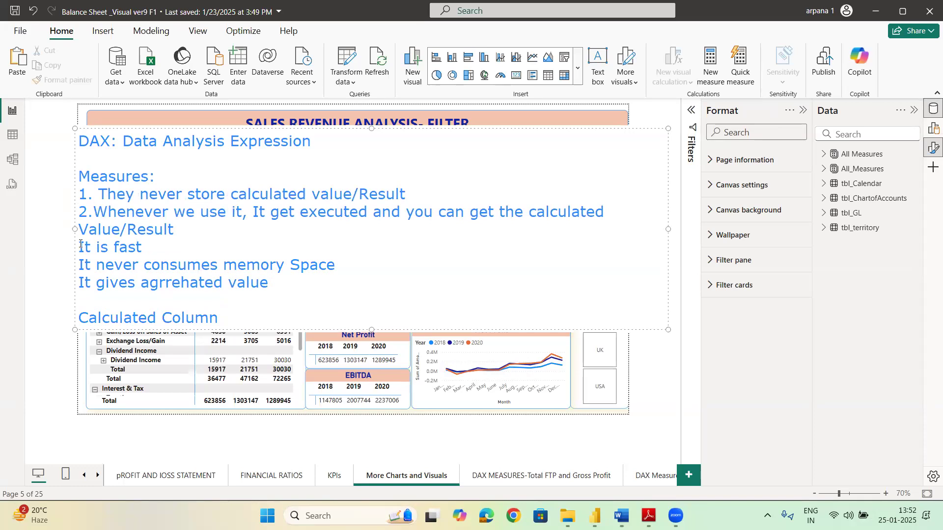
text(3.)
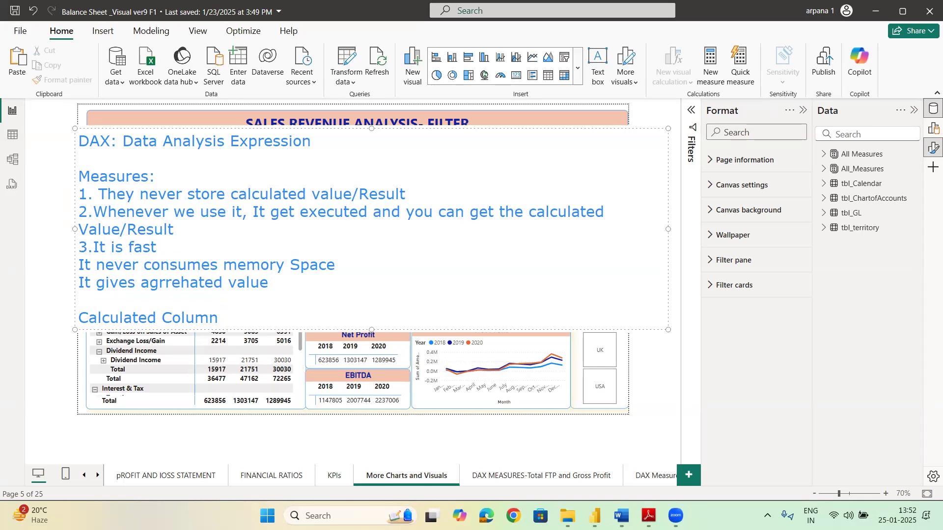
text(4.)
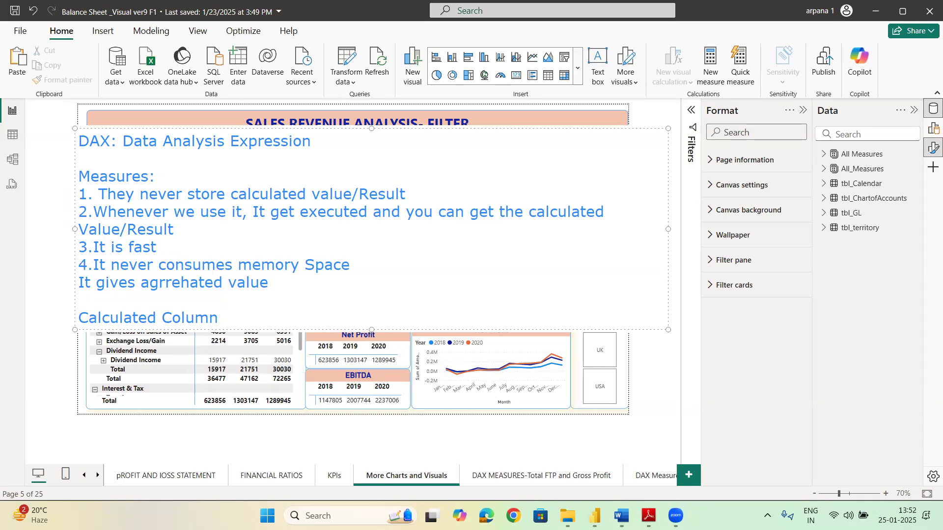
text(5.)
Step: Add the Measures point "6. It is represented as a Calculator Icon" below point 5
click(314, 290)
key(Return)
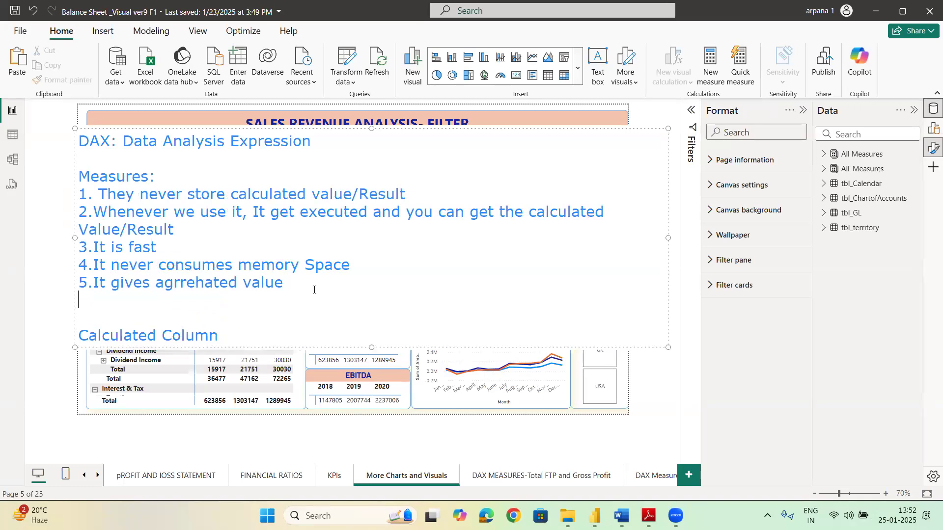
text(6. It is represented as a Calculator Icon)
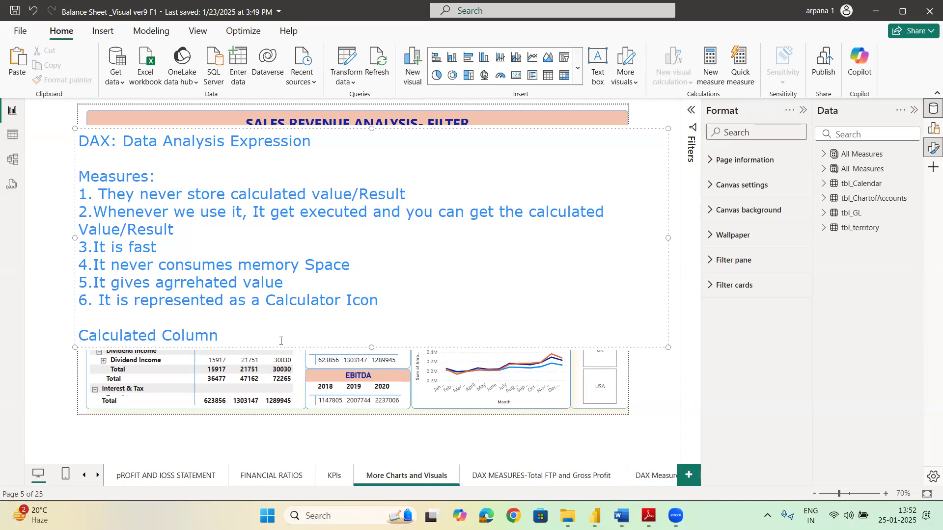
Step: Add the point "1. It perfrom calculation Rowwise" under the Calculated Column heading
key(Return)
text(1. It )
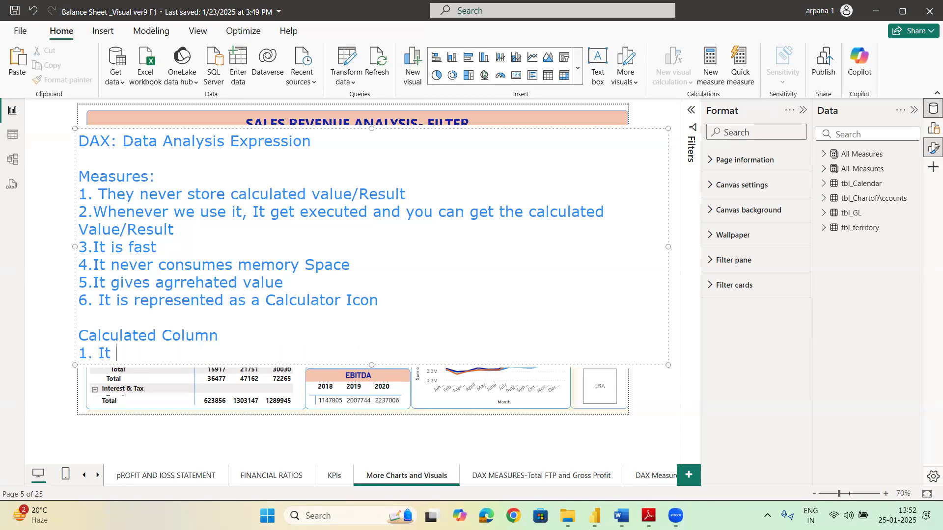
text(perfrom calcu)
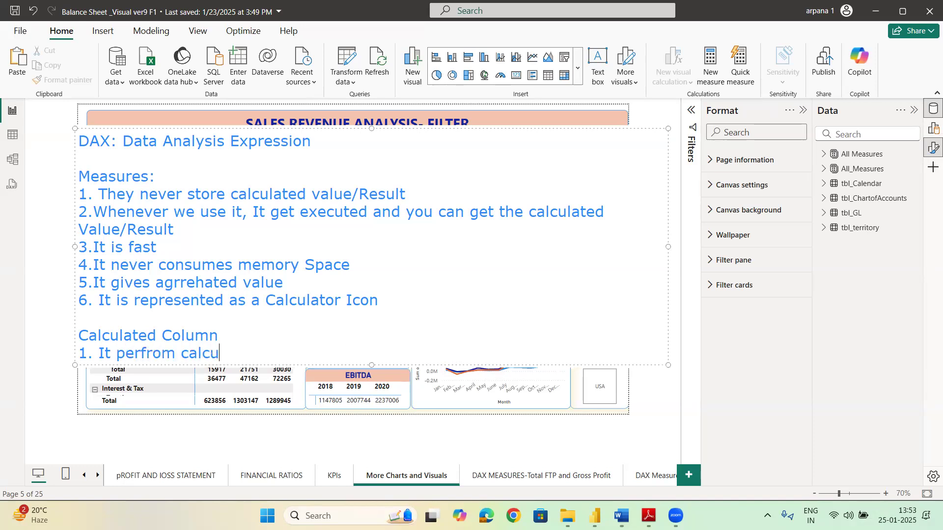
text(lation Rowwise)
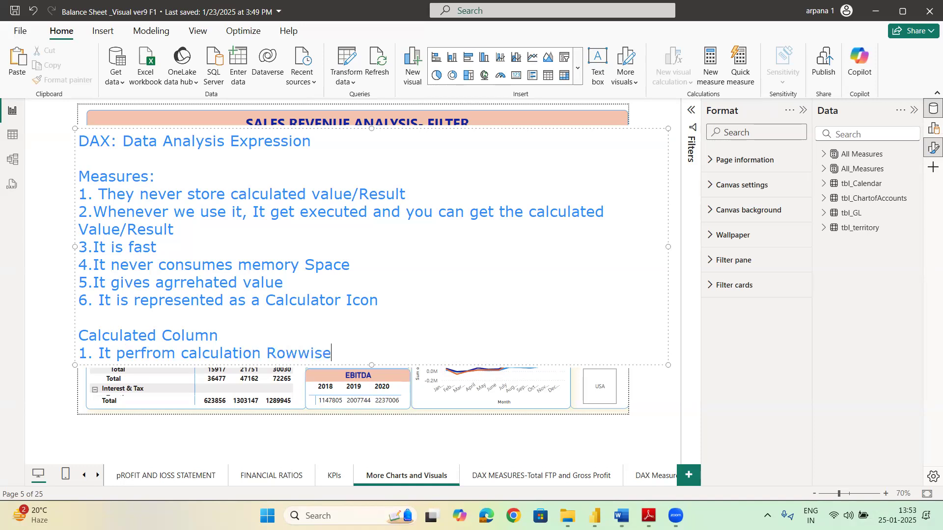
Step: Add the Calculated Column point "2. It get stored Rowwise all the calculated vales" on its own line
key(Return)
text(2)
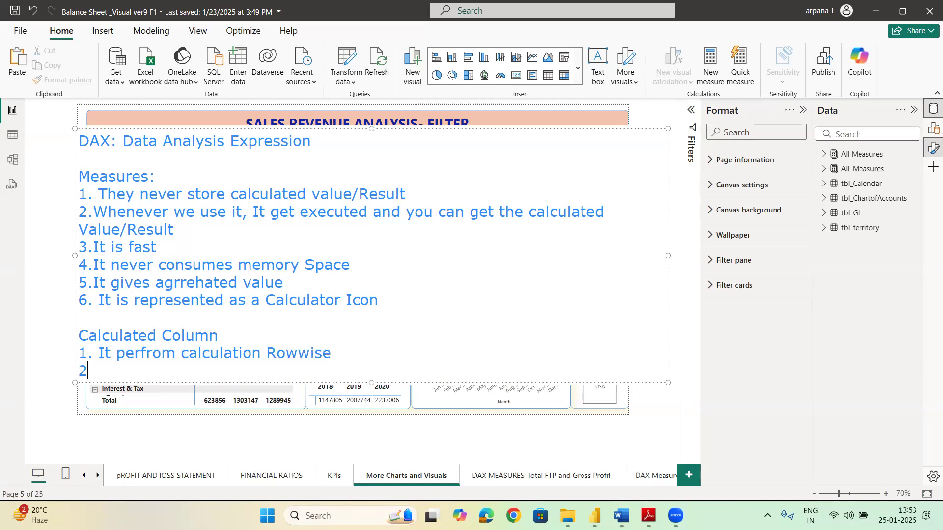
text(. It get stored )
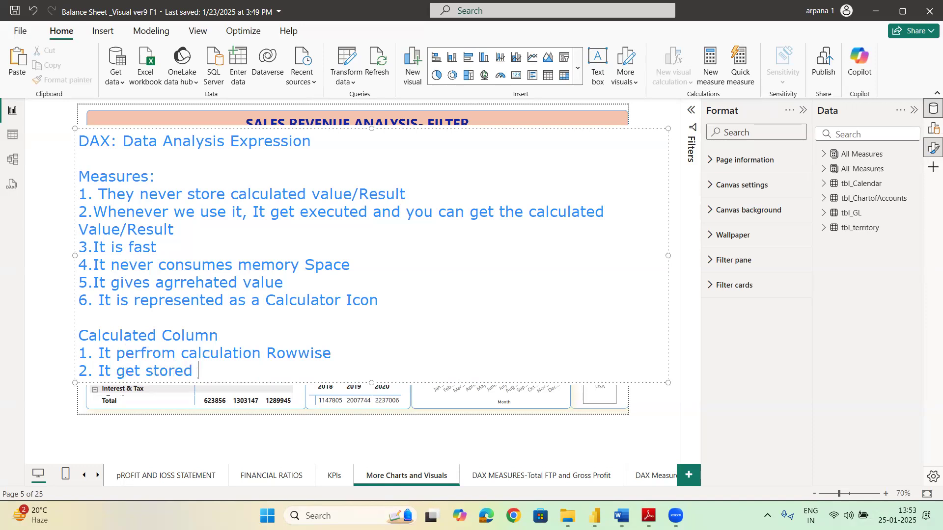
text(Rowwise all the calculated cvalues)
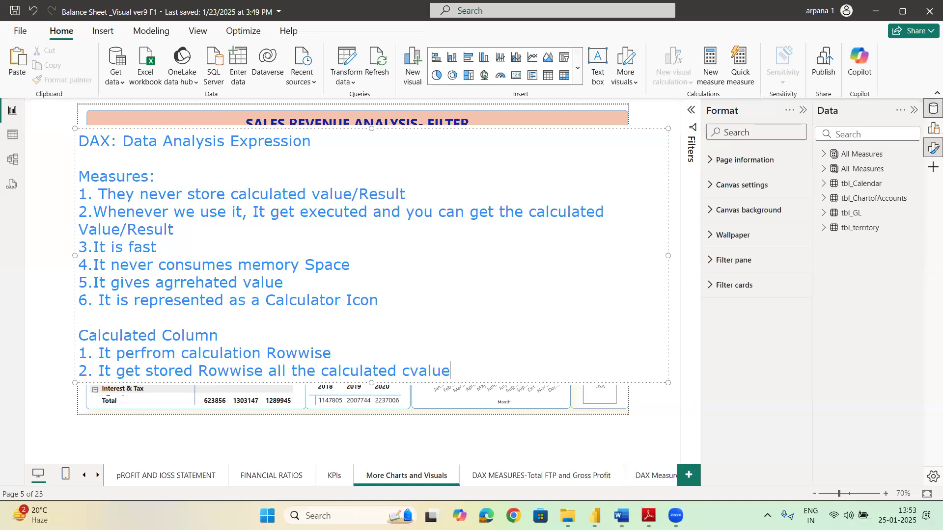
key(BackSpace)
key(BackSpace)
key(BackSpace)
key(BackSpace)
key(BackSpace)
key(BackSpace)
key(BackSpace)
text(vales)
key(Return)
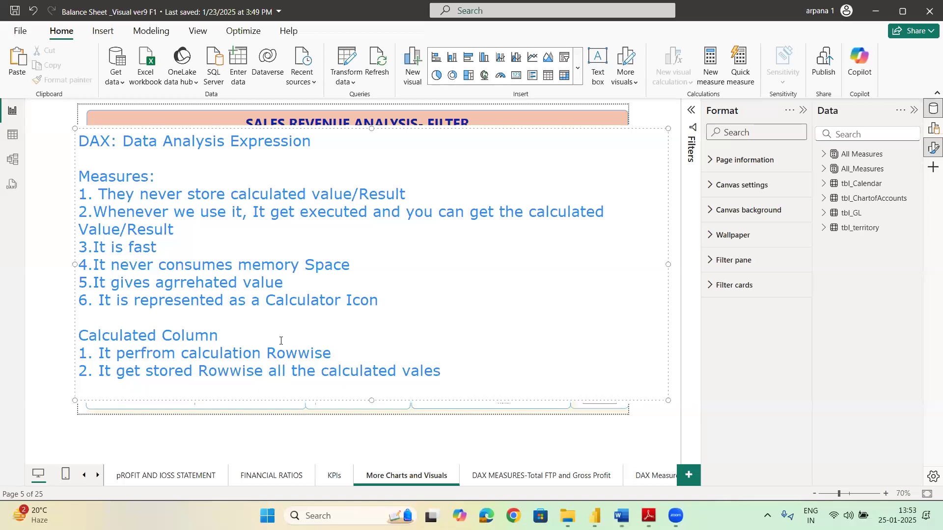
Step: Write the Calculated Column point "3. It tales Memory Spaces to store all values"
text(3. It tales Mem)
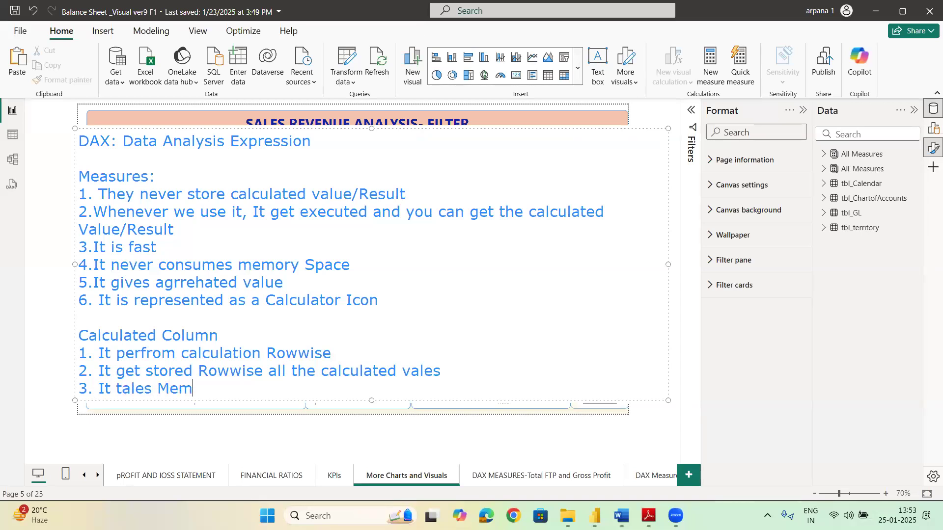
text(ory Spaces to)
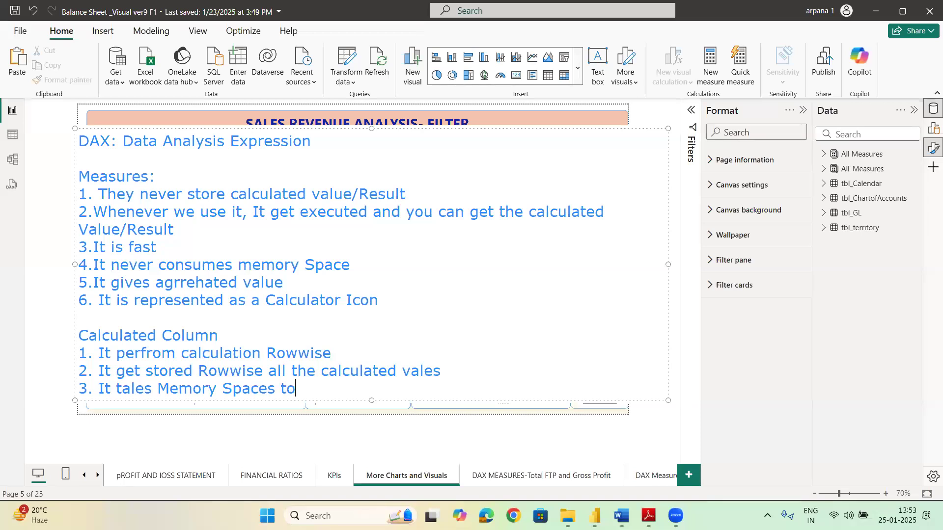
text( store all values)
key(Return)
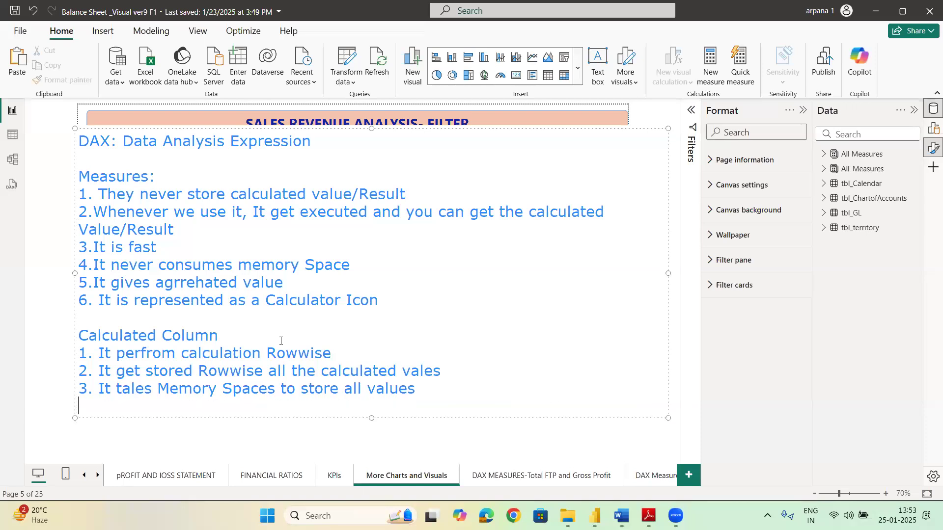
Step: Add the Calculated Column points "4. Execution is slower" and "5. Icon has Sigma symbol" on separate lines
text(4. Execution is)
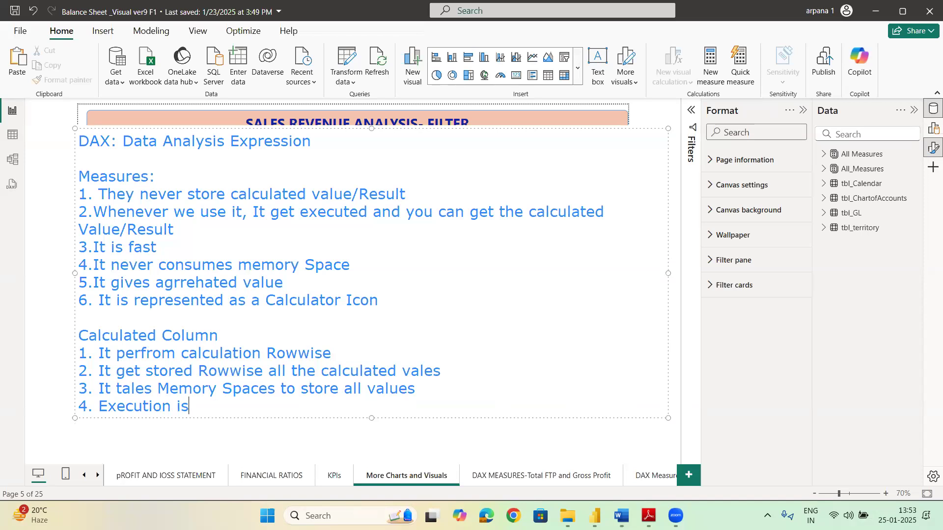
text( slower)
key(Return)
text(5)
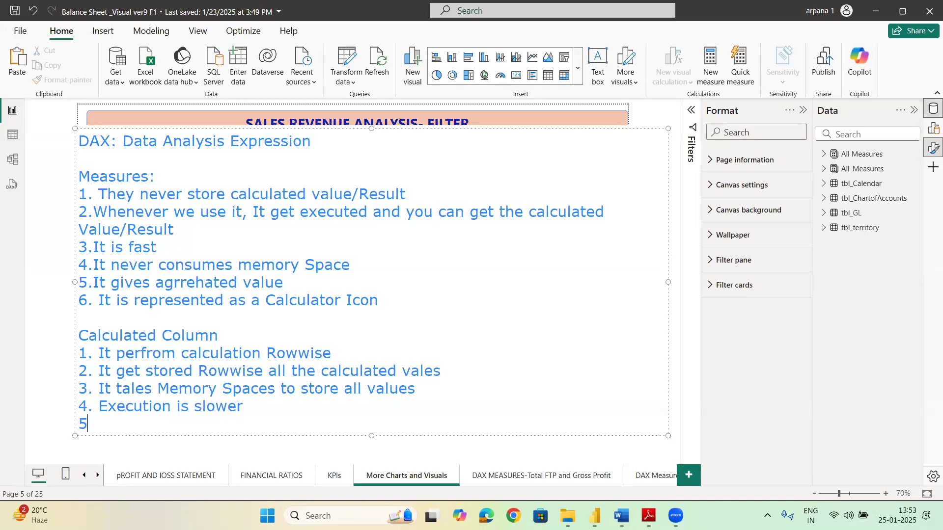
text(. Icon has)
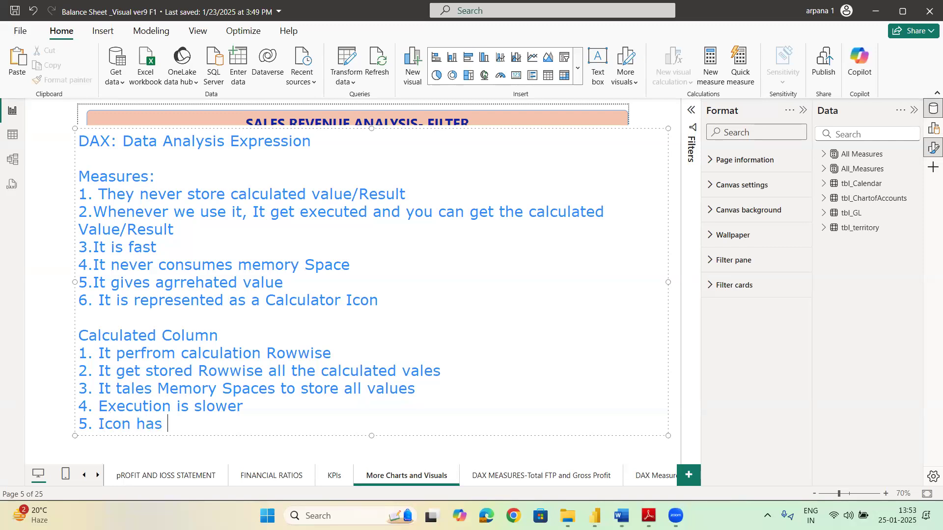
text( Sigma symbol)
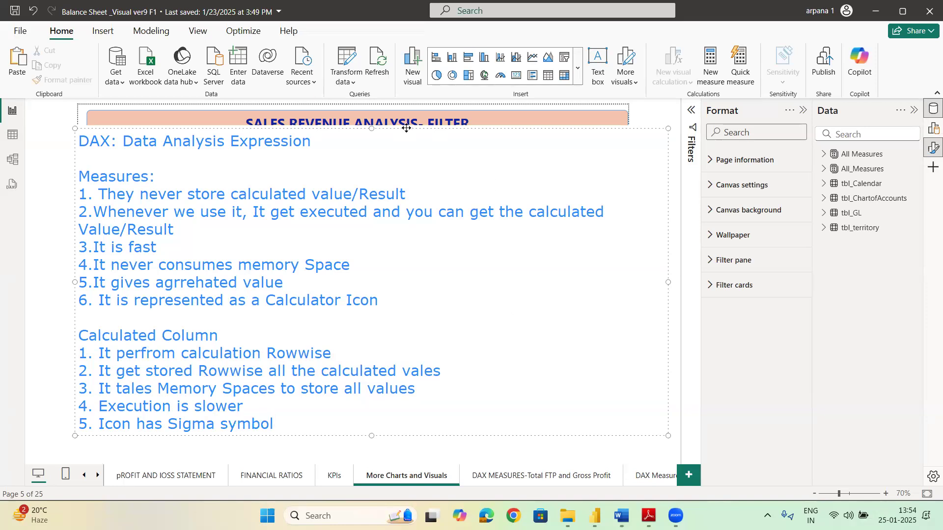
Step: Shift the notes annotation slightly up over the report title, then delete its text from the page
drag(393, 123, 410, 111)
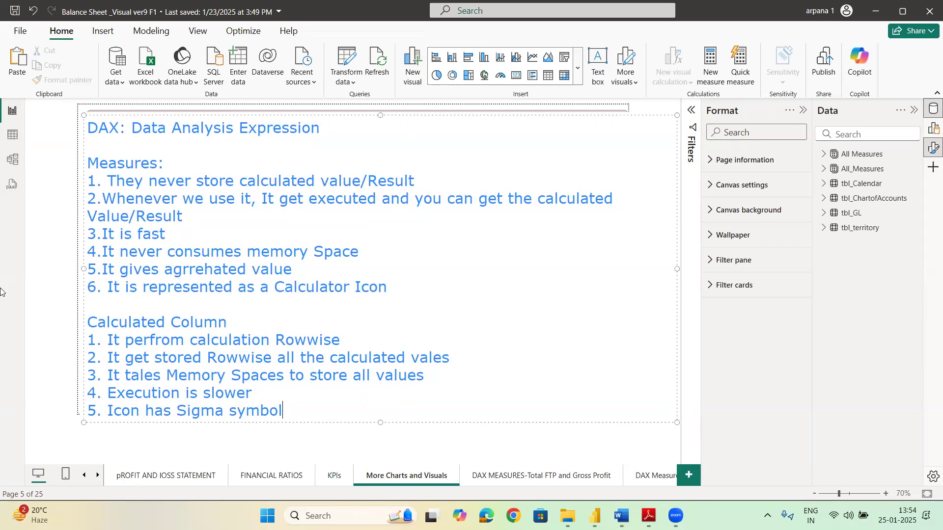
click(78, 219)
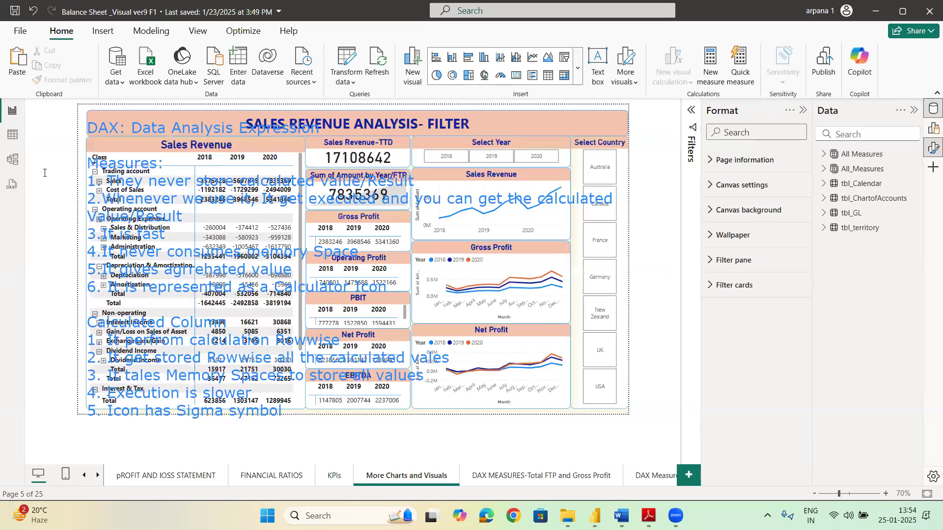
click(116, 140)
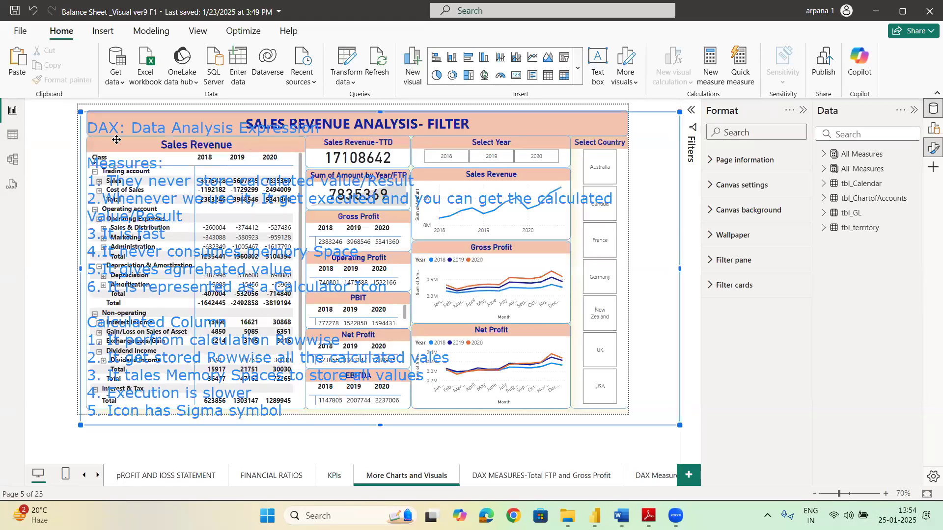
click(116, 140)
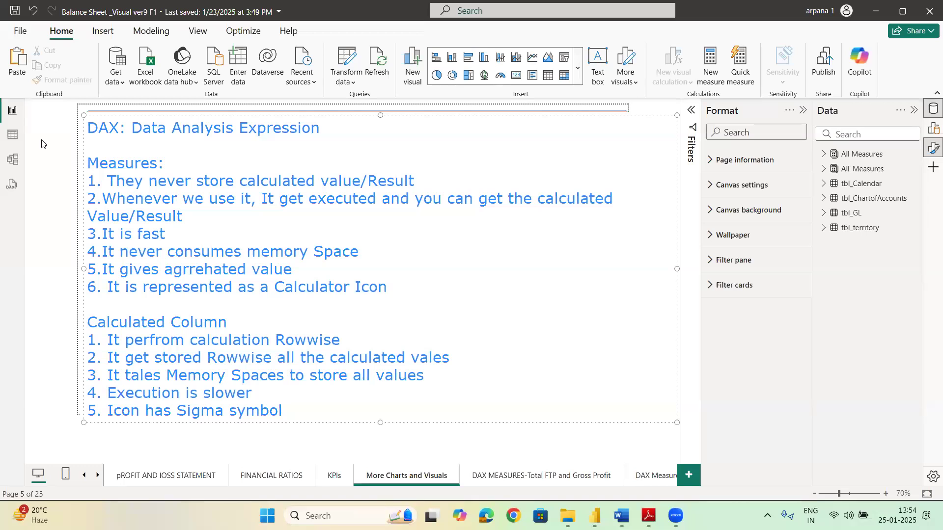
key(Delete)
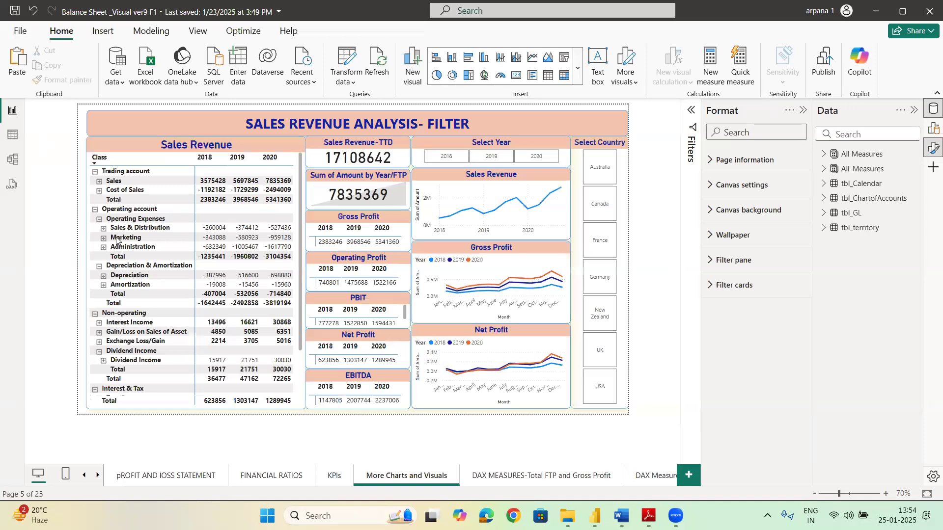
Step: Start a new text annotation over the report title with the heading "How to write DAX" and a blank line below
click(103, 125)
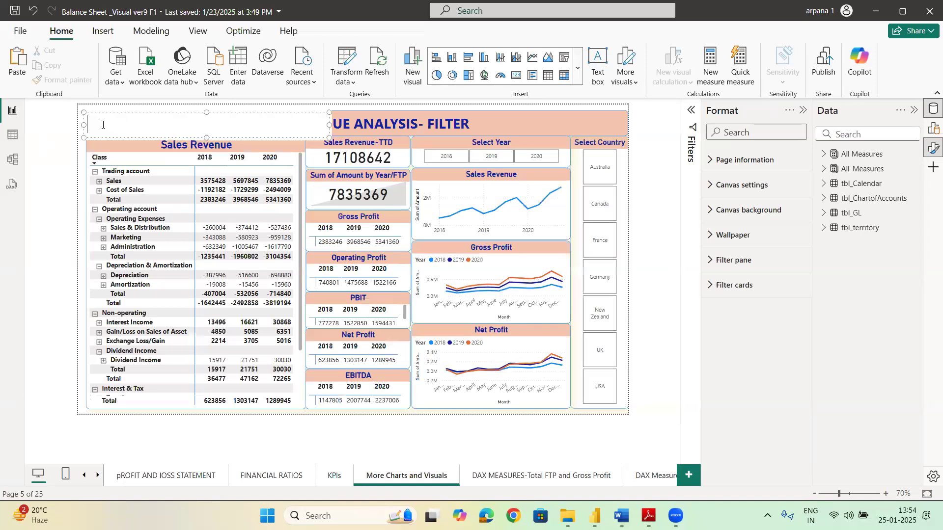
text(How to write )
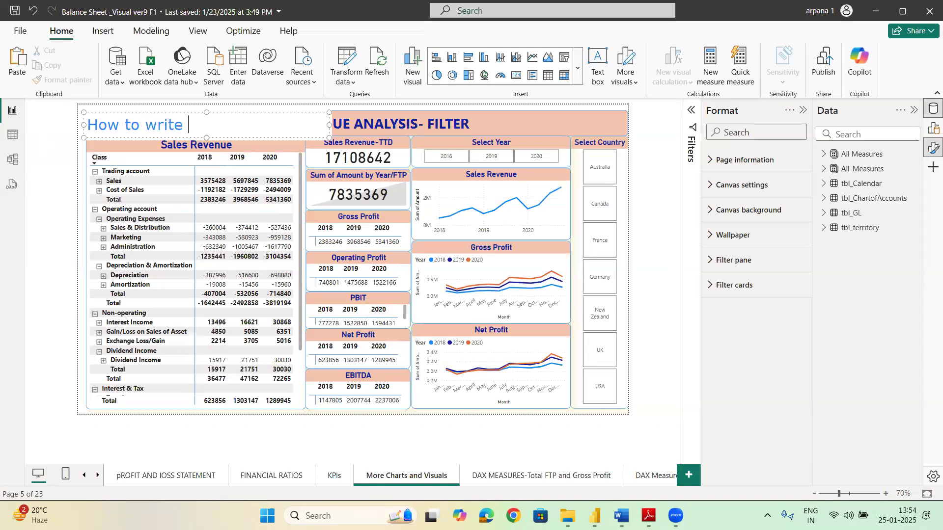
text(DAX)
key(Return)
key(Return)
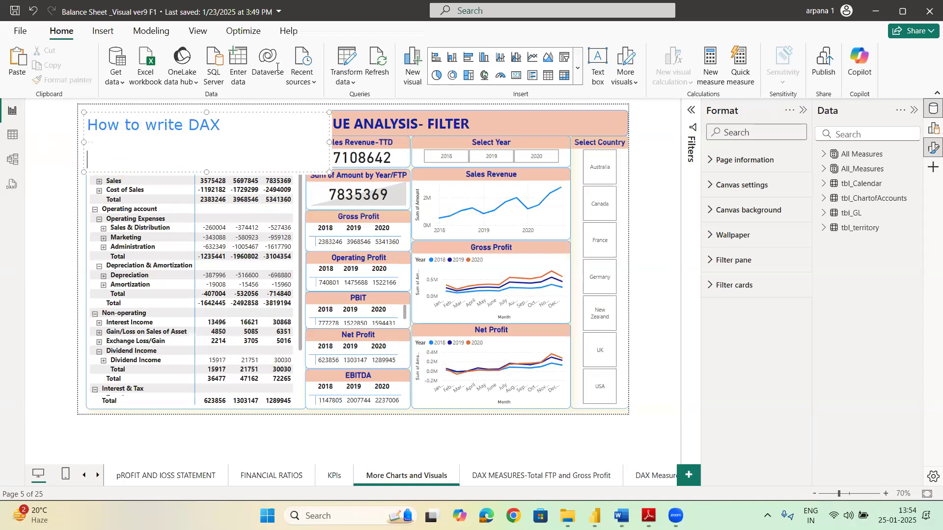
Step: Write the DAX syntax "Measure Name=Aggregation(Table Name[Column Name])" under the heading
text(Measure Name)
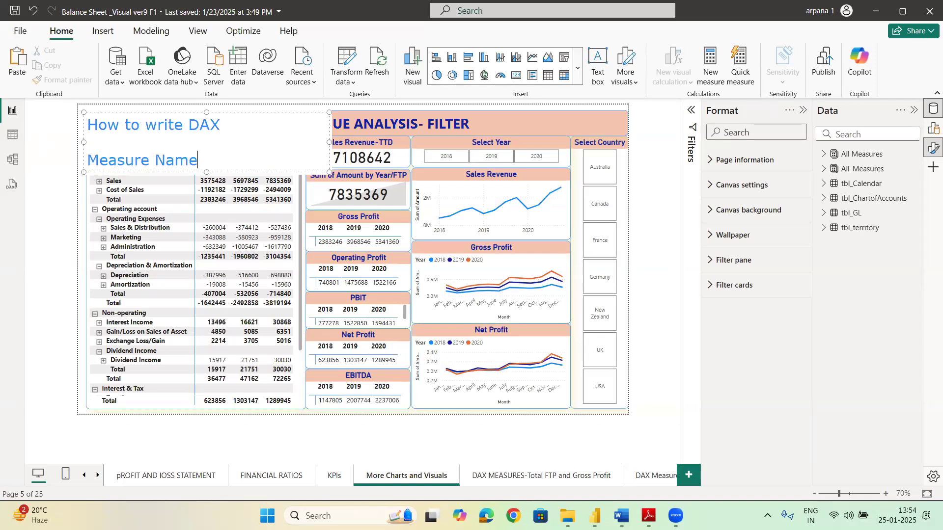
text(=Aggregatio)
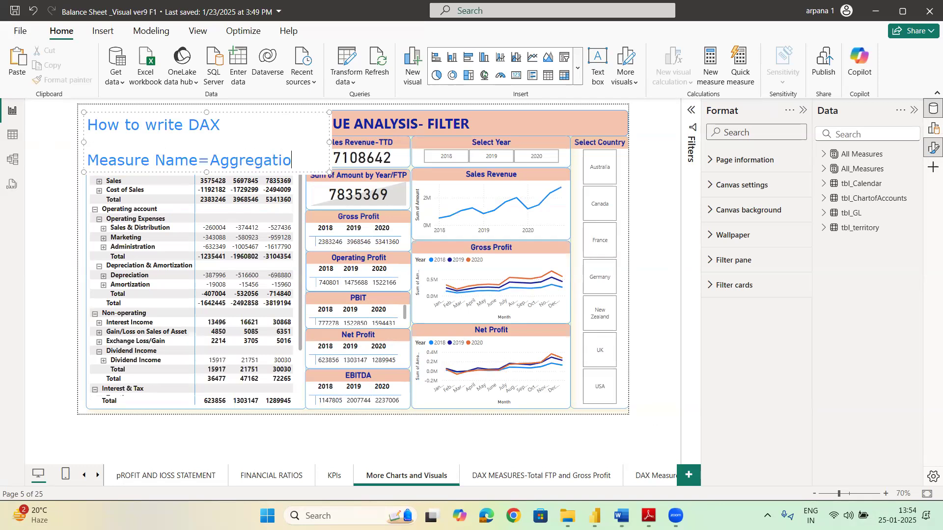
text(n(Table)
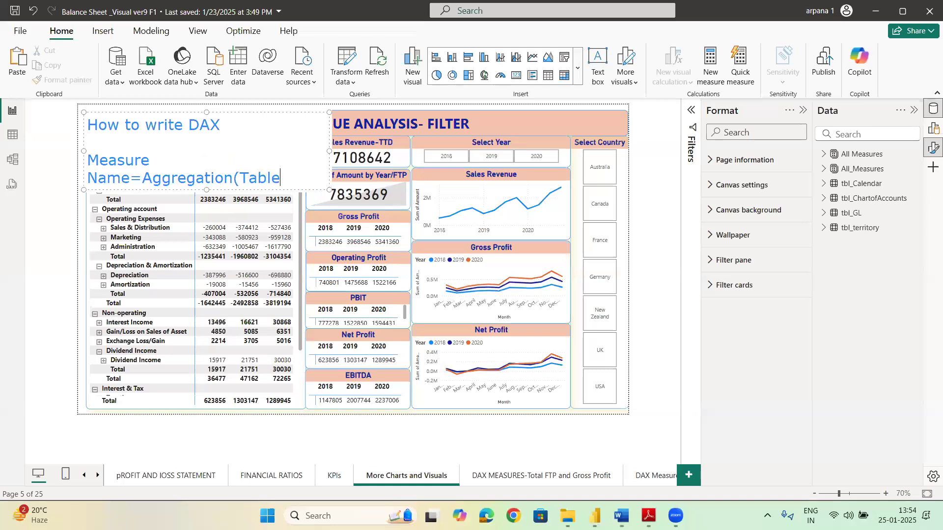
text( Name[)
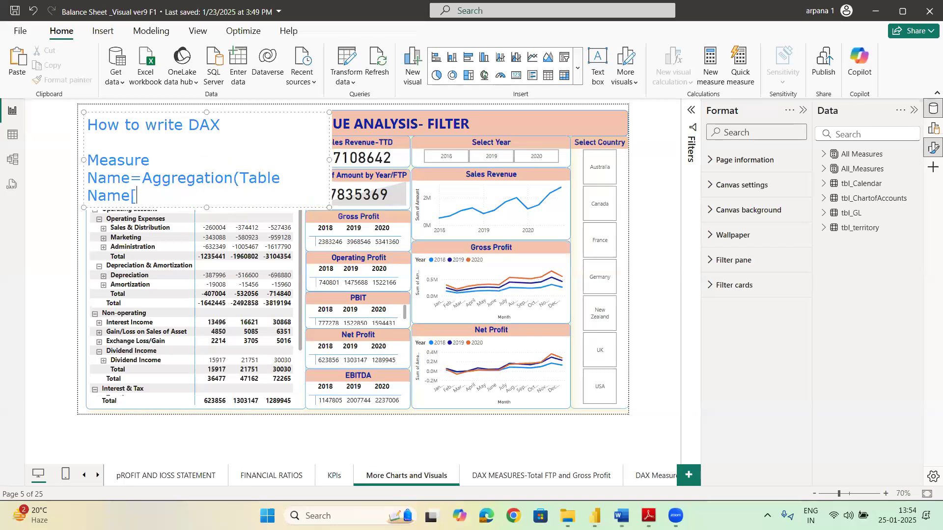
text(Column Name]))
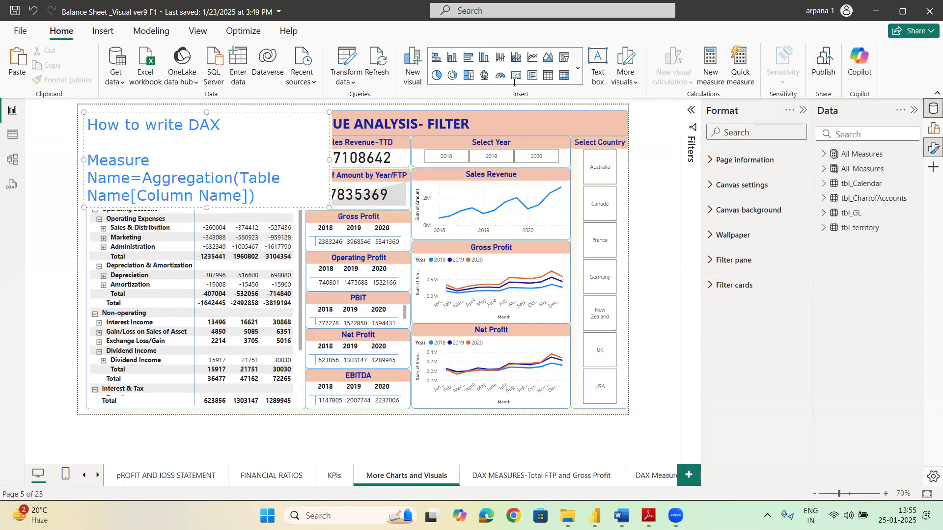
Step: Widen the annotation to fit the syntax on one line, reduce its height, and add a new line below
drag(329, 160, 622, 186)
drag(353, 207, 353, 172)
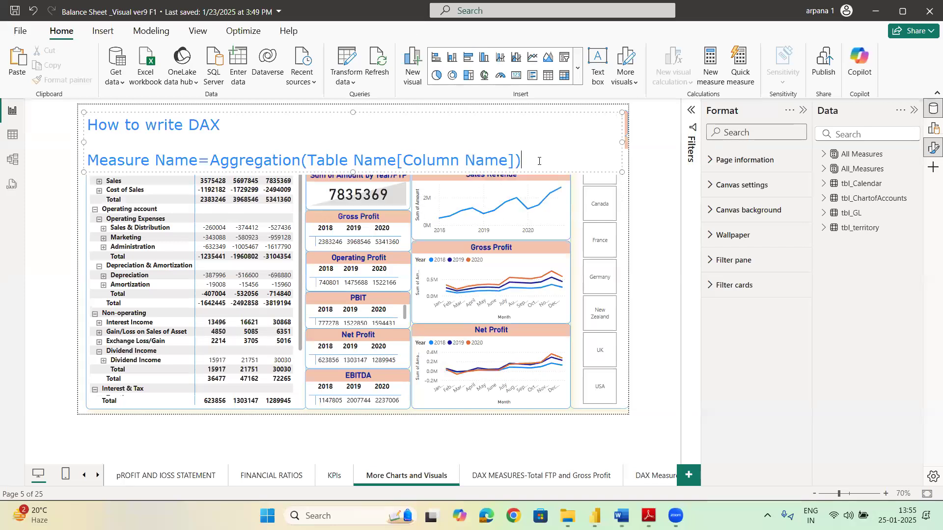
key(Return)
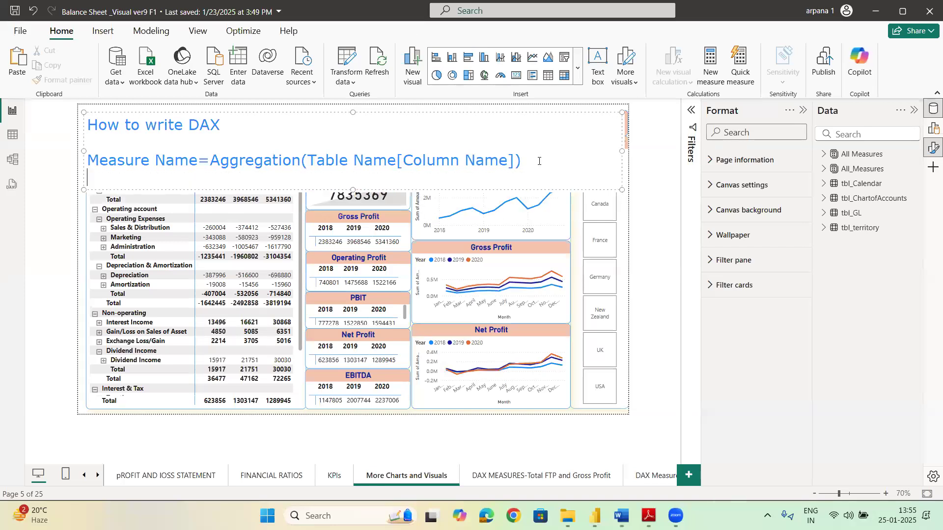
Step: Write the example measure "Total_FTP=SUM(tbl_GL[Amount])" directly below the DAX syntax line
text(Total_FTP=SUM)
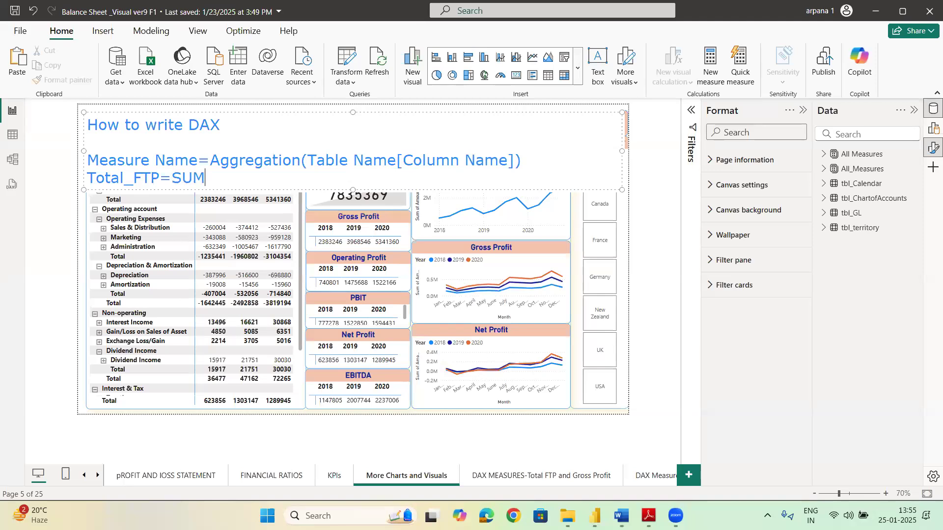
text((tbl_)
text(GL[Amount])
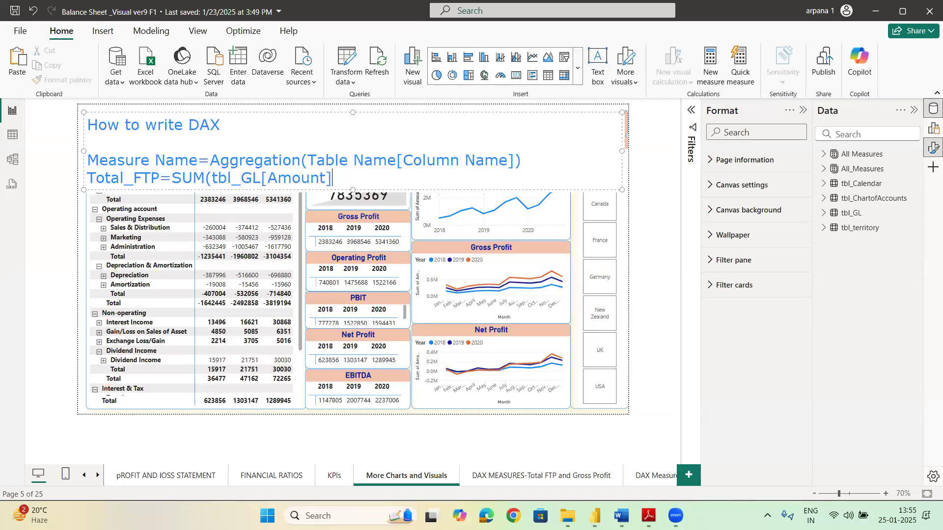
text())
Step: Extend the annotation downward with blank lines until it covers the report area, leaving room below the Total_FTP example
key(Return)
key(Return)
key(Return)
key(Return)
key(Return)
key(Return)
key(Return)
key(Return)
key(Return)
key(Return)
key(Return)
key(Return)
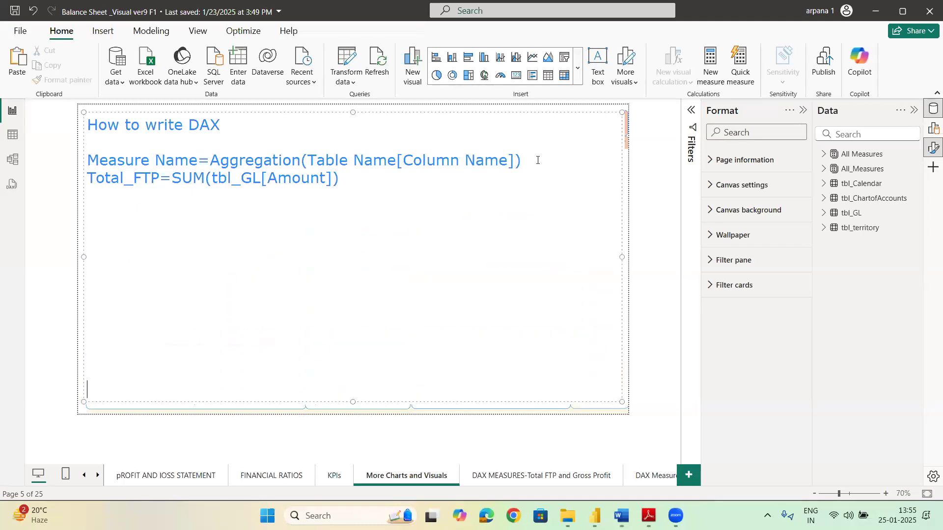
key(Return)
key(Return)
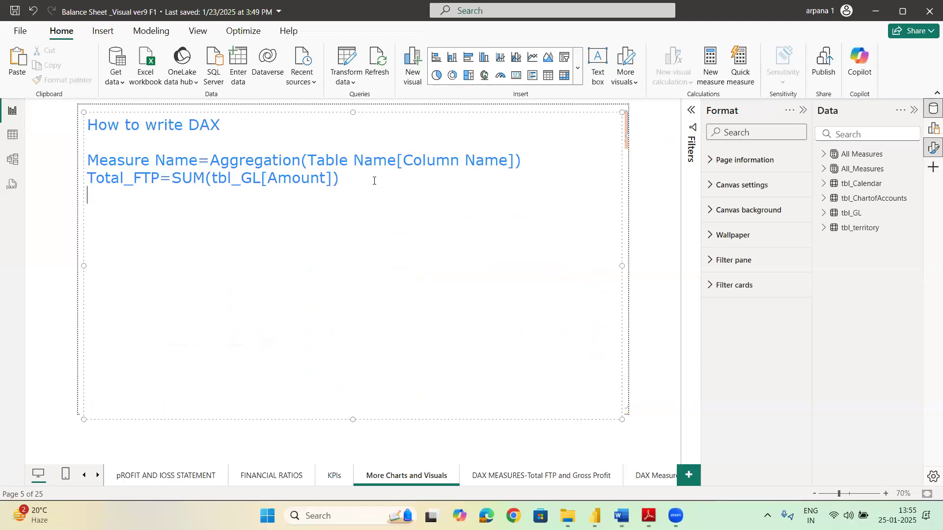
Step: Write a second example, "Average_FTP=Average(tbl_GL[Amount])", one blank line below the Total_FTP line, followed by another blank line
text(Ave)
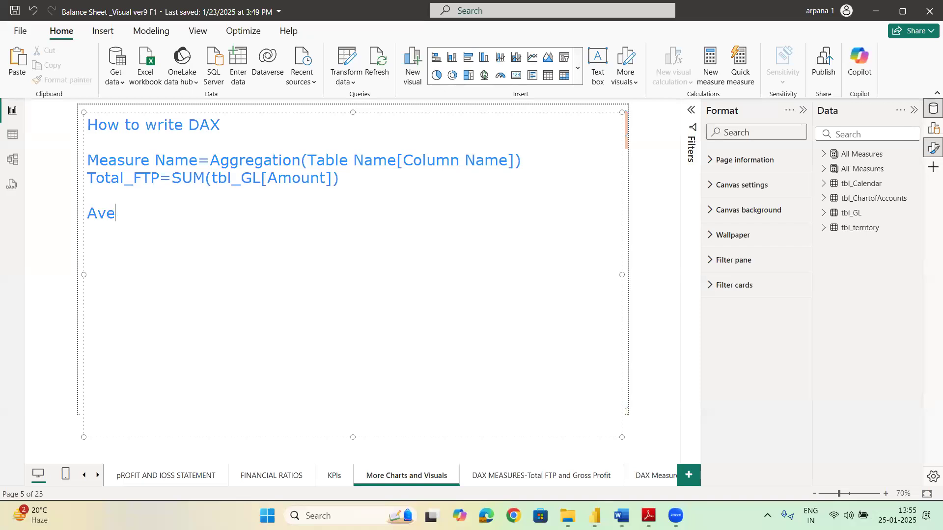
text(rage_FTP=Average()
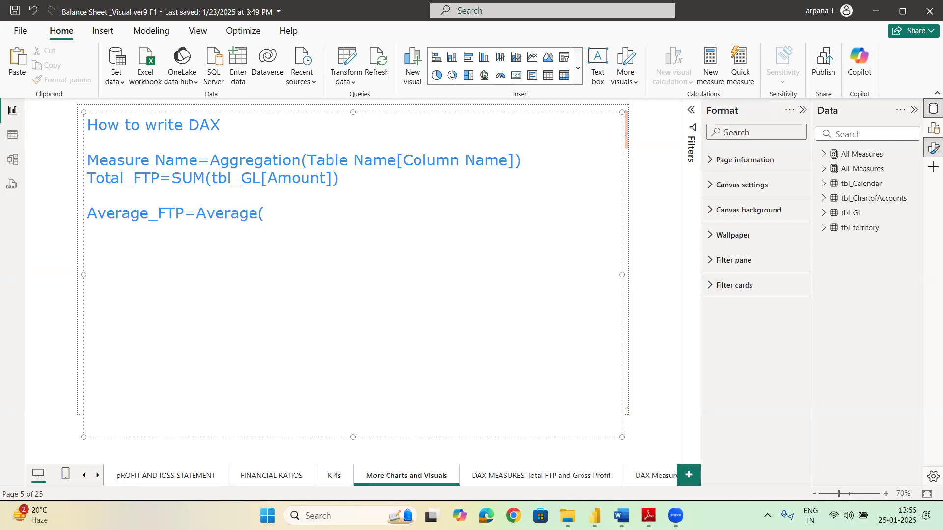
text(tbl_GL[Amo)
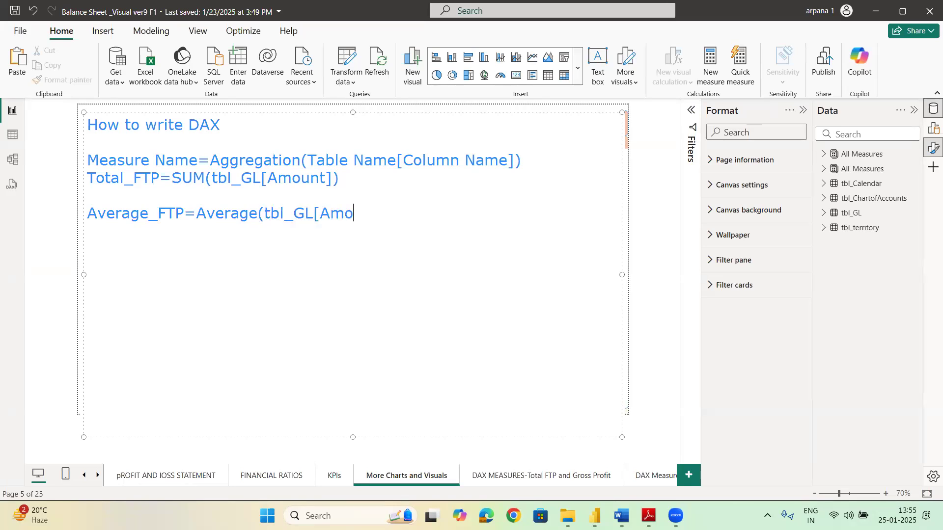
text(unt]))
key(Return)
key(Return)
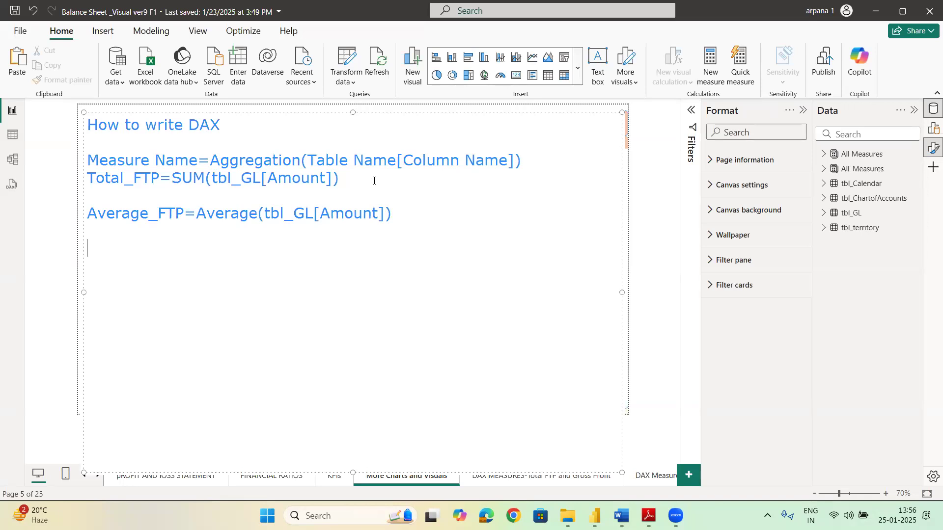
Step: Add the subheading "Filter in Measure" below the Average_FTP example, with a blank line under it
text(Filter in Measure)
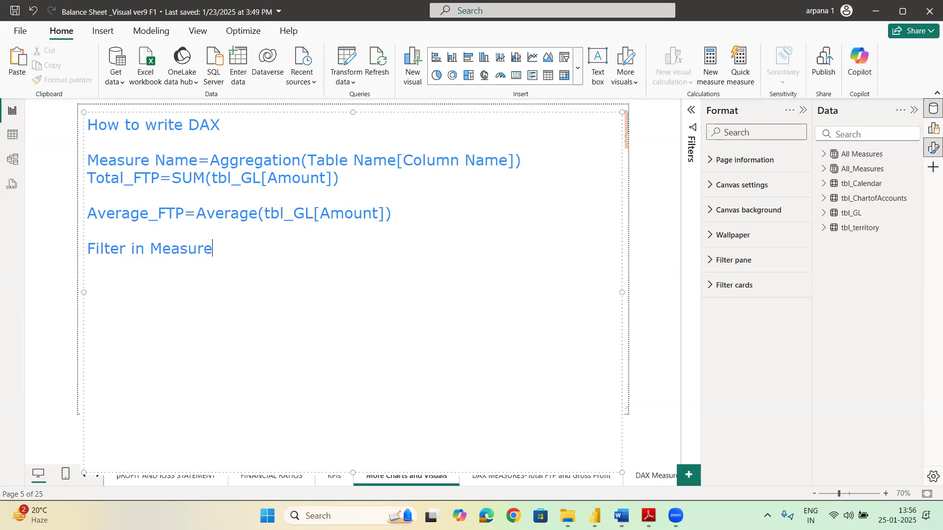
key(Return)
key(Return)
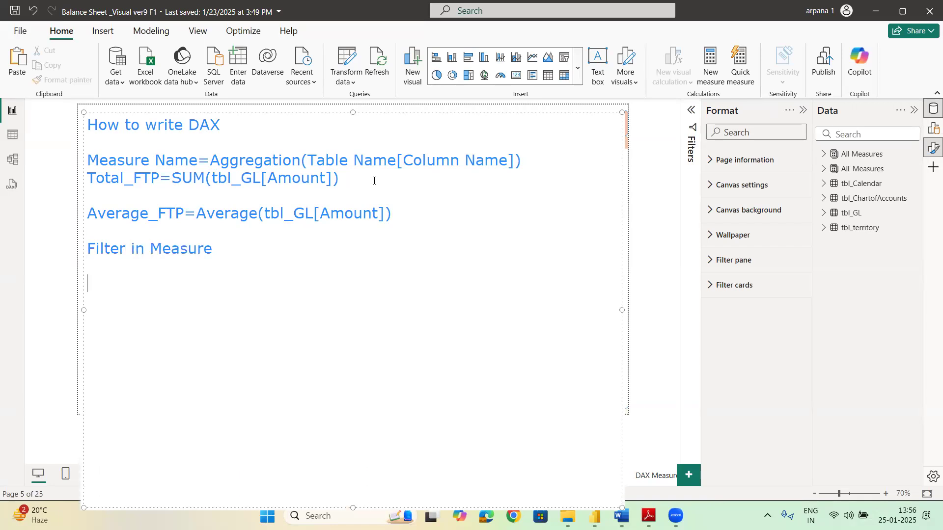
Step: Write the filtered measure example Gross_Profit=Calculate([Total_FTP],tbl_ChartofAccounts="Trading account") under the subheading
text(Gross_Profit=)
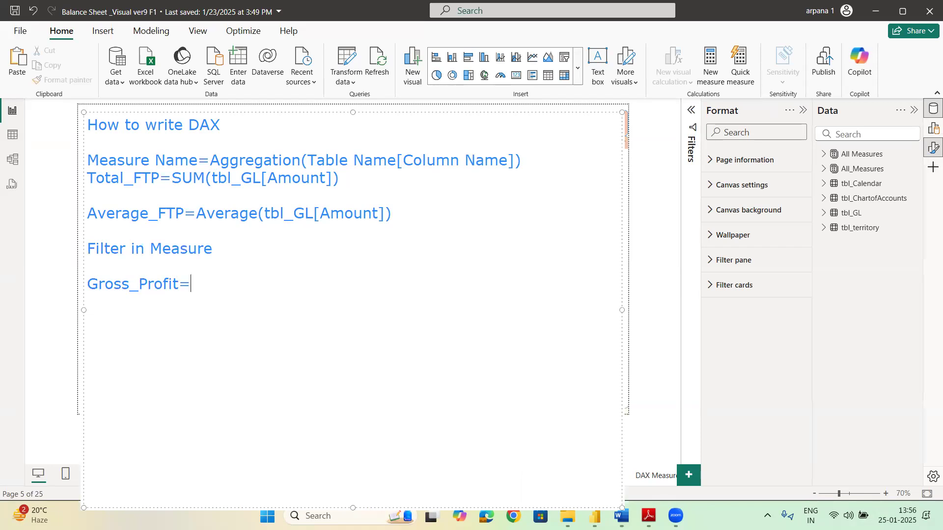
text(Calculate()
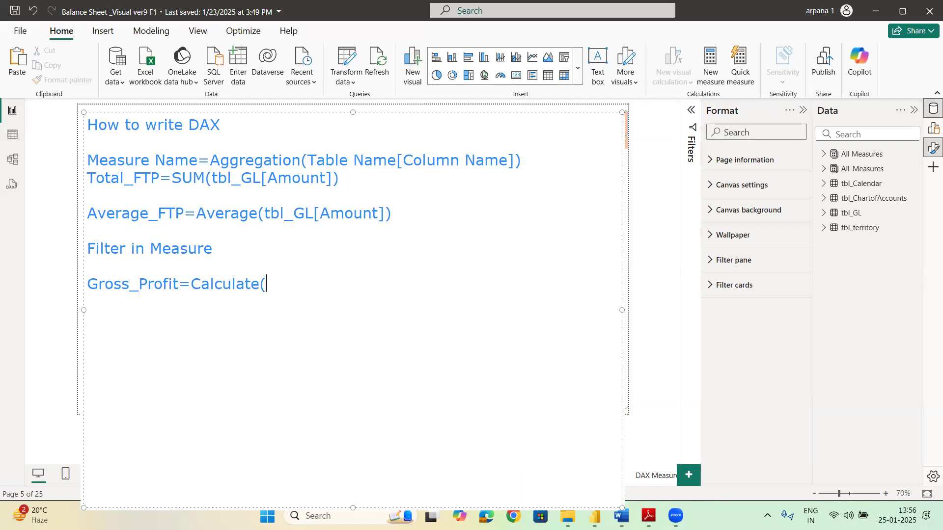
text([Total_FTP)
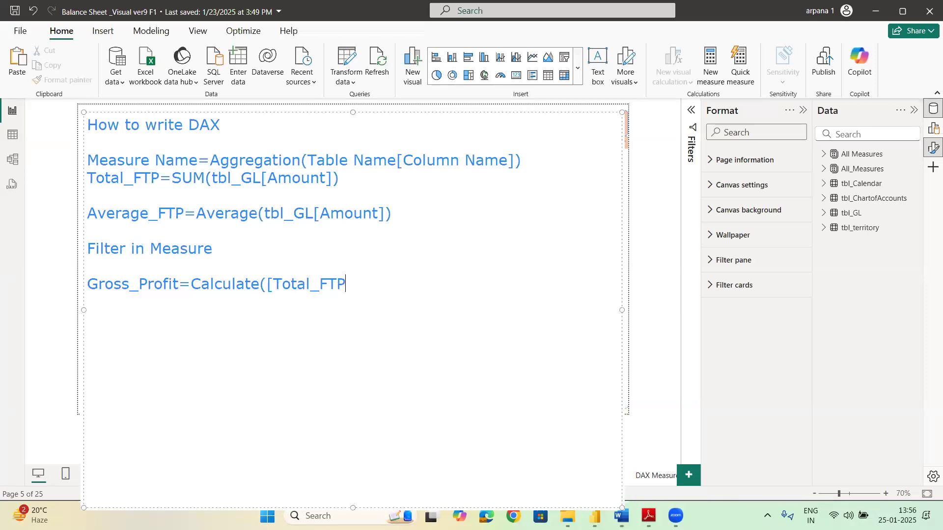
text(],tbl_Chart)
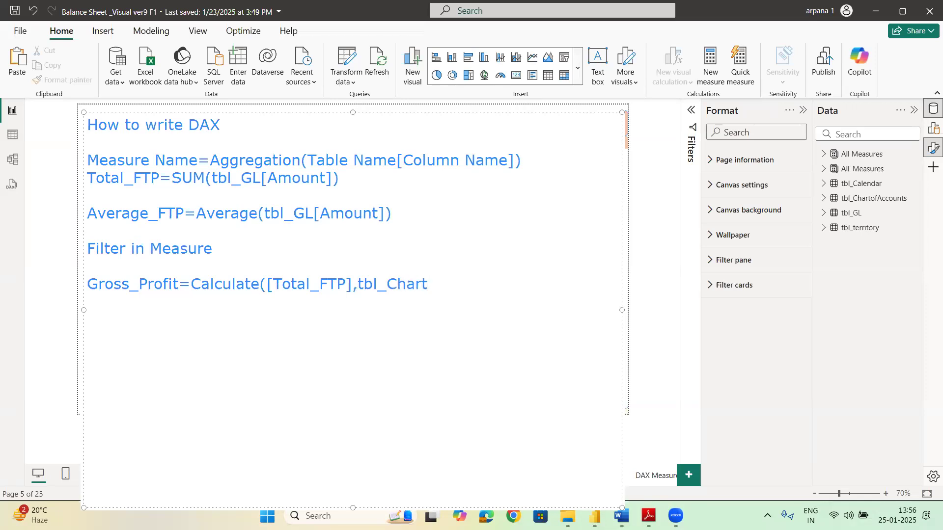
text(ofAccount)
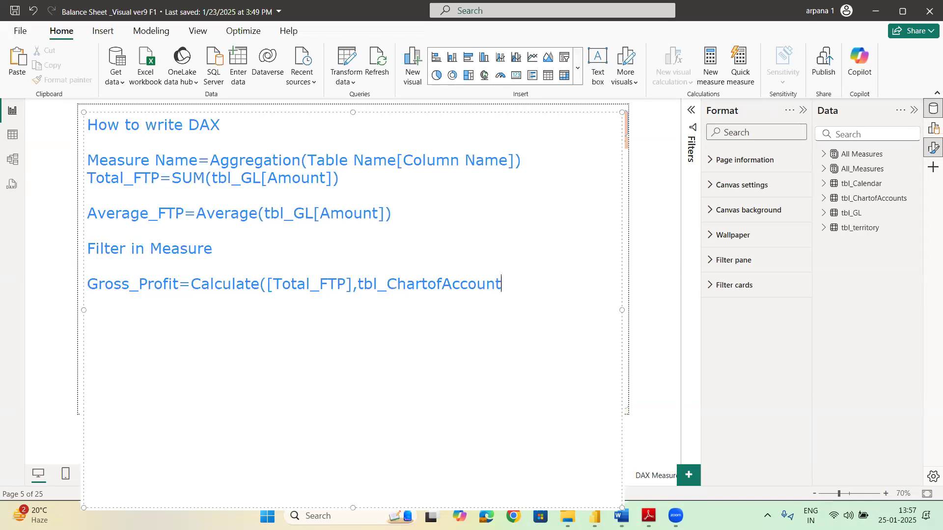
text(s="Trading)
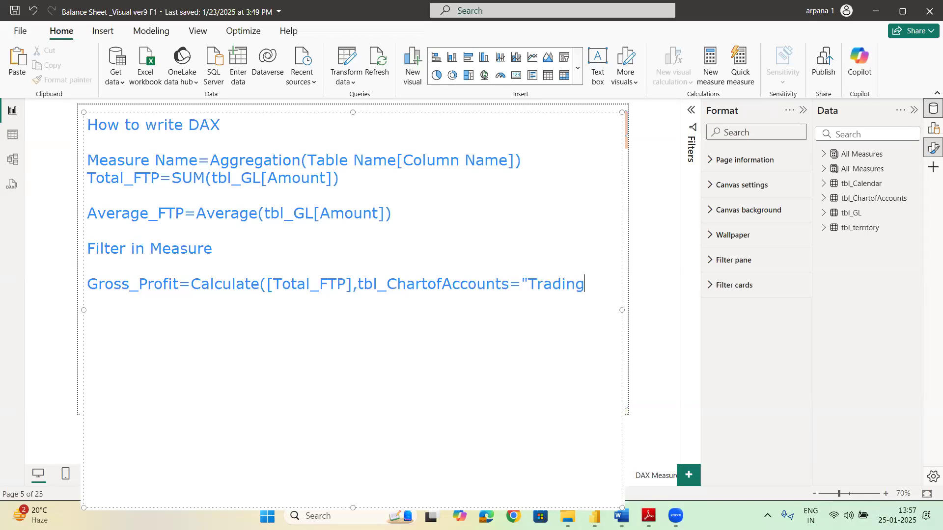
text( account"))
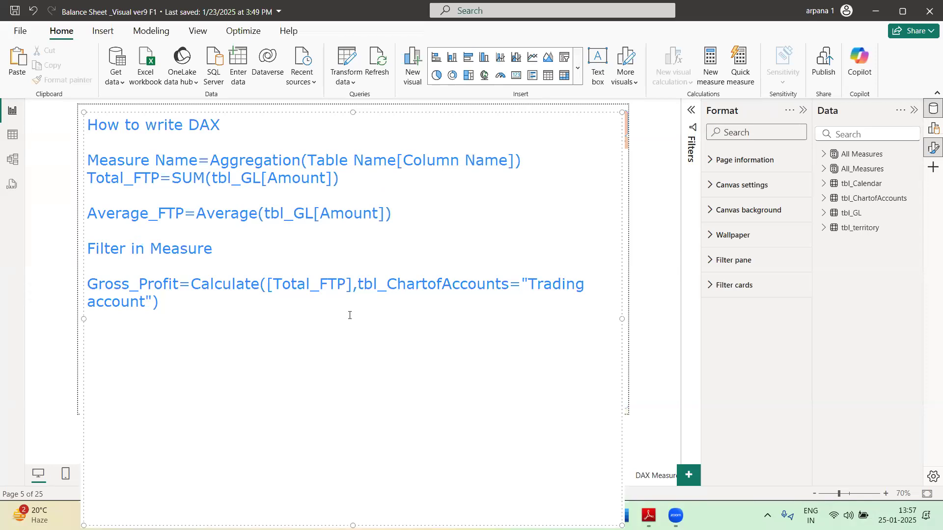
Step: Highlight [Total_FTP] in the Gross_Profit formula alternately with the Total_FTP name and its SUM expression to compare them
drag(266, 286, 356, 287)
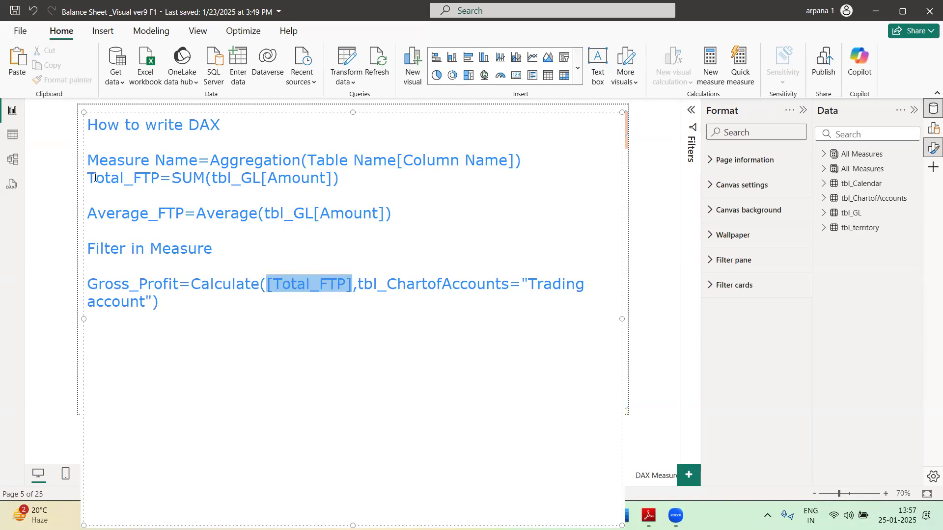
drag(92, 180, 158, 178)
drag(267, 286, 350, 285)
drag(172, 178, 333, 181)
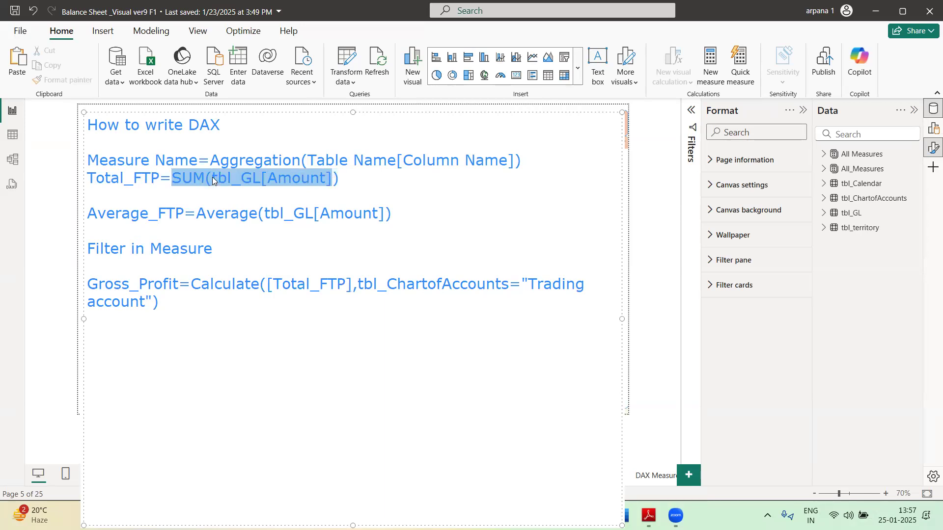
click(213, 190)
drag(171, 178, 350, 179)
drag(266, 284, 353, 284)
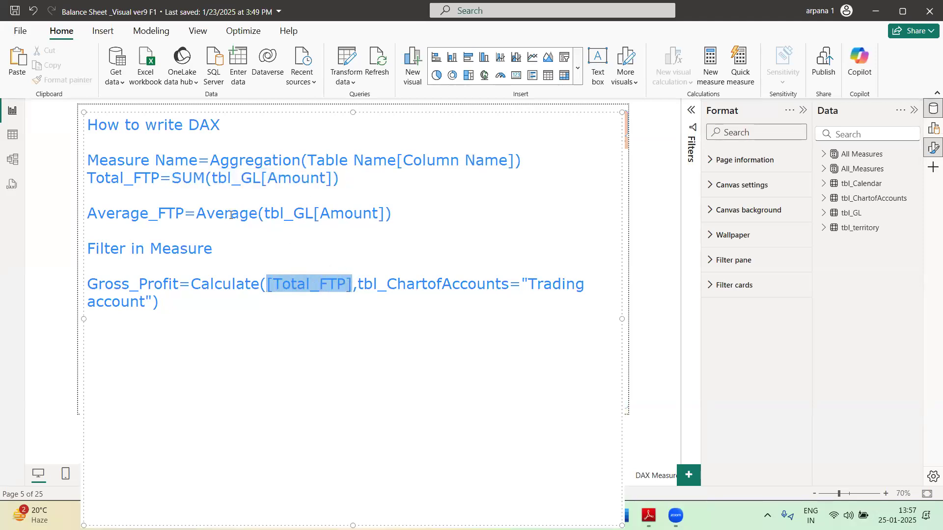
drag(172, 178, 335, 178)
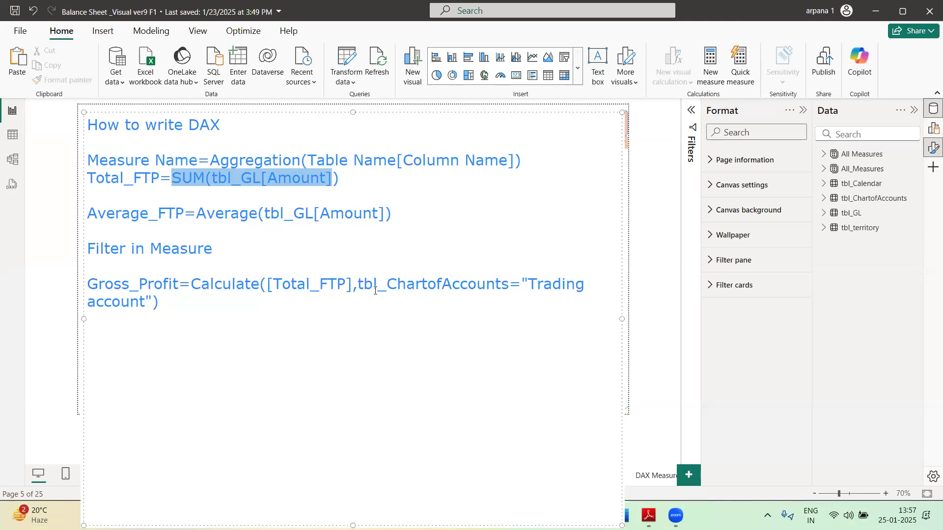
Step: Insert the column reference [Class] after tbl_ChartofAccounts in the Gross_Profit formula, with a capital C
drag(358, 286, 509, 287)
click(510, 284)
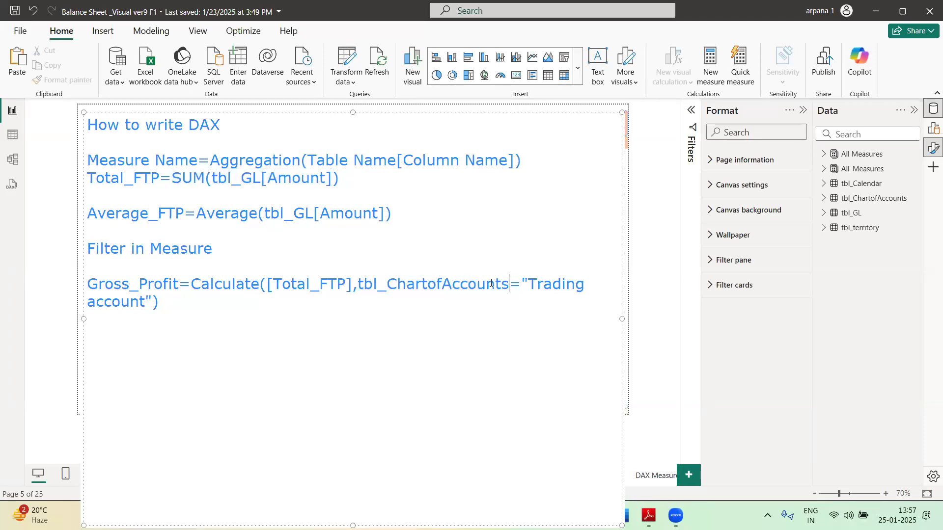
text([class)
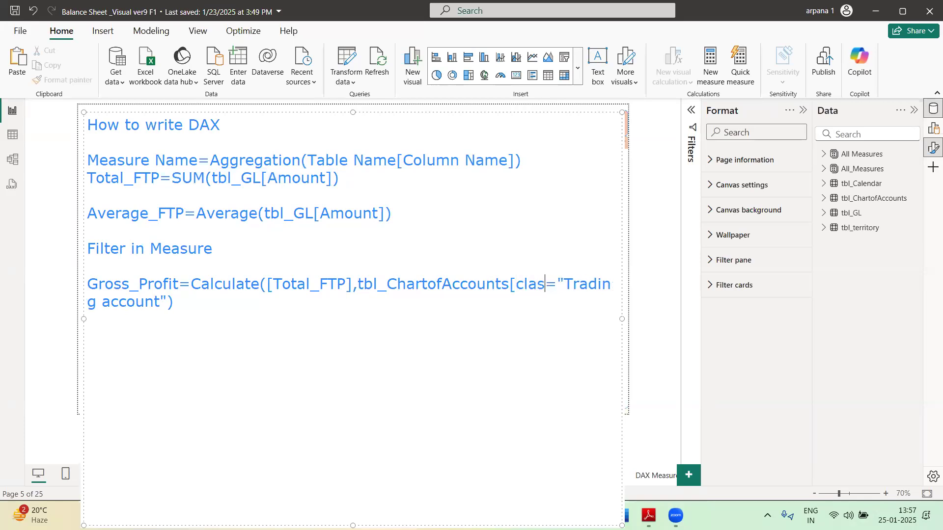
text(])
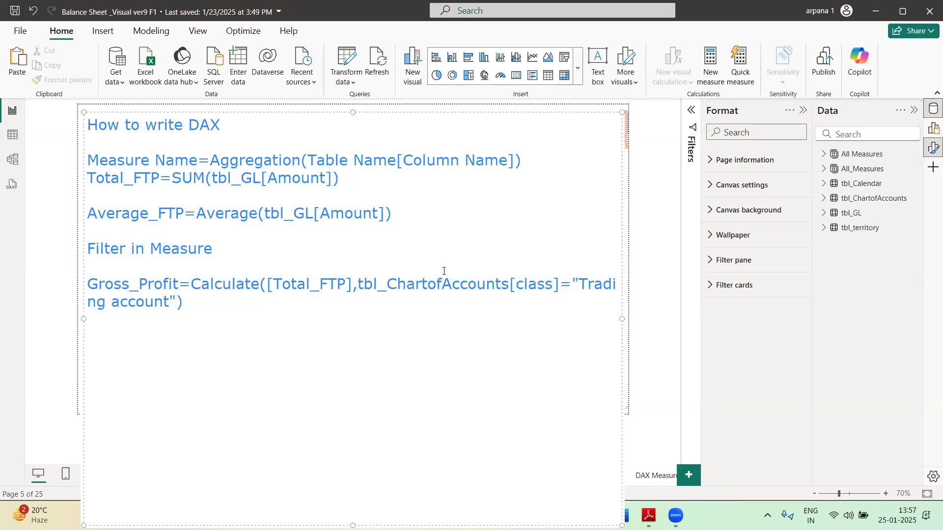
click(520, 285)
key(BackSpace)
text(C)
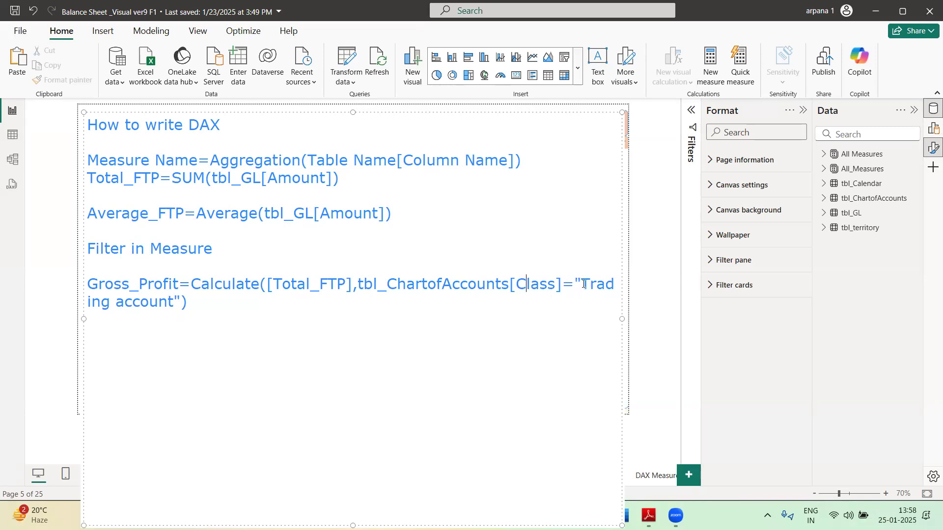
Step: Highlight the filter value "Trading account" in the Gross_Profit formula, then remove the notes annotation from the report page
drag(584, 284, 283, 299)
drag(191, 309, 171, 304)
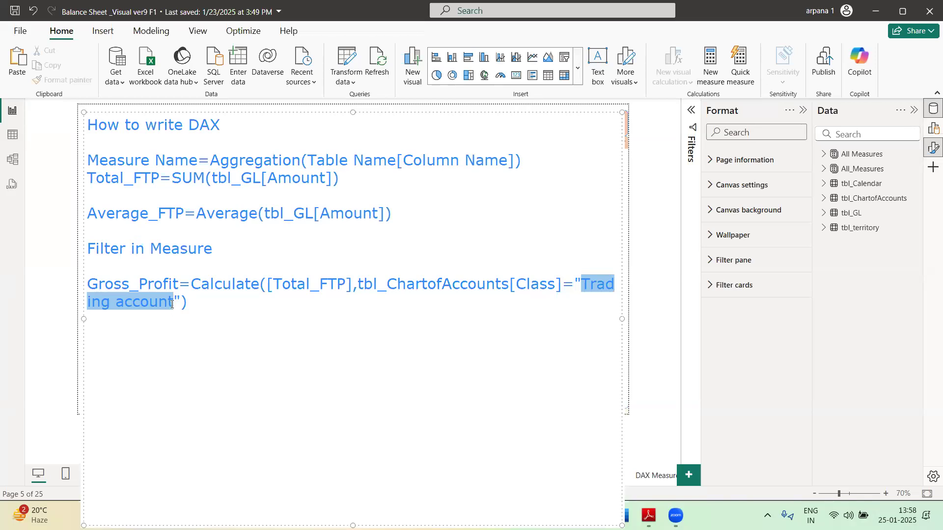
click(172, 304)
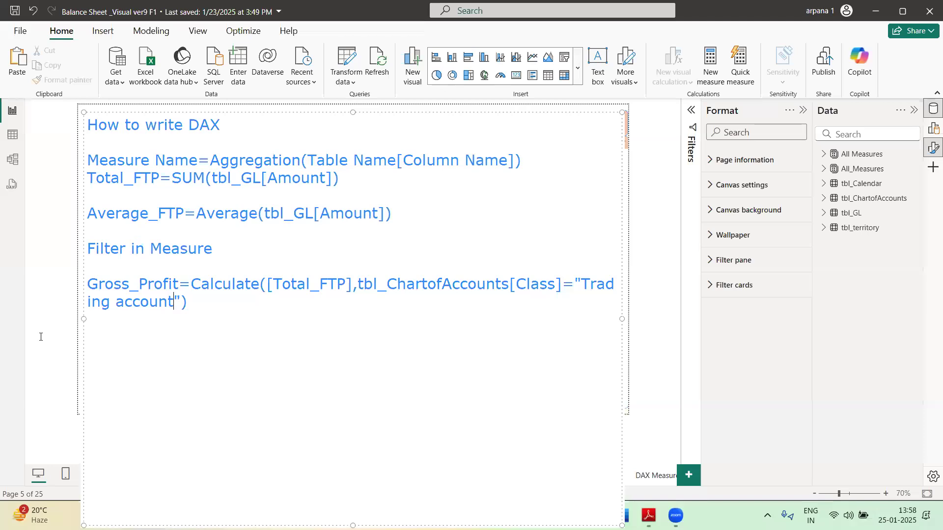
key(Escape)
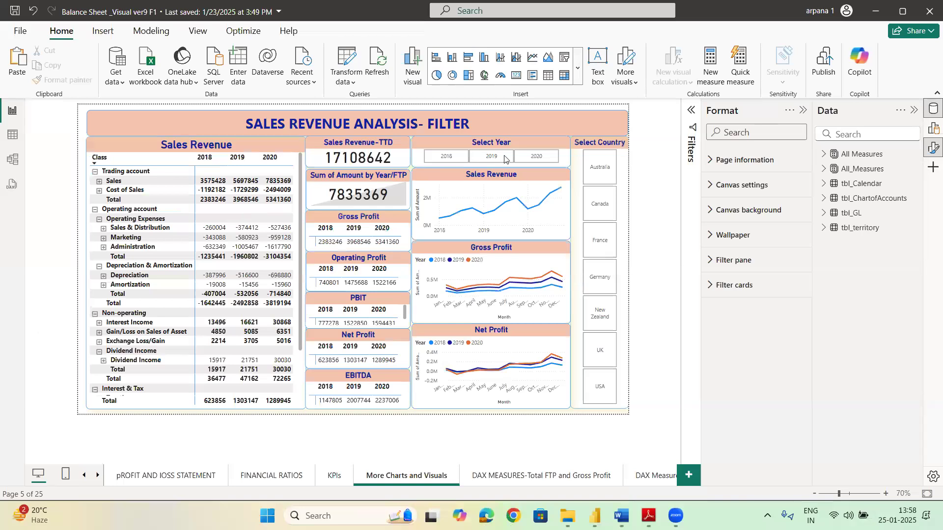
Step: Show the tbl_ChartofAccounts data in Table view, circle the empty ribbon area and draw an arrow down from it
click(13, 119)
mouse_move(755, 34)
mouse_down()
mouse_move(647, 52)
mouse_move(786, 93)
mouse_move(784, 64)
mouse_move(730, 39)
mouse_up()
mouse_move(709, 87)
mouse_down()
mouse_move(691, 284)
mouse_move(708, 281)
mouse_up()
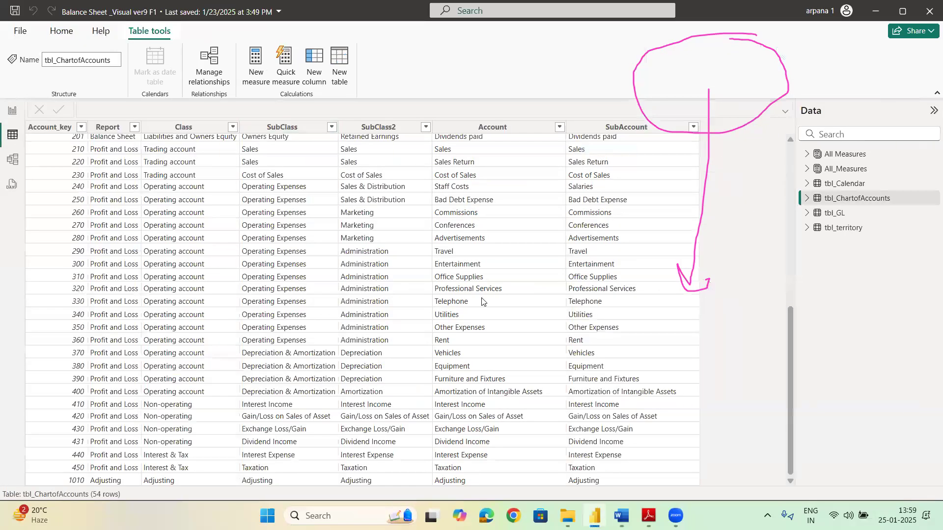
Step: Circle the Calculations commands in Table view and add pen marks above New measure, Quick measure, New column and New table
mouse_move(357, 39)
mouse_down()
mouse_move(297, 23)
mouse_move(364, 140)
mouse_move(336, 10)
mouse_up()
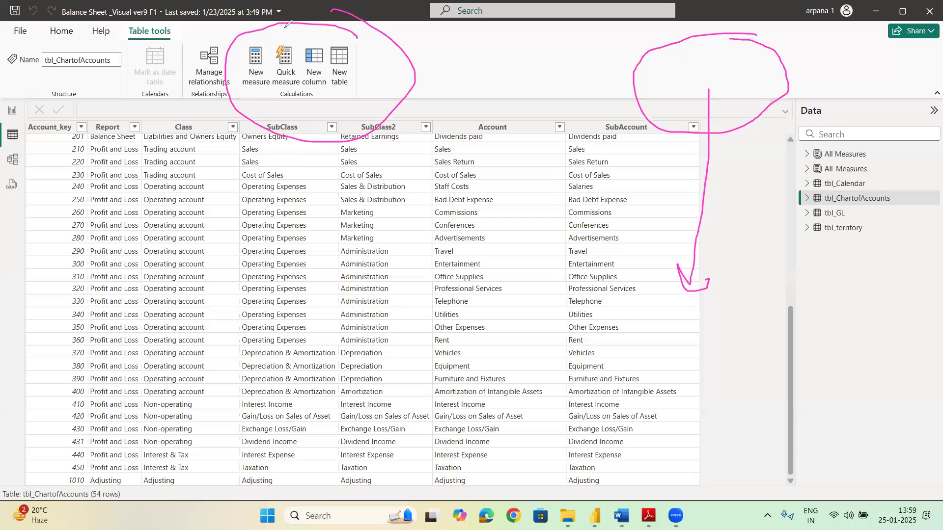
mouse_move(237, 39)
mouse_down()
mouse_move(304, 23)
mouse_move(329, 35)
mouse_up()
mouse_move(337, 32)
mouse_down()
mouse_move(340, 40)
mouse_move(370, 30)
mouse_up()
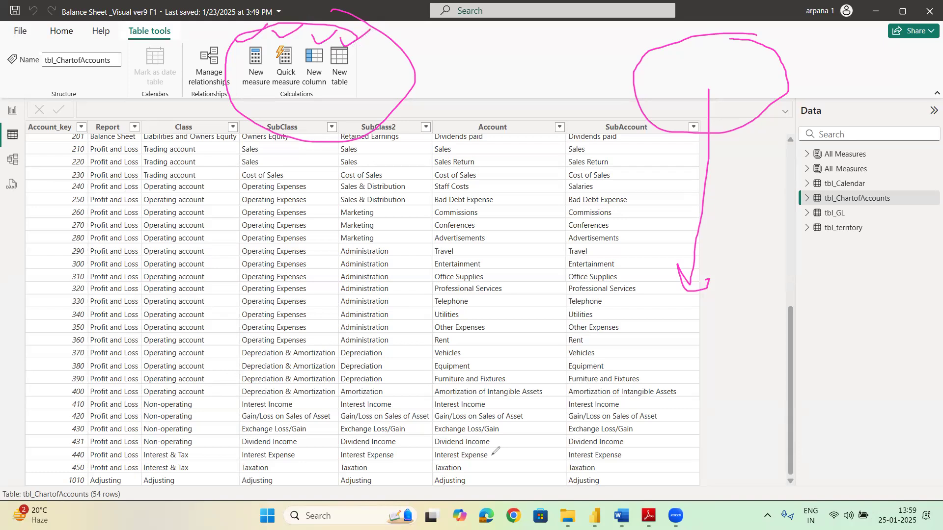
Step: Switch to Model view, clear the existing pen marks, and circle the Calculations commands there
click(13, 164)
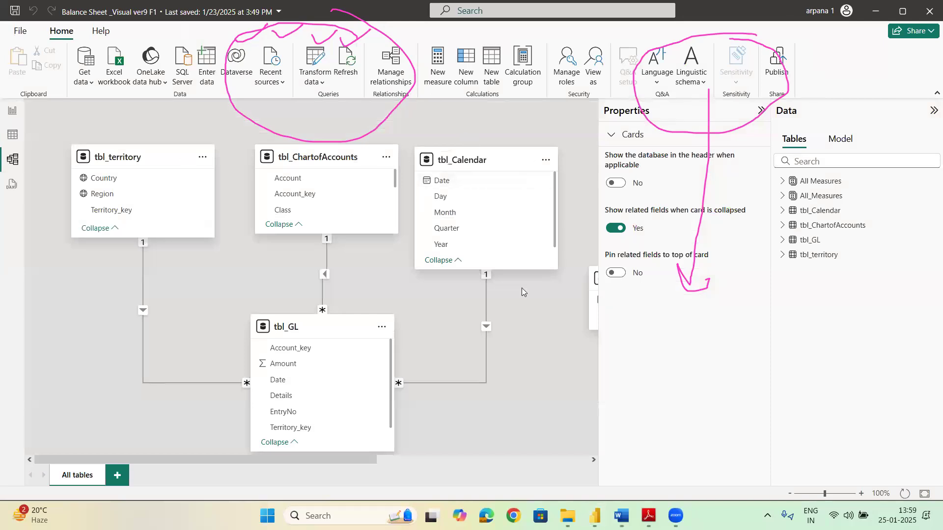
click(501, 53)
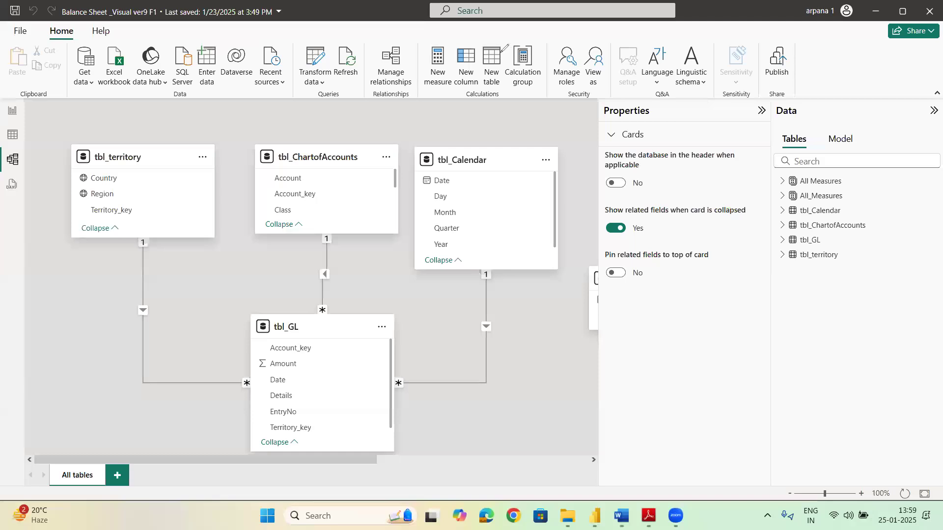
mouse_move(423, 89)
mouse_down()
mouse_move(536, 82)
mouse_move(521, 30)
mouse_move(426, 46)
mouse_move(449, 81)
mouse_move(423, 81)
mouse_up()
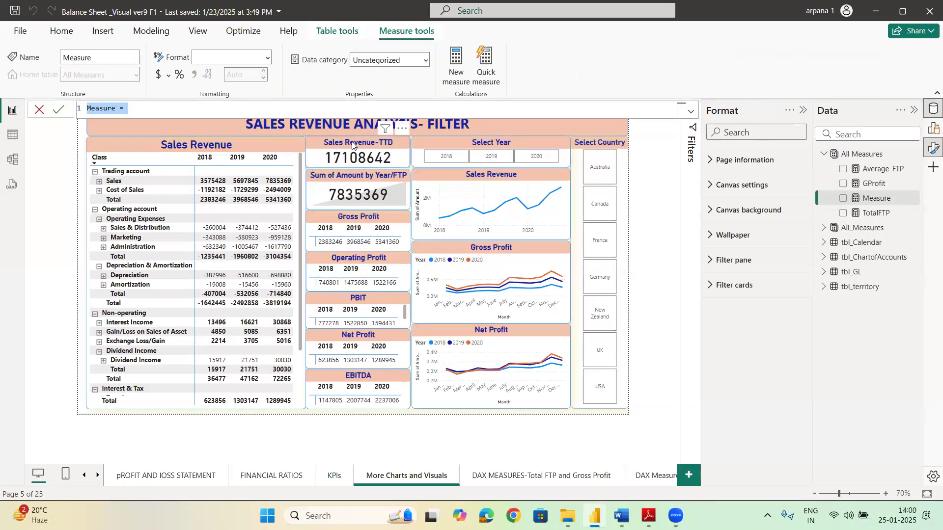
Step: Enlarge the formula bar text for the new measure in the All Measures table
key(ctrl+plus)
key(ctrl+plus)
key(ctrl+plus)
key(ctrl+plus)
key(ctrl+plus)
key(ctrl+plus)
key(ctrl+plus)
key(ctrl+plus)
key(ctrl+plus)
key(ctrl+plus)
key(ctrl+plus)
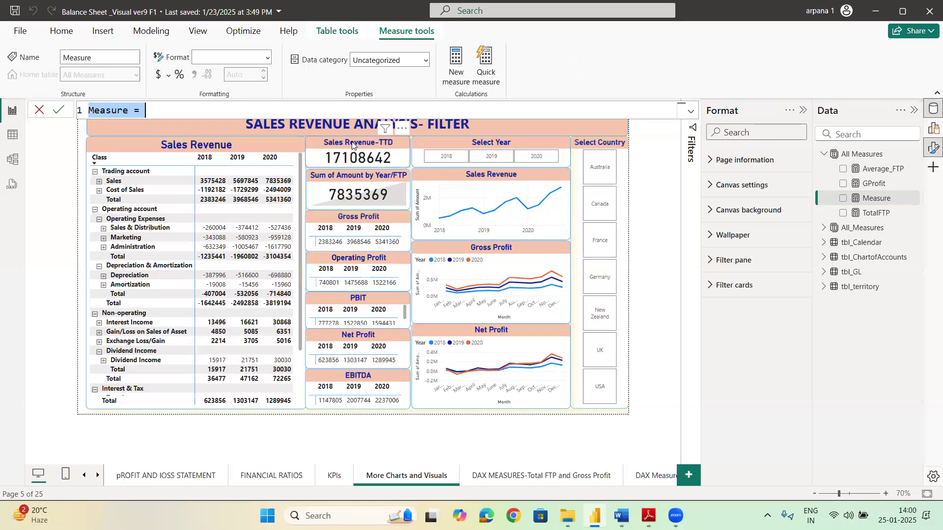
Step: Enlarge the formula text further, clear the new measure's default expression and discard the blank measure
key(ctrl+plus)
key(ctrl+plus)
key(ctrl+plus)
key(ctrl+plus)
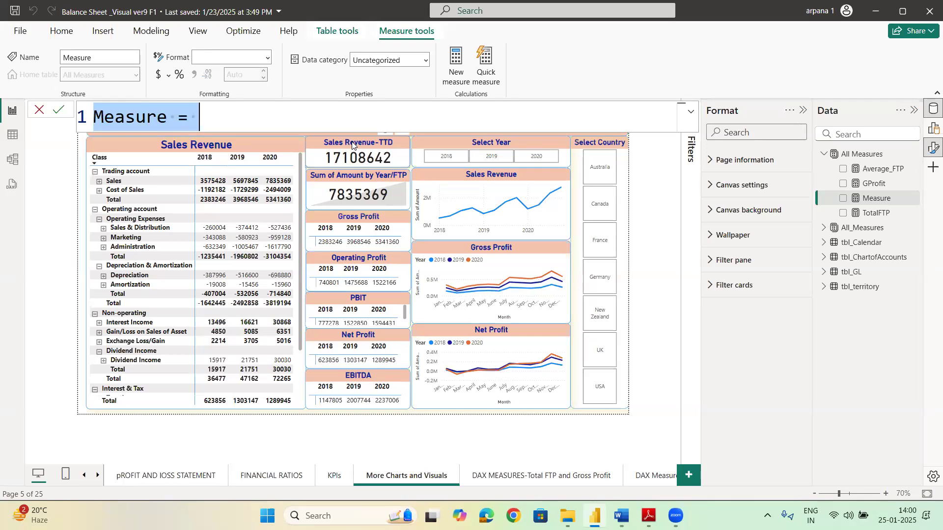
key(BackSpace)
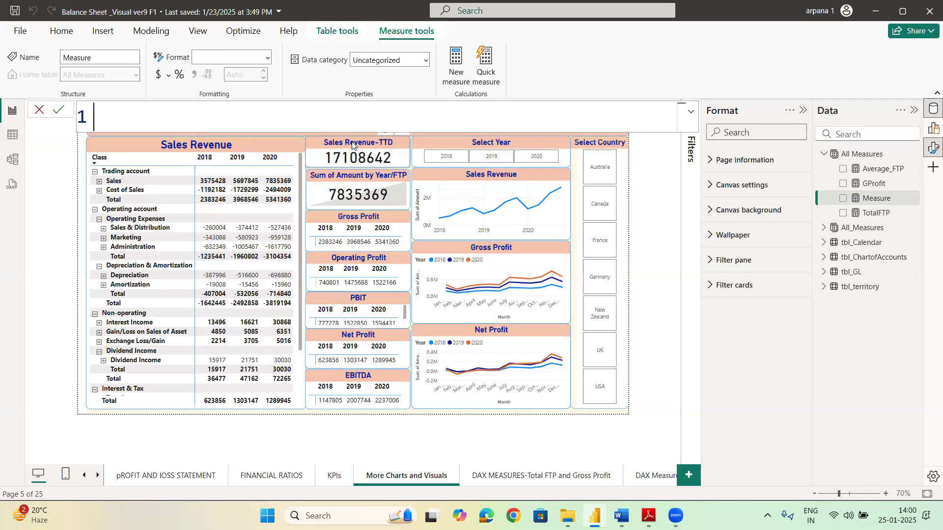
key(Return)
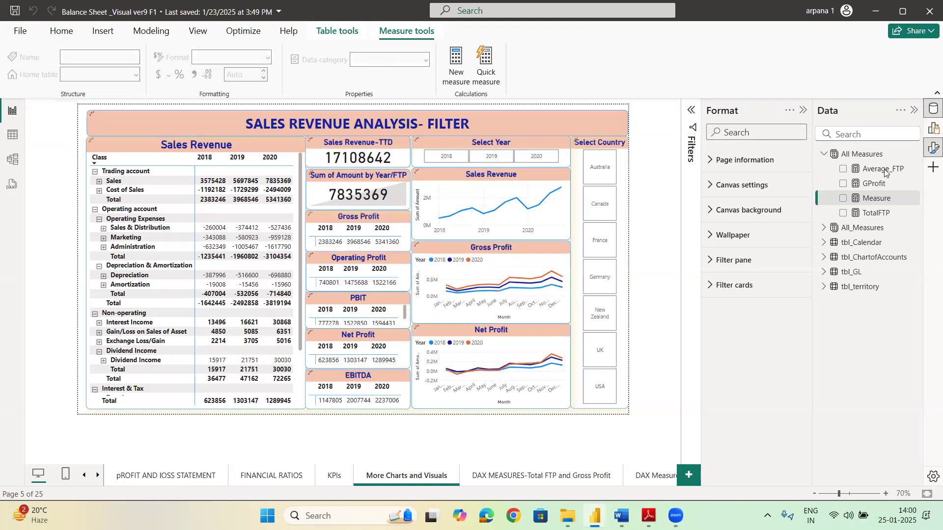
Step: Examine the full list of measures in the All_Measures table with a widened Data pane, and show the All Measures contents again
click(824, 154)
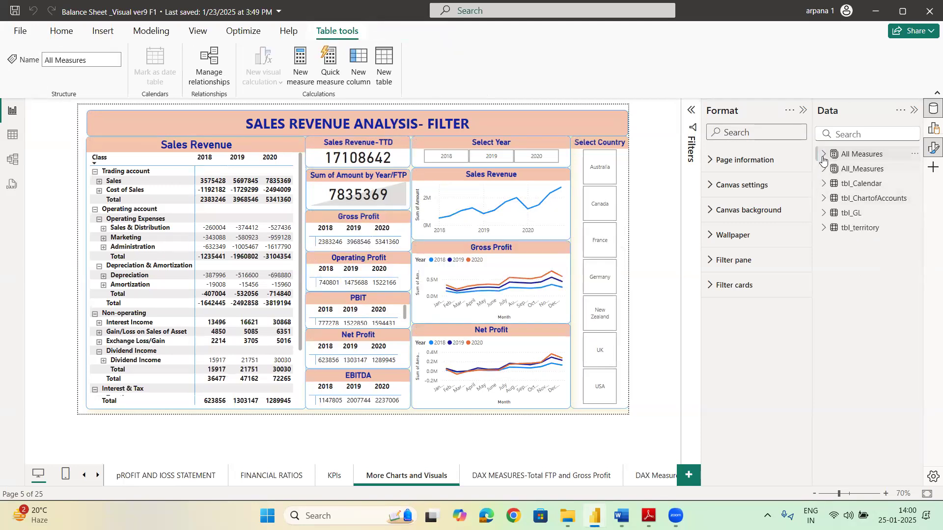
click(824, 169)
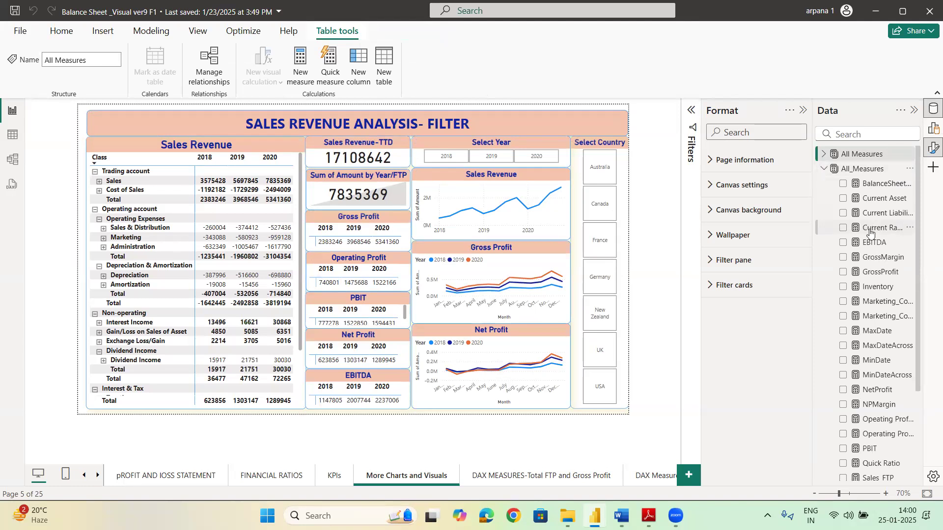
scroll(868, 417, down, 3)
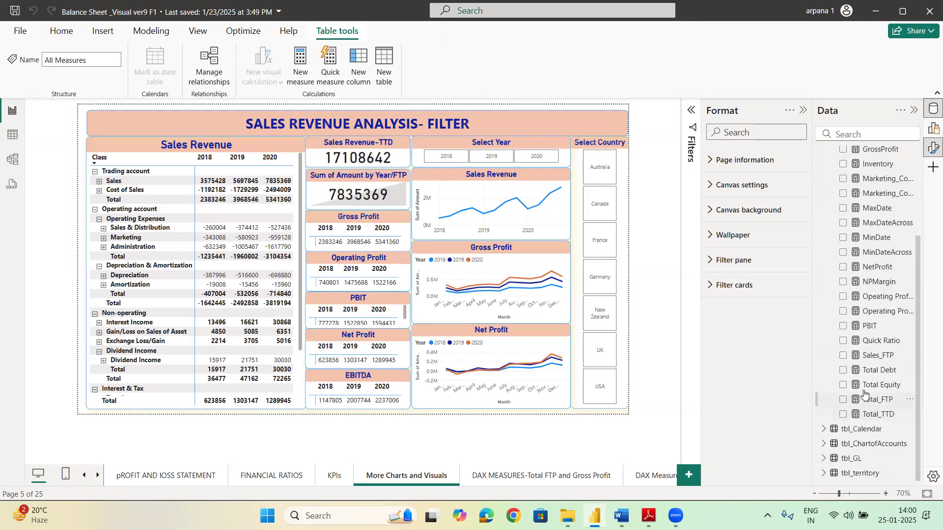
scroll(864, 393, up, 3)
scroll(874, 358, down, 5)
scroll(895, 273, up, 5)
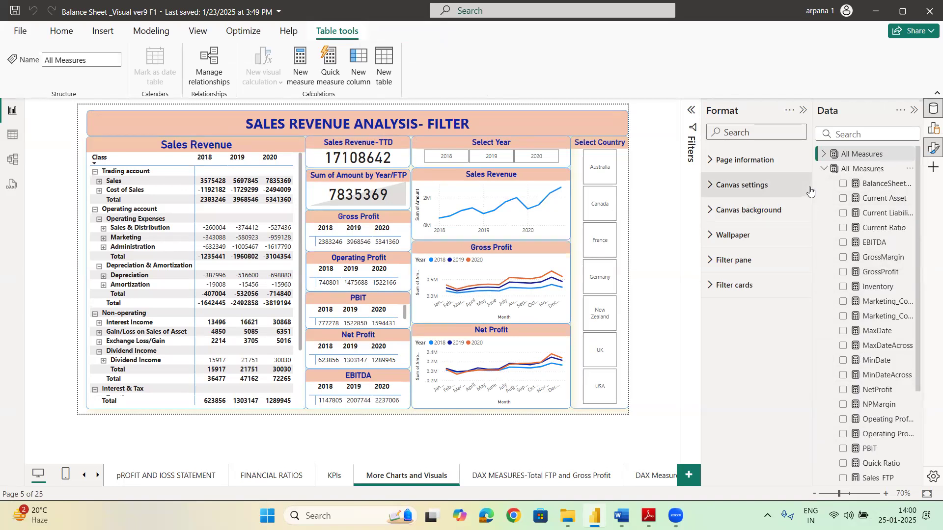
drag(811, 186, 650, 200)
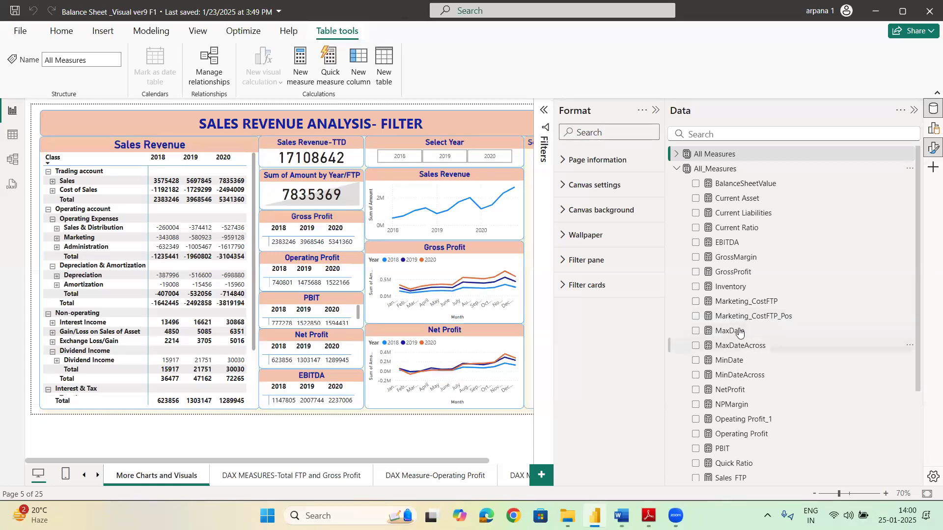
scroll(740, 332, down, 5)
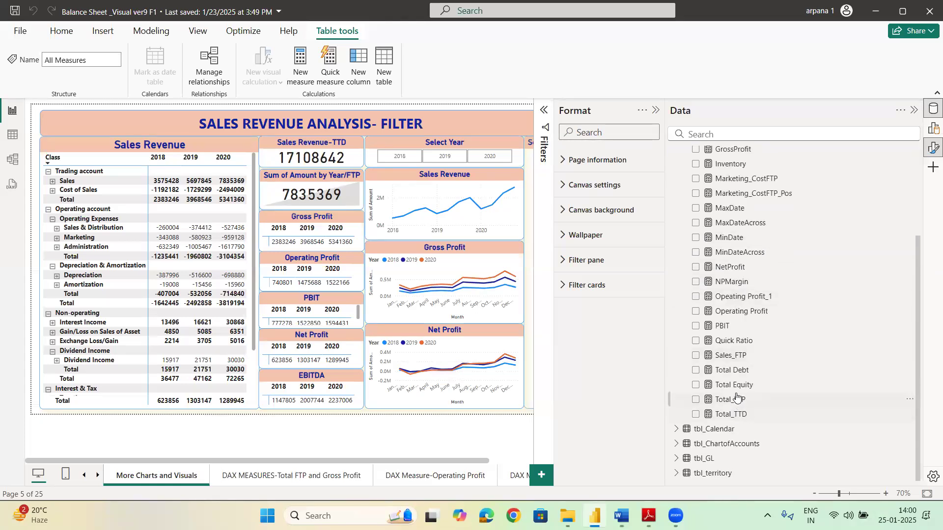
scroll(739, 314, up, 5)
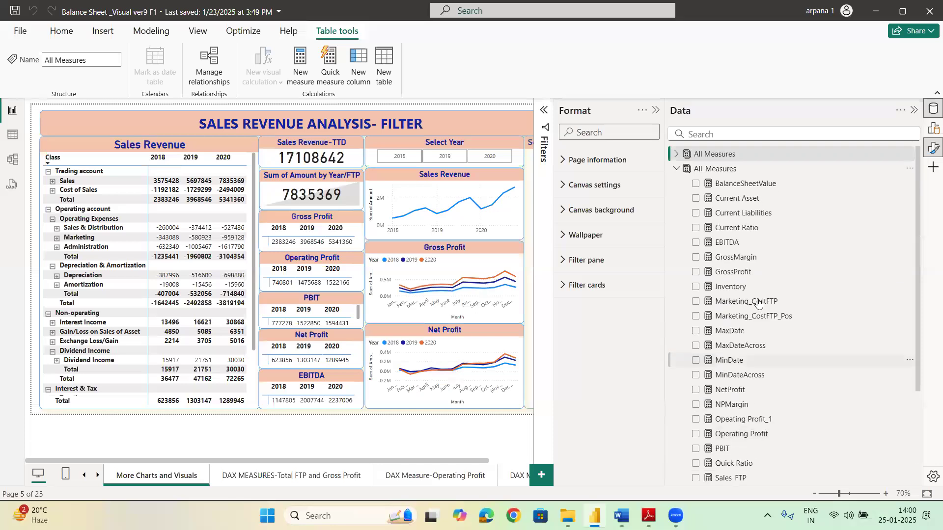
click(678, 170)
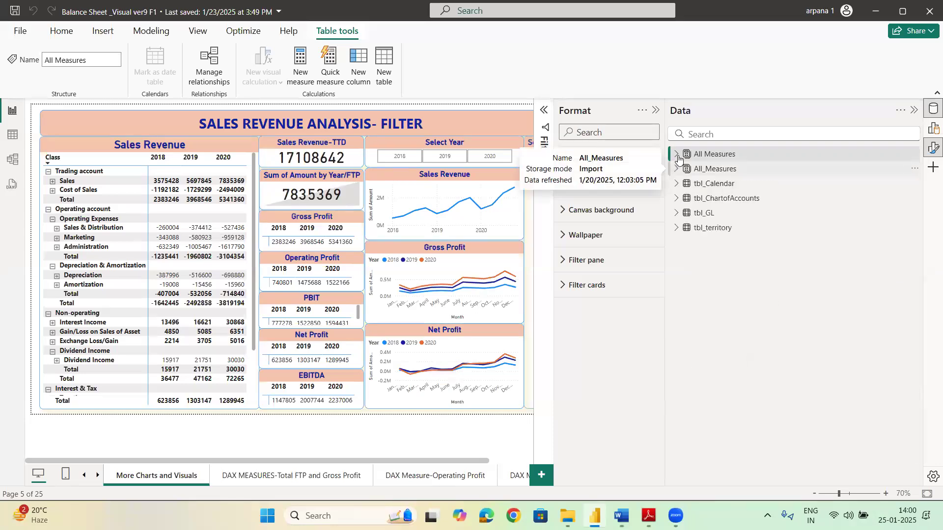
click(676, 155)
drag(667, 190, 832, 190)
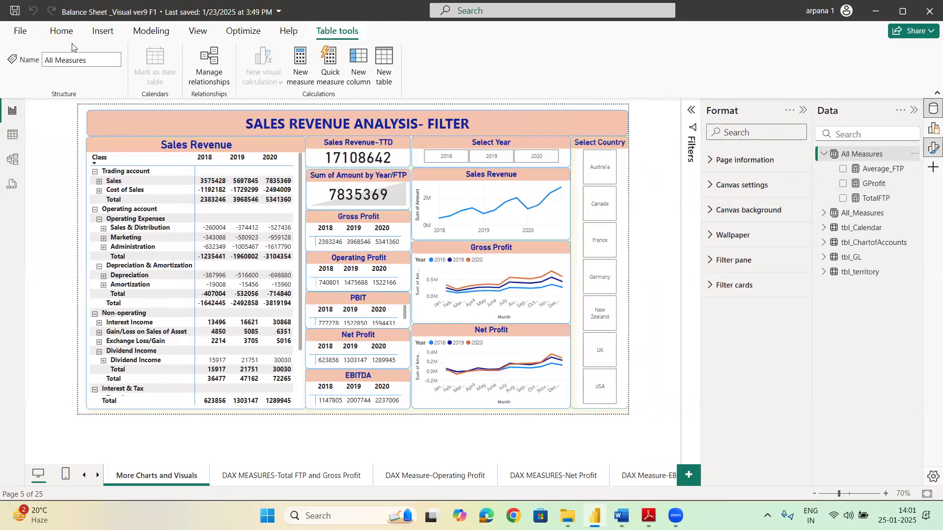
Step: Create and load a blank table named All_Measure by entering data manually
click(62, 31)
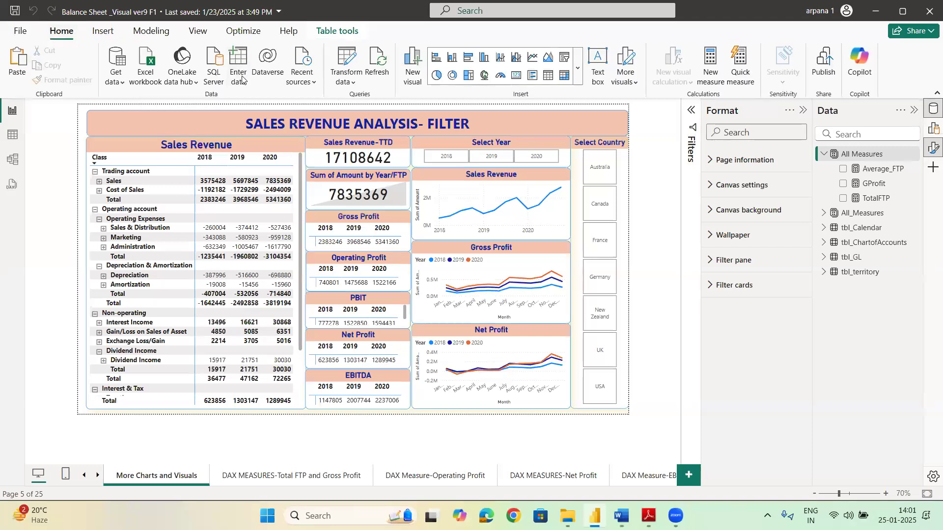
click(245, 78)
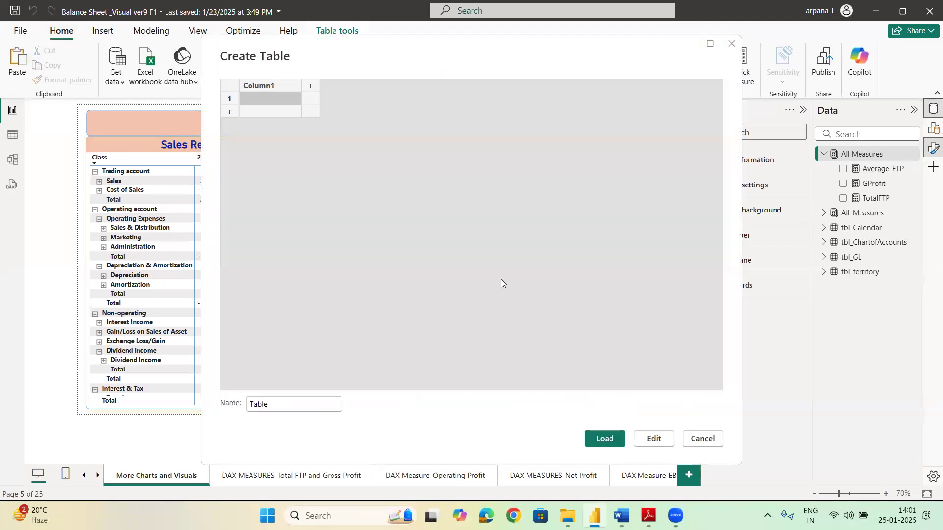
click(283, 408)
key(ctrl+a)
key(BackSpace)
text(A)
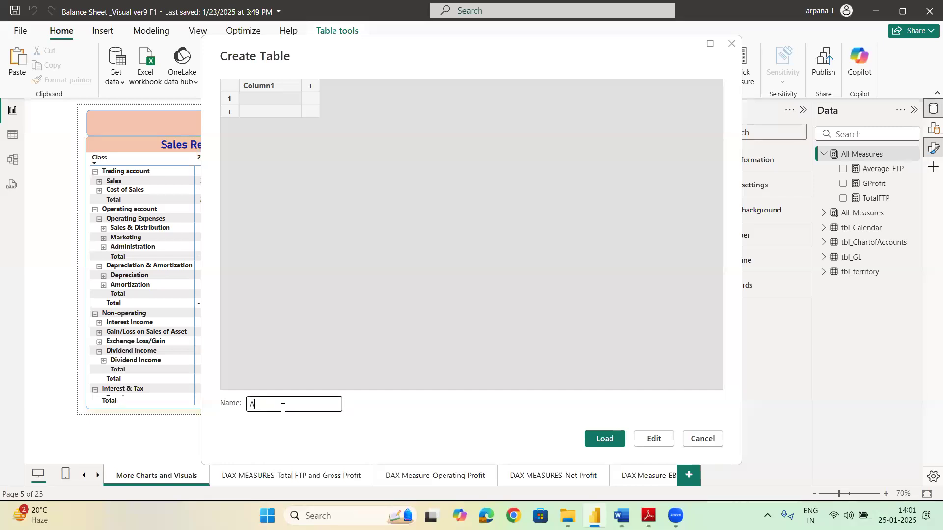
text(ll_Measures)
key(BackSpace)
click(614, 441)
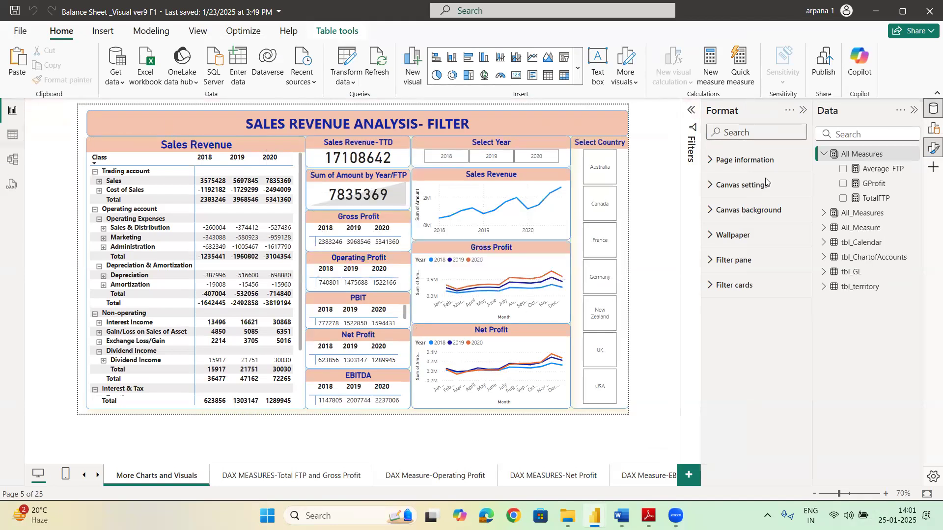
Step: Show the new All_Measure table in Table view, circle its name and Column1 with the pen, and clear the marks
click(13, 134)
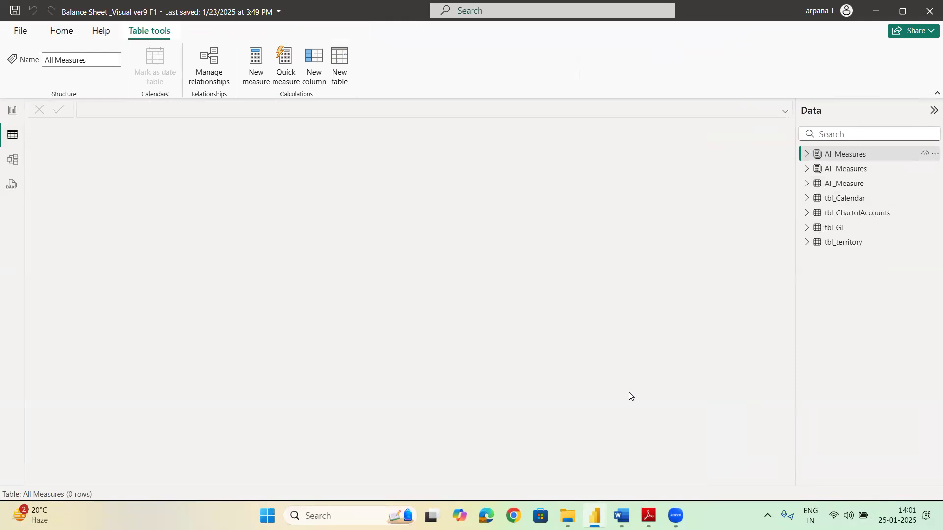
mouse_move(869, 187)
mouse_down()
mouse_move(802, 188)
mouse_move(842, 172)
mouse_move(868, 185)
mouse_up()
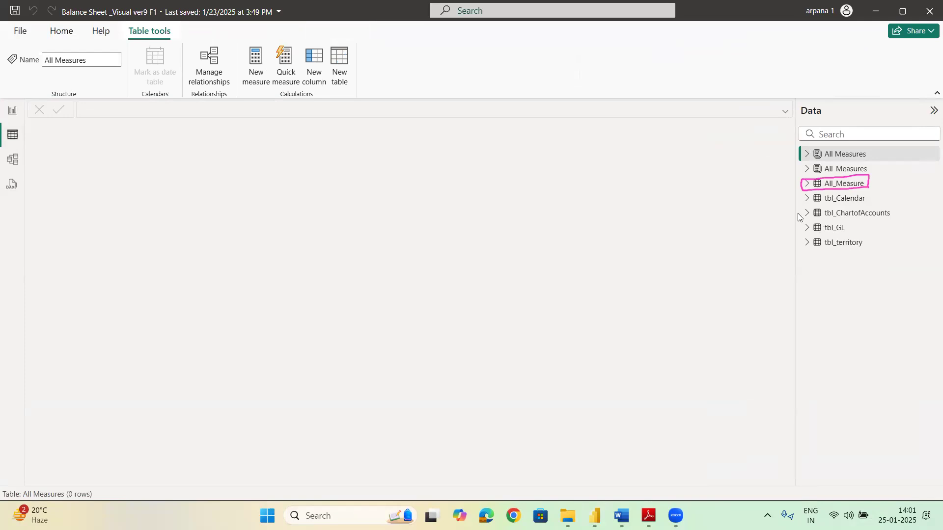
click(887, 185)
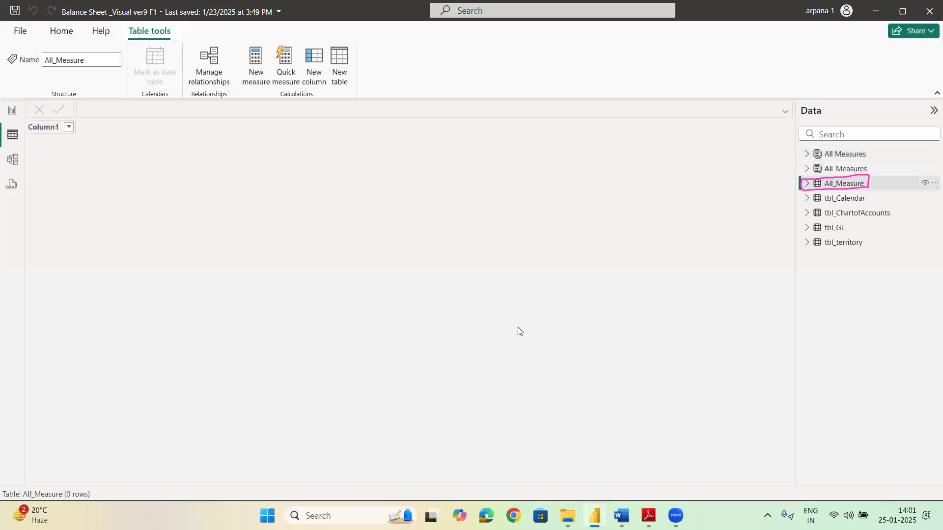
mouse_move(52, 104)
mouse_down()
mouse_move(92, 120)
mouse_move(77, 111)
mouse_up()
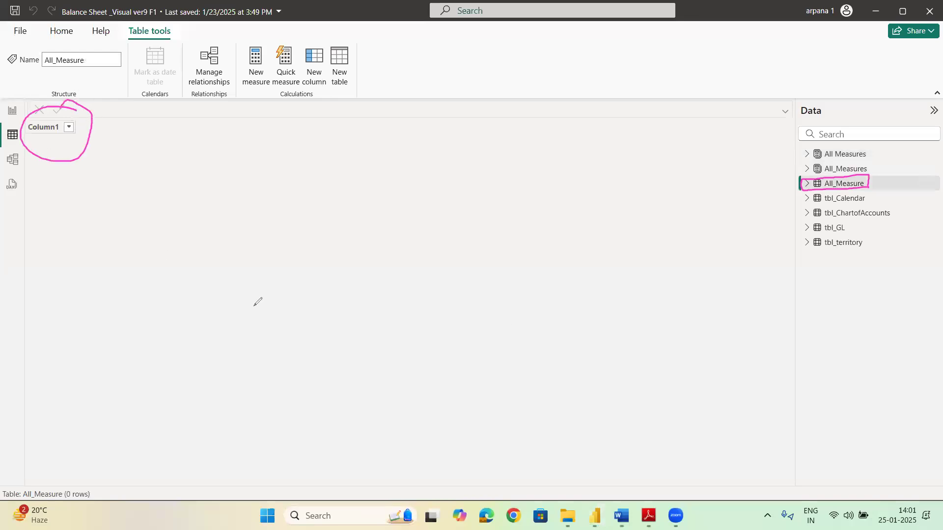
click(503, 460)
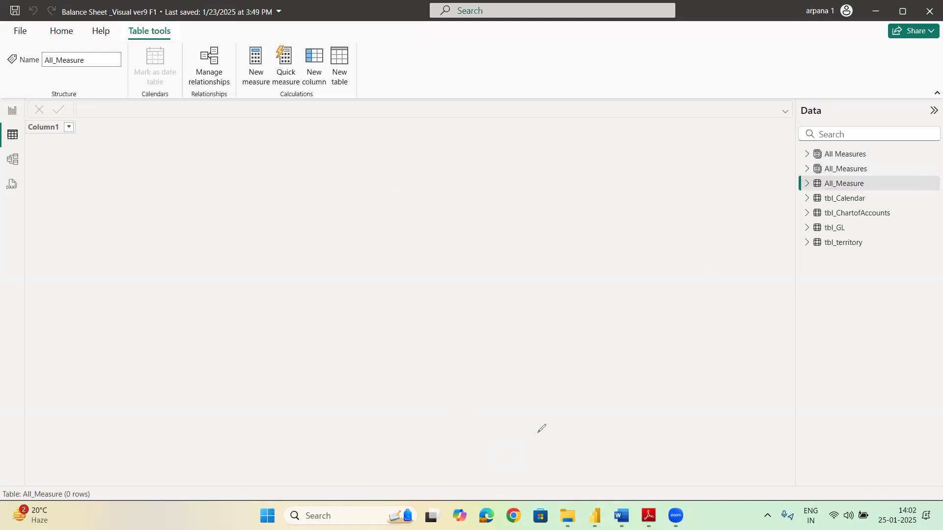
Step: Inspect the All_Measures table in Table view and browse through its list of measures
click(807, 169)
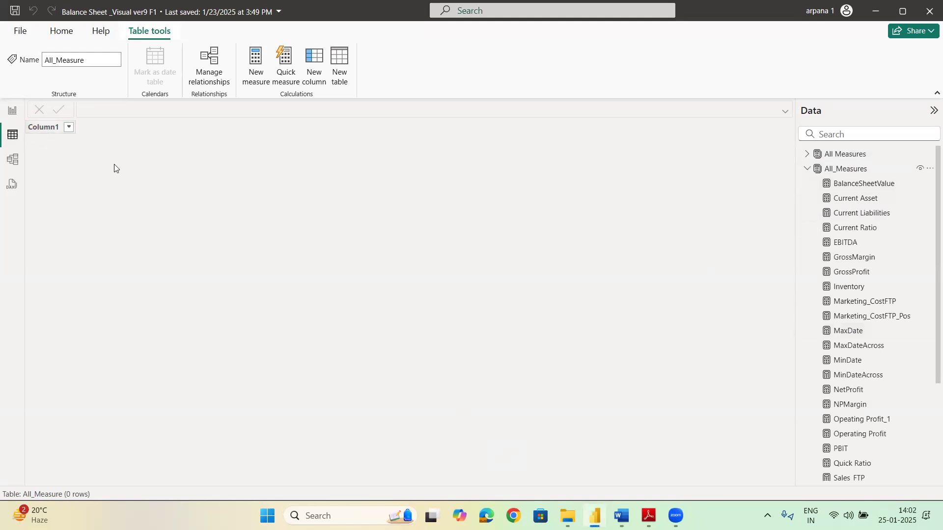
click(12, 134)
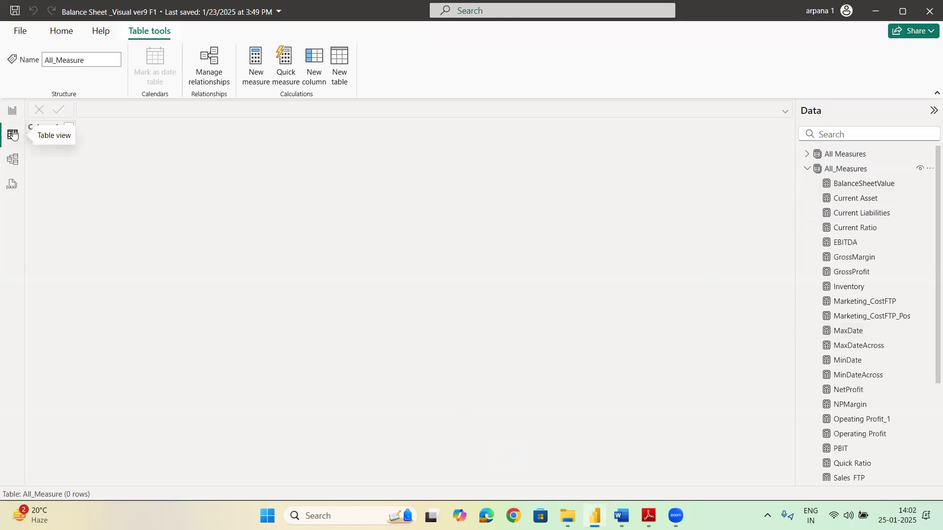
click(850, 170)
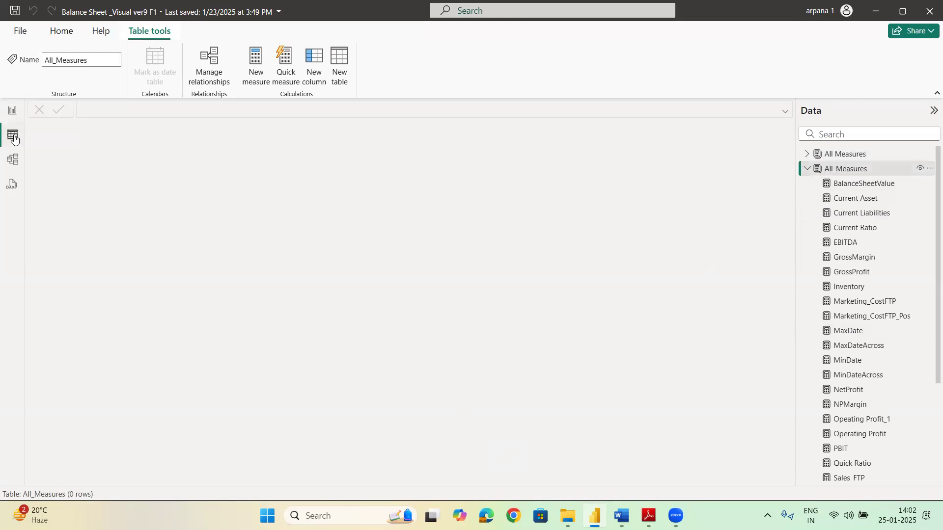
scroll(891, 411, down, 2)
scroll(890, 398, down, 3)
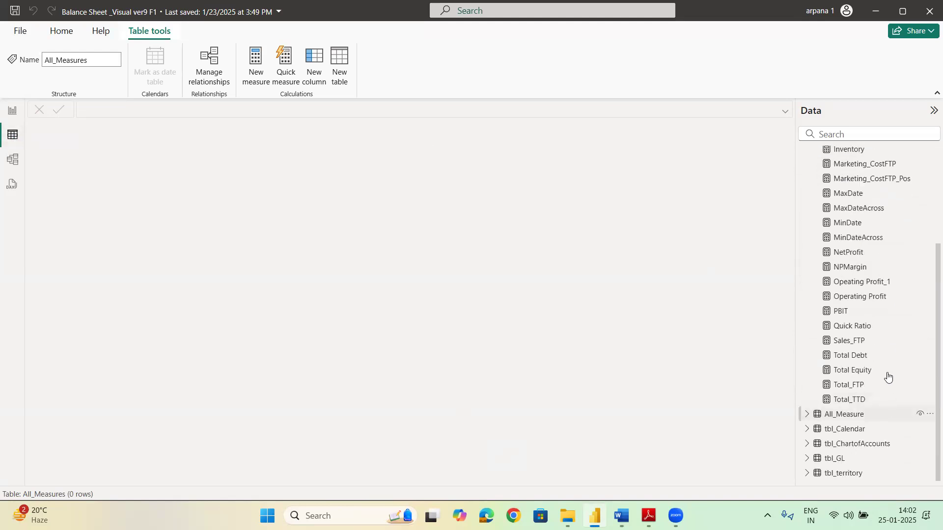
scroll(877, 343, up, 5)
scroll(868, 295, down, 5)
scroll(868, 286, up, 3)
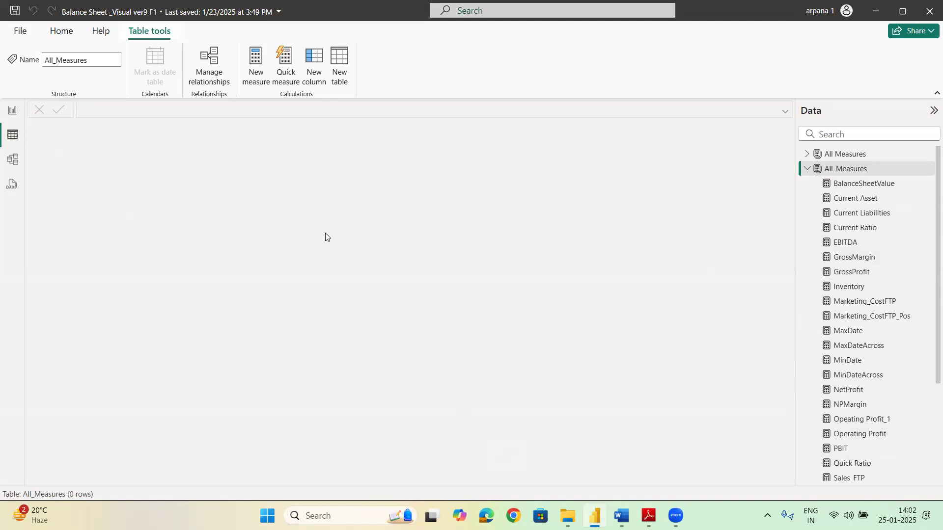
click(807, 169)
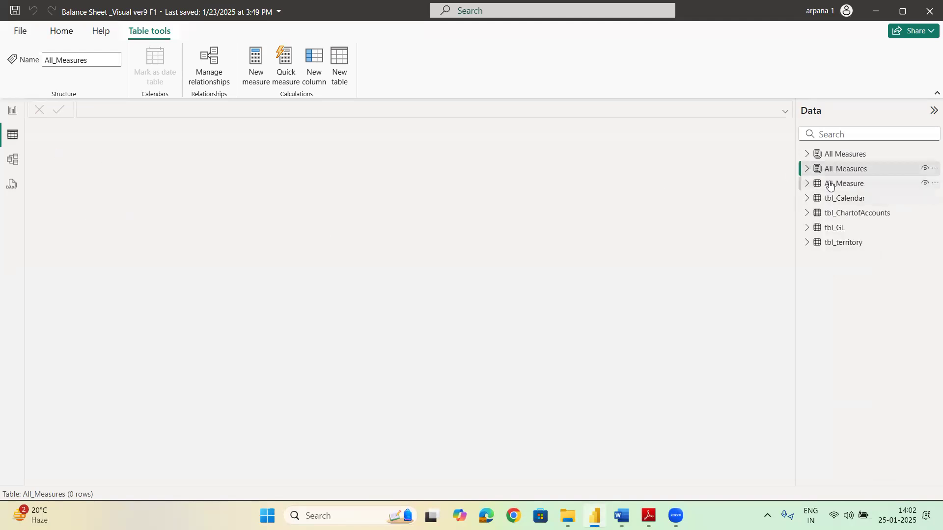
Step: Start a new measure in the All_Measure table, enlarge the formula text and enter Tot_FTP= as its beginning
click(830, 183)
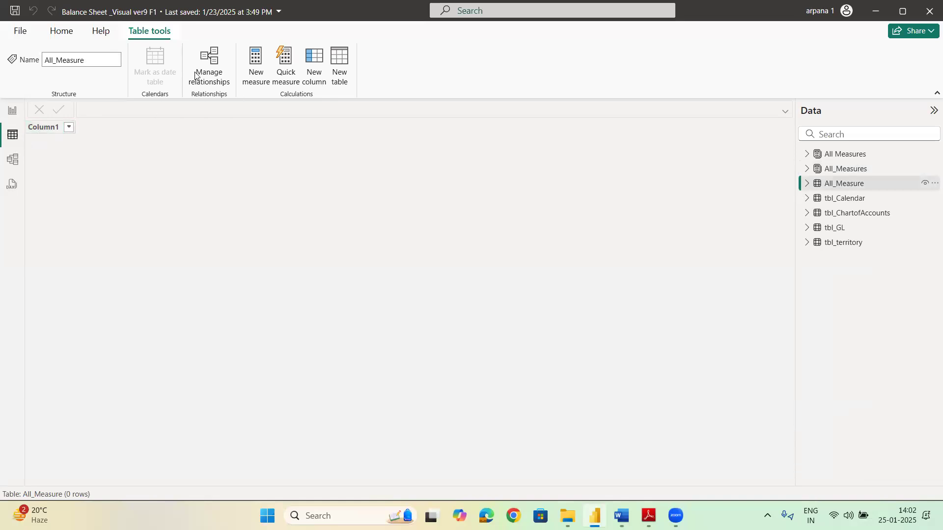
click(260, 71)
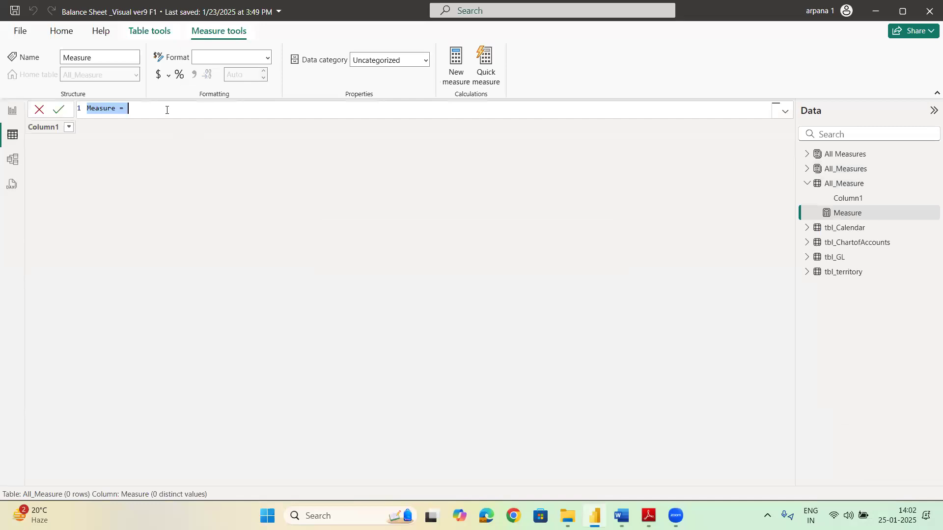
scroll(167, 110, up, 2)
scroll(167, 110, up, 4)
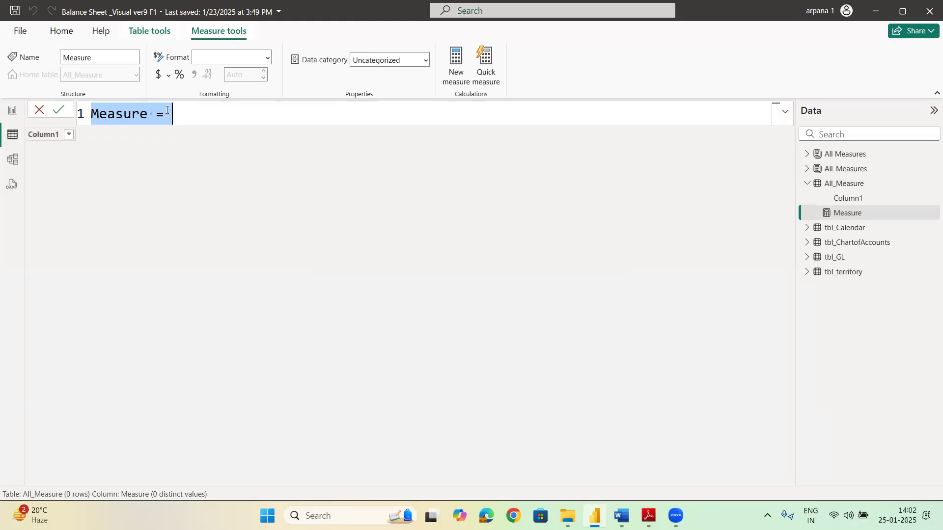
text(Tot)
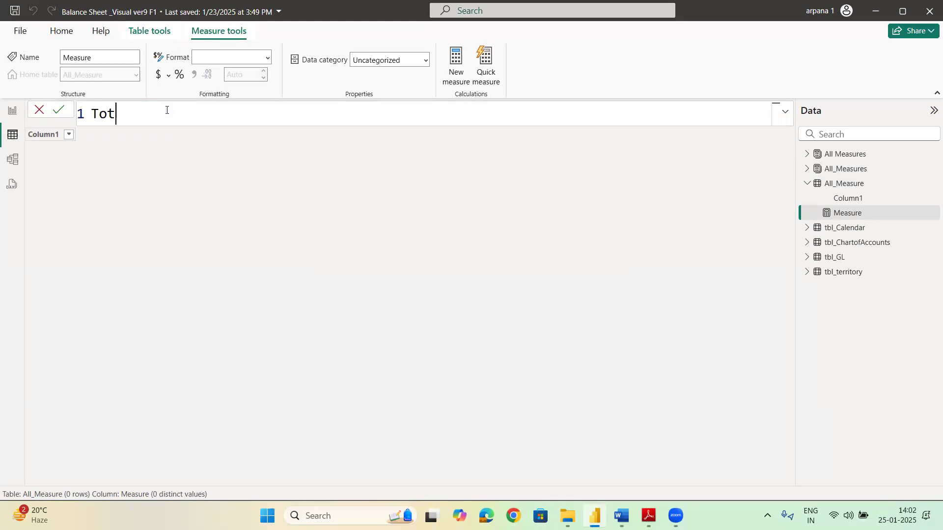
text(_FTP=)
Step: Preview the DAX function suggestions for the prefixes c, co and cou in the formula, and clear the trial letters
text(c)
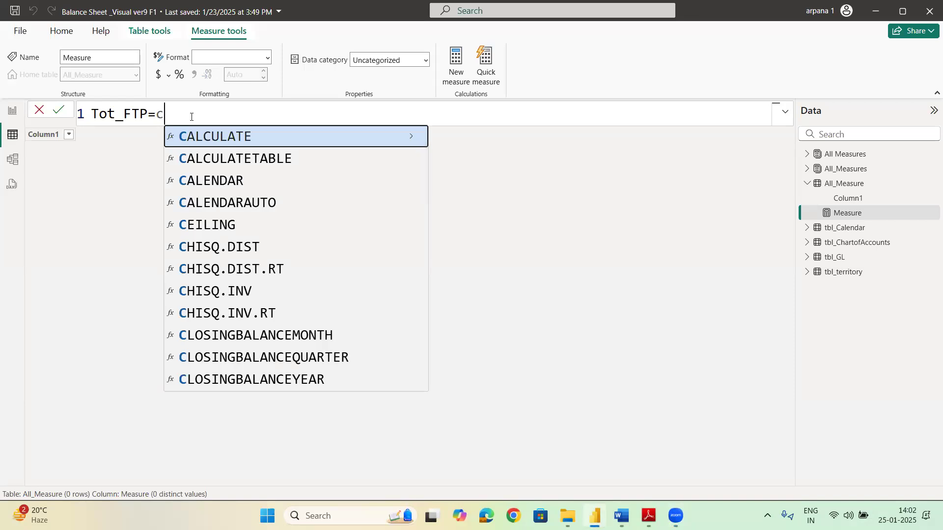
text(o)
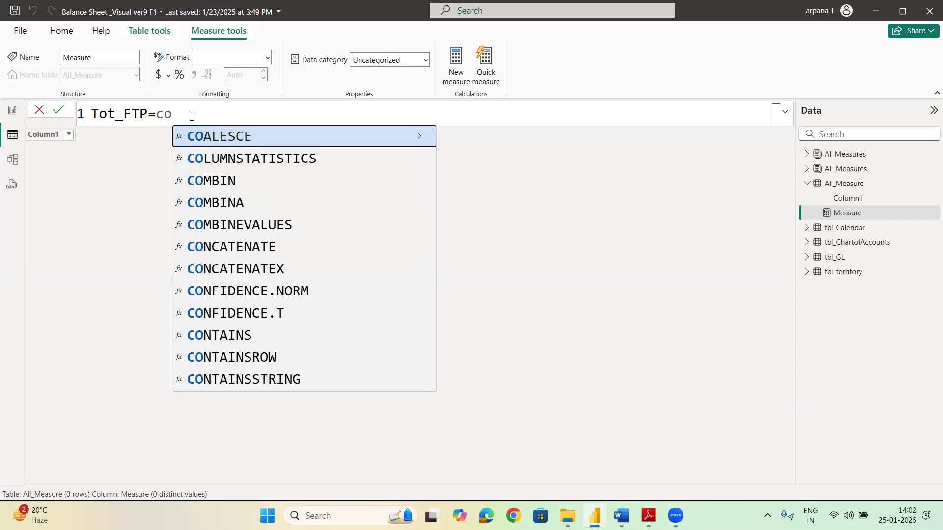
text(u)
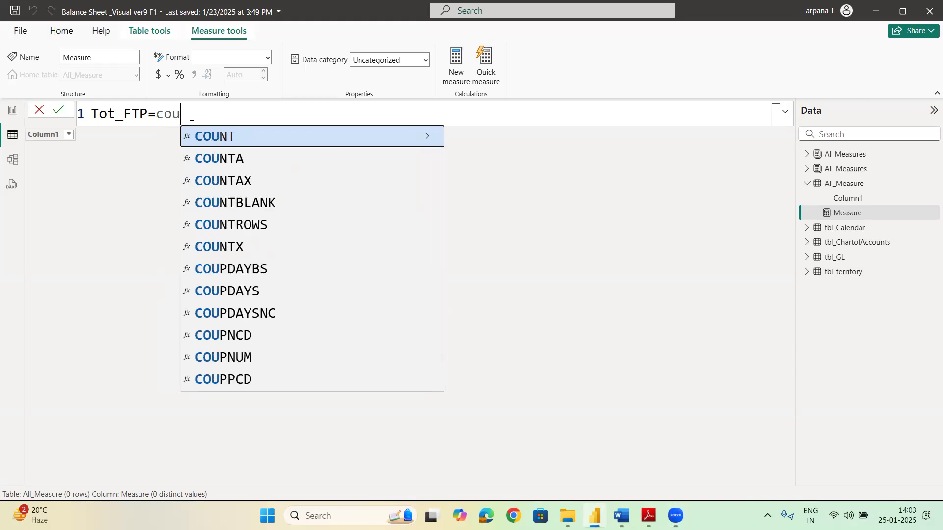
key(BackSpace)
key(BackSpace)
key(BackSpace)
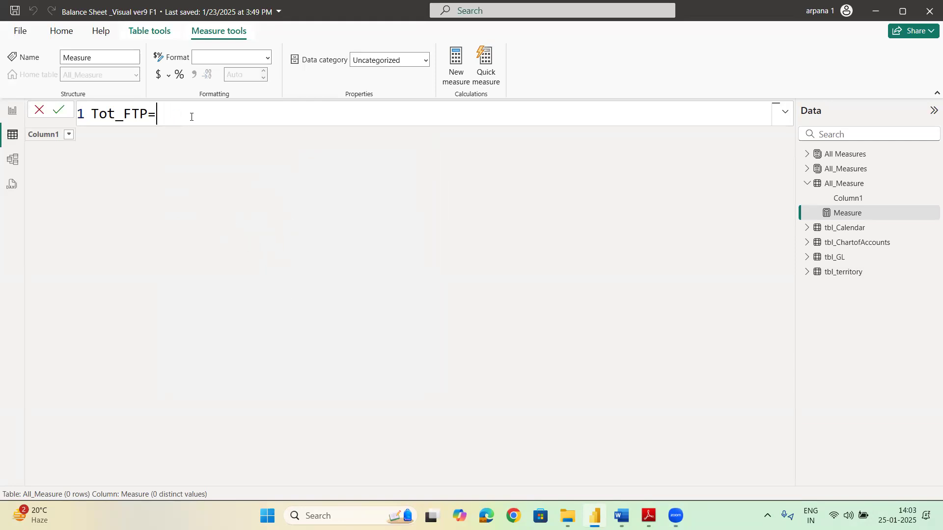
Step: Continue the Tot_FTP formula with the SUM function, narrowing the suggestions with the prefixes s, su and sum
text(s)
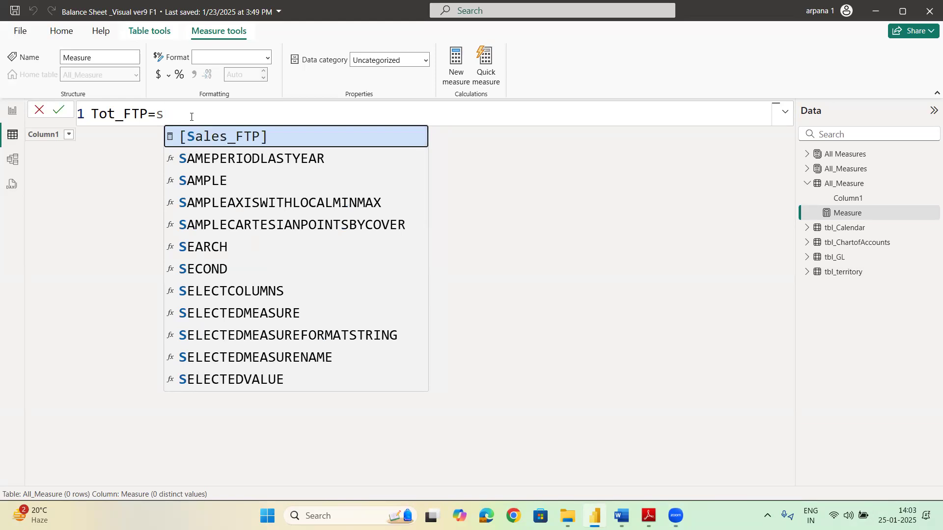
text(u)
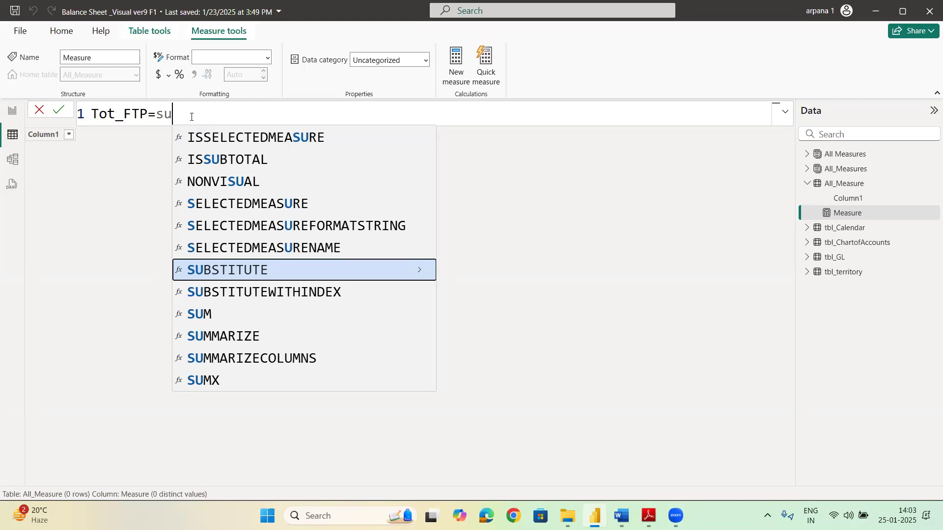
text(m)
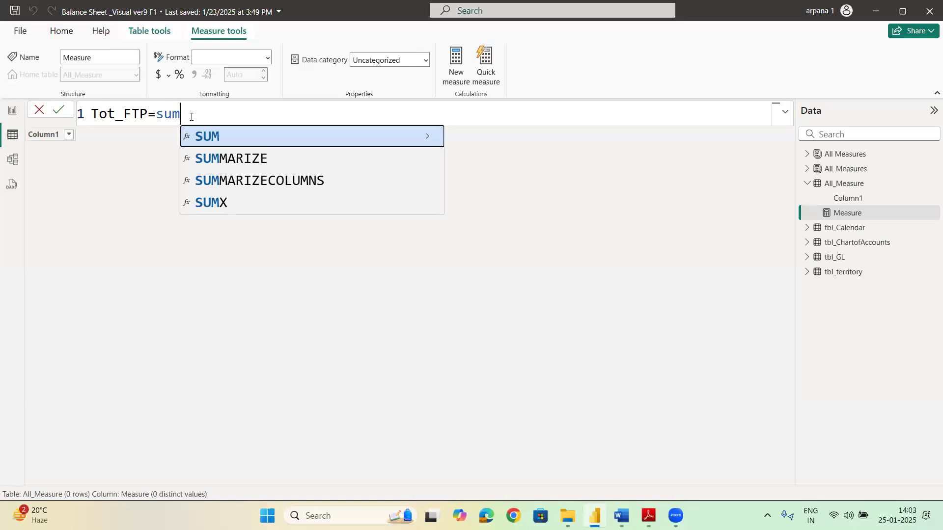
key(Tab)
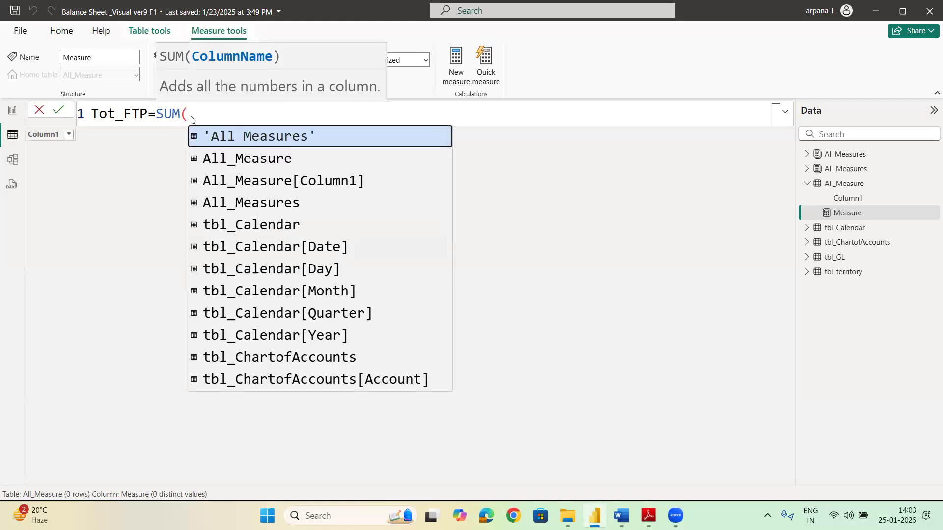
Step: Circle the SUM syntax hint and underline the first column suggestion with the pen, then clear the marks
click(190, 117)
click(148, 52)
mouse_move(177, 61)
mouse_down()
mouse_move(218, 40)
mouse_move(175, 49)
mouse_up()
drag(211, 134, 286, 144)
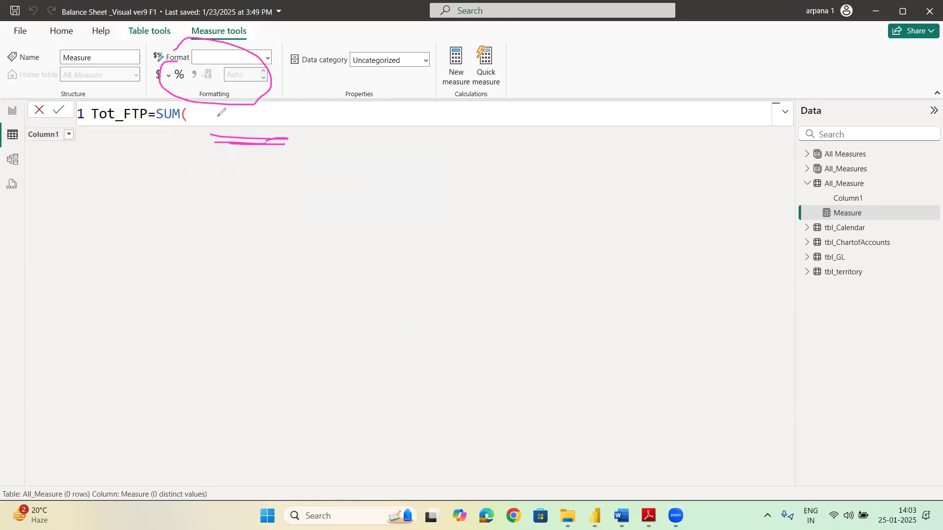
key(Escape)
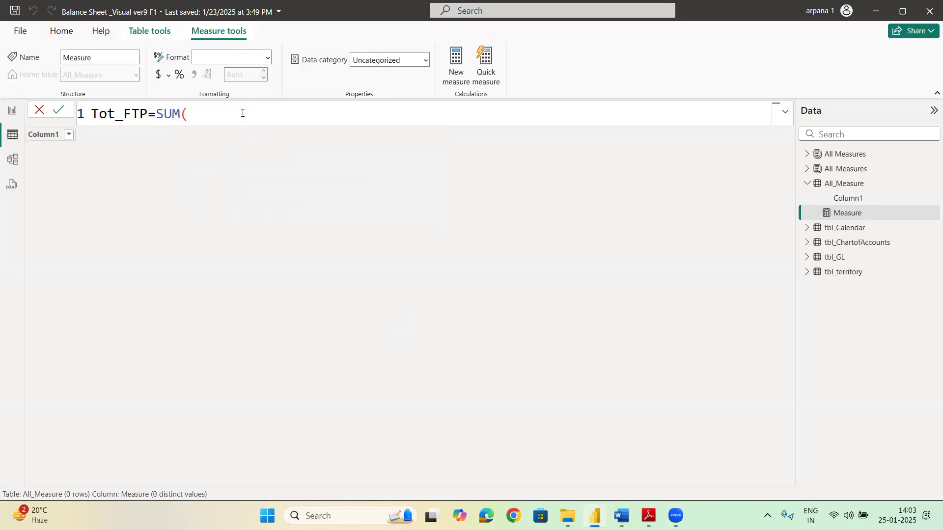
Step: Complete the formula as Tot_FTP=SUM(tbl_GL[Amount]) and commit the measure
key(BackSpace)
text(()
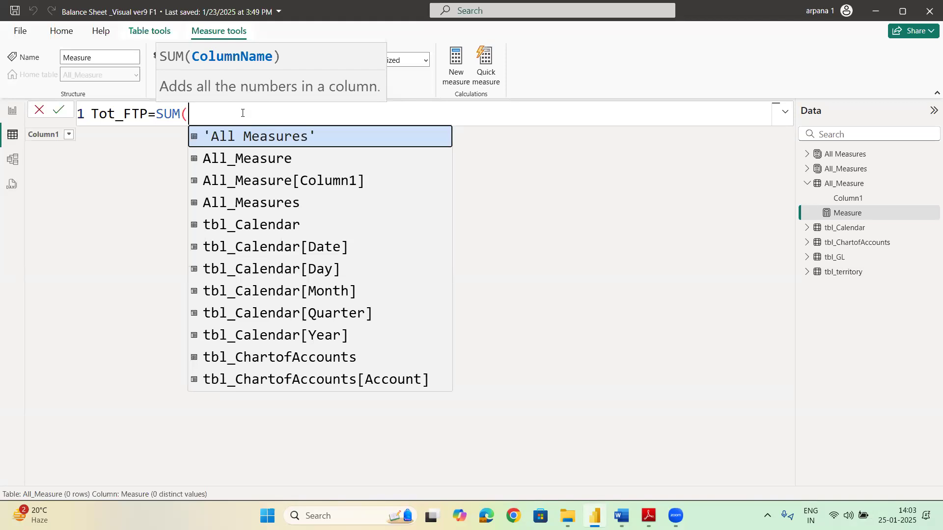
text(am)
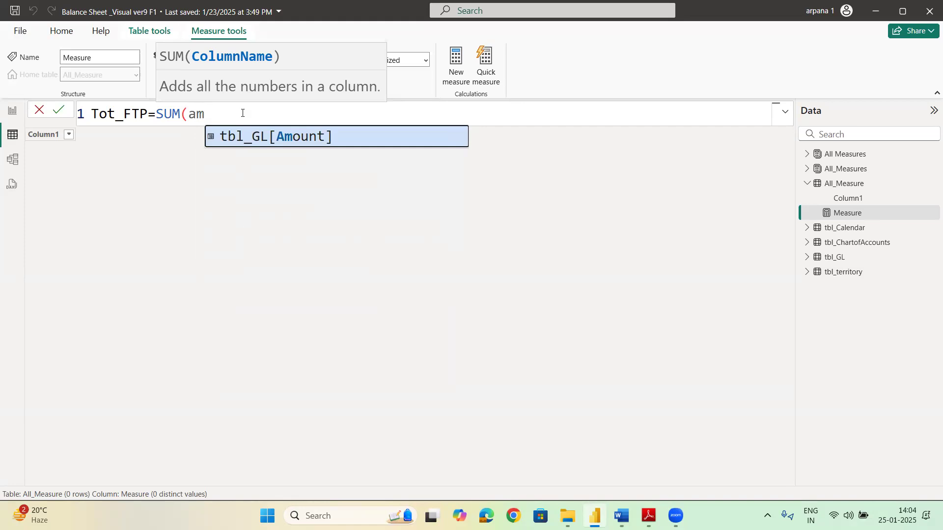
key(Tab)
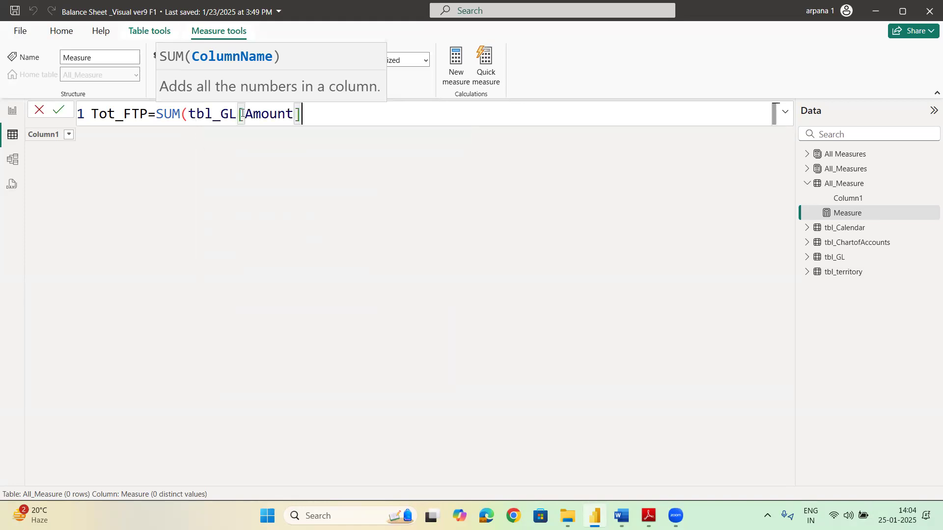
text())
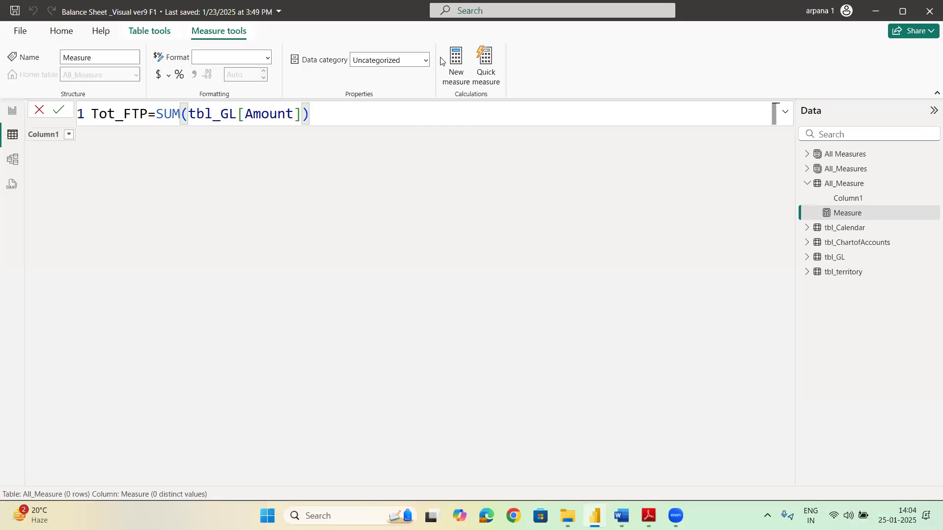
key(Return)
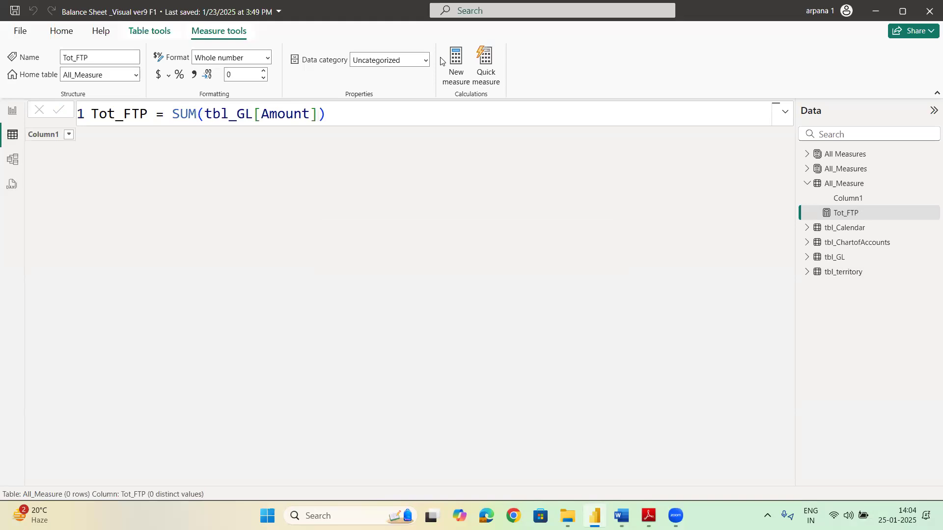
Step: Circle the Tot_FTP measure under the All_Measure table with the pen and leave drawing mode
click(693, 403)
mouse_move(874, 202)
mouse_down()
mouse_move(826, 192)
mouse_move(867, 217)
mouse_move(865, 201)
mouse_up()
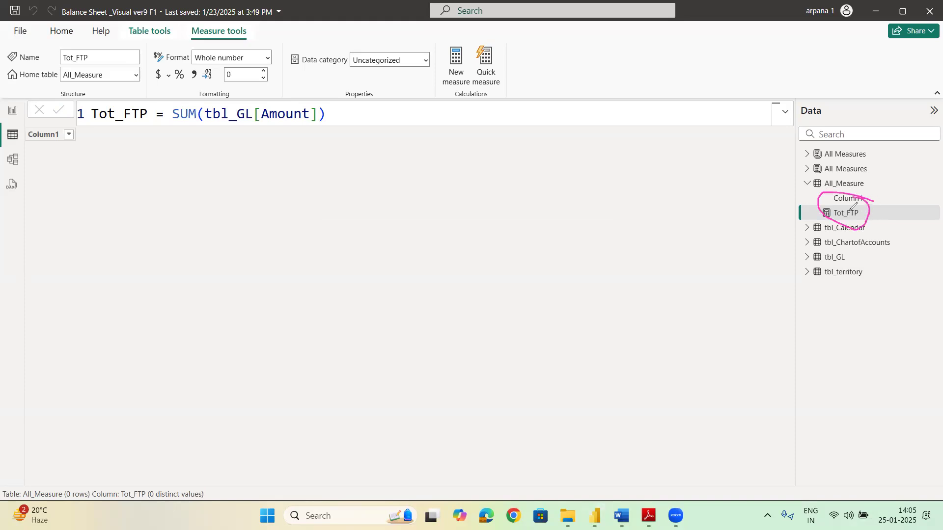
click(634, 440)
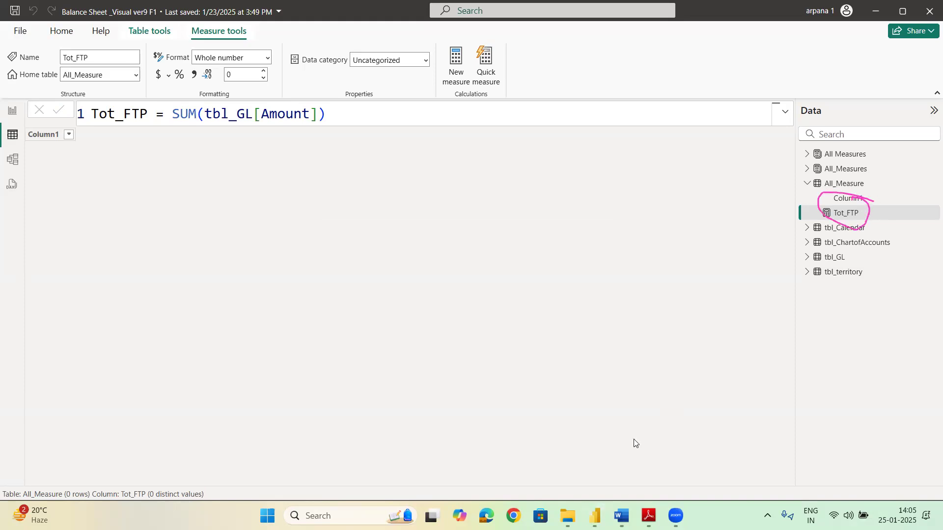
Step: Add a card showing Tot_FTP from All_Measure on a new report page, and make the card wider and shorter
click(15, 111)
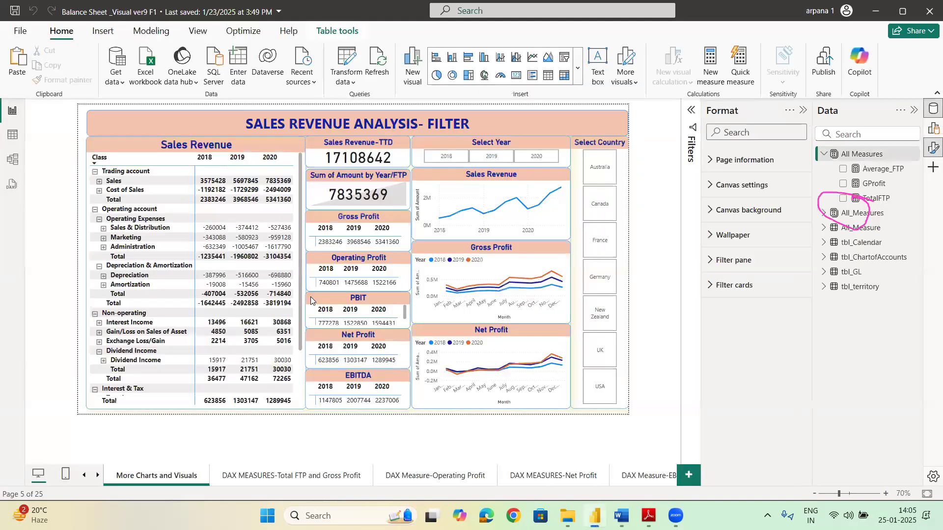
click(514, 75)
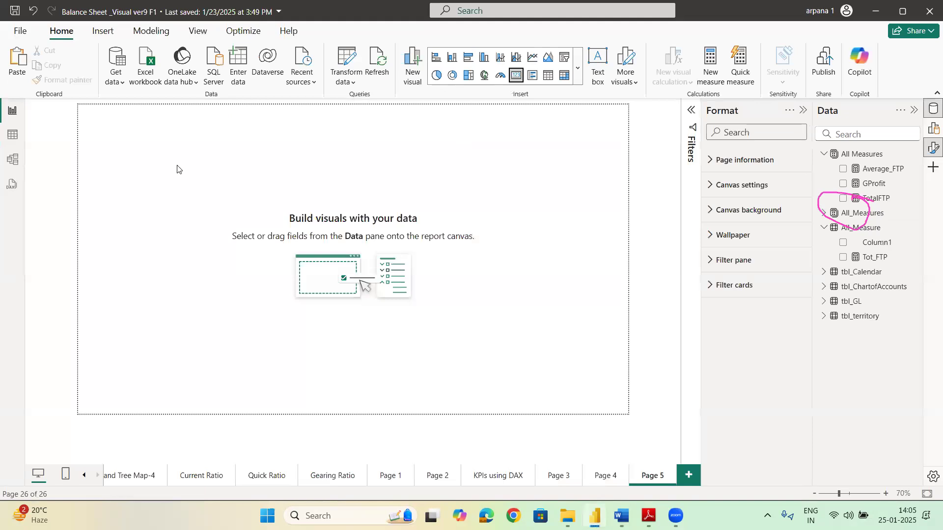
click(281, 215)
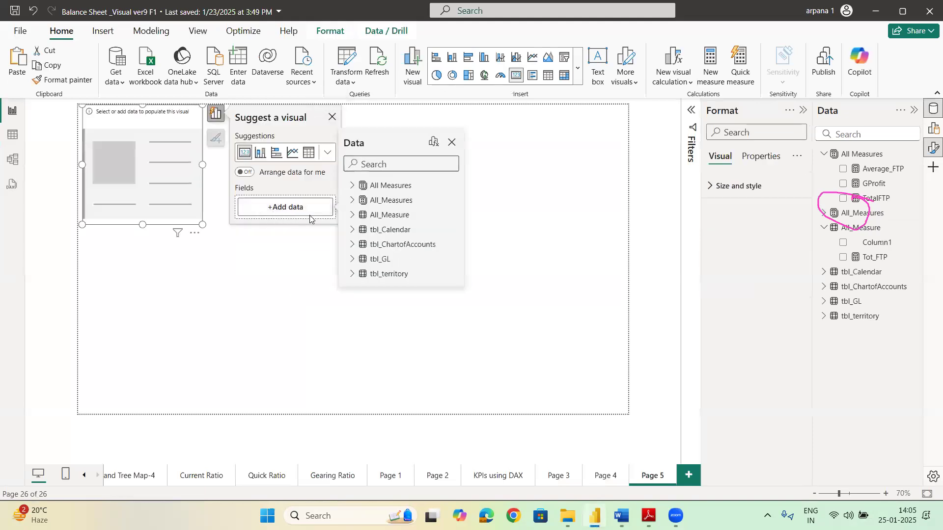
click(353, 216)
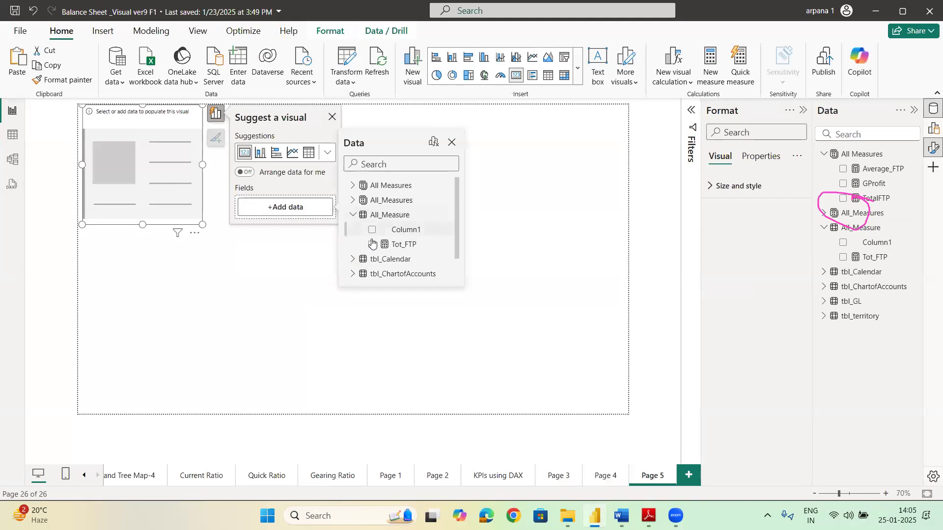
click(372, 244)
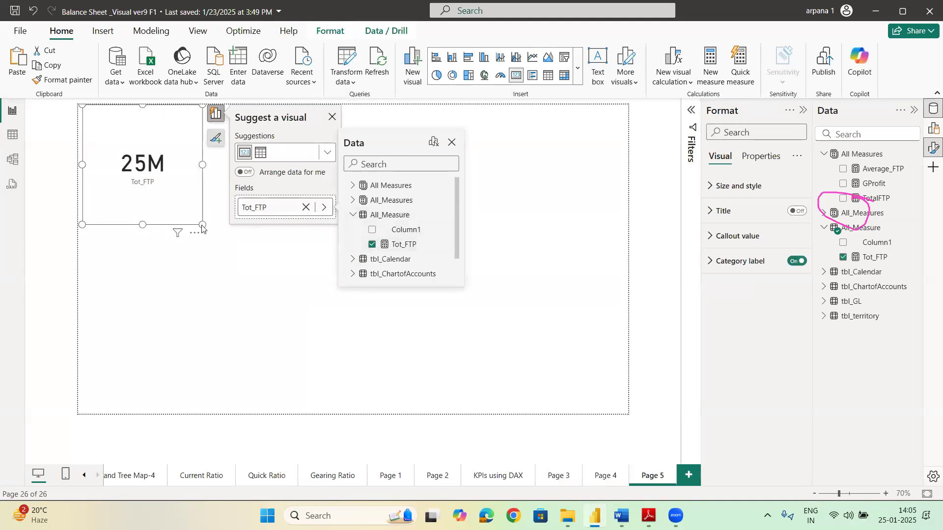
drag(201, 227, 212, 183)
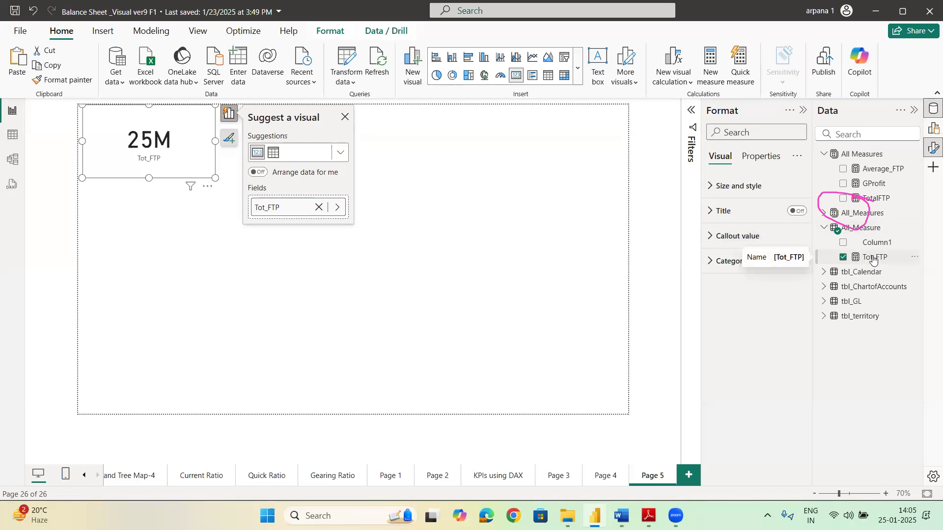
click(370, 275)
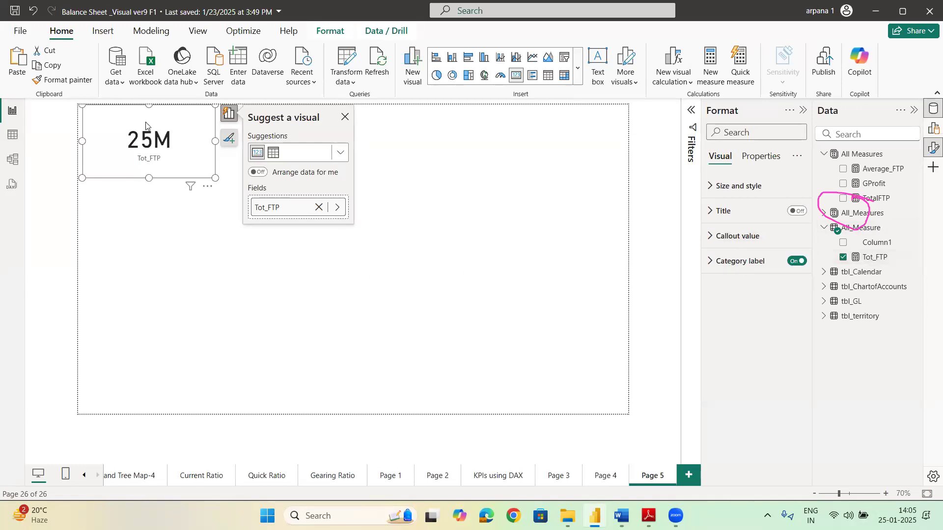
click(206, 154)
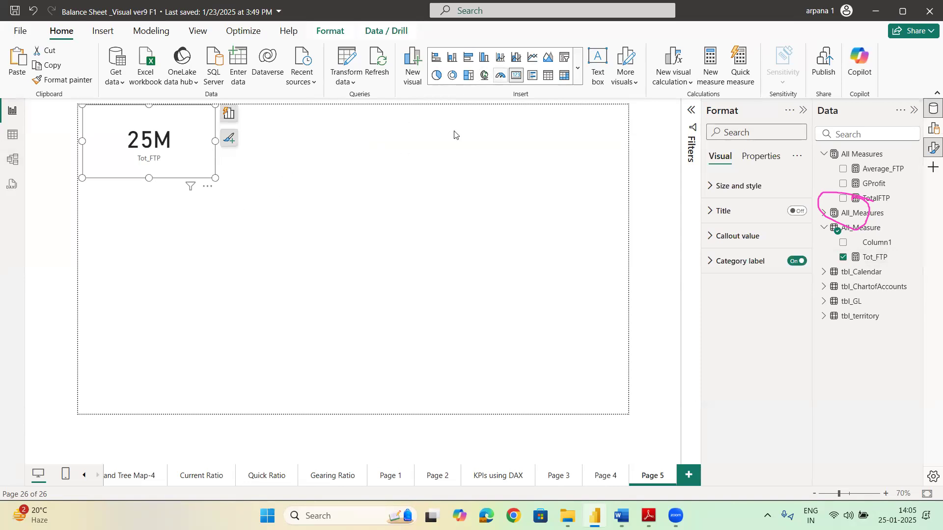
Step: Start a new measure G_Pr with the CALCULATE function and [Tot_FTP] as its expression
click(706, 67)
text(G)
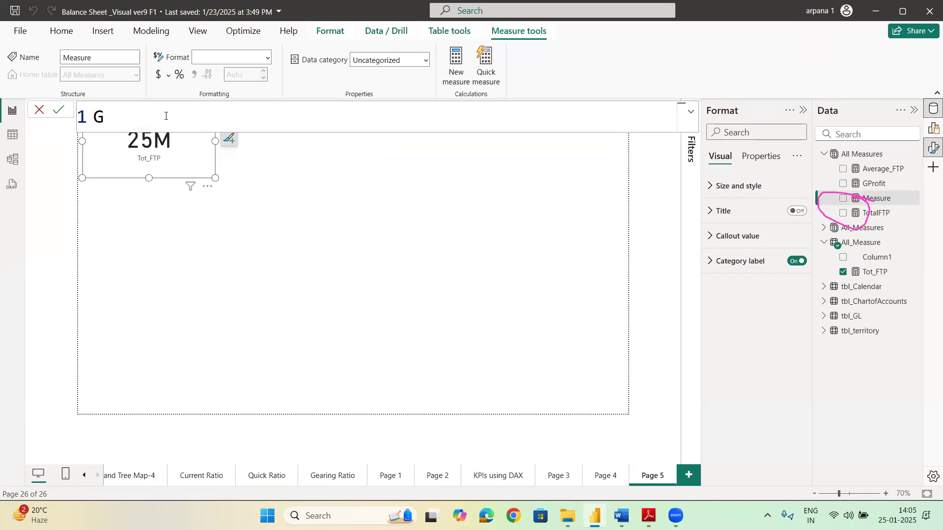
text(_Pr=calc)
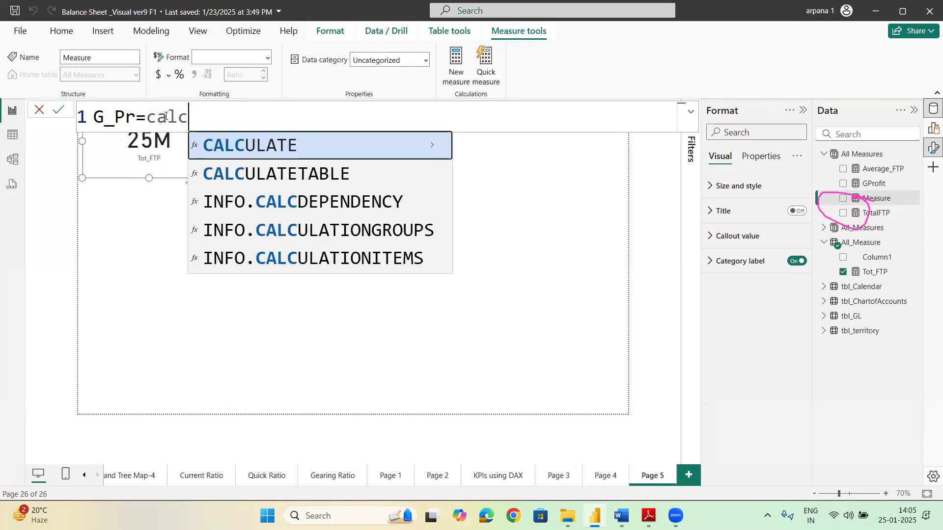
key(Tab)
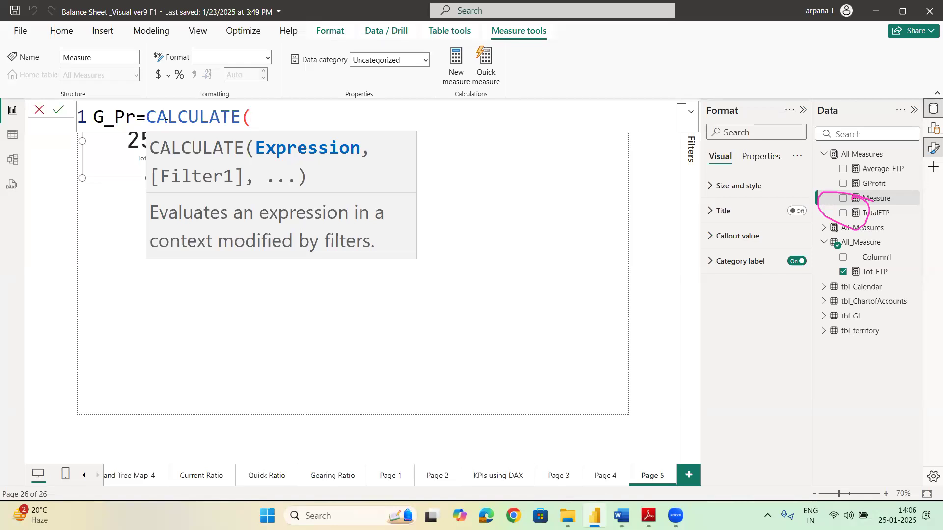
text(ft)
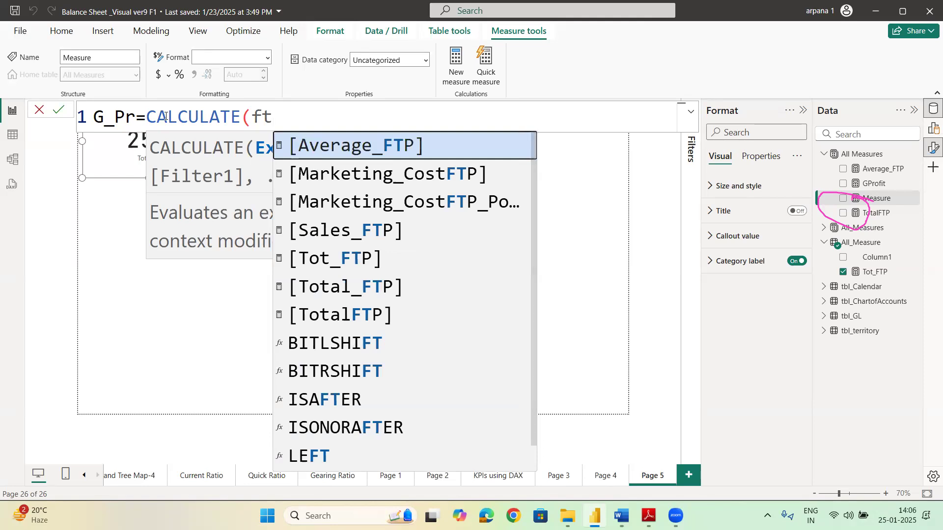
key(Down)
key(Down)
key(Down)
key(Down)
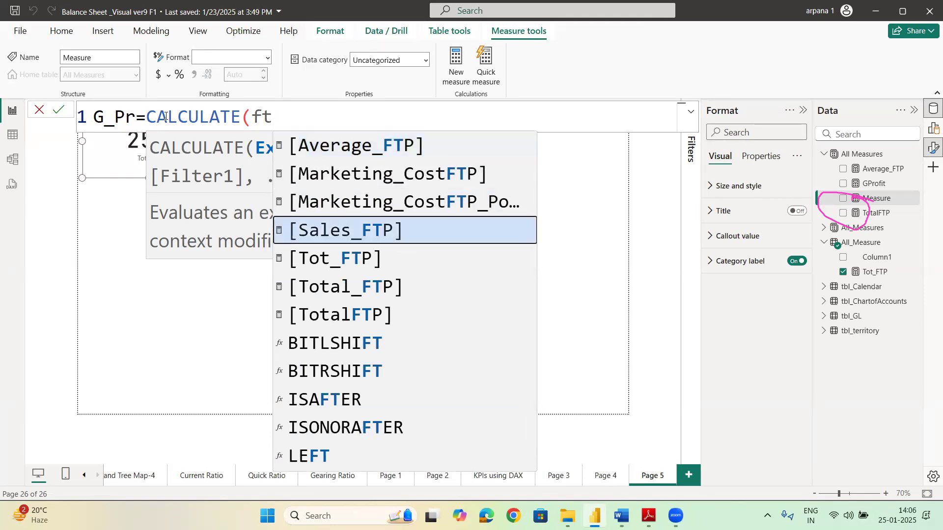
key(Tab)
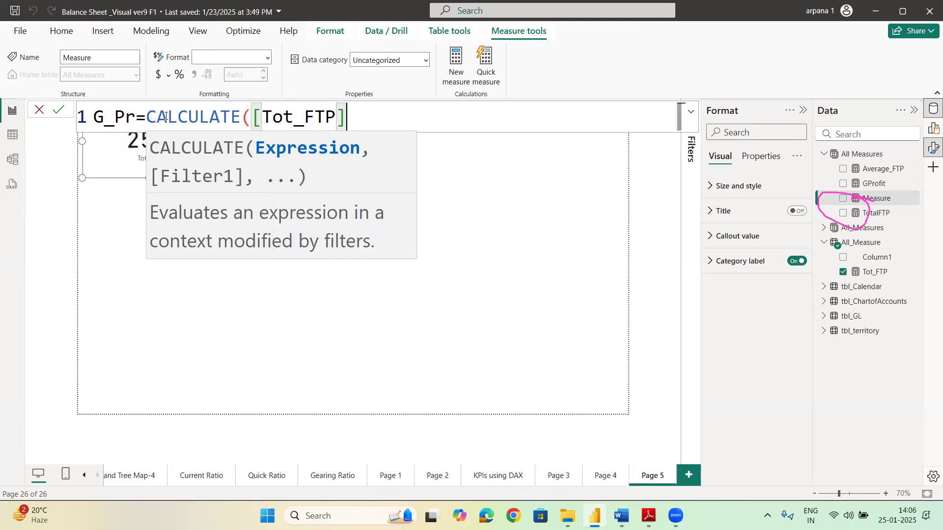
Step: Add the filter tbl_ChartofAccounts[Class]="Tading account" to the G_Pr formula and commit the measure
text(,)
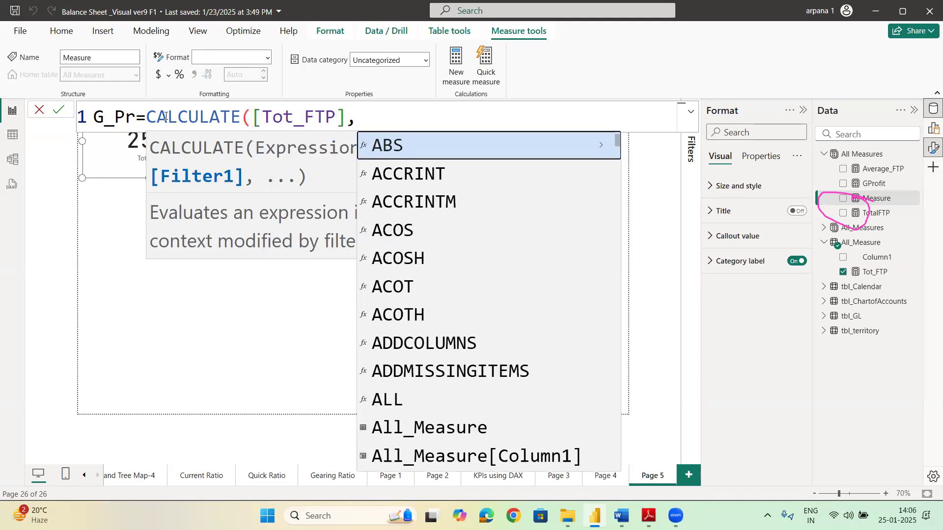
text(CLA)
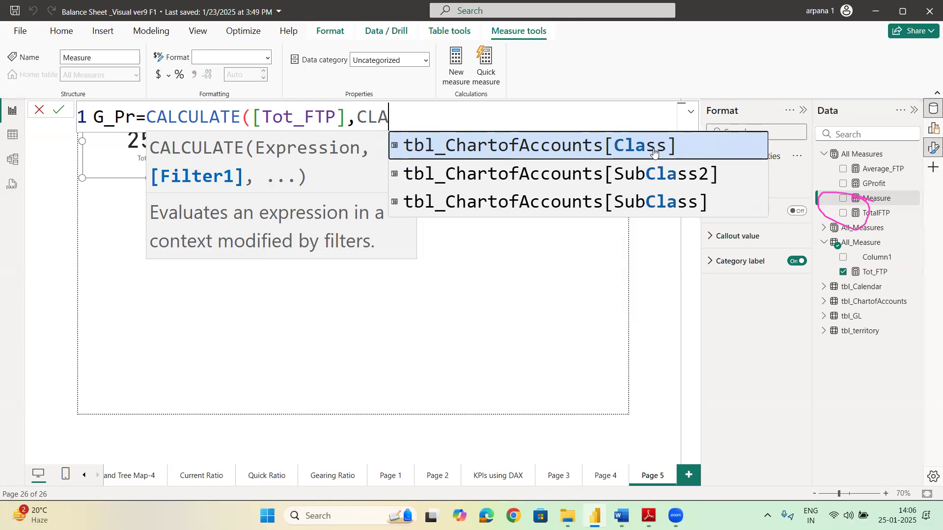
key(Tab)
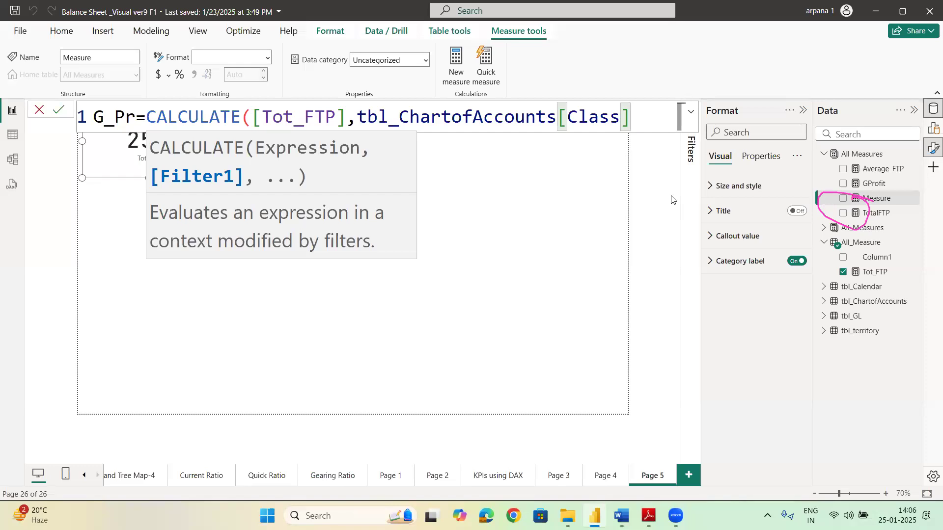
text(="Tad)
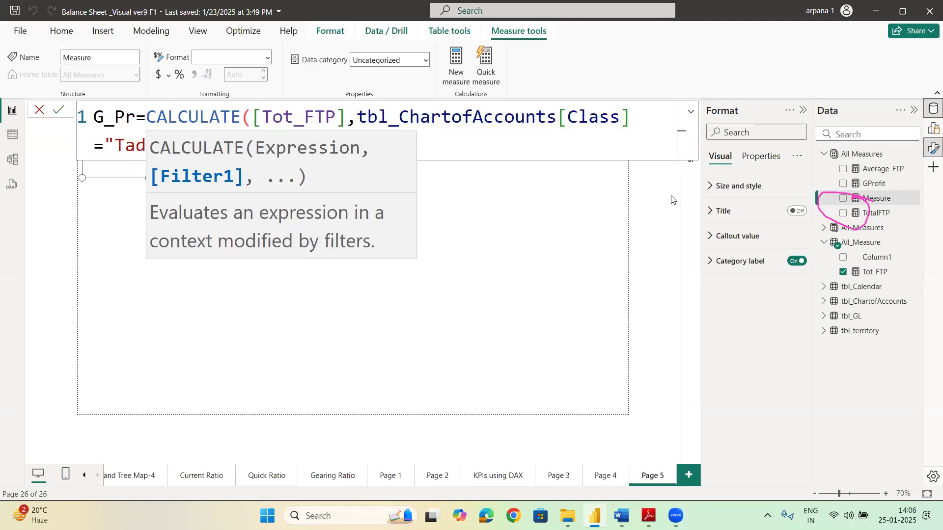
text())
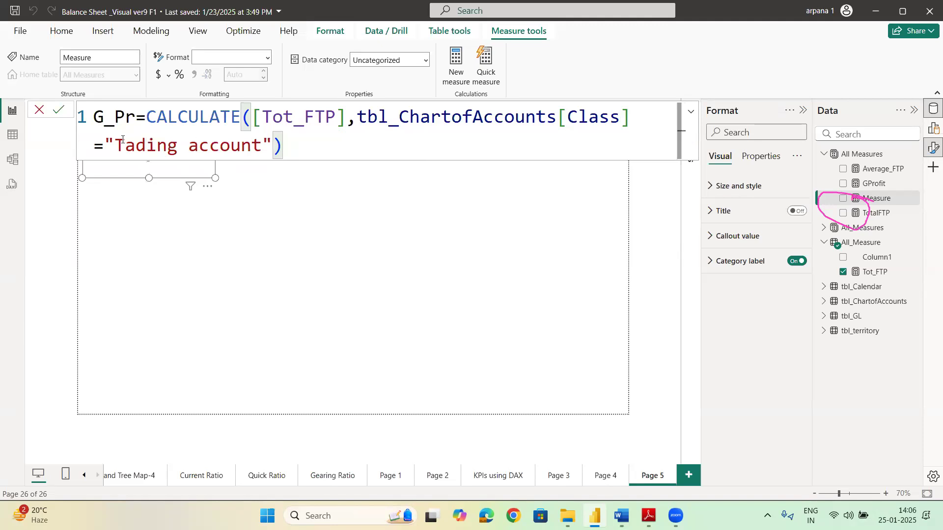
click(59, 111)
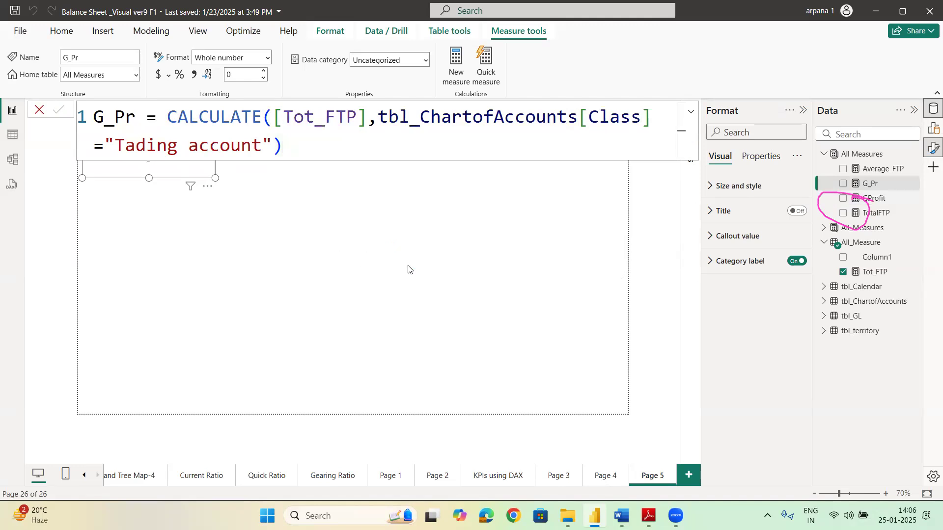
Step: Add a card showing the G_Pr measure beside the Tot_FTP card
click(244, 196)
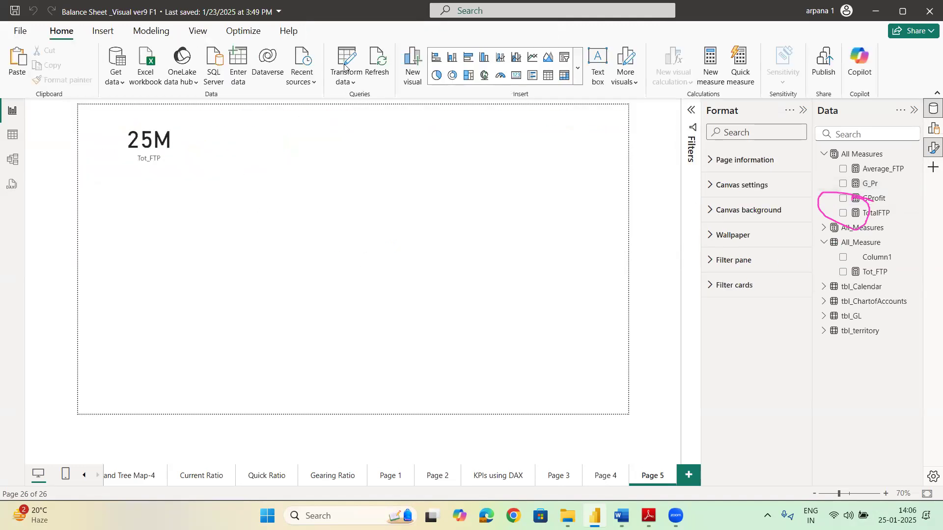
click(516, 74)
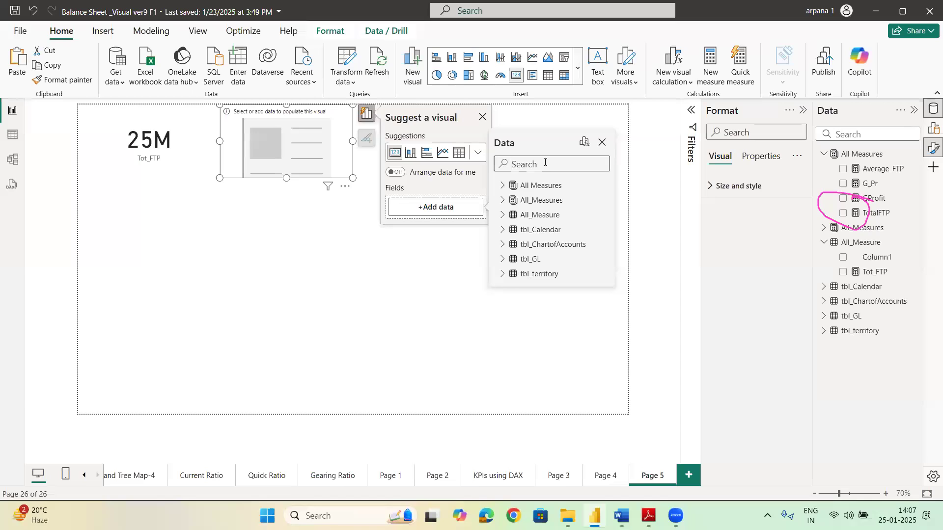
text(gp)
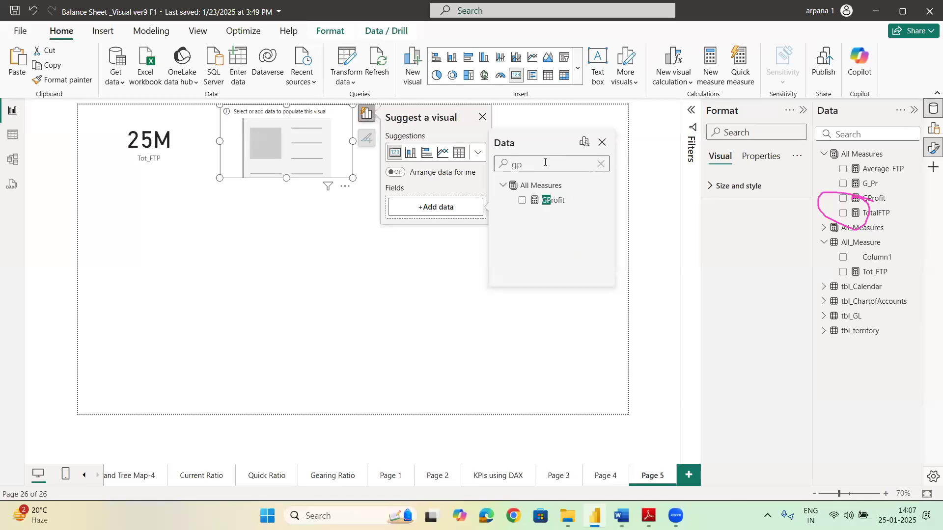
key(BackSpace)
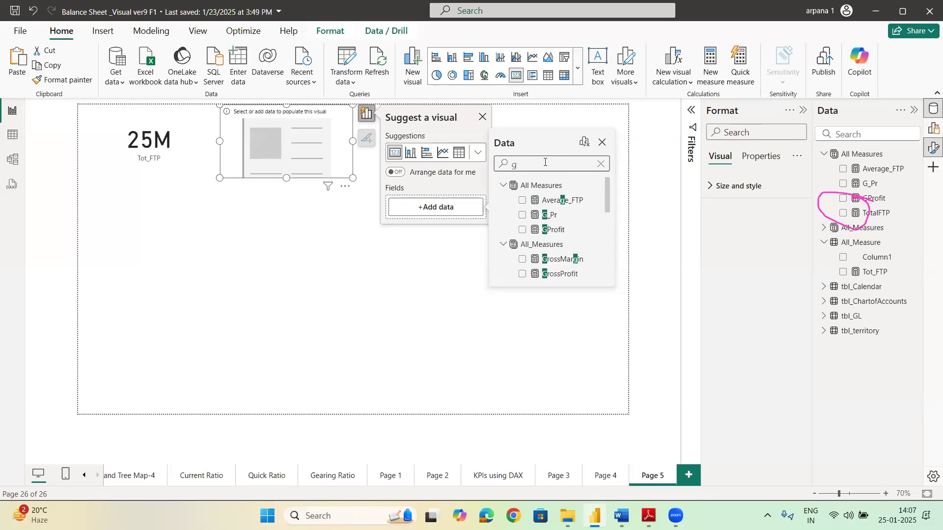
click(522, 215)
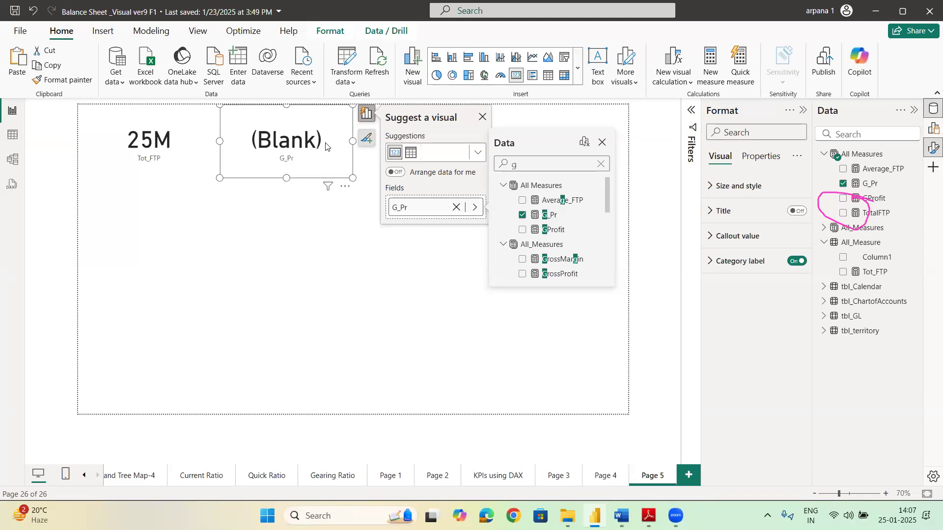
Step: Correct the filter text in the G_Pr formula to "Trading account" and commit the measure
click(871, 183)
click(126, 146)
text(r)
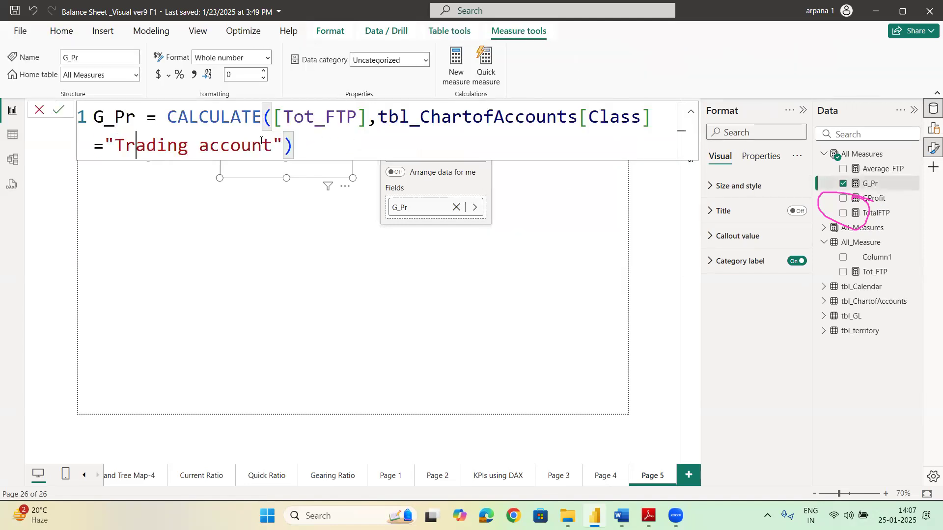
click(322, 146)
click(58, 110)
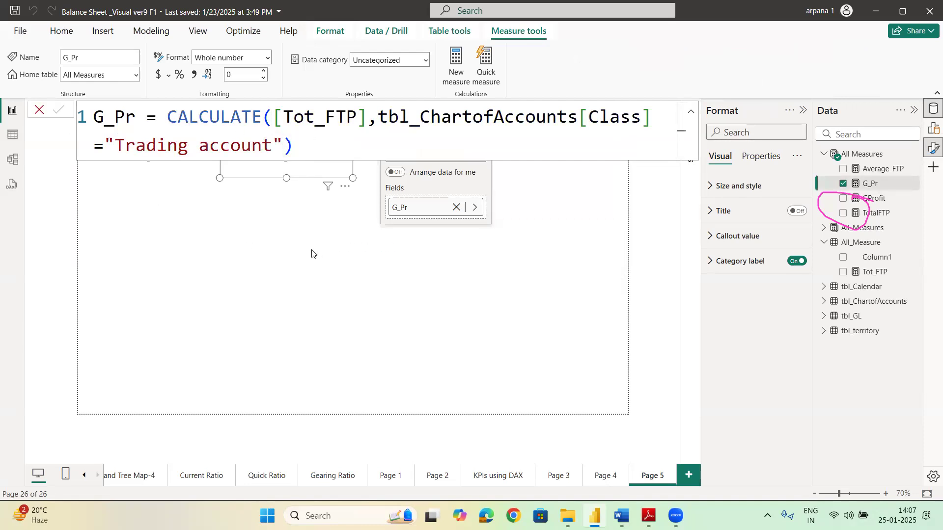
click(423, 261)
click(322, 167)
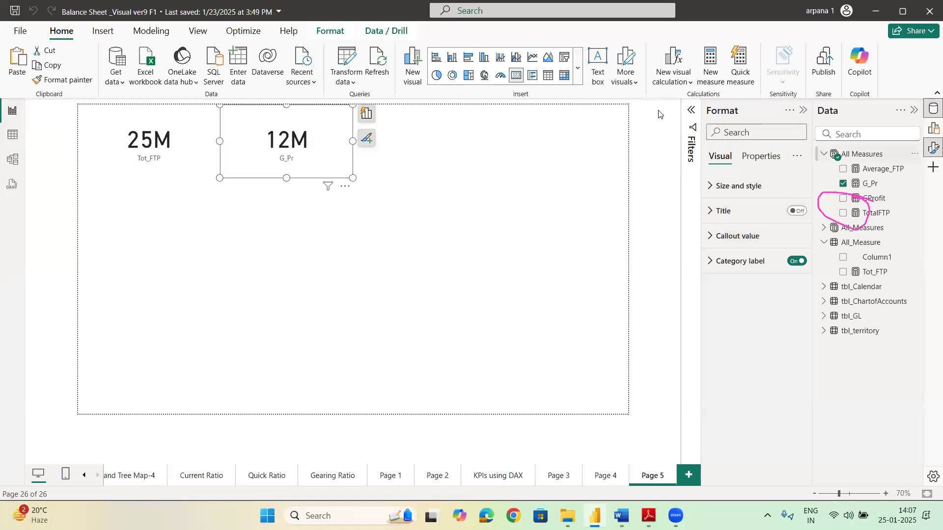
Step: Start a new measure named GPMargin in place of the default measure name
click(710, 72)
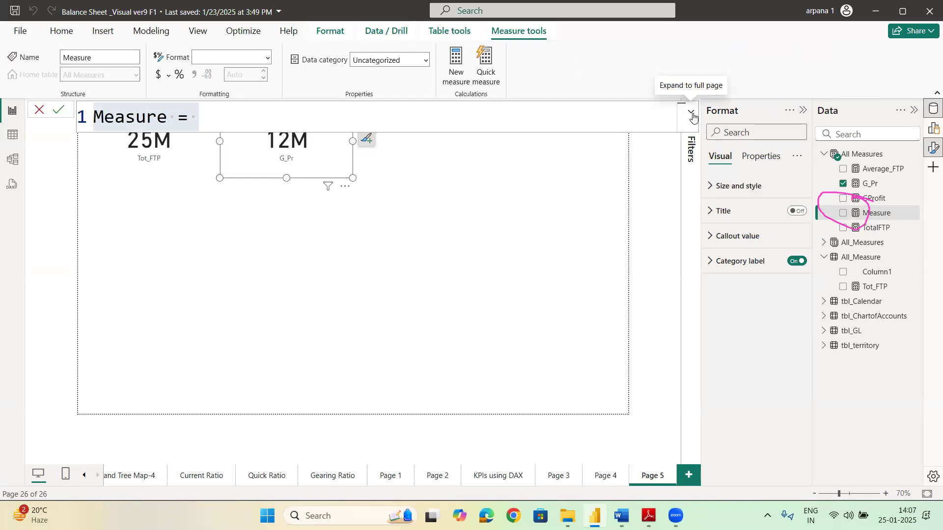
click(246, 112)
key(BackSpace)
key(BackSpace)
key(BackSpace)
key(BackSpace)
key(BackSpace)
key(BackSpace)
key(BackSpace)
key(BackSpace)
key(BackSpace)
key(BackSpace)
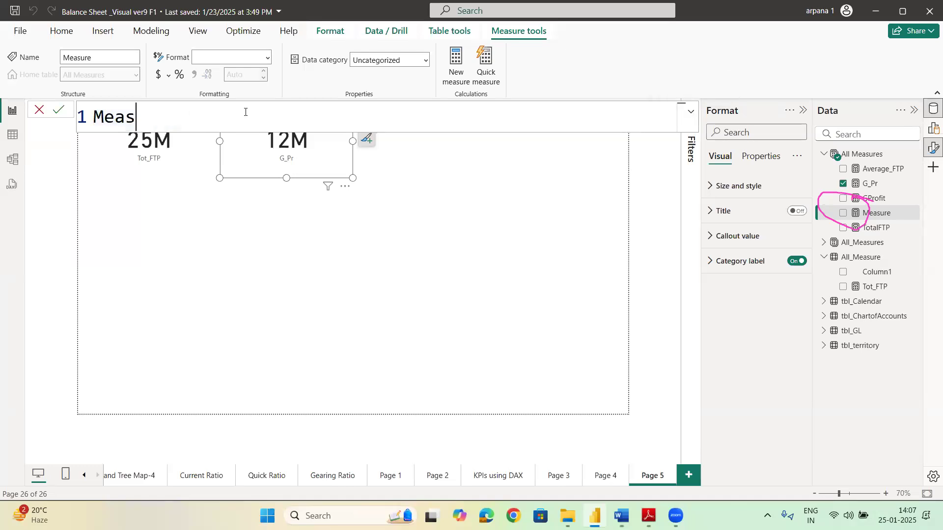
text(GPMargin)
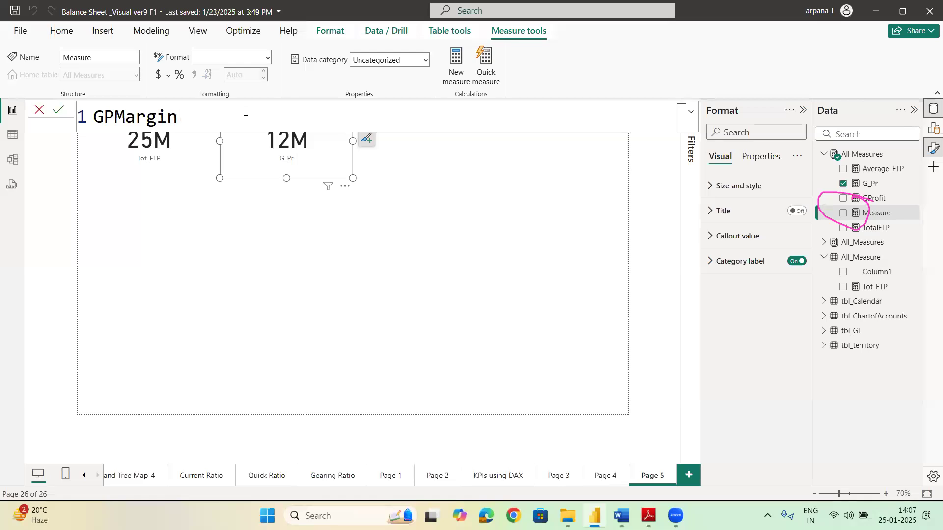
Step: Define GPMargin as [G_Pr]/[Tot_FTP] and commit the measure
text(=g)
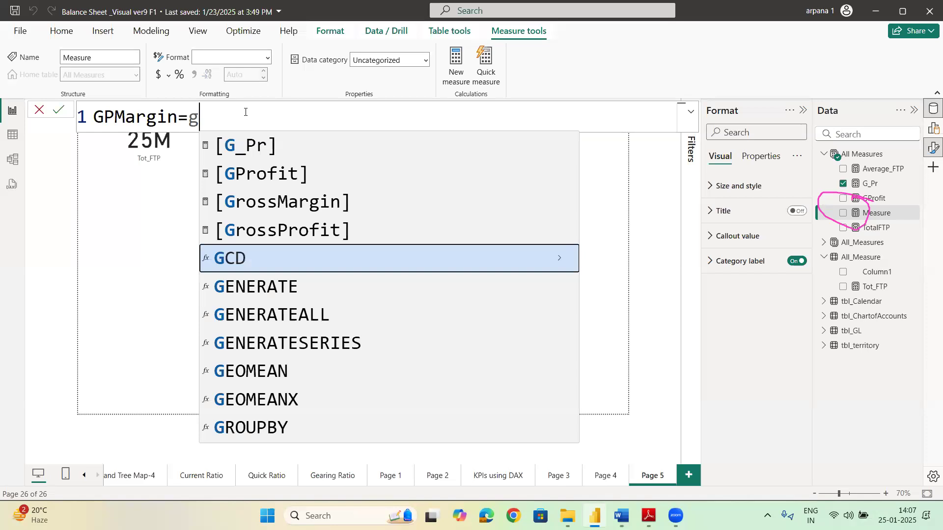
key(Up)
key(Up)
key(Up)
key(Up)
key(Tab)
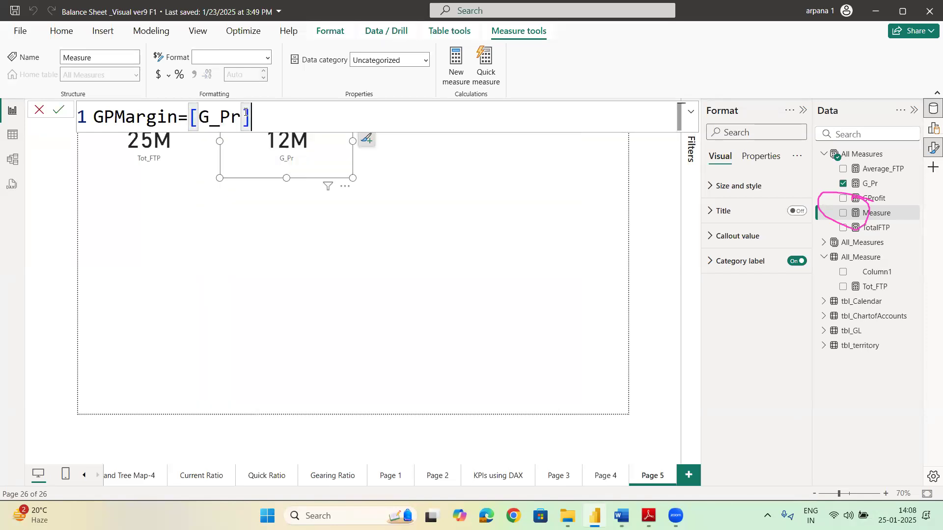
text(/tot)
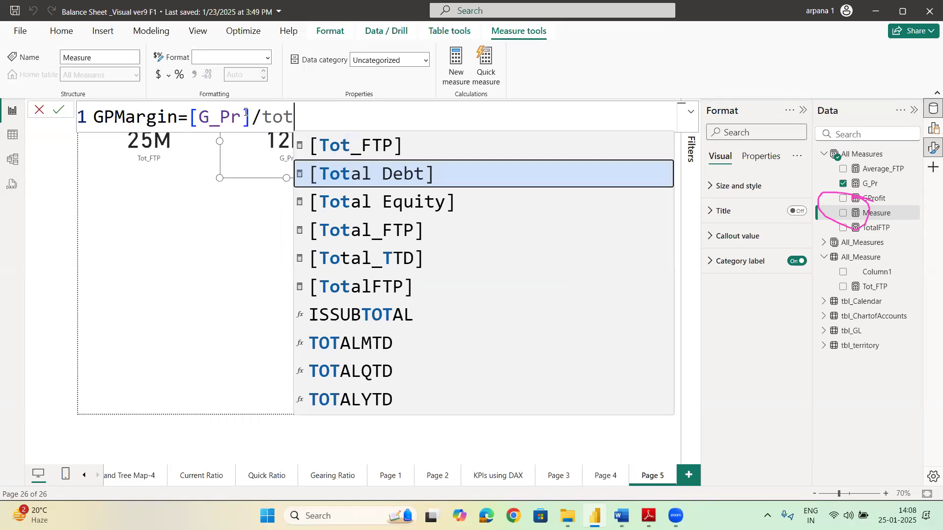
key(Up)
key(Tab)
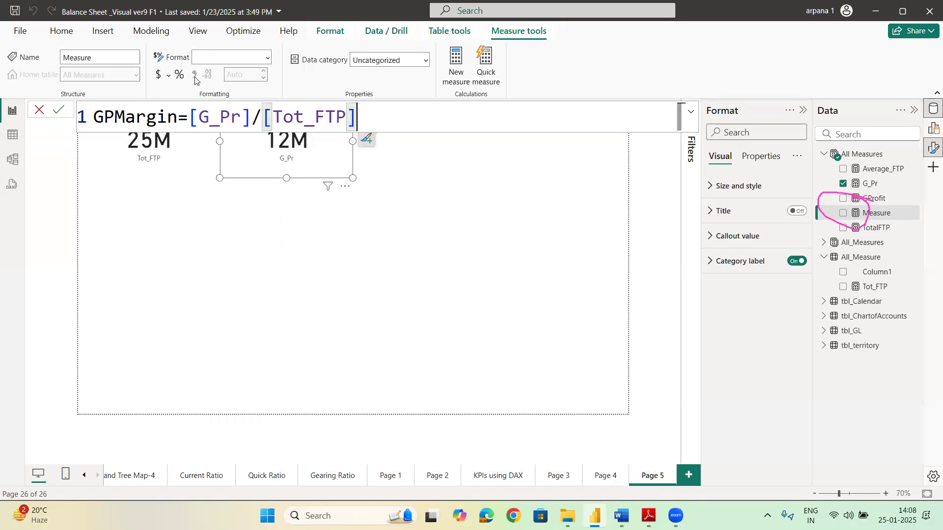
key(Return)
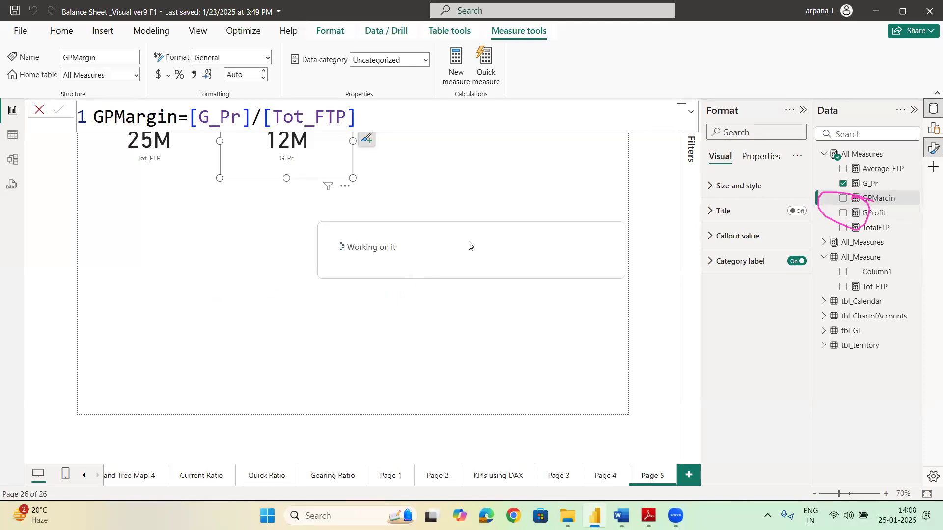
Step: Add a card showing GPMargin and place it beside the G_Pr card
click(447, 134)
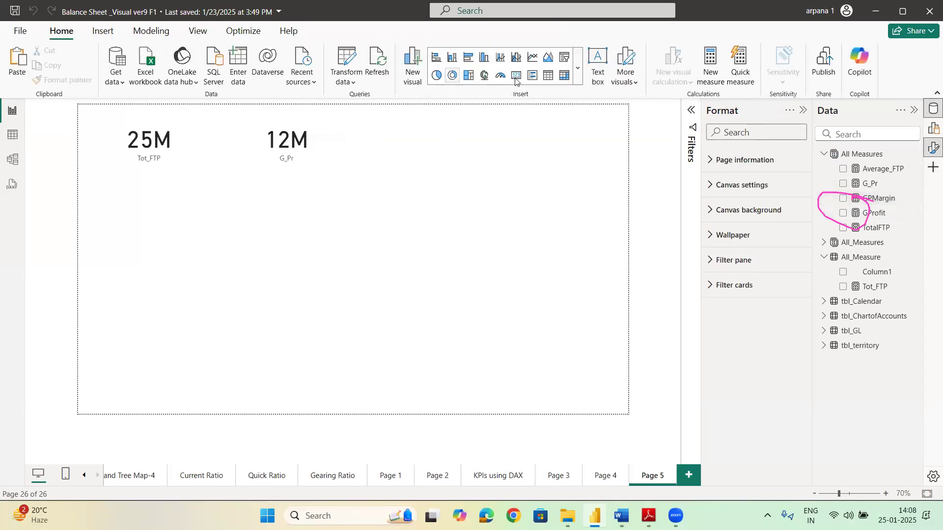
click(517, 76)
drag(193, 237, 454, 139)
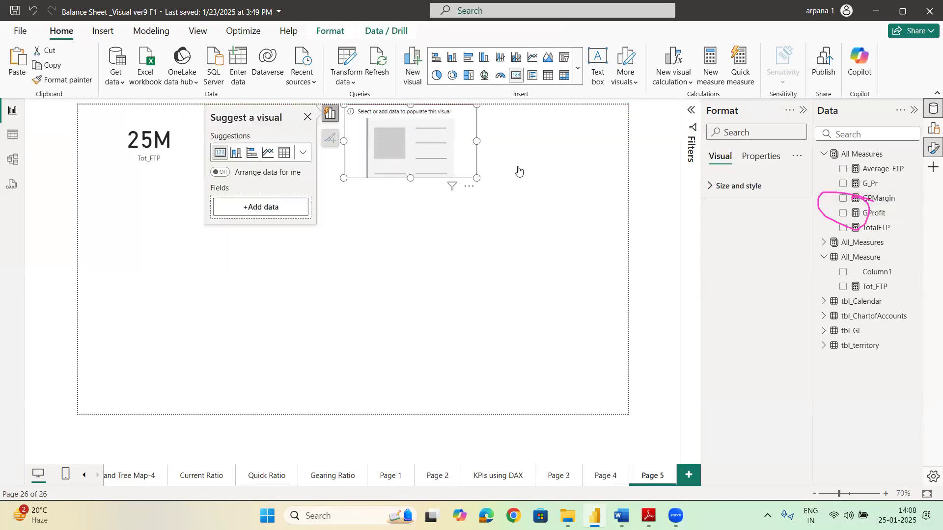
click(273, 214)
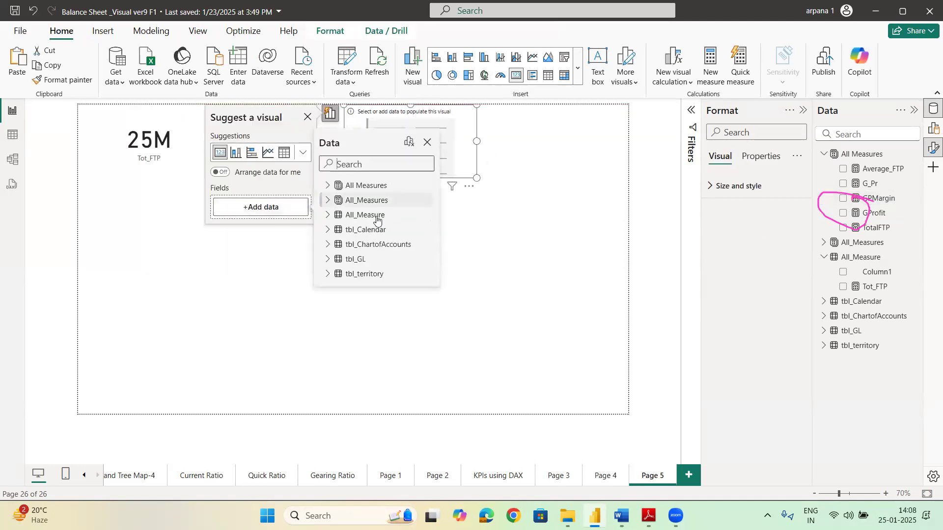
click(341, 165)
text(marg)
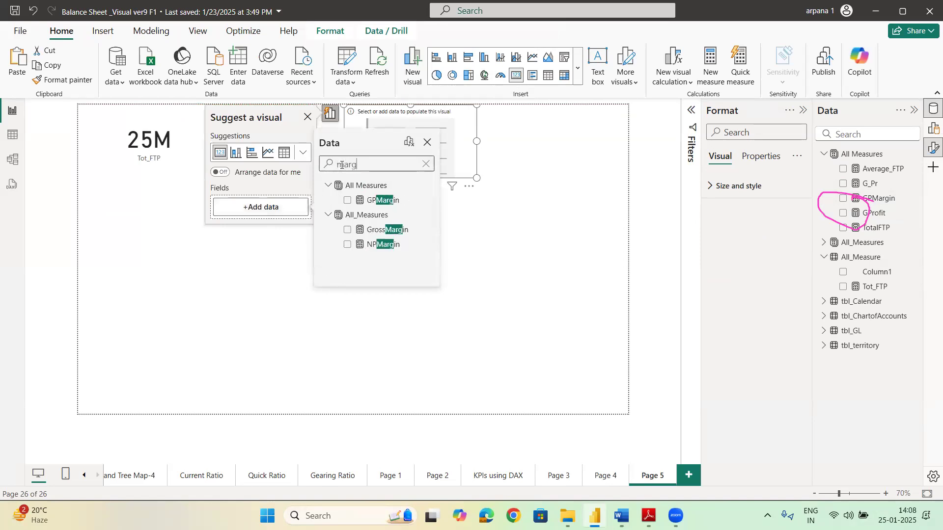
click(348, 200)
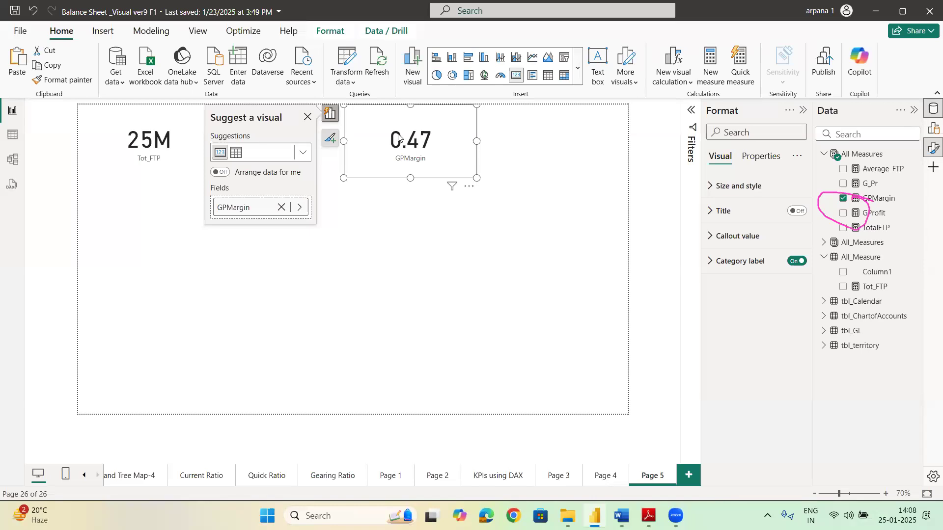
click(301, 120)
Step: Copy the formatting of the Current Assets visual on the Current Ratio page to the Tot_FTP card on Page 5
click(196, 120)
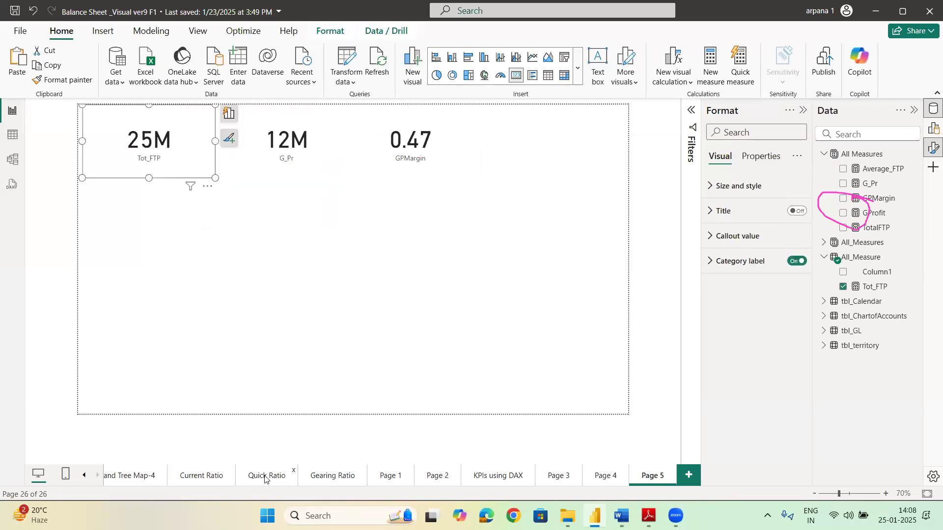
click(195, 477)
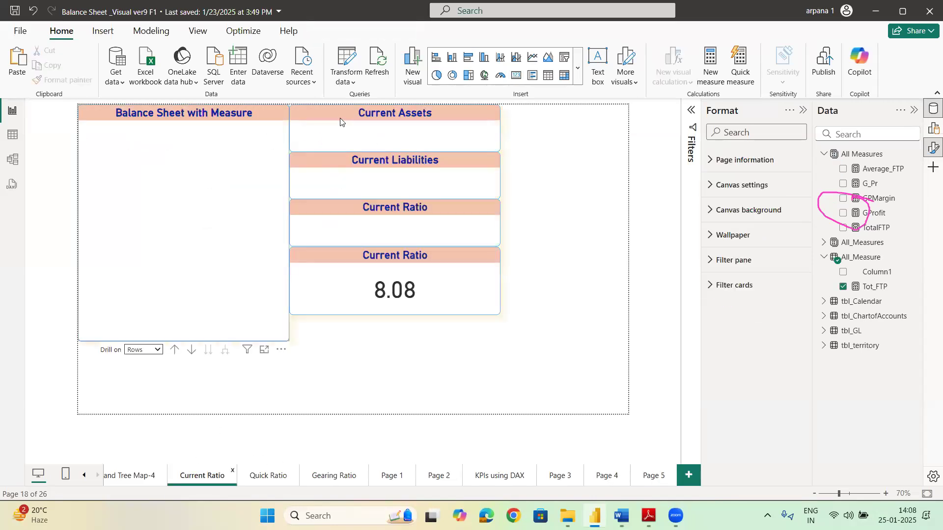
click(335, 115)
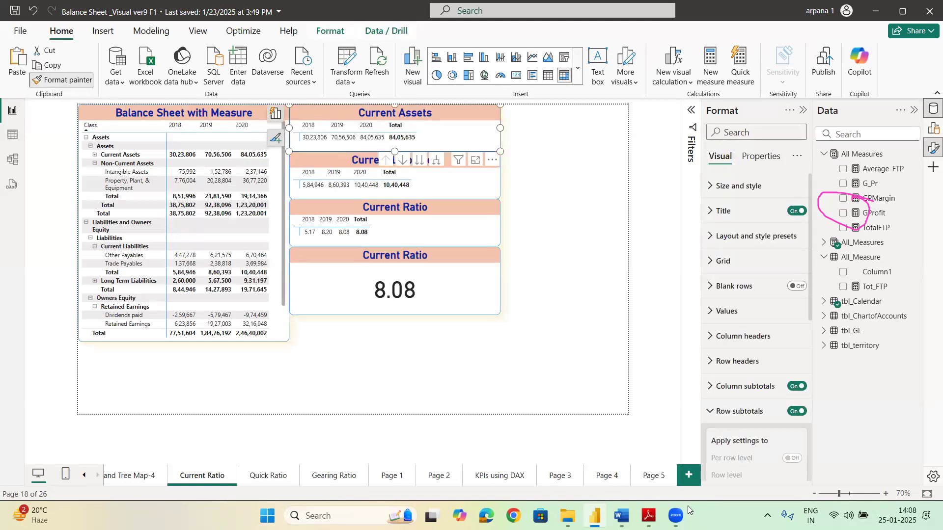
click(657, 476)
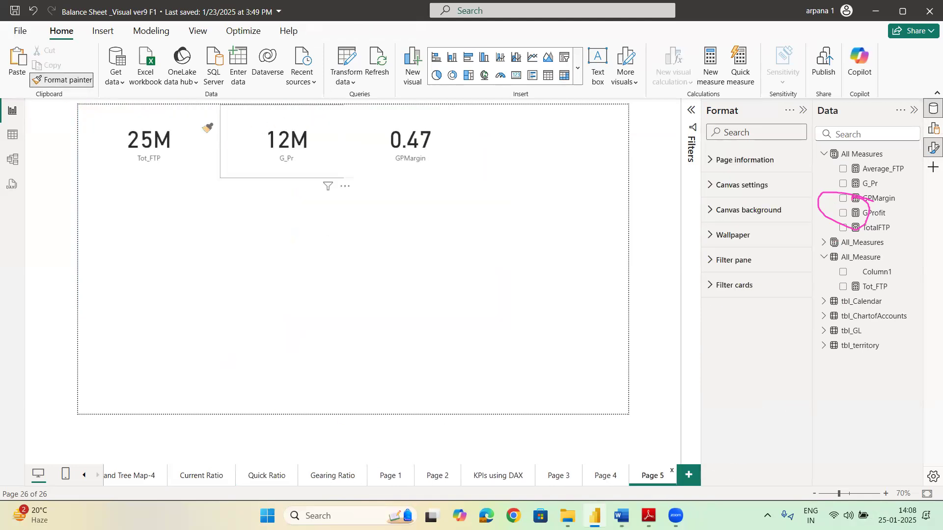
click(206, 130)
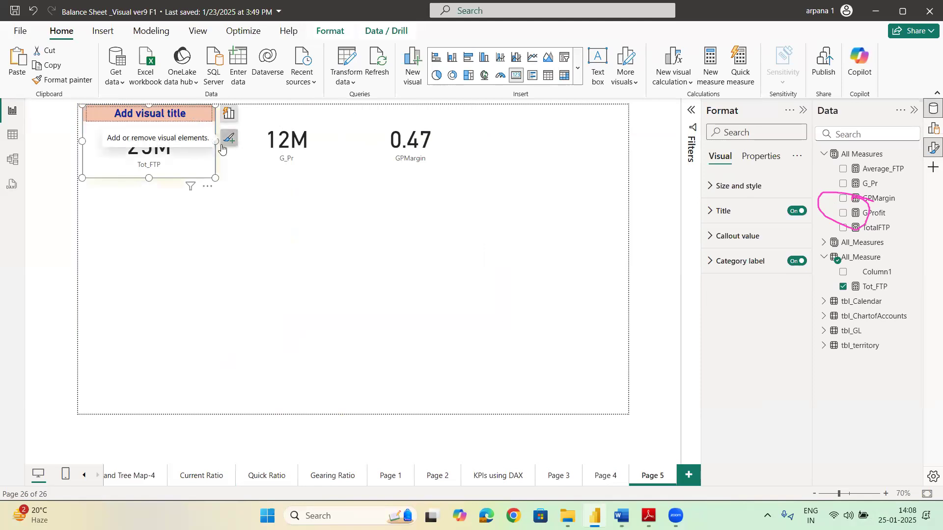
Step: Title the Tot_FTP card "Total Amount"
click(173, 114)
text(Total Amount)
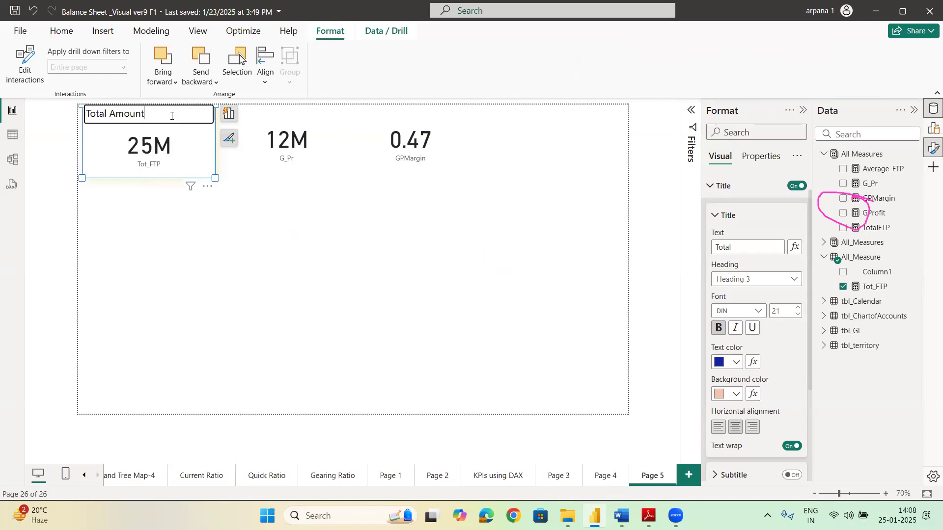
click(302, 118)
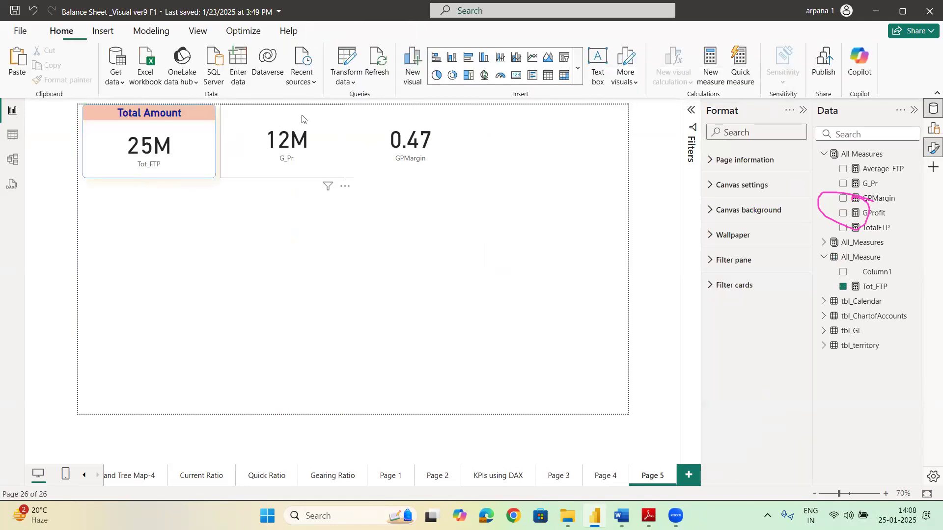
click(302, 118)
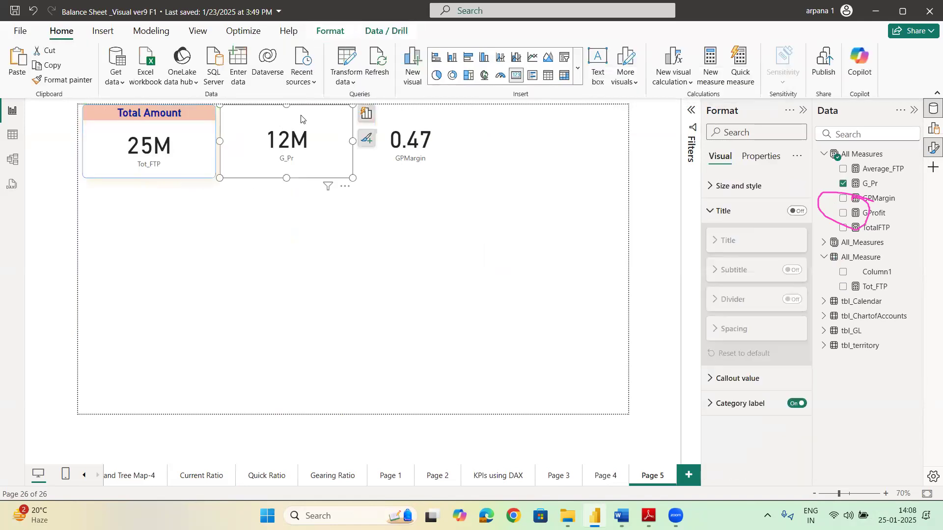
Step: Try to copy the Total Amount card's formatting to the G_Pr card
click(172, 121)
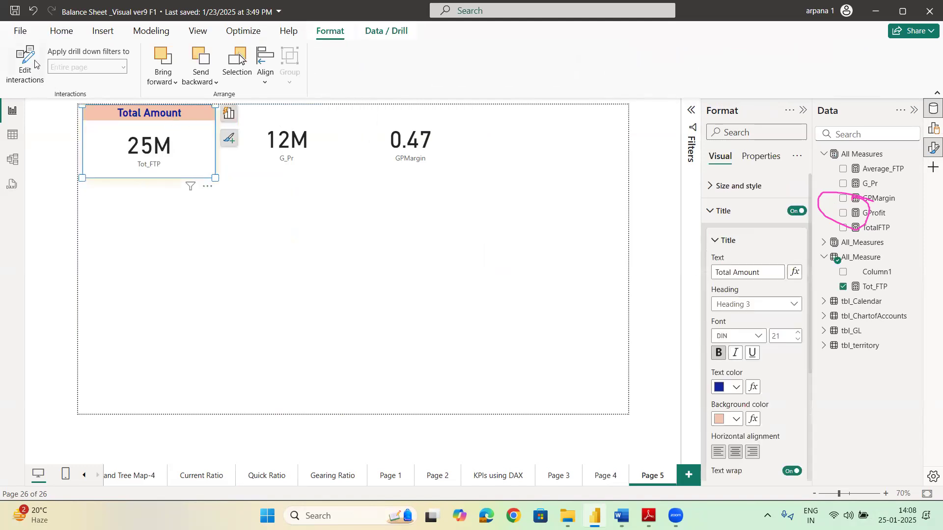
click(61, 30)
click(63, 79)
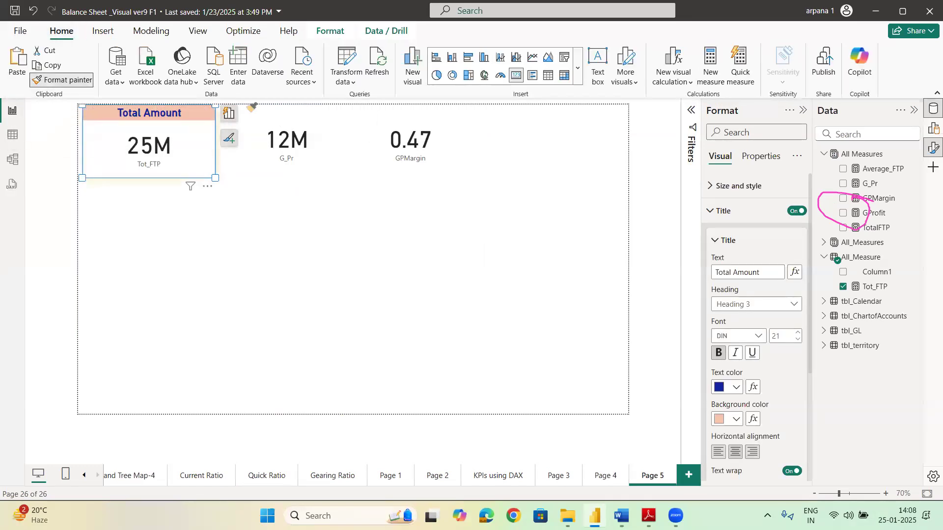
click(263, 114)
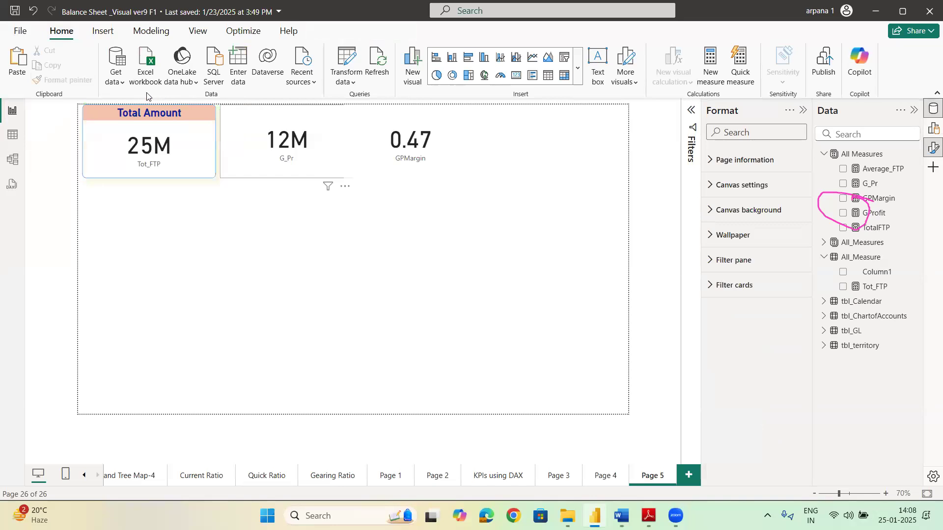
Step: Apply the Total Amount card's formatting to the G_Pr card with the format painter
click(119, 112)
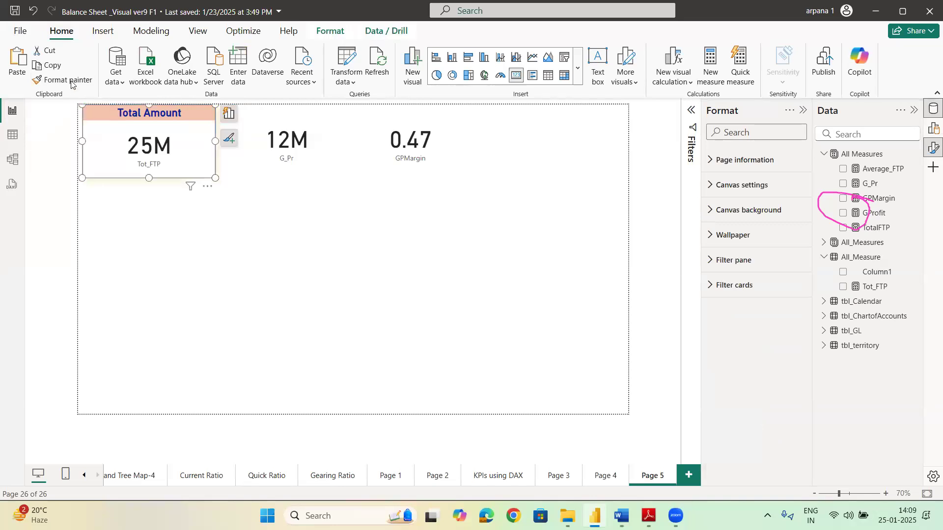
click(63, 80)
click(302, 116)
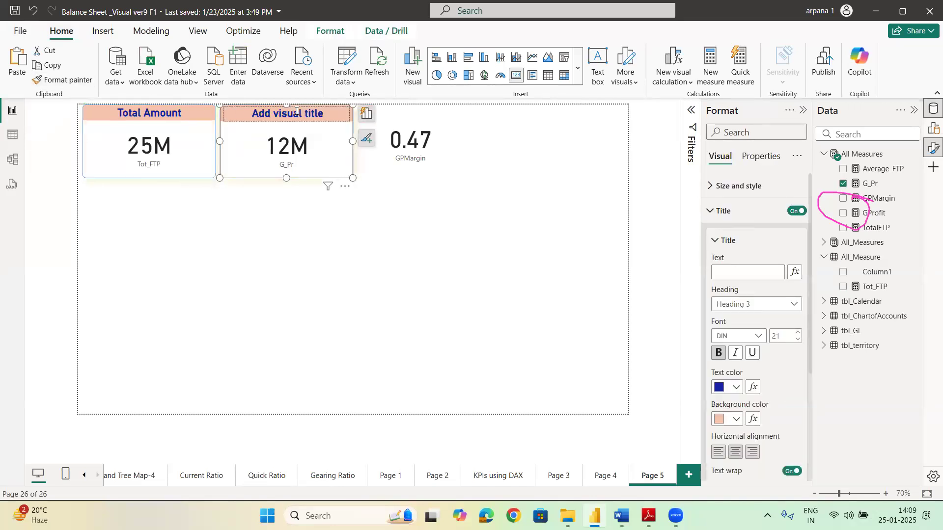
Step: Title the G_Pr card "Gross Profit"
click(297, 112)
text(Gr)
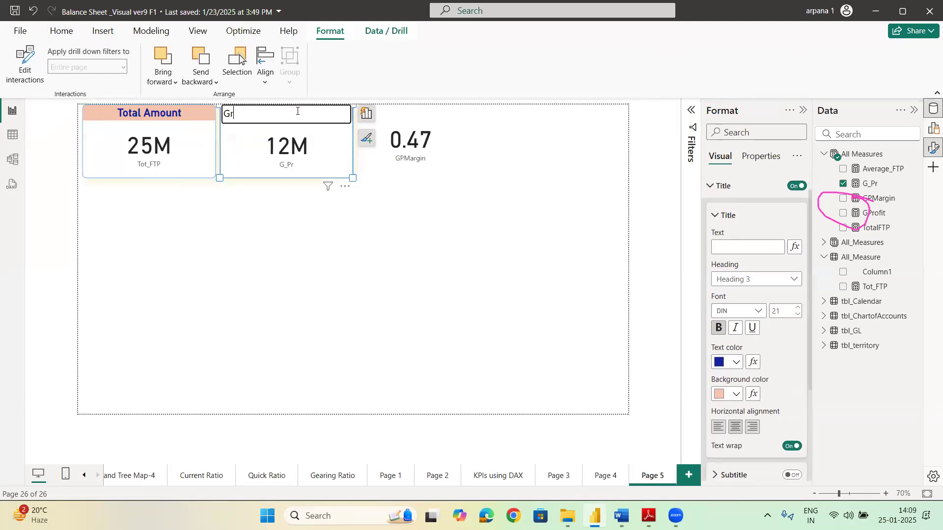
text(oss Profit)
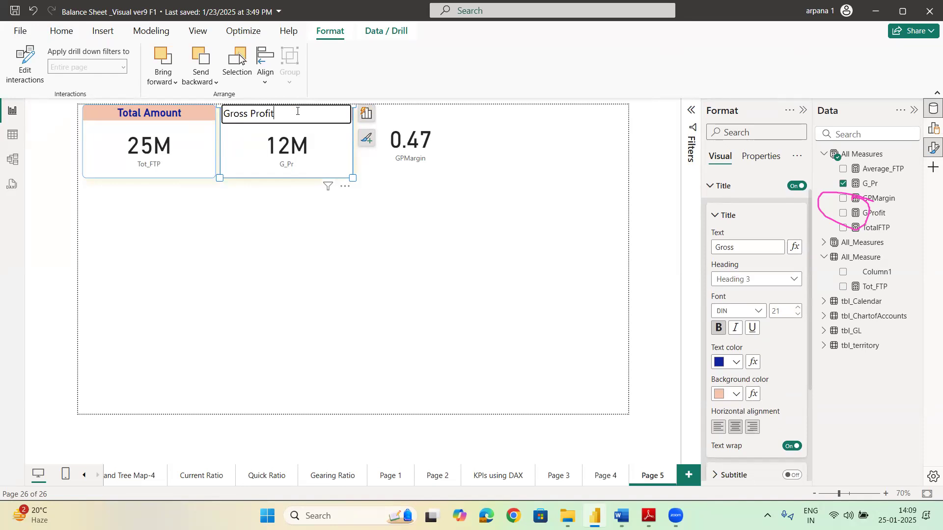
click(322, 213)
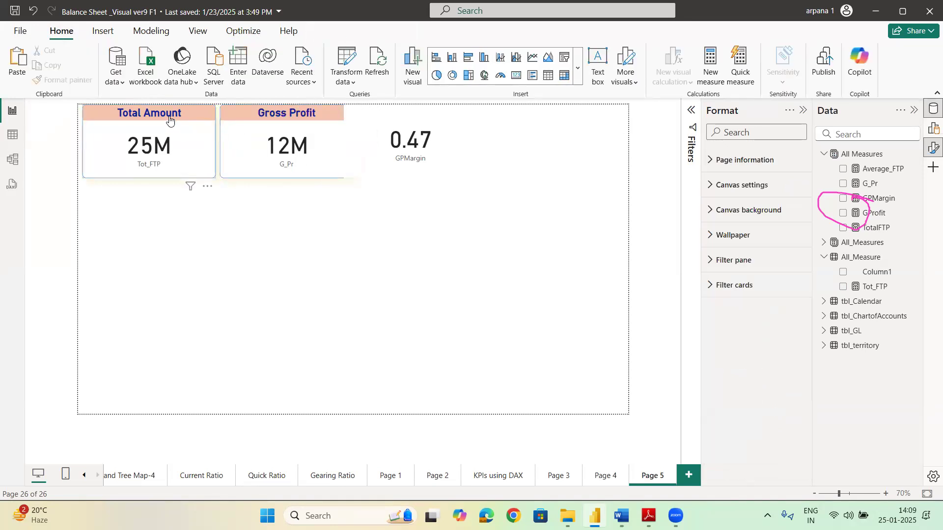
Step: Copy the Gross Profit card's formatting to the GPMargin card and title that card "Gross PMargin"
click(260, 116)
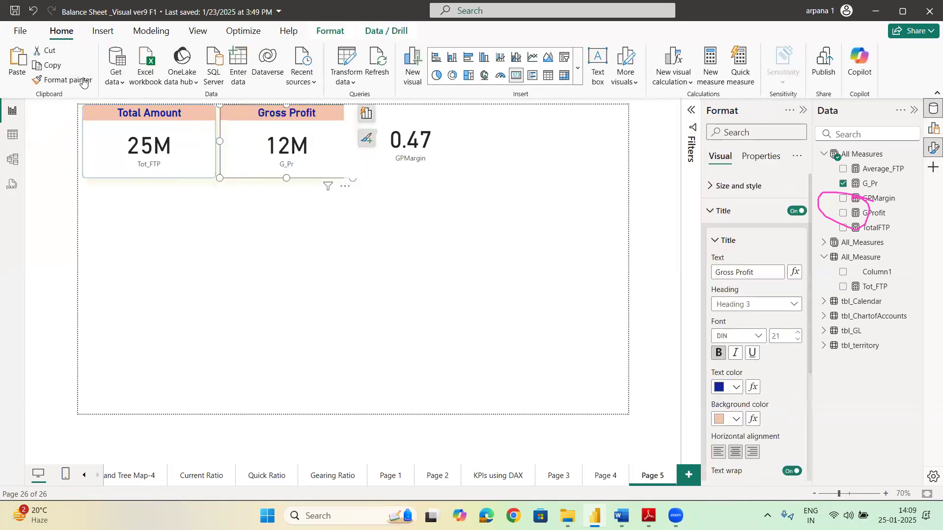
click(63, 79)
click(418, 118)
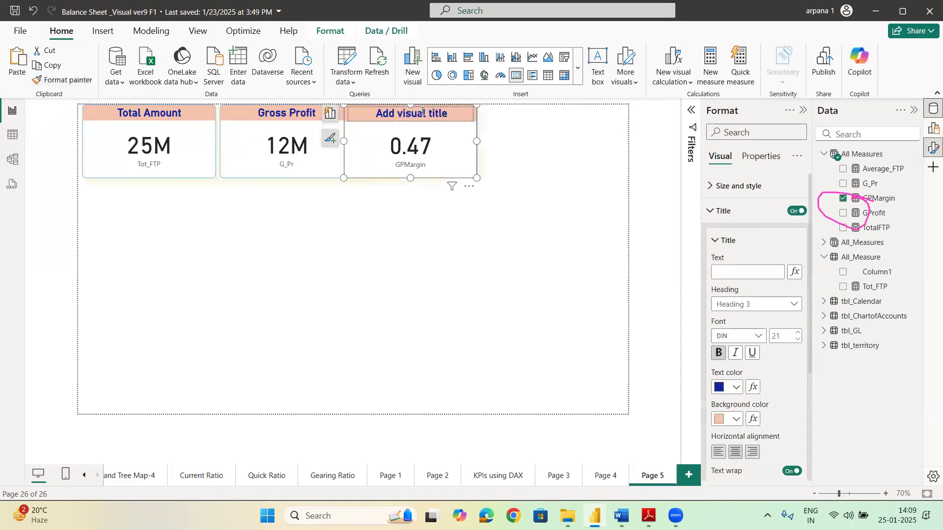
double_click(423, 112)
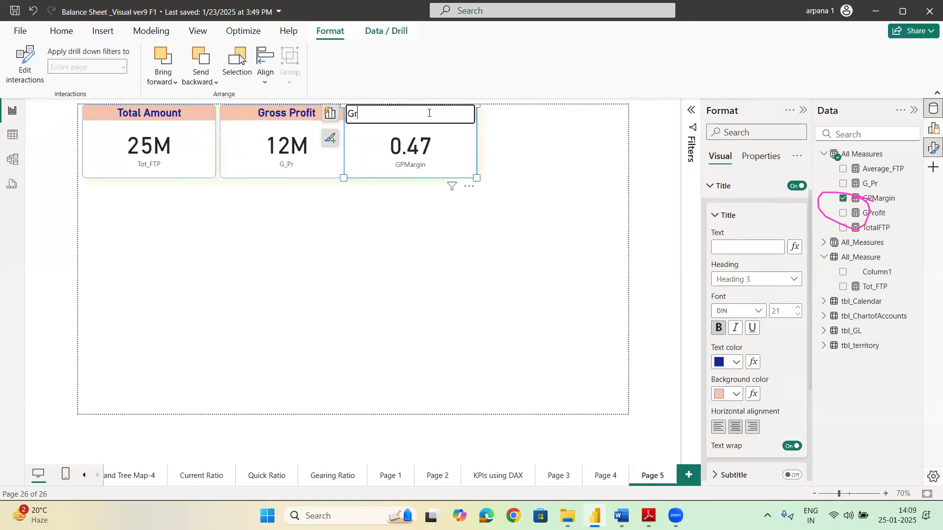
text(Gross PMargin)
click(443, 260)
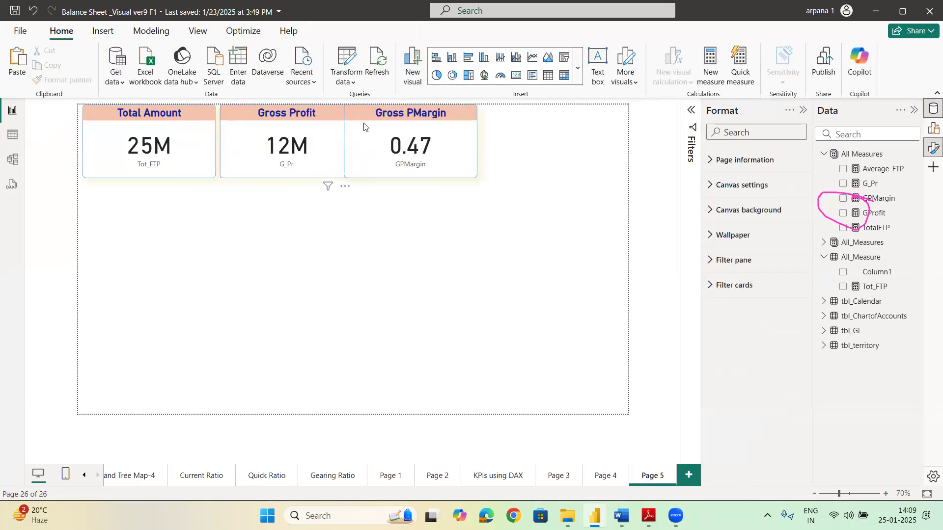
Step: Format the GPMargin measure as a percentage
click(448, 153)
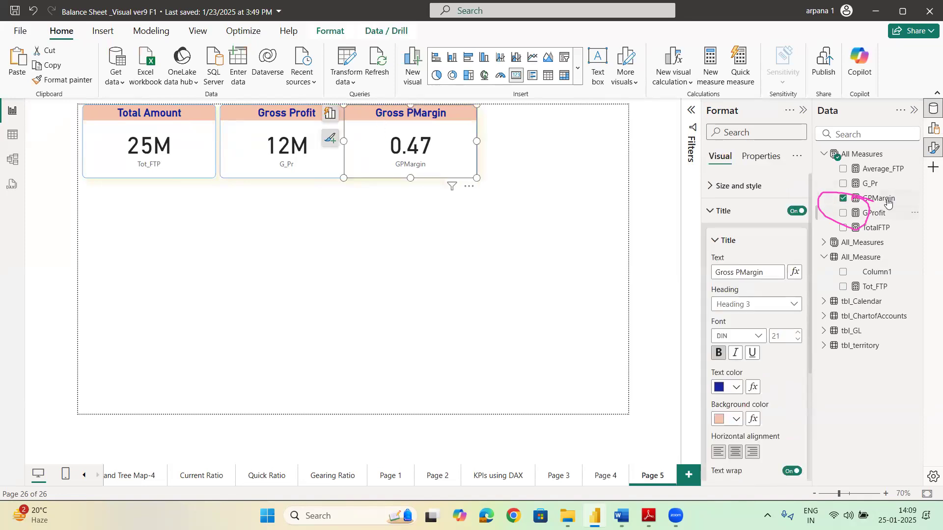
click(884, 199)
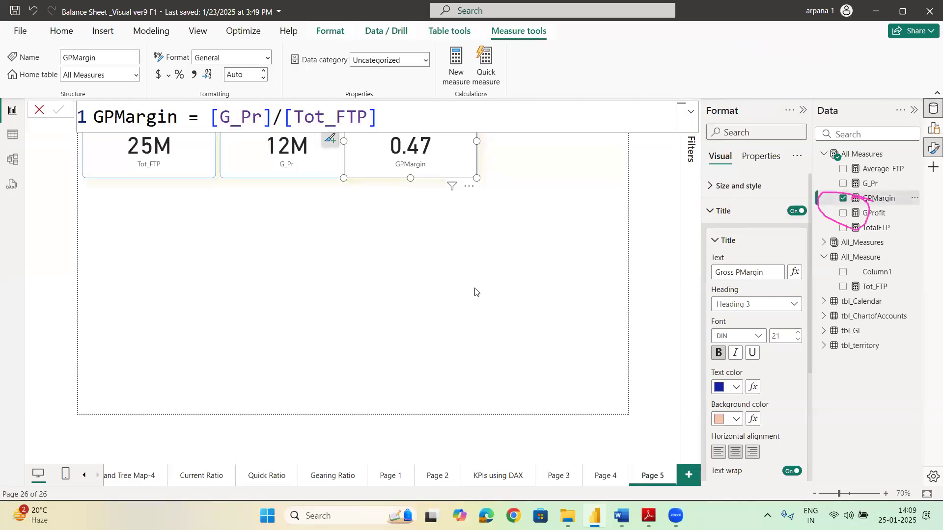
mouse_move(272, 37)
mouse_down()
mouse_move(19, 74)
mouse_move(531, 186)
mouse_move(220, 16)
mouse_up()
drag(387, 117, 440, 98)
drag(388, 117, 442, 100)
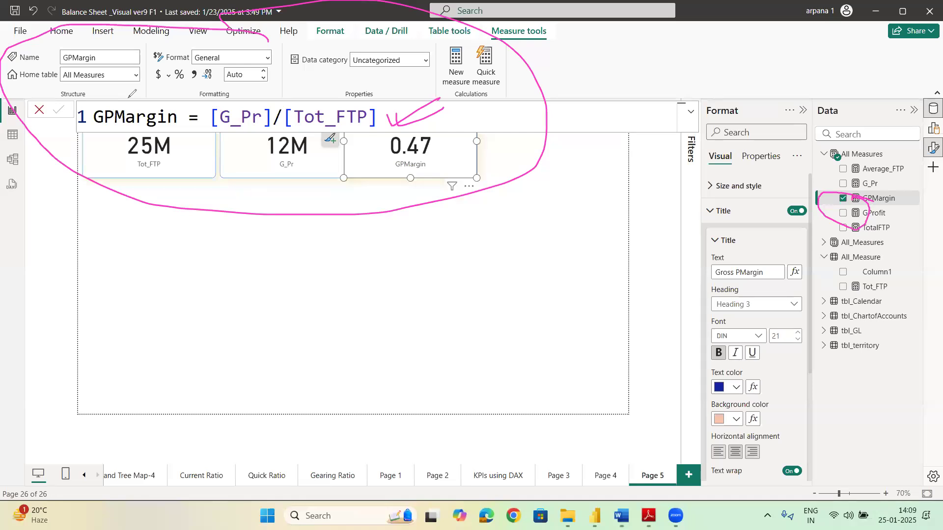
click(179, 77)
click(180, 74)
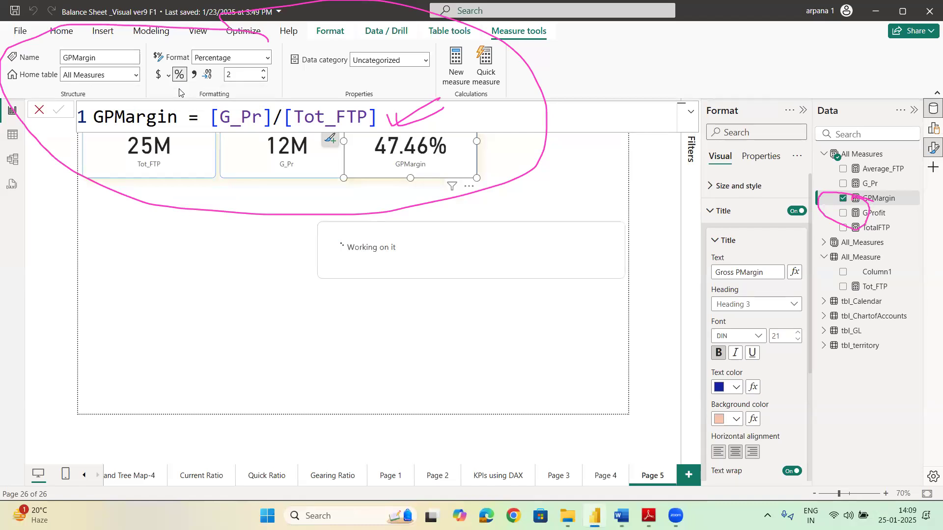
Step: Set the GPMargin measure to 0 decimal places
click(247, 74)
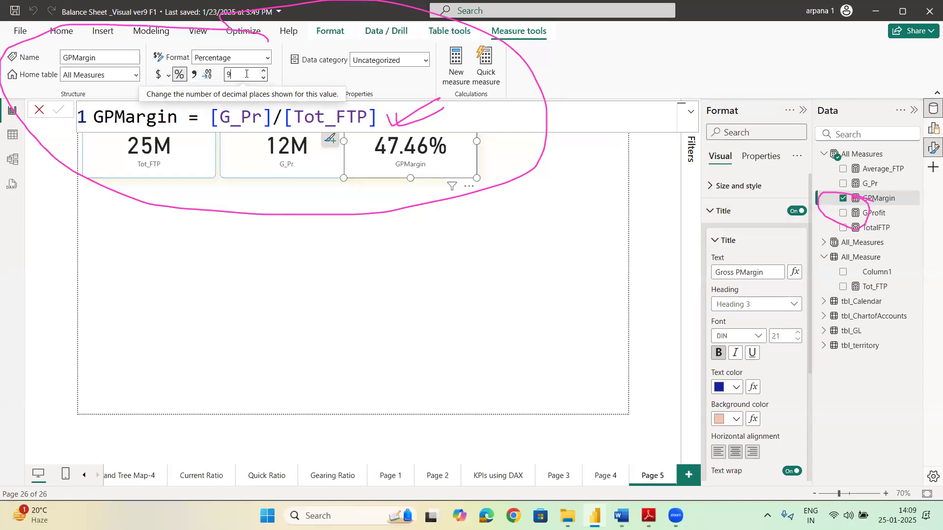
text(0)
key(Return)
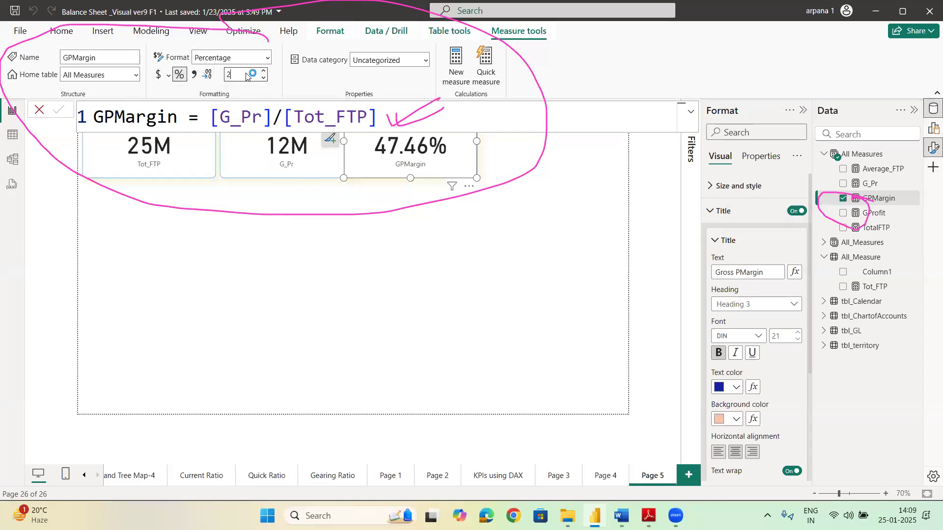
Step: Try to set the GPMargin measure to 2 decimal places
click(245, 74)
click(244, 75)
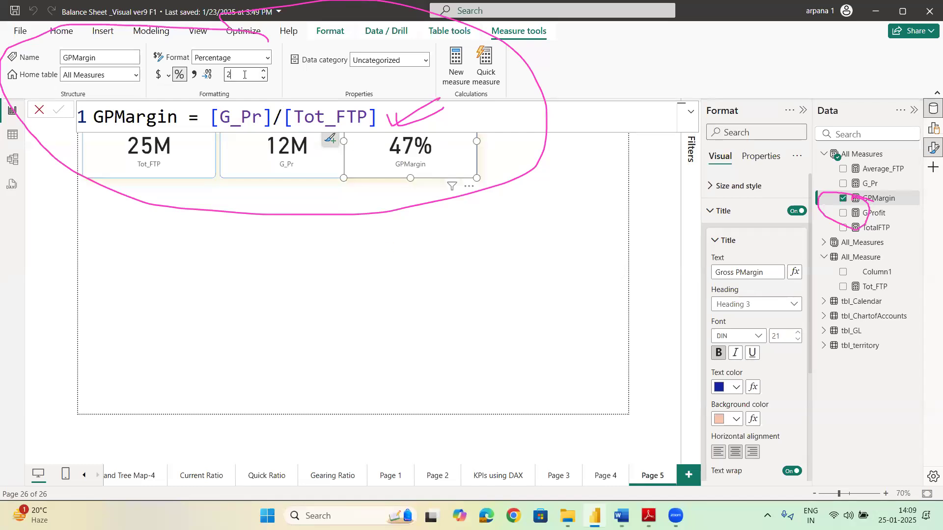
text(2)
click(227, 215)
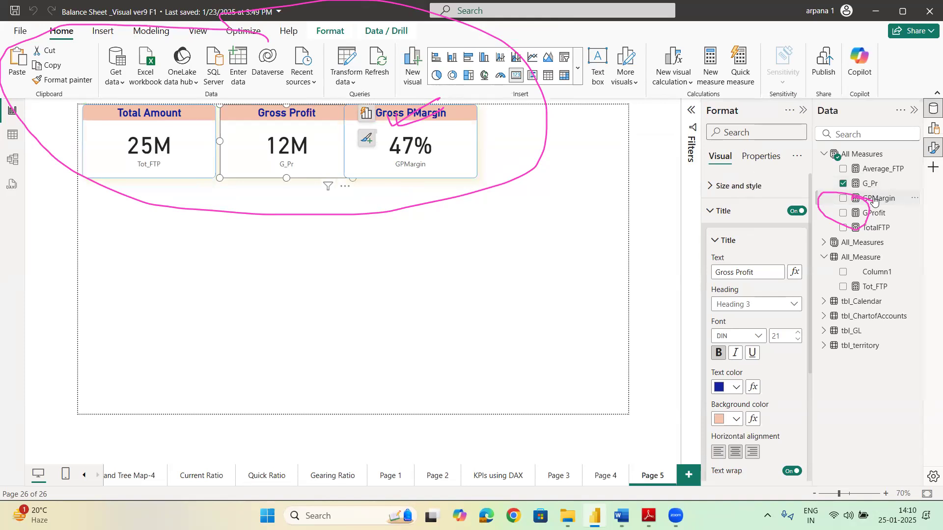
Step: Apply a thousands separator to the TotalFTP measure and set its format to Currency
click(876, 228)
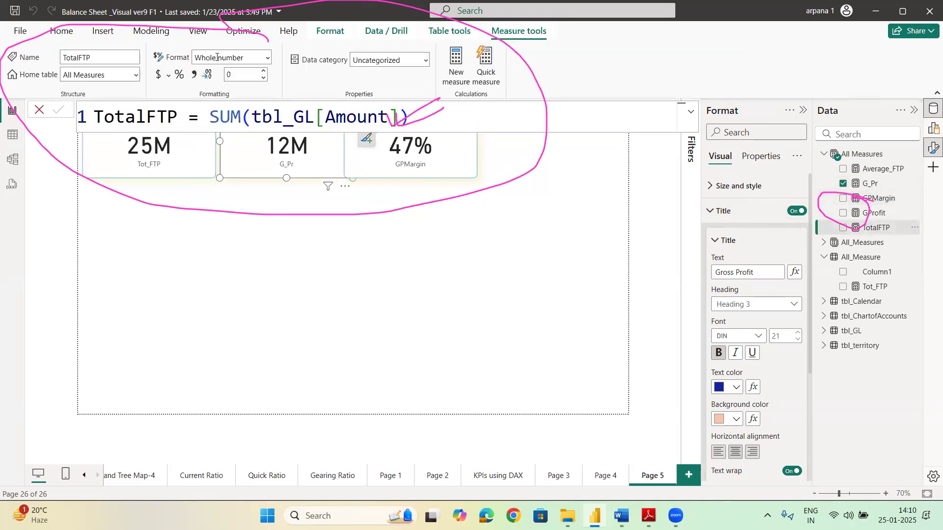
click(267, 57)
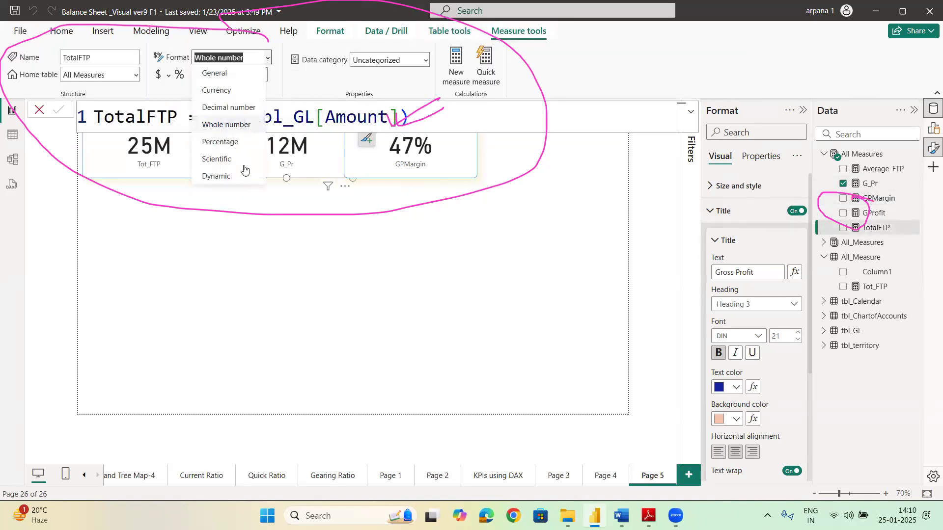
click(242, 127)
click(194, 74)
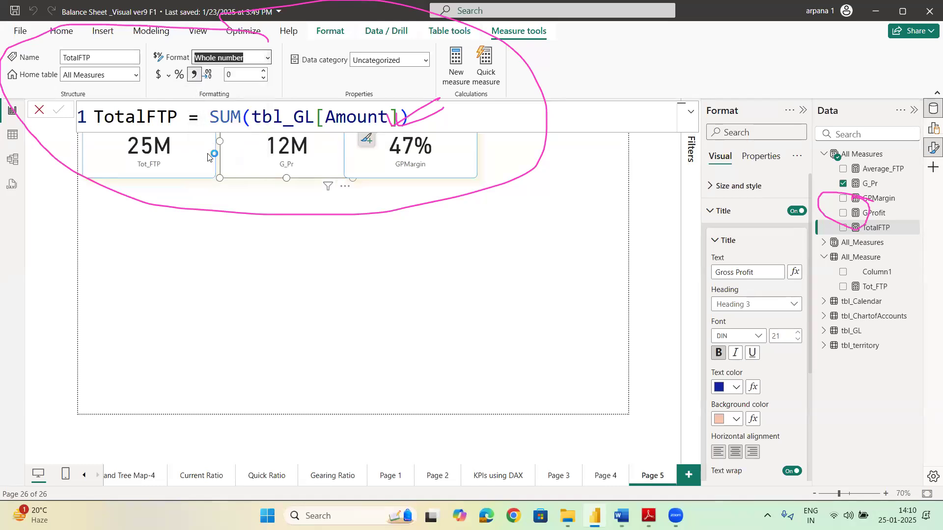
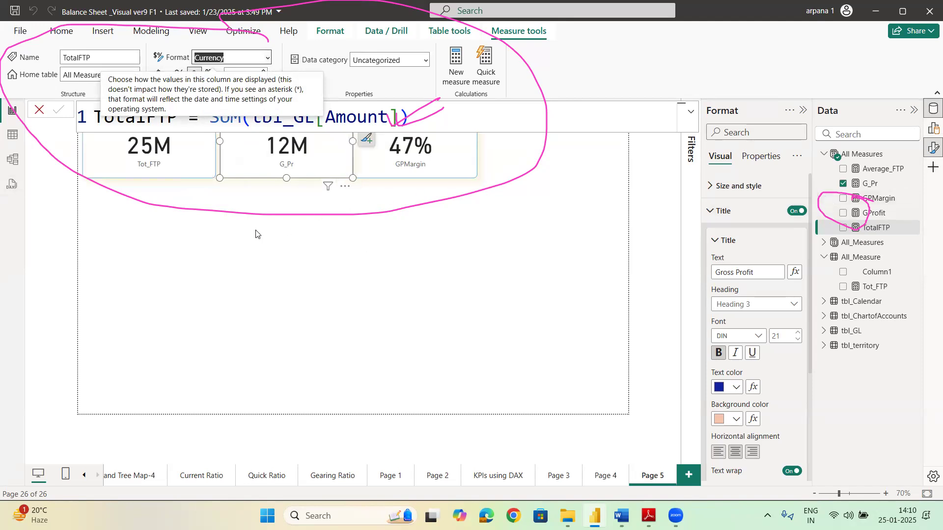
Step: Format the Tot_FTP measure shown in the Total Amount card as dollar currency with a thousands separator
click(188, 163)
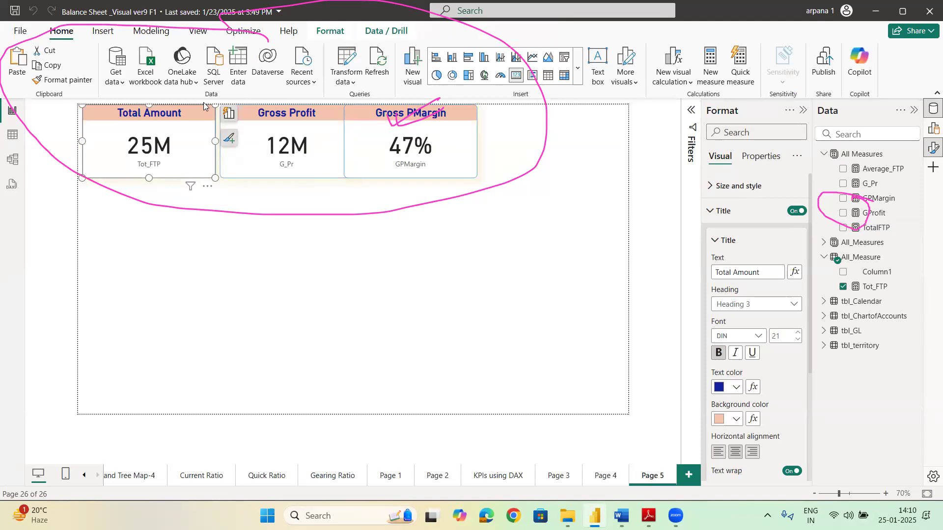
click(233, 118)
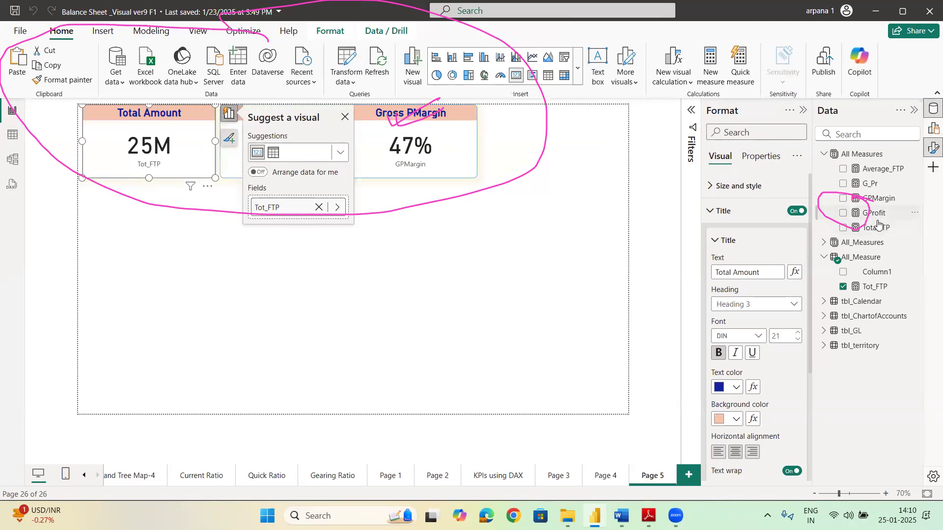
click(869, 289)
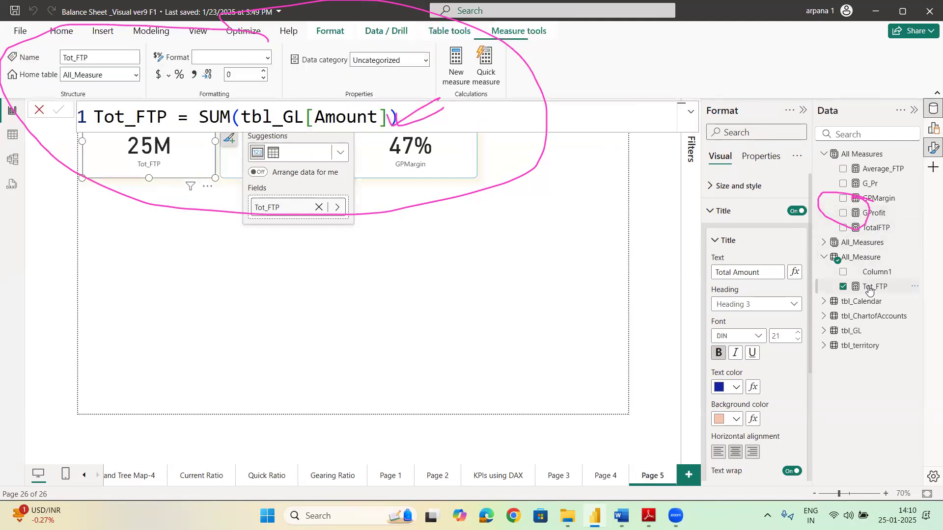
click(195, 77)
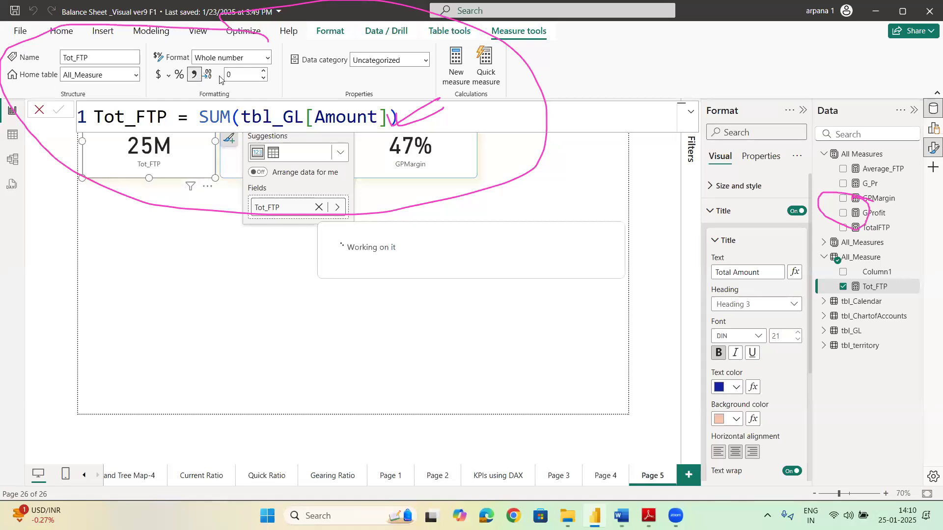
click(159, 75)
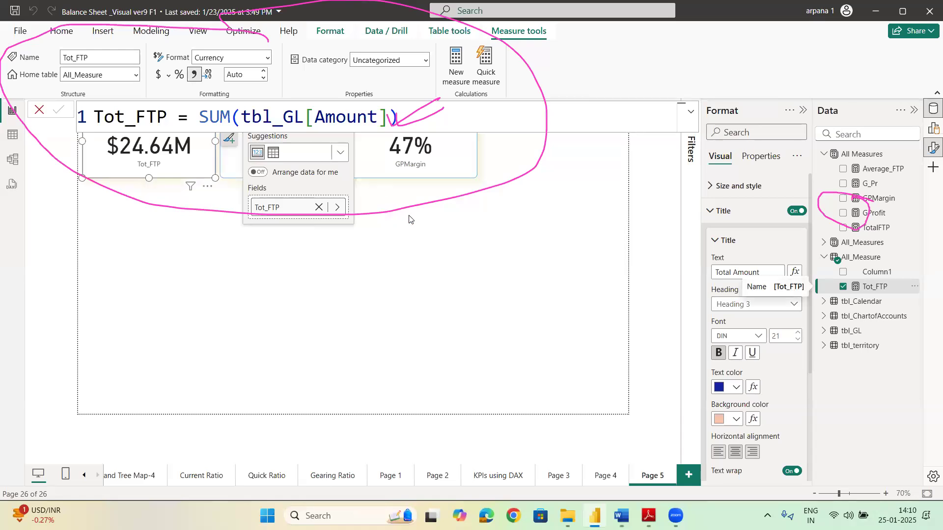
click(224, 170)
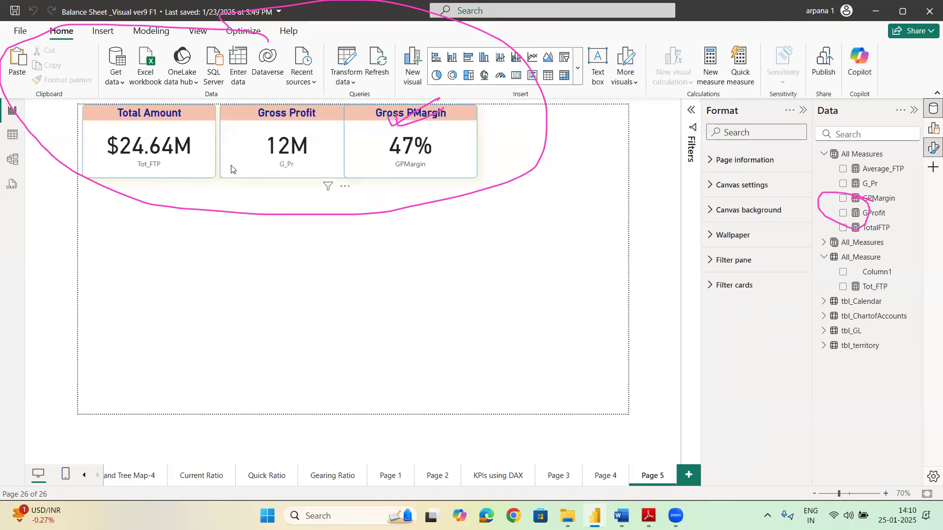
Step: Switch to the Word document "Financial Statement Analysis- Part 3" and examine the sample dashboard image above Assignment 3
click(289, 142)
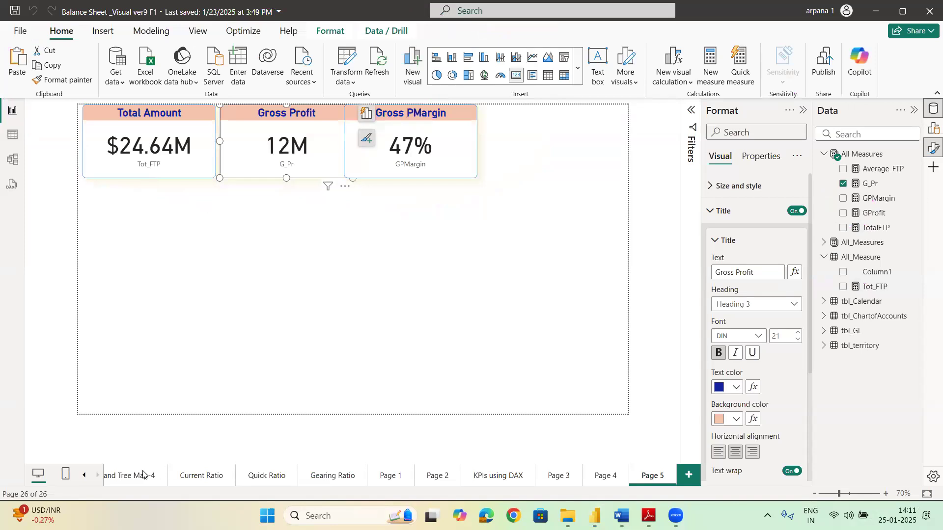
click(85, 476)
click(85, 476)
mouse_move(622, 516)
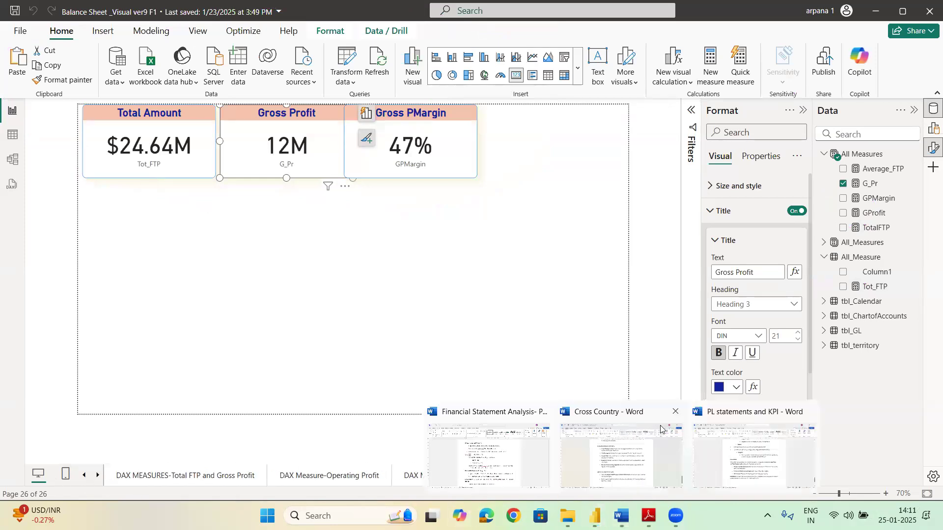
click(499, 412)
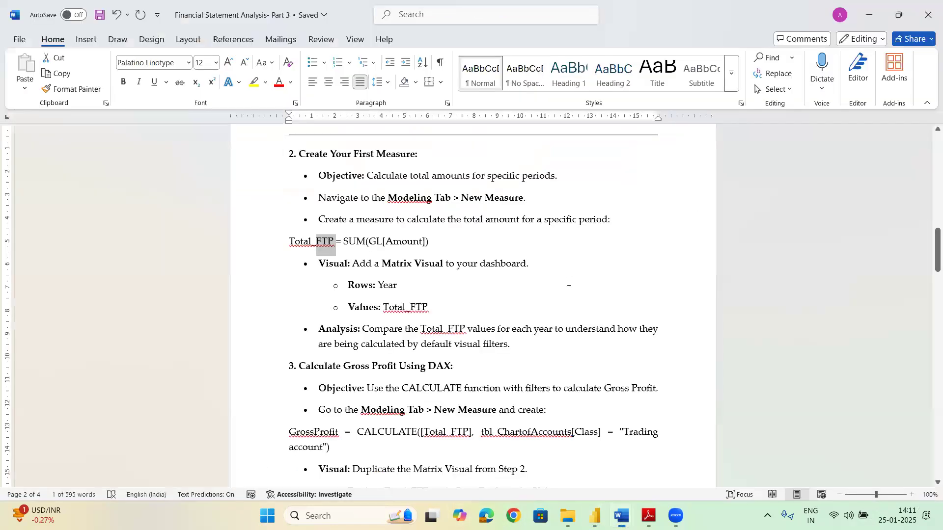
scroll(578, 274, up, 8)
scroll(577, 275, up, 5)
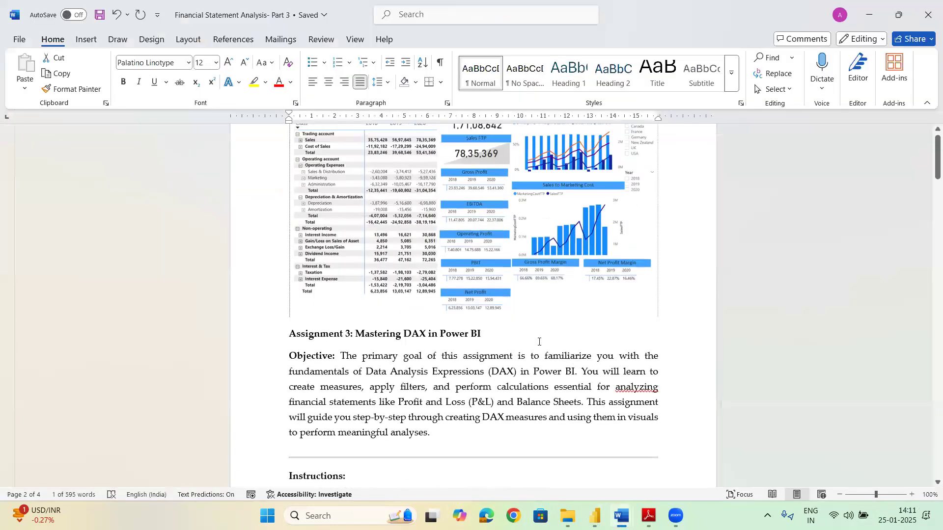
scroll(539, 341, down, 2)
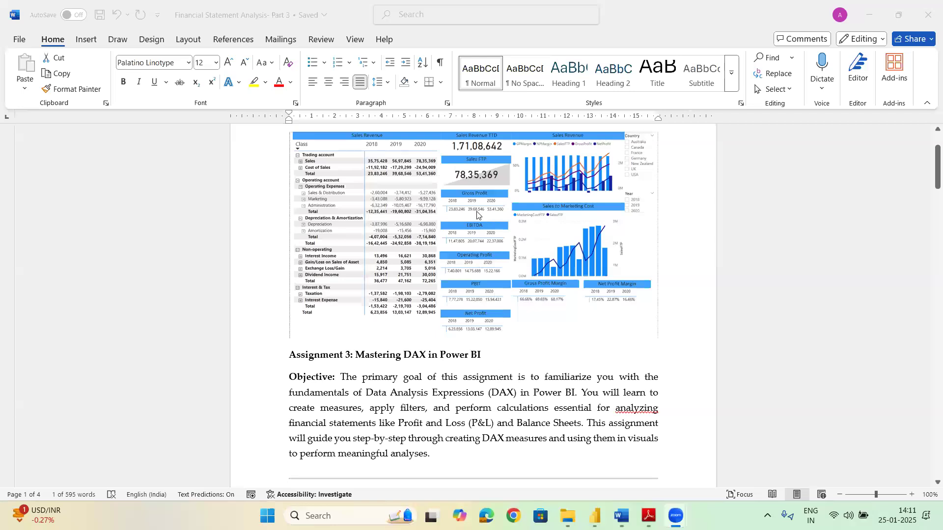
Step: Switch back to the Power BI report and examine the KPIs page, selecting its PBIT matrix
click(595, 515)
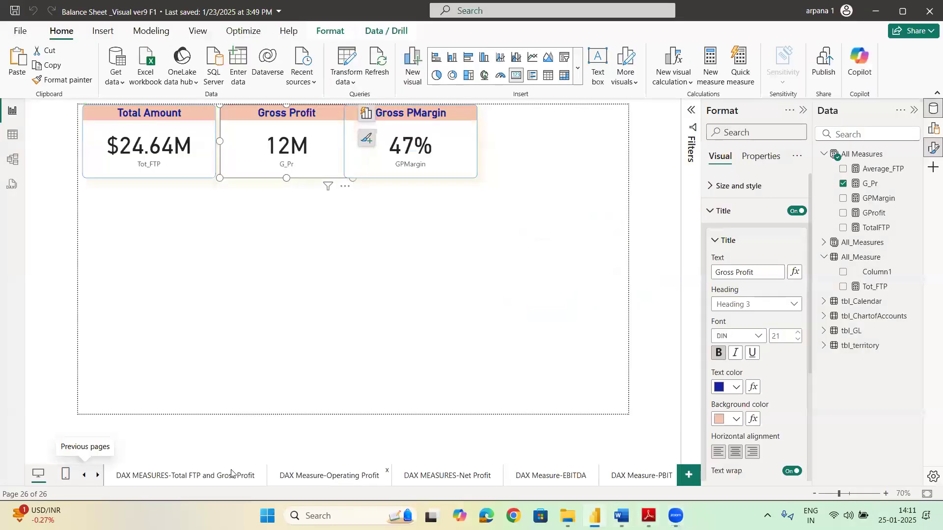
click(84, 475)
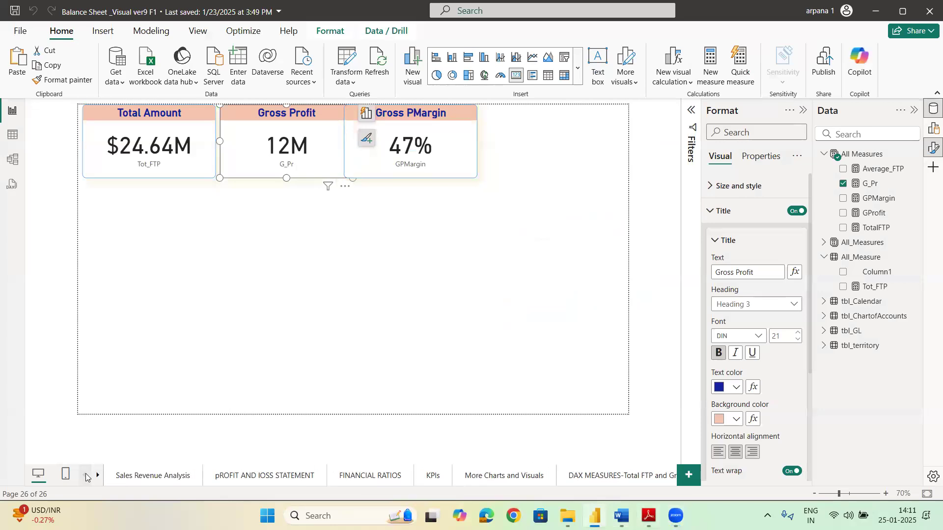
click(294, 479)
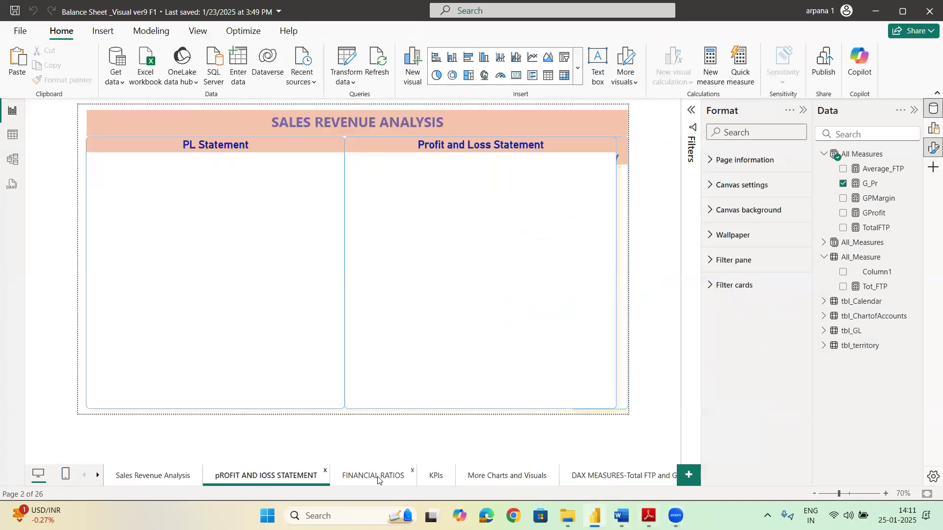
click(407, 479)
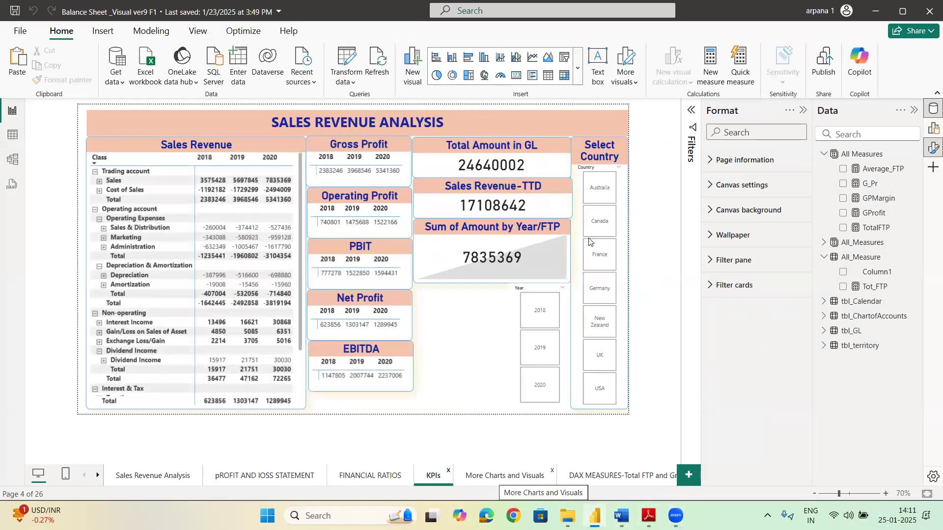
click(312, 248)
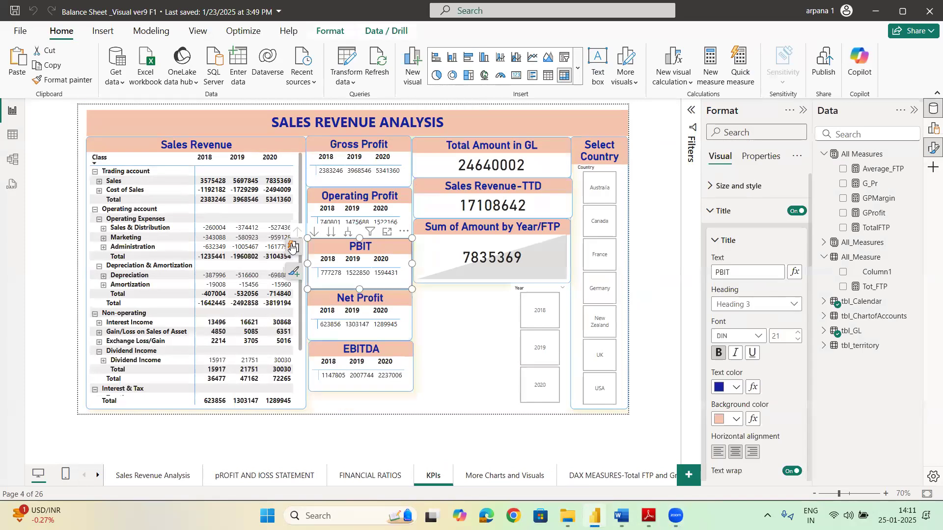
Step: Examine the PBIT matrix's fields on the KPIs page and the Operating Profit matrix on the More Charts and Visuals page
click(291, 248)
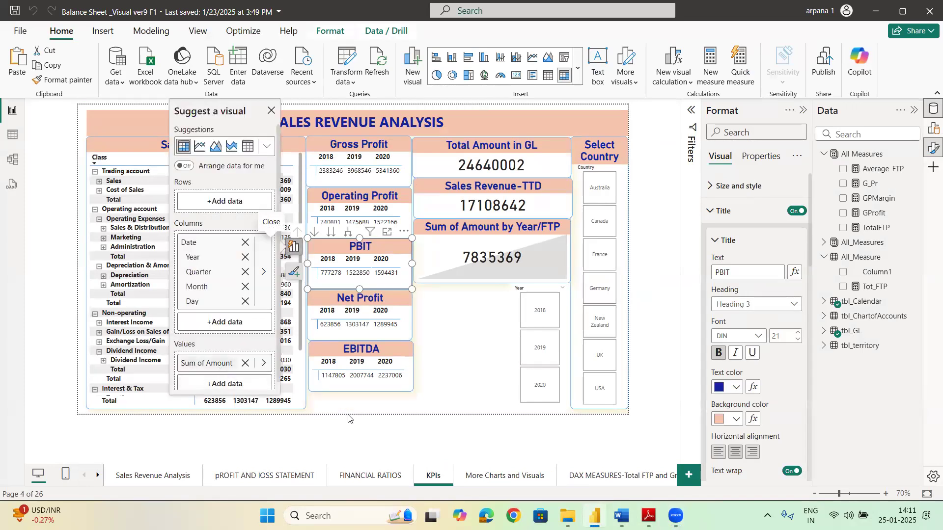
click(496, 459)
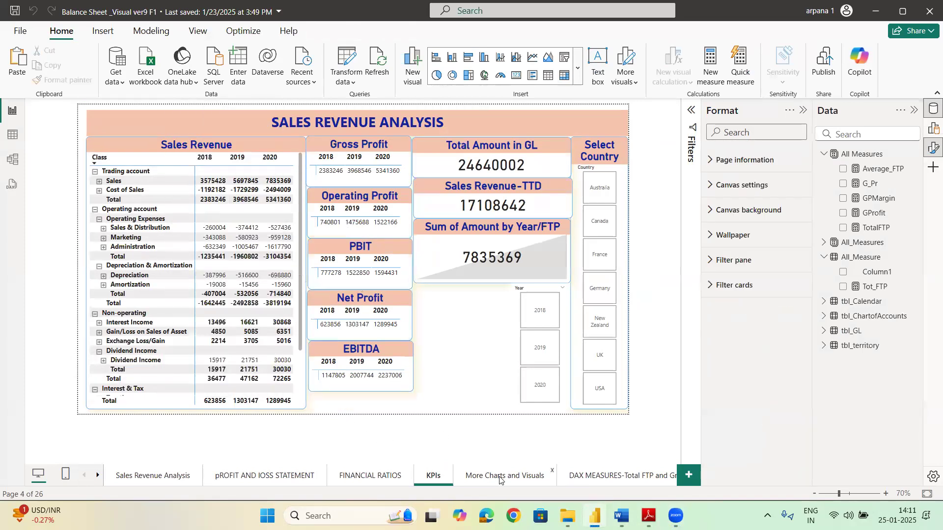
click(504, 476)
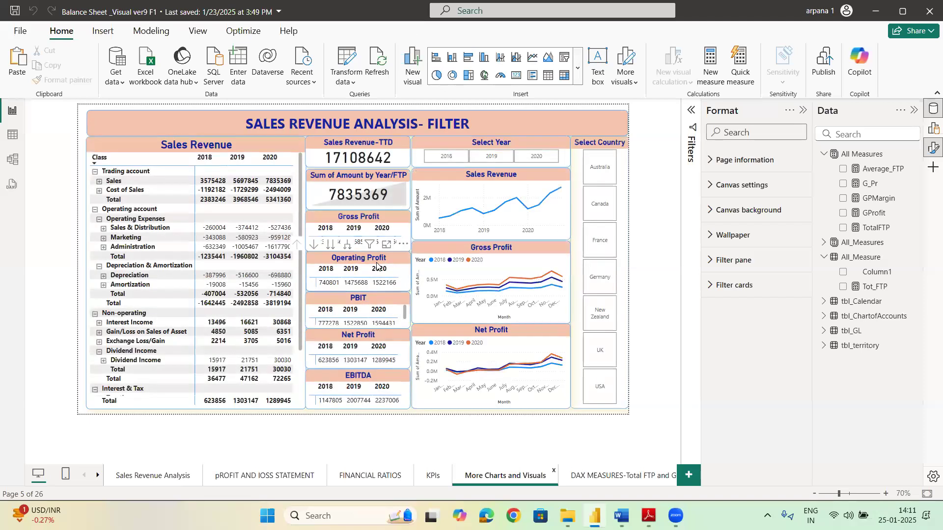
click(376, 266)
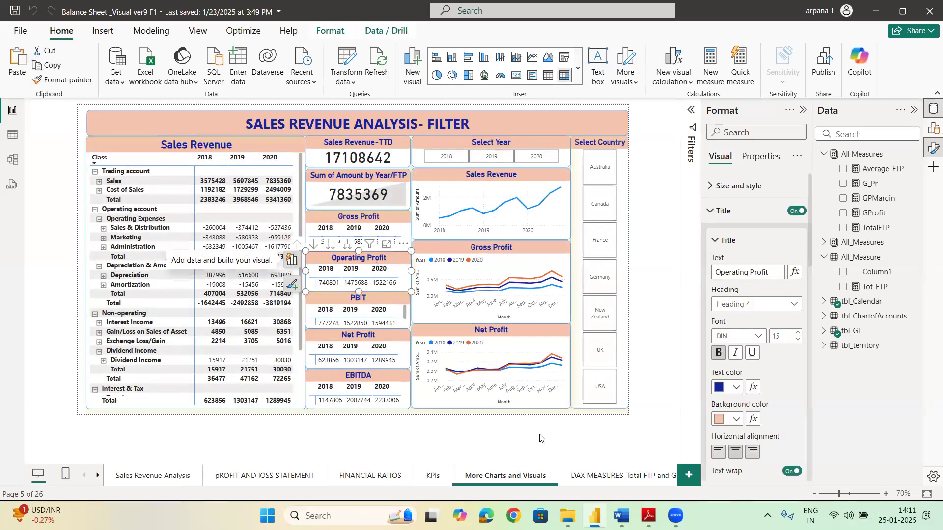
Step: On the DAX MEASURES-Total FTP page, remove the Class filter from the "Gross Profit used GrossProfit" matrix
click(595, 478)
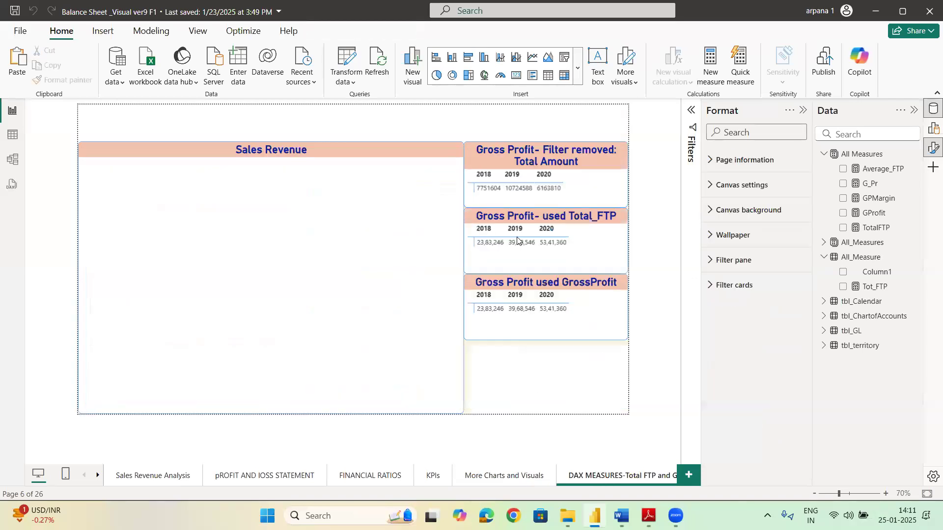
click(519, 281)
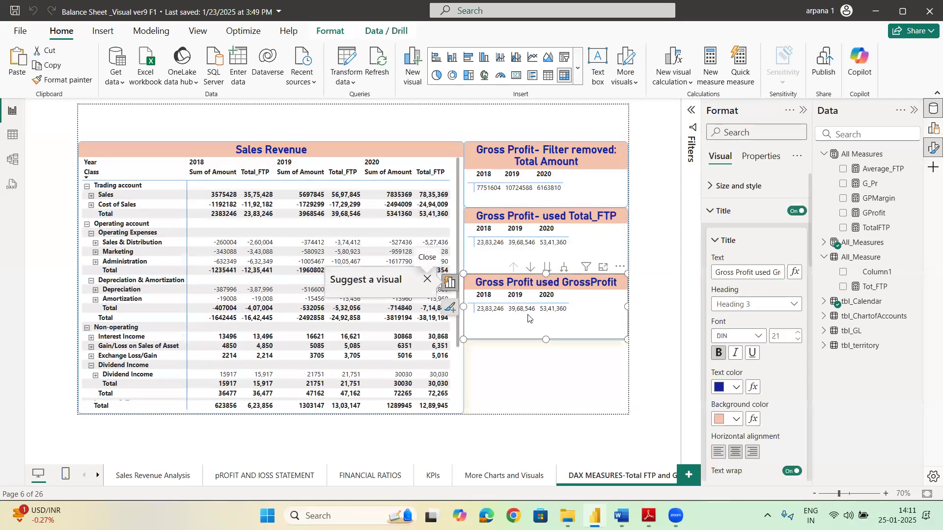
click(450, 284)
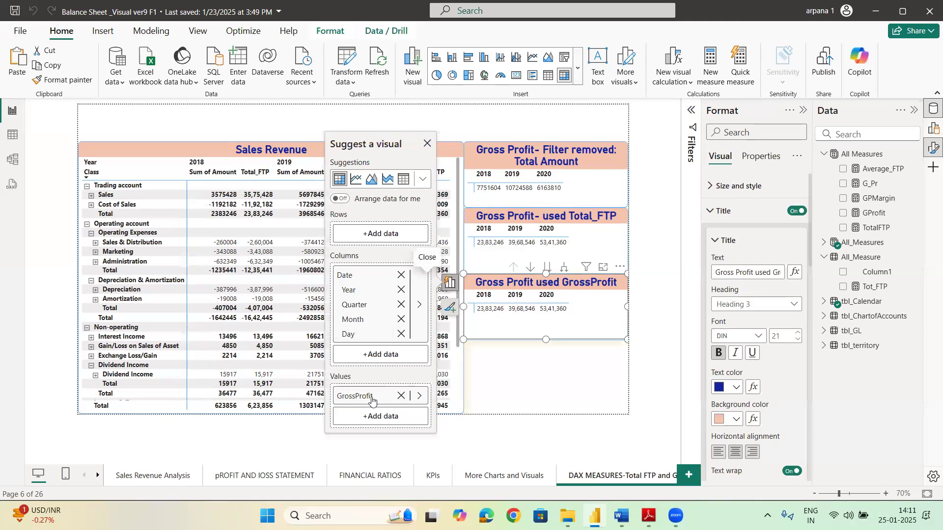
click(688, 133)
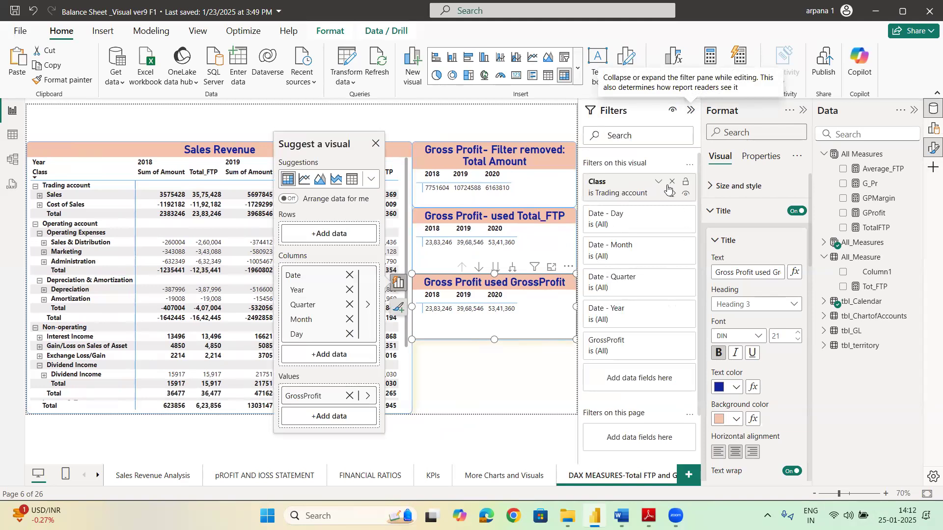
click(673, 181)
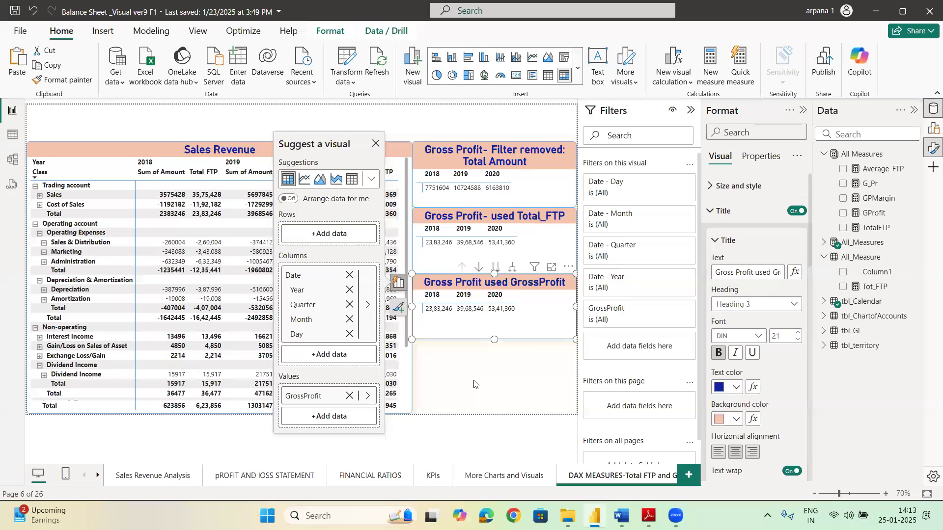
click(391, 121)
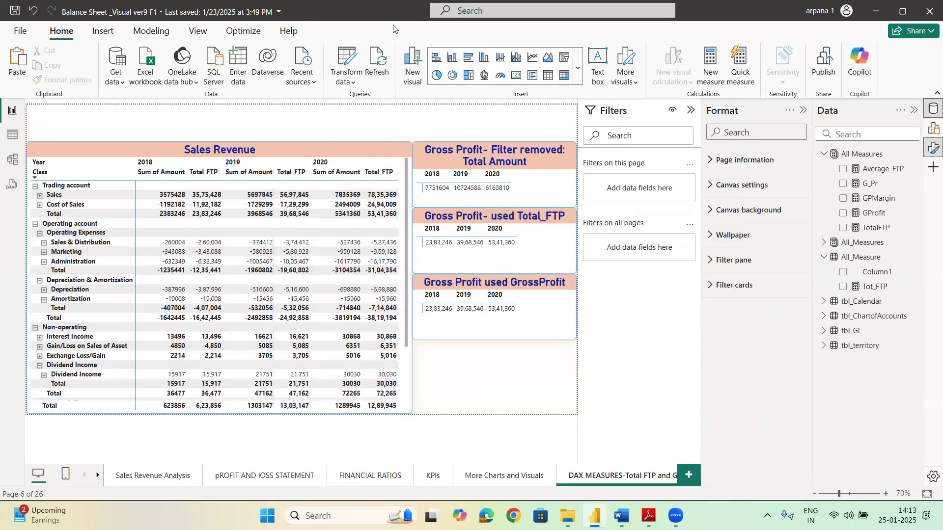
Step: Switch to the Word document "Financial Statement Analysis- Part 3" and review the Assignment 3 measure instructions, from Total_FTP through MarketingCost
mouse_move(595, 516)
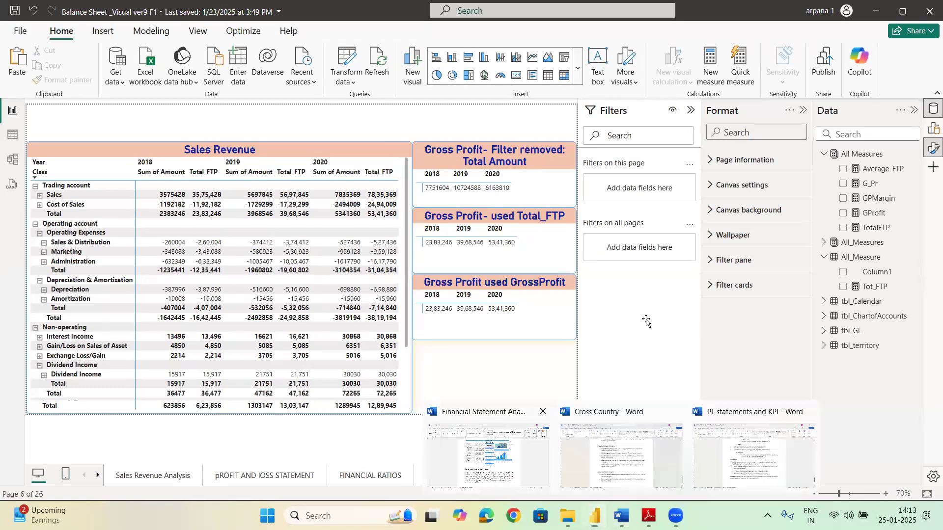
scroll(624, 360, down, 10)
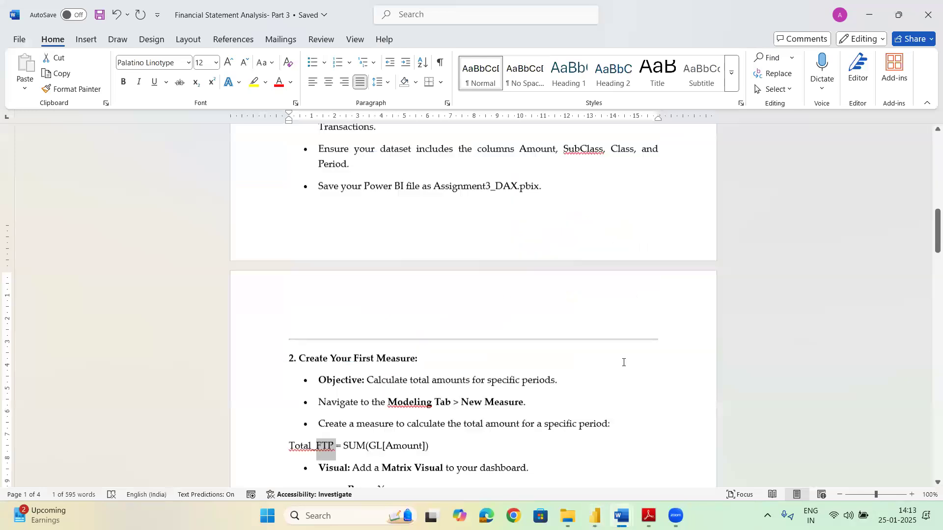
scroll(622, 363, down, 15)
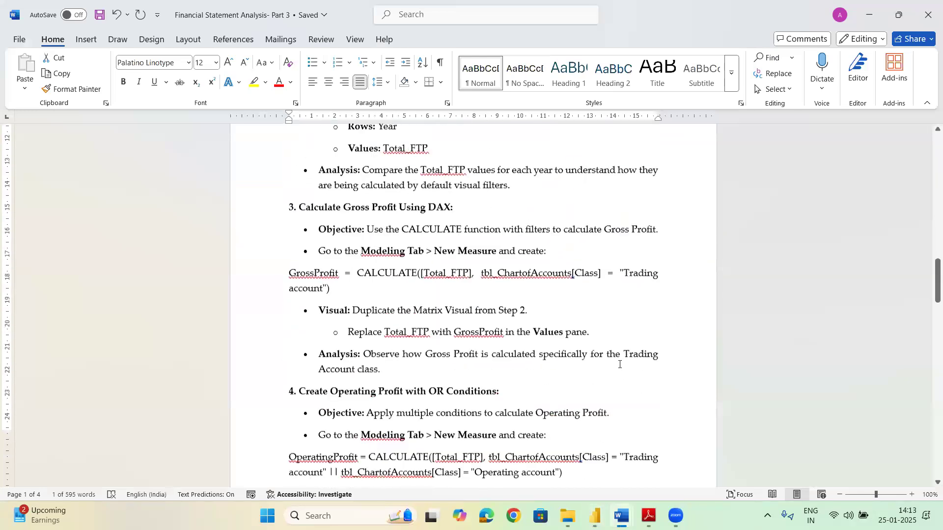
scroll(633, 331, down, 1)
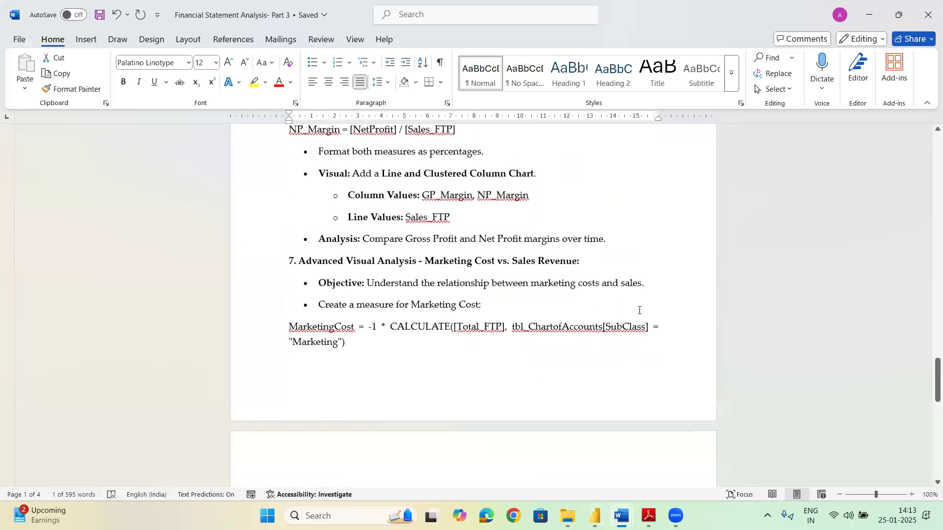
scroll(651, 283, down, 12)
scroll(273, 383, up, 3)
scroll(159, 364, up, 10)
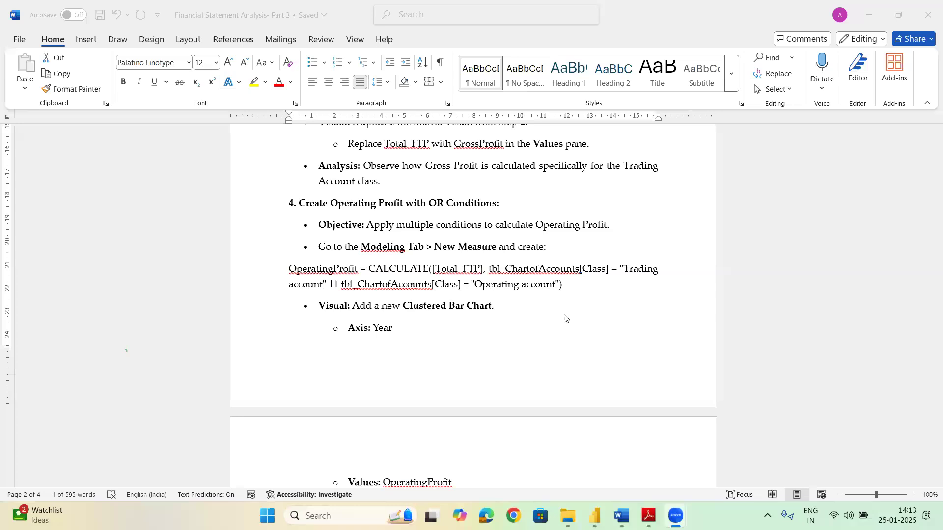
Step: Switch back to the Power BI report and examine the DAX+Visuals pages and the Balance Sheet pages through Balance Sheet and Donut Chart-3
click(594, 516)
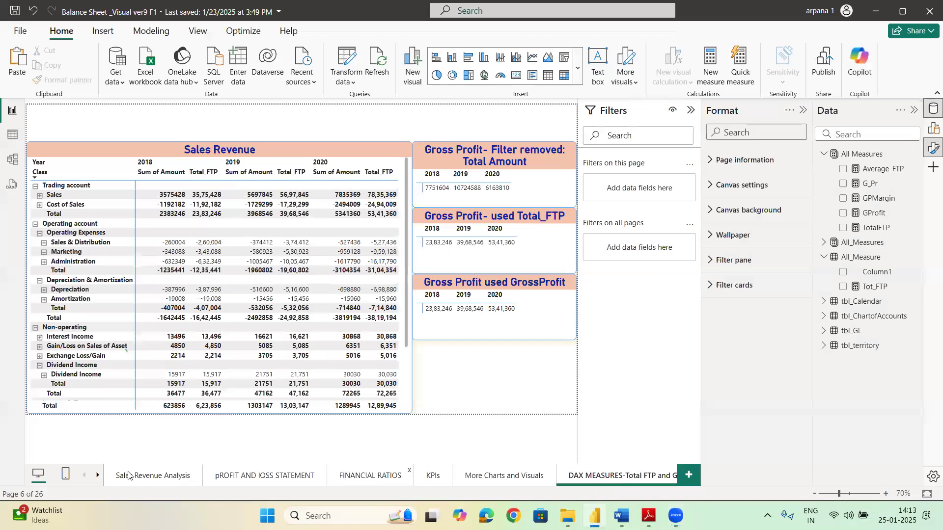
click(99, 479)
click(312, 484)
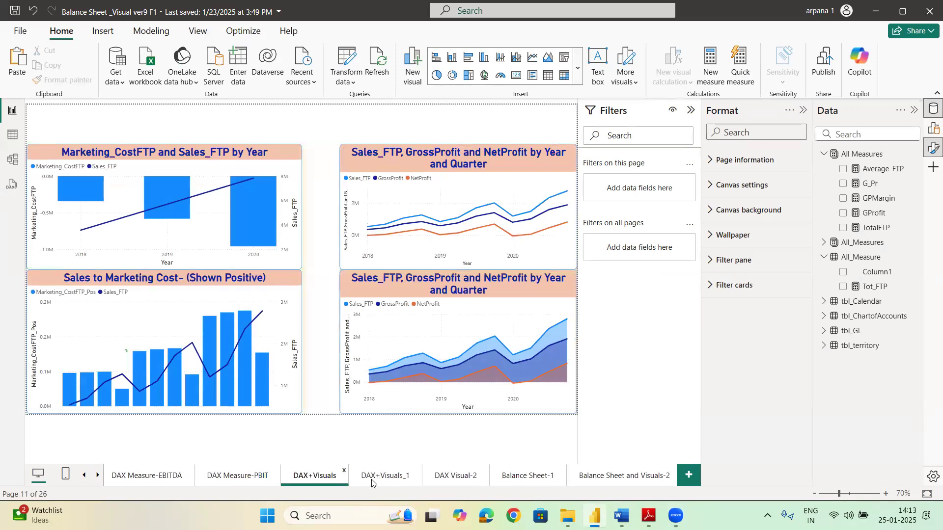
click(408, 485)
click(465, 484)
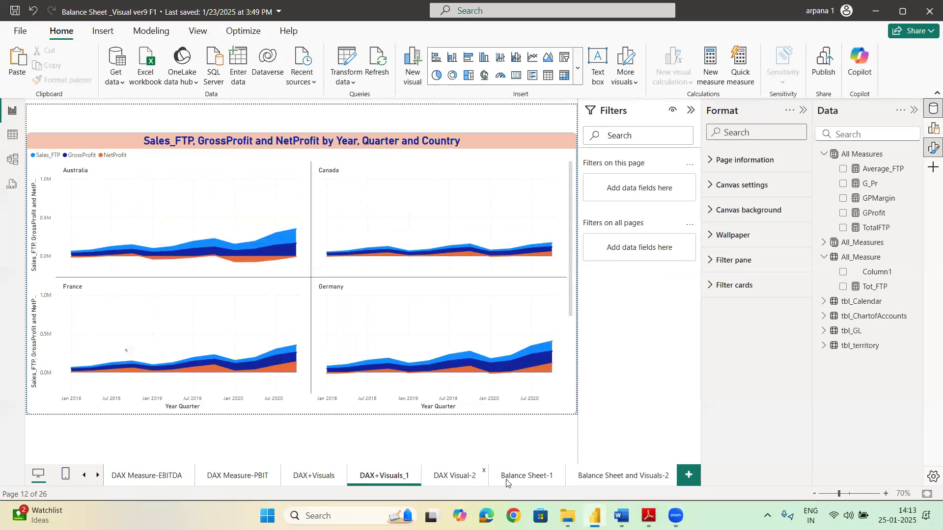
click(523, 481)
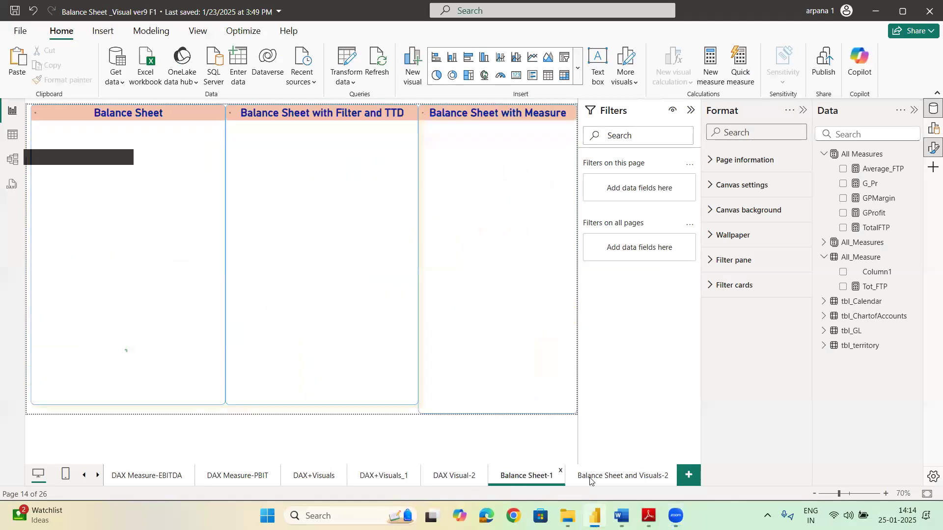
click(598, 480)
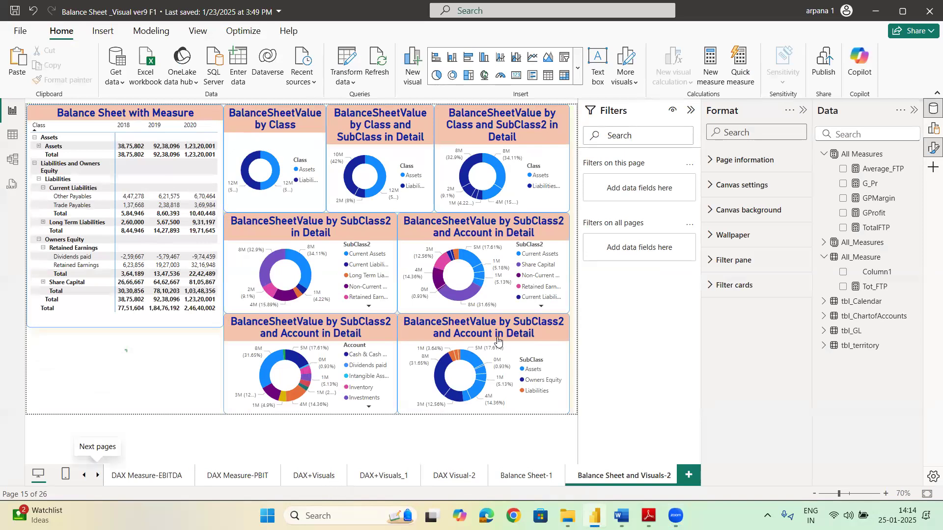
click(98, 475)
click(287, 476)
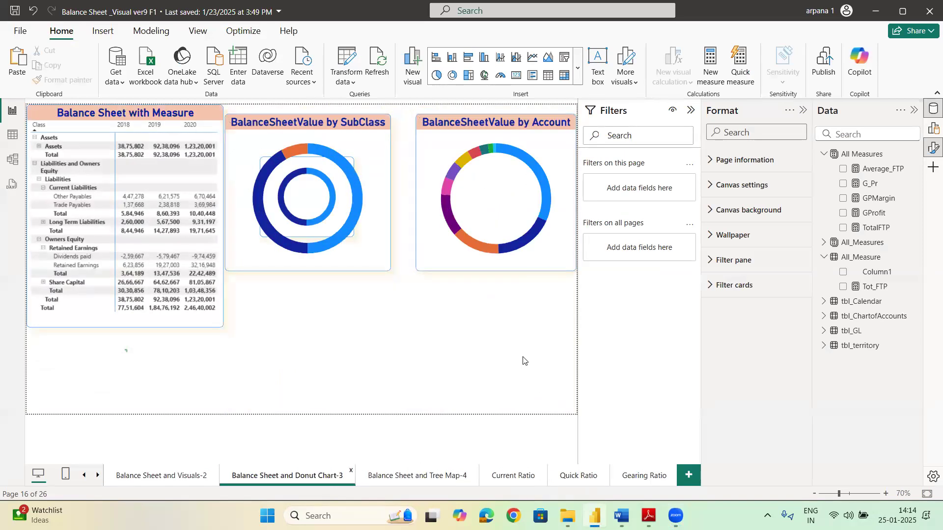